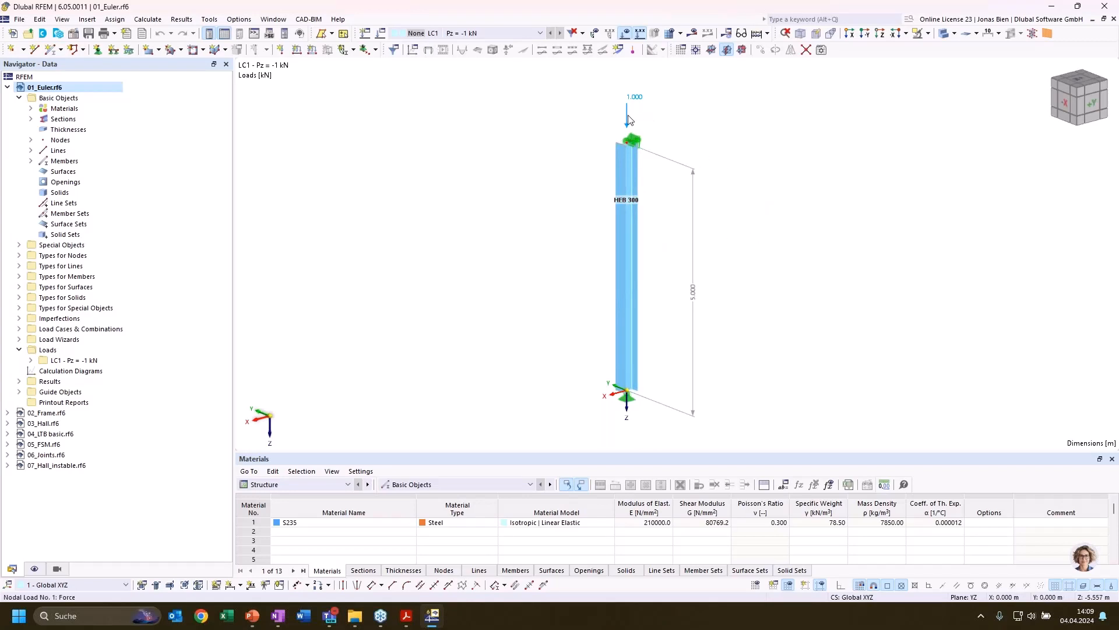
Activate the Structure Stability add-on in the base data of the model 01_Euler.rf6.
{"action": "left_click_drag", "start_coordinate": [518, 451], "coordinate": [518, 433]}
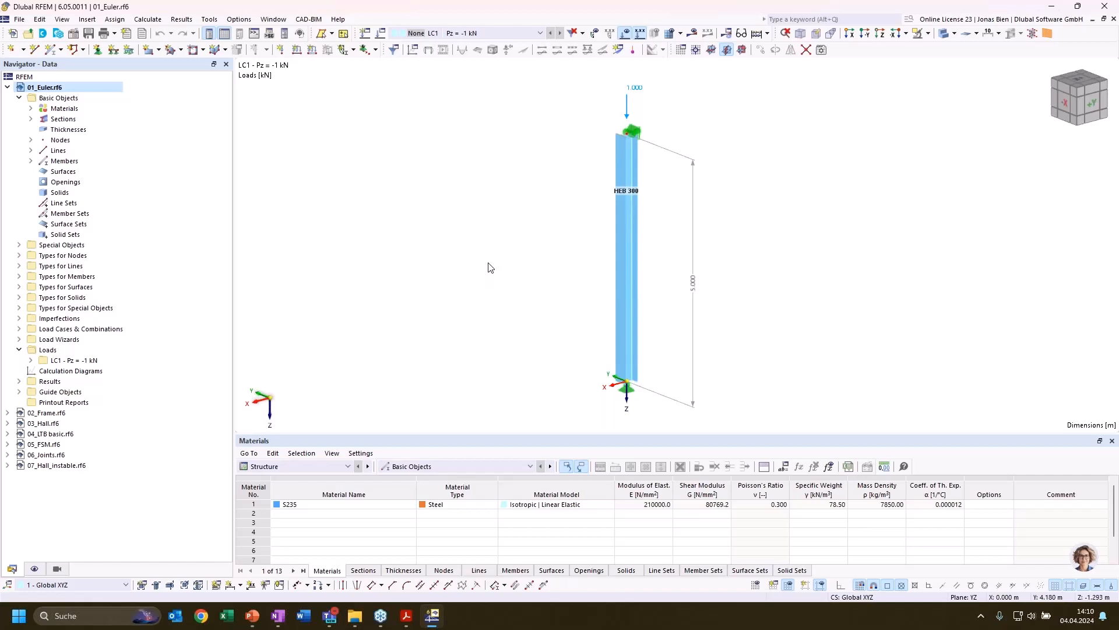
{"action": "right_click", "coordinate": [91, 89]}
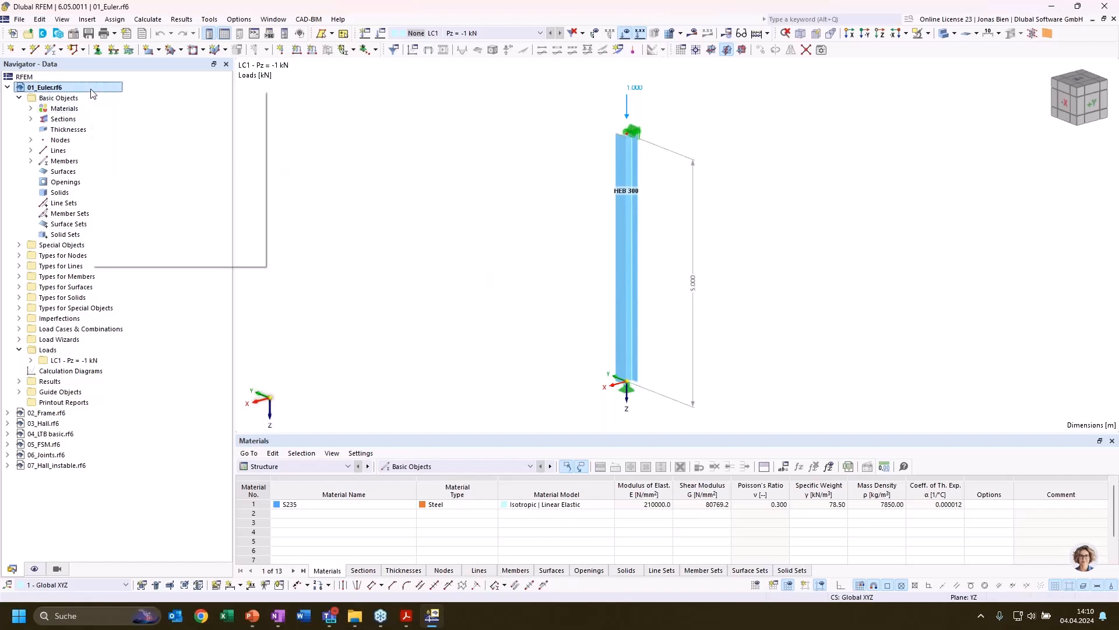
{"action": "left_click", "coordinate": [117, 98]}
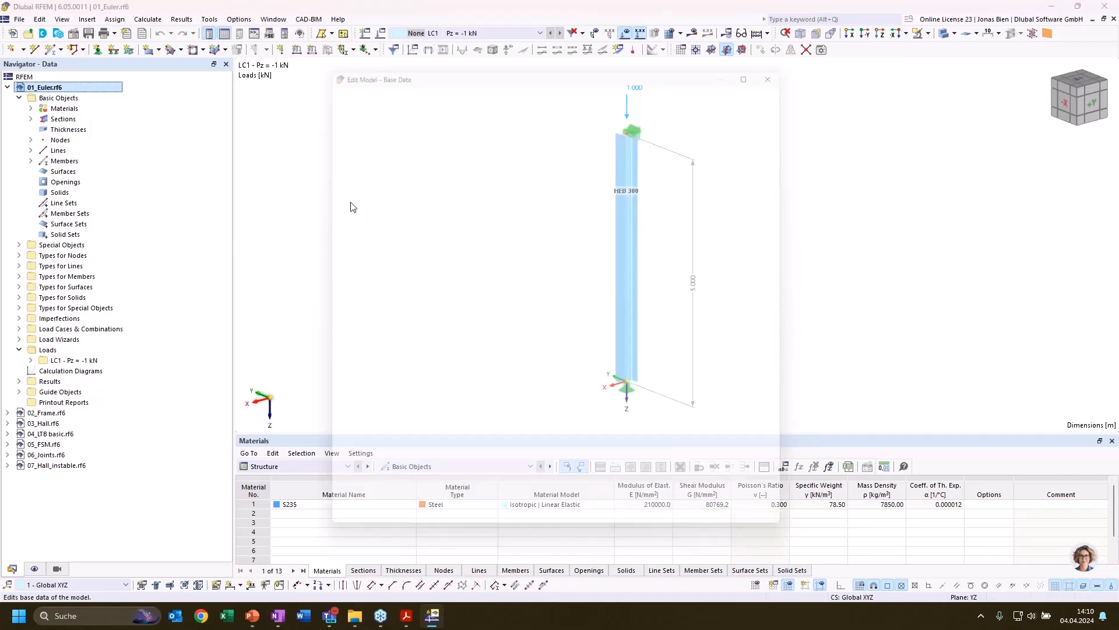
{"action": "left_click", "coordinate": [372, 80]}
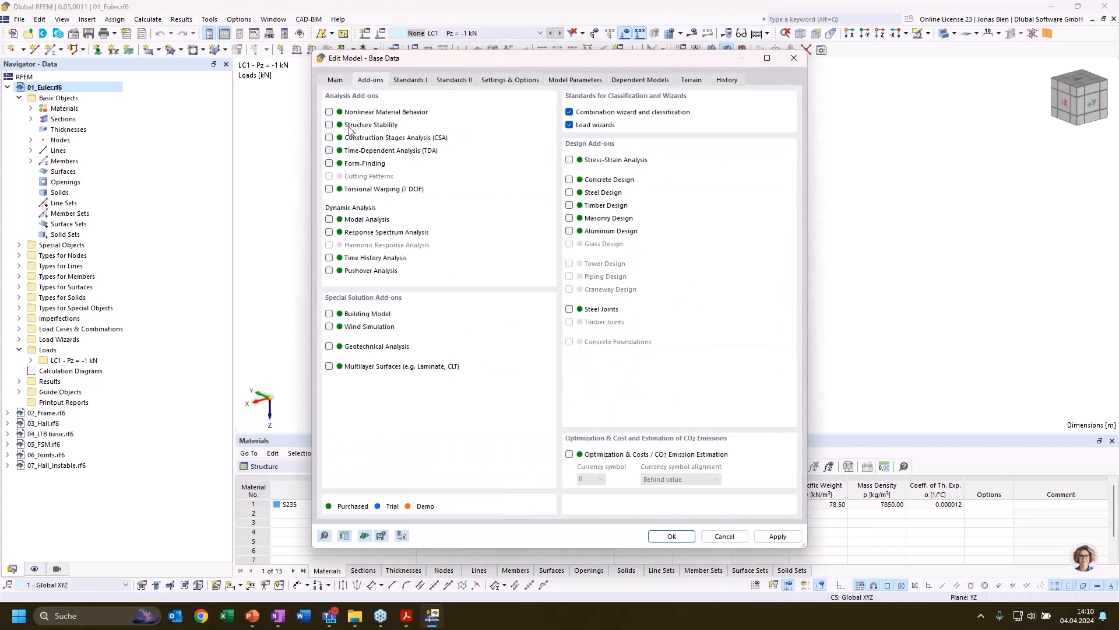
{"action": "left_click", "coordinate": [330, 126]}
{"action": "left_click", "coordinate": [670, 537]}
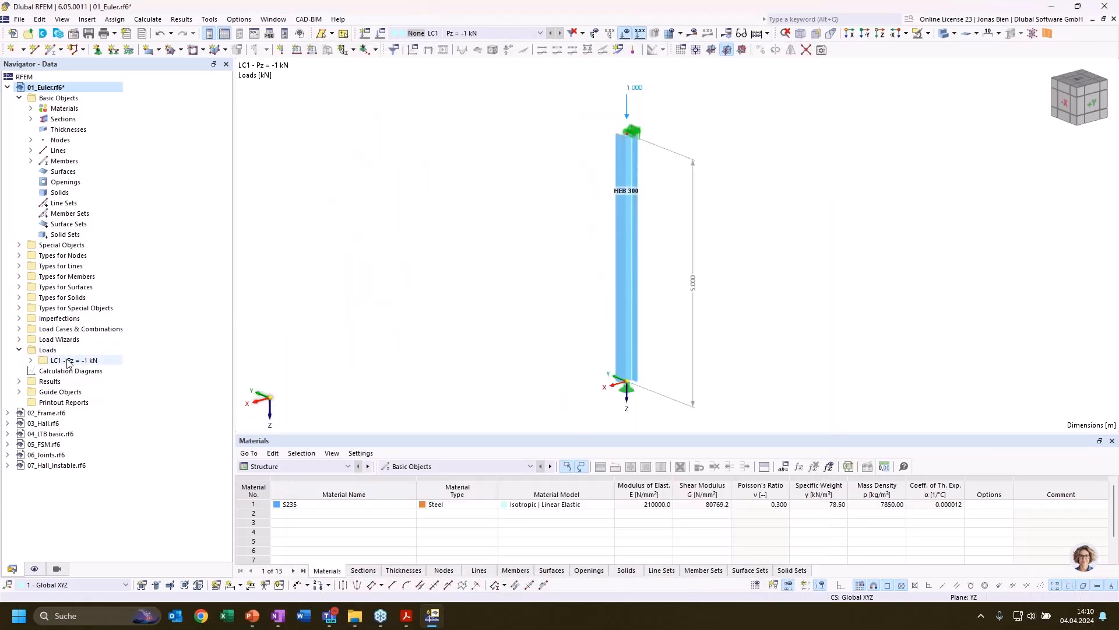
Open load case LC1 for editing and enable its critical load calculation with the Structure Stability add-on.
{"action": "left_click", "coordinate": [21, 329]}
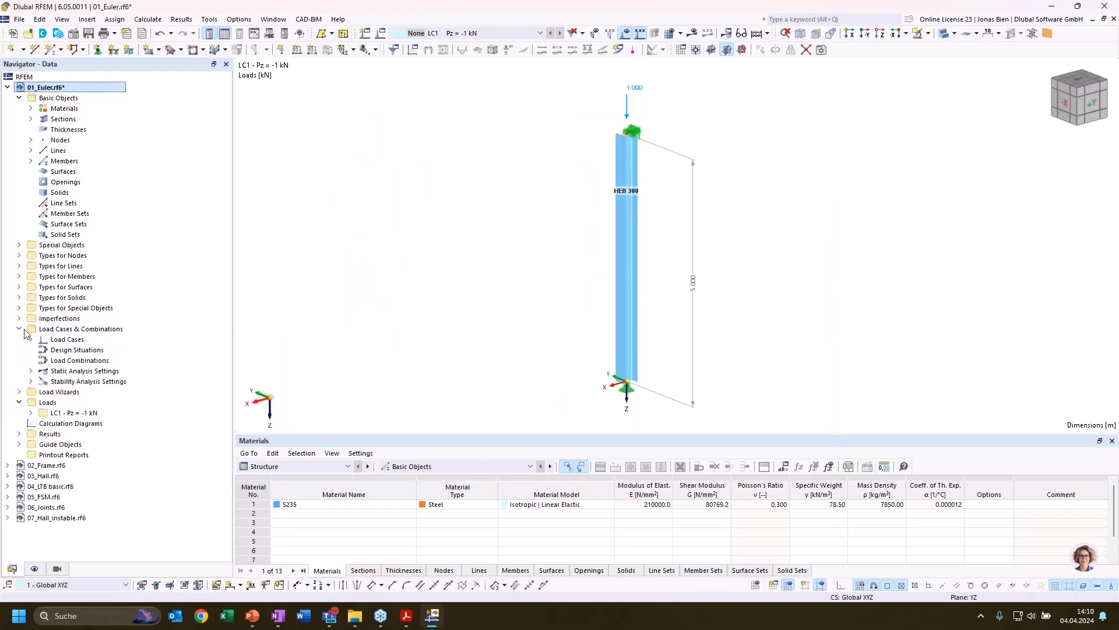
{"action": "left_click", "coordinate": [31, 339]}
{"action": "left_click", "coordinate": [87, 350]}
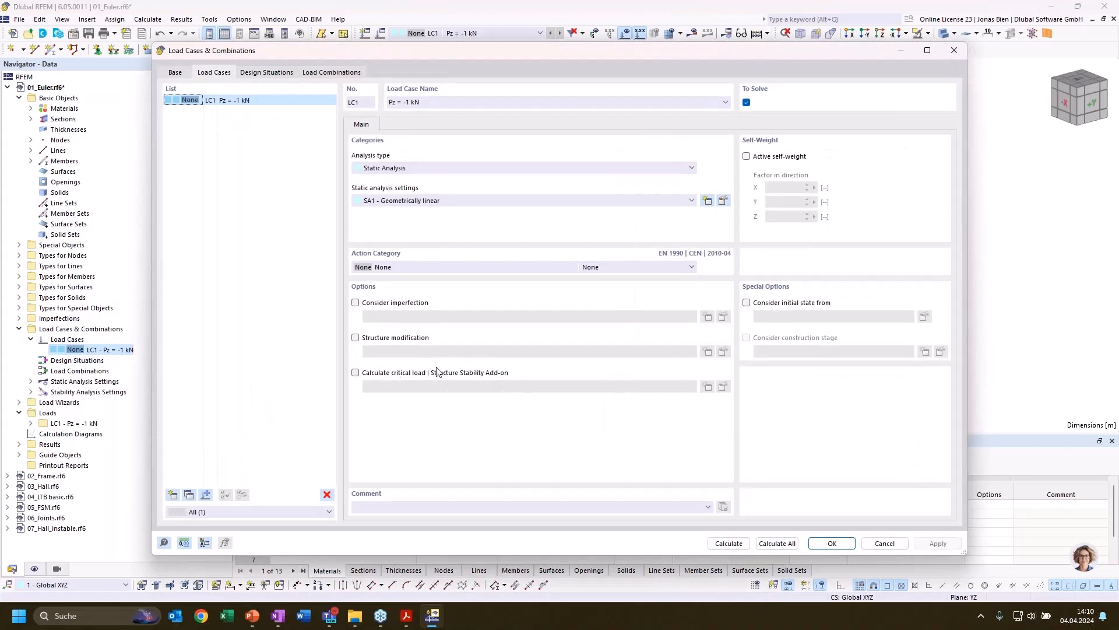
{"action": "left_click", "coordinate": [395, 374]}
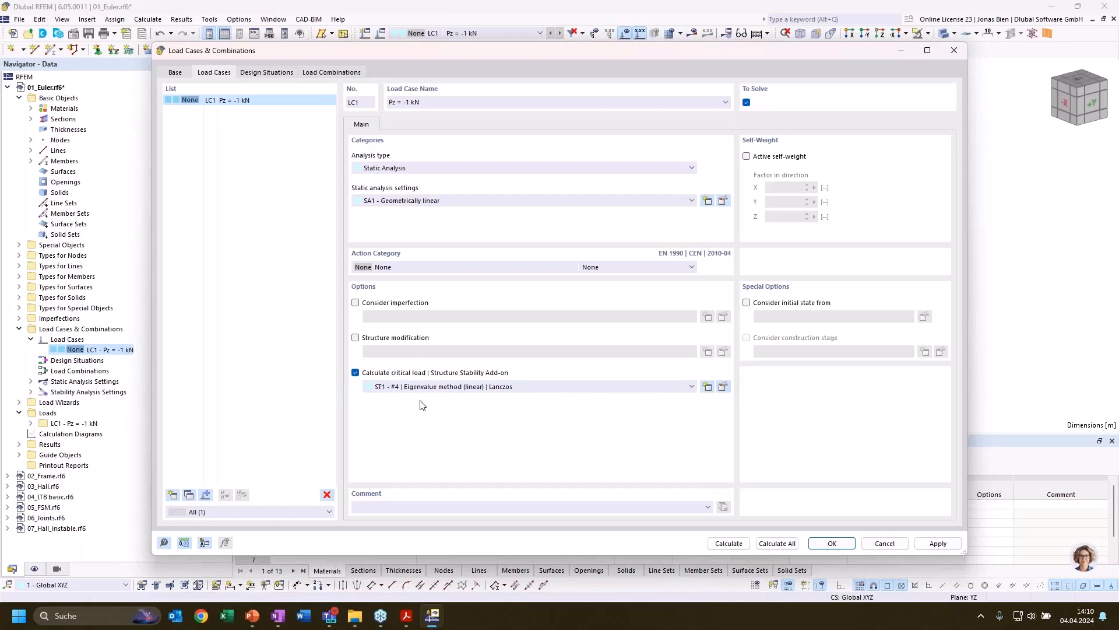
Review the stability settings ST1 assigned to LC1, keeping Eigenvalue method (linear) as the analysis type and Lanczos as the eigenvalue method.
{"action": "left_click", "coordinate": [724, 387]}
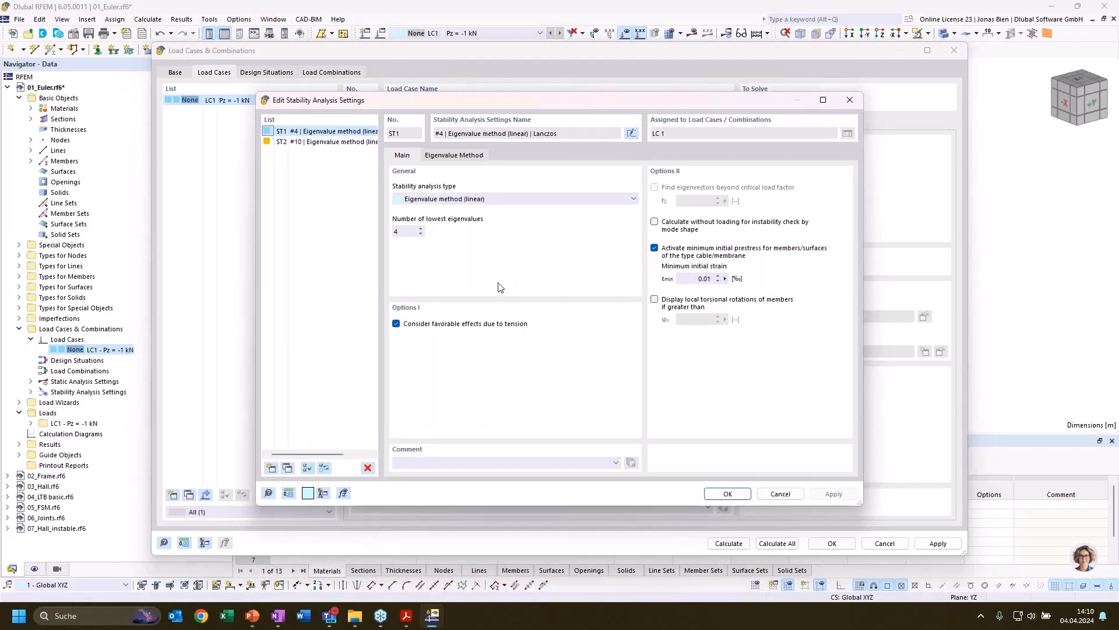
{"action": "left_click", "coordinate": [513, 198]}
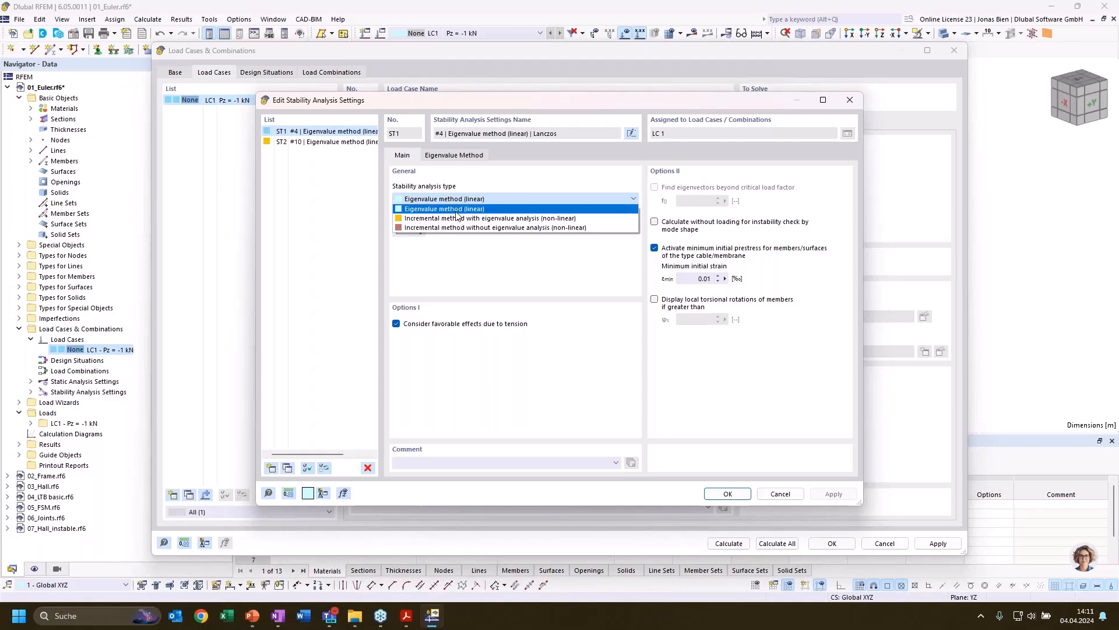
{"action": "left_click", "coordinate": [422, 211]}
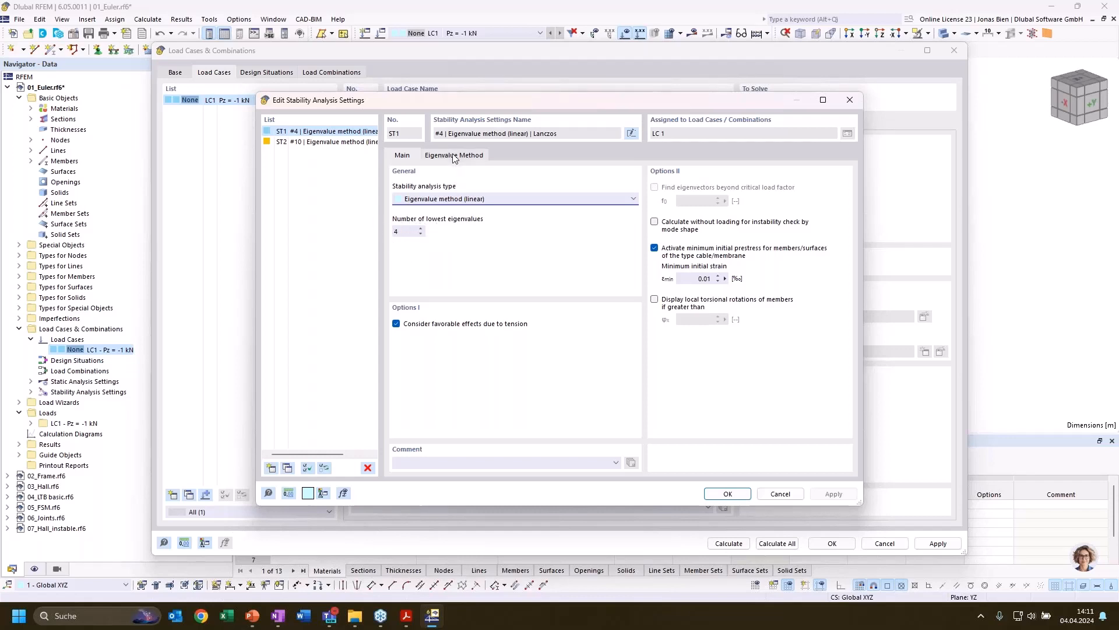
{"action": "left_click", "coordinate": [472, 160]}
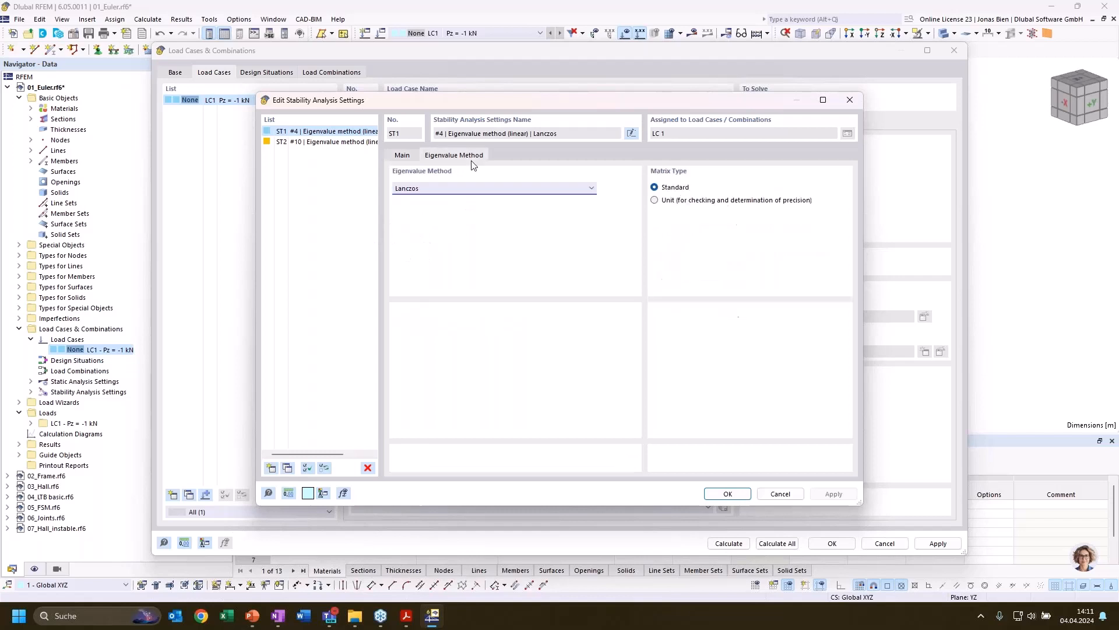
{"action": "left_click", "coordinate": [471, 187]}
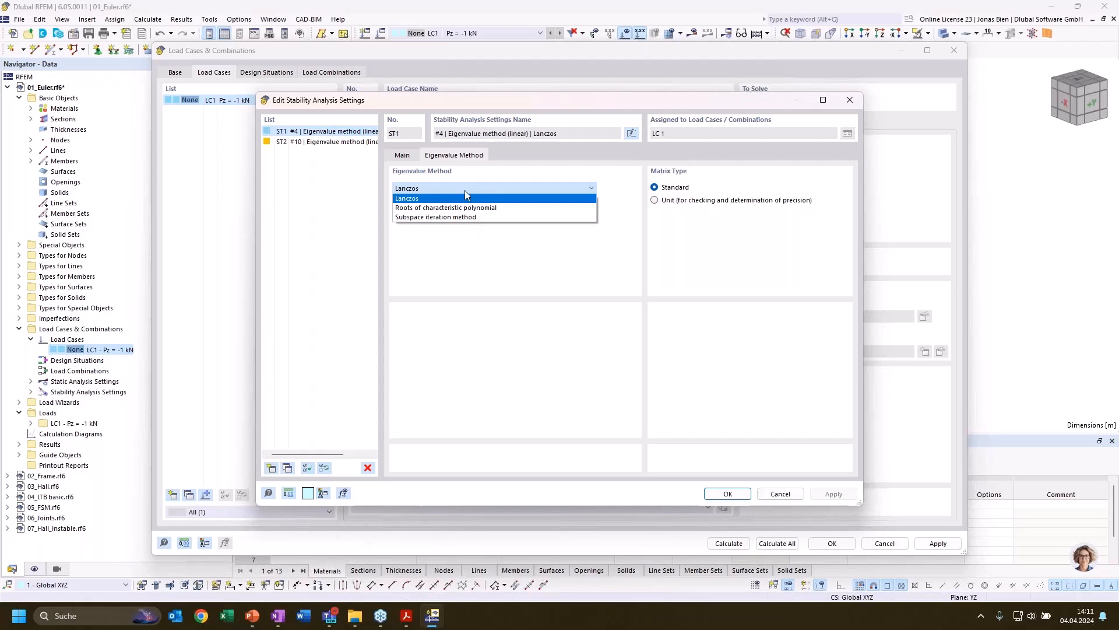
{"action": "left_click", "coordinate": [464, 190]}
{"action": "left_click", "coordinate": [451, 187]}
{"action": "left_click", "coordinate": [442, 191]}
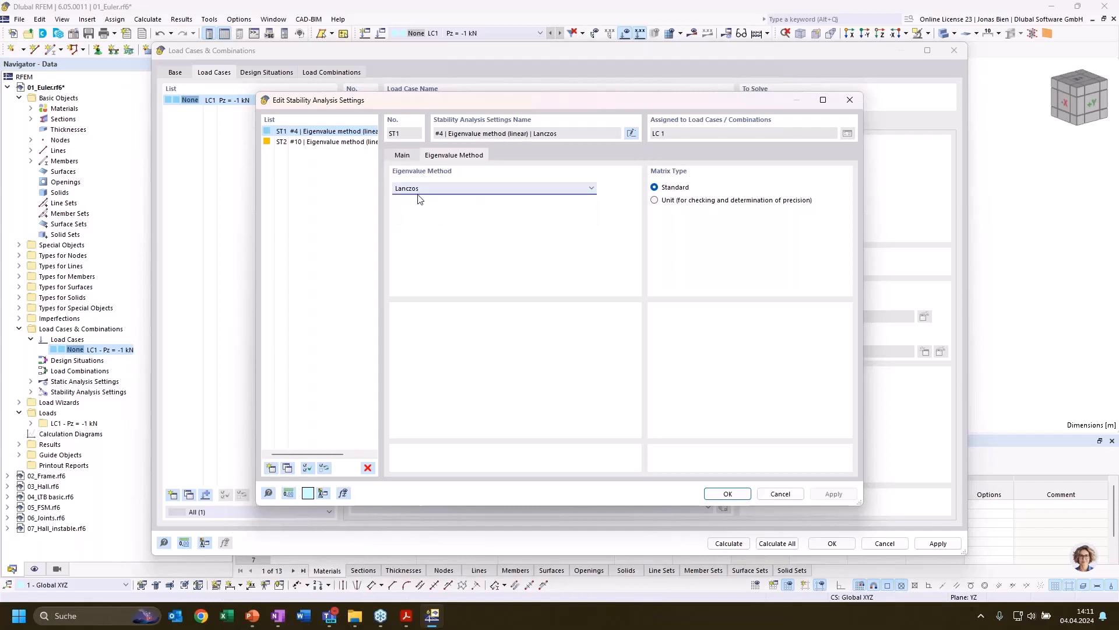
{"action": "left_click", "coordinate": [402, 156]}
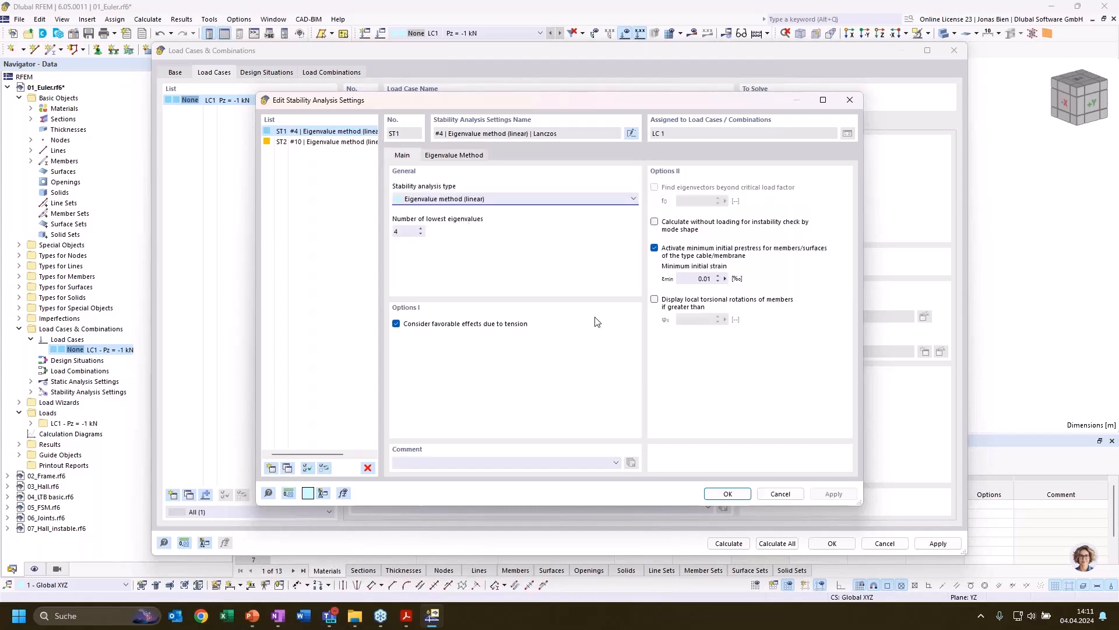
{"action": "left_click", "coordinate": [727, 494]}
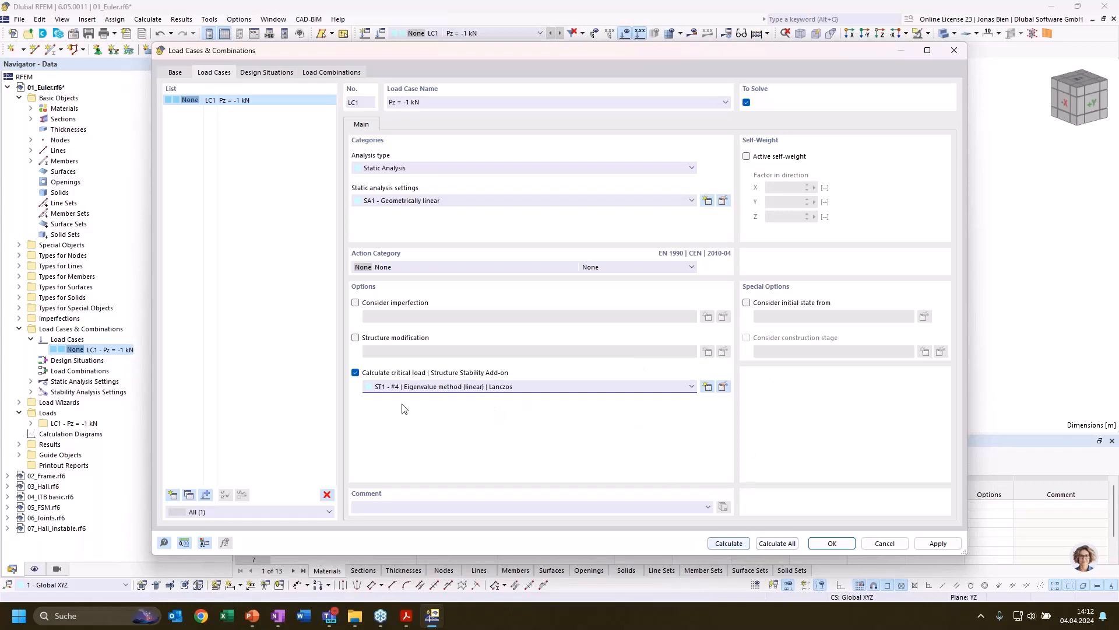
Calculate load case LC1 and display the Stability Analysis results on the column.
{"action": "left_click", "coordinate": [729, 543]}
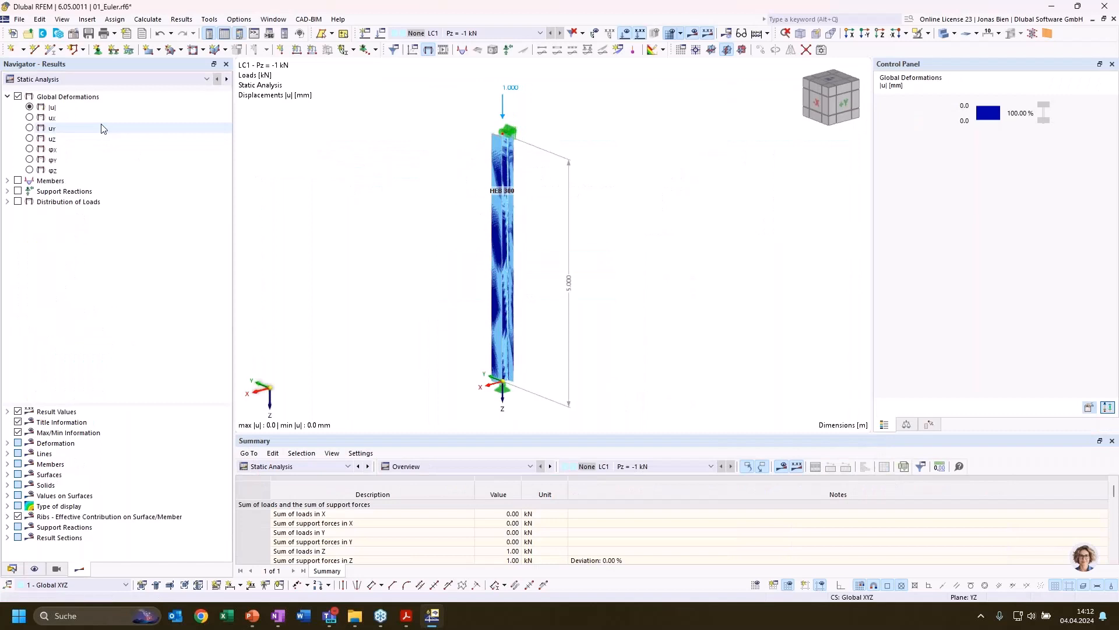
{"action": "left_click", "coordinate": [105, 79]}
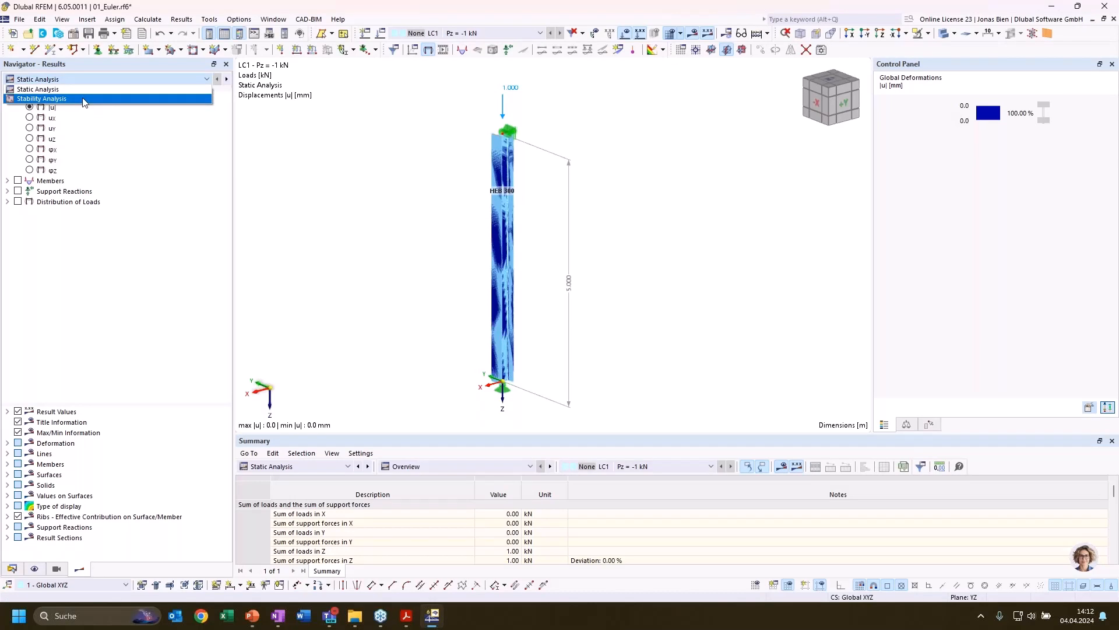
{"action": "left_click", "coordinate": [81, 100]}
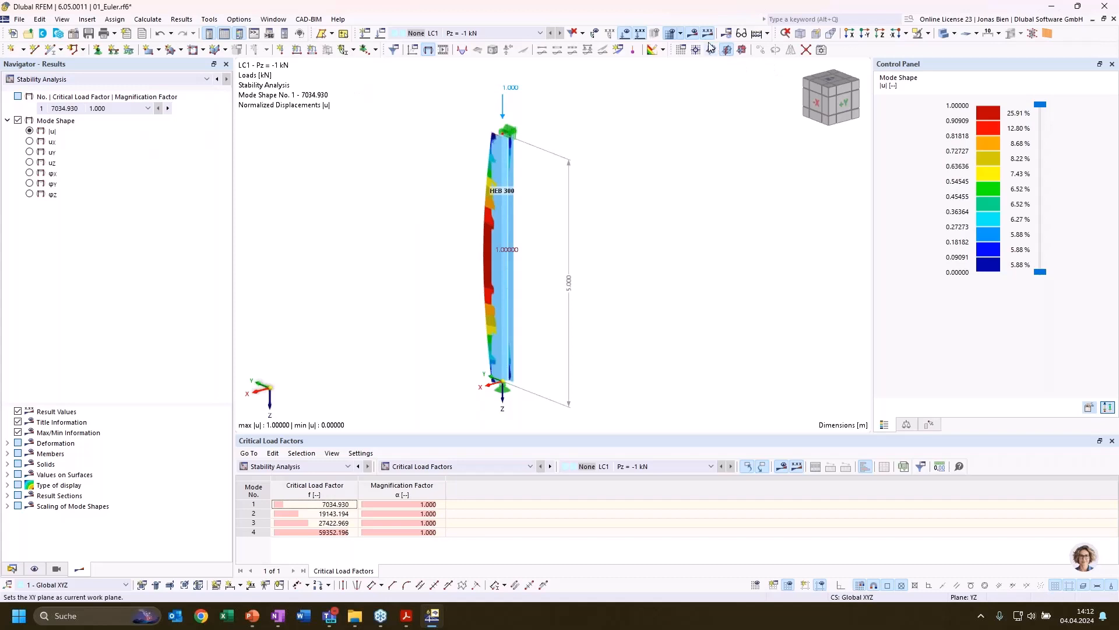
{"action": "left_click", "coordinate": [859, 35]}
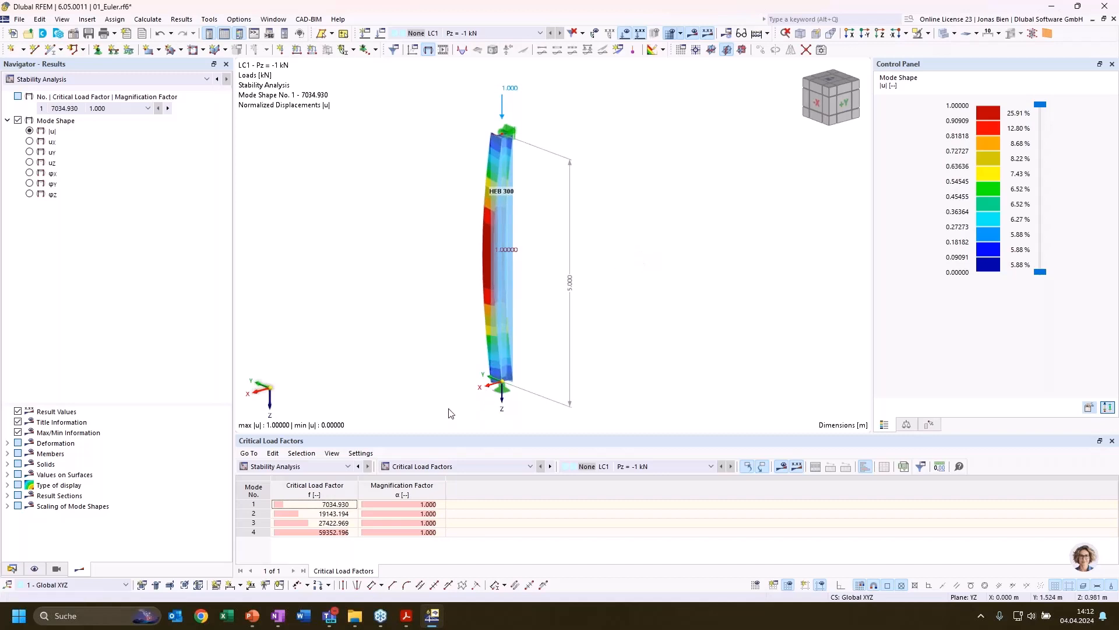
Examine the critical load factors and magnification factor, comparing the column's first and second mode shapes.
{"action": "left_click", "coordinate": [133, 109]}
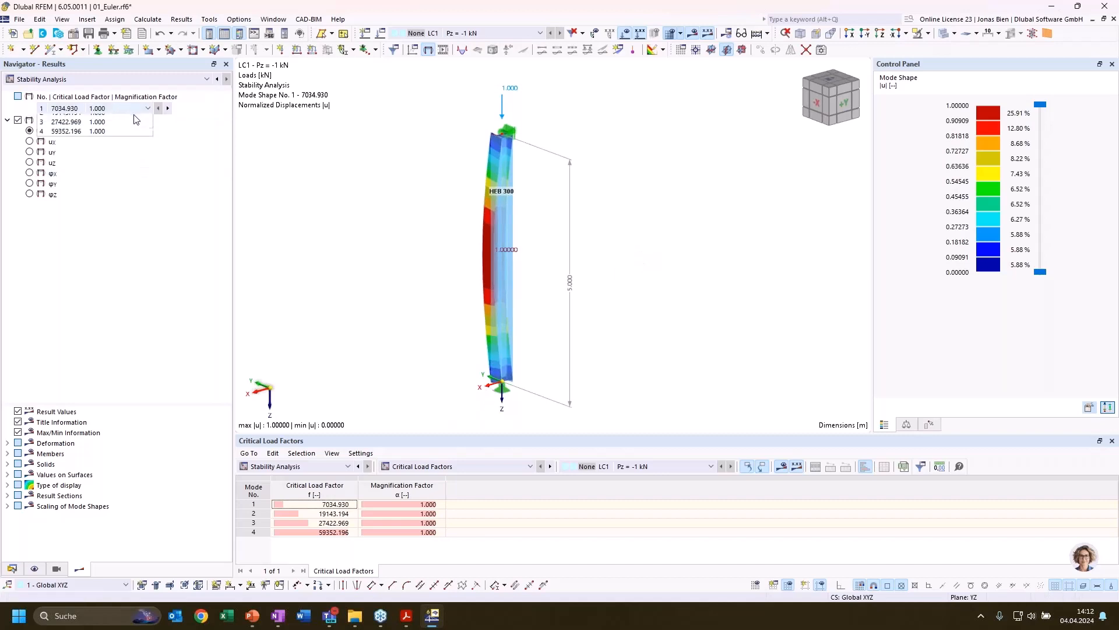
{"action": "left_click", "coordinate": [97, 113]}
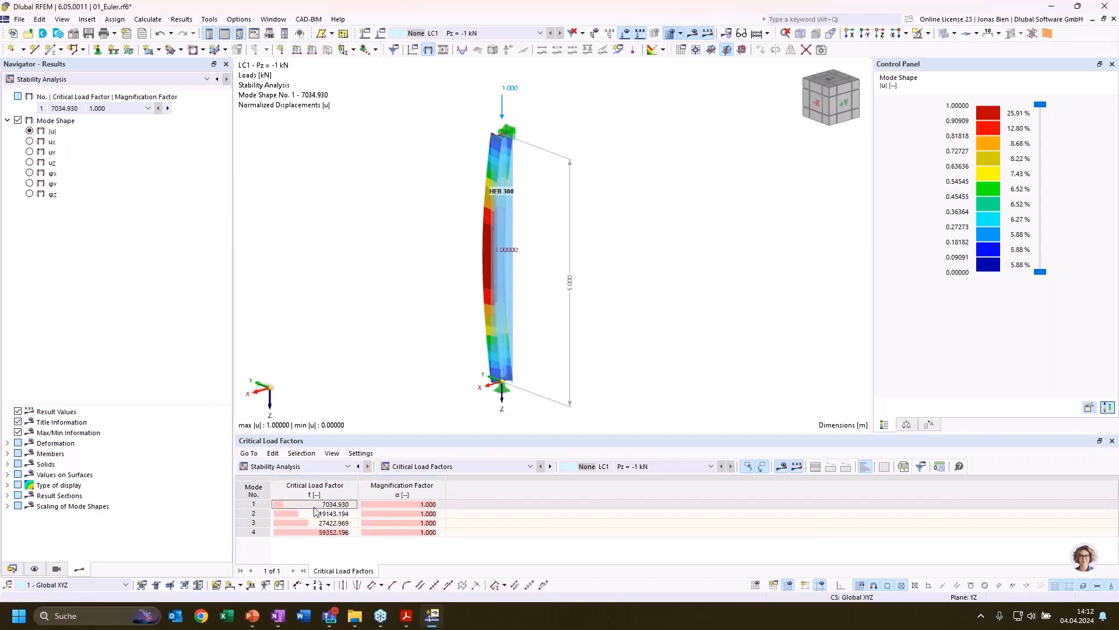
{"action": "left_click", "coordinate": [267, 506]}
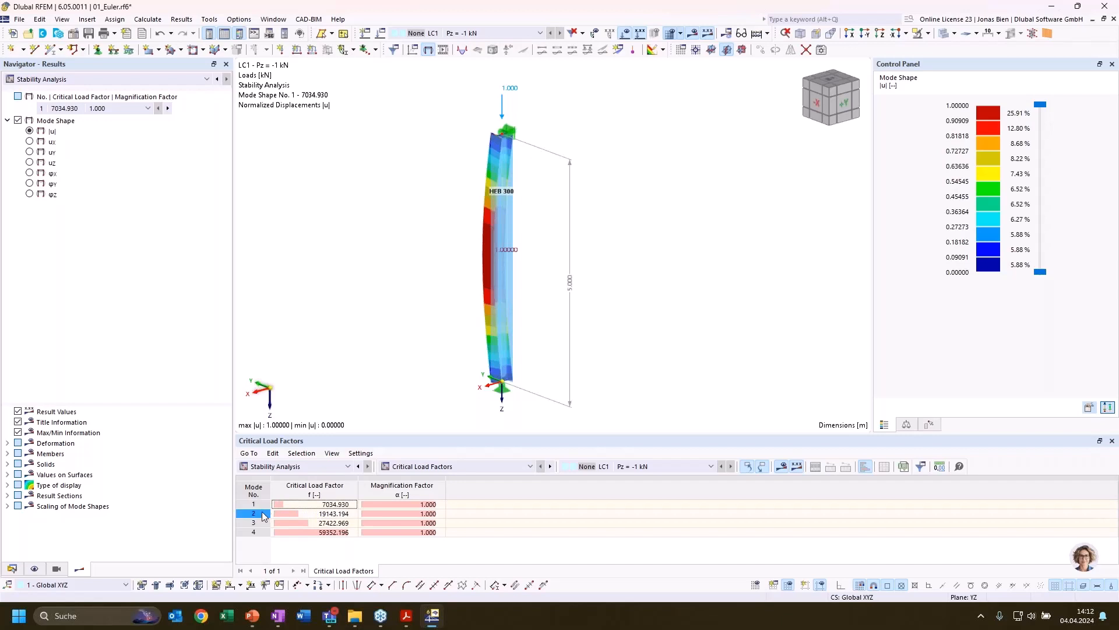
{"action": "left_click", "coordinate": [315, 505]}
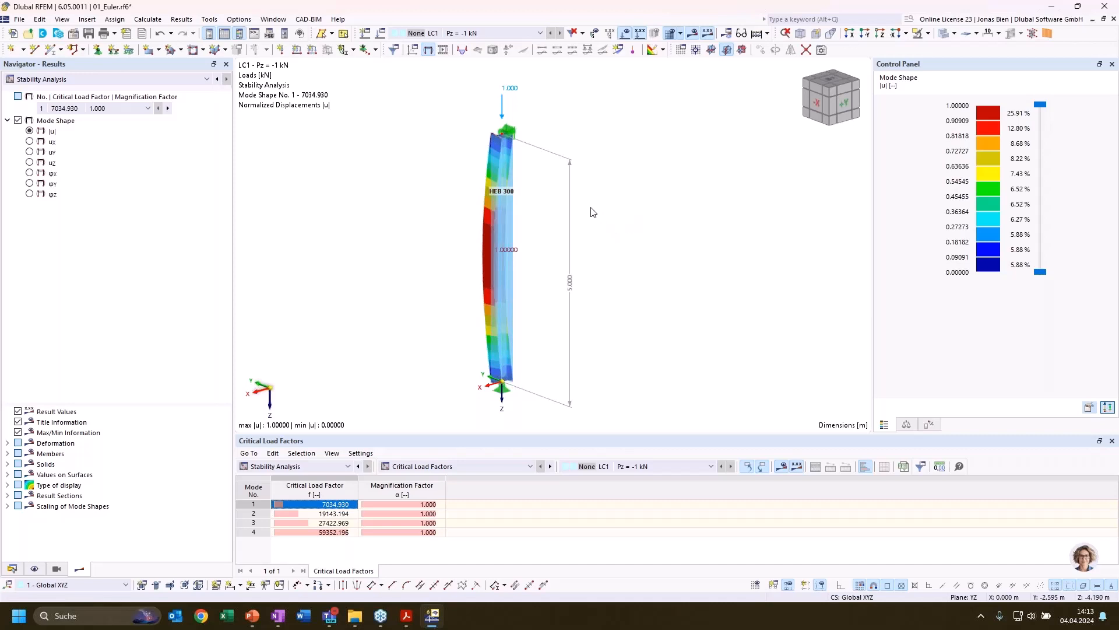
{"action": "left_click", "coordinate": [307, 518]}
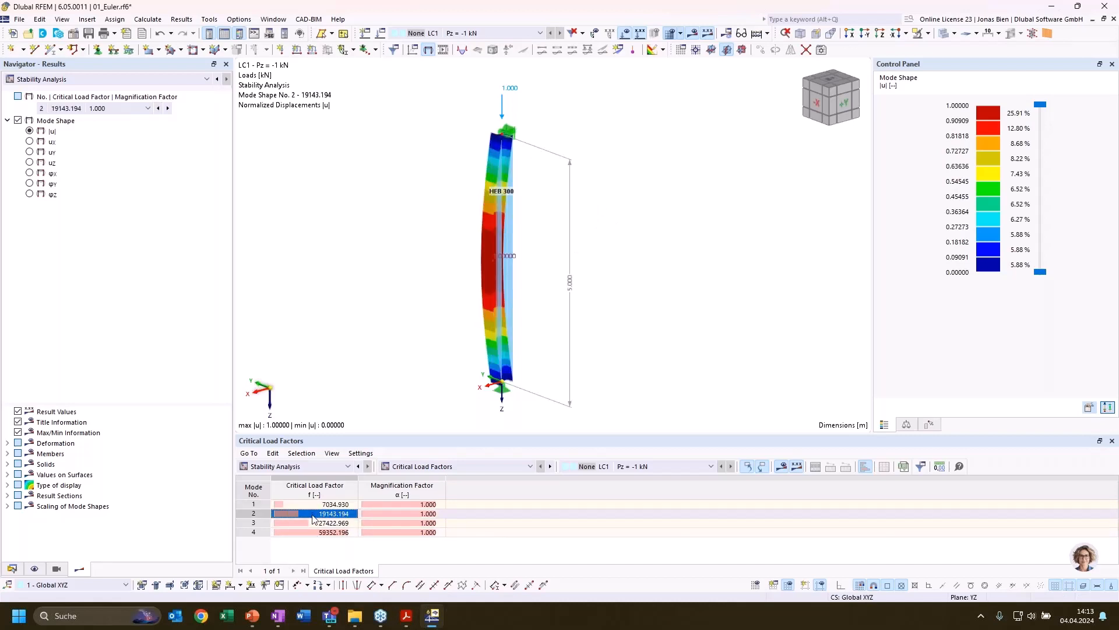
{"action": "left_click", "coordinate": [315, 505]}
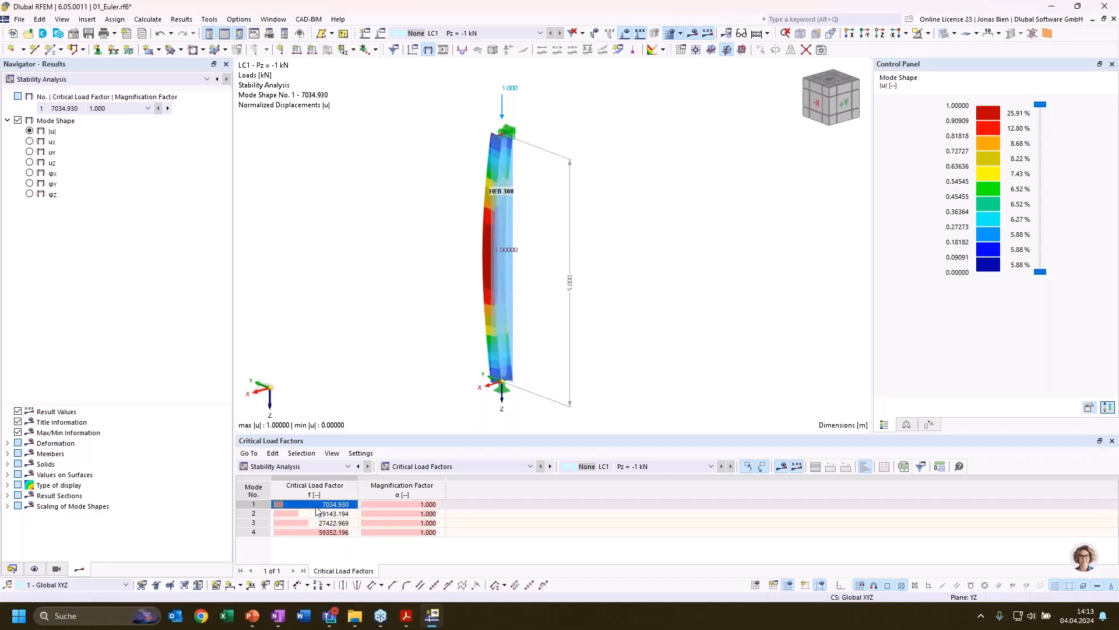
{"action": "left_click", "coordinate": [392, 506]}
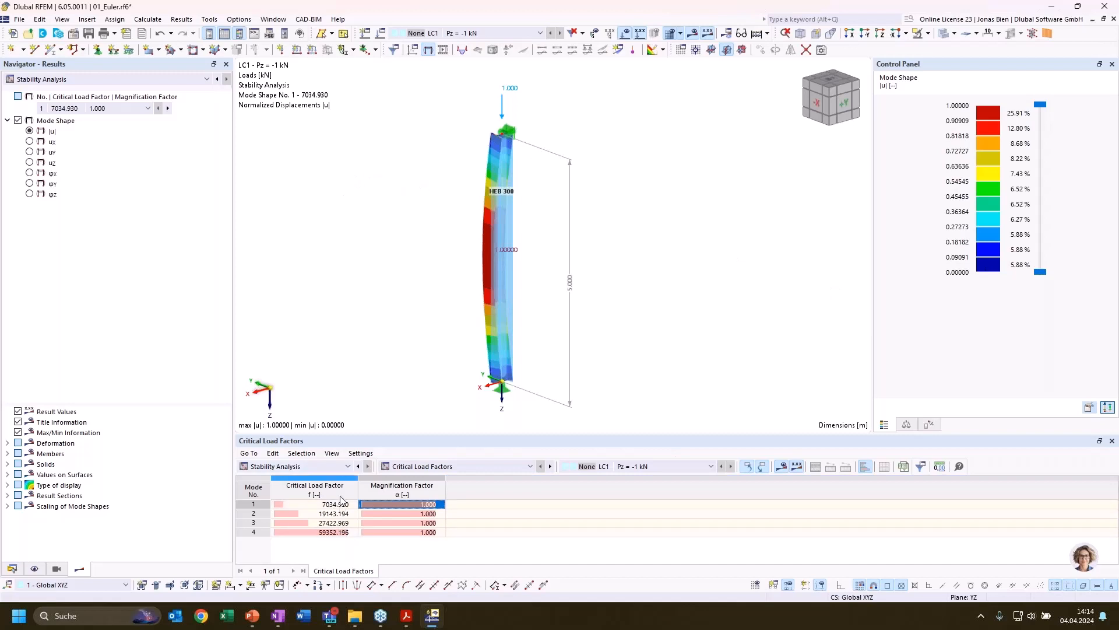
{"action": "left_click", "coordinate": [272, 506]}
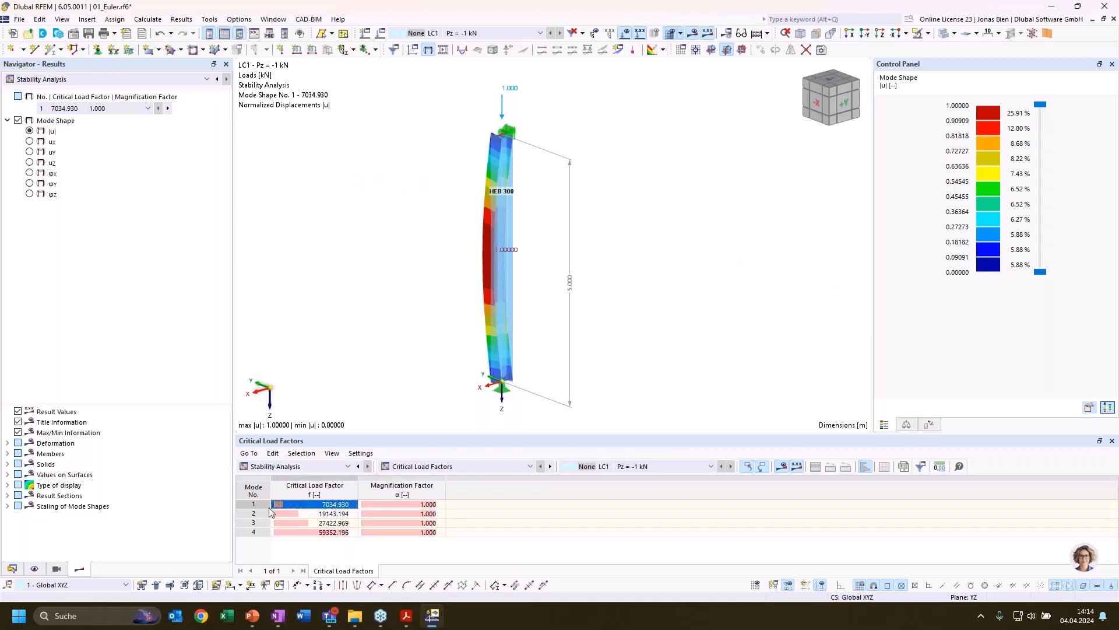
Step through the mode shapes back to the first, and examine its buckling direction from the -X side and from several angles.
{"action": "left_click", "coordinate": [326, 514]}
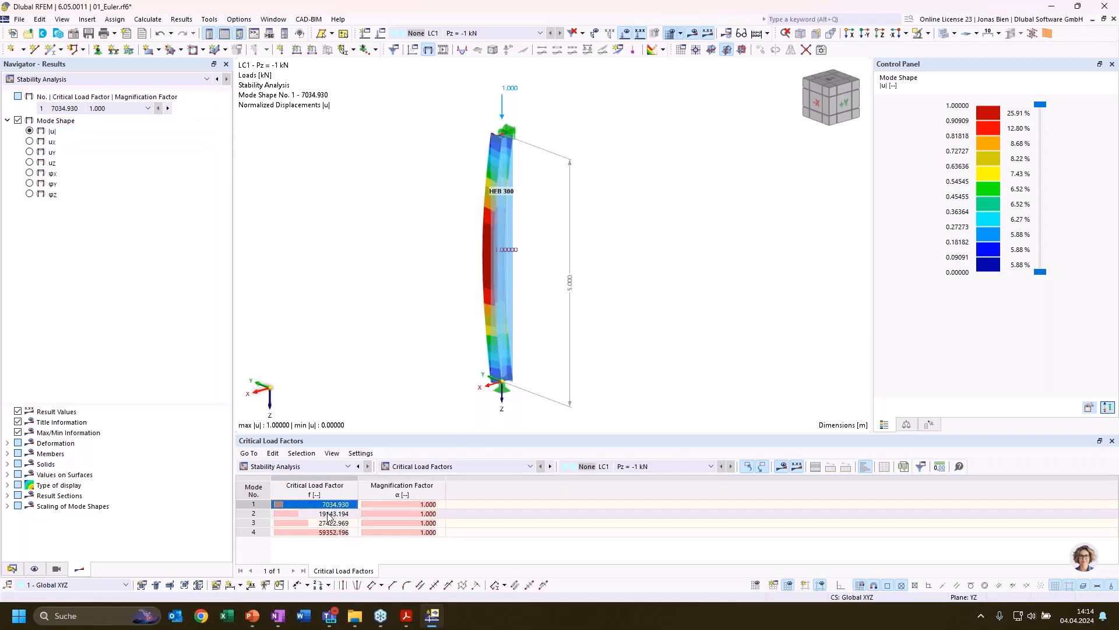
{"action": "left_click", "coordinate": [327, 523]}
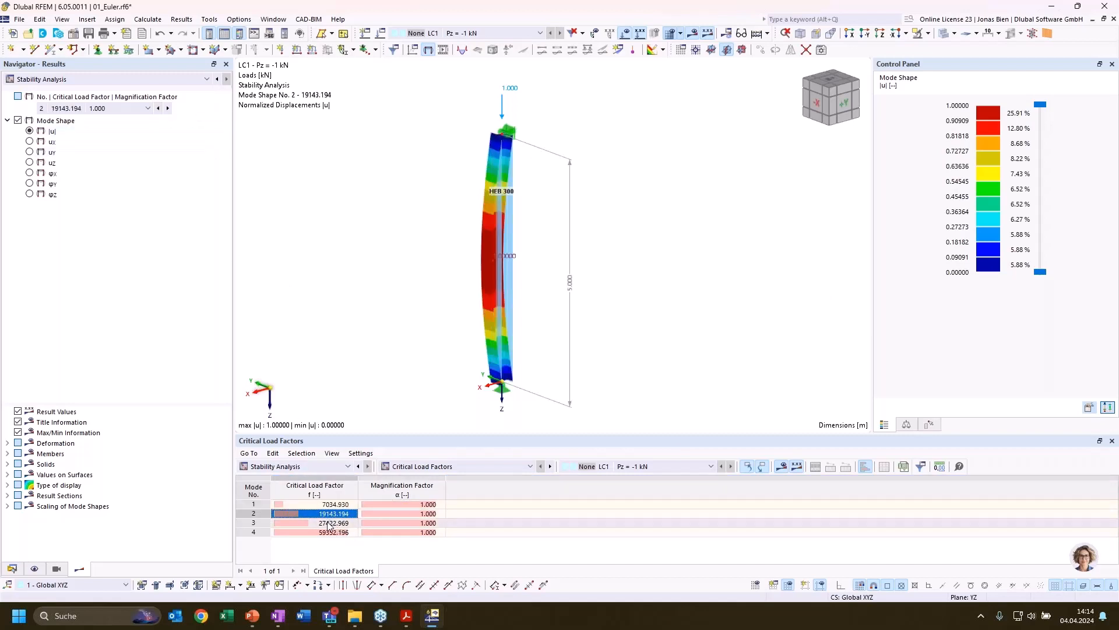
{"action": "left_click", "coordinate": [158, 109]}
{"action": "left_click", "coordinate": [158, 108]}
{"action": "left_click", "coordinate": [158, 109]}
{"action": "left_click", "coordinate": [159, 109]}
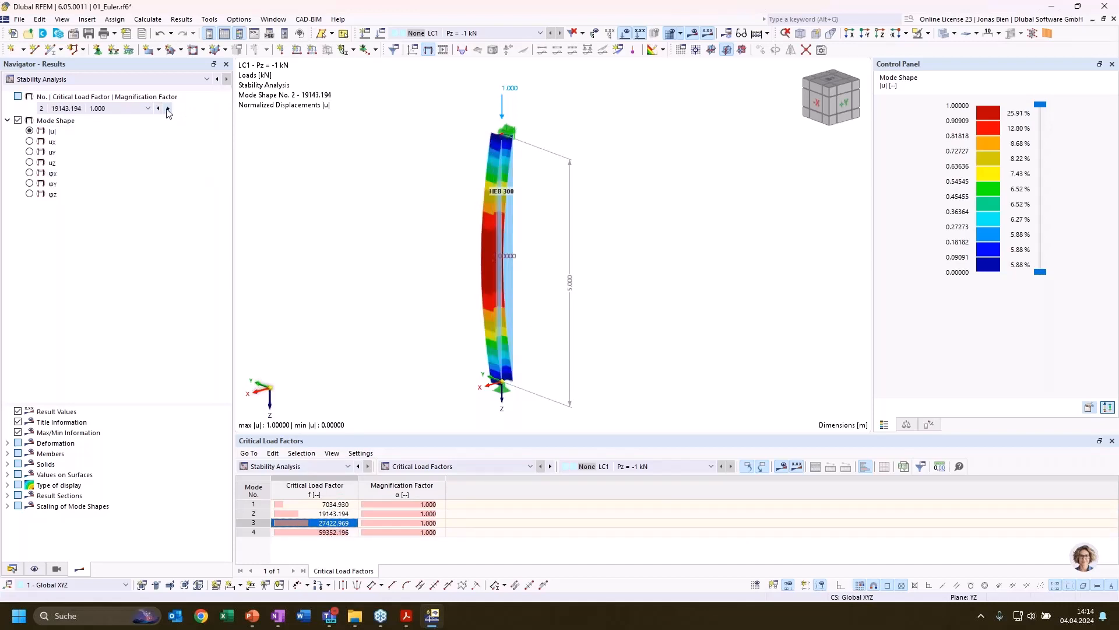
{"action": "left_click", "coordinate": [158, 108]}
{"action": "left_click", "coordinate": [158, 108]}
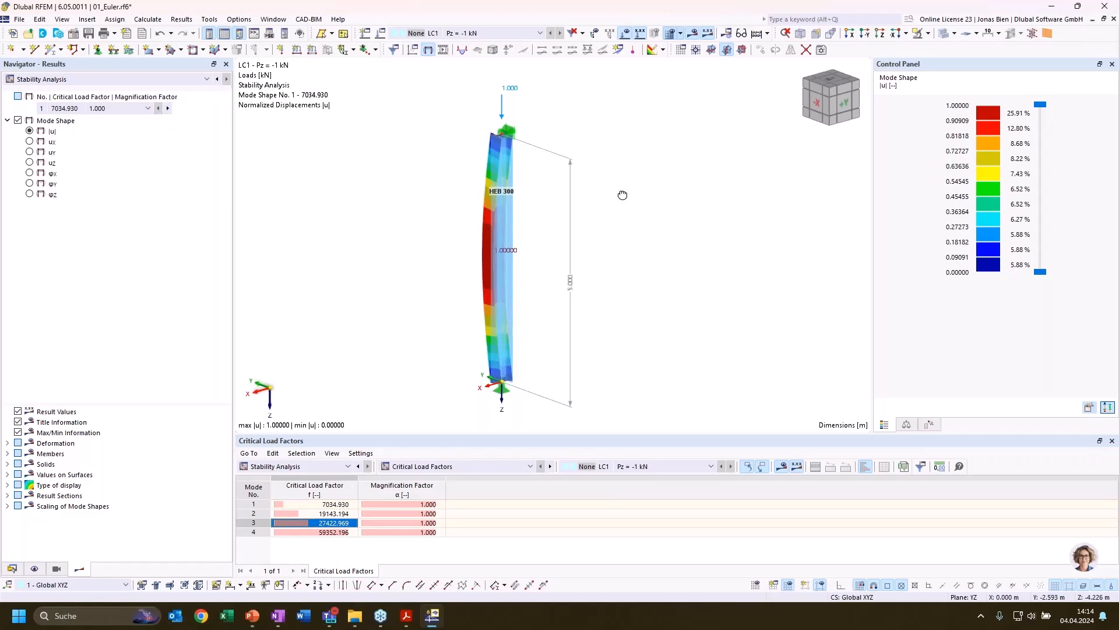
{"action": "key", "text": "ctrl+shift+x"}
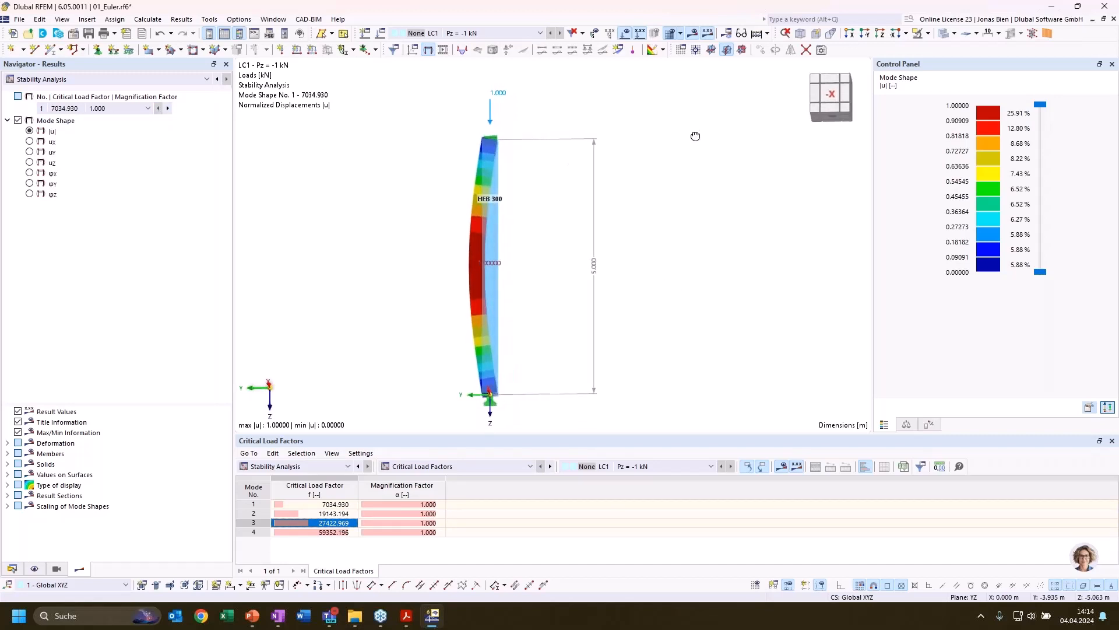
{"action": "middle_click_drag", "start_coordinate": [695, 138], "coordinate": [622, 300], "text": "ctrl"}
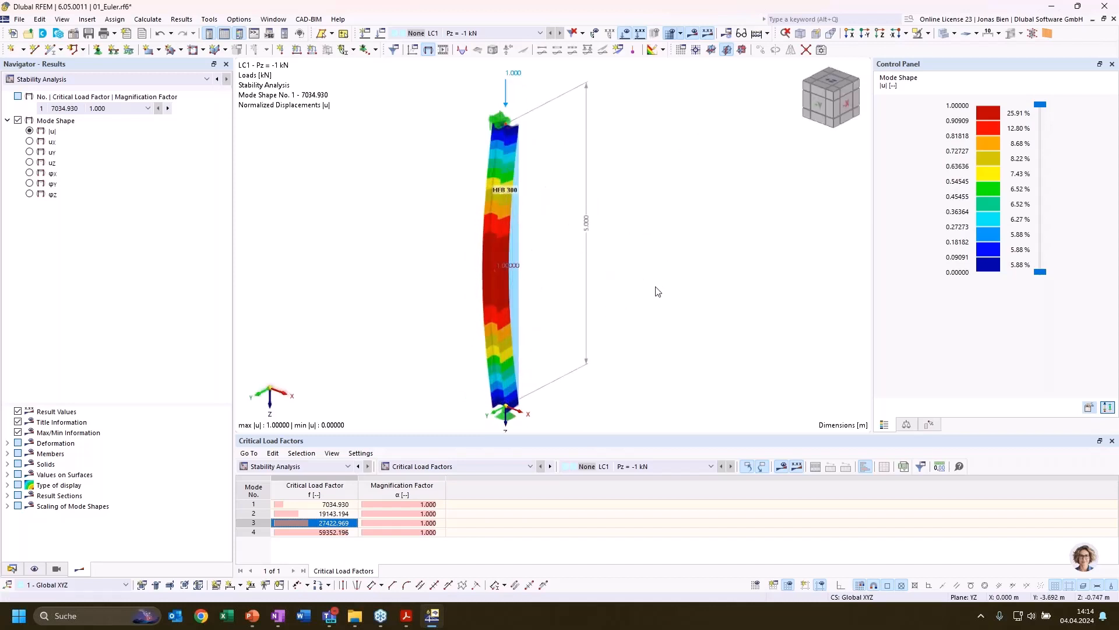
{"action": "middle_click_drag", "start_coordinate": [657, 292], "coordinate": [489, 227], "text": "ctrl"}
{"action": "middle_click_drag", "start_coordinate": [670, 211], "coordinate": [542, 297], "text": "ctrl"}
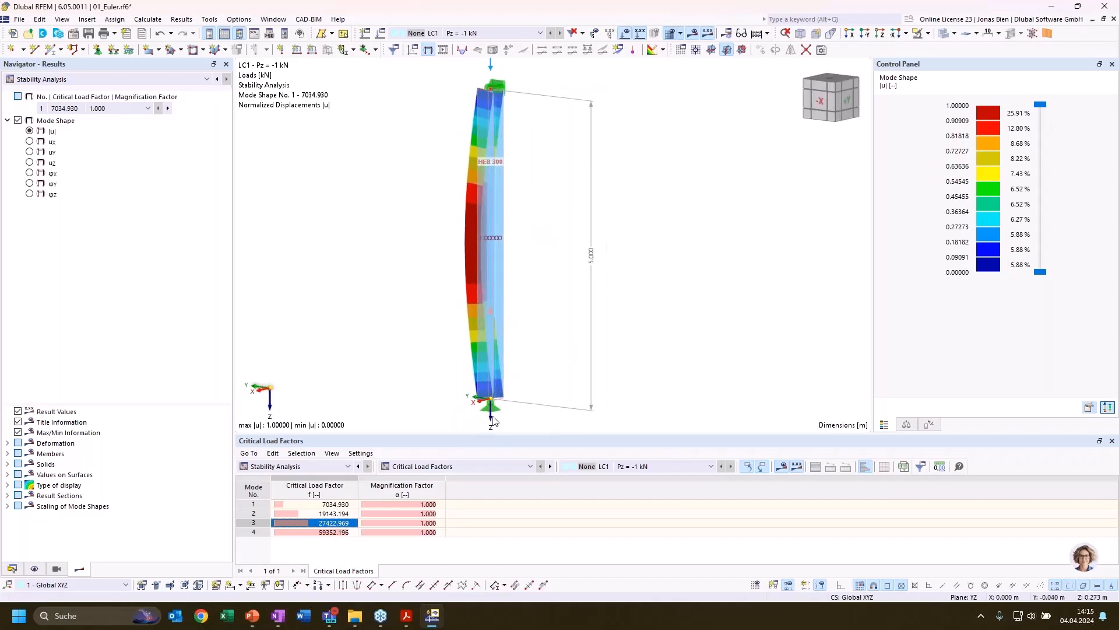
Examine the first mode shape from the -X side, and step through to the second and third mode shapes from different angles.
{"action": "middle_click_drag", "start_coordinate": [538, 216], "coordinate": [645, 205], "text": "ctrl"}
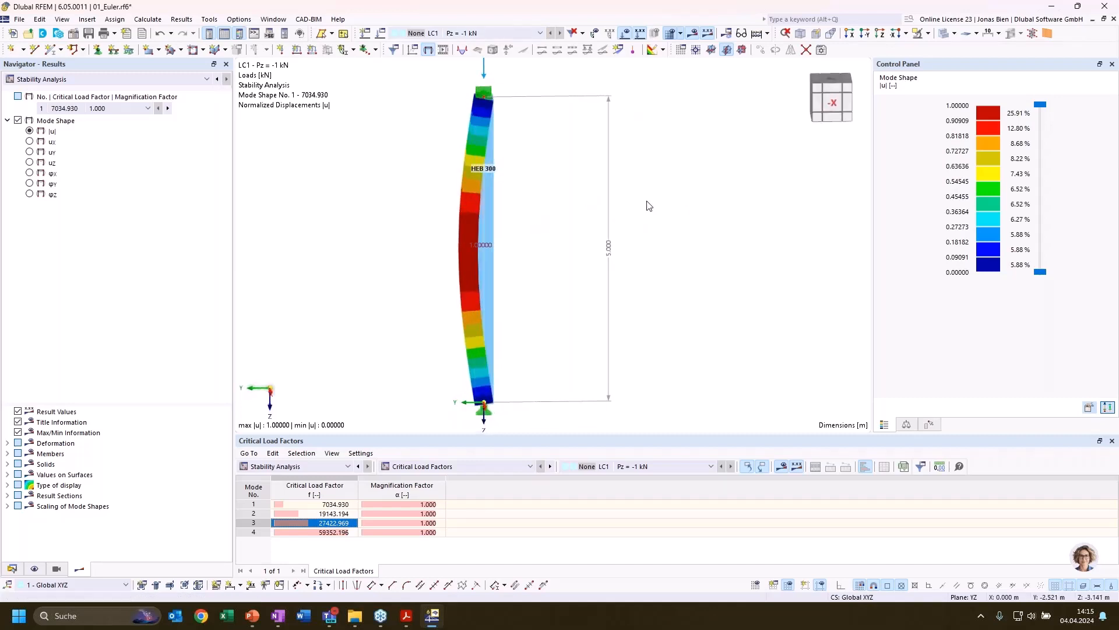
{"action": "middle_click_drag", "start_coordinate": [557, 256], "coordinate": [654, 288], "text": "ctrl"}
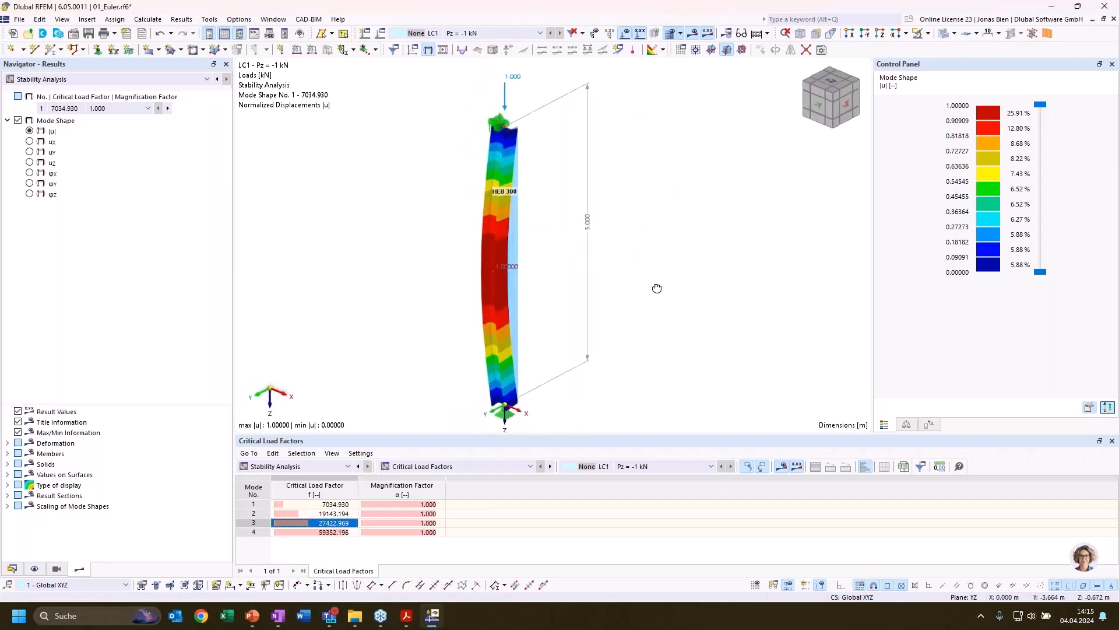
{"action": "left_click", "coordinate": [335, 514]}
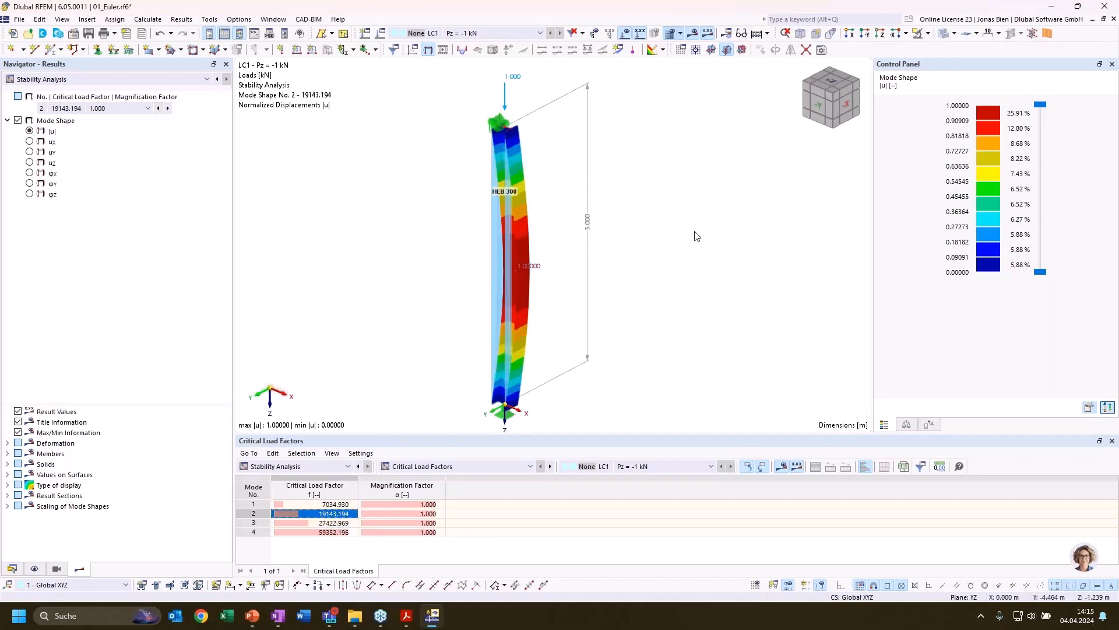
{"action": "middle_click_drag", "start_coordinate": [617, 230], "coordinate": [155, 149], "text": "ctrl"}
{"action": "key", "text": "Down"}
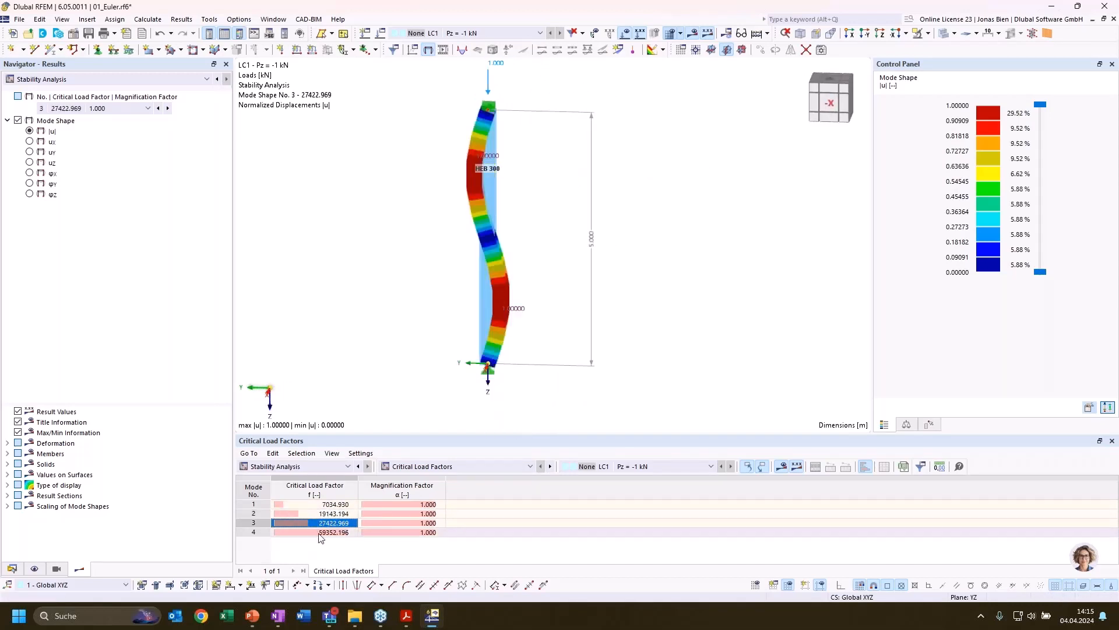
Compare the column's fourth and third mode shapes, viewing the fourth one's buckling form from several angles.
{"action": "left_click", "coordinate": [319, 532]}
{"action": "middle_click_drag", "start_coordinate": [692, 212], "coordinate": [626, 251], "text": "ctrl"}
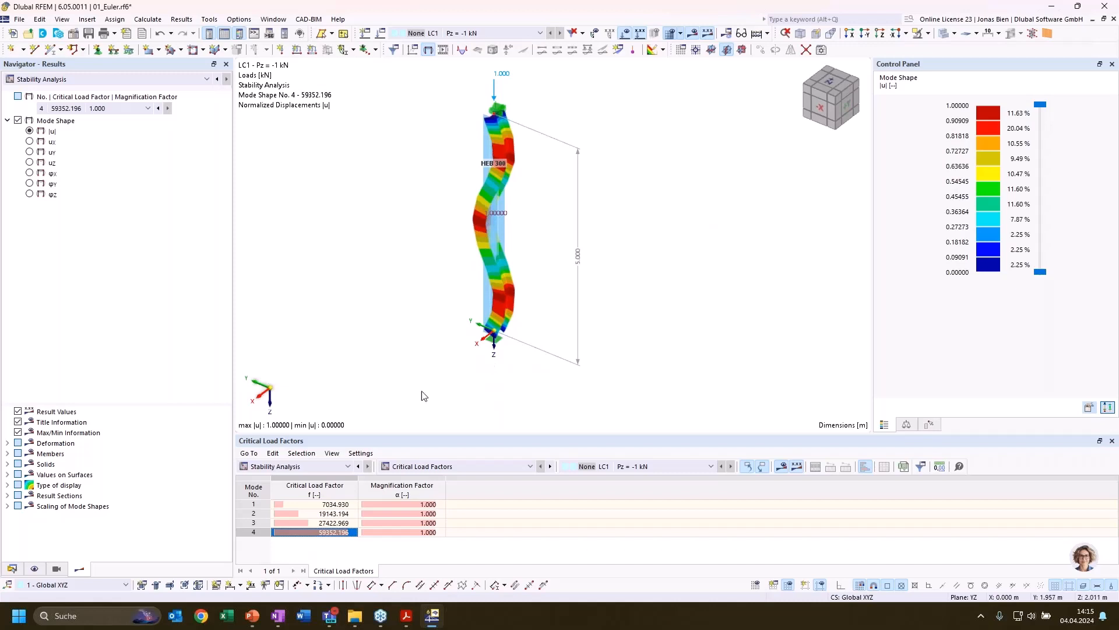
{"action": "left_click", "coordinate": [315, 523]}
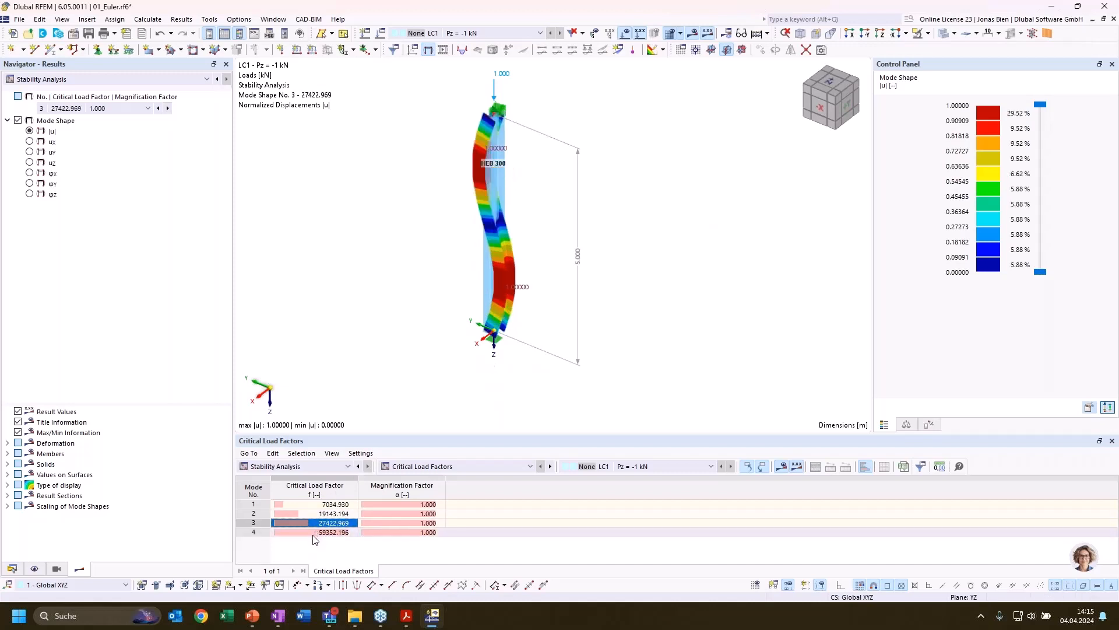
{"action": "left_click", "coordinate": [314, 533]}
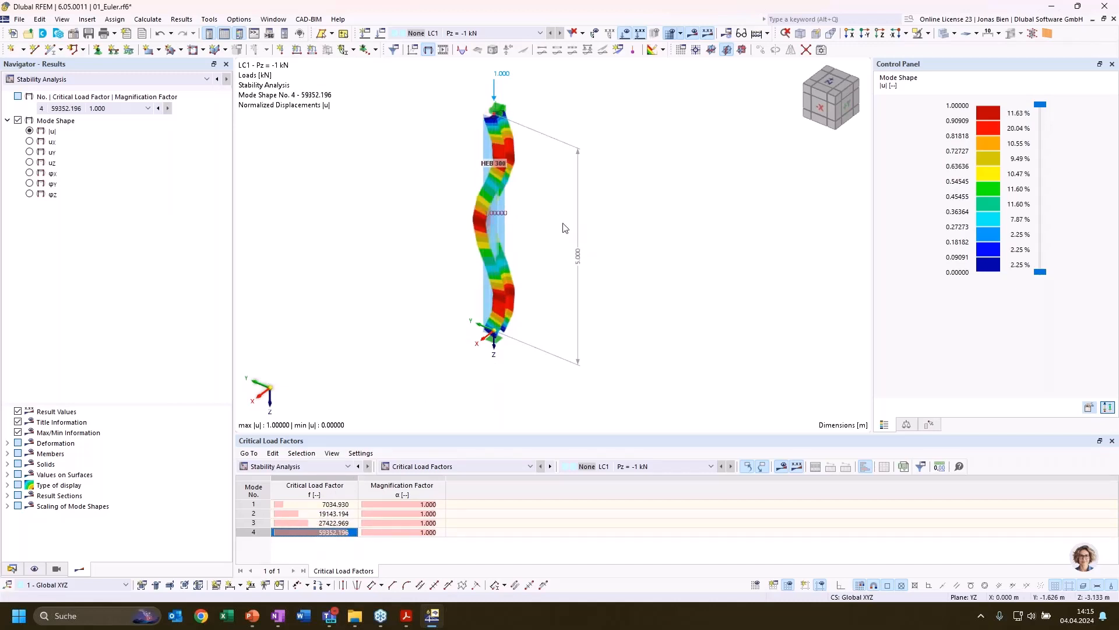
{"action": "middle_click_drag", "start_coordinate": [564, 227], "coordinate": [604, 230], "text": "ctrl"}
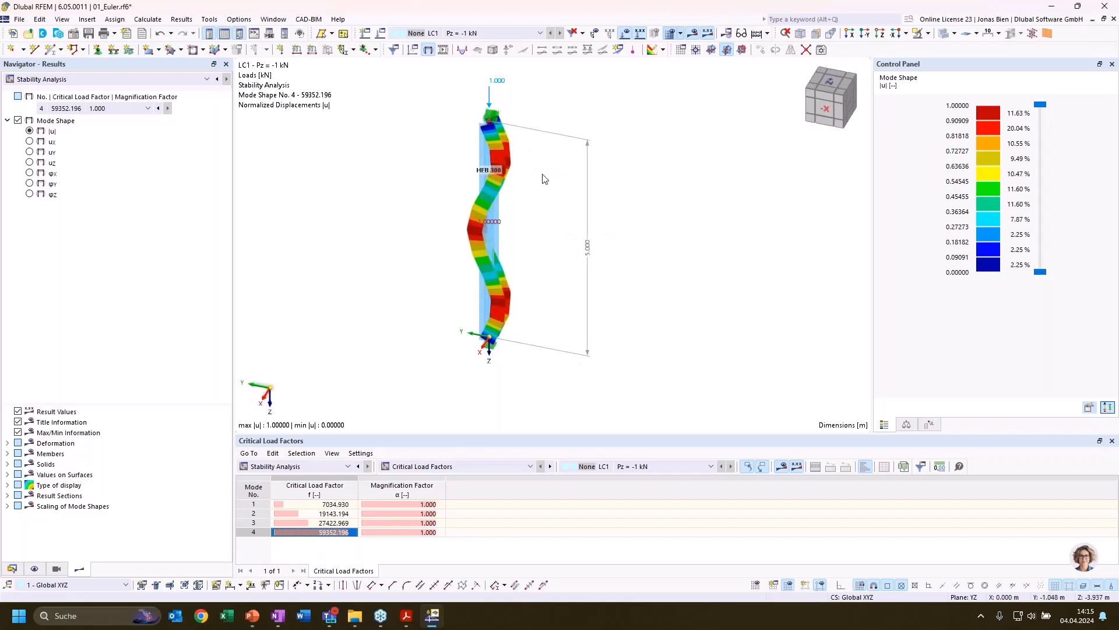
{"action": "middle_click_drag", "start_coordinate": [507, 281], "coordinate": [605, 277], "text": "ctrl"}
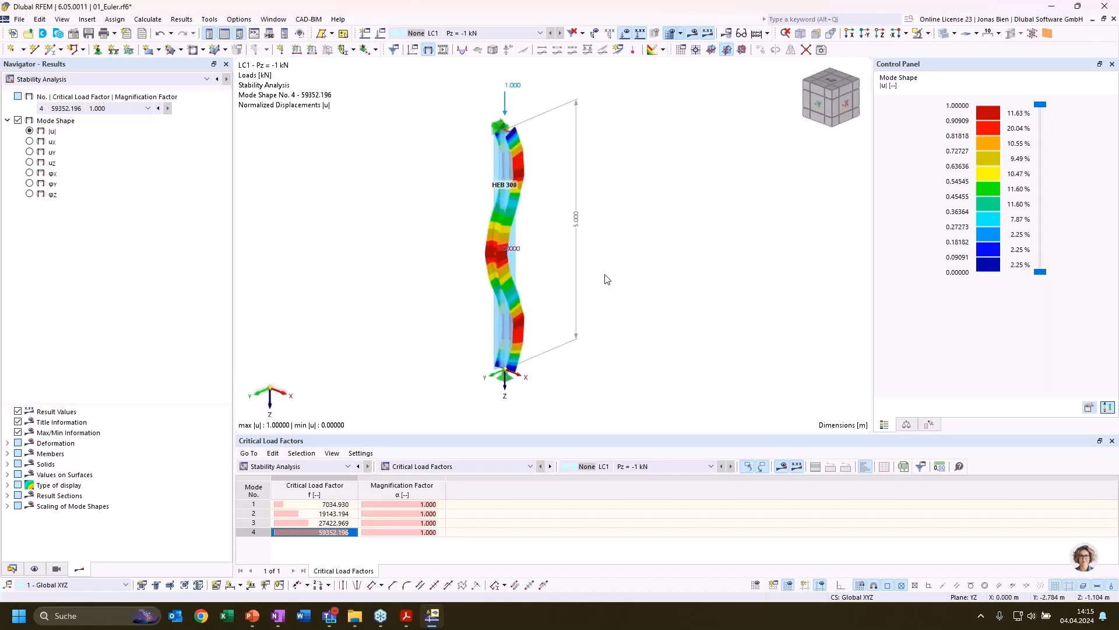
{"action": "left_click", "coordinate": [309, 521]}
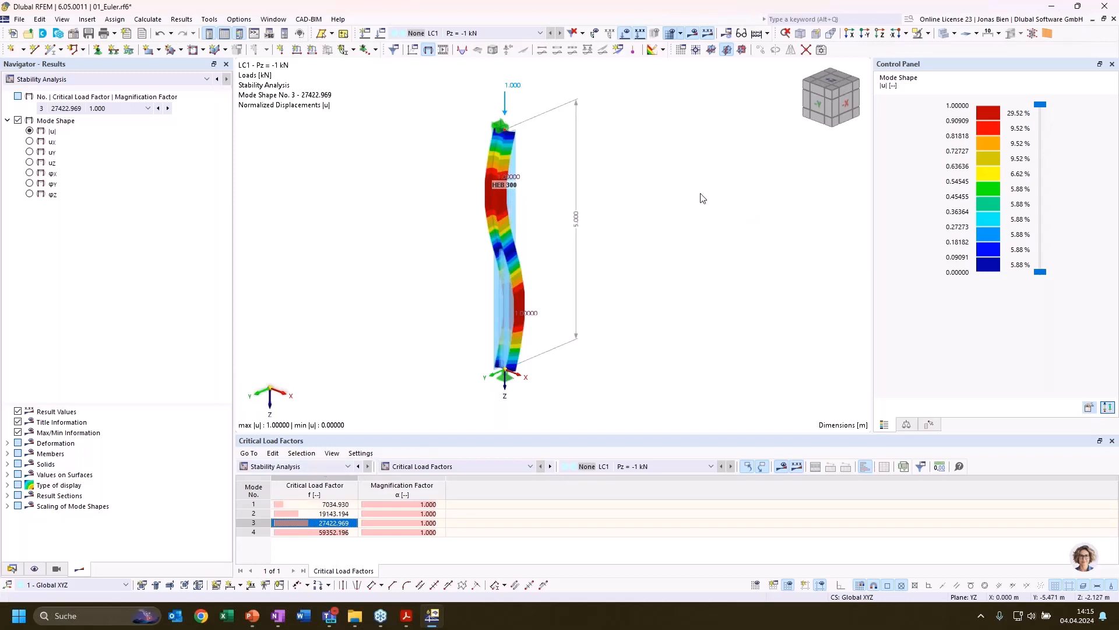
Display the first mode shape again and consult the Euler buckling cases and formulas on the presentation slide, returning to RFEM.
{"action": "left_click", "coordinate": [319, 505]}
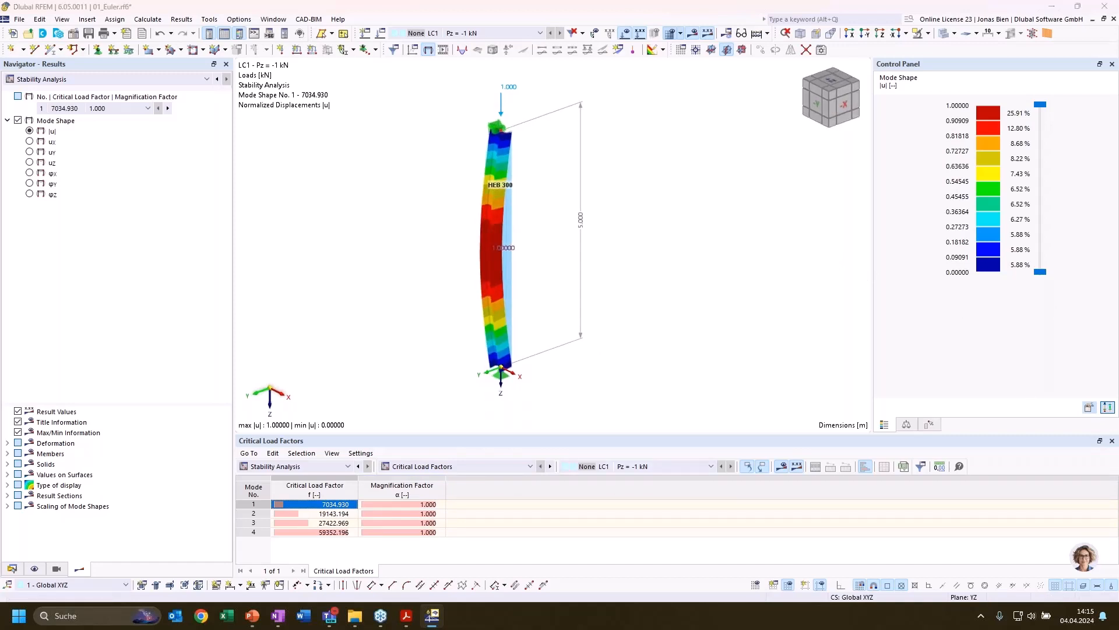
{"action": "key", "text": "alt+Tab"}
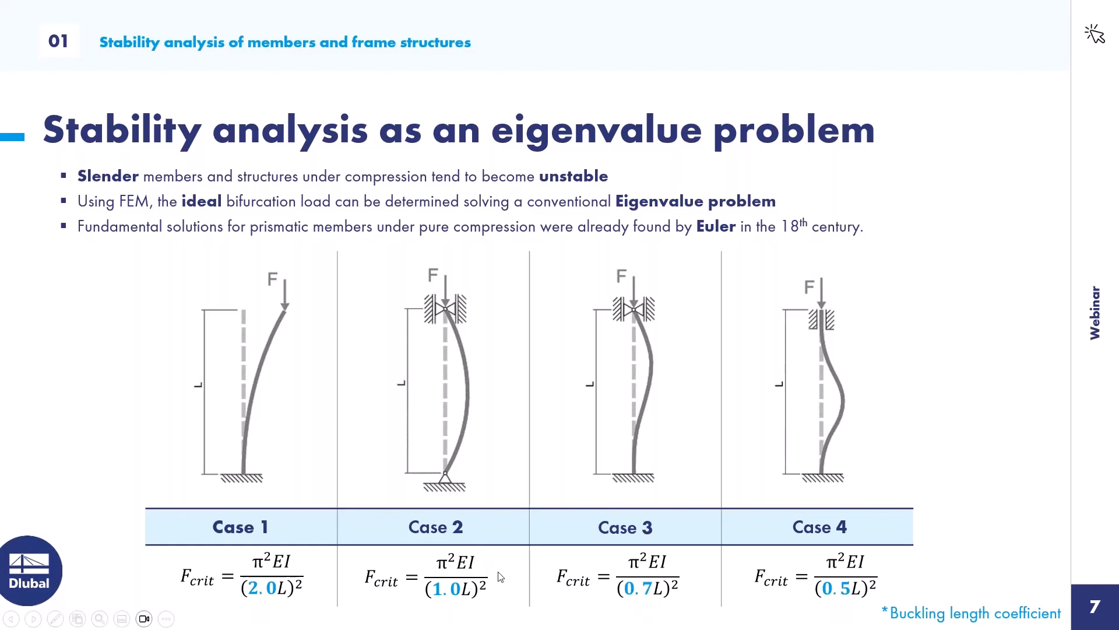
{"action": "key", "text": "alt+Tab"}
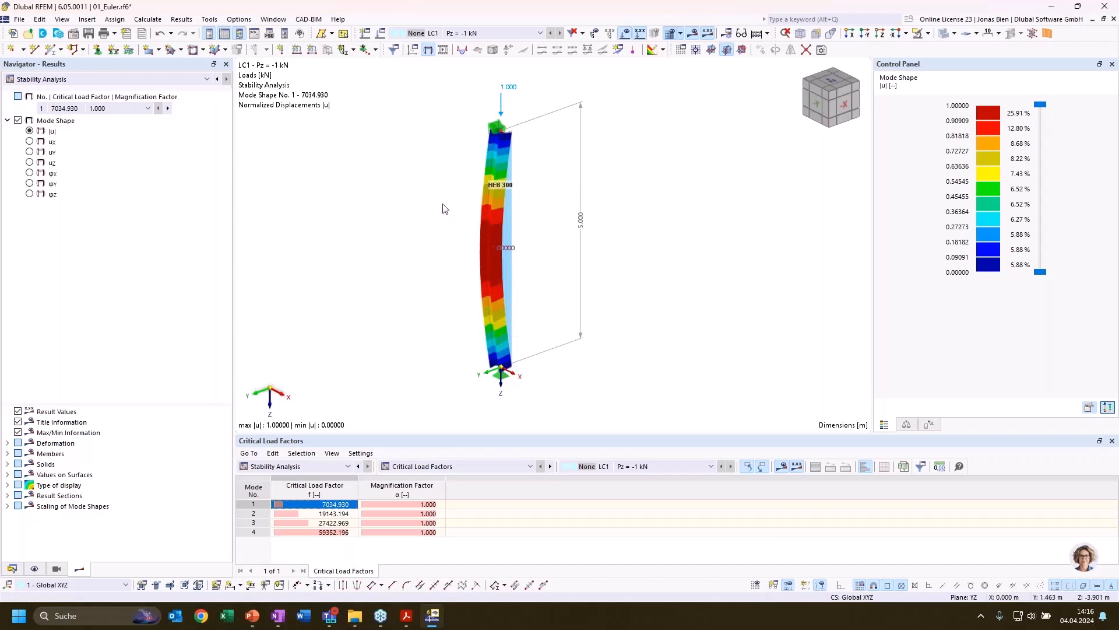
Open the scripting console and query the material's elastic modulus with materials[1].elasticity_modulus_global.
{"action": "left_click", "coordinate": [260, 35]}
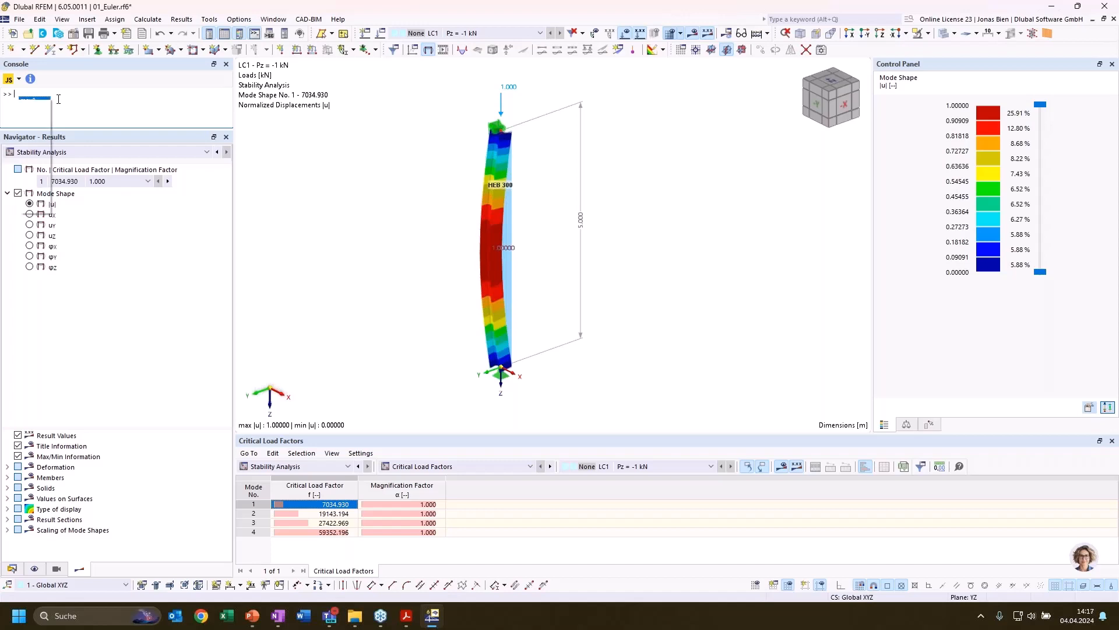
{"action": "type", "text": "material"}
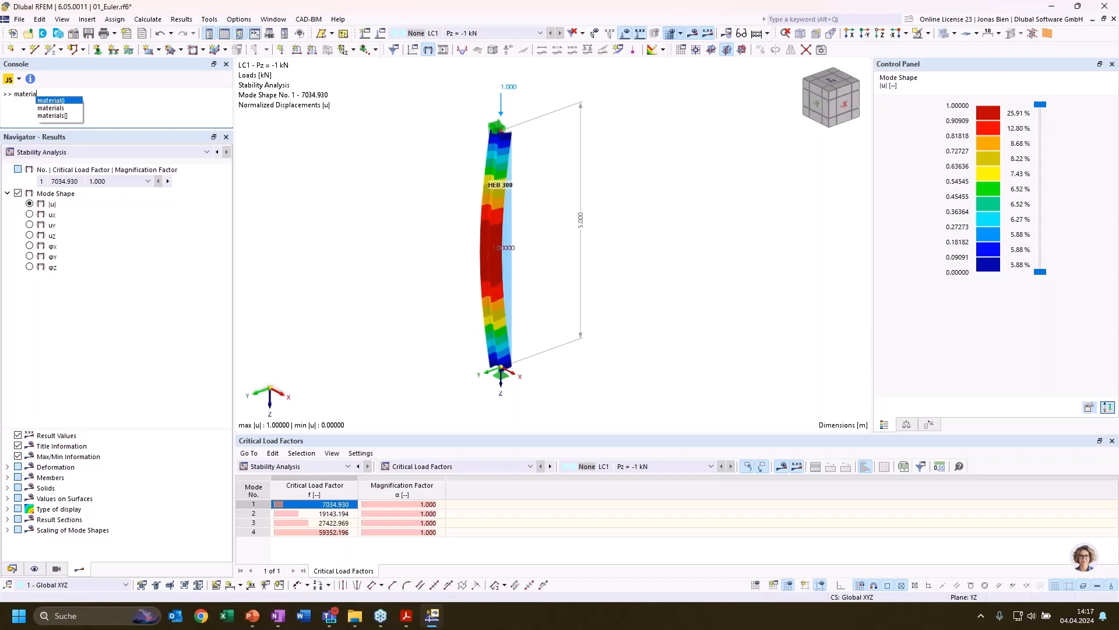
{"action": "type", "text": "s"}
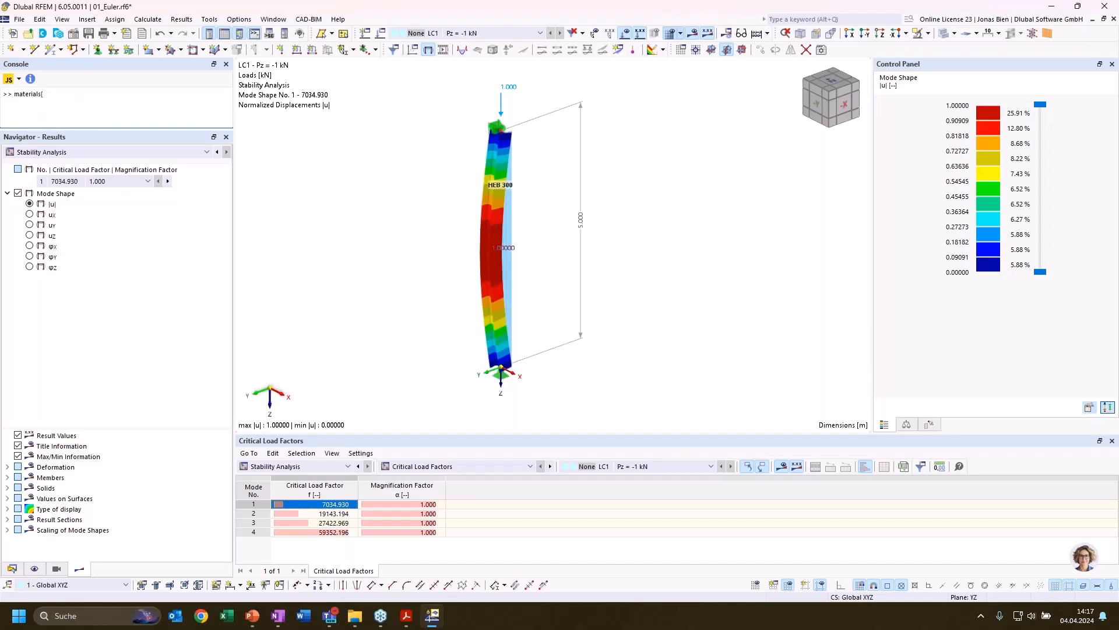
{"action": "type", "text": "[1]."}
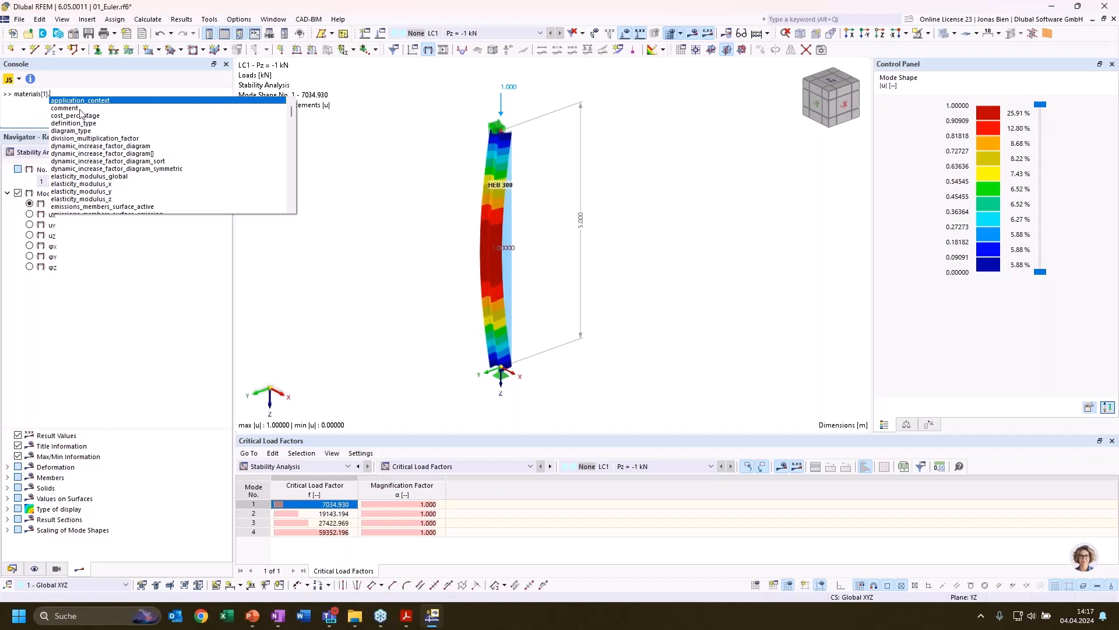
{"action": "left_click", "coordinate": [92, 176]}
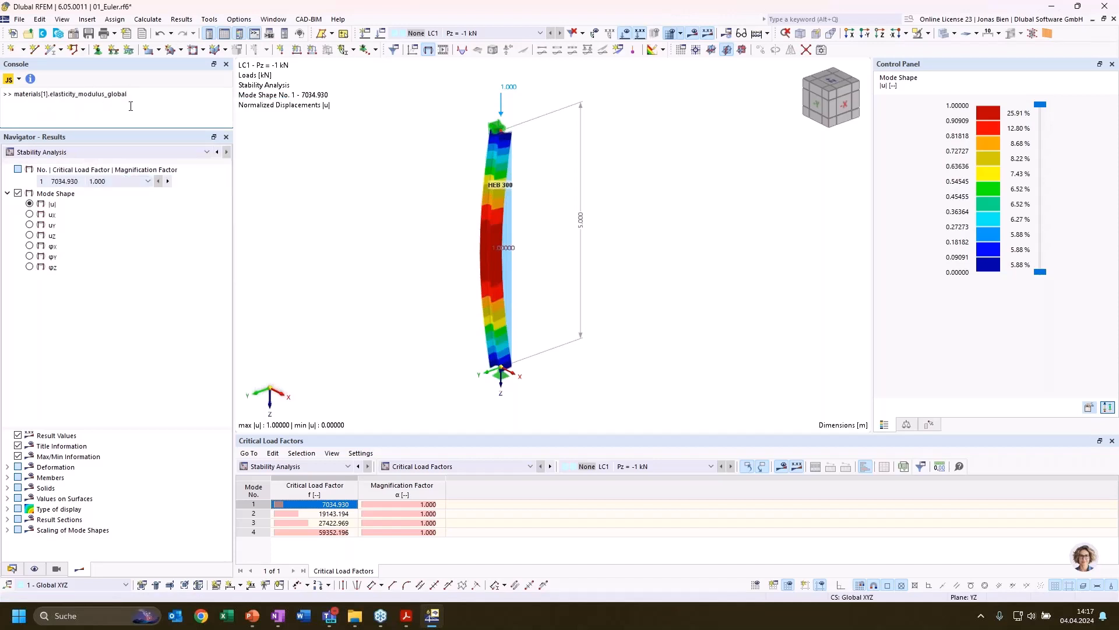
{"action": "key", "text": "Return"}
Begin the critical load formula in the console as Fcrit=materials[1].elasticity_modulus_global*sections[1].I_z, reusing the earlier modulus expression.
{"action": "type", "text": "Fcrit=materials"}
{"action": "left_click_drag", "start_coordinate": [126, 94], "coordinate": [14, 92]}
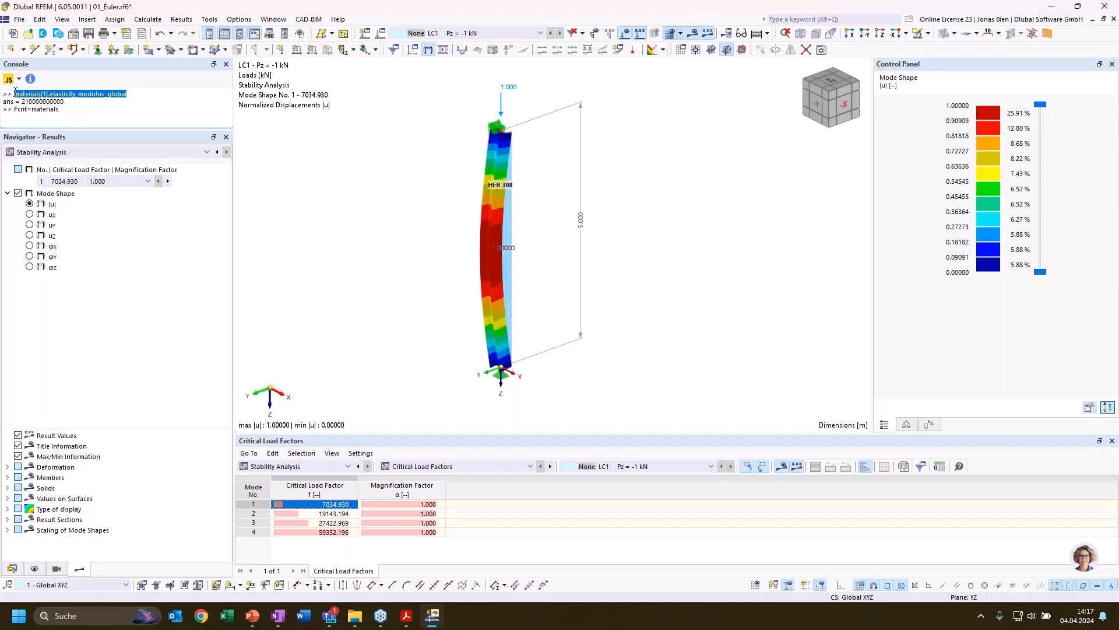
{"action": "key", "text": "ctrl+c"}
{"action": "double_click", "coordinate": [49, 109]}
{"action": "key", "text": "ctrl+v"}
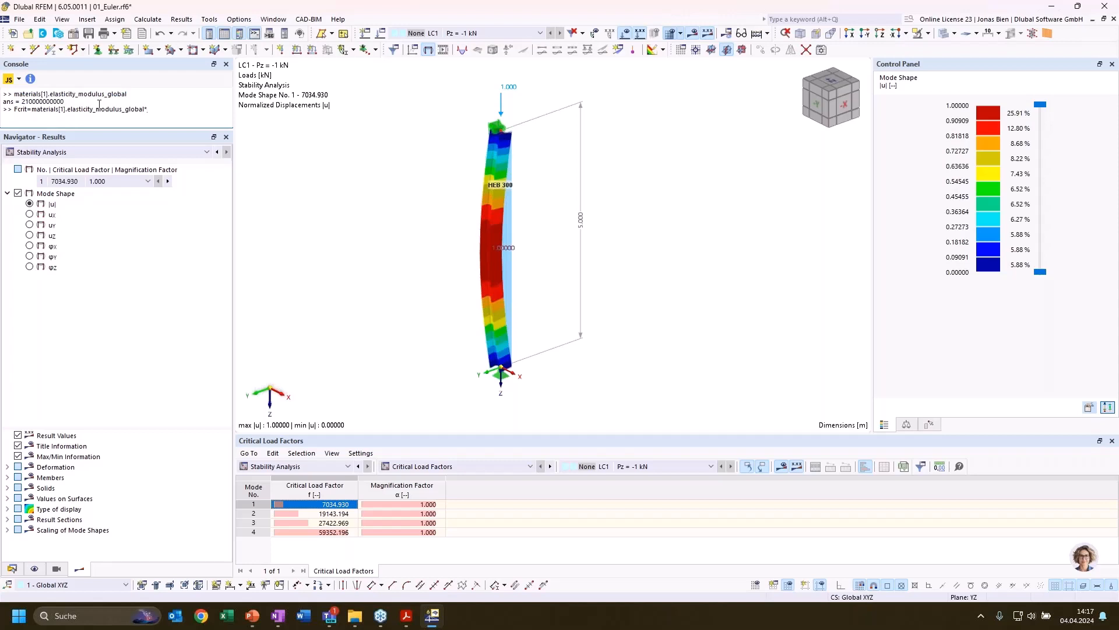
{"action": "type", "text": "*sections"}
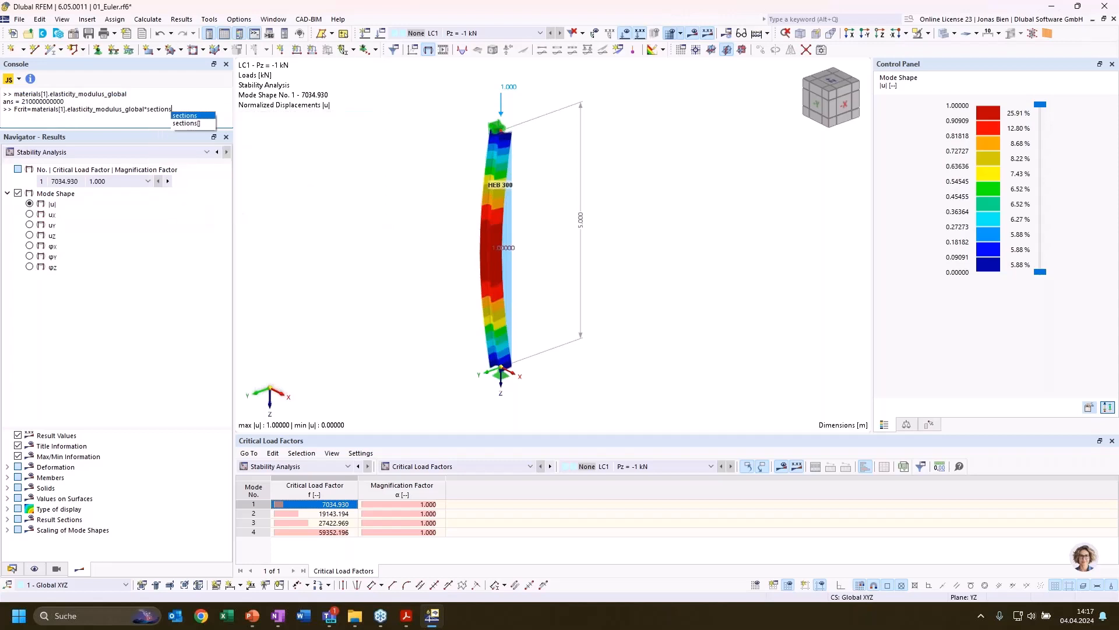
{"action": "type", "text": "[1]"}
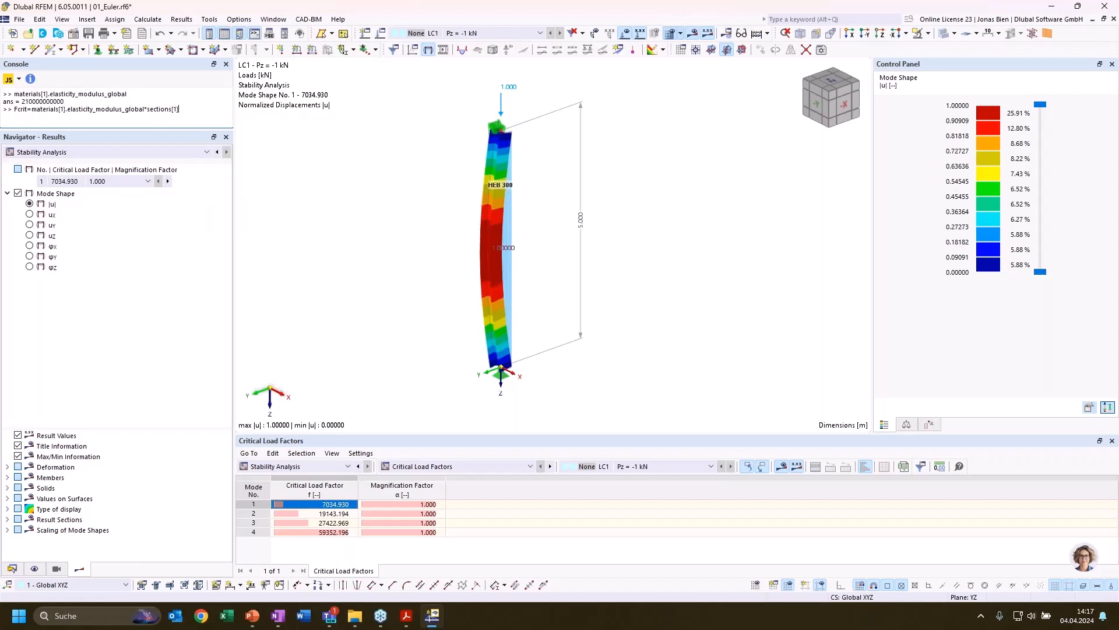
{"action": "type", "text": "."}
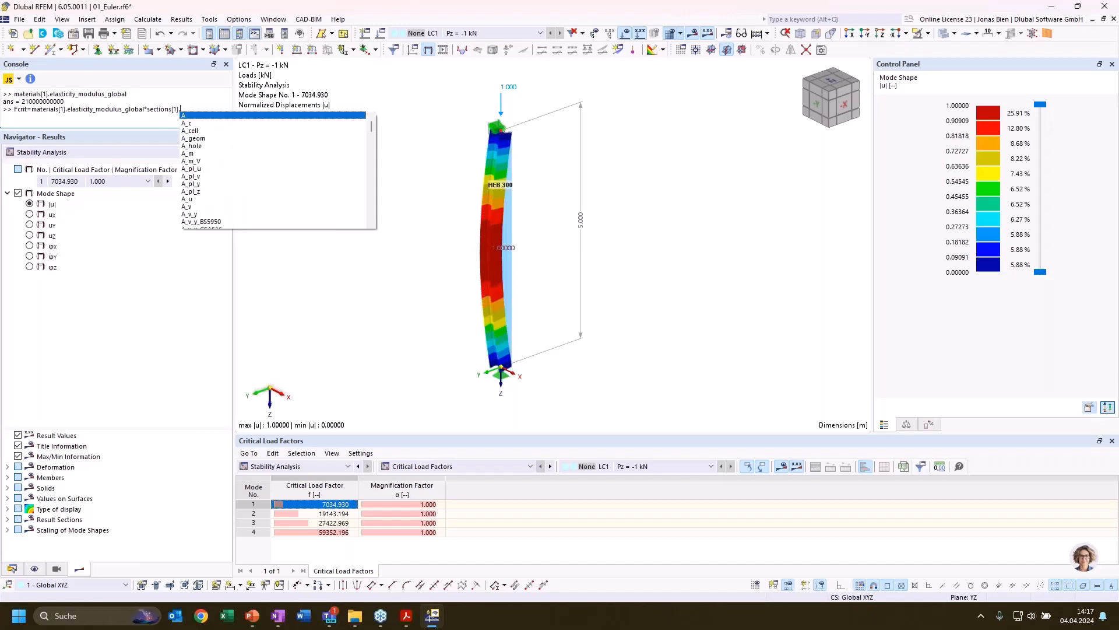
{"action": "type", "text": "I_"}
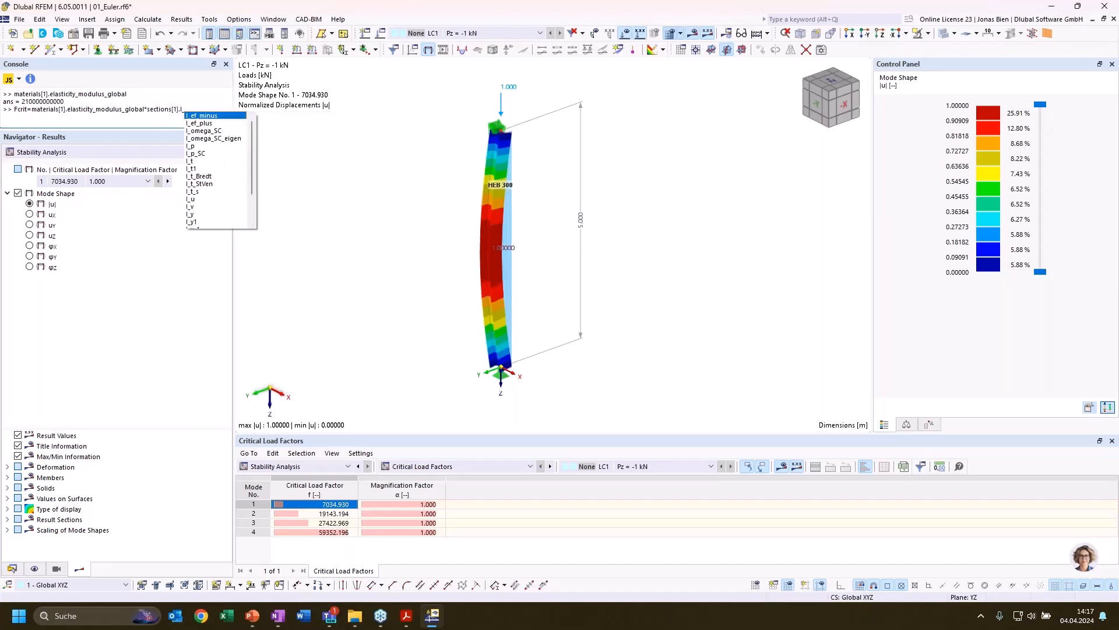
{"action": "type", "text": "z"}
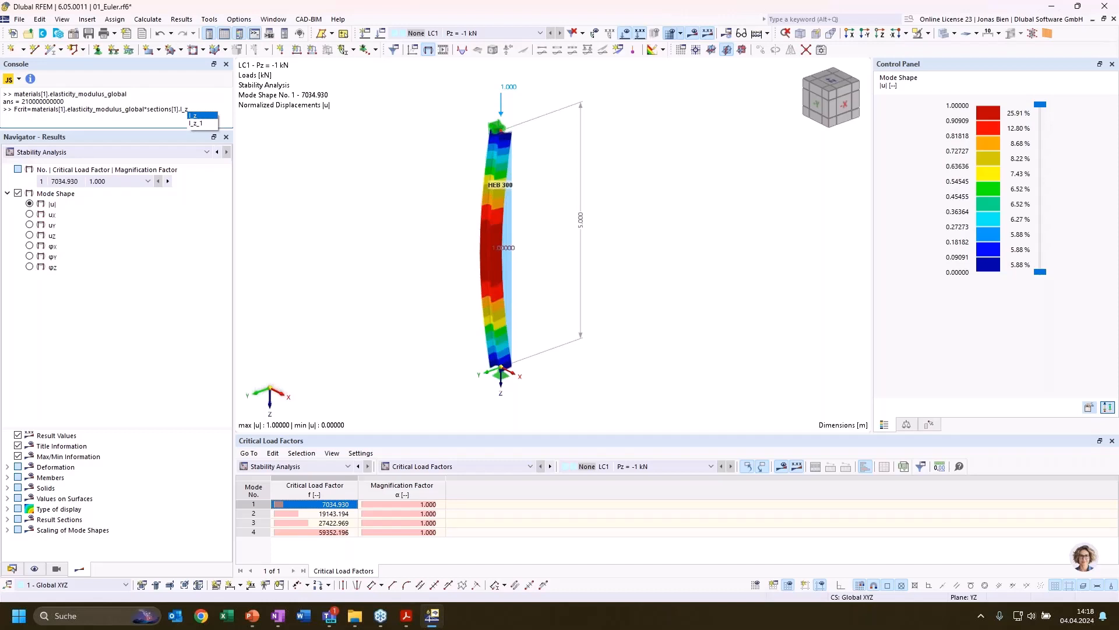
Complete the Fcrit formula with *(PI)^2/(members[1].length)^2 and evaluate it.
{"action": "type", "text": "+(PI)^2"}
{"action": "key", "text": "shift+Left"}
{"action": "type", "text": "*(PI)^2/members"}
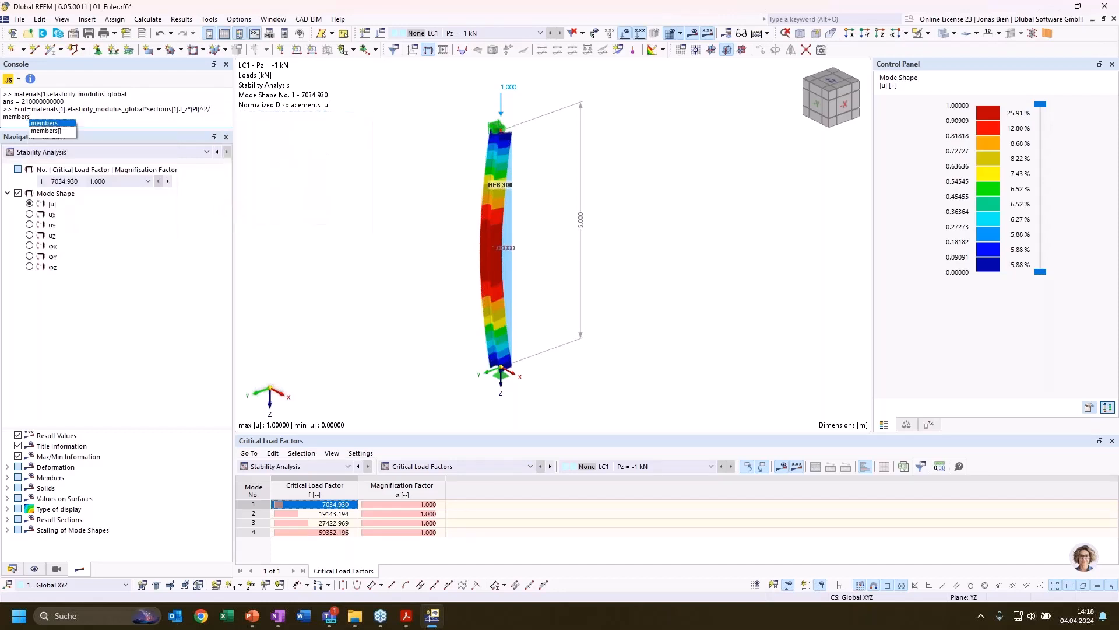
{"action": "key", "text": "Return"}
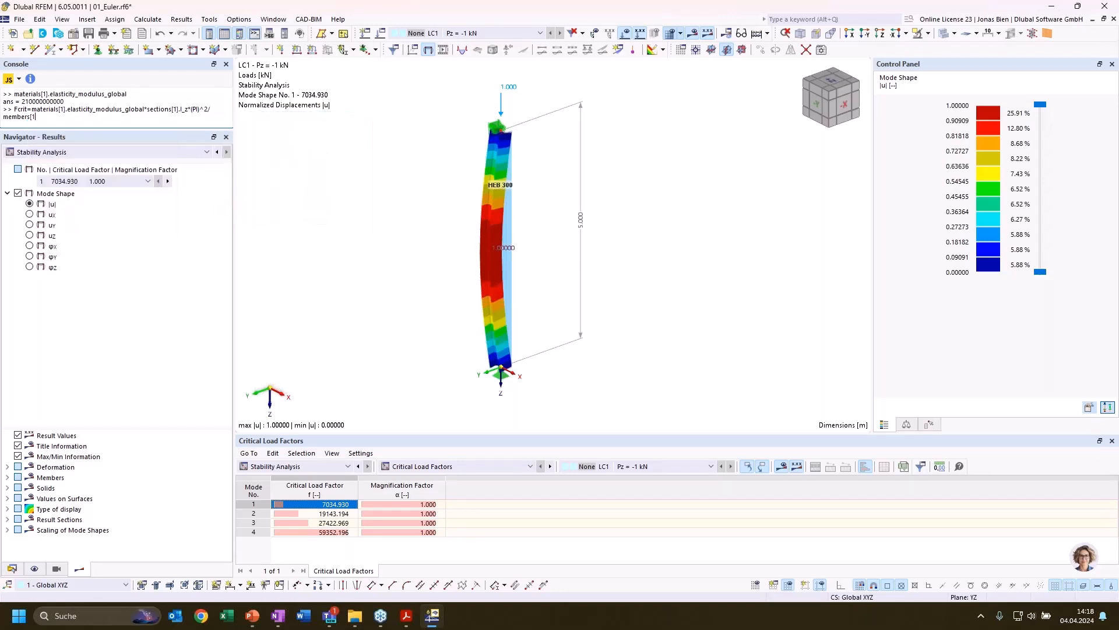
{"action": "type", "text": "[1].len"}
{"action": "type", "text": "t"}
{"action": "key", "text": "BackSpace"}
{"action": "key", "text": "BackSpace"}
{"action": "type", "text": "gth"}
{"action": "type", "text": ")"}
{"action": "type", "text": "("}
{"action": "key", "text": "Return"}
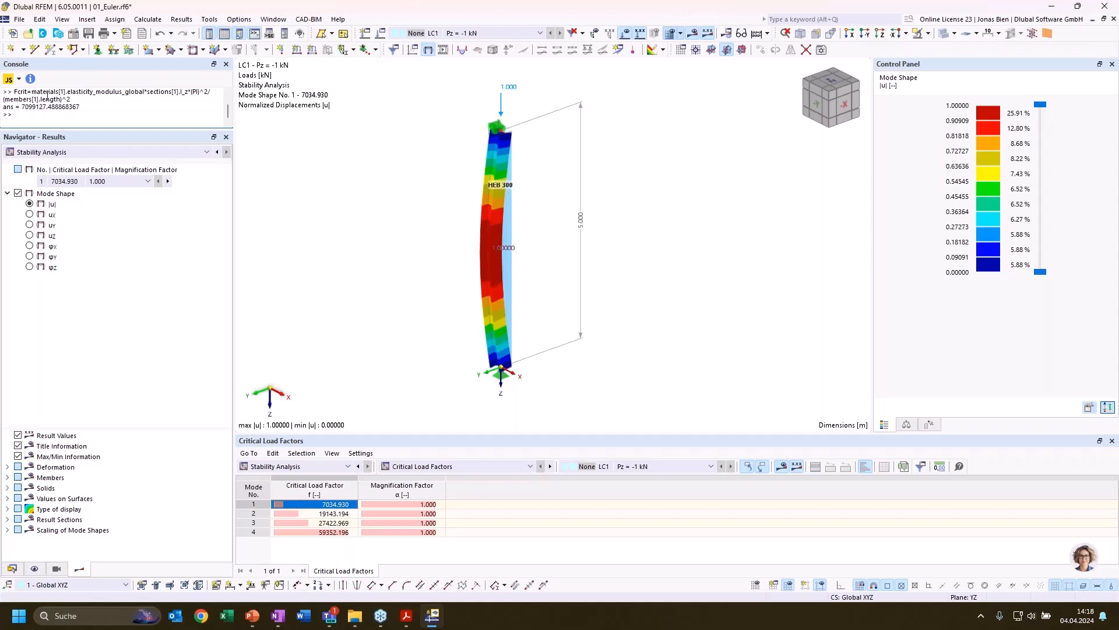
Recall the Fcrit formula, append /1000 to convert the result to kN, and evaluate it again.
{"action": "key", "text": "Up"}
{"action": "type", "text": "/1000"}
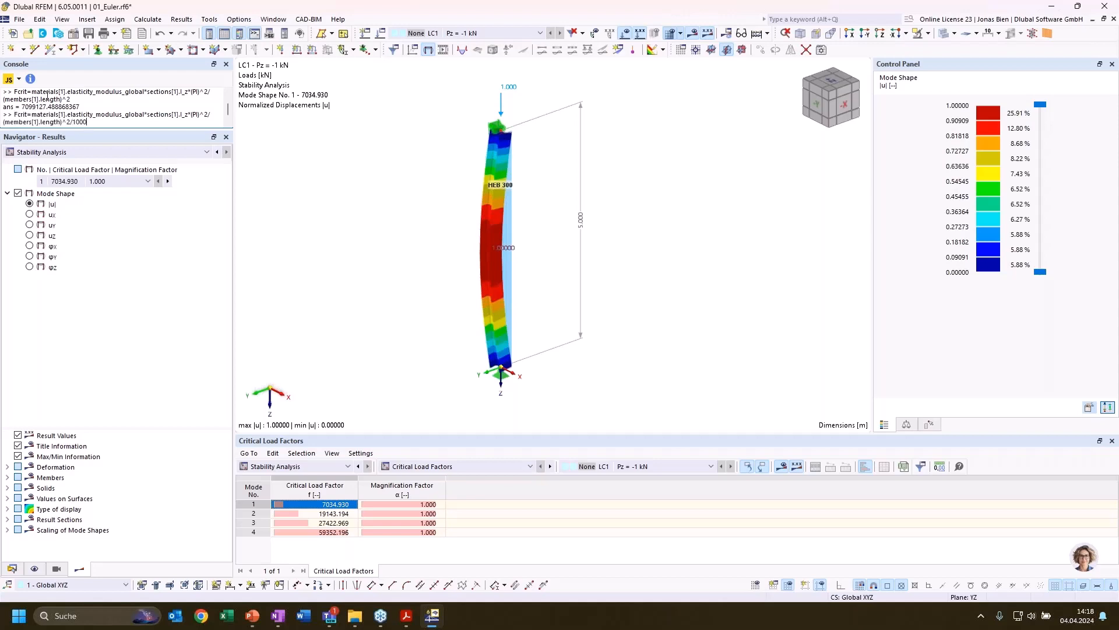
{"action": "key", "text": "Return"}
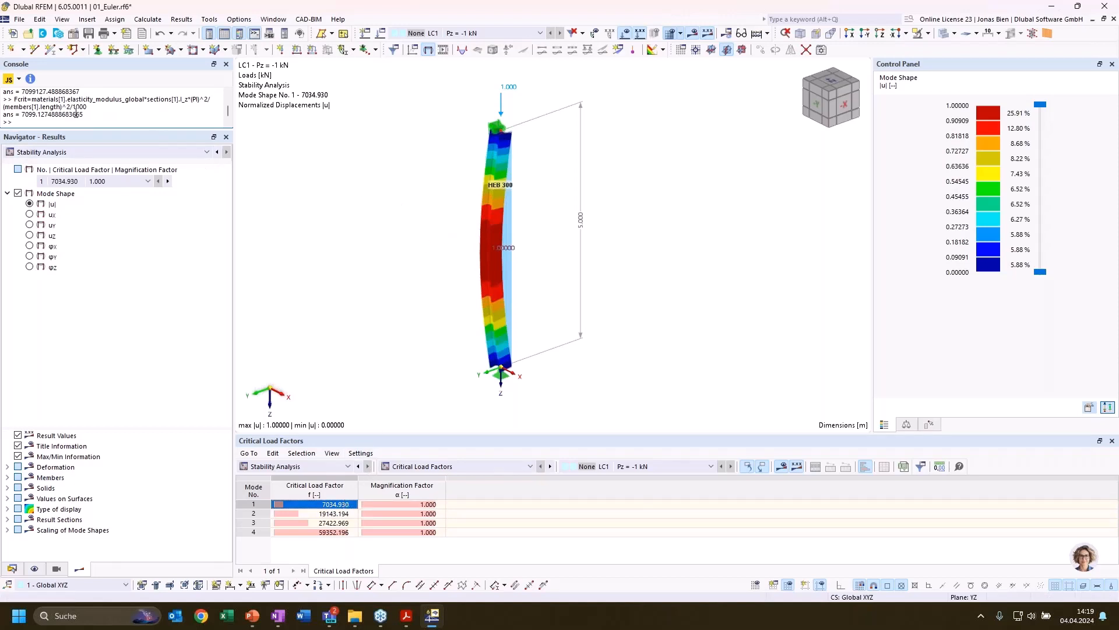
Deactivate the shear stiffness in the HEB 300 section of the column member and accept the section and member changes.
{"action": "double_click", "coordinate": [515, 295]}
{"action": "left_click", "coordinate": [268, 116]}
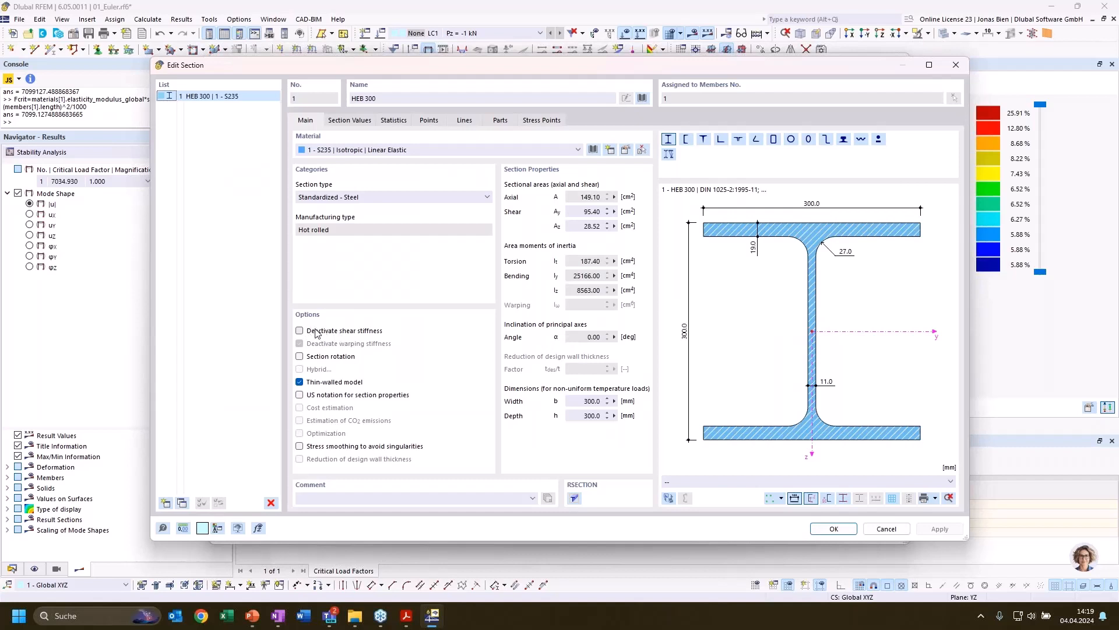
{"action": "left_click", "coordinate": [319, 331]}
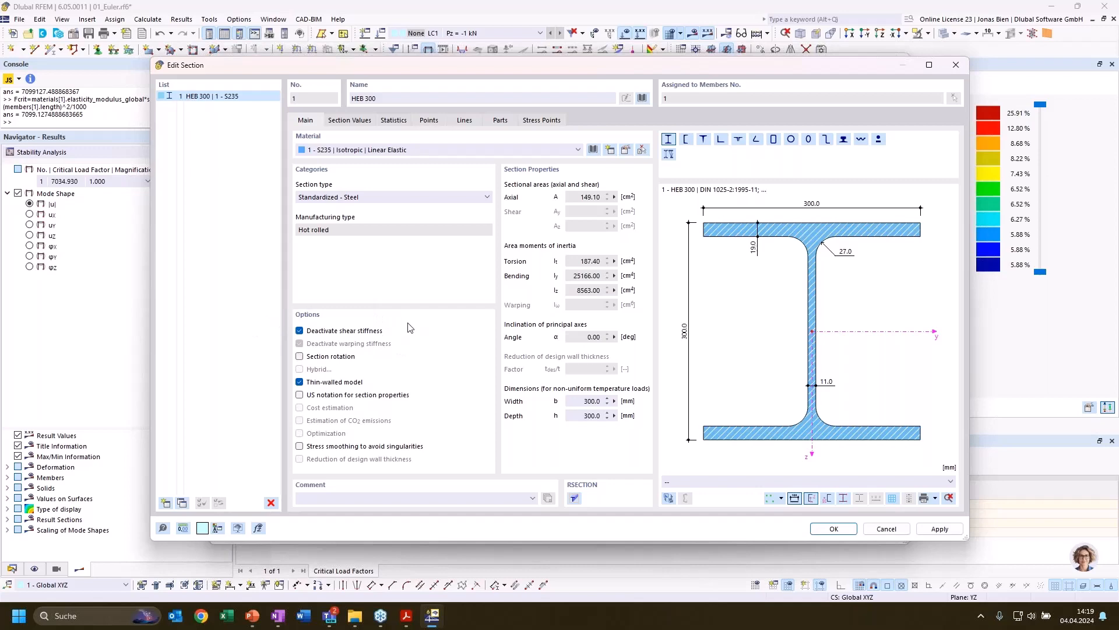
{"action": "left_click", "coordinate": [831, 529]}
{"action": "left_click", "coordinate": [790, 536]}
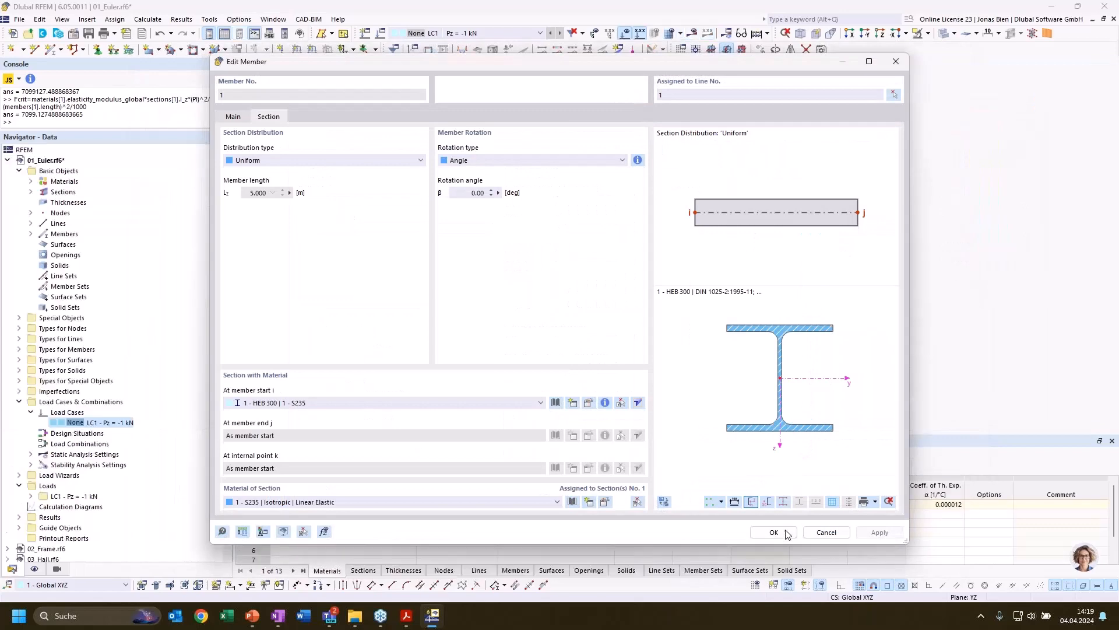
Recalculate the model and display the Stability Analysis results with the critical load factors for LC1.
{"action": "left_click", "coordinate": [148, 19]}
{"action": "left_click", "coordinate": [168, 45]}
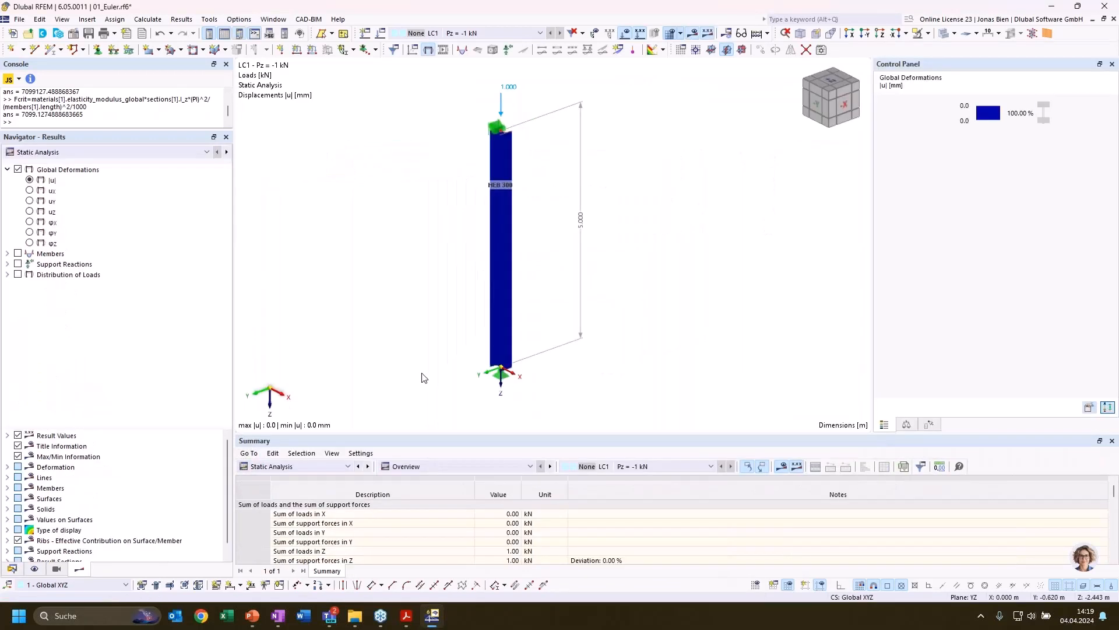
{"action": "left_click", "coordinate": [282, 469]}
{"action": "left_click", "coordinate": [275, 526]}
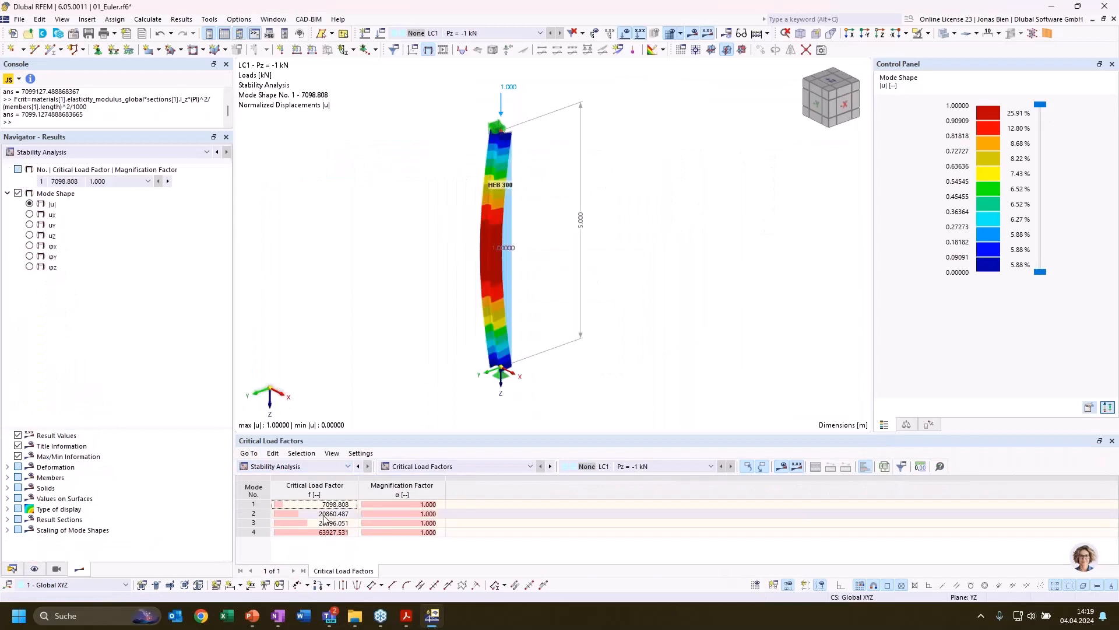
Recall the Fcrit formula in the console, replace I_z with I_y, and evaluate it for comparison with the critical load factors.
{"action": "left_click", "coordinate": [328, 506]}
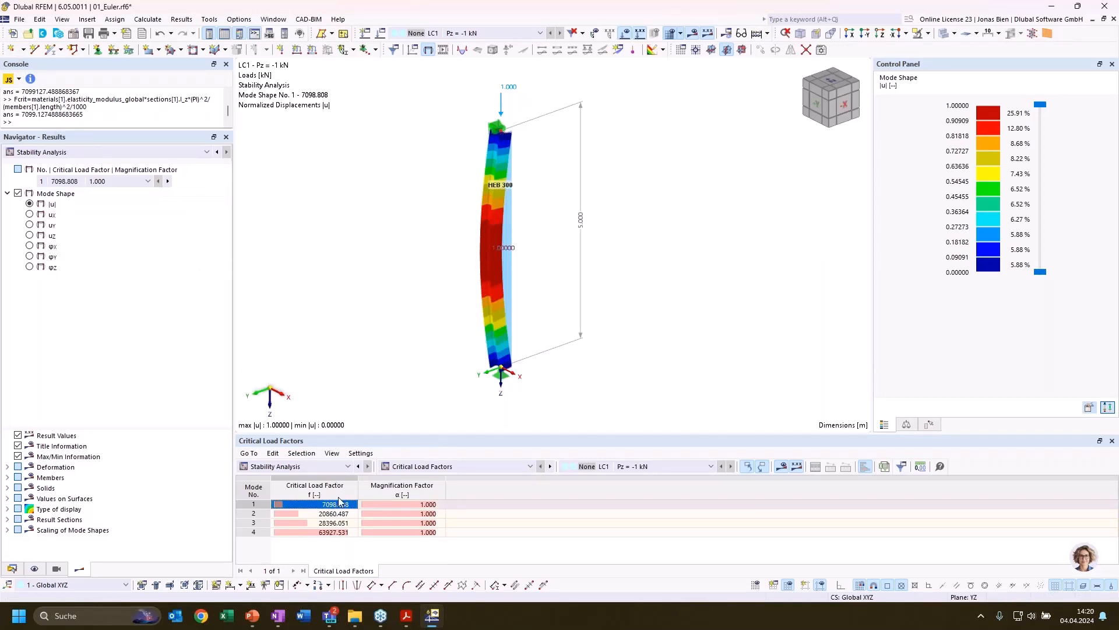
{"action": "left_click", "coordinate": [118, 121]}
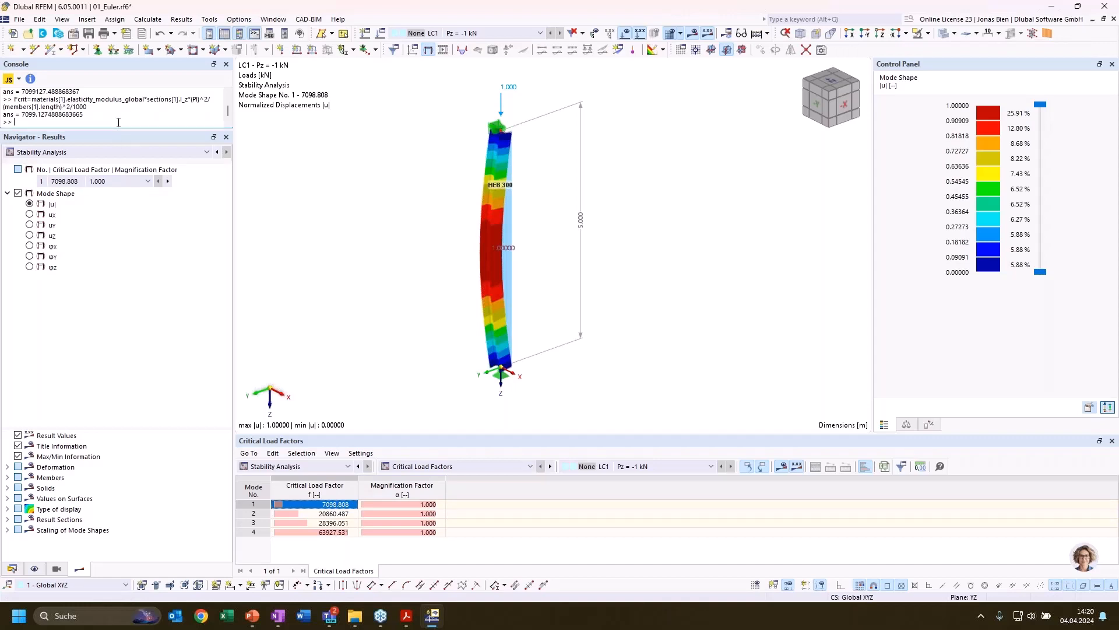
{"action": "key", "text": "Up"}
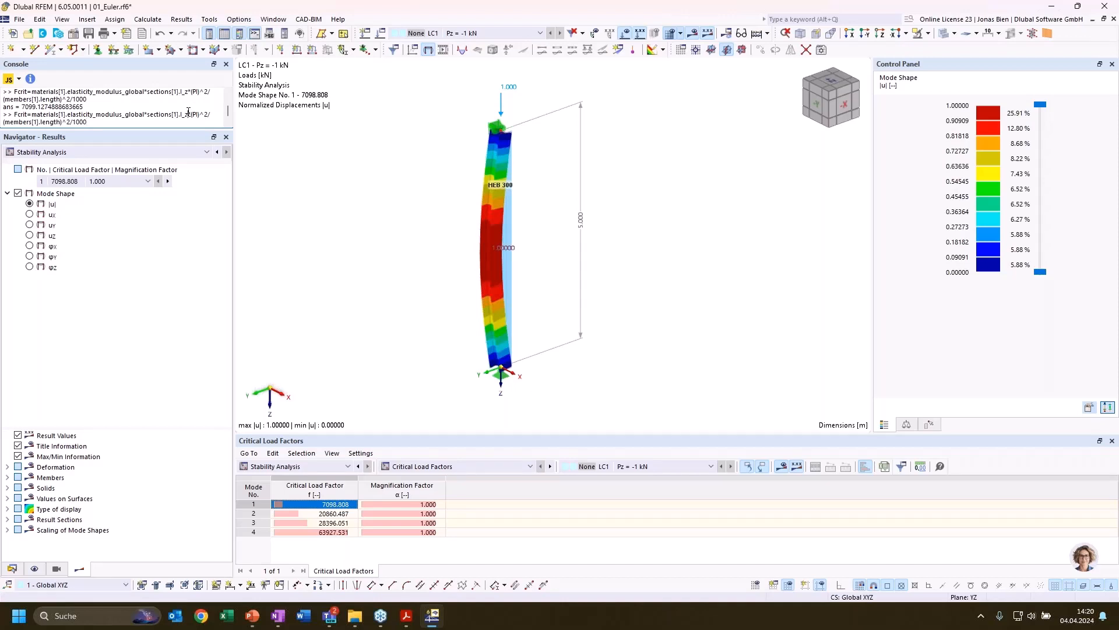
{"action": "left_click_drag", "start_coordinate": [189, 112], "coordinate": [185, 114]}
{"action": "type", "text": "y"}
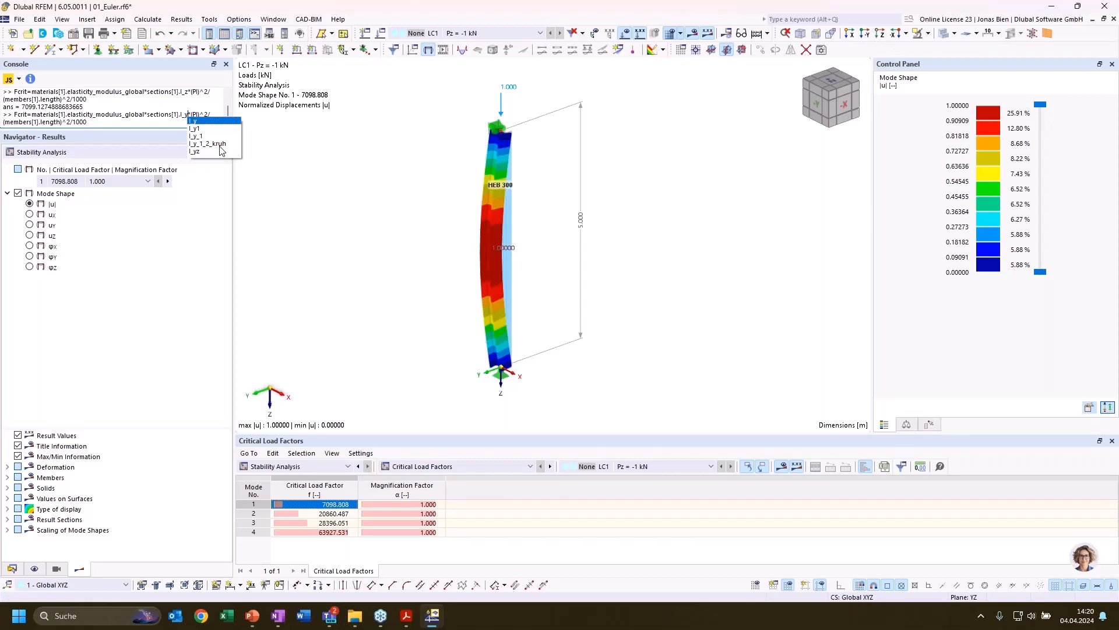
{"action": "key", "text": "Return"}
{"action": "key", "text": "Return"}
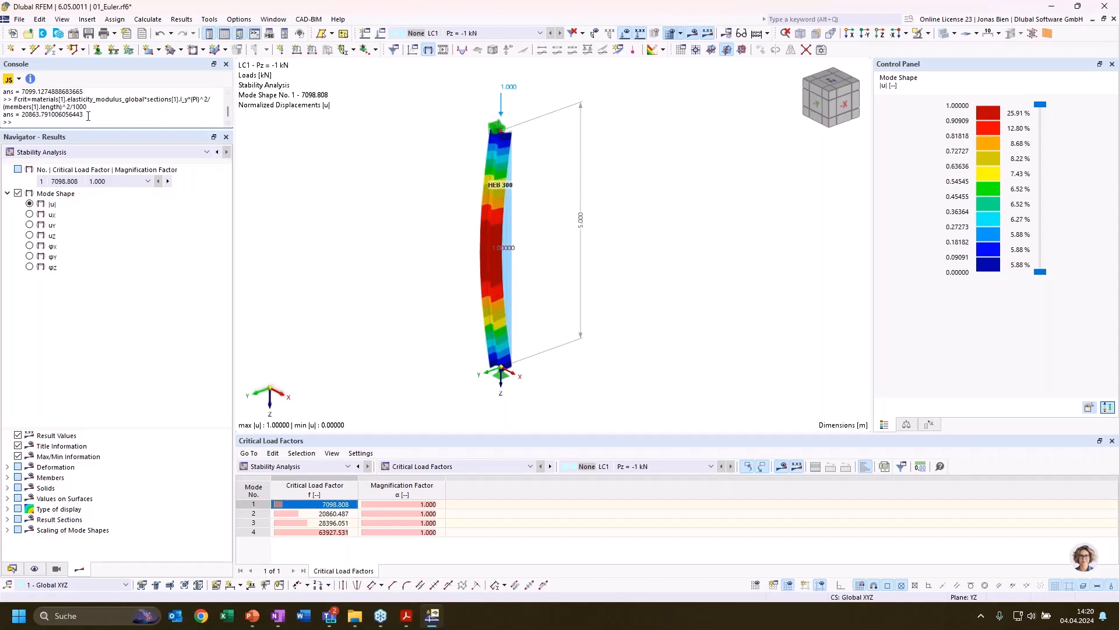
{"action": "double_click", "coordinate": [29, 116]}
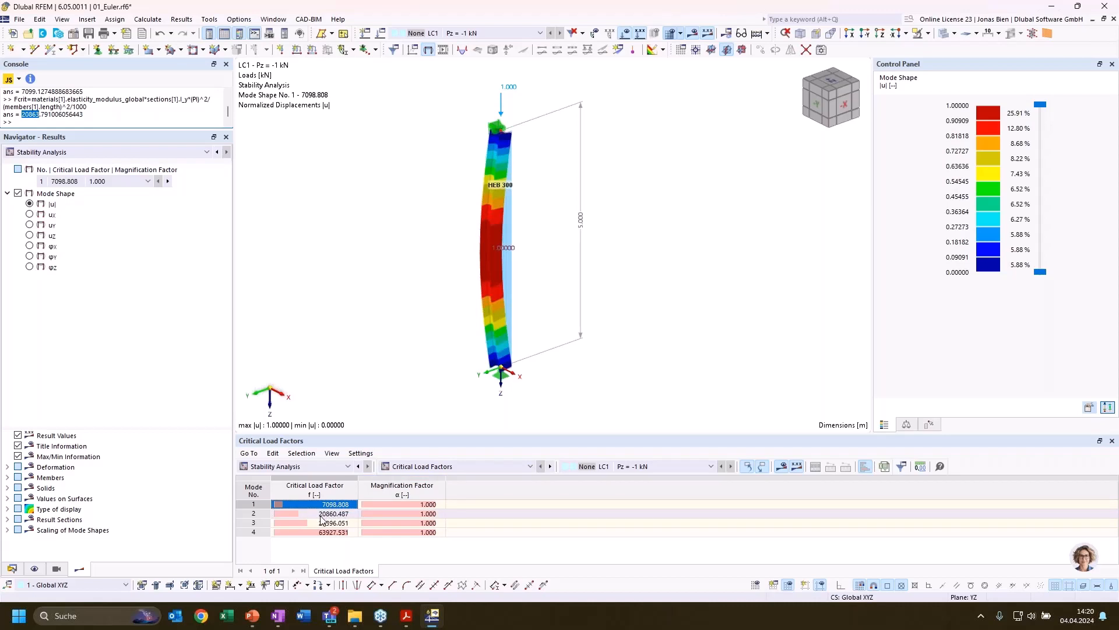
{"action": "left_click", "coordinate": [348, 329]}
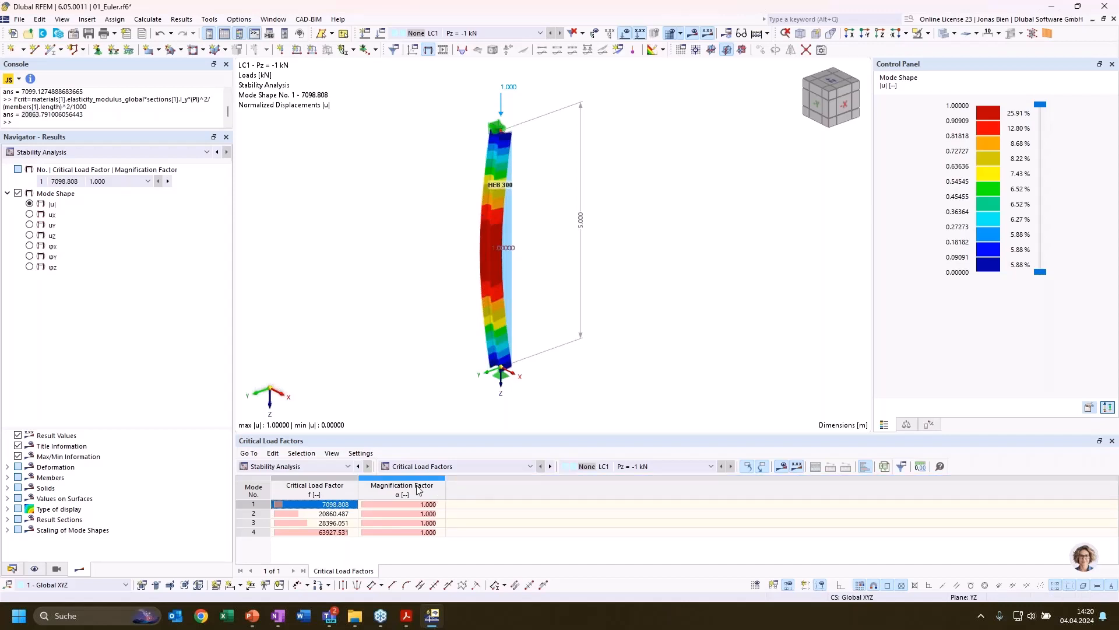
Display the stability results by member, showing the effective lengths and critical loads by member.
{"action": "left_click", "coordinate": [321, 467]}
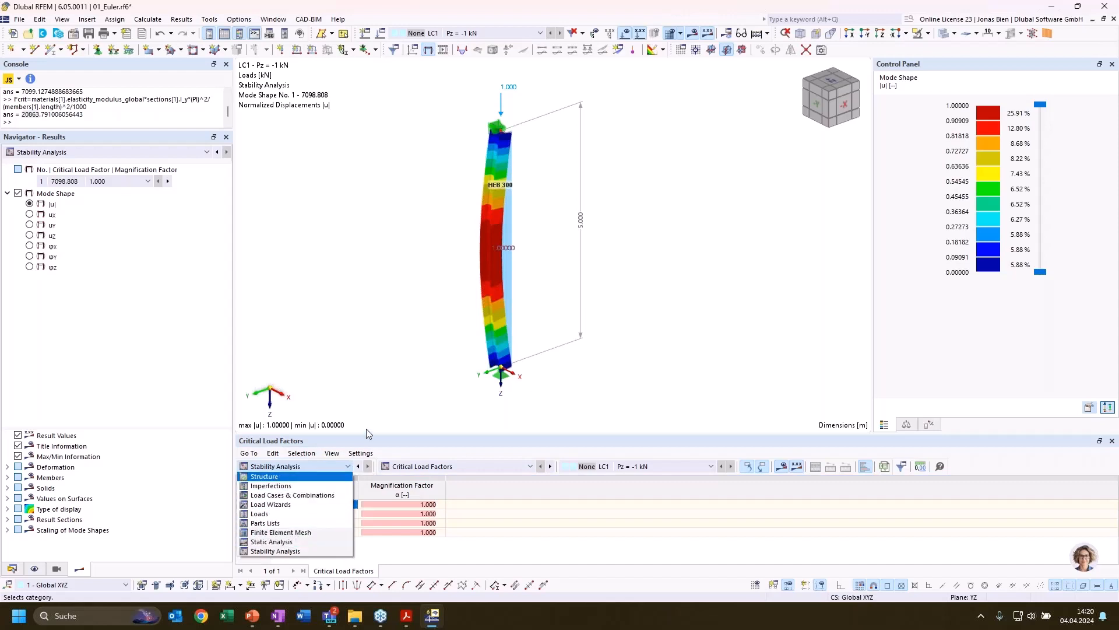
{"action": "left_click", "coordinate": [444, 330]}
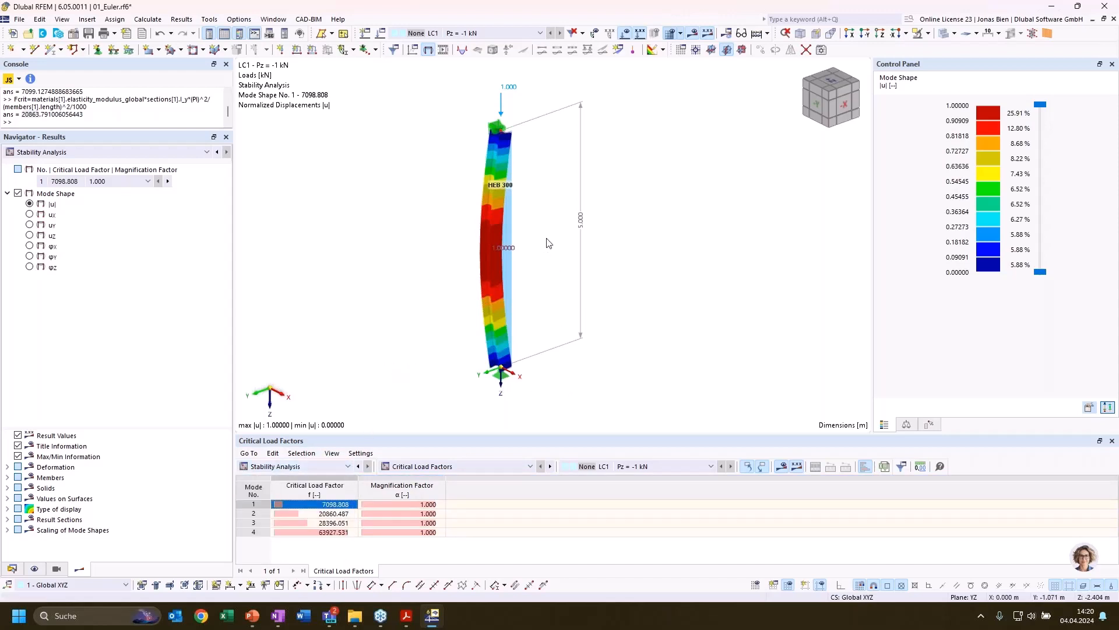
{"action": "left_click", "coordinate": [456, 470]}
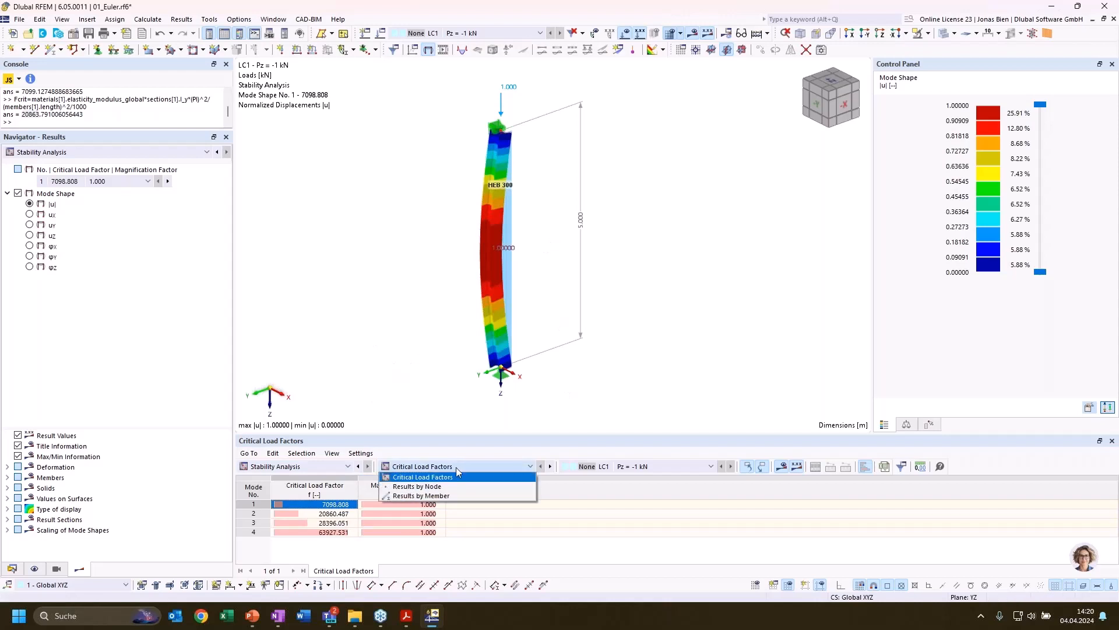
{"action": "left_click", "coordinate": [457, 496]}
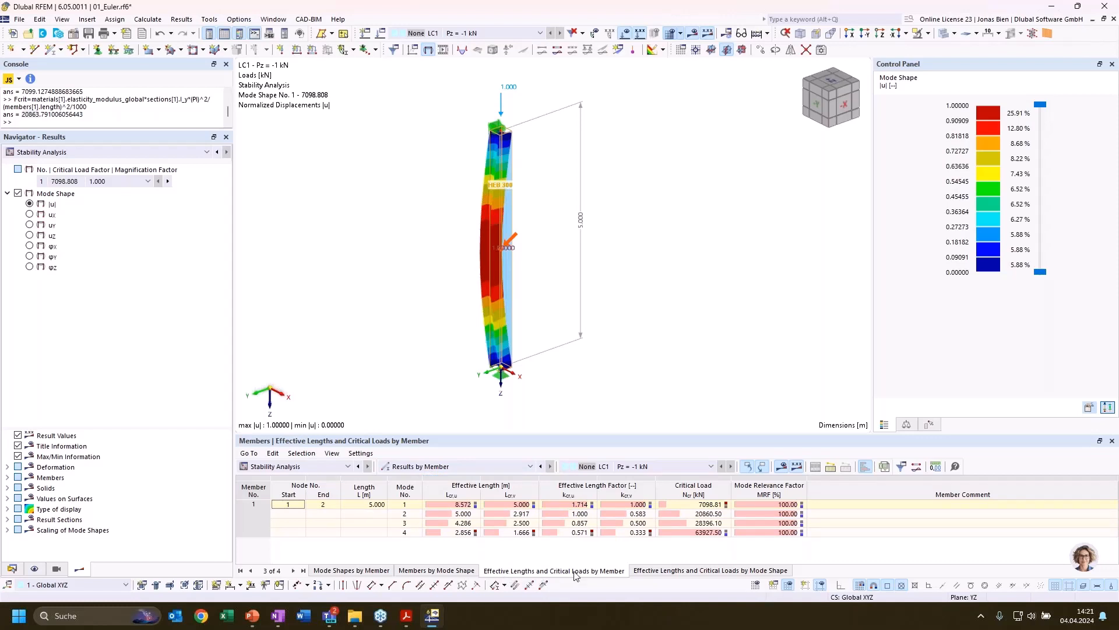
{"action": "left_click", "coordinate": [691, 571]}
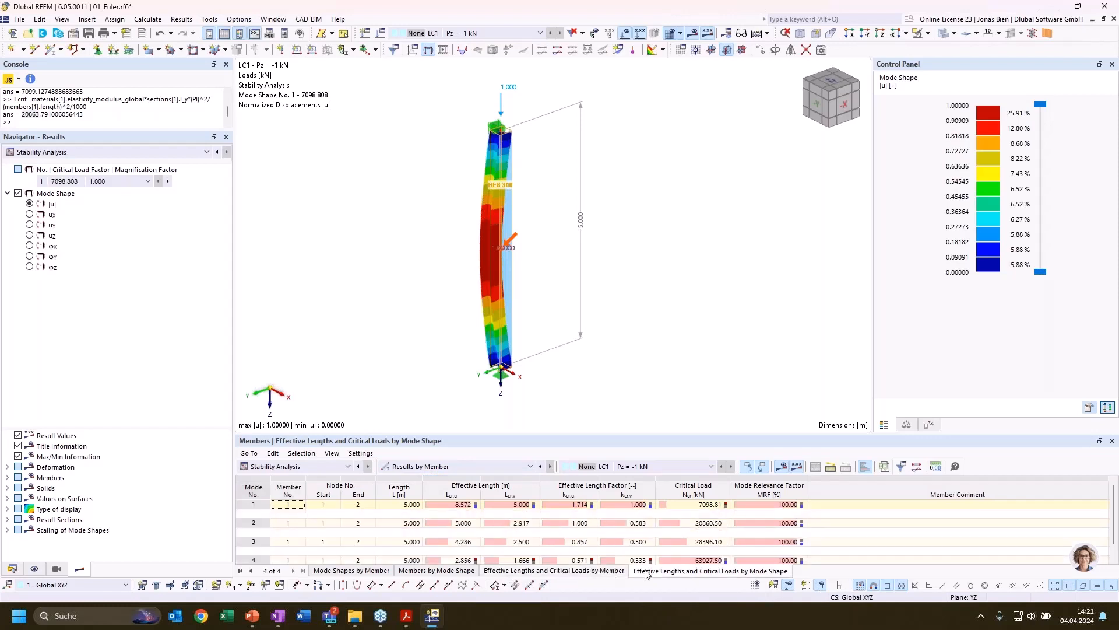
{"action": "left_click", "coordinate": [607, 571]}
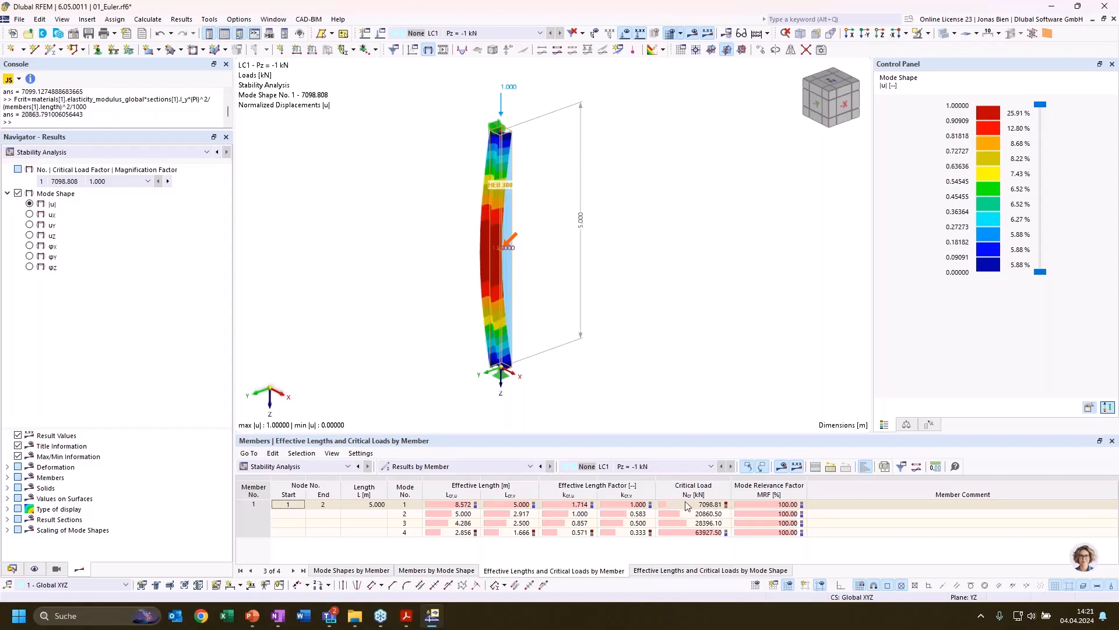
View mode shapes 2, 3 and 4 of the column, and return to mode shape 1.
{"action": "left_click", "coordinate": [520, 513]}
{"action": "left_click", "coordinate": [512, 523]}
{"action": "left_click", "coordinate": [505, 532]}
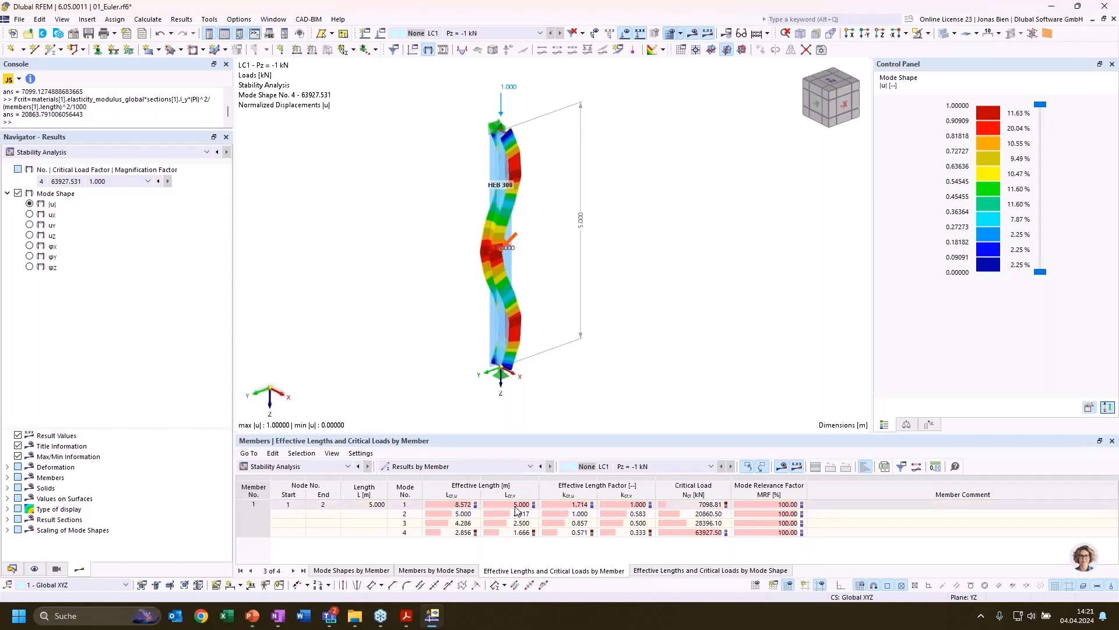
{"action": "left_click", "coordinate": [518, 506]}
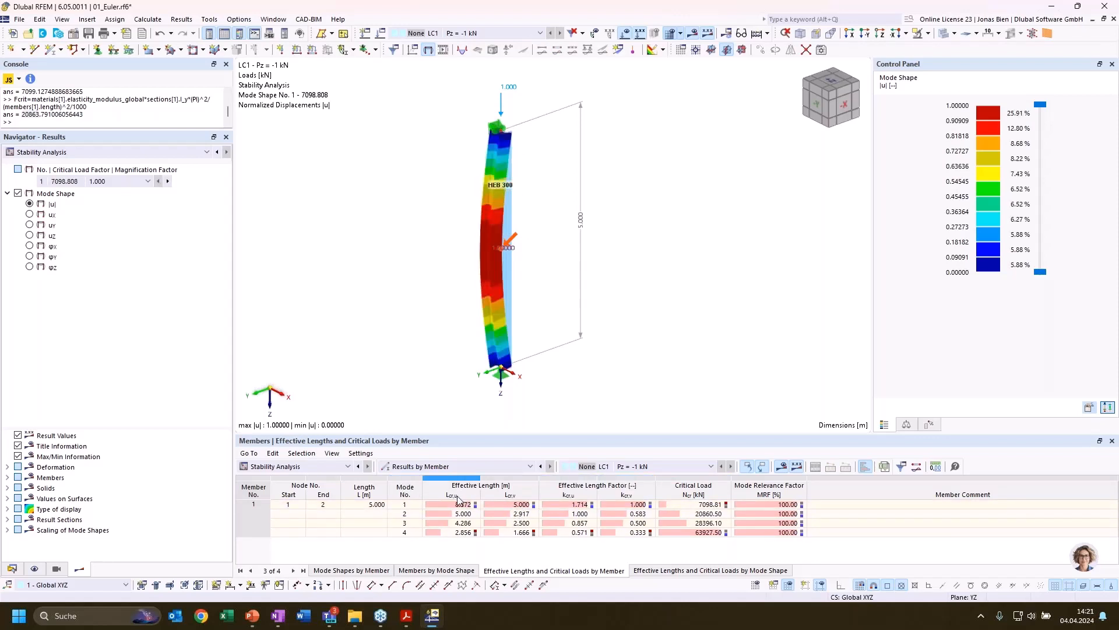
Compare the effective lengths Lcr,u and Lcr,v of the column for mode 1.
{"action": "left_click", "coordinate": [524, 513]}
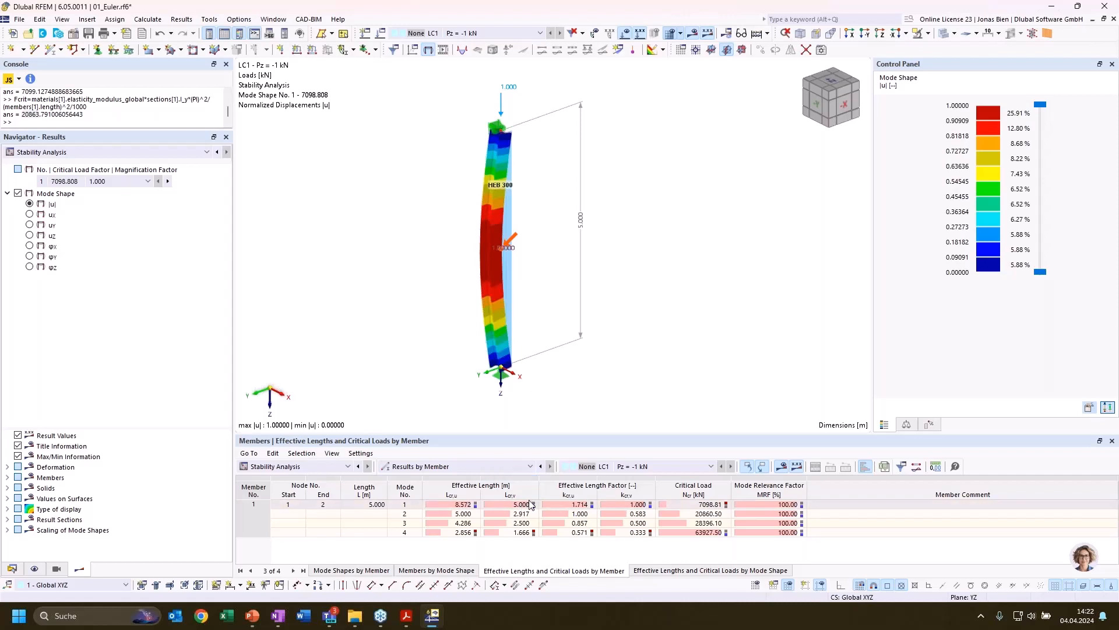
{"action": "left_click", "coordinate": [488, 509]}
{"action": "left_click", "coordinate": [464, 508]}
{"action": "left_click", "coordinate": [501, 507]}
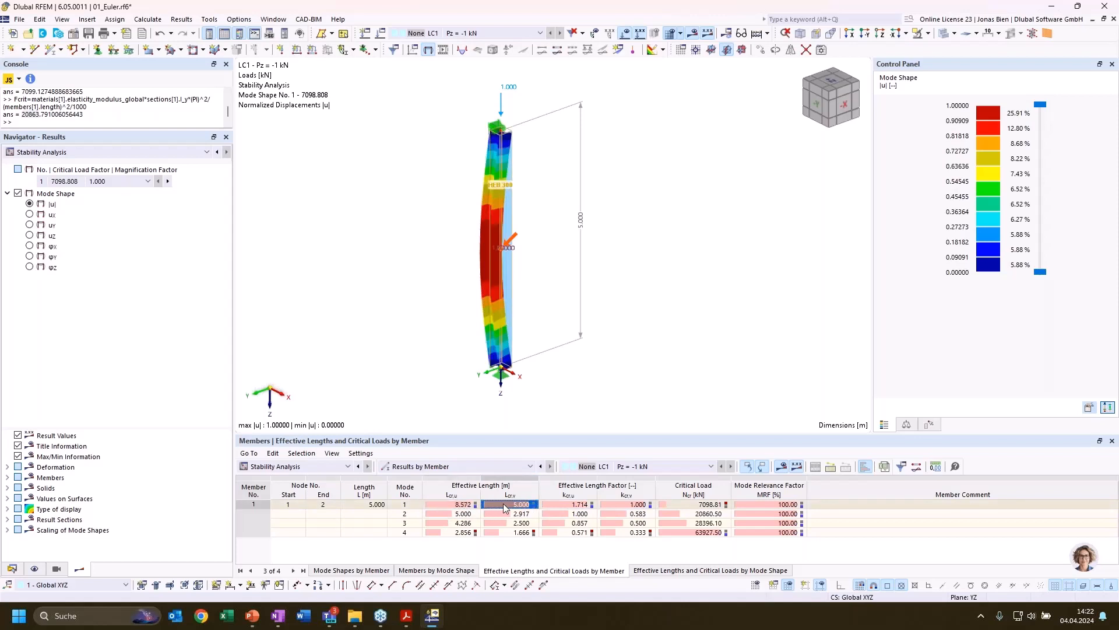
{"action": "left_click", "coordinate": [468, 508]}
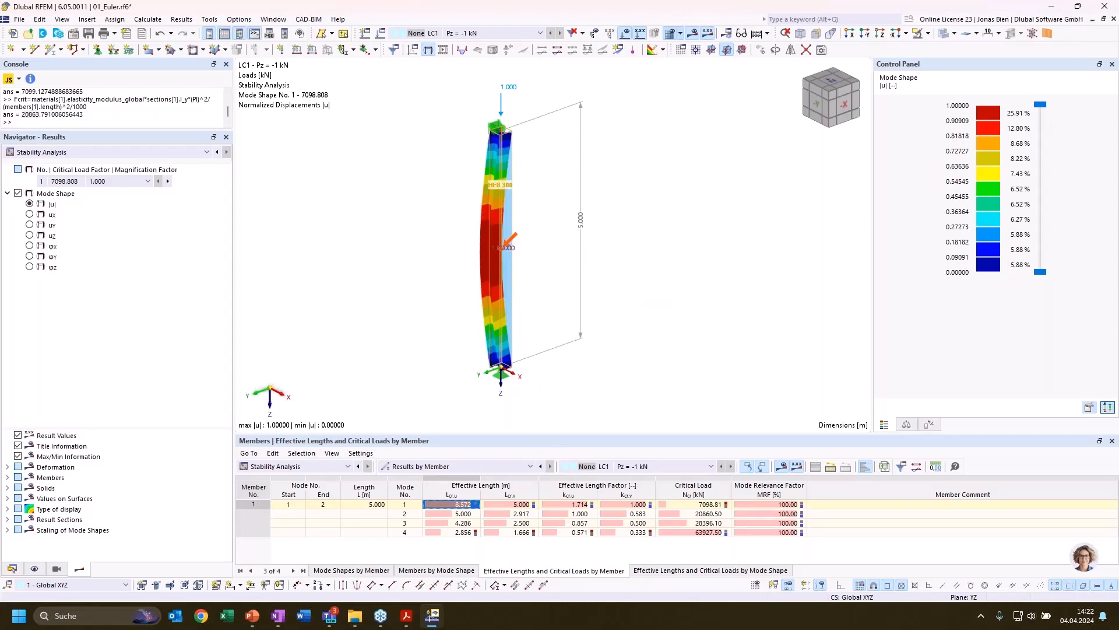
Switch to the presentation, reveal the Lcrit formula for Euler case 2, return to RFEM and select mode 1's critical load.
{"action": "key", "text": "alt+Tab"}
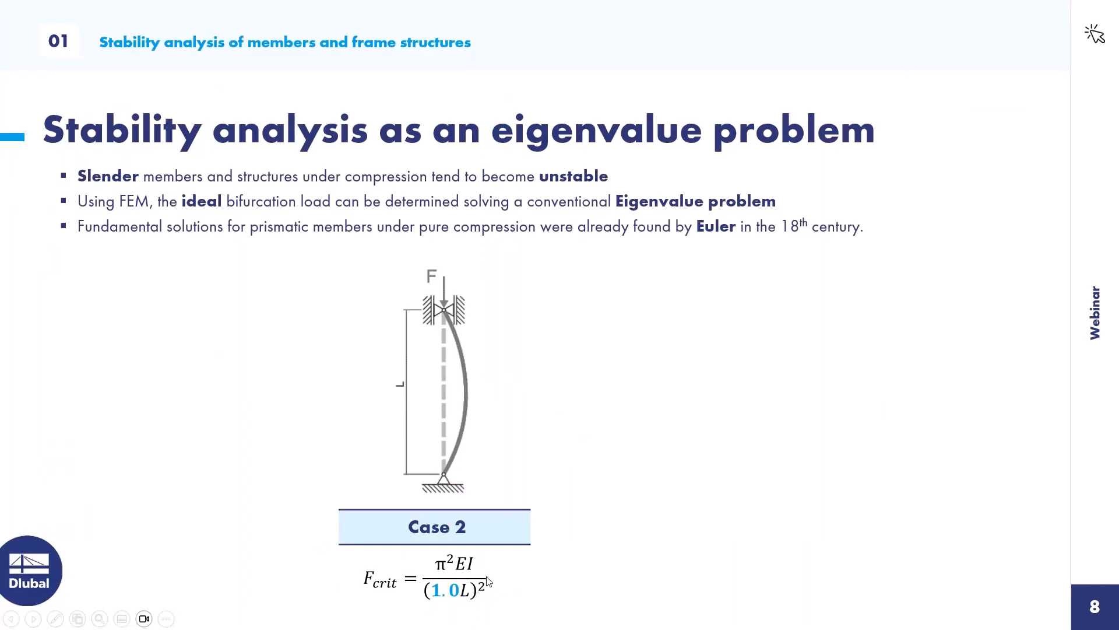
{"action": "left_click", "coordinate": [464, 597]}
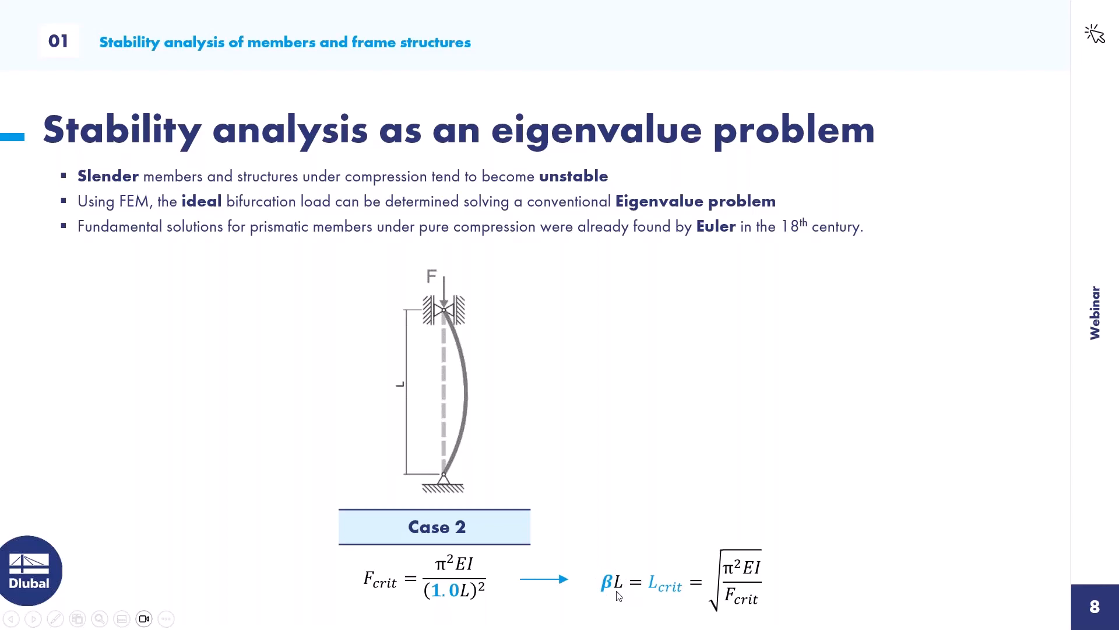
{"action": "key", "text": "alt+Tab"}
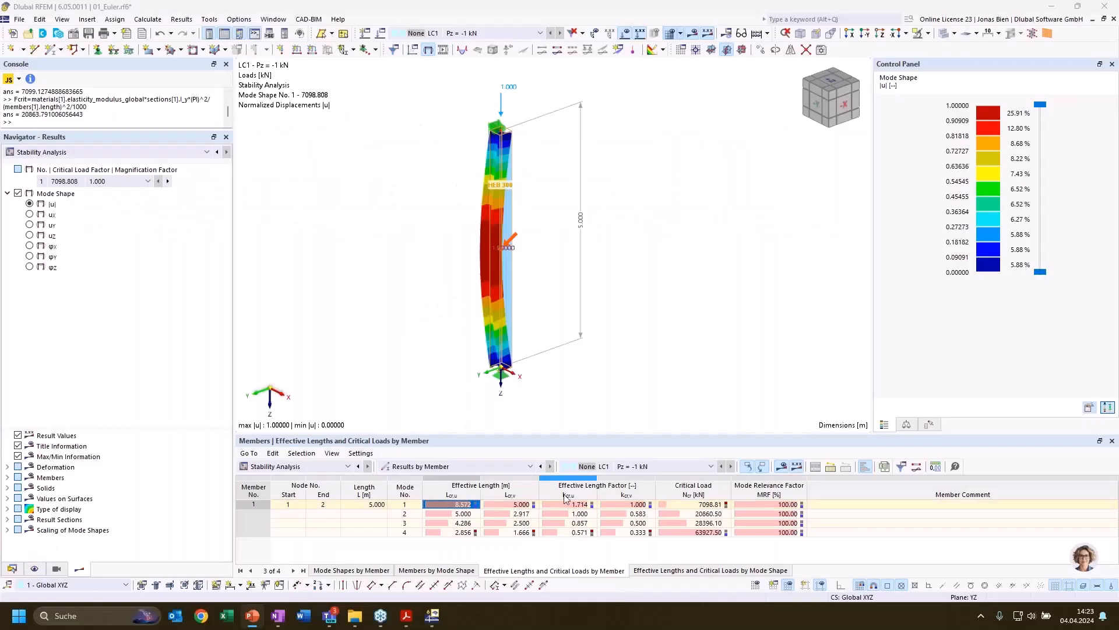
{"action": "left_click", "coordinate": [694, 505]}
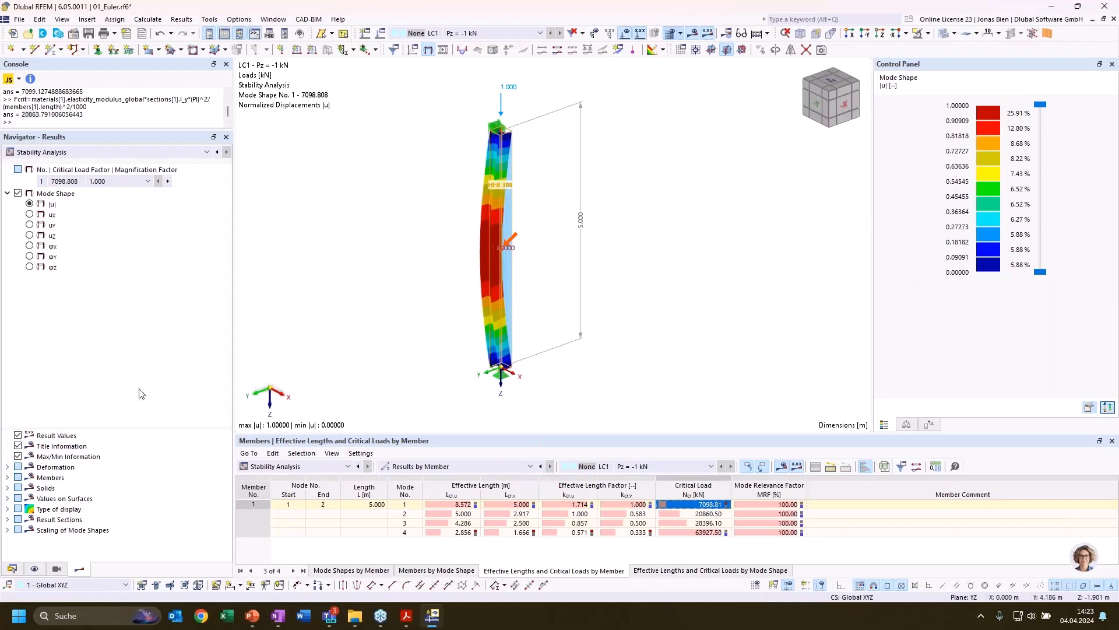
{"action": "key", "text": "alt+Tab"}
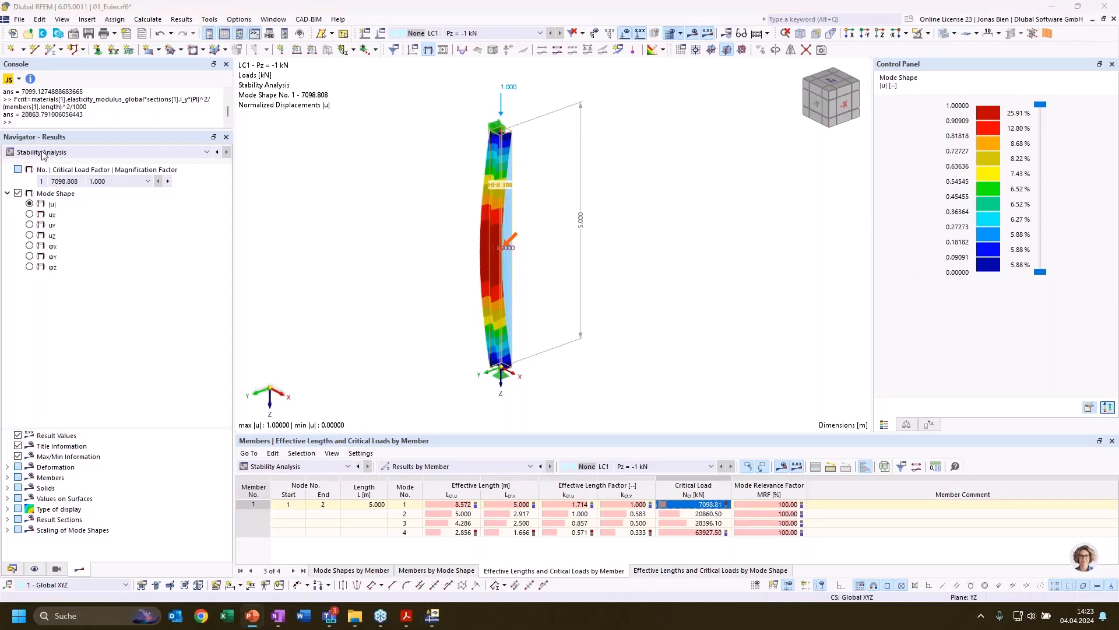
{"action": "left_click", "coordinate": [83, 120]}
{"action": "type", "text": "Lcrit = (materials[1].elasticity_modulus_global*sections[1].I_z*(PI)^2/(Fcrit*1000))^0.5"}
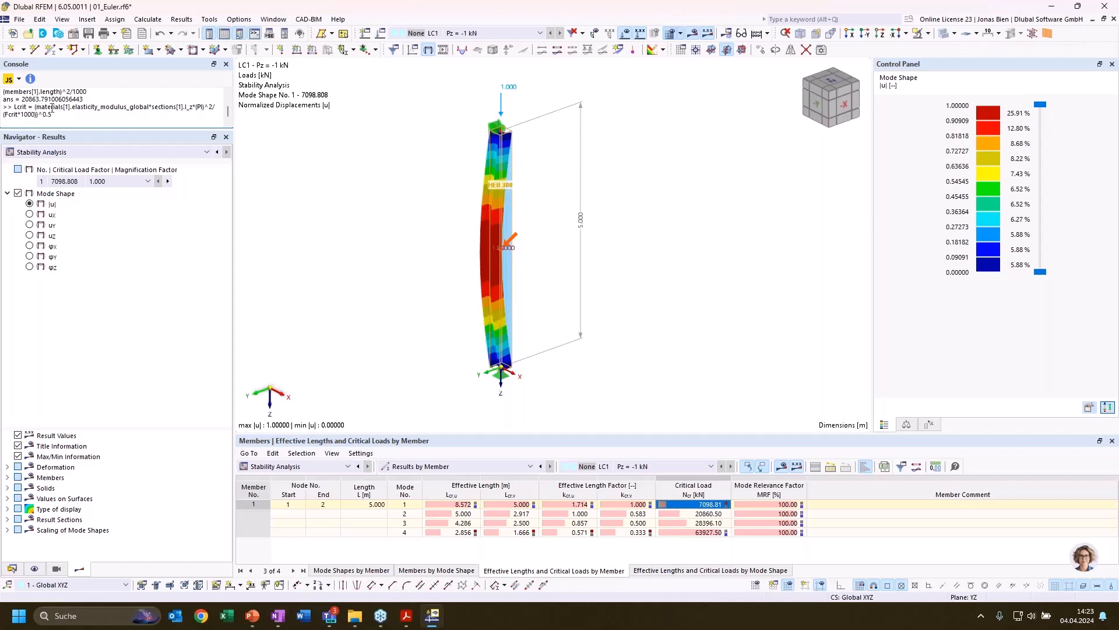
{"action": "double_click", "coordinate": [10, 115]}
{"action": "left_click", "coordinate": [44, 115]}
{"action": "key", "text": "Up"}
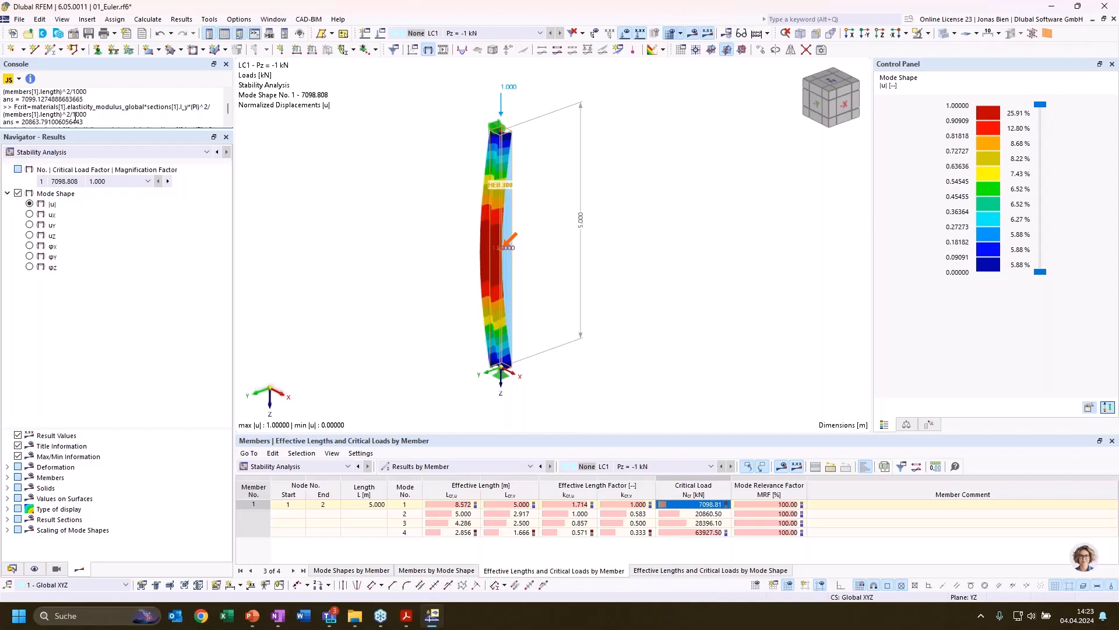
{"action": "key", "text": "Down"}
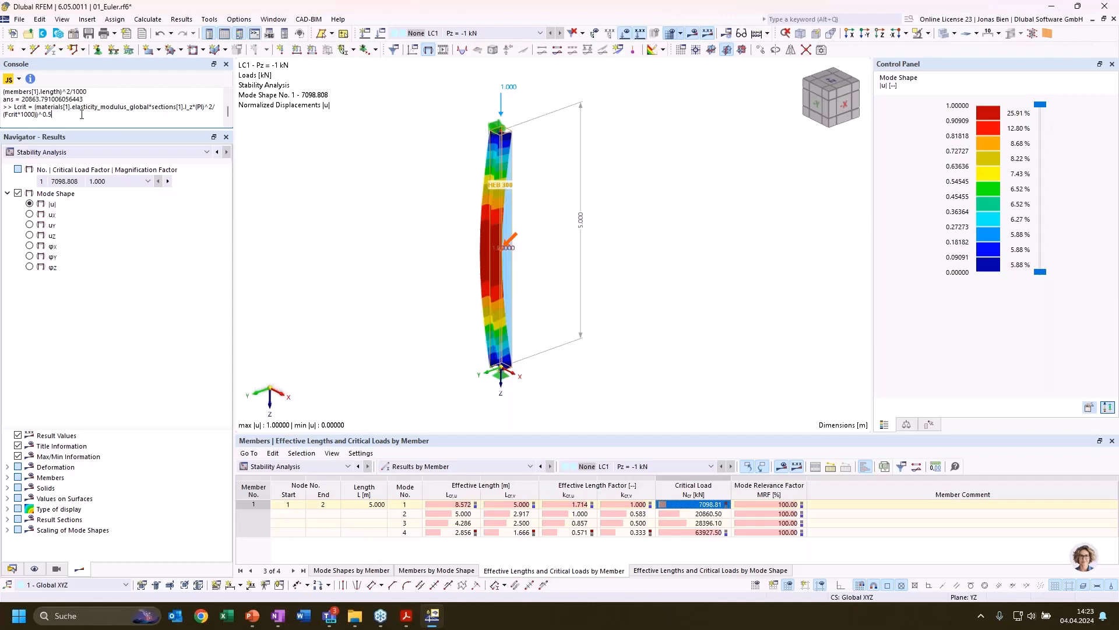
{"action": "left_click_drag", "start_coordinate": [82, 115], "coordinate": [14, 107]}
{"action": "key", "text": "BackSpace"}
Recall the Fcrit formula, change I_y back to I_z, and evaluate it again.
{"action": "key", "text": "Up"}
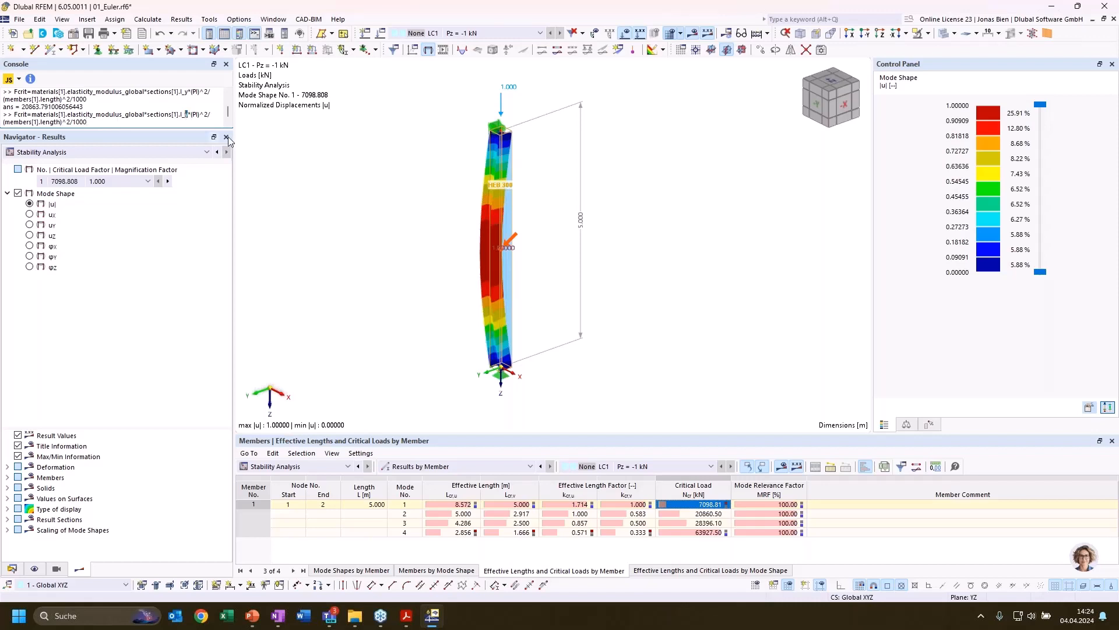
{"action": "type", "text": "z"}
{"action": "key", "text": "Return"}
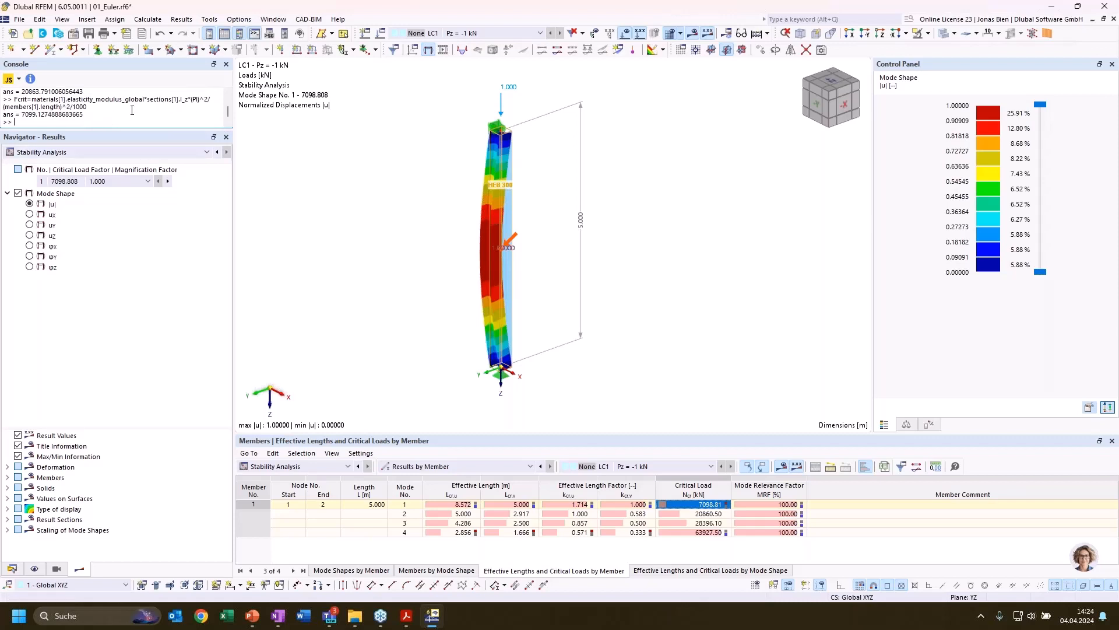
{"action": "double_click", "coordinate": [184, 100]}
{"action": "left_click", "coordinate": [113, 117]}
{"action": "key", "text": "Up"}
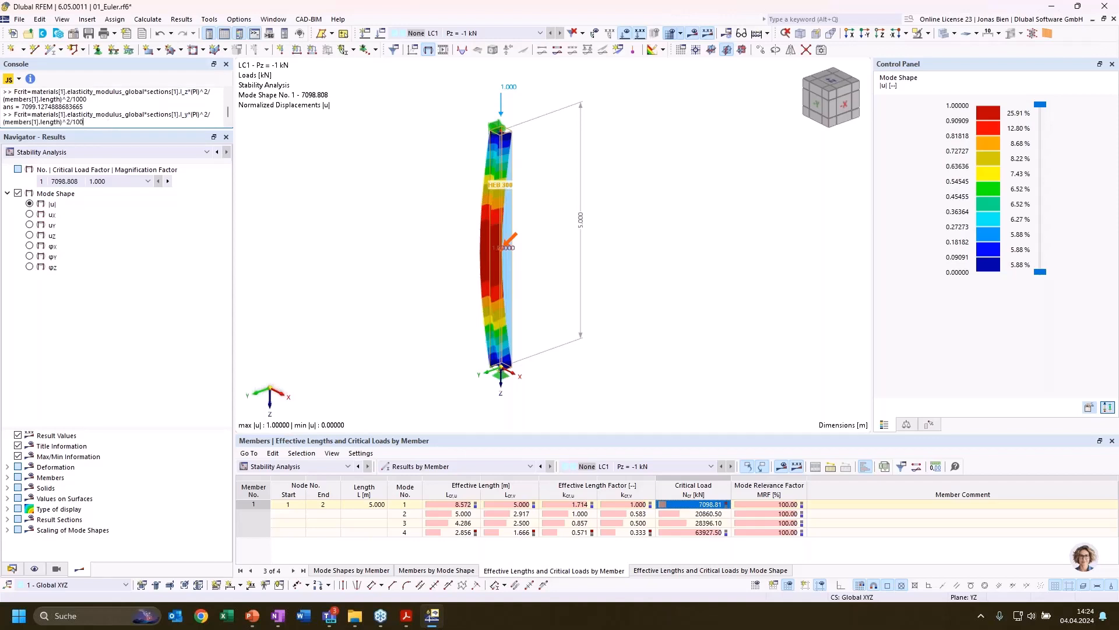
{"action": "key", "text": "ctrl+a"}
{"action": "key", "text": "BackSpace"}
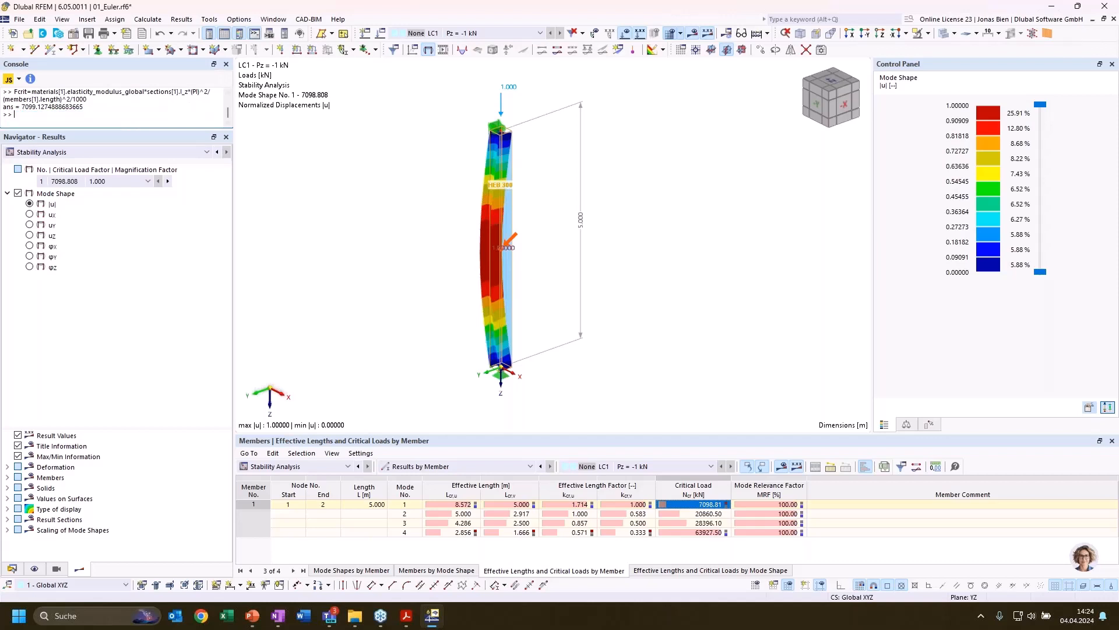
Evaluate Lcrit = (materials[1].elasticity_modulus_global*sections[1].I_z*(PI)^2/(Fcrit*1000))^0.5 in the console and highlight the result.
{"action": "type", "text": "Lcrit = (materials[1].elasticity_modulus_global*sections[1].I_z*(PI)^2/(Fcrit*1000))^0.5"}
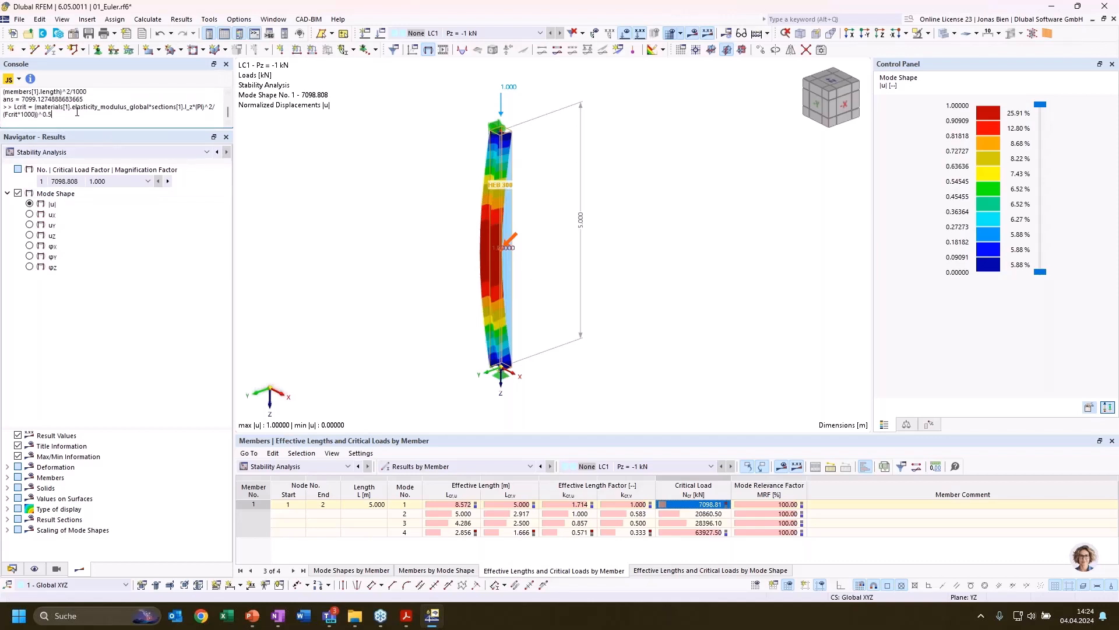
{"action": "key", "text": "Return"}
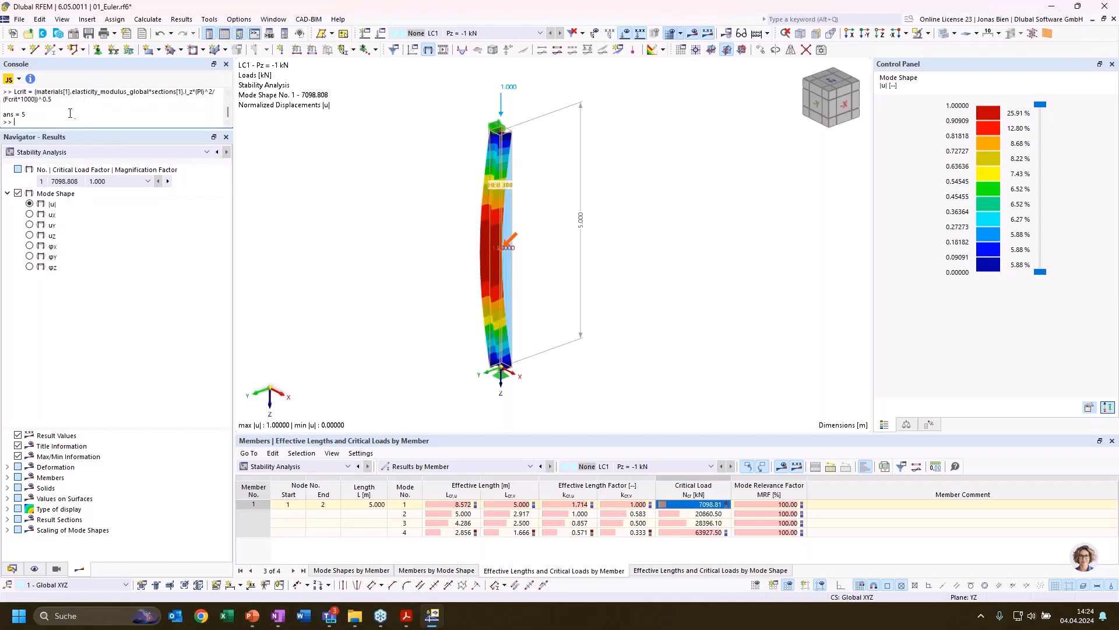
{"action": "double_click", "coordinate": [21, 114]}
Check mode 1's effective lengths Lcr,v and Lcr,u in the table against the column's buckled shape.
{"action": "left_click", "coordinate": [515, 504]}
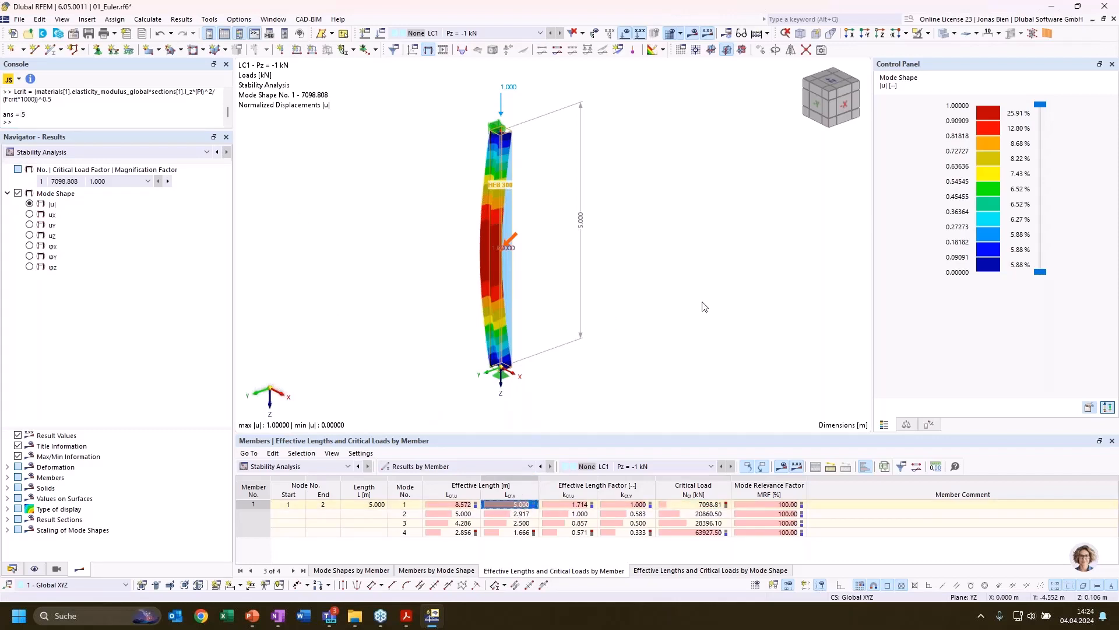
{"action": "middle_click_drag", "start_coordinate": [687, 311], "coordinate": [667, 279], "text": "ctrl"}
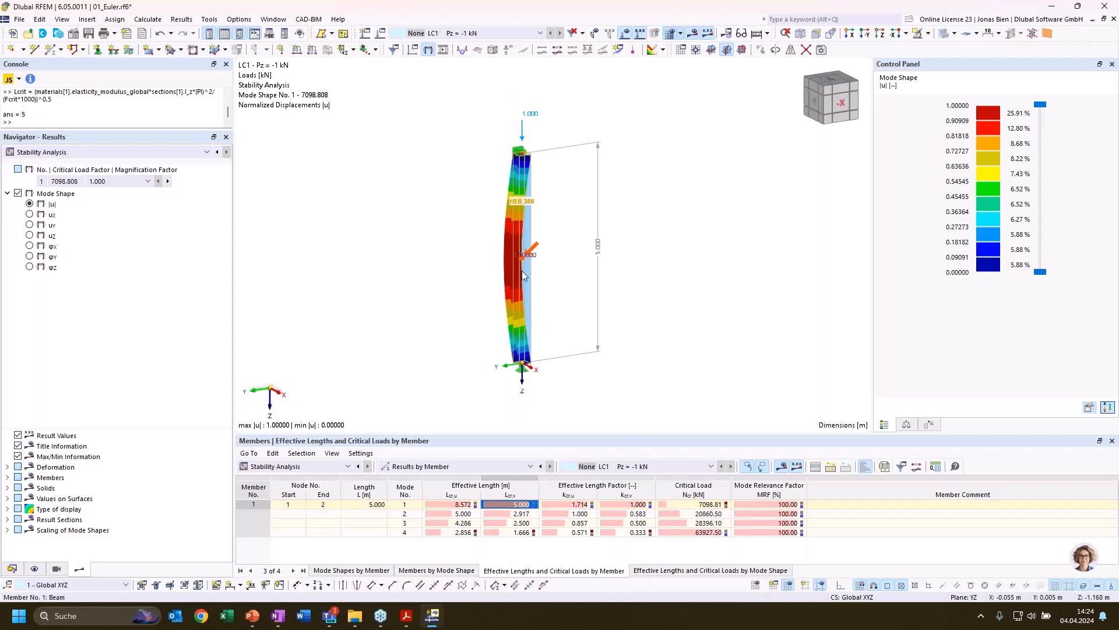
{"action": "left_click", "coordinate": [464, 504]}
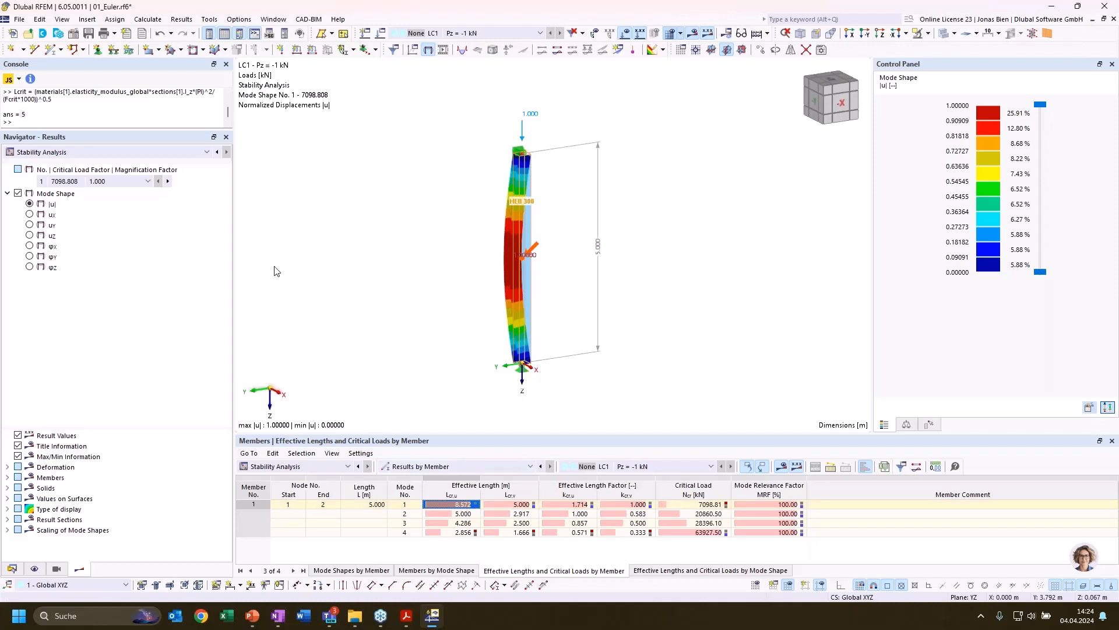
{"action": "left_click", "coordinate": [82, 118]}
{"action": "type", "text": "Lcrit = (materials[1].elasticity_modulus_global*sections[1].I_z*(PI)^2/(Fcrit*1000))^0.5"}
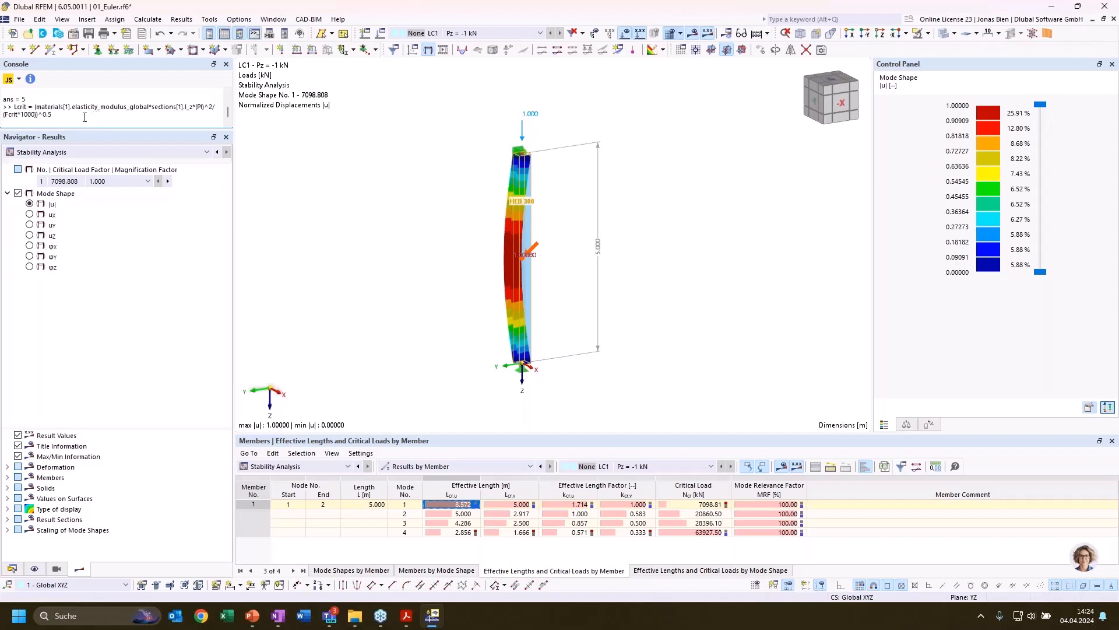
{"action": "key", "text": "Return"}
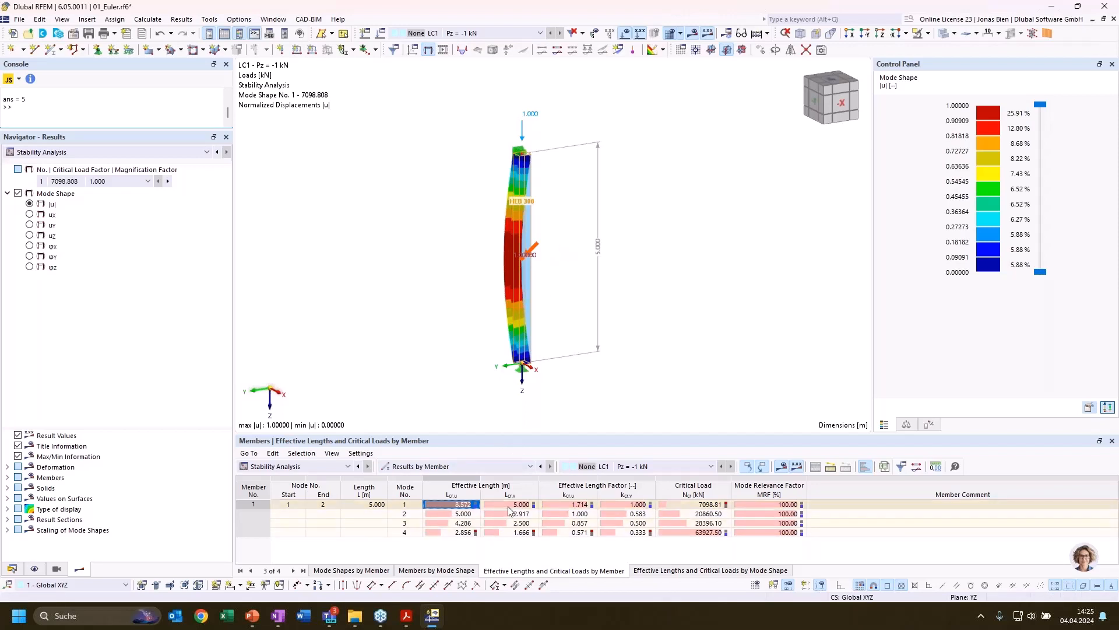
Show mode 2 and compare its effective length Lcr,u with the column's buckled shape.
{"action": "left_click", "coordinate": [471, 516]}
{"action": "middle_click_drag", "start_coordinate": [595, 281], "coordinate": [665, 277], "text": "ctrl"}
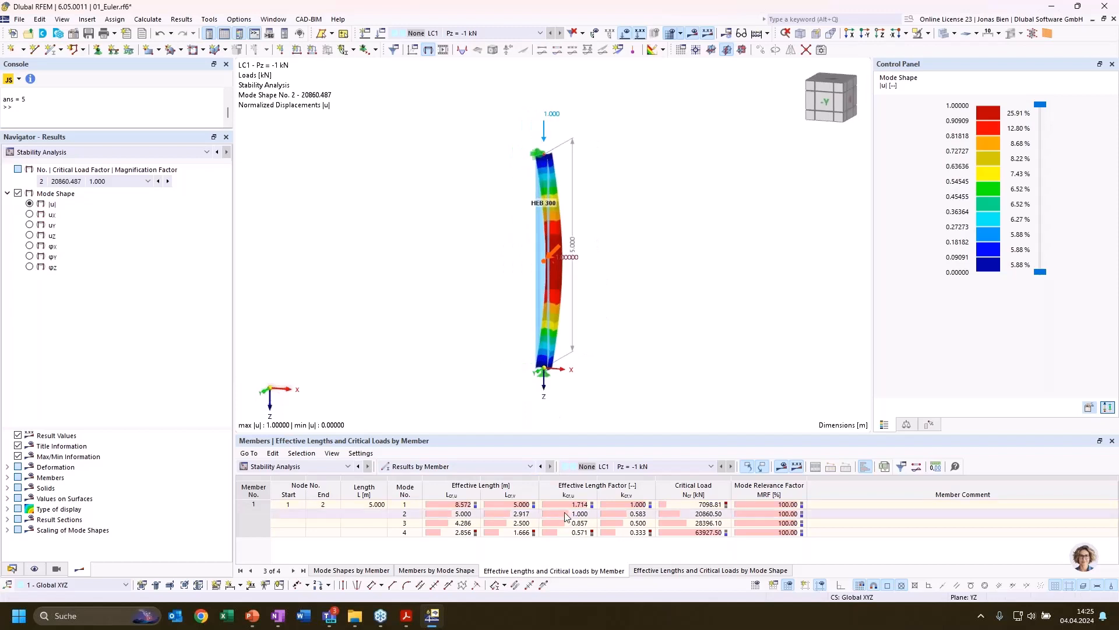
{"action": "left_click", "coordinate": [465, 516]}
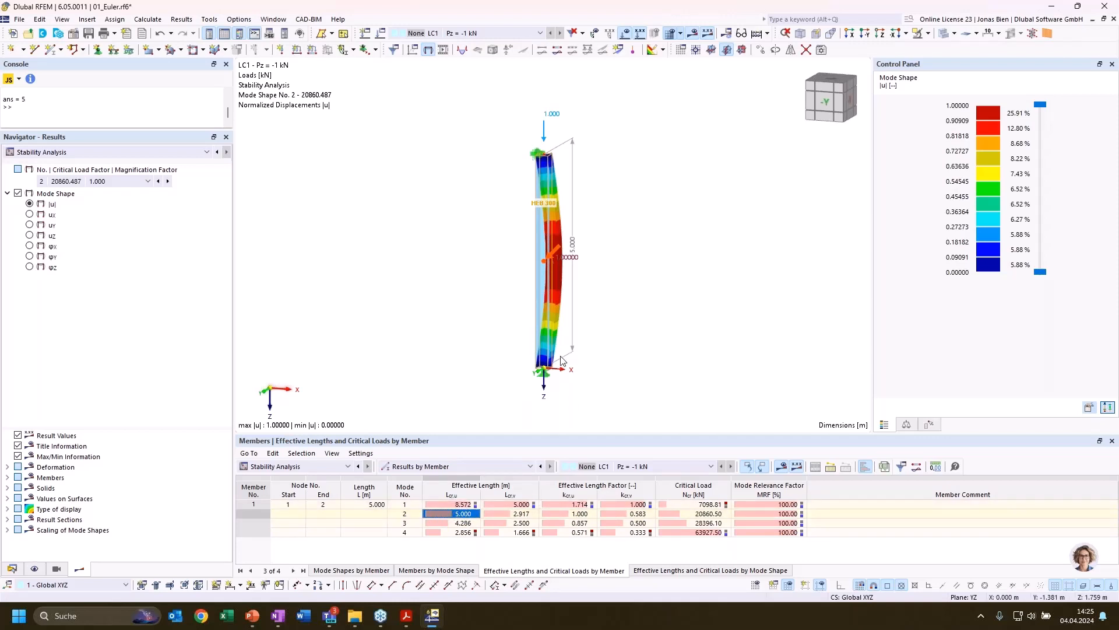
Recall the Lcrit formula, change I_z to I_y, and evaluate it in the console.
{"action": "left_click", "coordinate": [79, 104]}
{"action": "type", "text": "Fcrit=materials[1].elasticity_modulus_global*sections[1].I_z*(PI)^2/(members[1].length)^2/1000"}
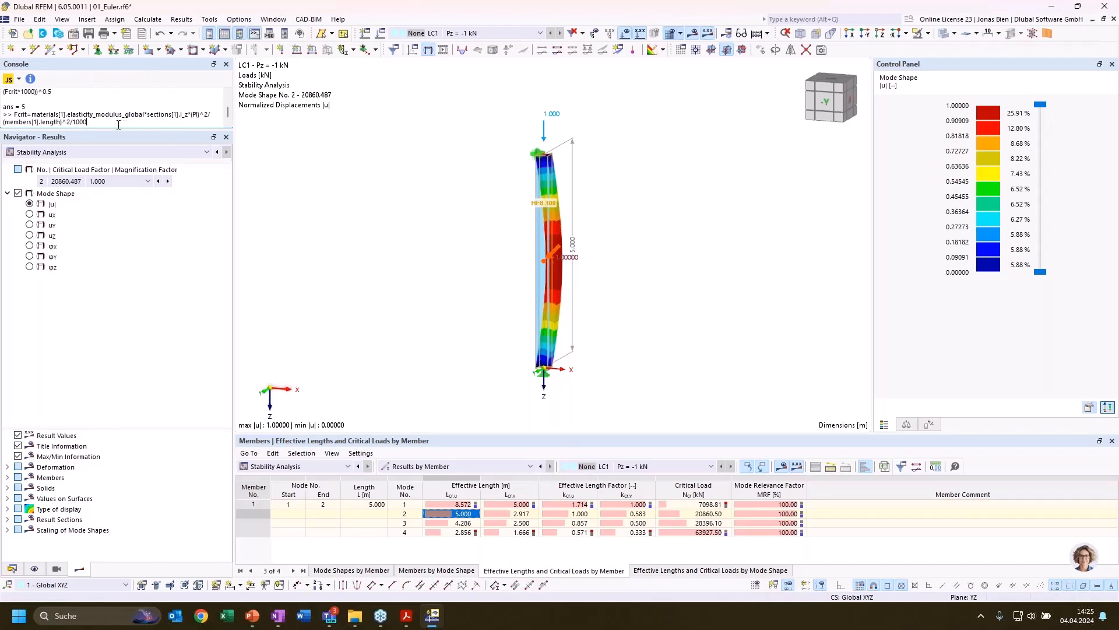
{"action": "left_click_drag", "start_coordinate": [103, 121], "coordinate": [16, 114]}
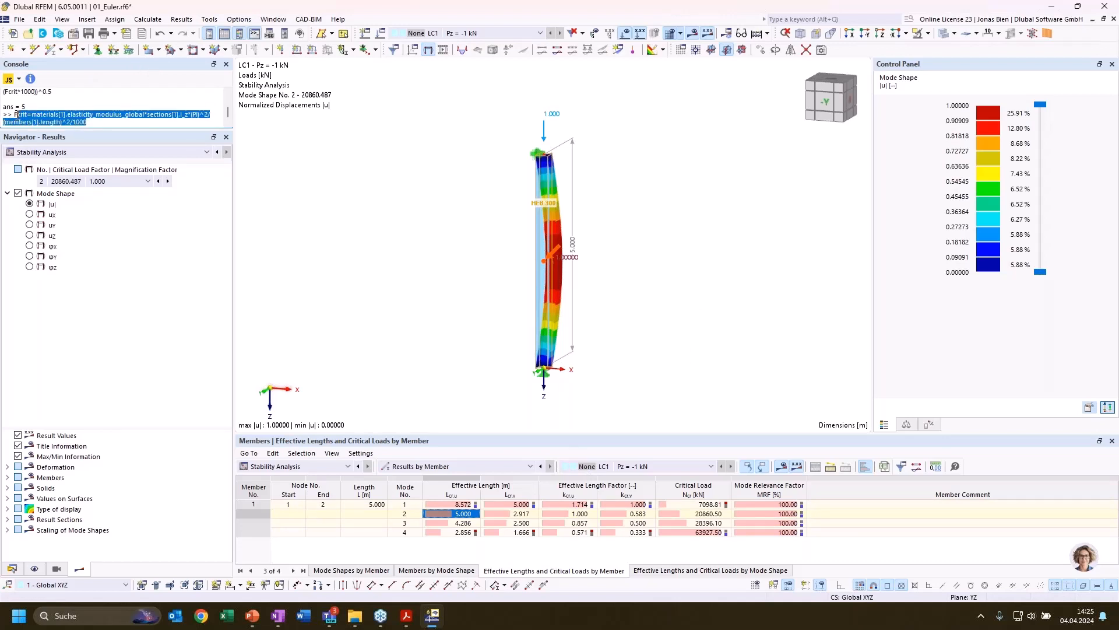
{"action": "type", "text": "Lcrit = (materials[1].elasticity_modulus_global*sections[1].I_z*(PI)^2/(Fcrit*1000))^0.5"}
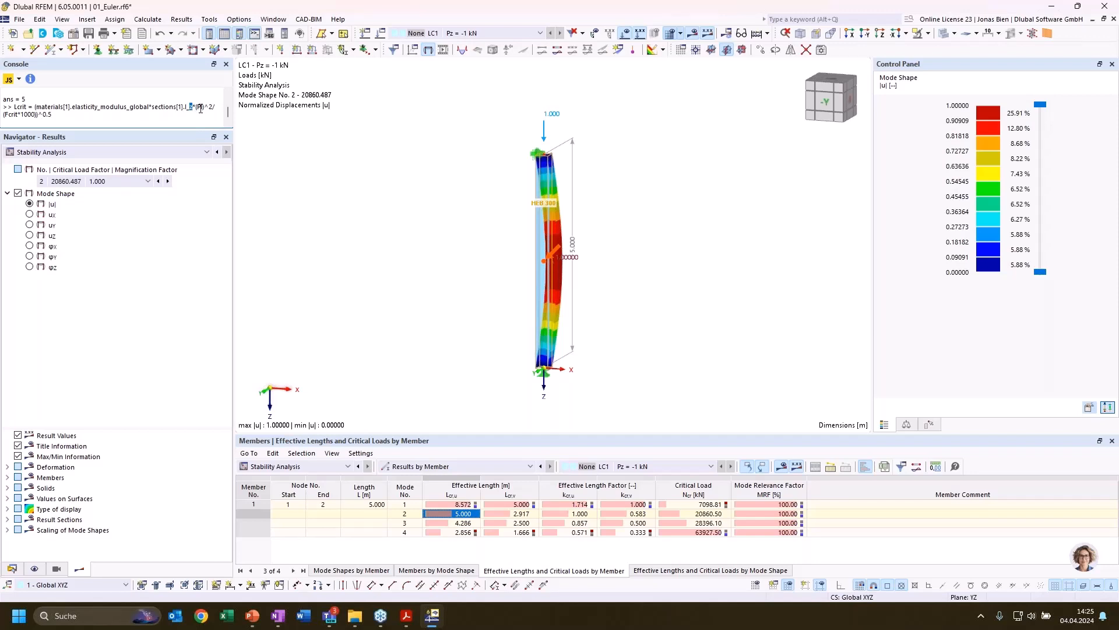
{"action": "type", "text": "y"}
{"action": "key", "text": "Escape"}
{"action": "key", "text": "Return"}
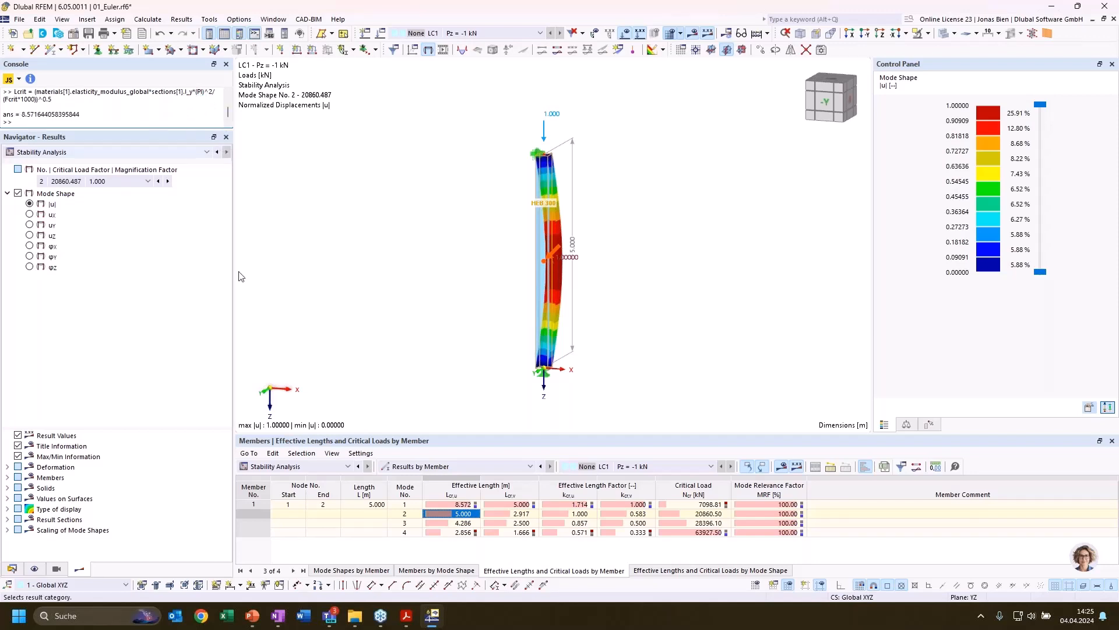
Return to mode 1 through its Lcr,u value and examine the column's buckled shape from the side.
{"action": "left_click", "coordinate": [464, 505]}
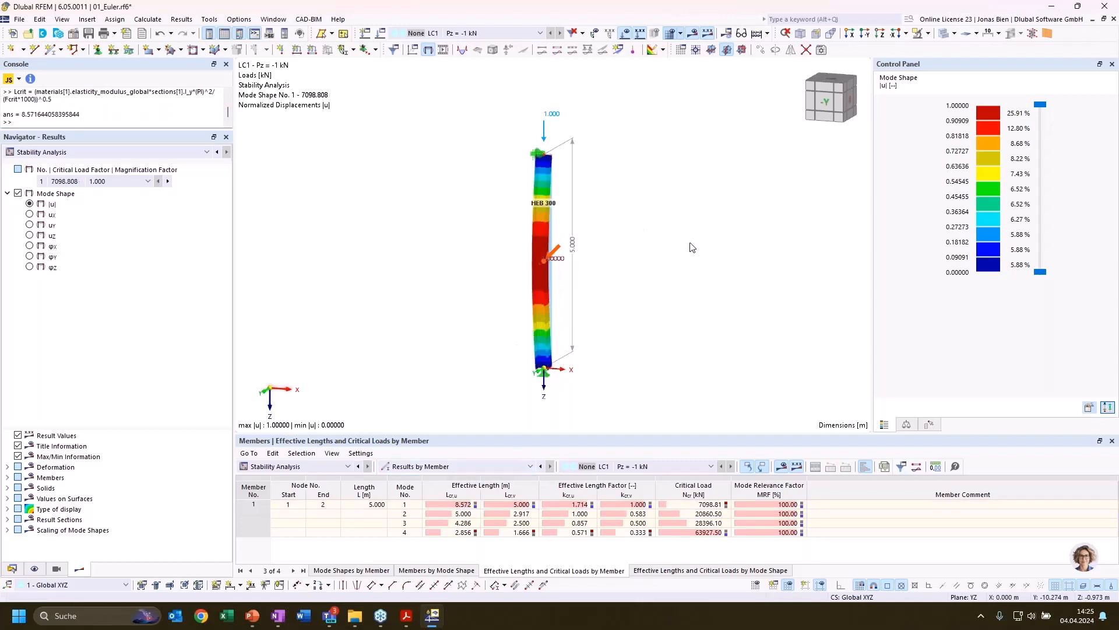
{"action": "middle_click_drag", "start_coordinate": [662, 250], "coordinate": [594, 257], "text": "ctrl"}
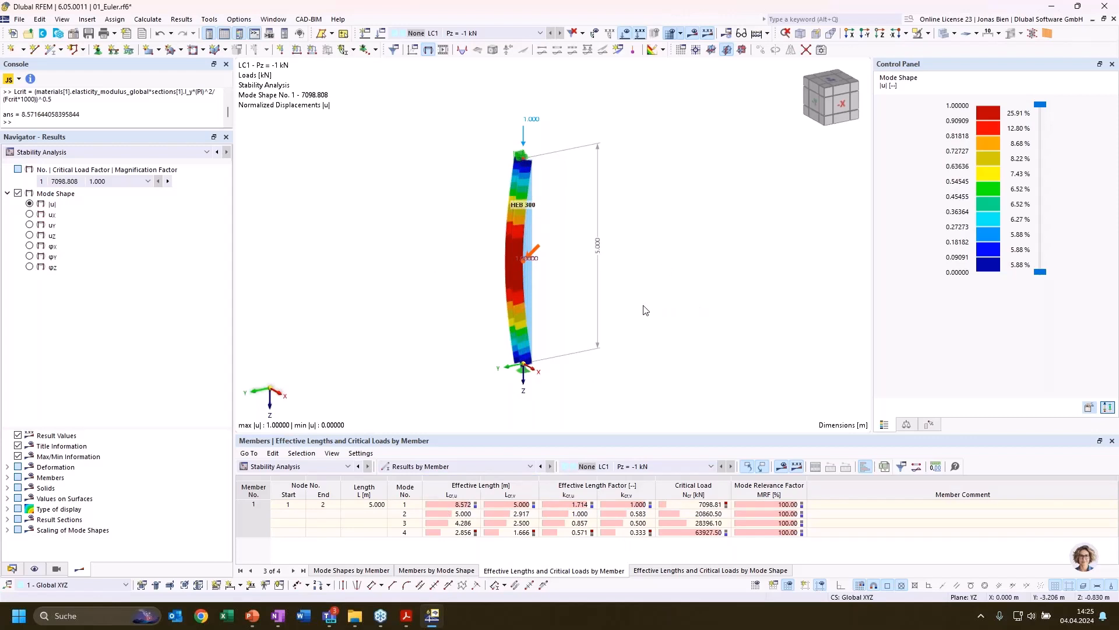
{"action": "middle_click_drag", "start_coordinate": [594, 331], "coordinate": [628, 350], "text": "ctrl"}
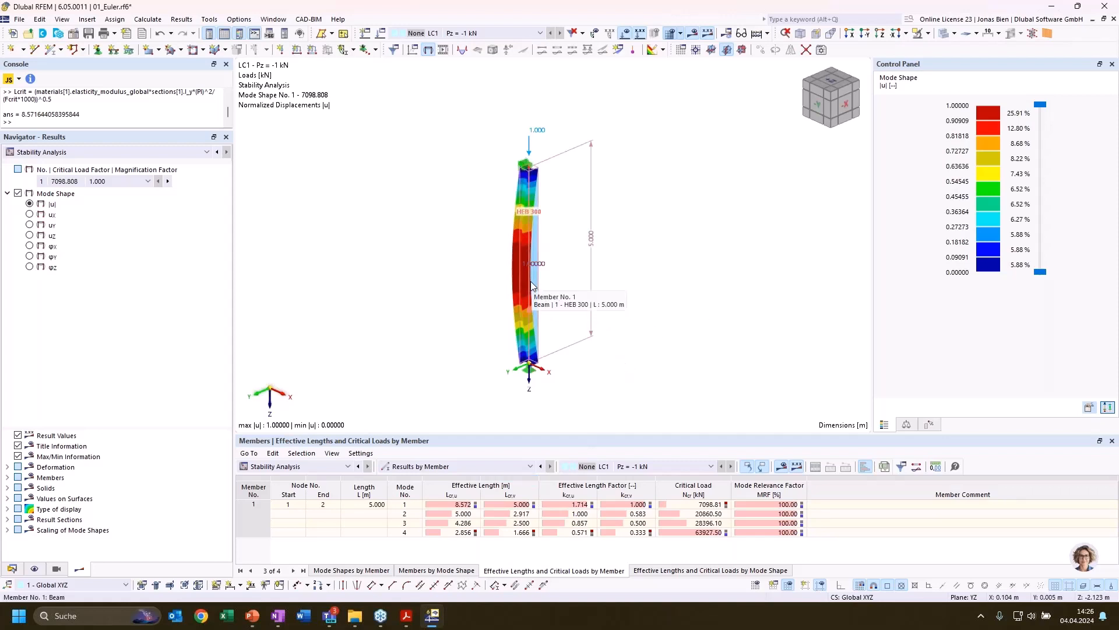
Activate the Steel Design add-on in the base data of the 01_Euler model.
{"action": "left_click", "coordinate": [11, 568]}
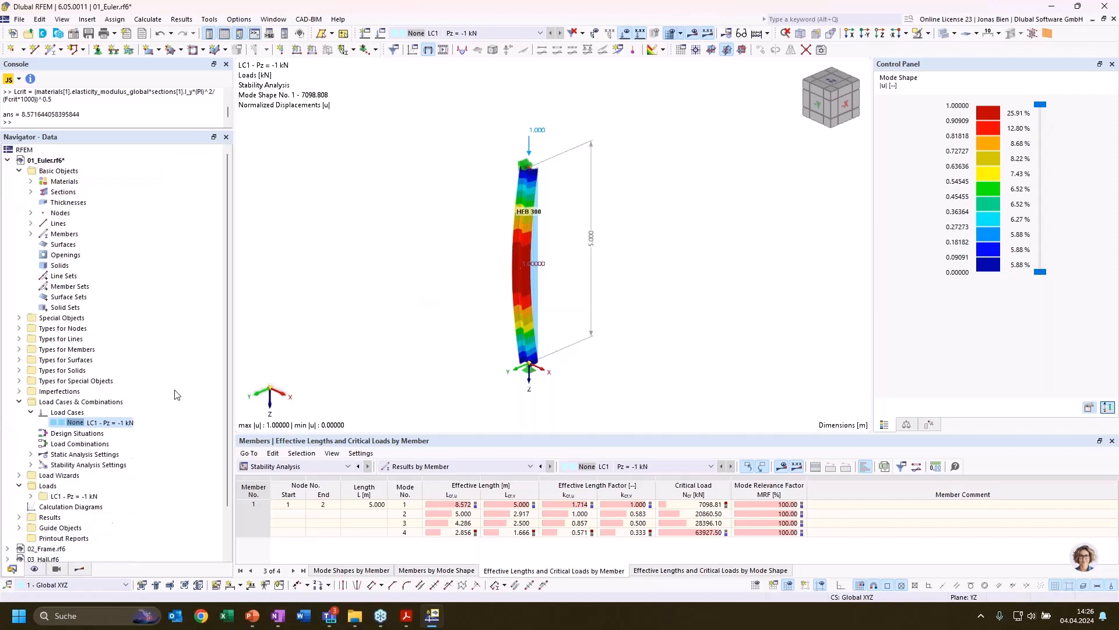
{"action": "right_click", "coordinate": [58, 163]}
{"action": "left_click", "coordinate": [87, 171]}
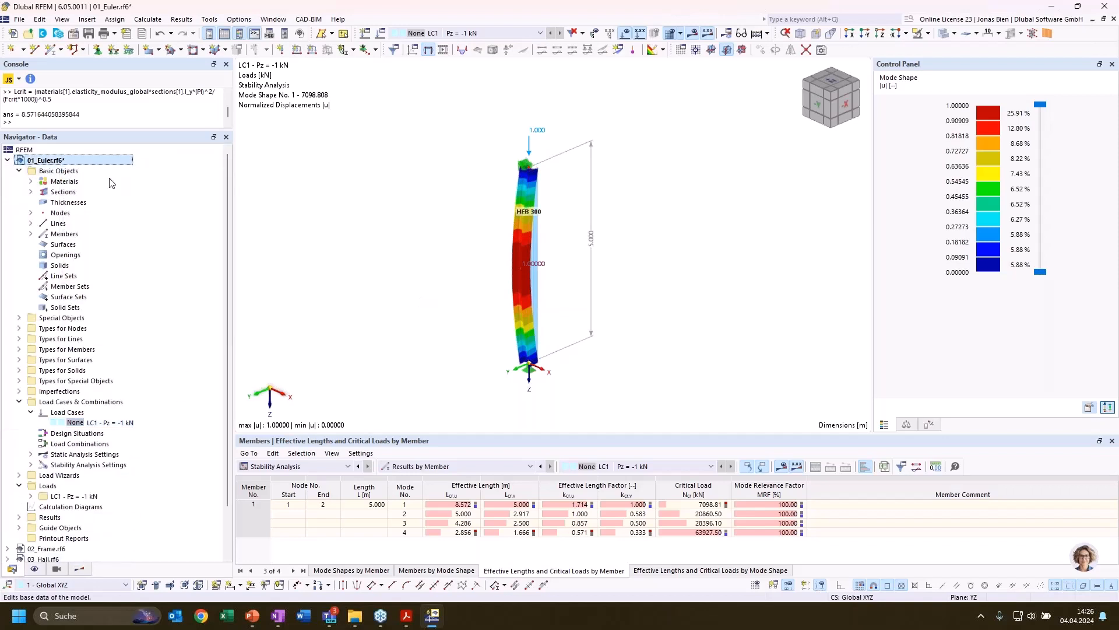
{"action": "left_click", "coordinate": [370, 80]}
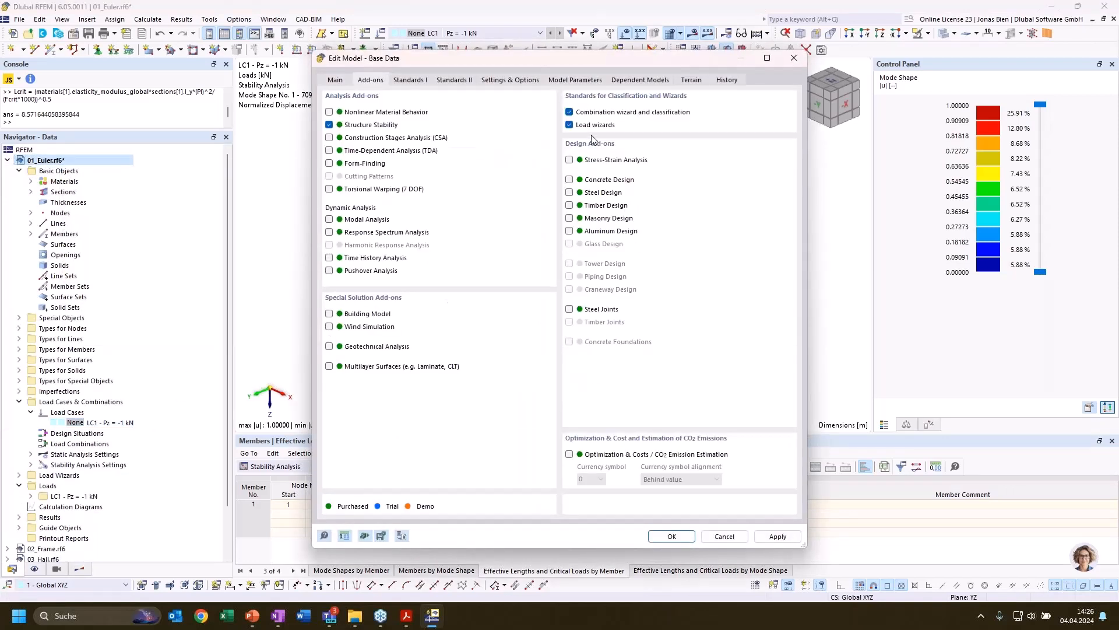
{"action": "left_click", "coordinate": [585, 193]}
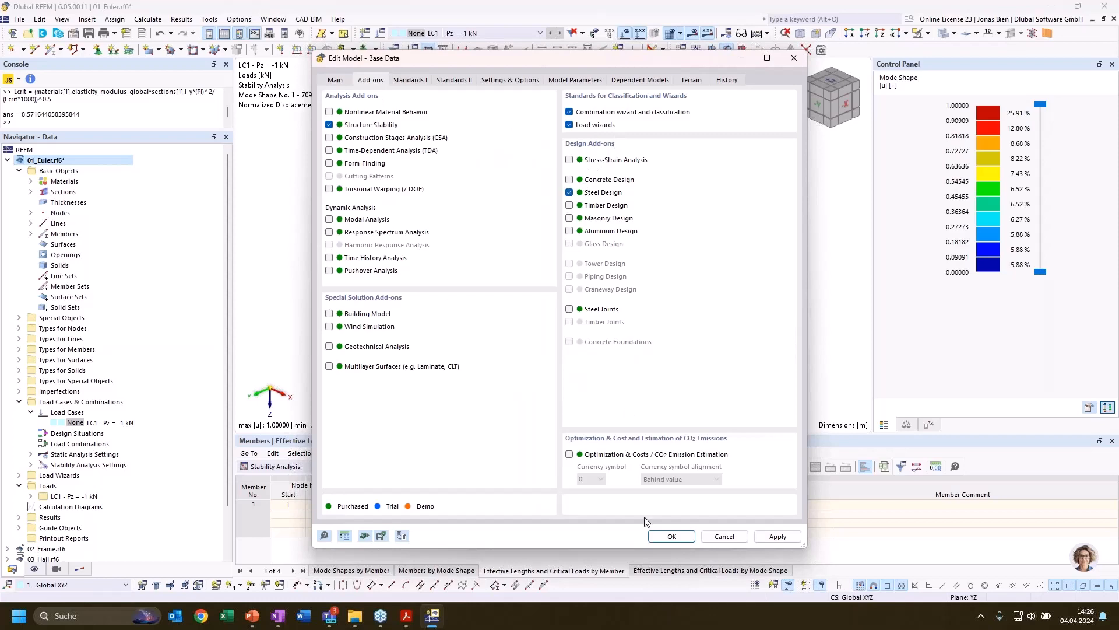
{"action": "left_click", "coordinate": [672, 535]}
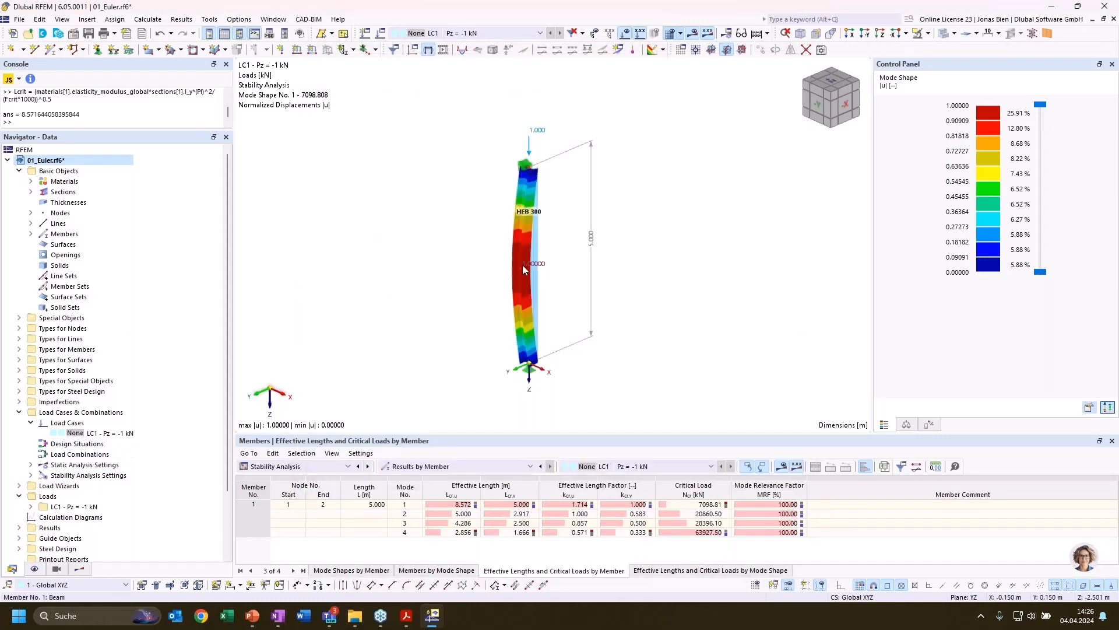
Create new steel design effective lengths for the column member and enable Import from Stability Analysis.
{"action": "double_click", "coordinate": [541, 318]}
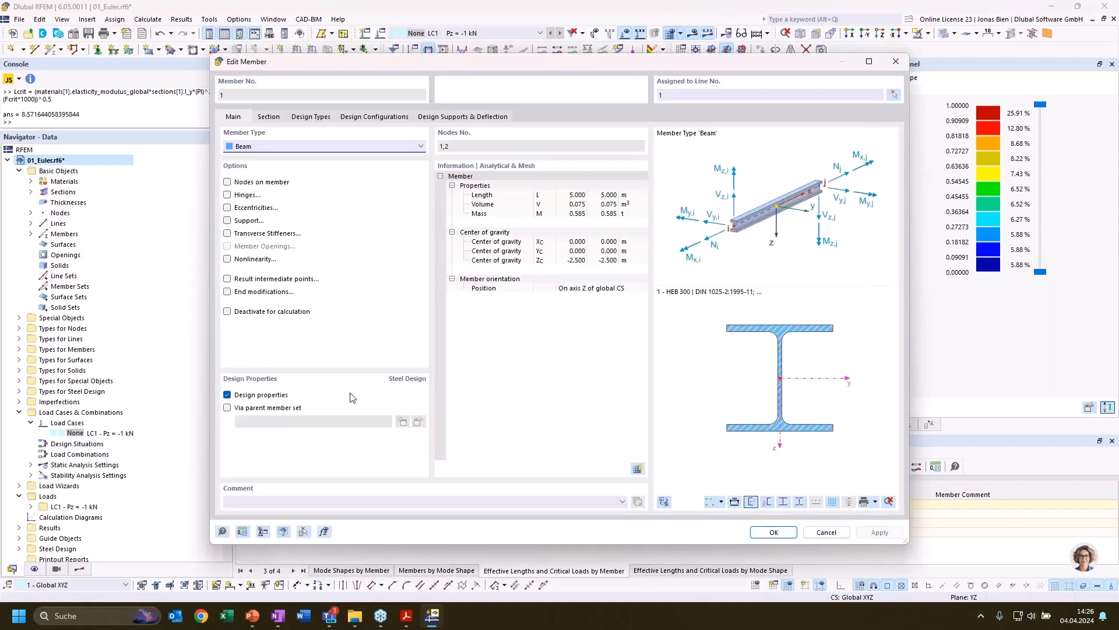
{"action": "left_click", "coordinate": [268, 117]}
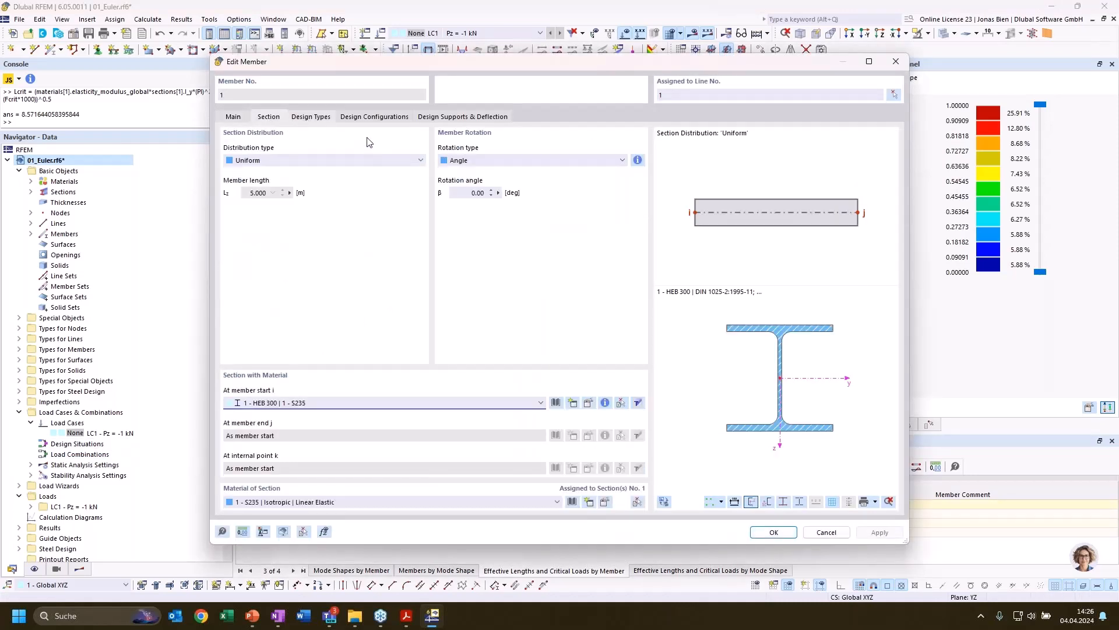
{"action": "left_click", "coordinate": [368, 119]}
{"action": "left_click", "coordinate": [467, 159]}
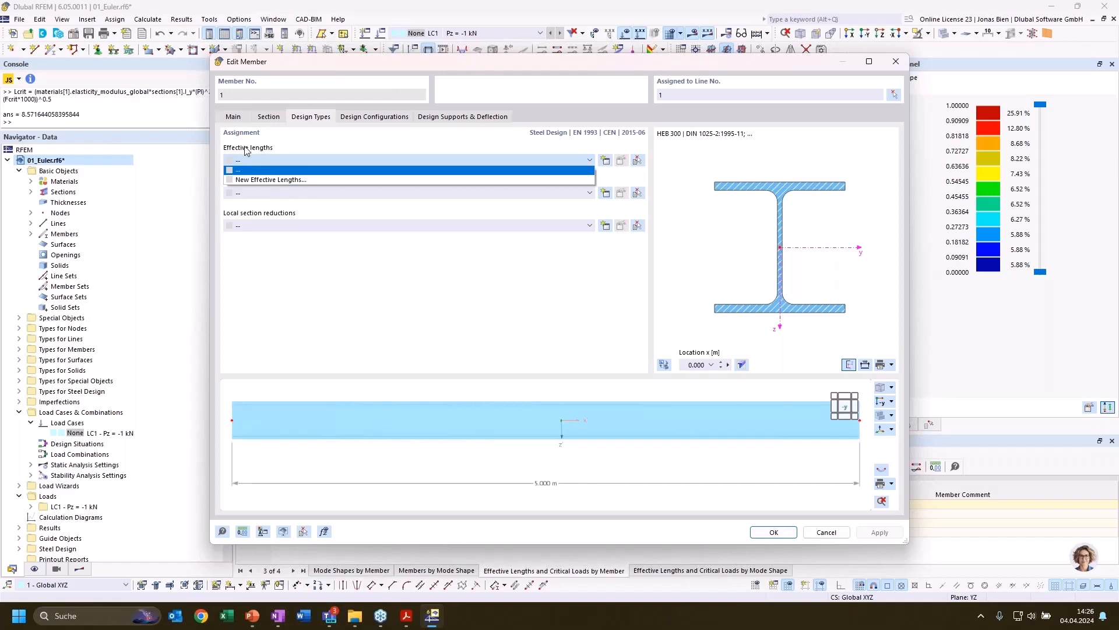
{"action": "left_click", "coordinate": [605, 160]}
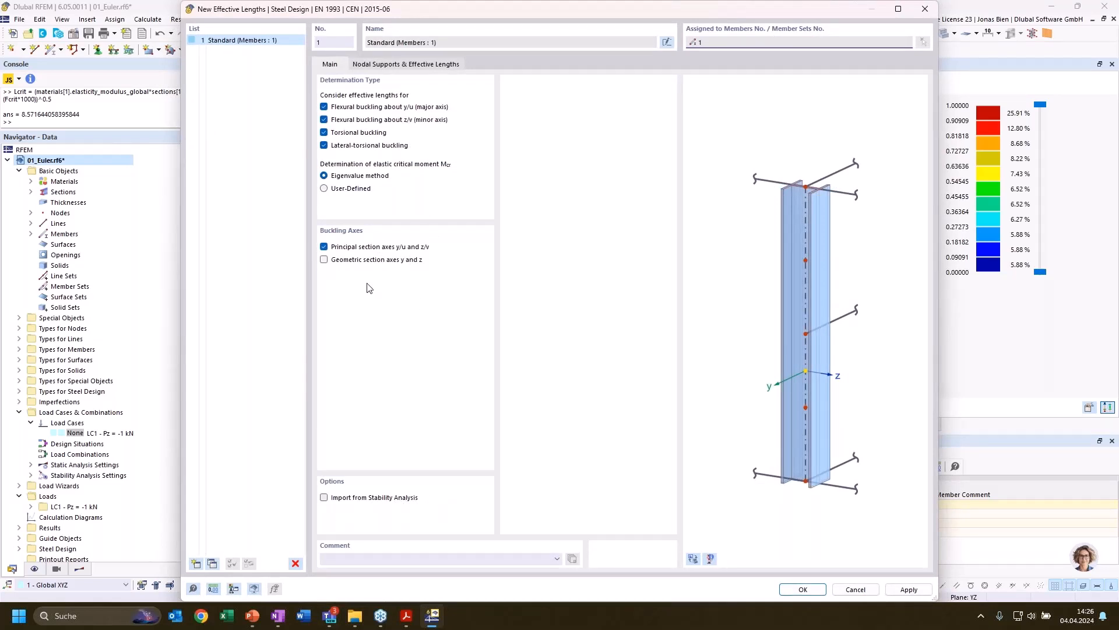
{"action": "left_click", "coordinate": [324, 498]}
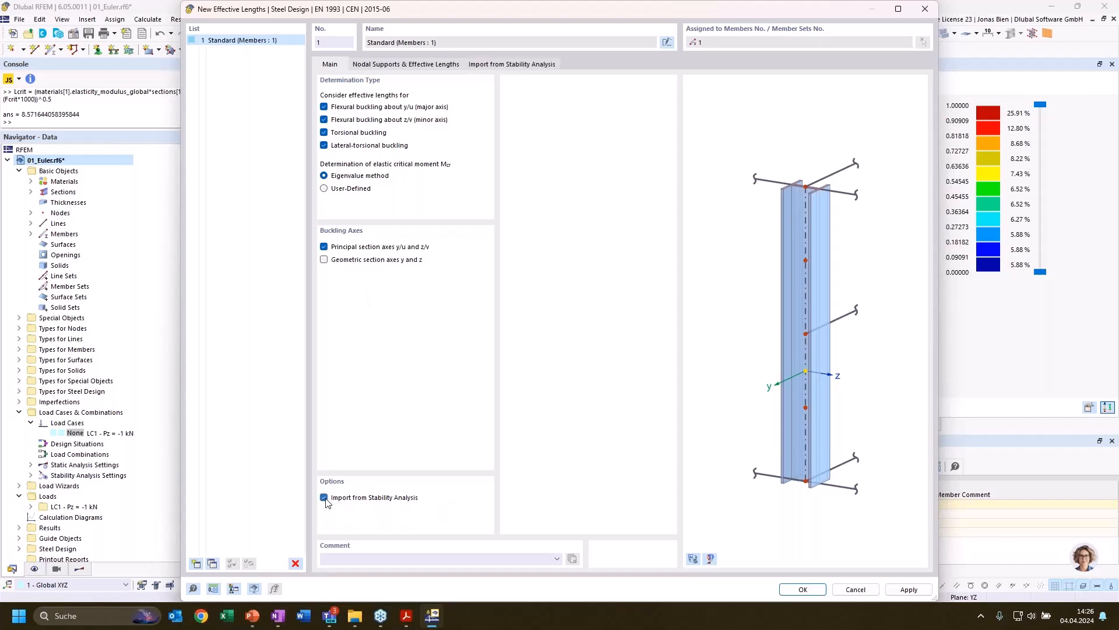
{"action": "left_click", "coordinate": [425, 66]}
{"action": "left_click", "coordinate": [475, 66]}
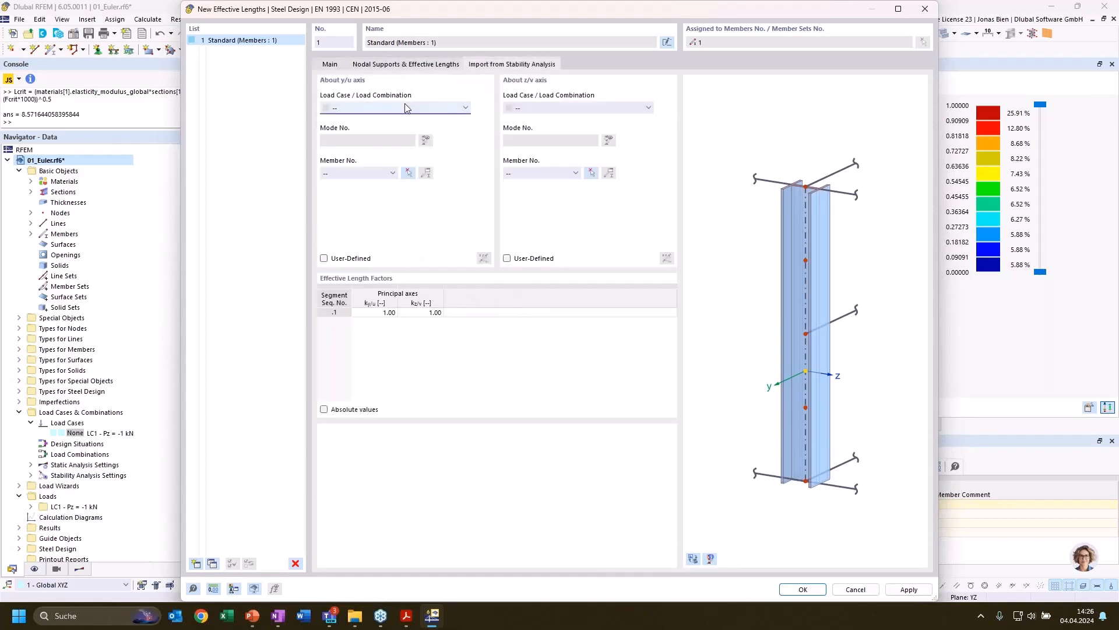
Set the y/u axis import to load case LC1 and member 1, and inspect the resulting k y/u factor.
{"action": "left_click", "coordinate": [405, 107]}
{"action": "left_click", "coordinate": [392, 127]}
{"action": "left_click", "coordinate": [360, 173]}
{"action": "left_click", "coordinate": [359, 191]}
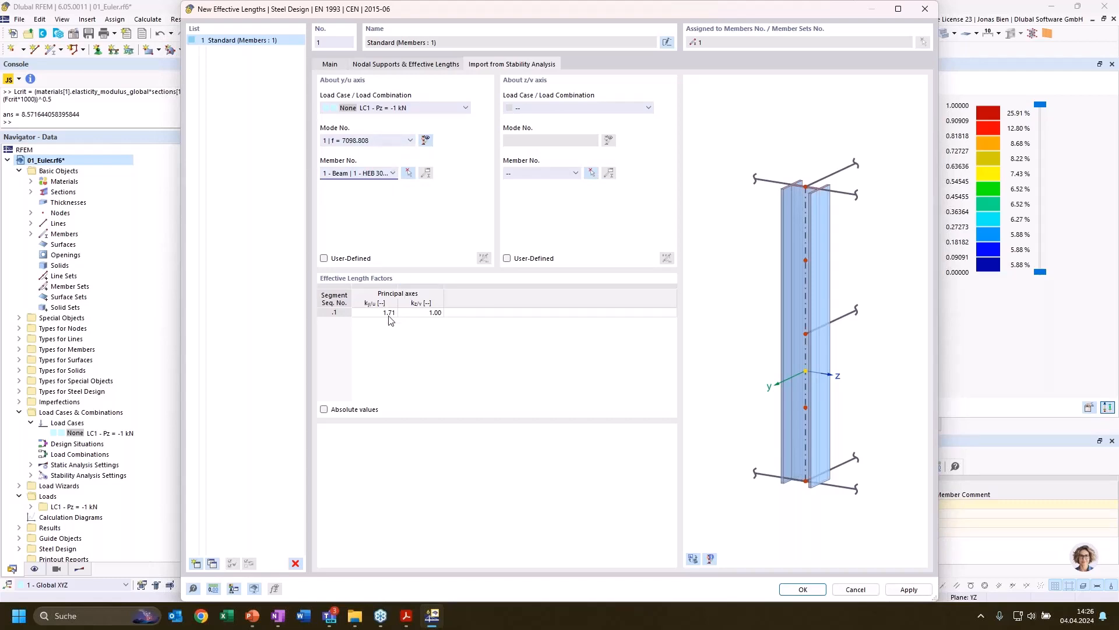
{"action": "left_click_drag", "start_coordinate": [532, 19], "coordinate": [583, 16]}
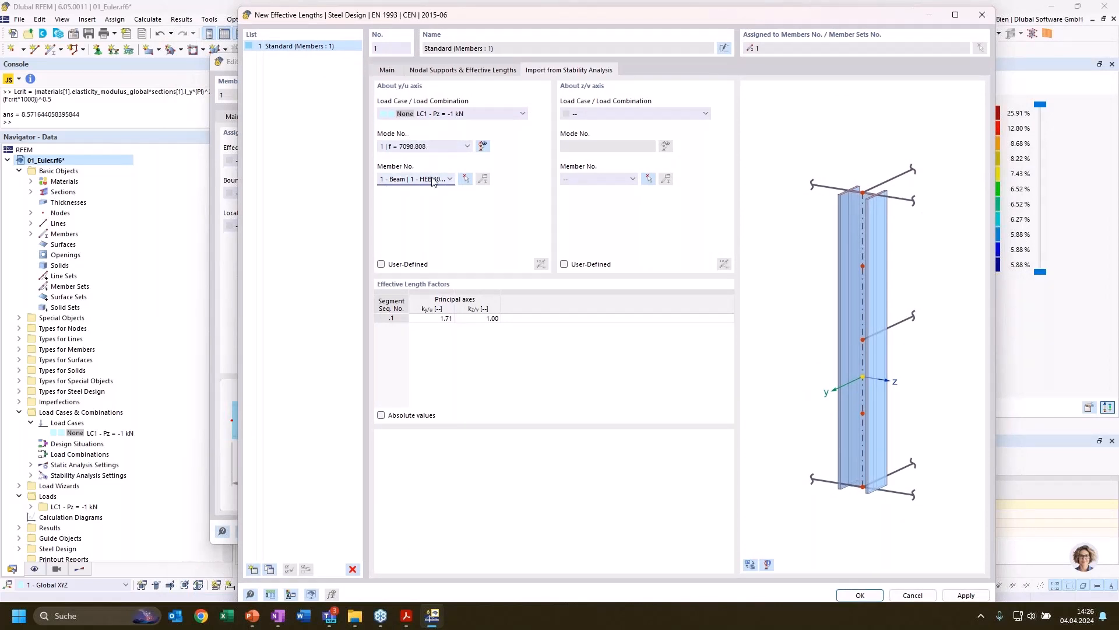
{"action": "left_click", "coordinate": [432, 323]}
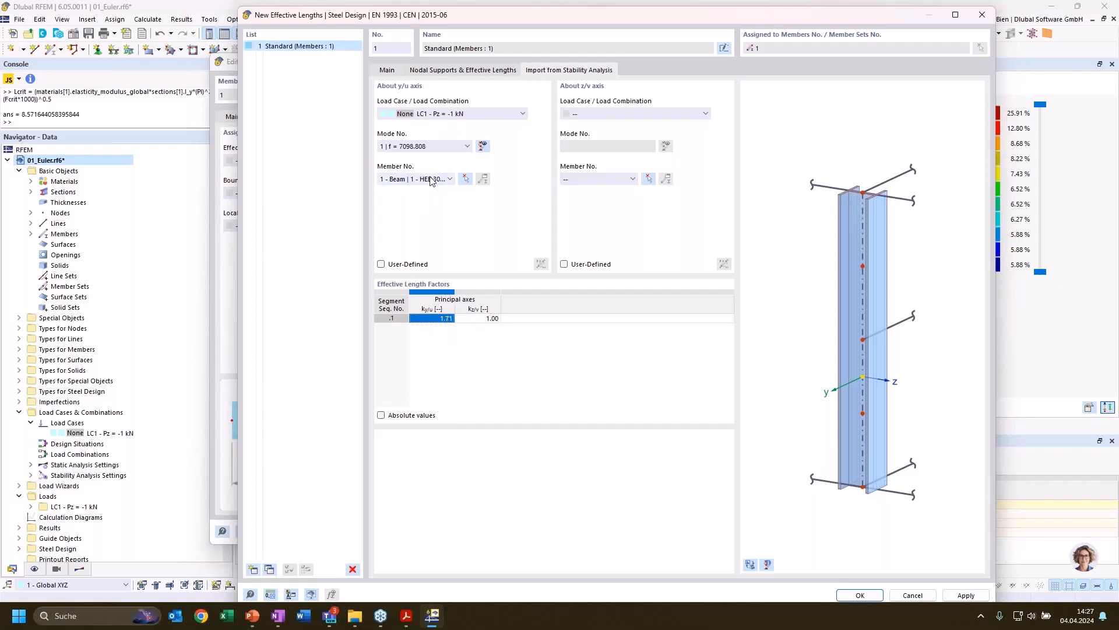
Change the imported mode about the y/u axis to mode 2 (f = 20860.487).
{"action": "left_click", "coordinate": [434, 147]}
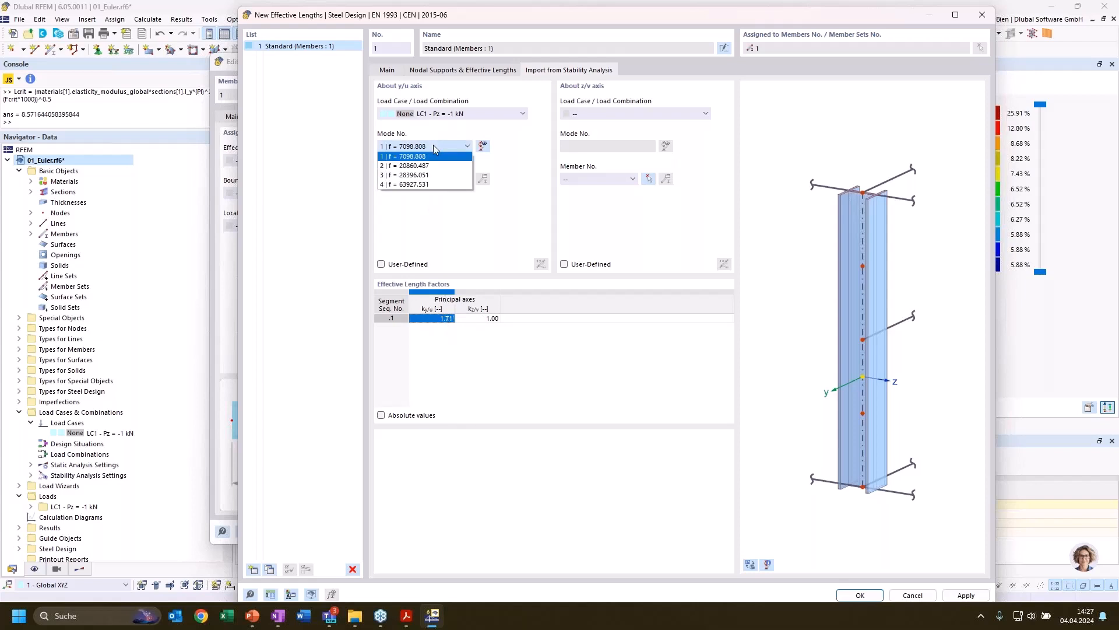
{"action": "left_click", "coordinate": [433, 147]}
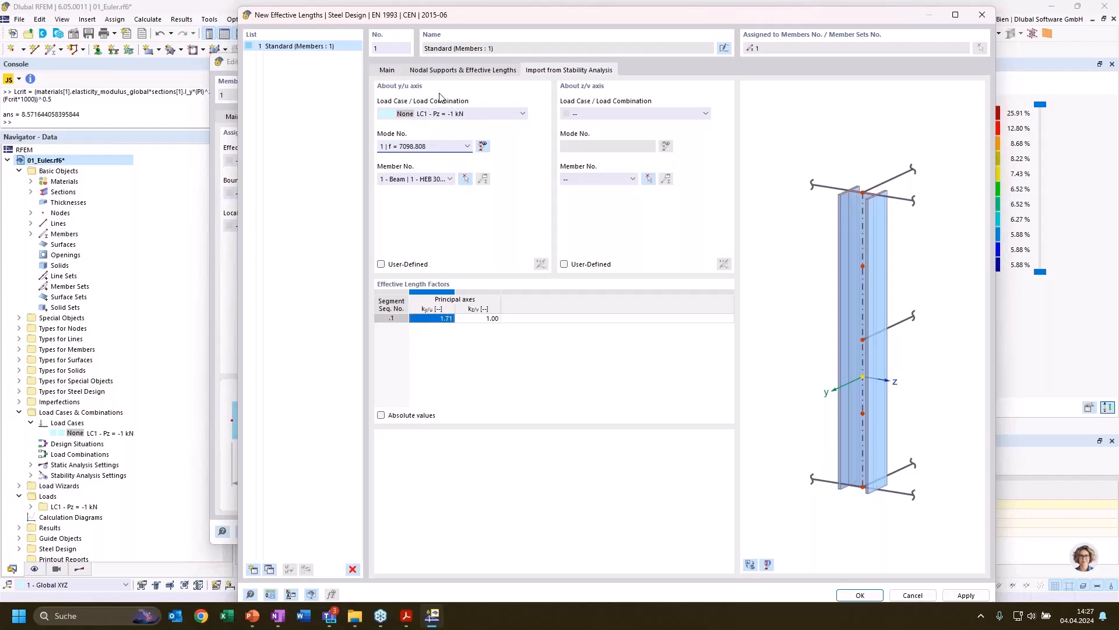
{"action": "left_click", "coordinate": [417, 148]}
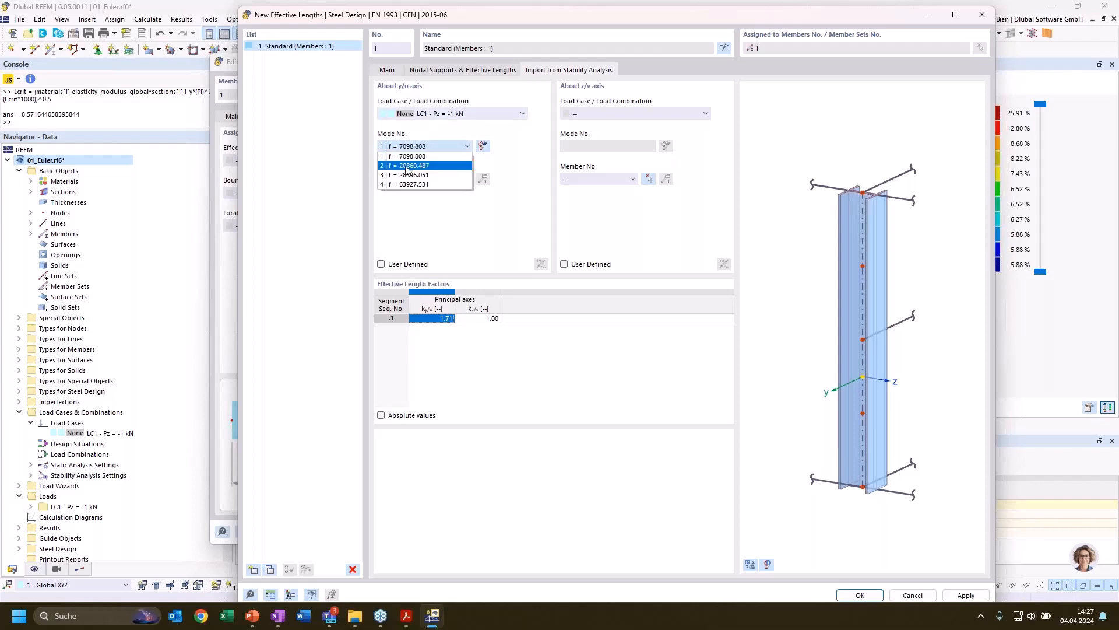
{"action": "left_click", "coordinate": [406, 167]}
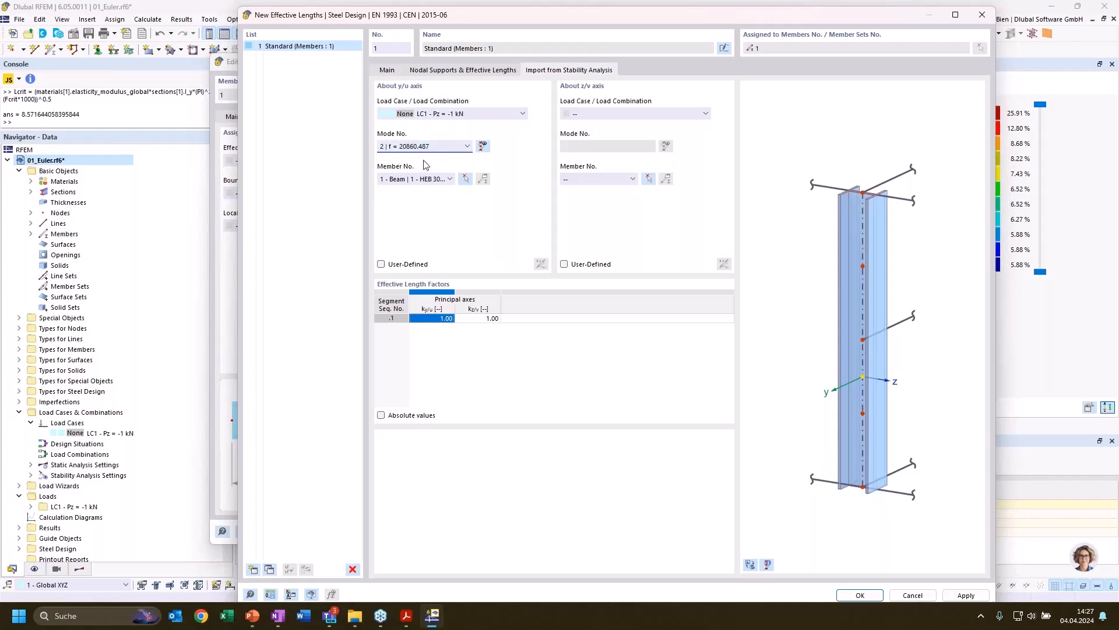
Set the z/v axis import to load case LC1, mode 1 (f = 7098.808) and member 1.
{"action": "left_click", "coordinate": [623, 114]}
{"action": "left_click", "coordinate": [622, 123]}
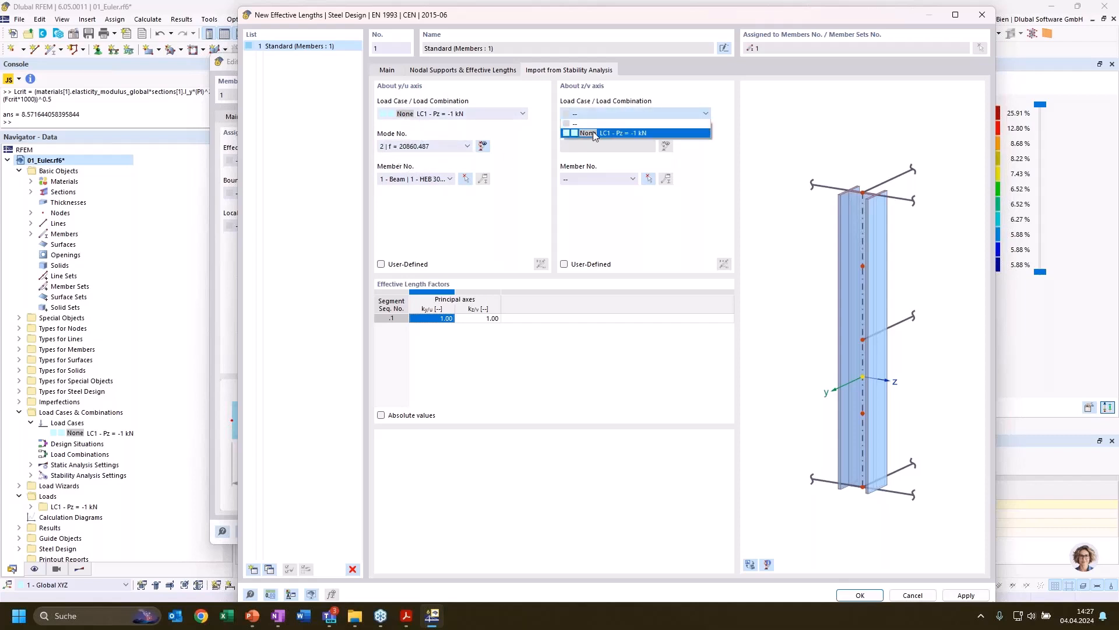
{"action": "left_click", "coordinate": [591, 179]}
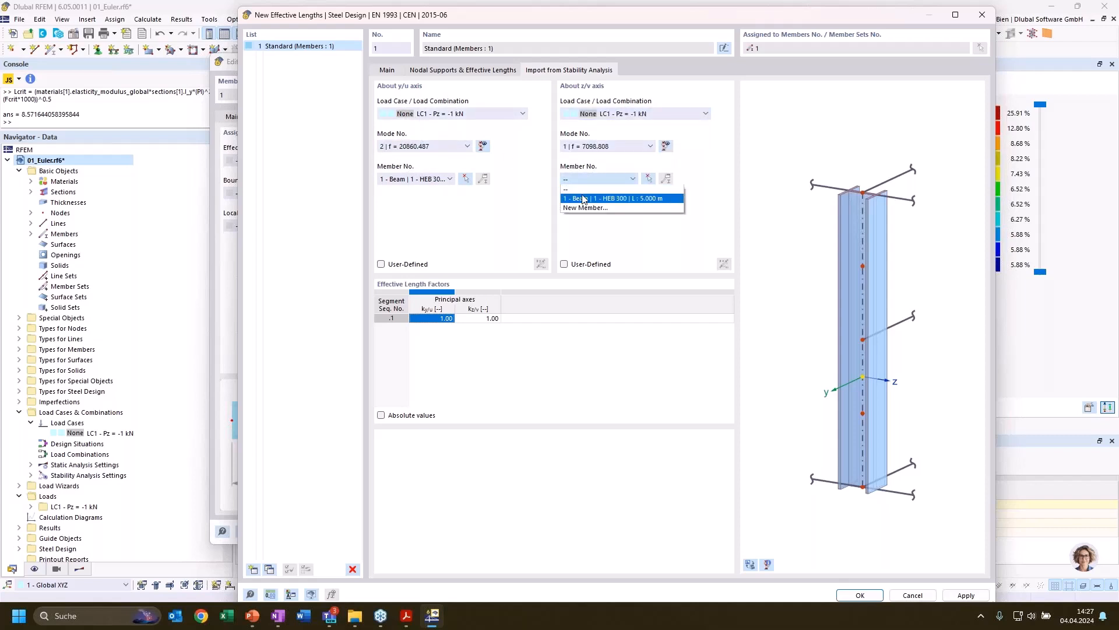
{"action": "left_click", "coordinate": [589, 187]}
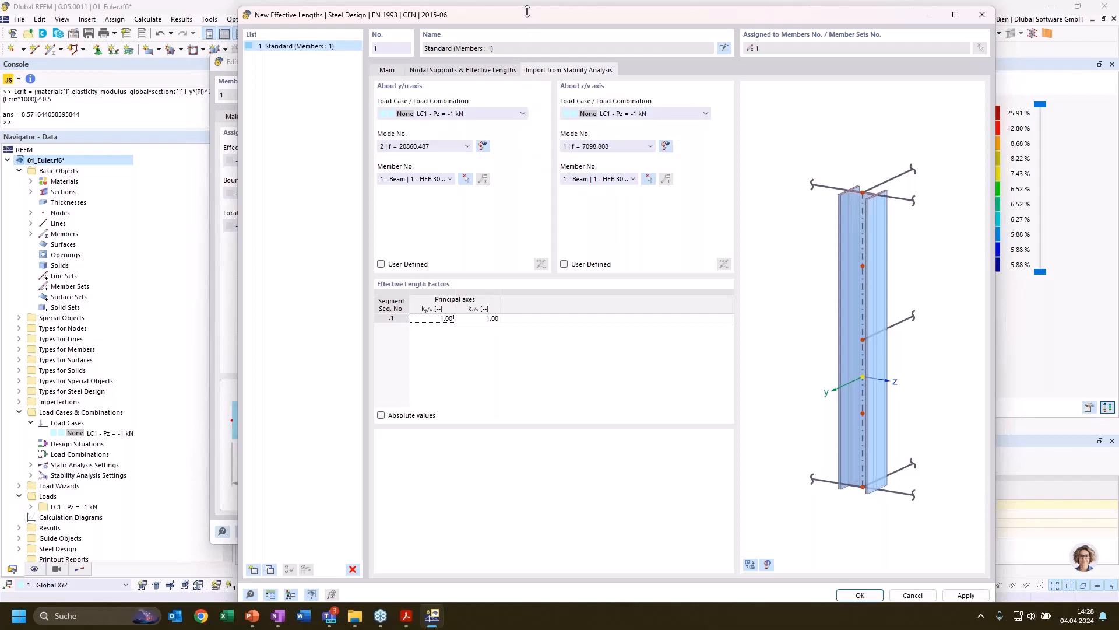
Check the nodal supports and the k y/u effective length factor in the new effective lengths definition.
{"action": "left_click_drag", "start_coordinate": [527, 11], "coordinate": [510, 54]}
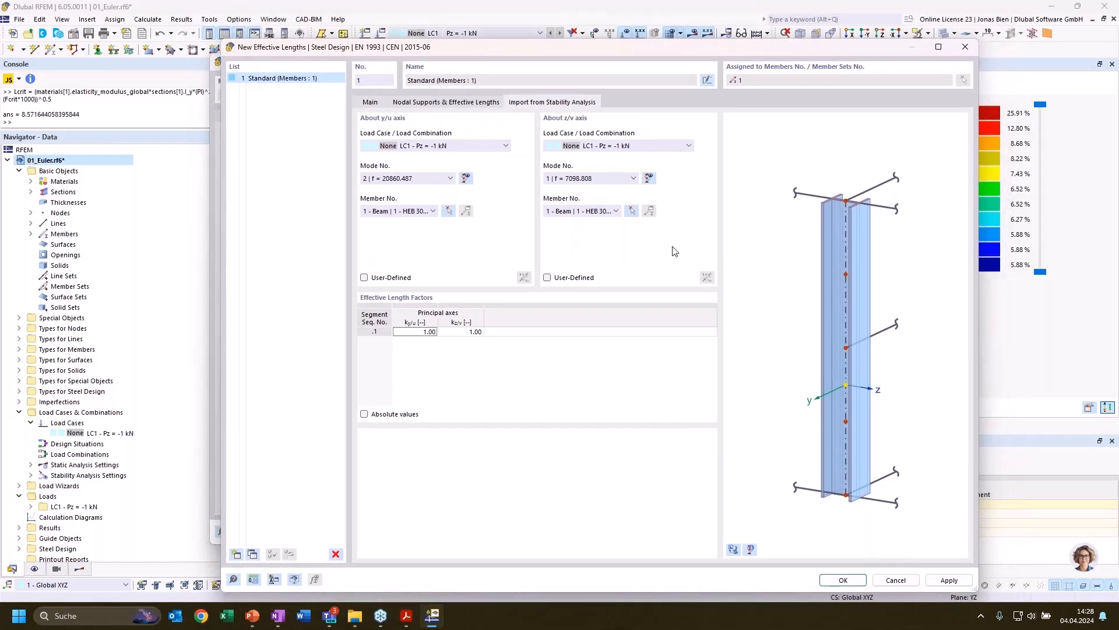
{"action": "left_click", "coordinate": [418, 105]}
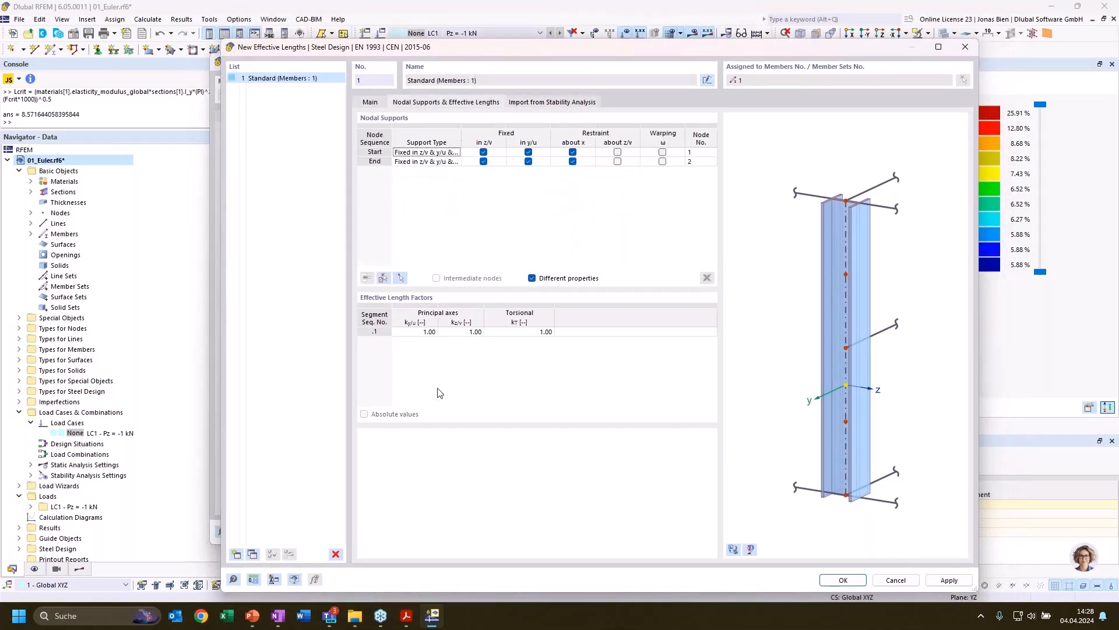
{"action": "left_click", "coordinate": [417, 332]}
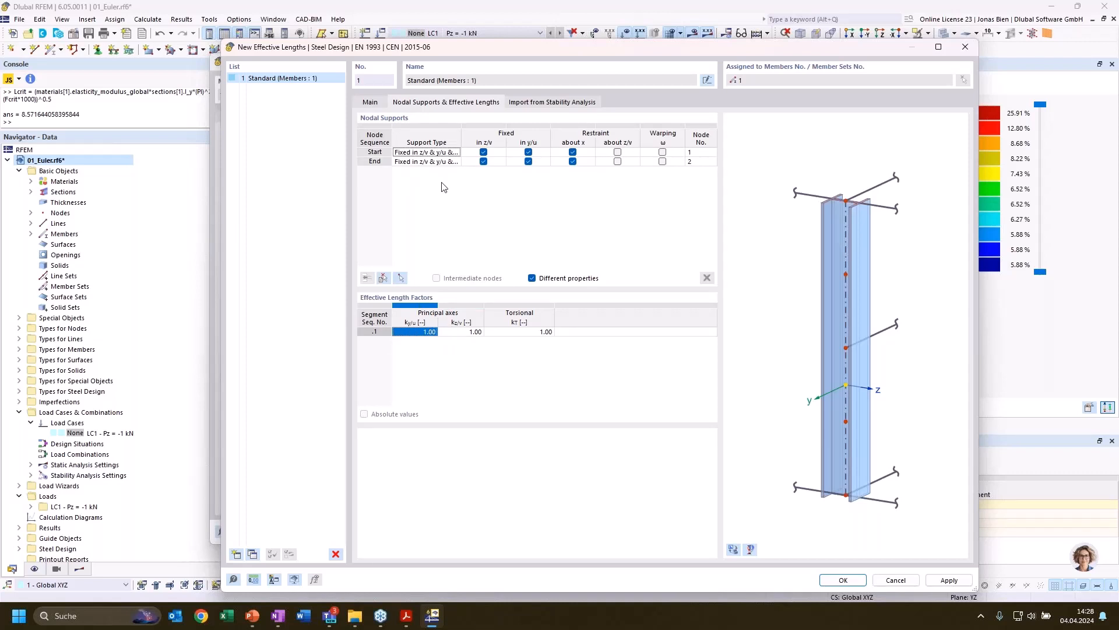
Disable the import from stability analysis and discard the new effective lengths definition.
{"action": "left_click", "coordinate": [370, 102]}
{"action": "left_click", "coordinate": [365, 488]}
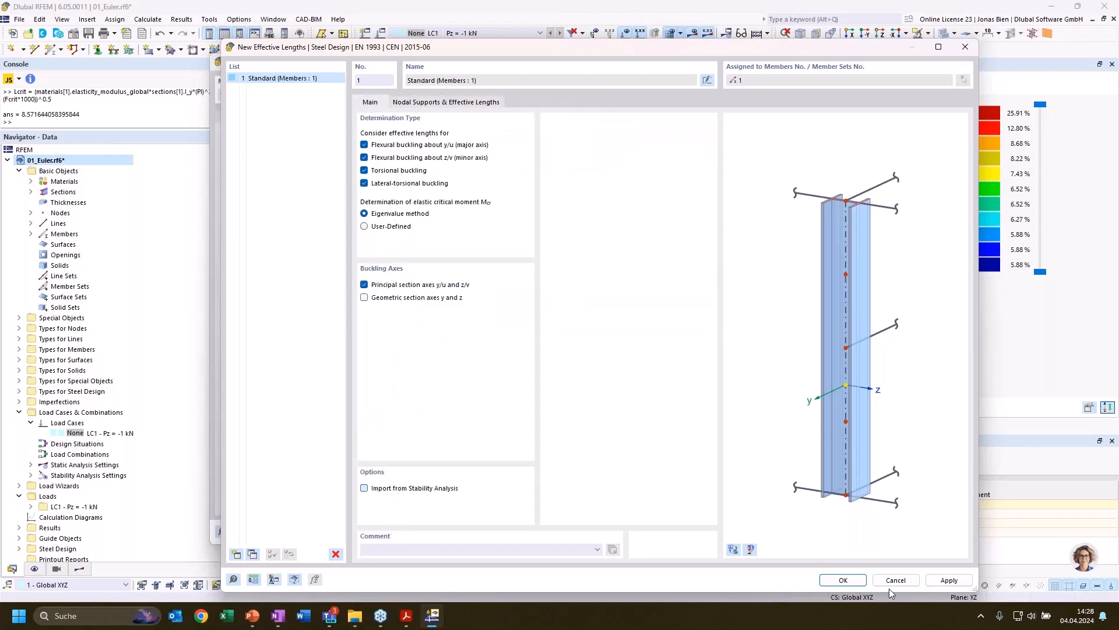
{"action": "left_click", "coordinate": [895, 583]}
{"action": "left_click", "coordinate": [827, 532]}
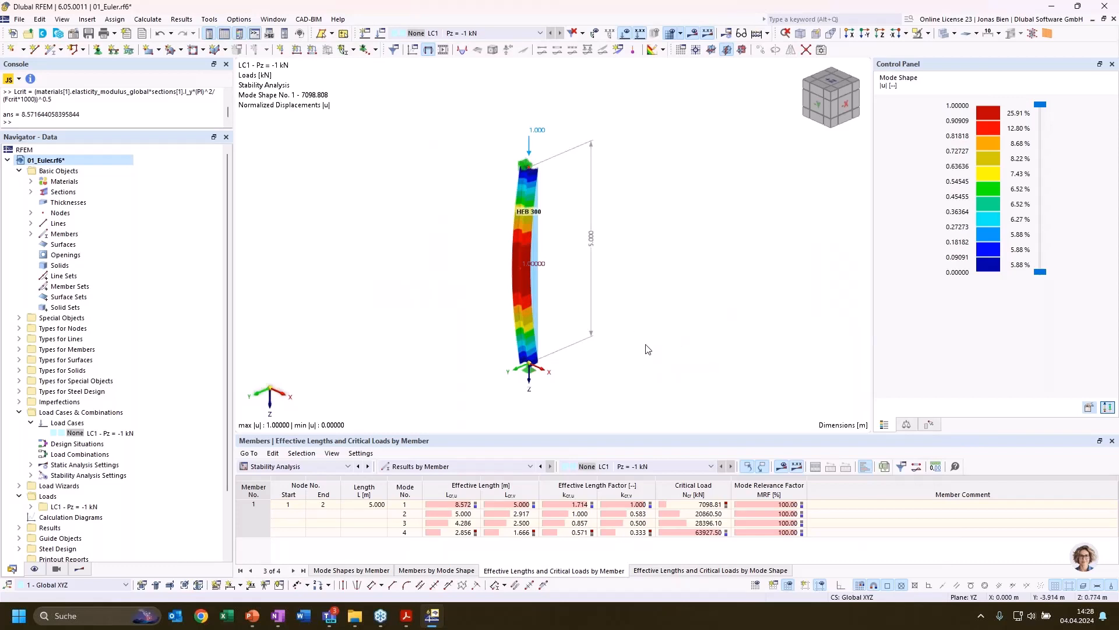
Fix the rotations φX and φY of the nodal support at the column base, node 1.
{"action": "middle_click_drag", "start_coordinate": [646, 345], "coordinate": [628, 346], "text": "ctrl"}
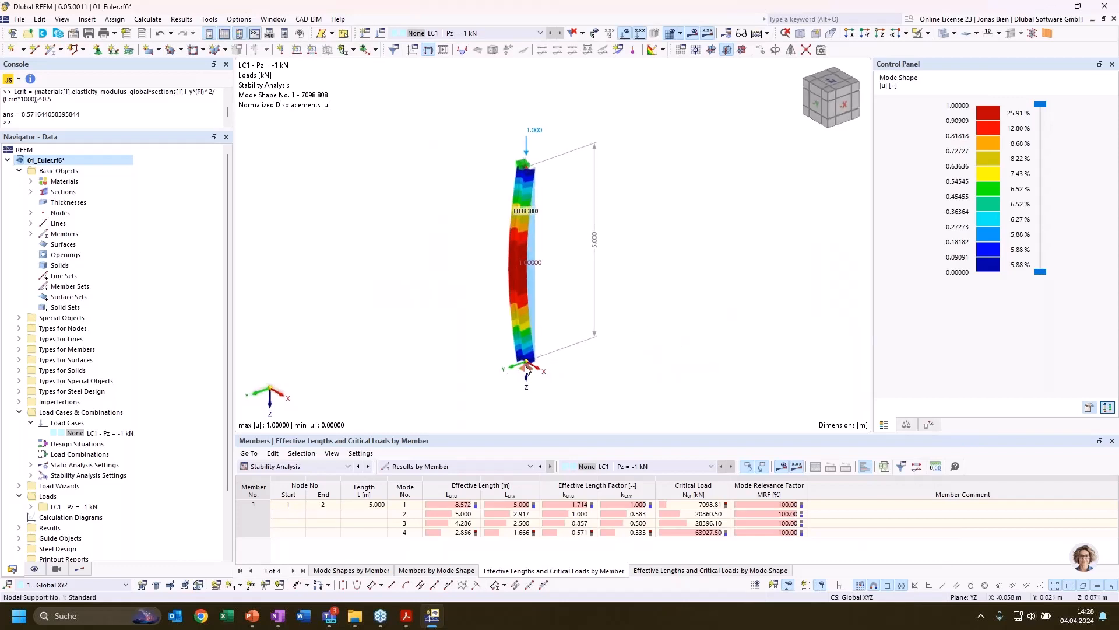
{"action": "double_click", "coordinate": [526, 367]}
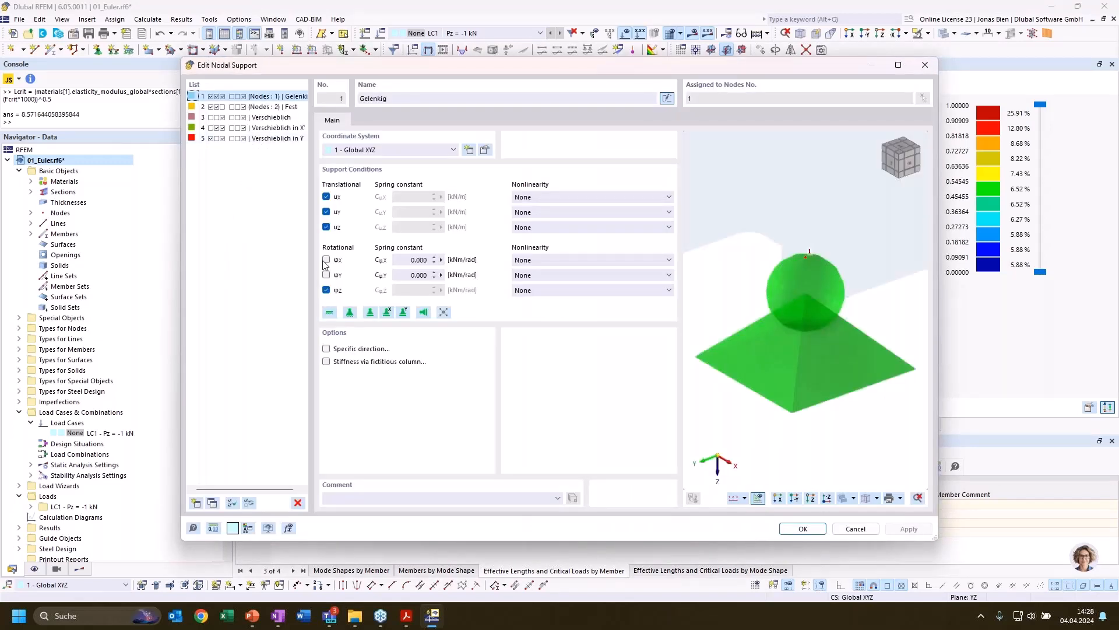
{"action": "left_click", "coordinate": [326, 275]}
{"action": "left_click", "coordinate": [326, 274]}
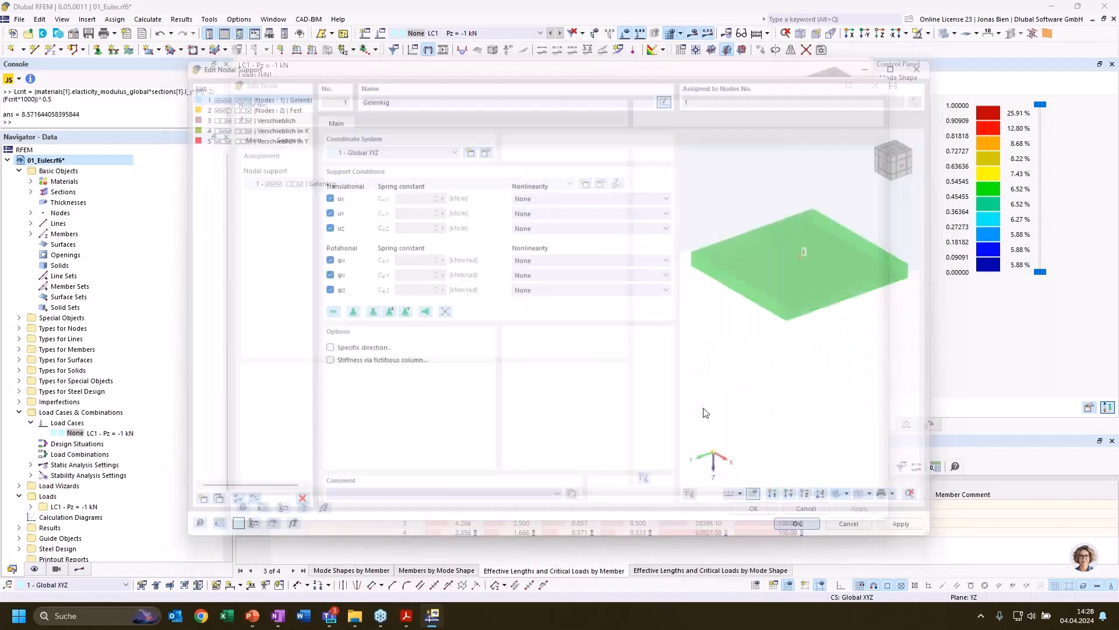
{"action": "left_click", "coordinate": [761, 508]}
Calculate the model with the fixed column base, ignoring the steel design plausibility warning.
{"action": "scroll", "coordinate": [694, 379], "scroll_direction": "up", "scroll_amount": 1}
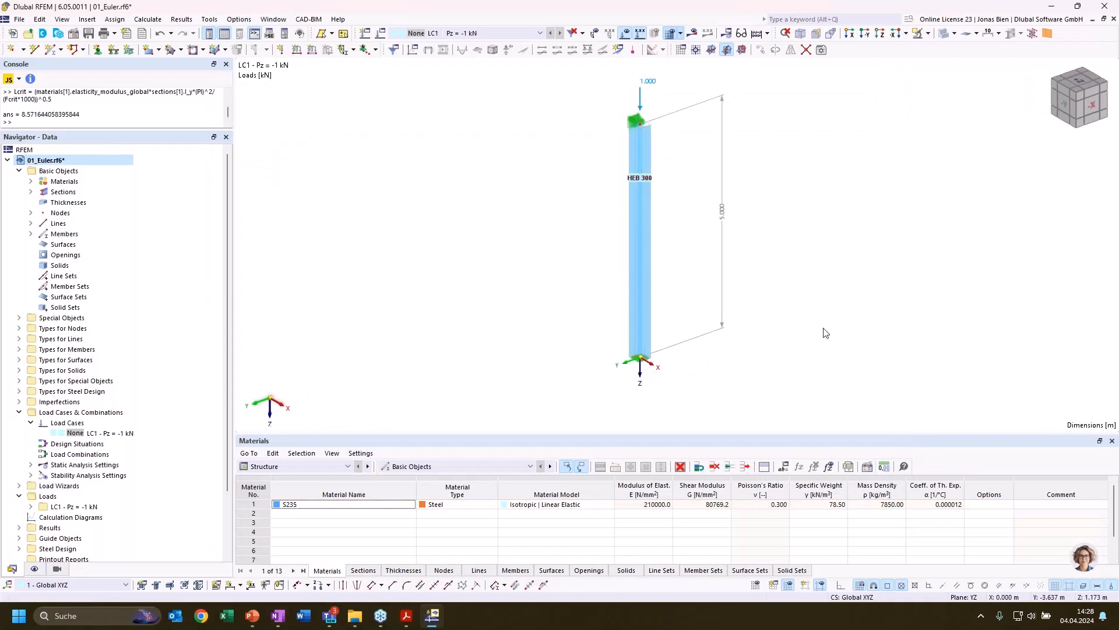
{"action": "middle_click_drag", "start_coordinate": [812, 311], "coordinate": [778, 326]}
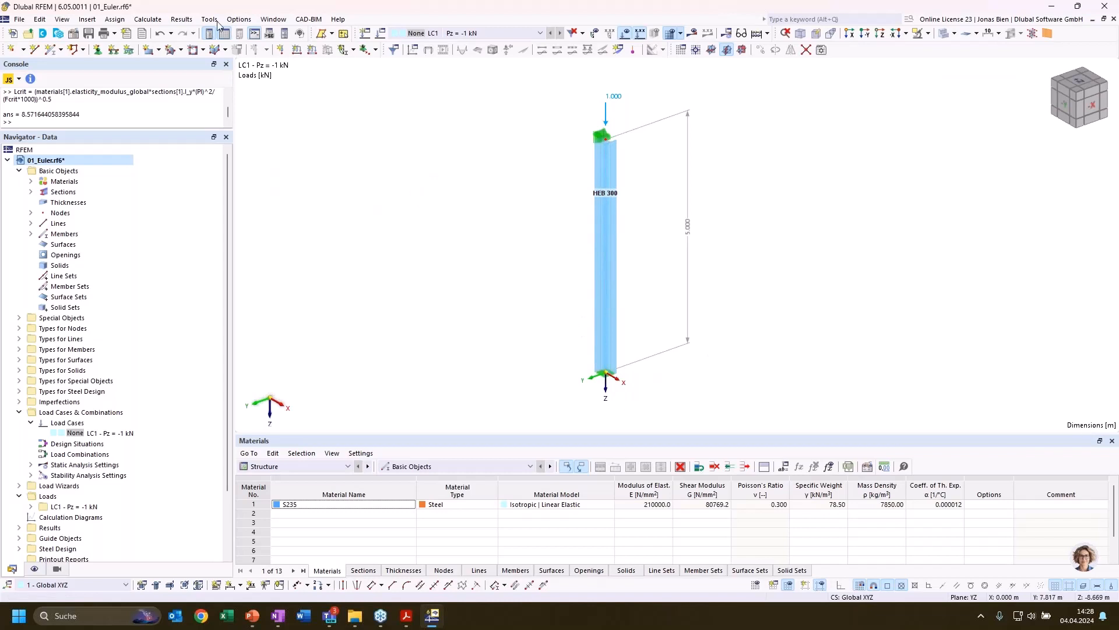
{"action": "left_click", "coordinate": [151, 20]}
{"action": "left_click", "coordinate": [188, 59]}
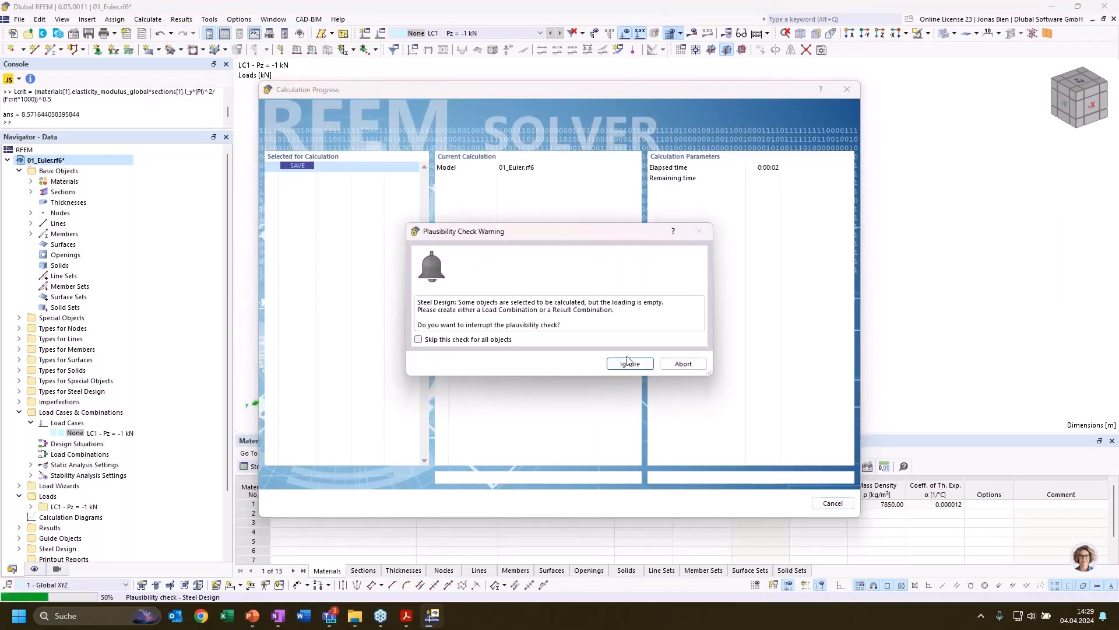
{"action": "left_click", "coordinate": [629, 364]}
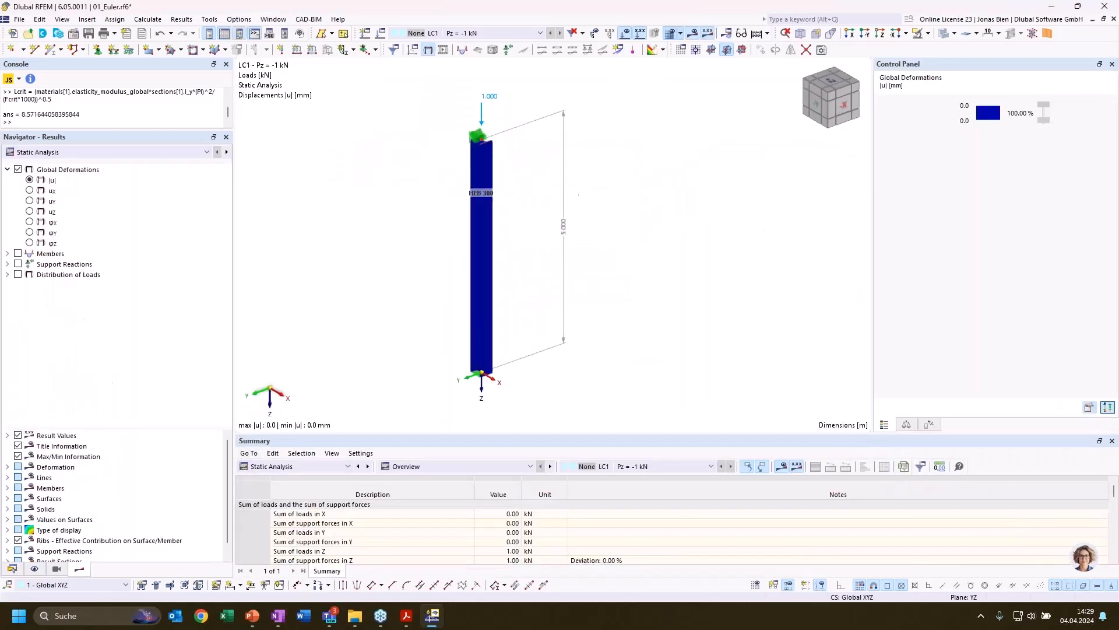
Display the stability analysis results by member, with effective lengths and critical loads.
{"action": "left_click", "coordinate": [178, 153]}
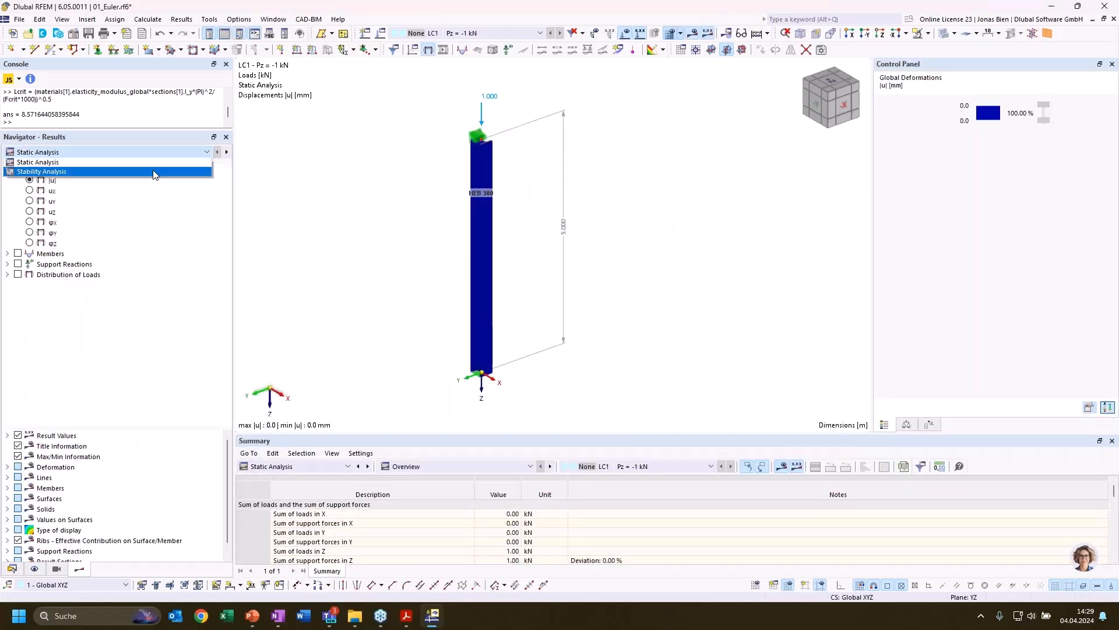
{"action": "left_click", "coordinate": [158, 169]}
{"action": "left_click", "coordinate": [455, 466]}
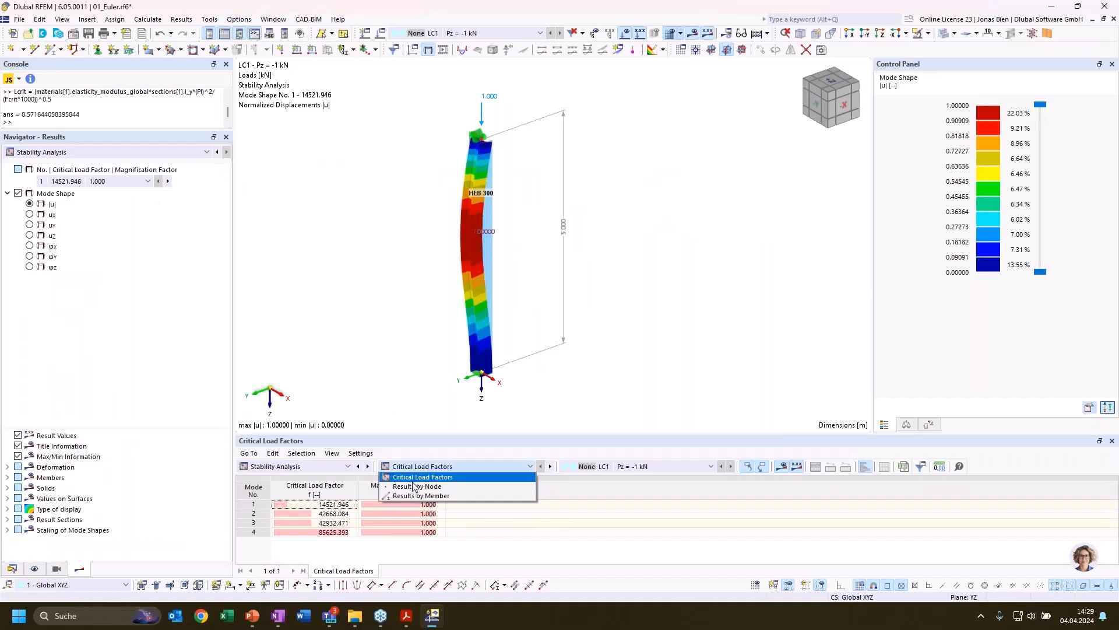
{"action": "left_click", "coordinate": [412, 496]}
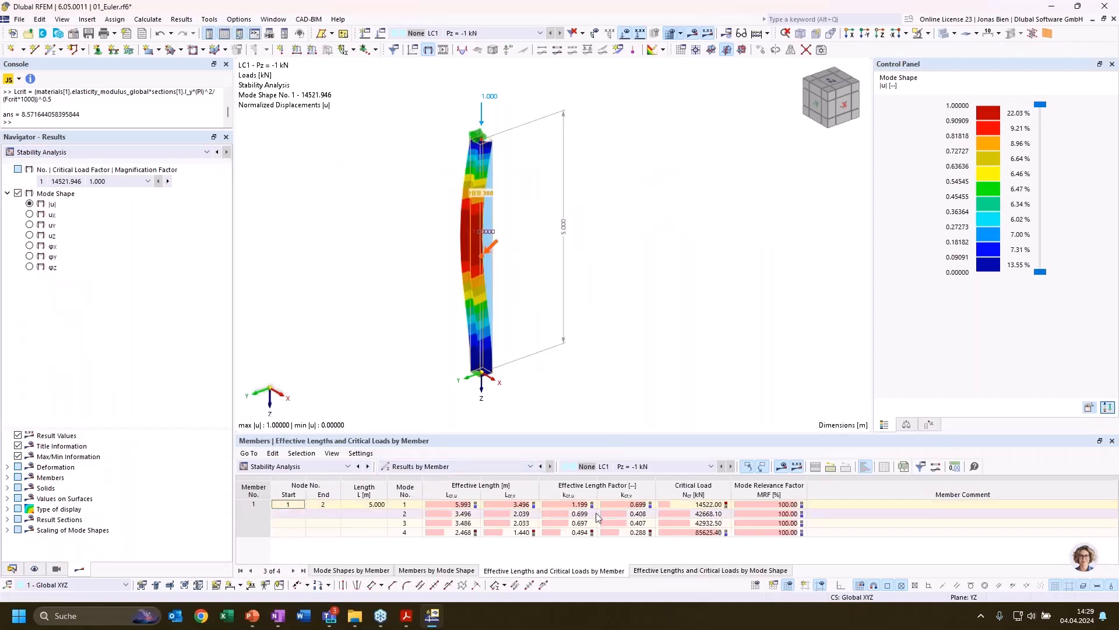
Inspect the factor k cr,v of mode 1 and k cr,u of mode 2 together with their mode shapes.
{"action": "left_click", "coordinate": [615, 505]}
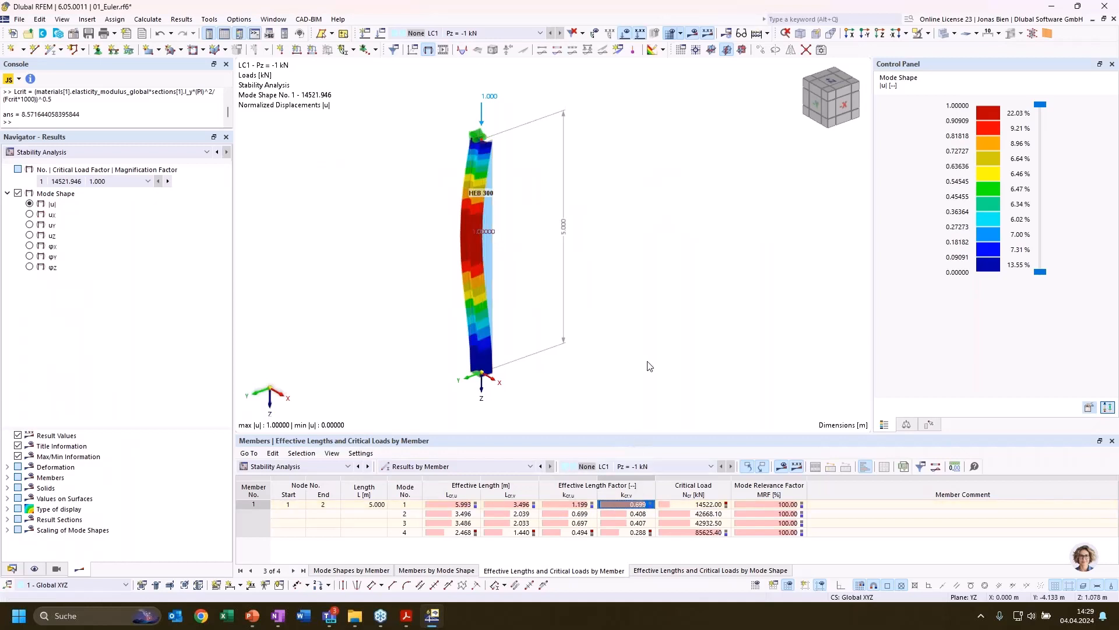
{"action": "middle_click_drag", "start_coordinate": [640, 362], "coordinate": [547, 334], "text": "ctrl"}
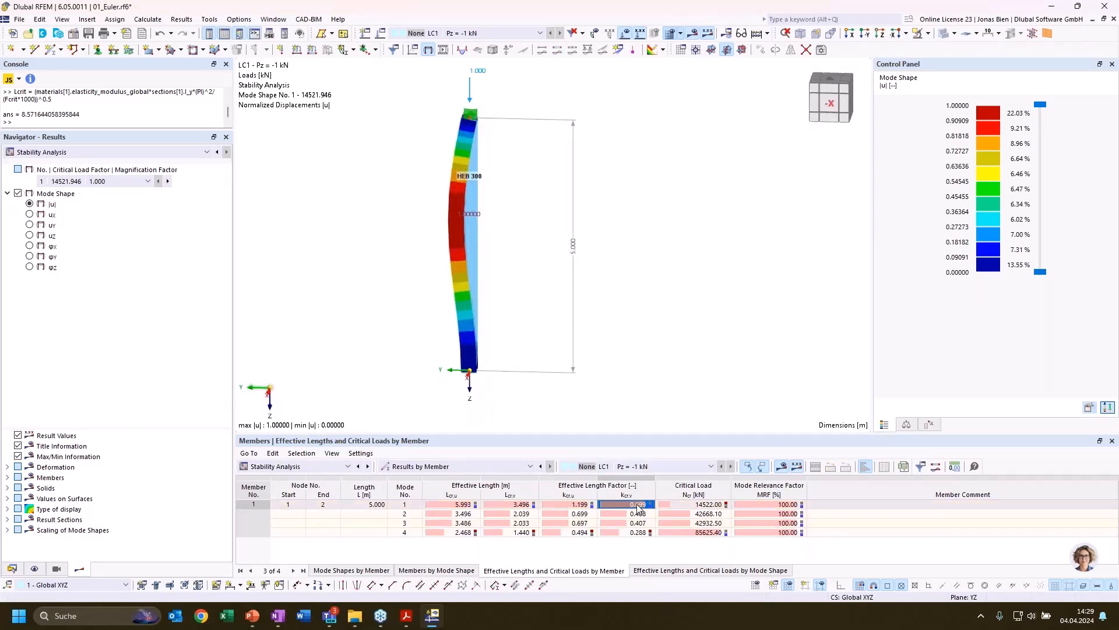
{"action": "left_click", "coordinate": [573, 514]}
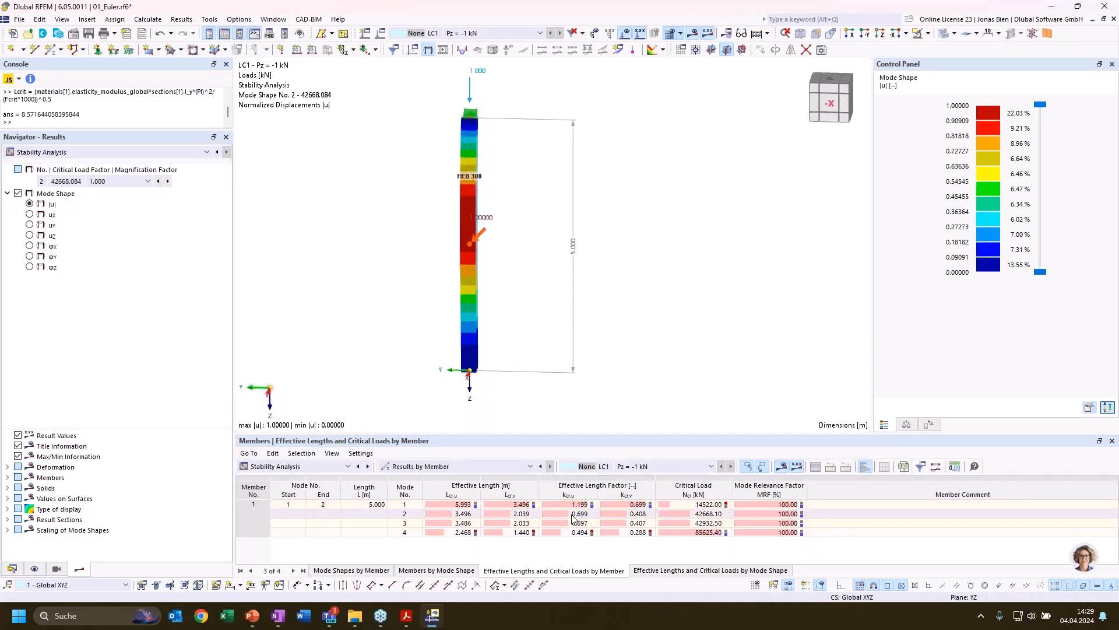
Release rotations φX and φY of the base support and set both rotational spring constants to 10000 kNm/rad.
{"action": "middle_click_drag", "start_coordinate": [463, 376], "coordinate": [487, 388], "text": "ctrl"}
{"action": "scroll", "coordinate": [489, 387], "scroll_direction": "up", "scroll_amount": 2}
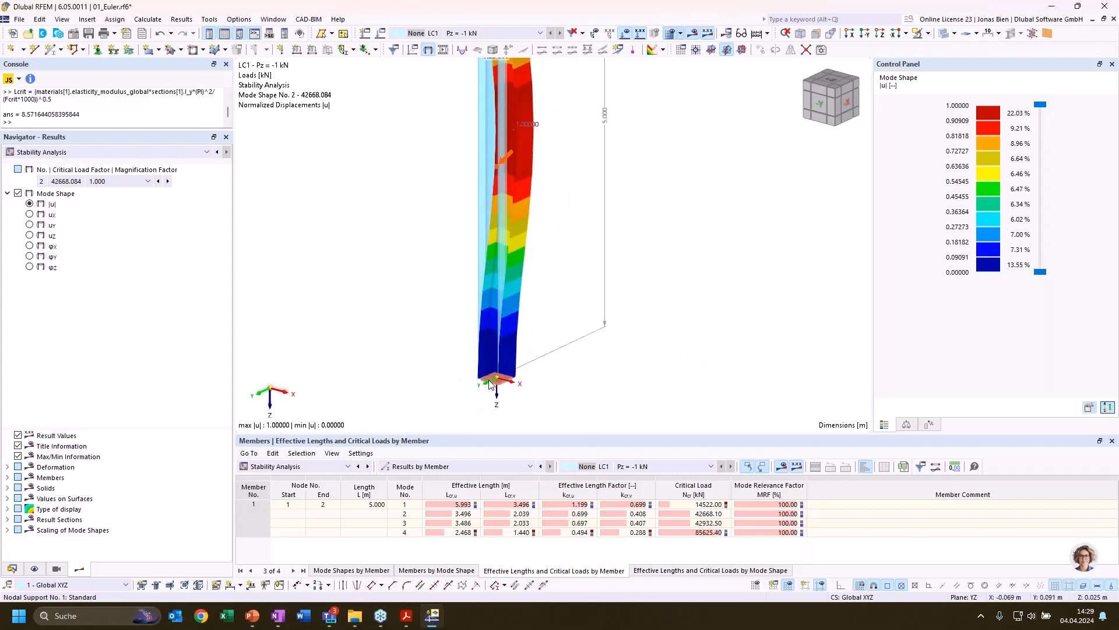
{"action": "double_click", "coordinate": [490, 385]}
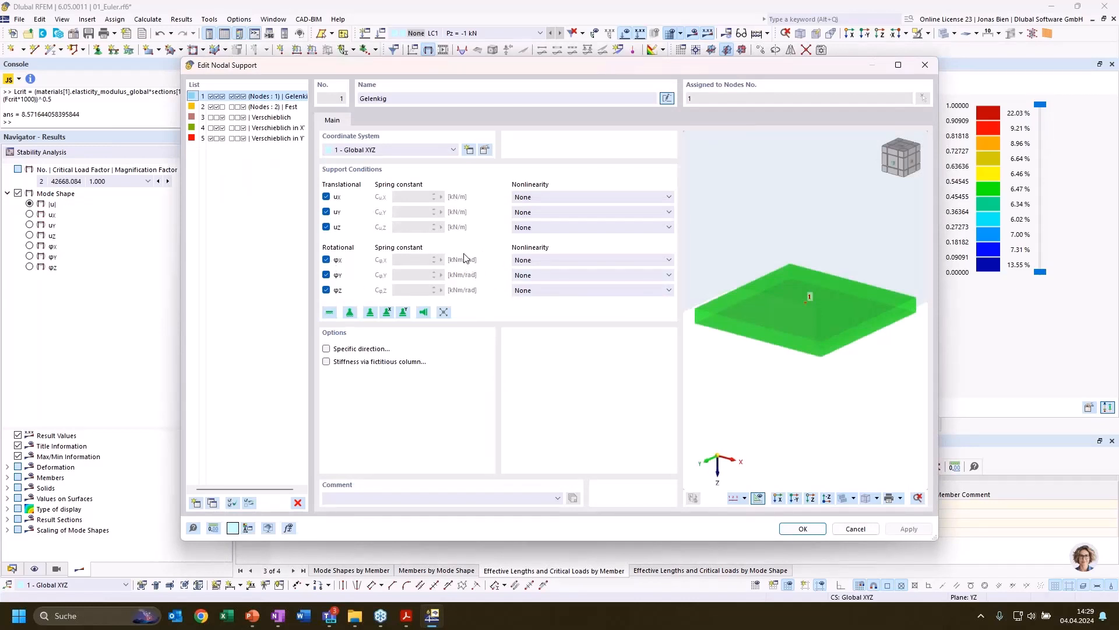
{"action": "left_click", "coordinate": [326, 260]}
{"action": "left_click", "coordinate": [326, 275]}
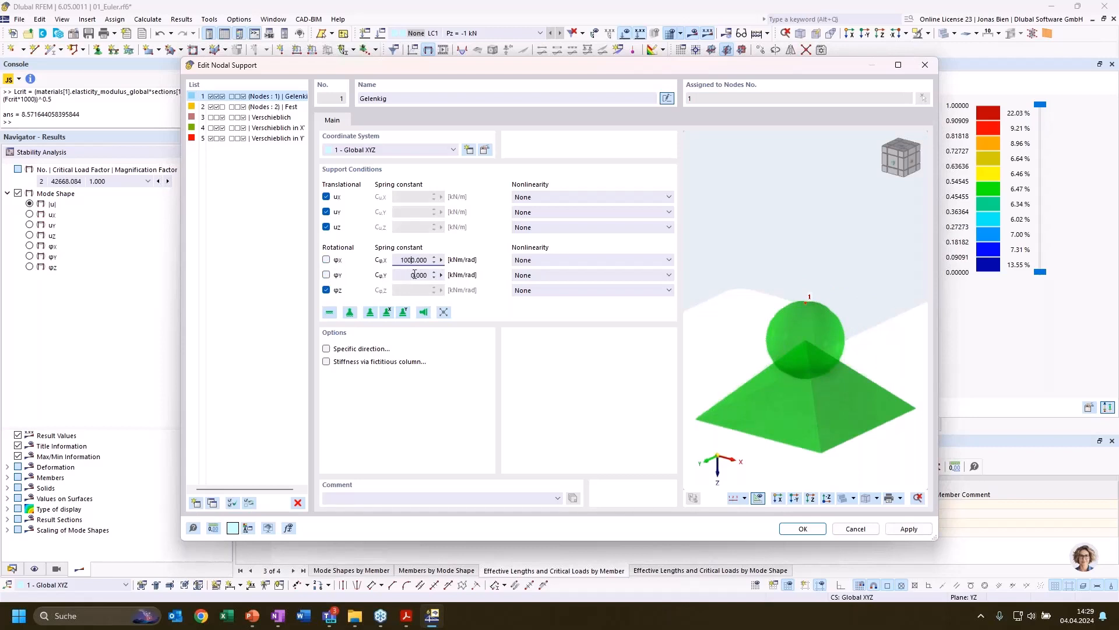
{"action": "left_click", "coordinate": [406, 274]}
{"action": "type", "text": "1000"}
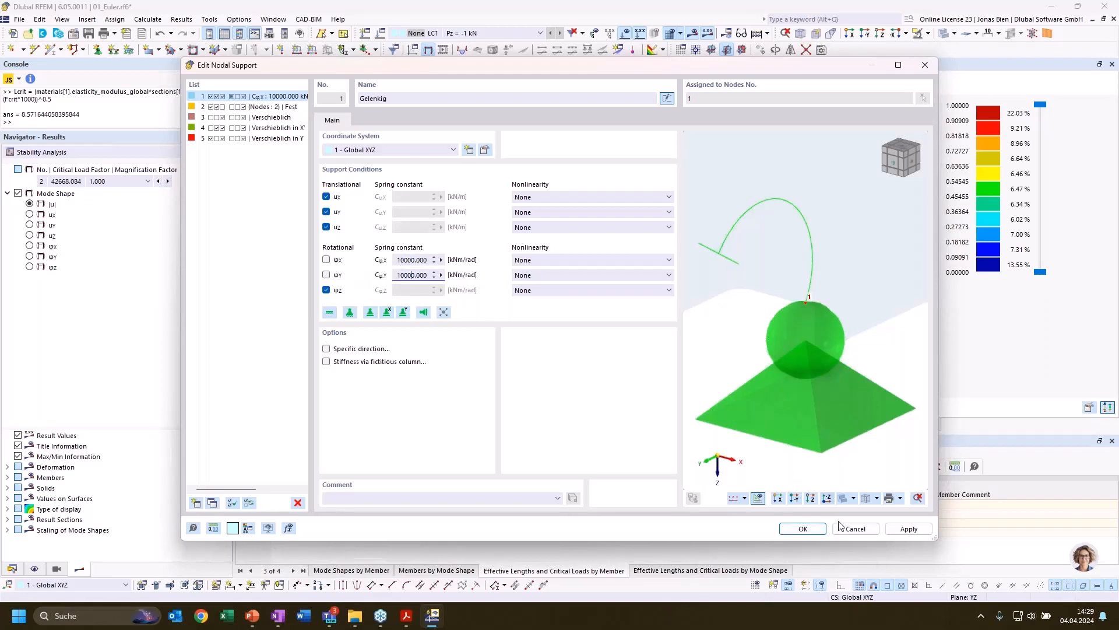
{"action": "left_click", "coordinate": [812, 531]}
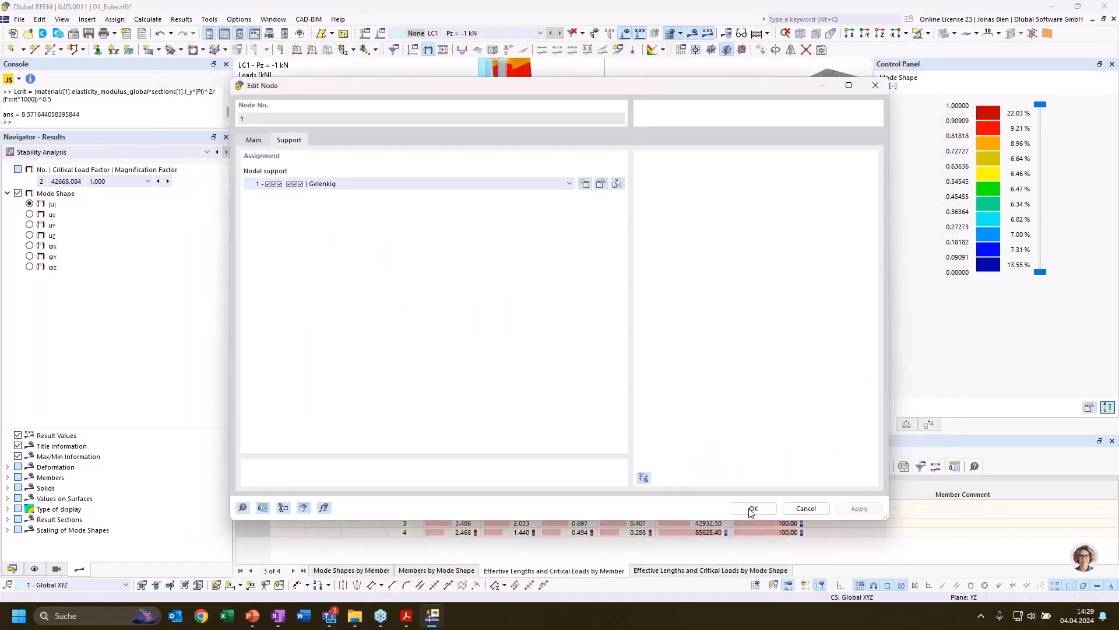
{"action": "left_click", "coordinate": [754, 508]}
Recalculate the model with the rotational springs, ignoring the steel design plausibility warning.
{"action": "scroll", "coordinate": [845, 307], "scroll_direction": "down", "scroll_amount": 2}
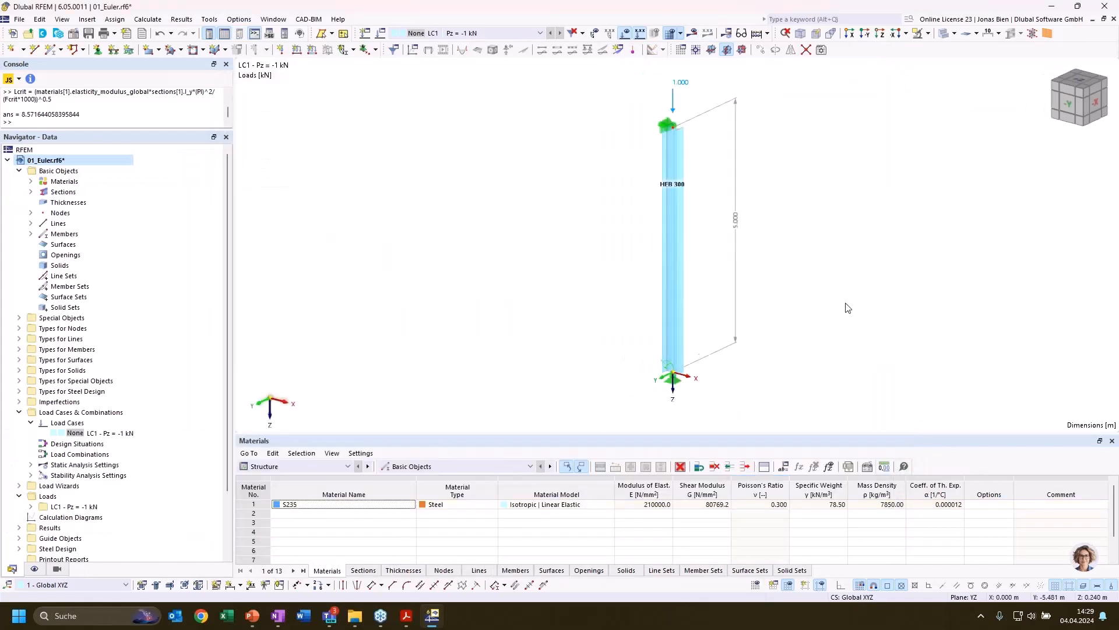
{"action": "middle_click_drag", "start_coordinate": [770, 308], "coordinate": [719, 308]}
{"action": "left_click", "coordinate": [152, 19]}
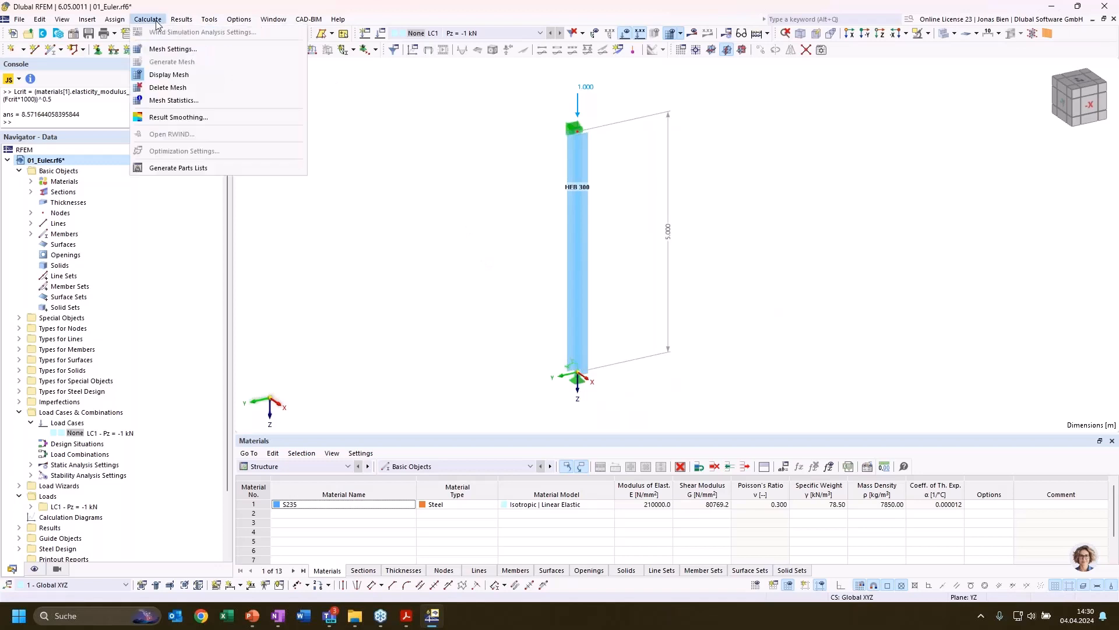
{"action": "left_click", "coordinate": [180, 50]}
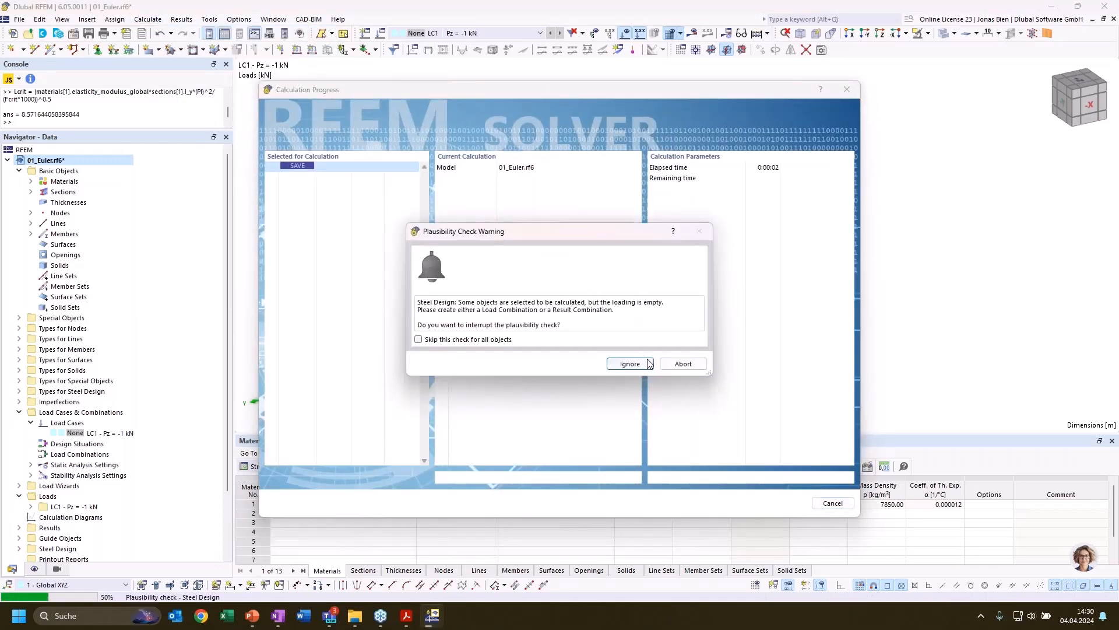
{"action": "left_click", "coordinate": [647, 364]}
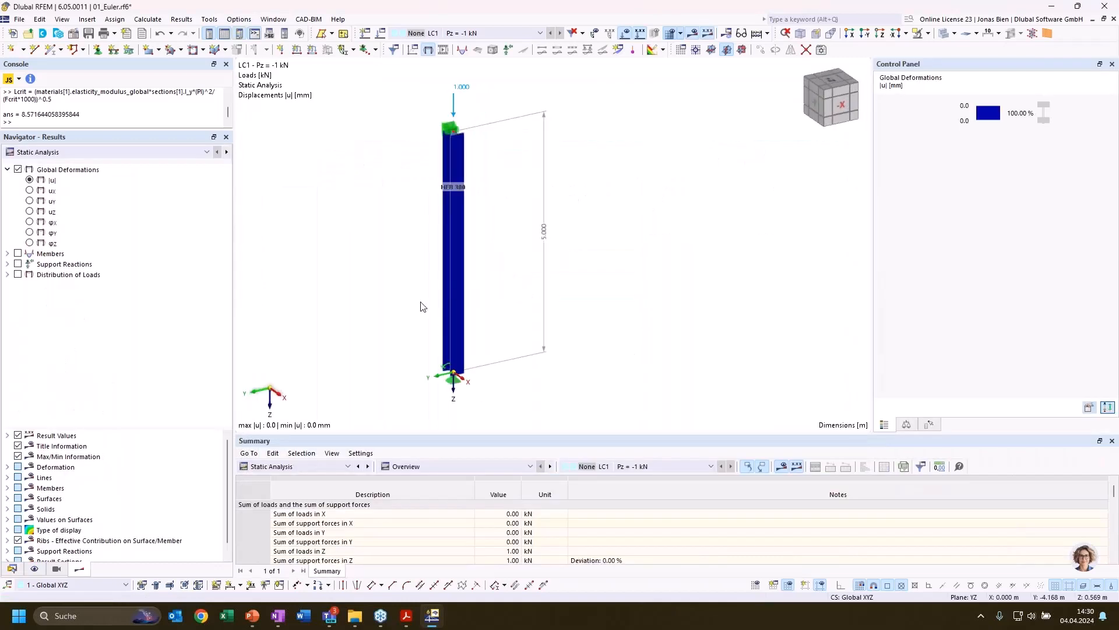
Show the stability results for the spring-supported column as effective lengths and critical loads by member.
{"action": "left_click", "coordinate": [90, 152]}
{"action": "left_click", "coordinate": [84, 175]}
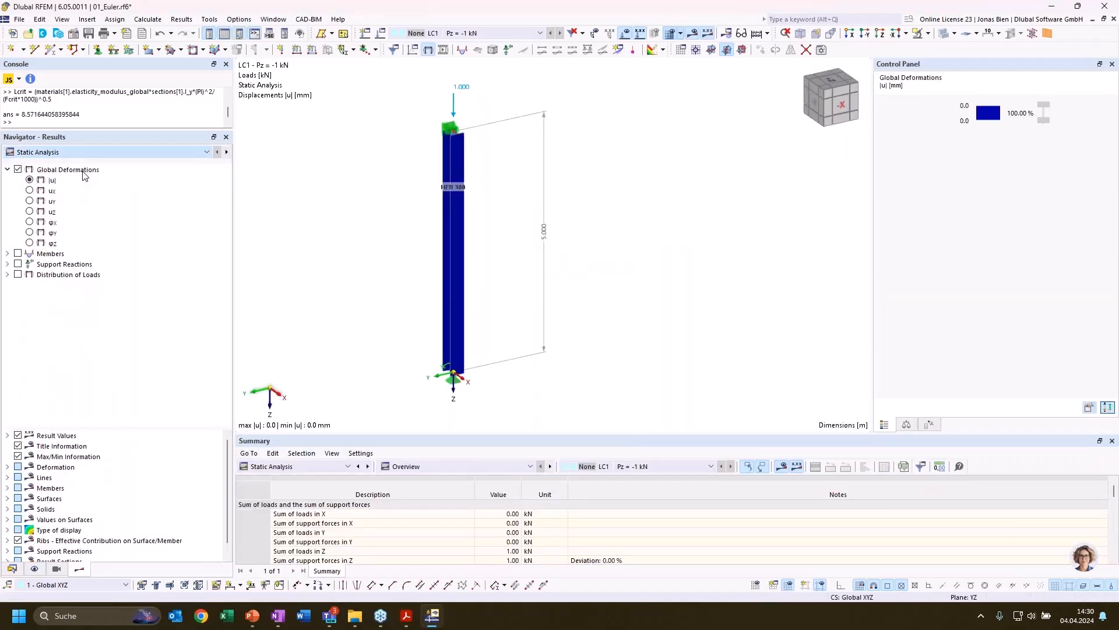
{"action": "left_click", "coordinate": [466, 467]}
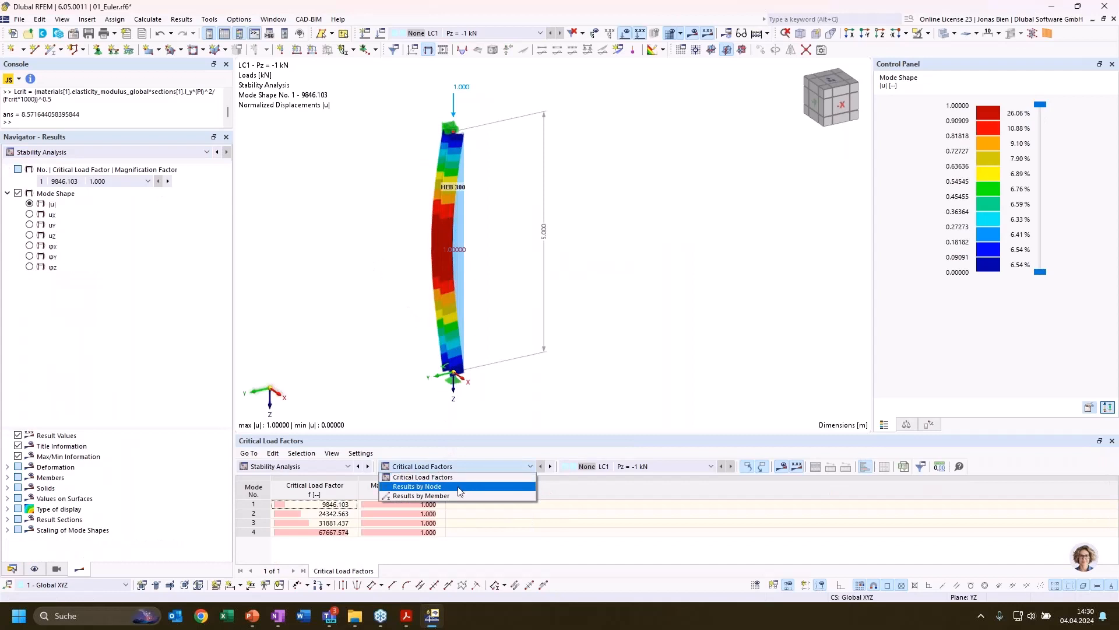
{"action": "left_click", "coordinate": [460, 488]}
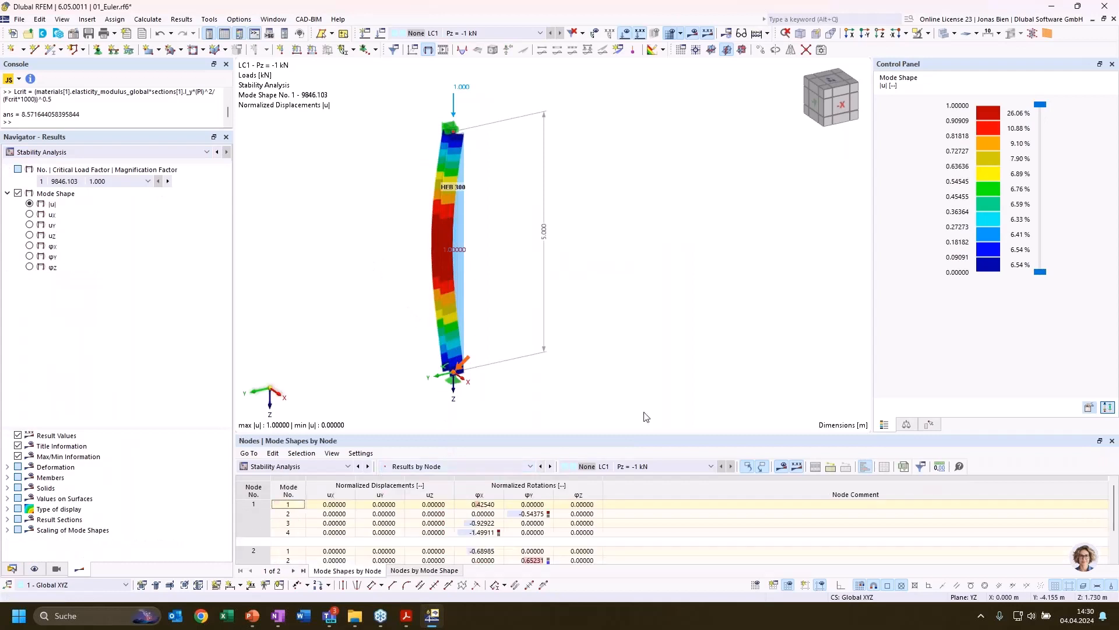
{"action": "left_click", "coordinate": [460, 470]}
{"action": "left_click", "coordinate": [449, 493]}
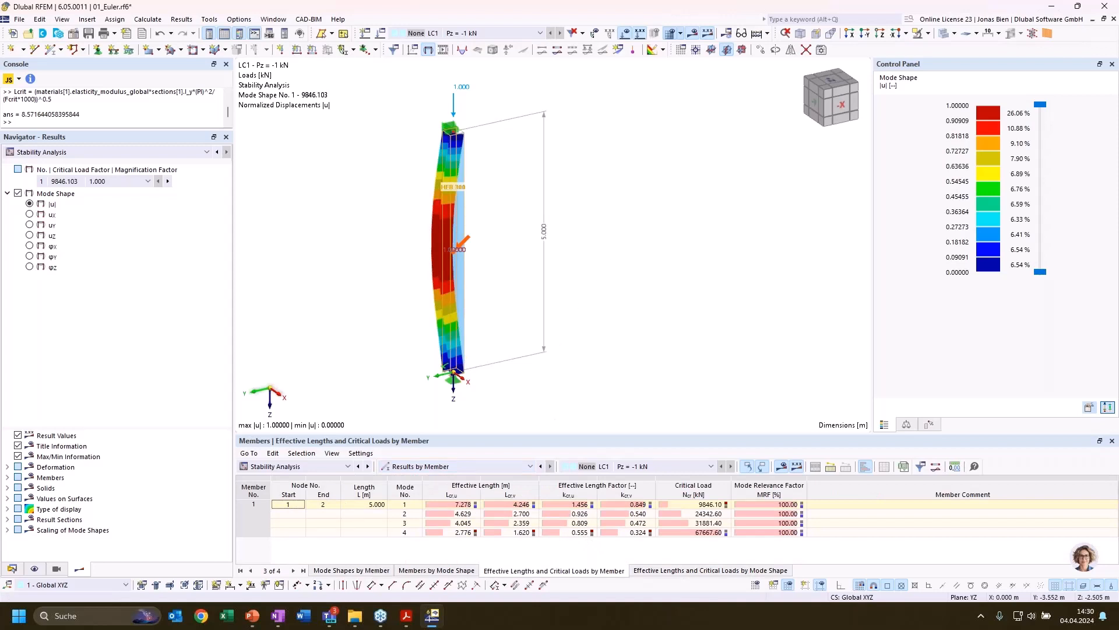
Compare the effective length factors k cr,v of mode 1 and k cr,u of mode 2 with their mode shapes.
{"action": "mouse_move", "coordinate": [618, 225]}
{"action": "middle_mouse_down", "text": "ctrl"}
{"action": "mouse_move", "coordinate": [595, 219]}
{"action": "mouse_move", "coordinate": [632, 228]}
{"action": "middle_mouse_up", "text": "ctrl"}
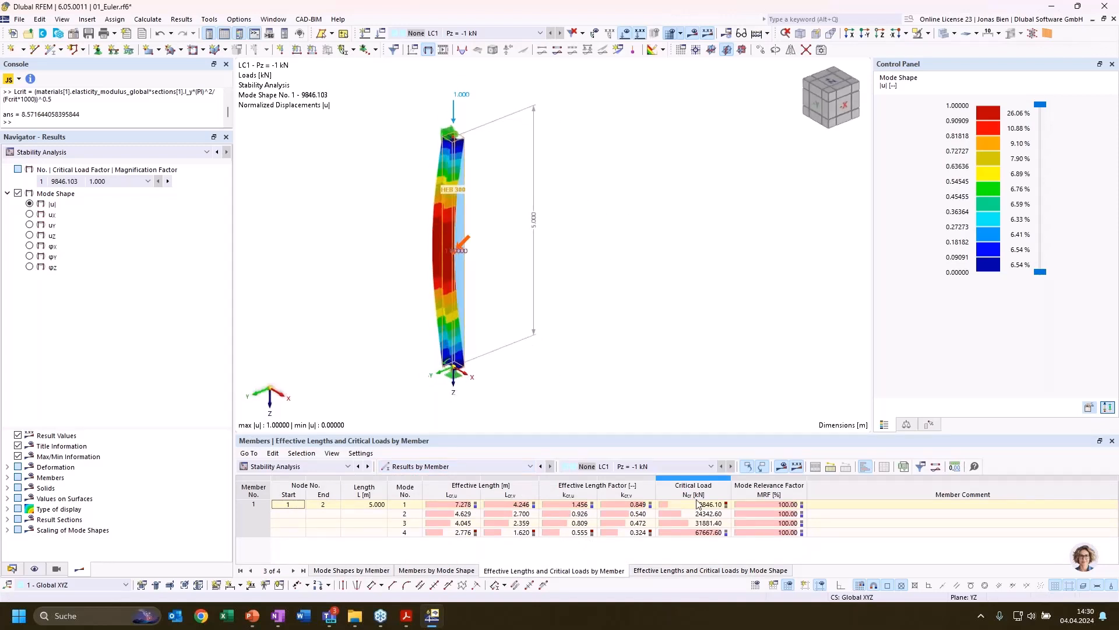
{"action": "left_click", "coordinate": [638, 505]}
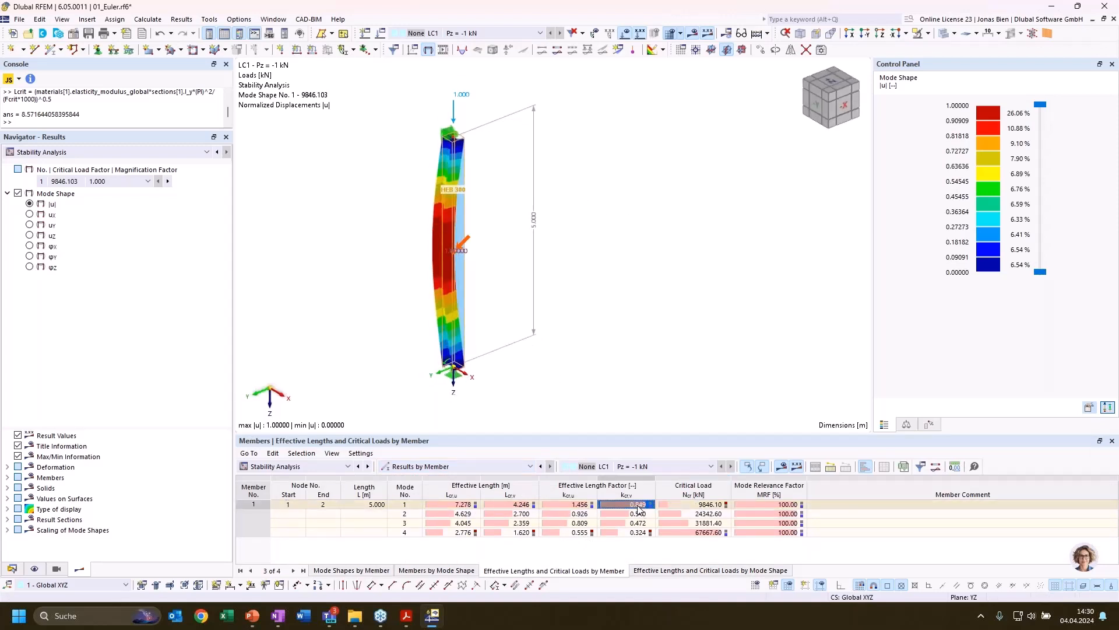
{"action": "left_click", "coordinate": [585, 515]}
{"action": "left_click", "coordinate": [581, 506]}
{"action": "left_click", "coordinate": [572, 516]}
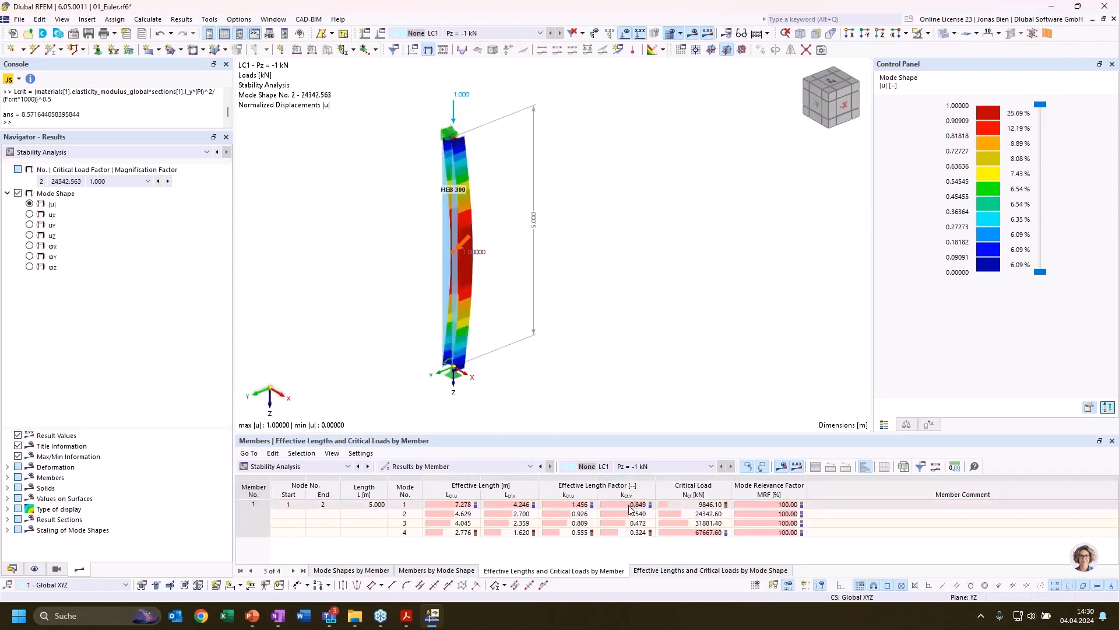
{"action": "left_click", "coordinate": [629, 505]}
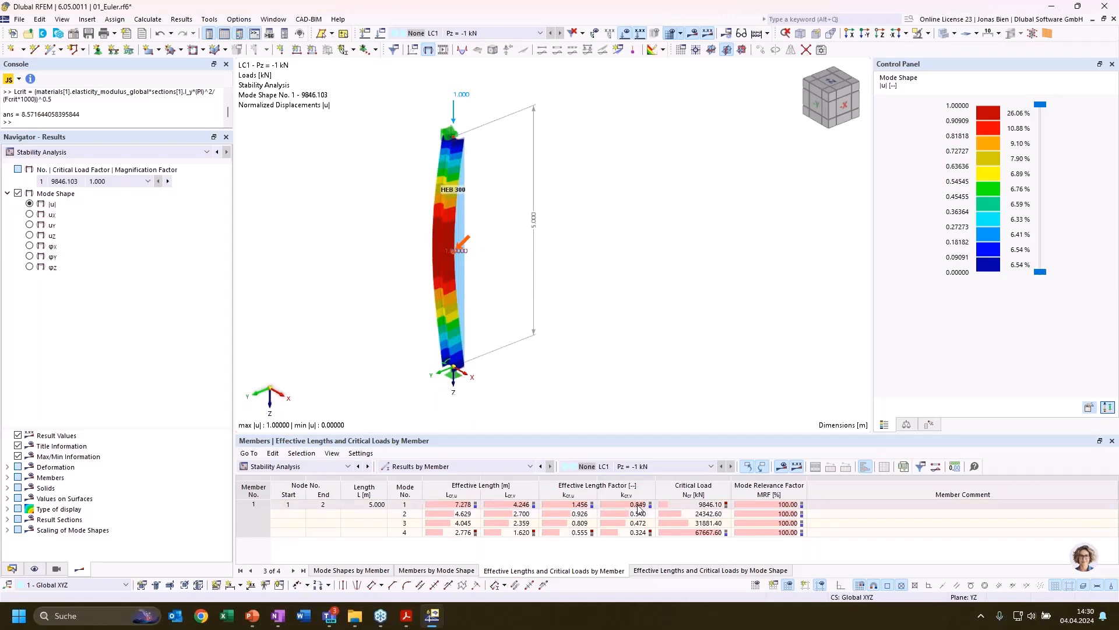
Set both rotational spring constants, about X and Y, of the column's base support to 0 kNm/rad.
{"action": "middle_click_drag", "start_coordinate": [614, 309], "coordinate": [601, 333], "text": "ctrl"}
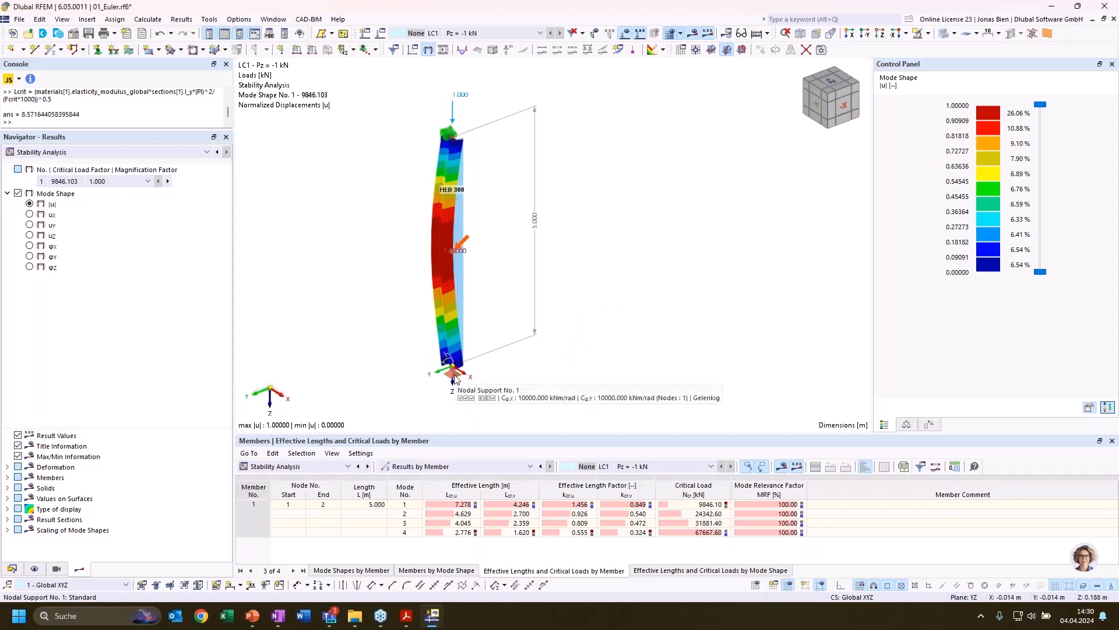
{"action": "double_click", "coordinate": [456, 380]}
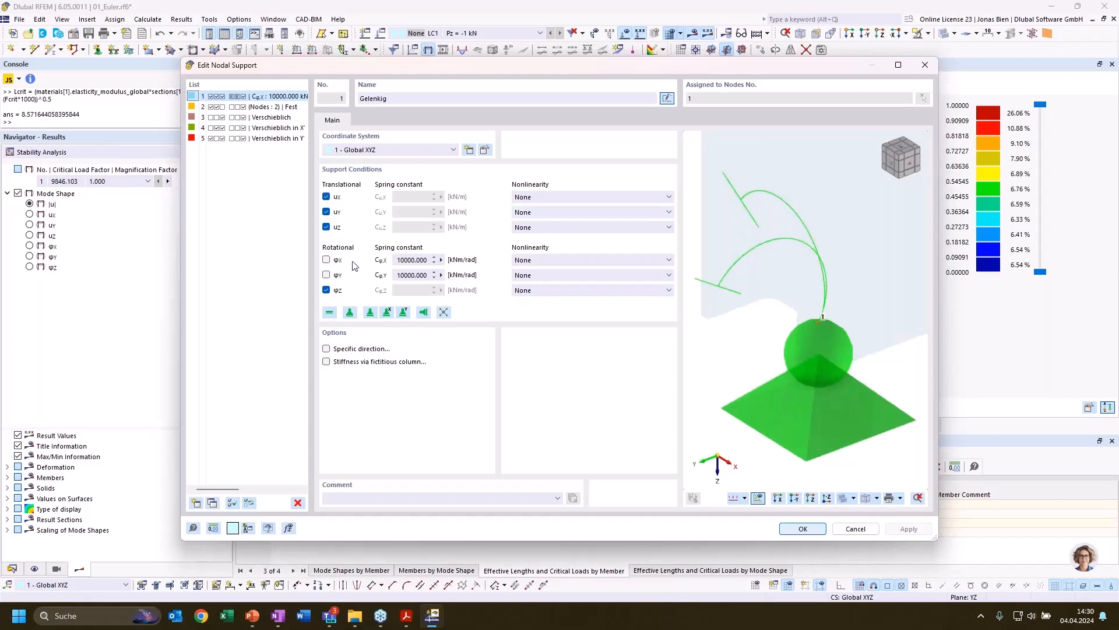
{"action": "left_click", "coordinate": [415, 274]}
{"action": "type", "text": "0"}
{"action": "left_click", "coordinate": [400, 260]}
{"action": "type", "text": "0"}
Assign the Stiffness Diagram nonlinearity to rotations φX and φY of the base support, reviewing the φX diagram before accepting.
{"action": "left_click", "coordinate": [540, 260]}
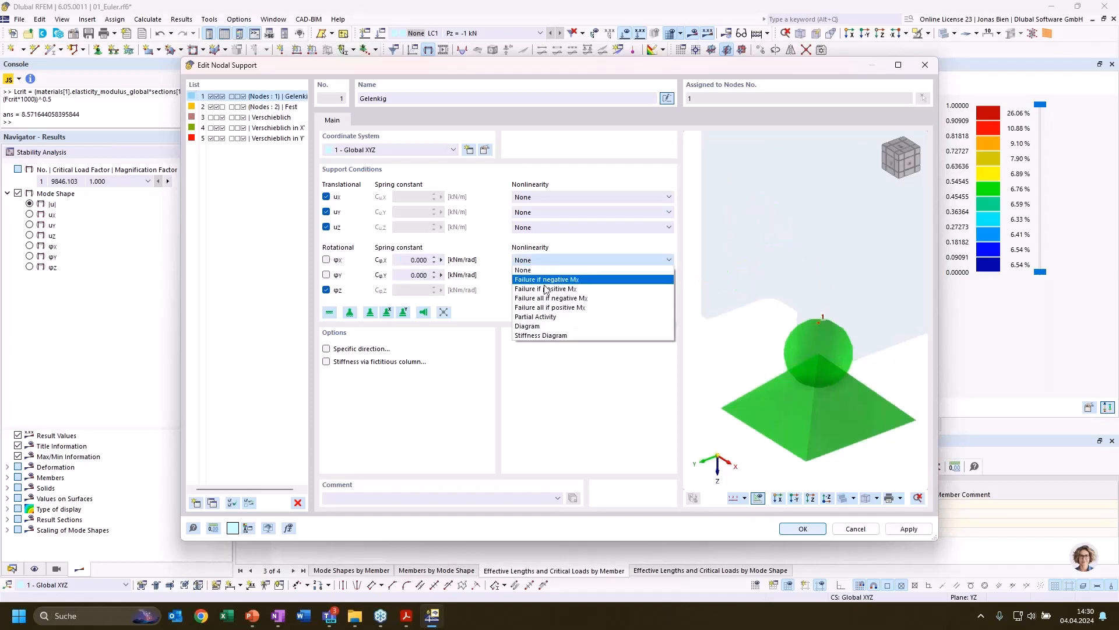
{"action": "left_click", "coordinate": [541, 335]}
{"action": "left_click", "coordinate": [542, 276]}
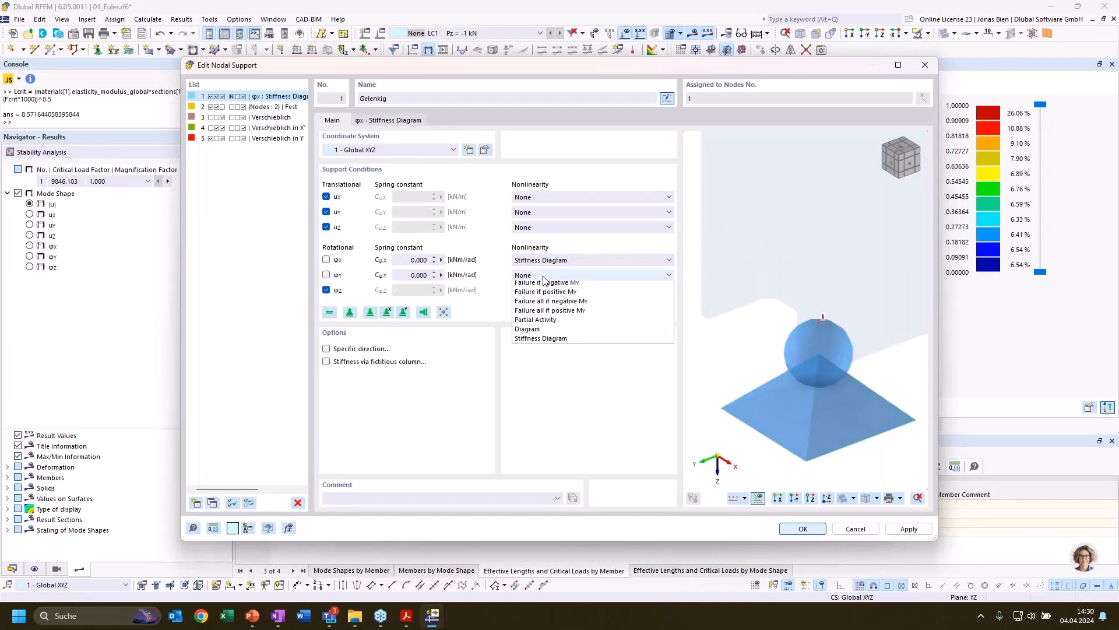
{"action": "left_click", "coordinate": [538, 351]}
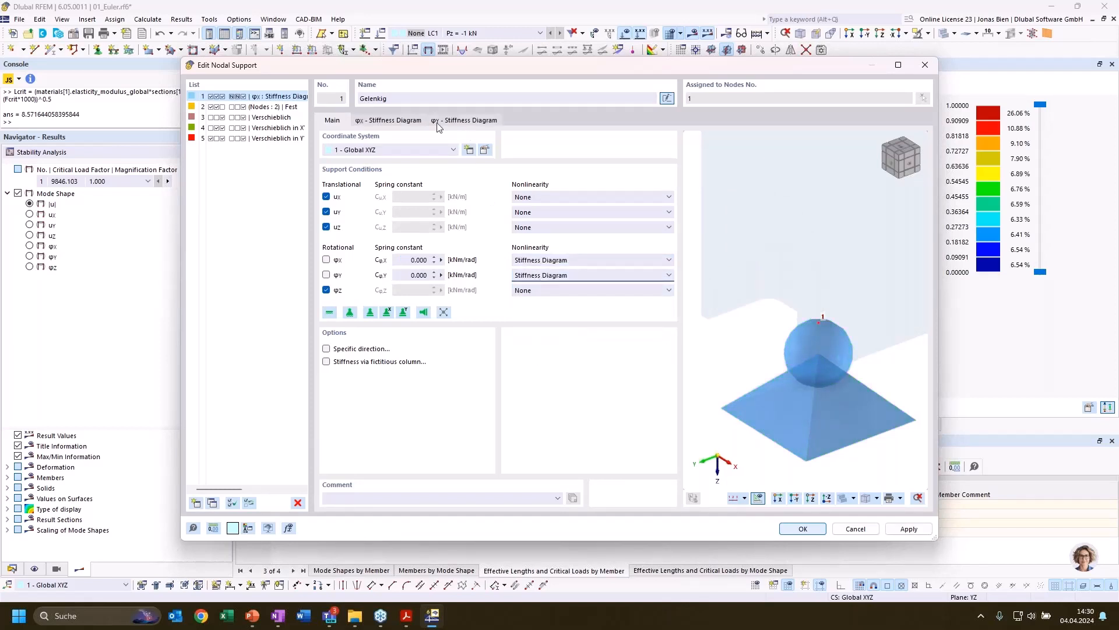
{"action": "left_click", "coordinate": [402, 121]}
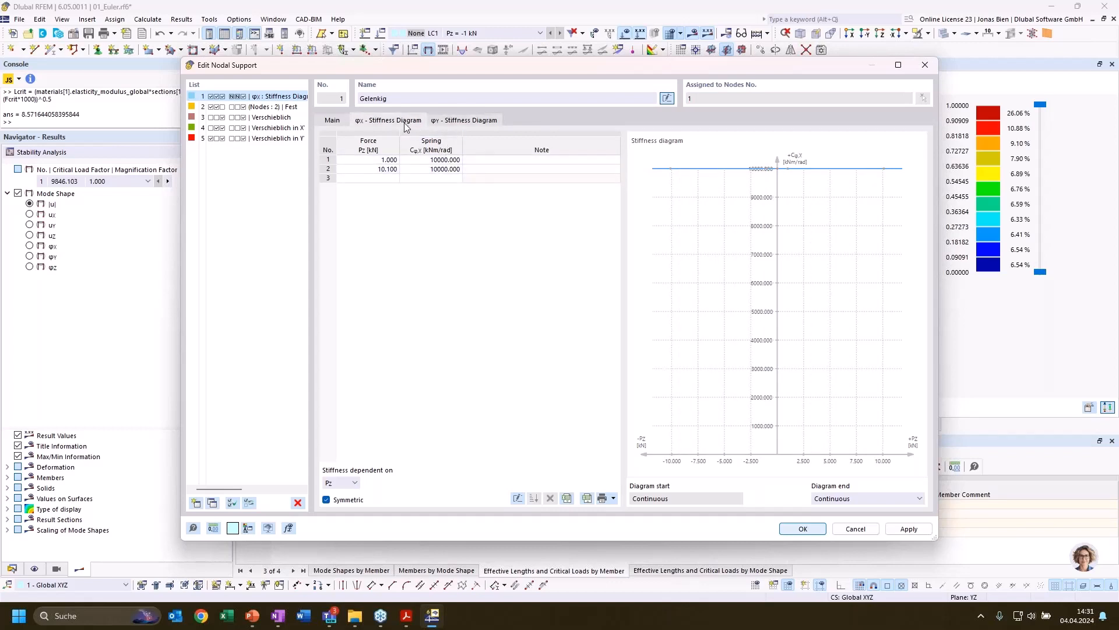
{"action": "left_click", "coordinate": [332, 121]}
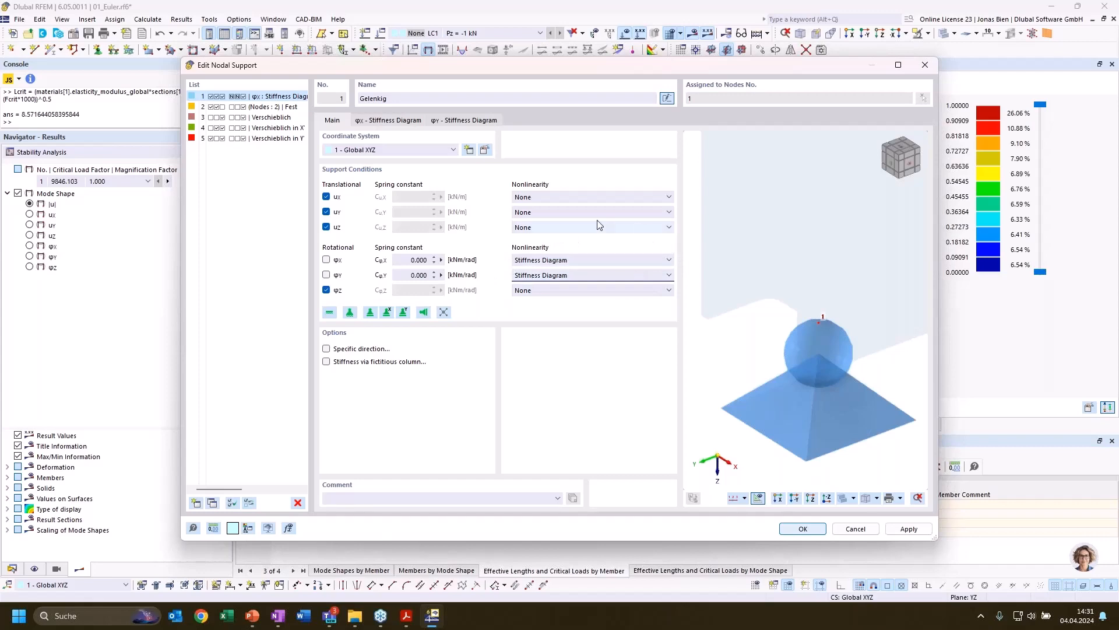
{"action": "left_click", "coordinate": [803, 529]}
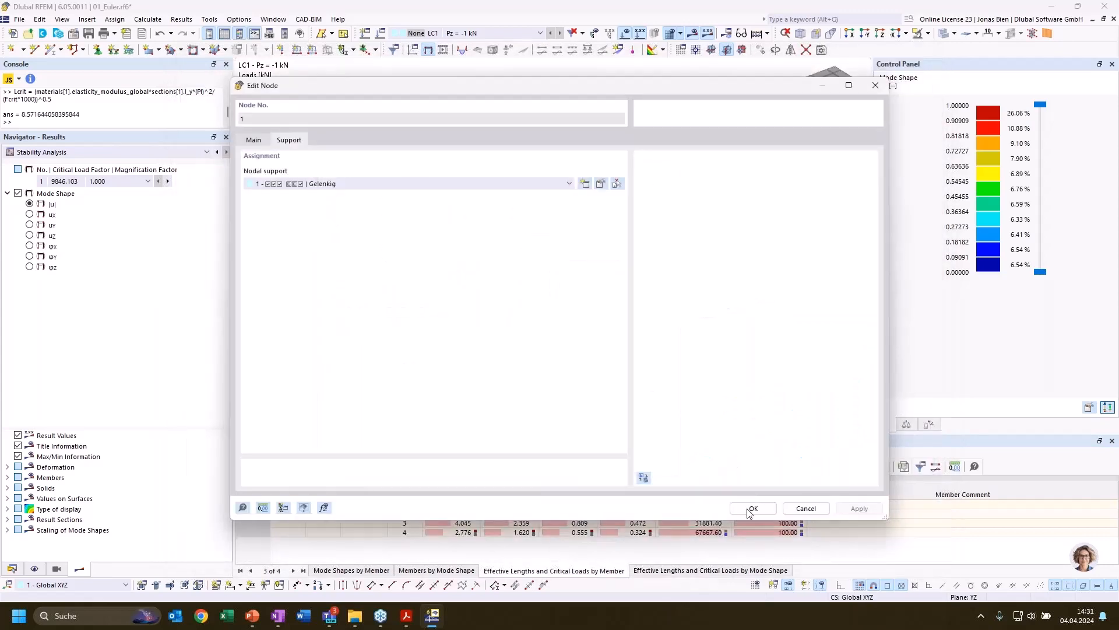
{"action": "left_click", "coordinate": [750, 507]}
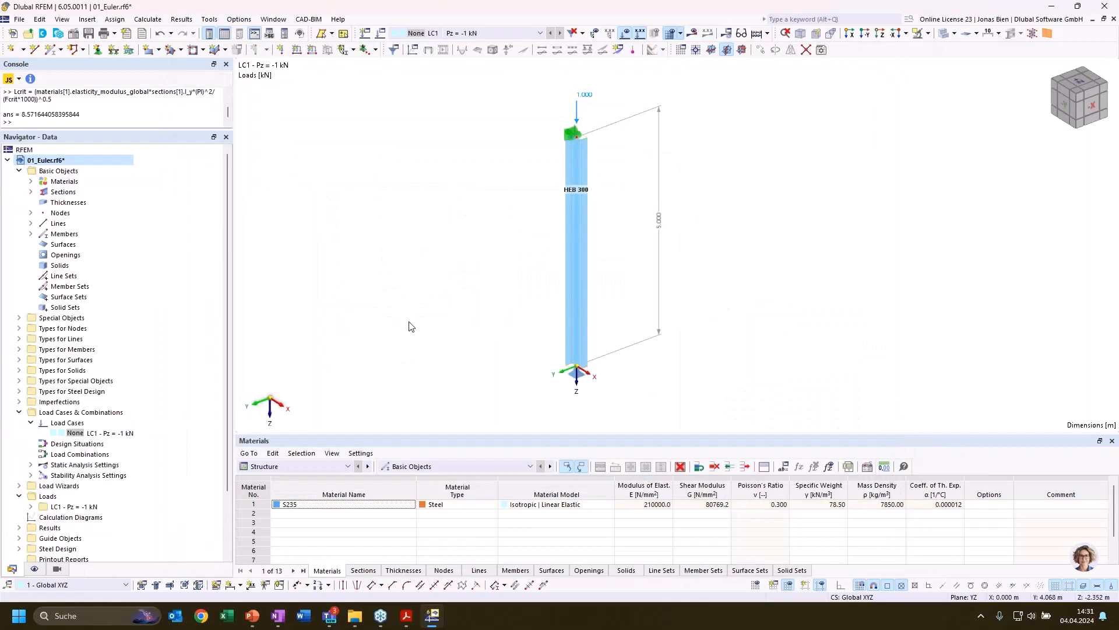
Recalculate the model with the stiffness diagrams on the base support, ignoring the steel design plausibility warning.
{"action": "left_click", "coordinate": [148, 19]}
{"action": "left_click", "coordinate": [169, 46]}
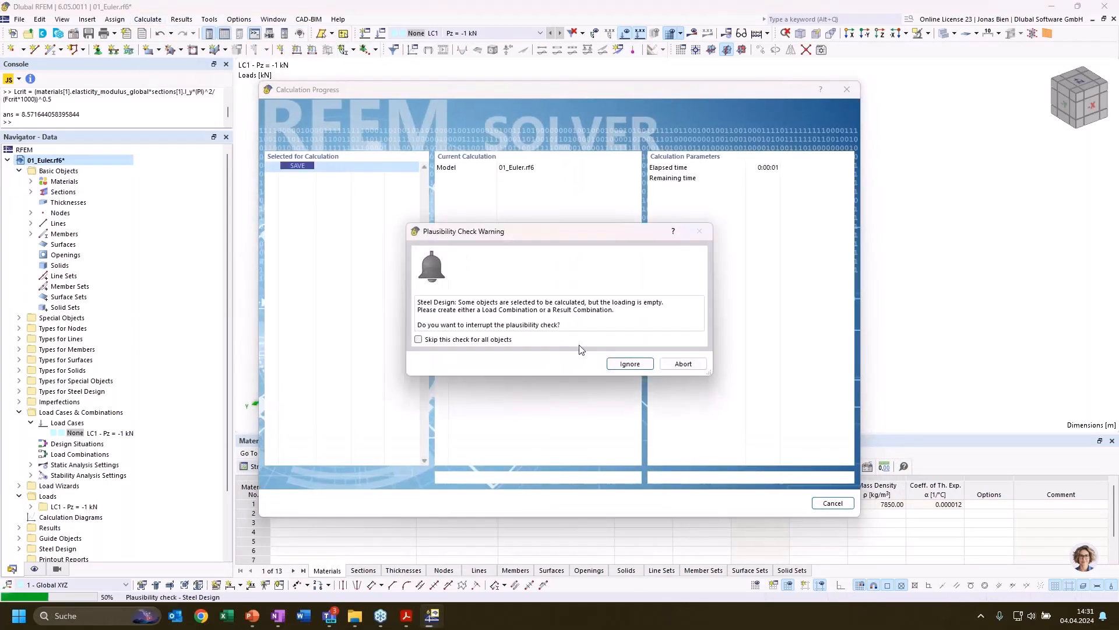
{"action": "left_click", "coordinate": [628, 362]}
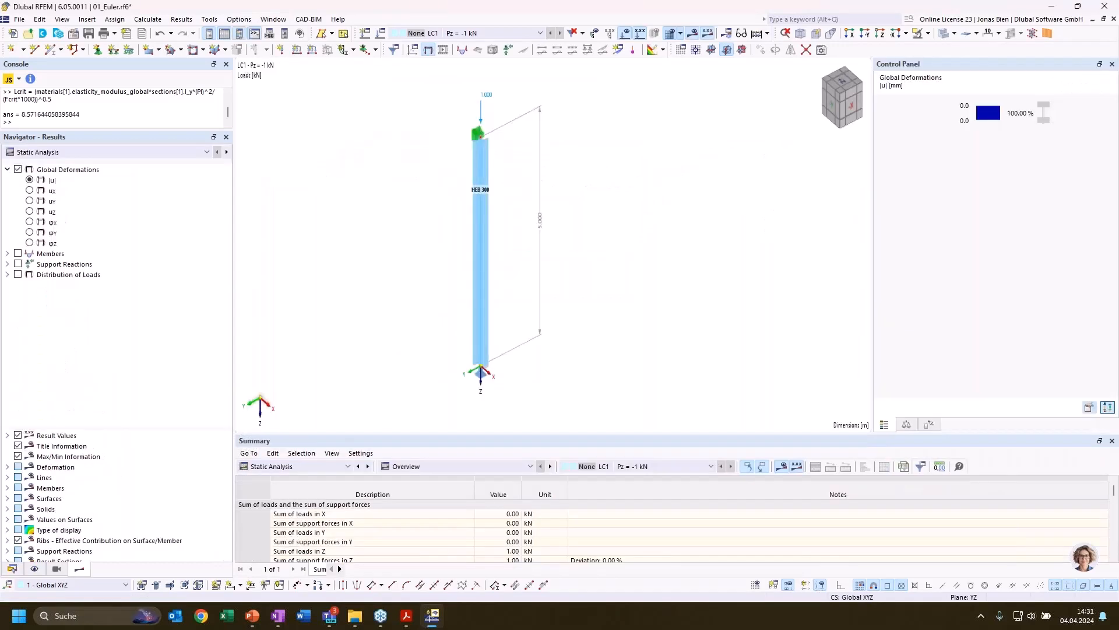
Show the stability analysis results for the recalculated column as effective lengths and critical loads by member.
{"action": "left_click", "coordinate": [329, 465]}
{"action": "left_click", "coordinate": [179, 242]}
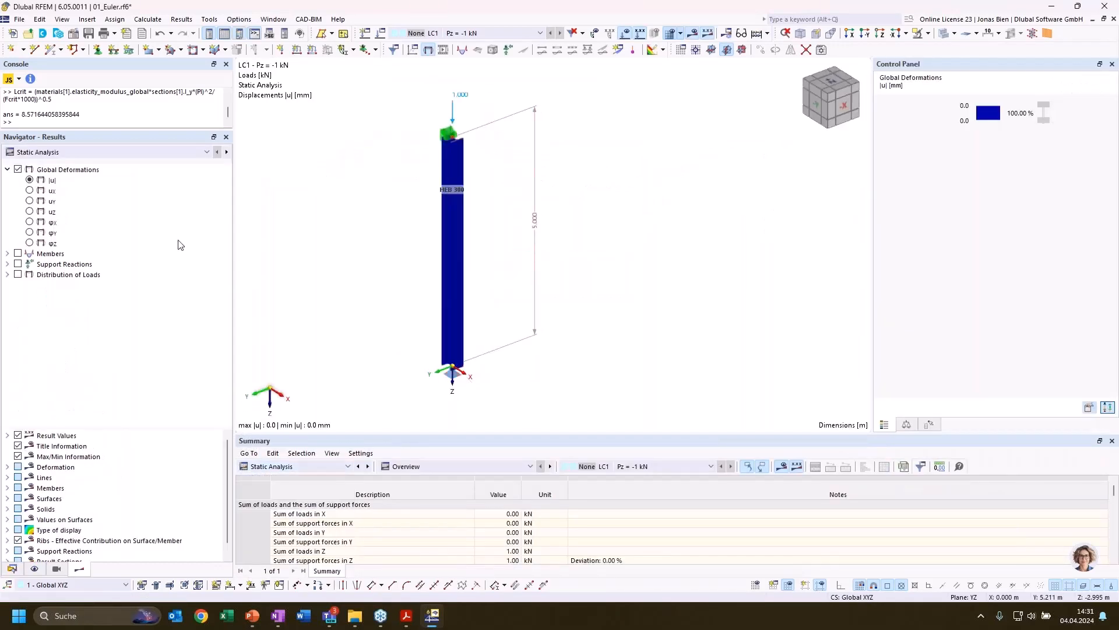
{"action": "left_click", "coordinate": [326, 466]}
{"action": "left_click", "coordinate": [274, 550]}
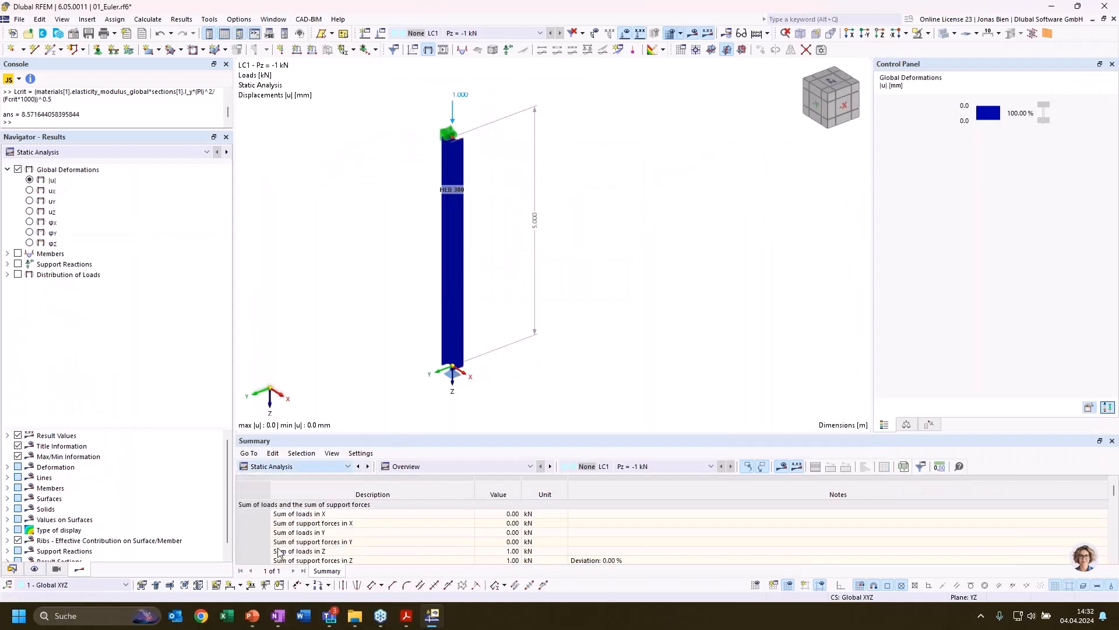
{"action": "middle_click_drag", "start_coordinate": [574, 315], "coordinate": [519, 282], "text": "ctrl"}
{"action": "left_click", "coordinate": [506, 505]}
{"action": "key", "text": "Escape"}
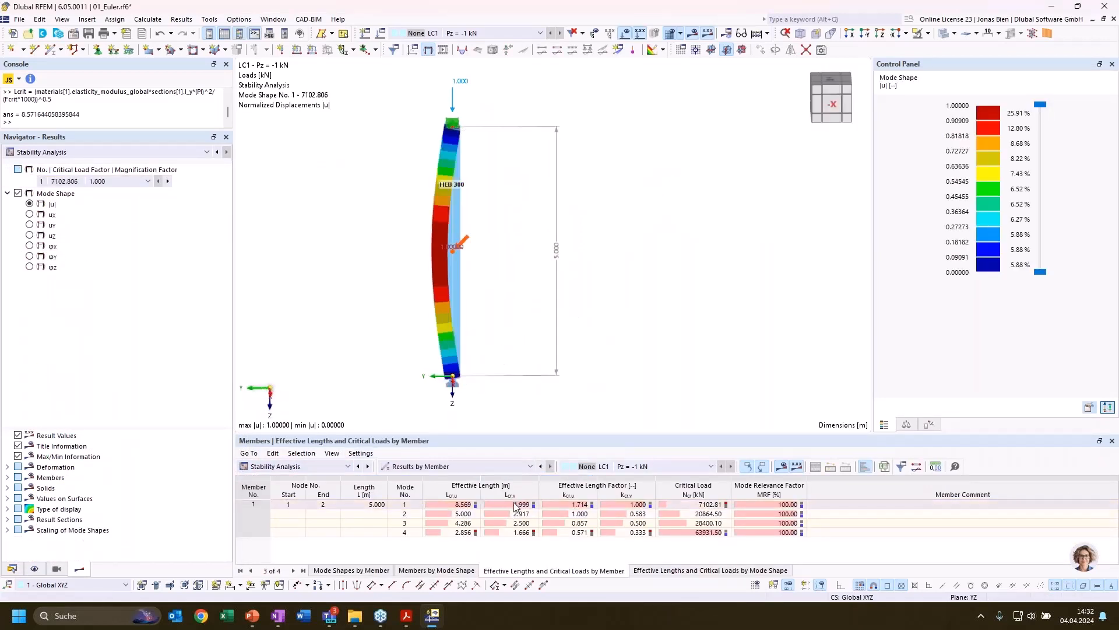
Examine the first mode shape at the column base and check the base support's conditions without changing them.
{"action": "middle_click_drag", "start_coordinate": [579, 329], "coordinate": [561, 330], "text": "ctrl"}
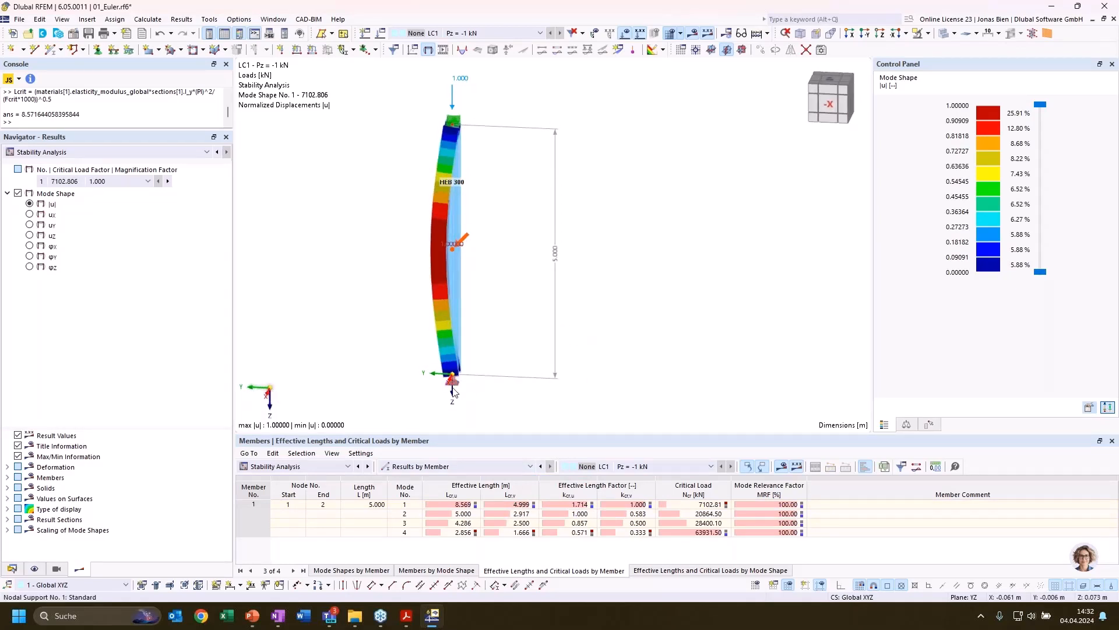
{"action": "middle_click_drag", "start_coordinate": [472, 381], "coordinate": [466, 380], "text": "ctrl"}
{"action": "scroll", "coordinate": [461, 379], "scroll_direction": "up", "scroll_amount": 3}
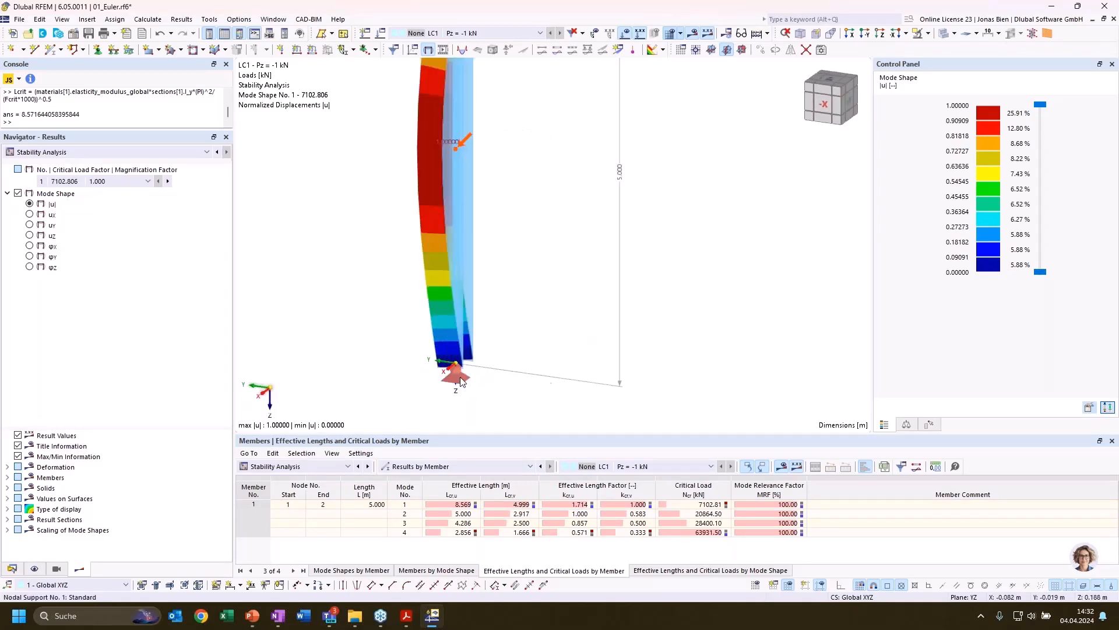
{"action": "scroll", "coordinate": [460, 378], "scroll_direction": "down", "scroll_amount": 3}
{"action": "middle_click_drag", "start_coordinate": [538, 324], "coordinate": [551, 320], "text": "ctrl"}
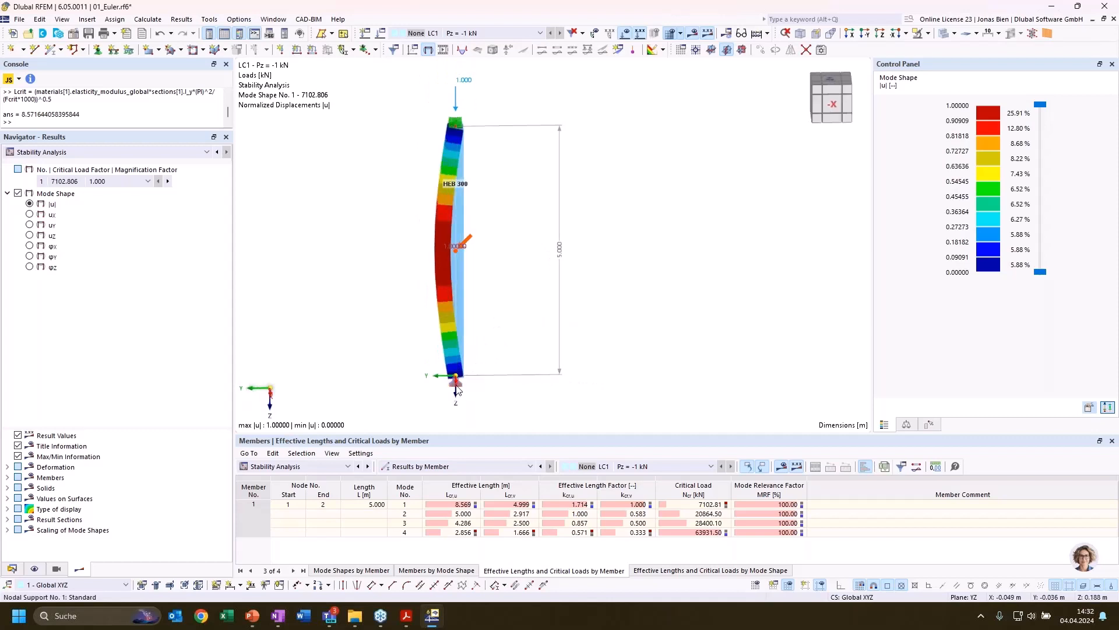
{"action": "double_click", "coordinate": [458, 384]}
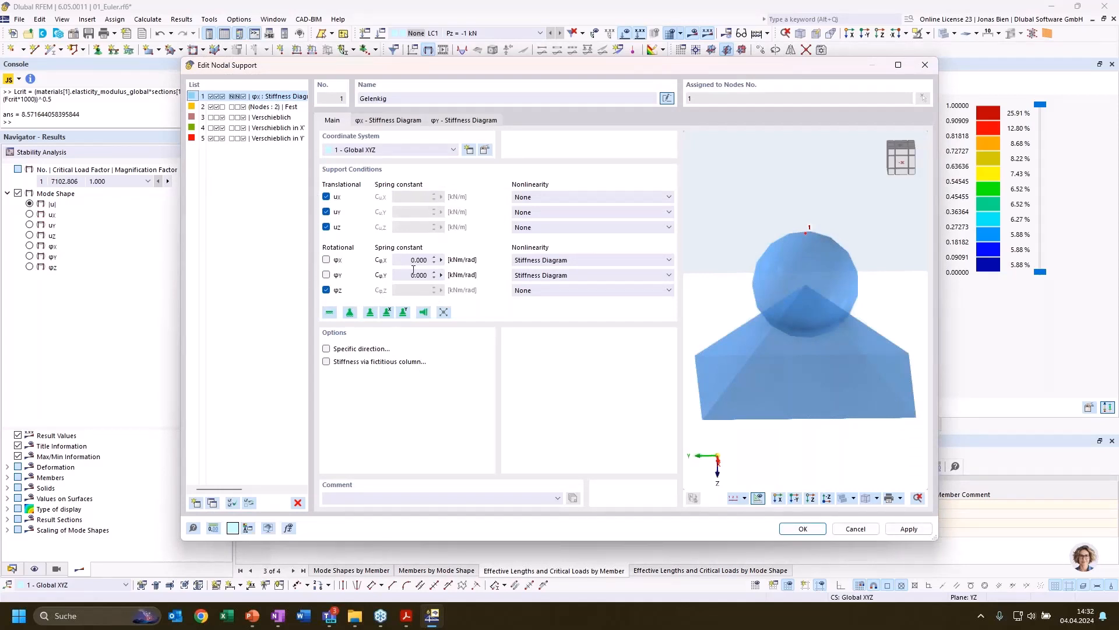
{"action": "left_click", "coordinate": [860, 530]}
{"action": "left_click", "coordinate": [805, 507]}
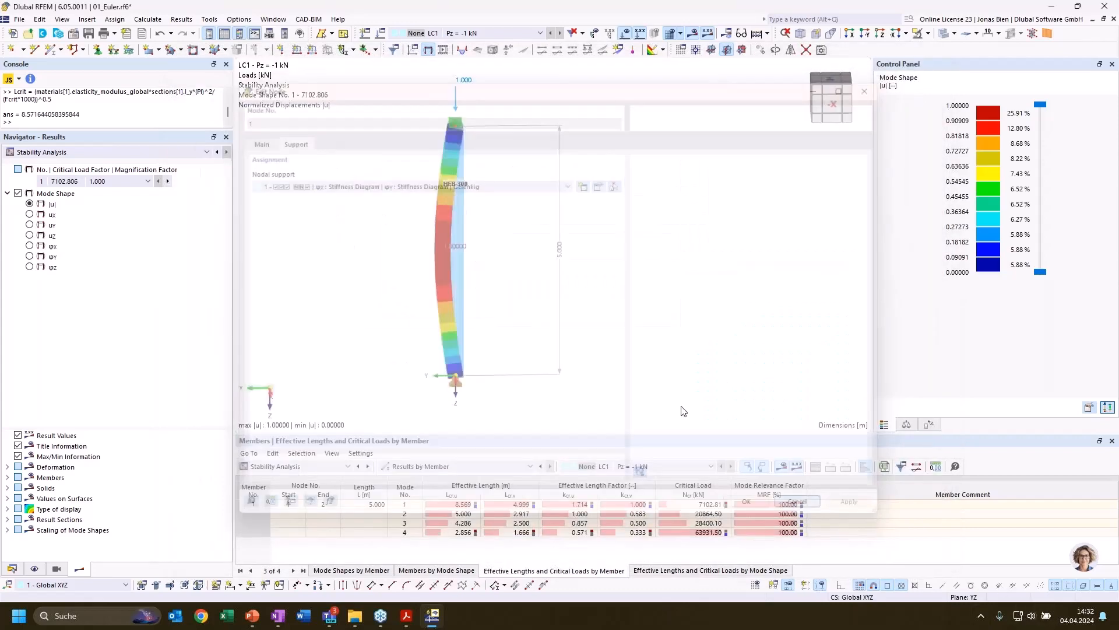
{"action": "middle_click_drag", "start_coordinate": [598, 287], "coordinate": [636, 289], "text": "ctrl"}
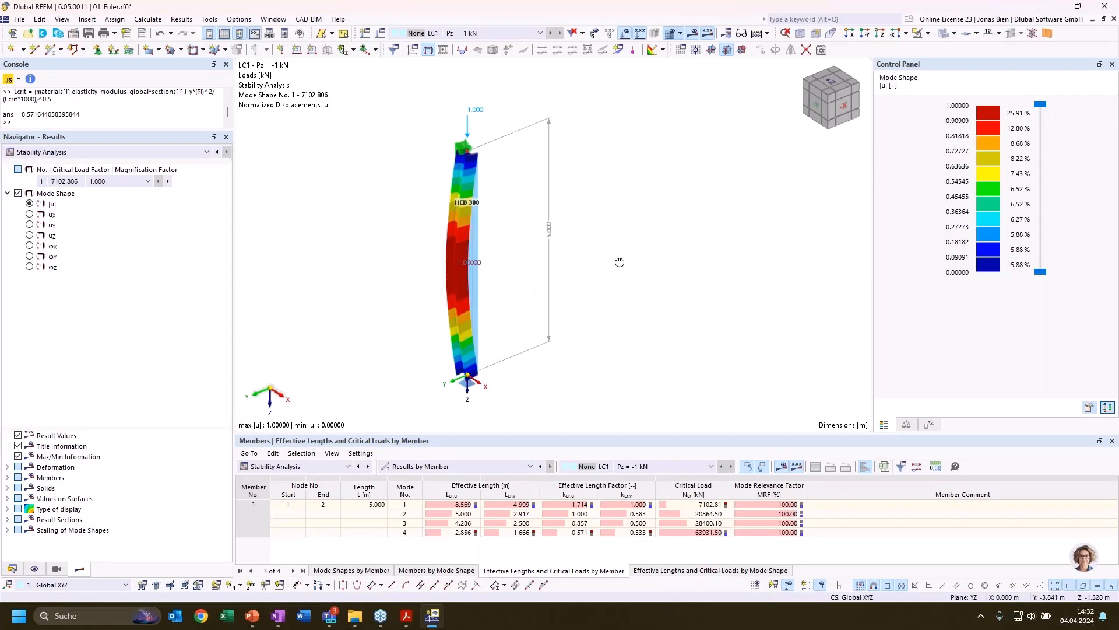
{"action": "middle_click_drag", "start_coordinate": [619, 262], "coordinate": [606, 284], "text": "ctrl"}
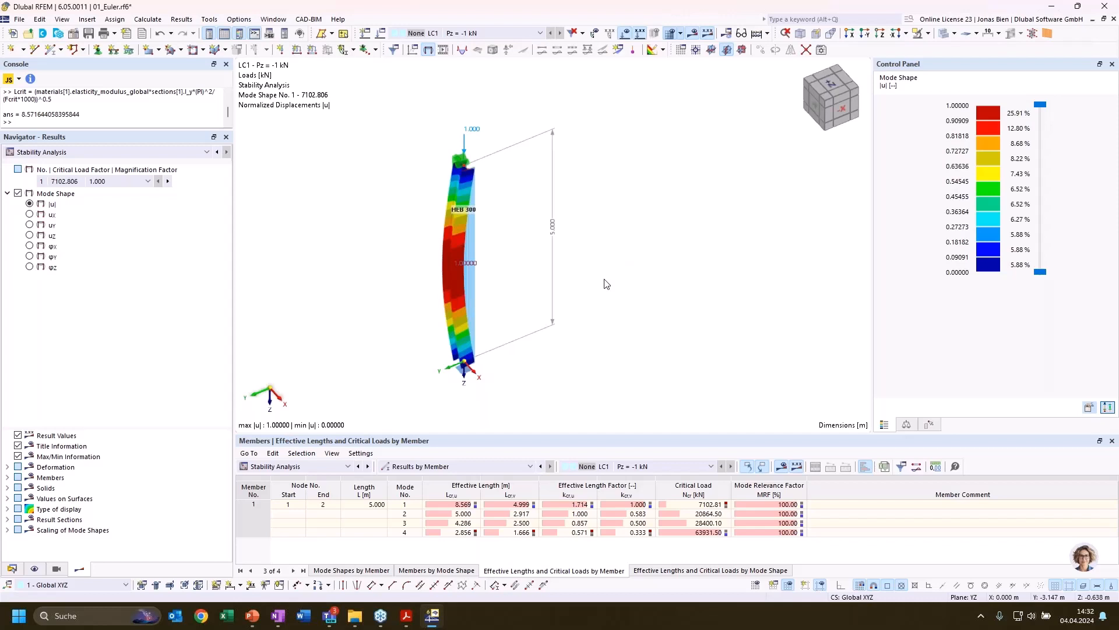
Show the static analysis results with the global deformations of the column.
{"action": "left_click", "coordinate": [121, 154]}
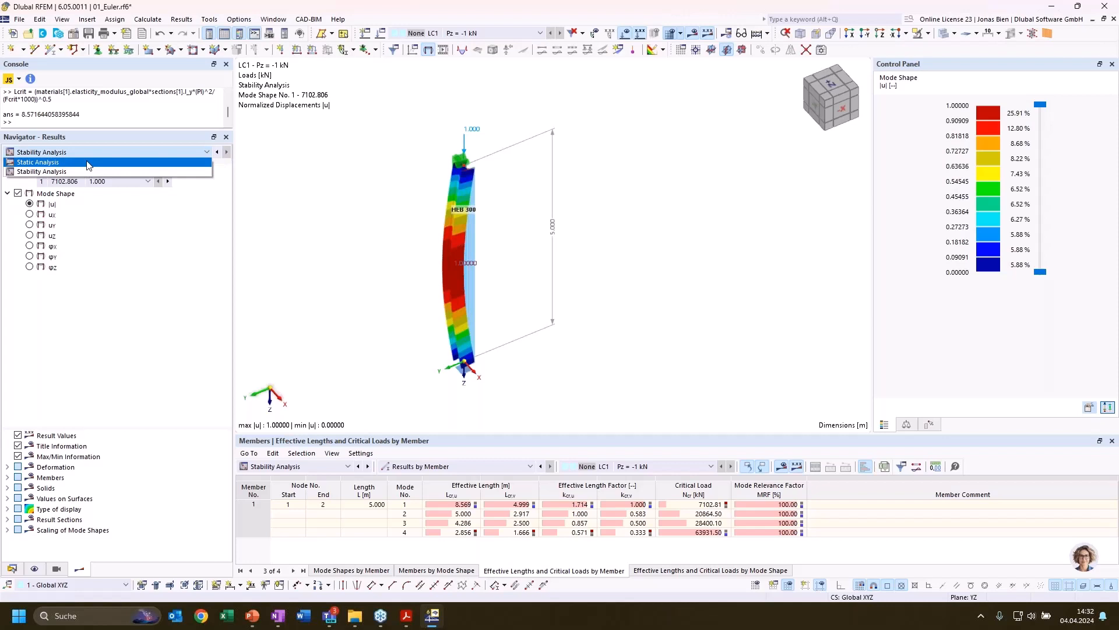
{"action": "left_click", "coordinate": [89, 165]}
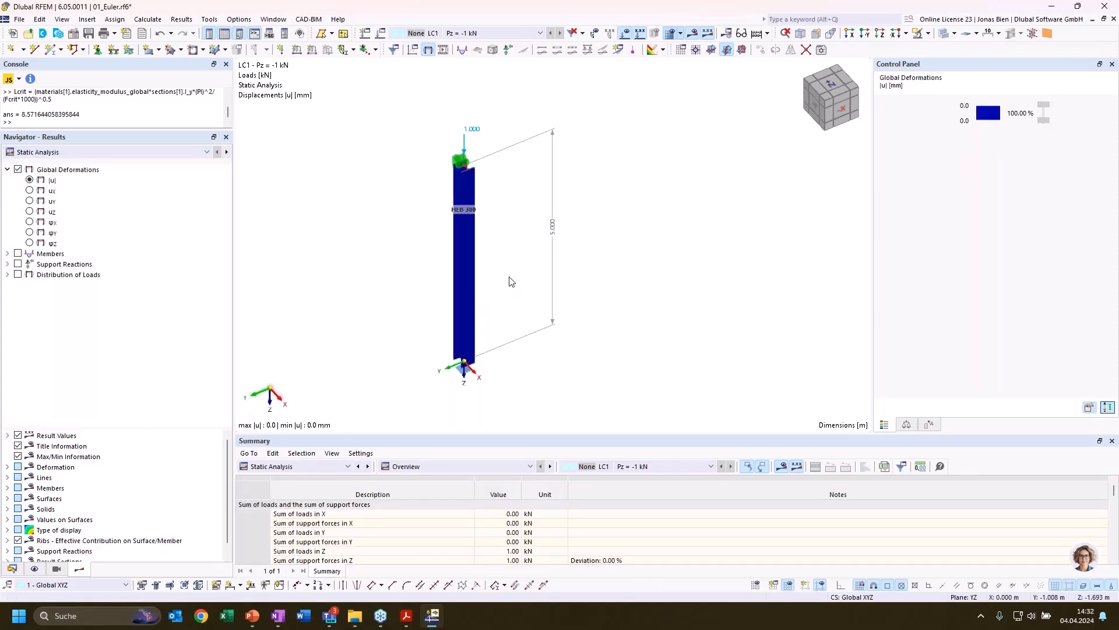
{"action": "left_click", "coordinate": [463, 275]}
{"action": "left_click", "coordinate": [178, 153]}
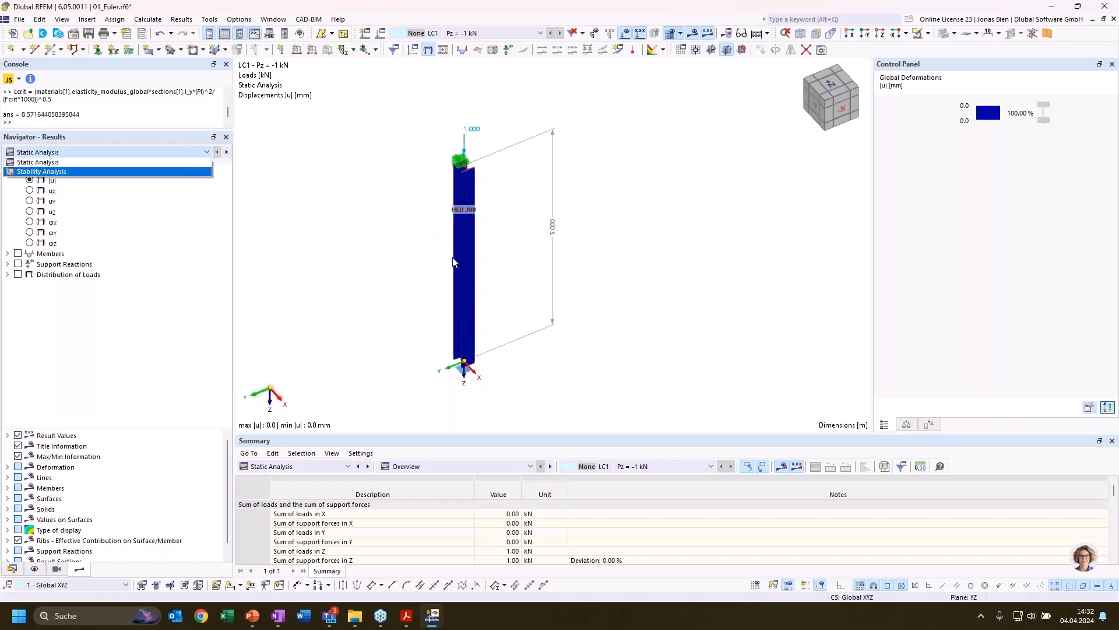
{"action": "left_click", "coordinate": [409, 277]}
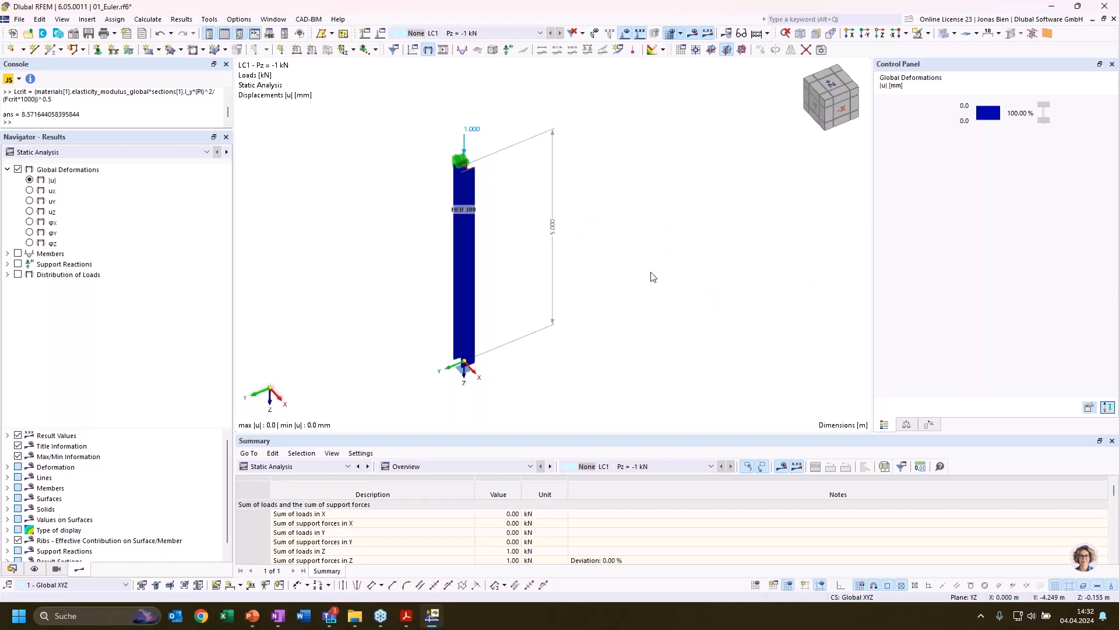
Set the nonlinearity of rotations φX and φY of the base support to None.
{"action": "middle_click_drag", "start_coordinate": [617, 267], "coordinate": [520, 248], "text": "ctrl"}
{"action": "middle_click_drag", "start_coordinate": [537, 309], "coordinate": [714, 315], "text": "ctrl"}
{"action": "double_click", "coordinate": [495, 387]}
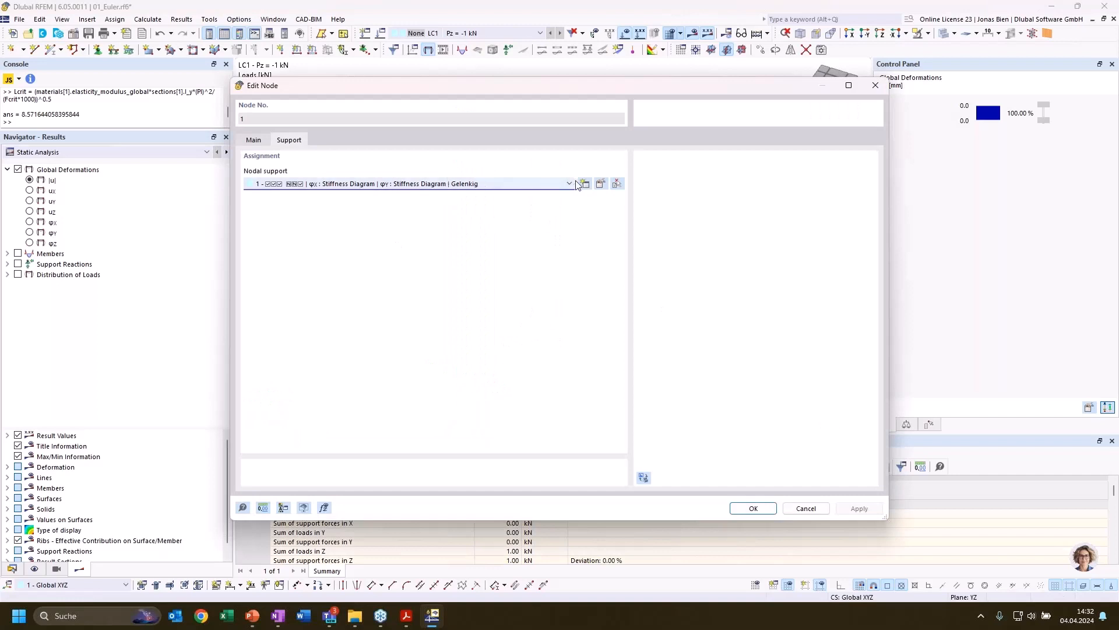
{"action": "left_click", "coordinate": [558, 184]}
{"action": "left_click", "coordinate": [558, 184]}
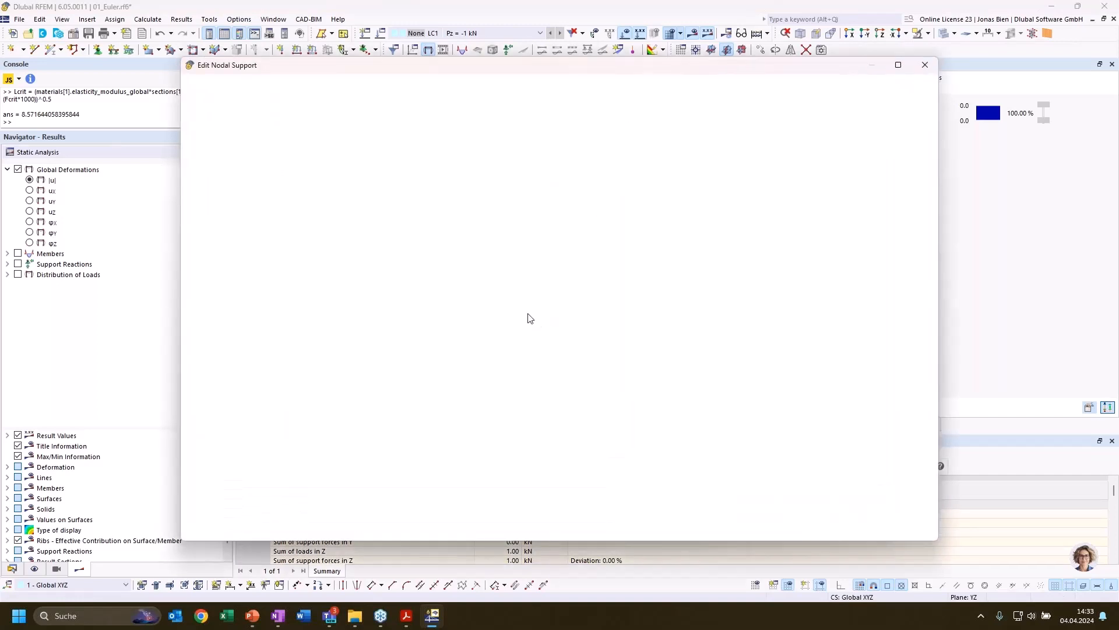
{"action": "left_click", "coordinate": [545, 260]}
{"action": "left_click", "coordinate": [539, 269]}
{"action": "left_click", "coordinate": [545, 275]}
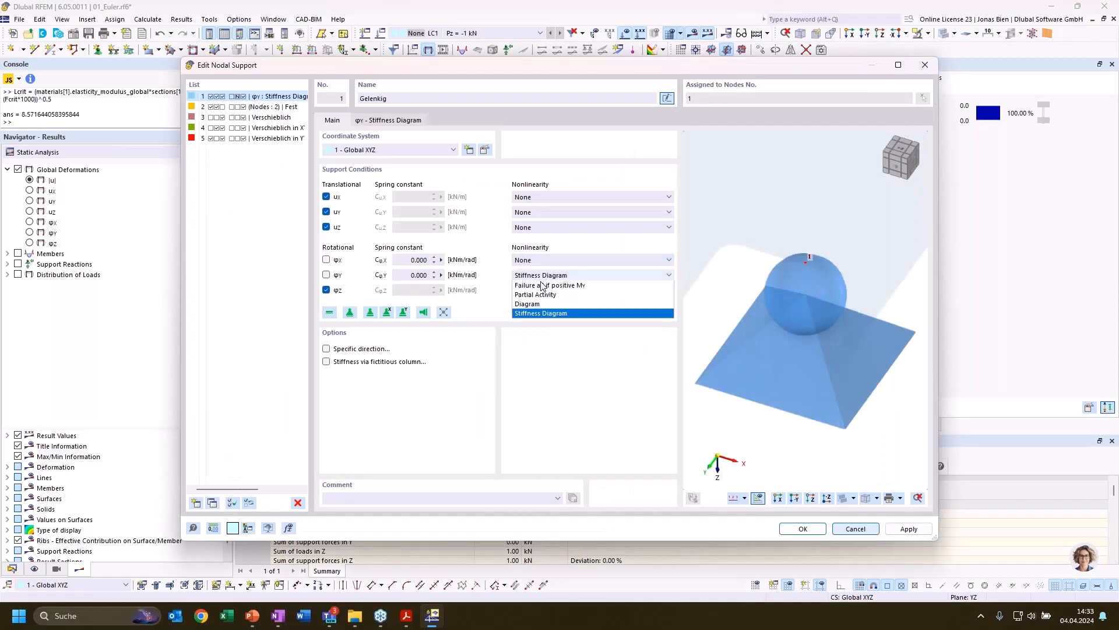
{"action": "left_click", "coordinate": [536, 284]}
{"action": "left_click", "coordinate": [803, 529]}
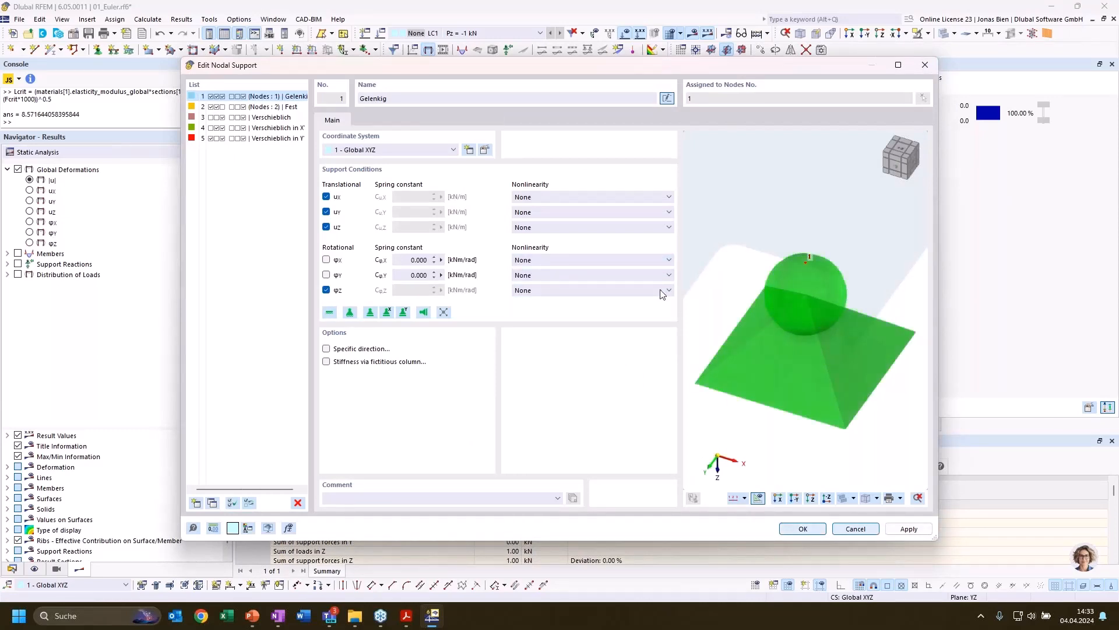
{"action": "left_click", "coordinate": [752, 508]}
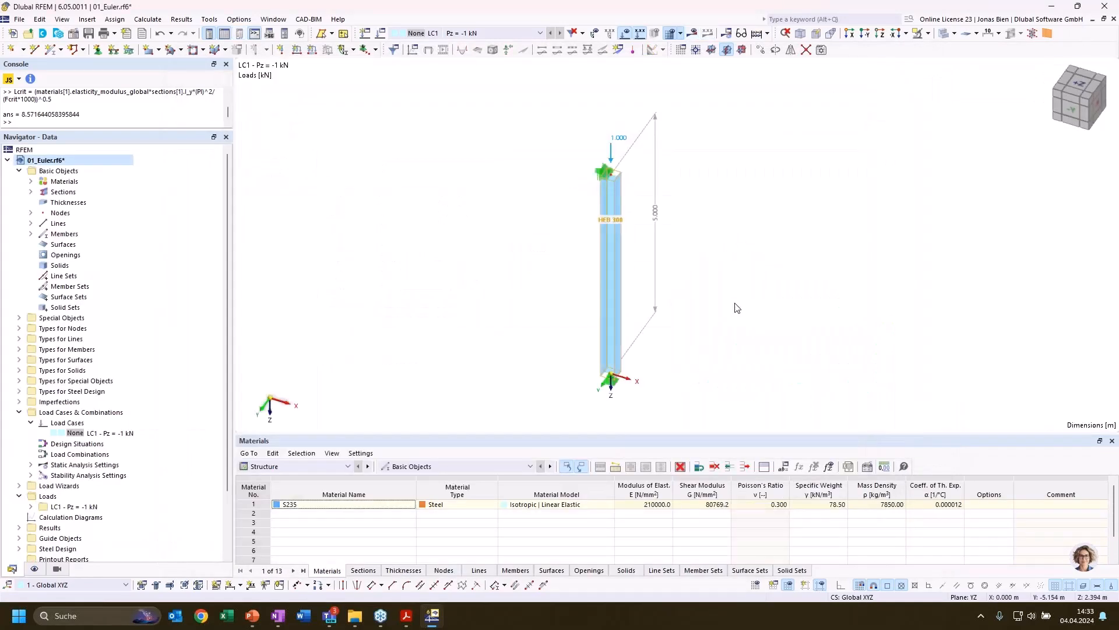
Divide the HEB 300 column member using 1 intermediate node.
{"action": "right_click", "coordinate": [588, 287]}
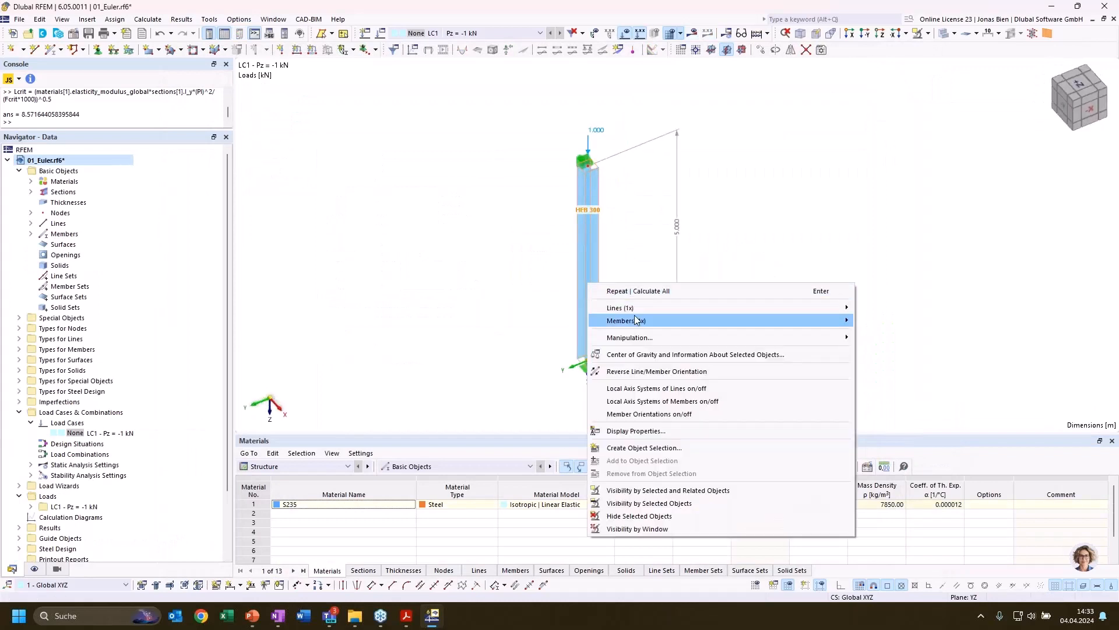
{"action": "mouse_move", "coordinate": [817, 320]}
{"action": "mouse_move", "coordinate": [865, 414]}
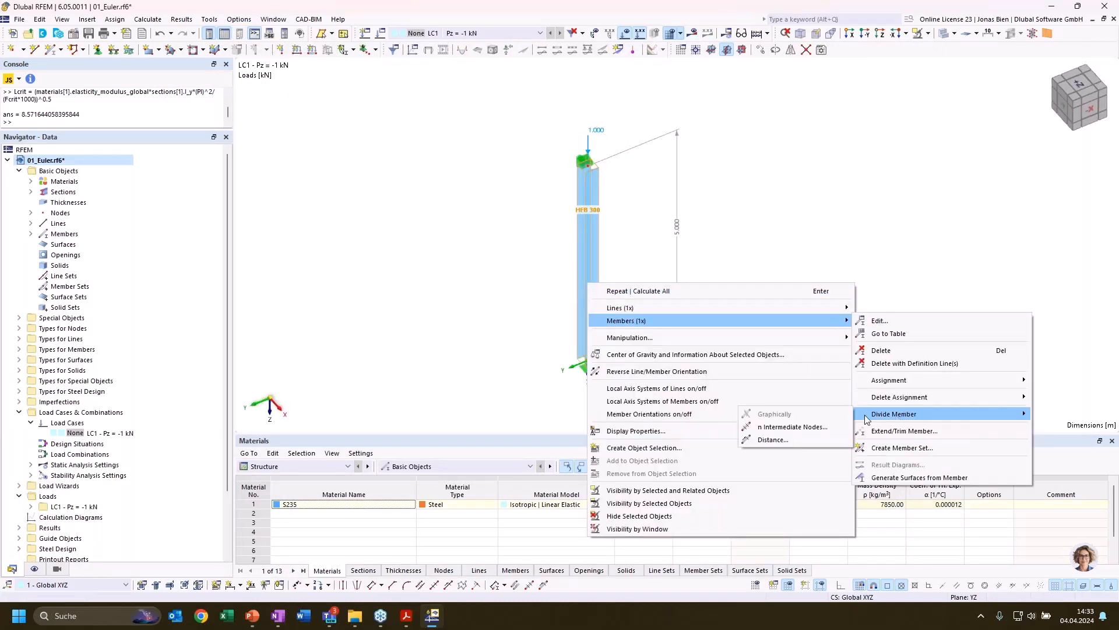
{"action": "left_click", "coordinate": [813, 428]}
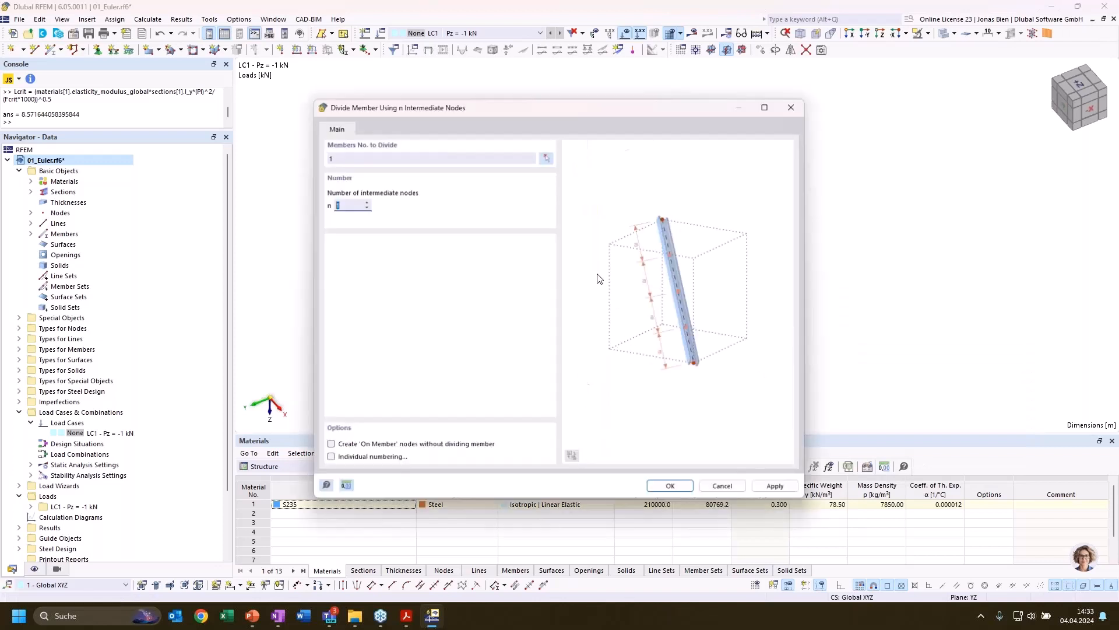
{"action": "key", "text": "Return"}
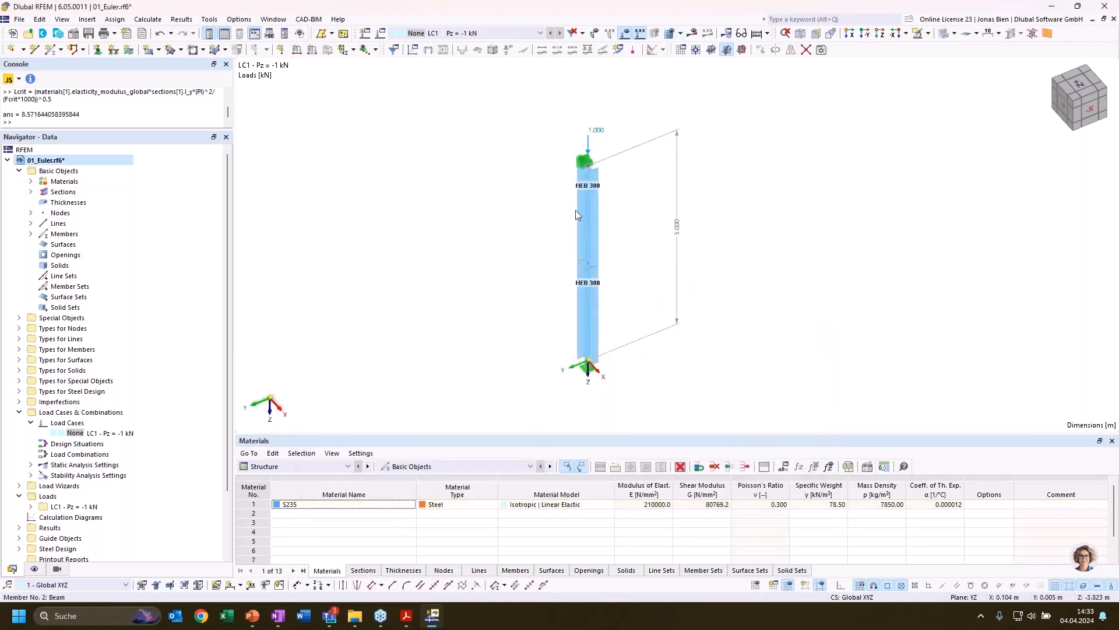
{"action": "middle_click_drag", "start_coordinate": [762, 240], "coordinate": [647, 260], "text": "ctrl"}
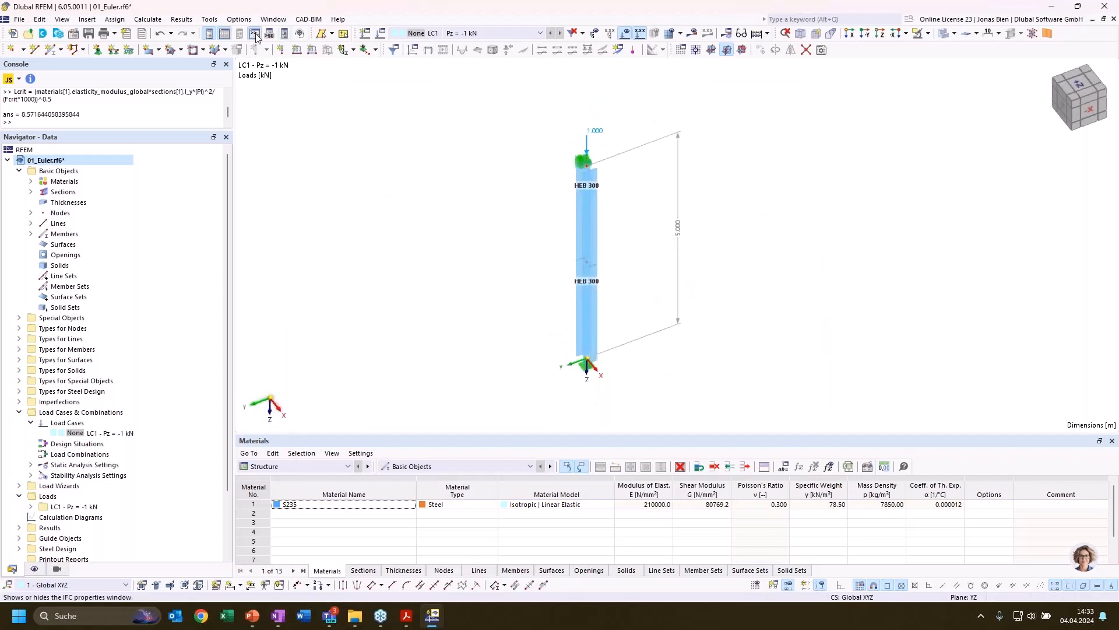
Calculate the divided column, ignoring the steel design plausibility warning, and show its stability analysis results.
{"action": "left_click", "coordinate": [152, 21]}
{"action": "left_click", "coordinate": [172, 46]}
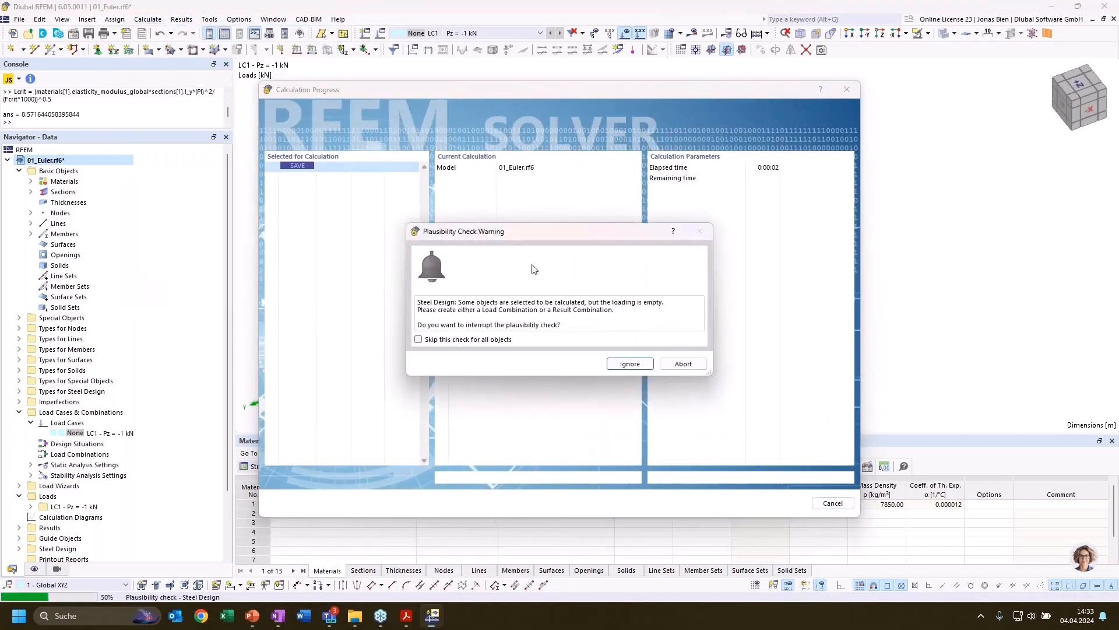
{"action": "left_click", "coordinate": [629, 364]}
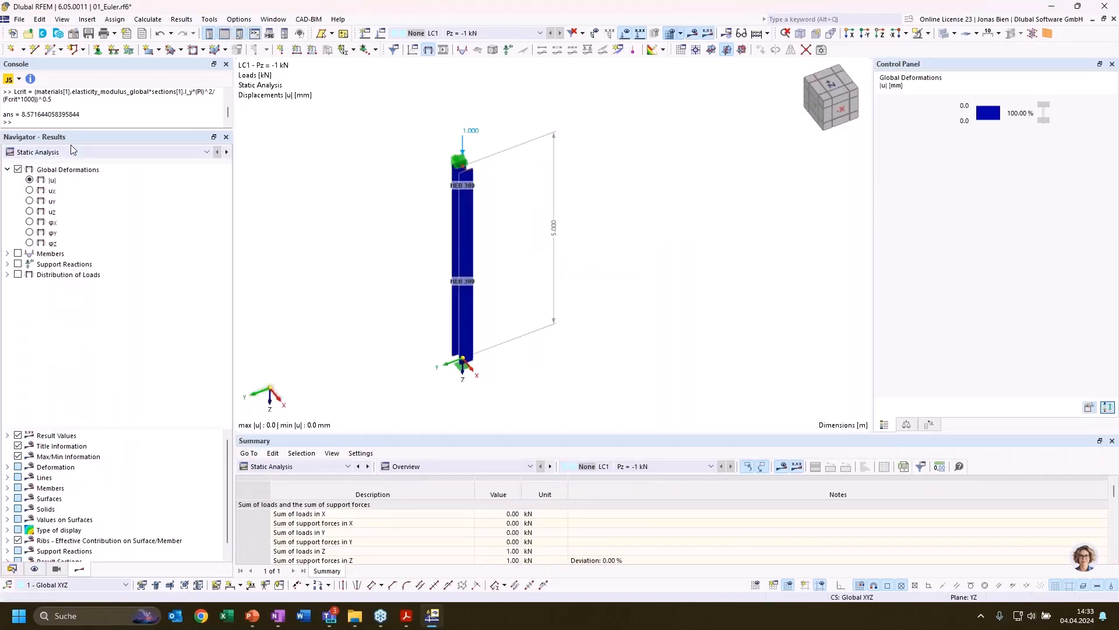
{"action": "left_click", "coordinate": [73, 151]}
{"action": "left_click", "coordinate": [65, 171]}
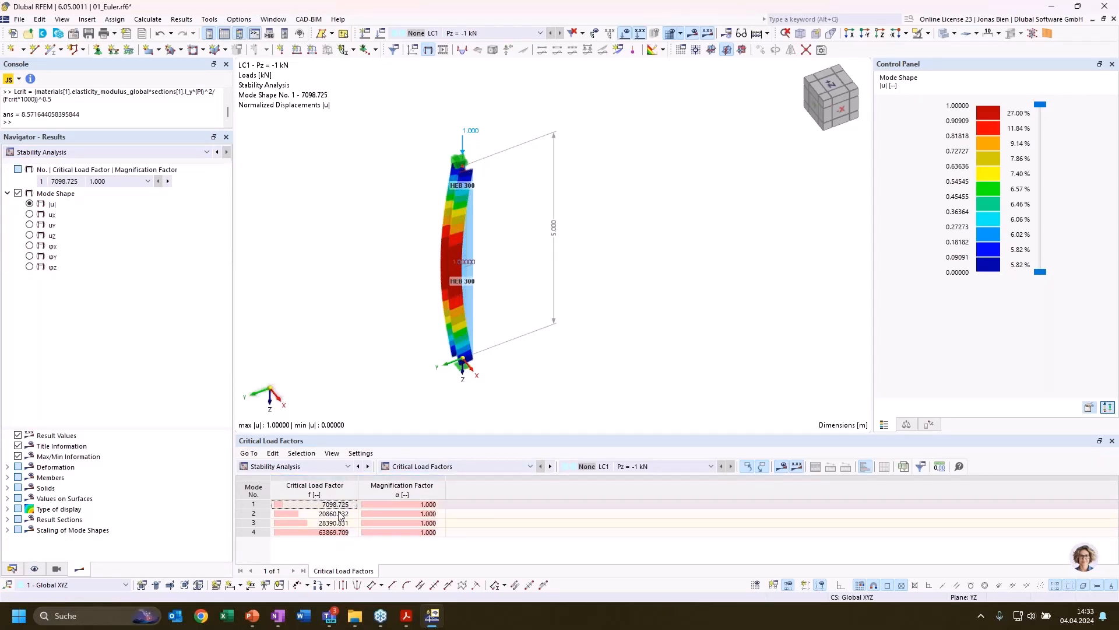
Show the effective lengths and critical loads by member and compare modes 1 and 2 for the two column members.
{"action": "left_click", "coordinate": [426, 467]}
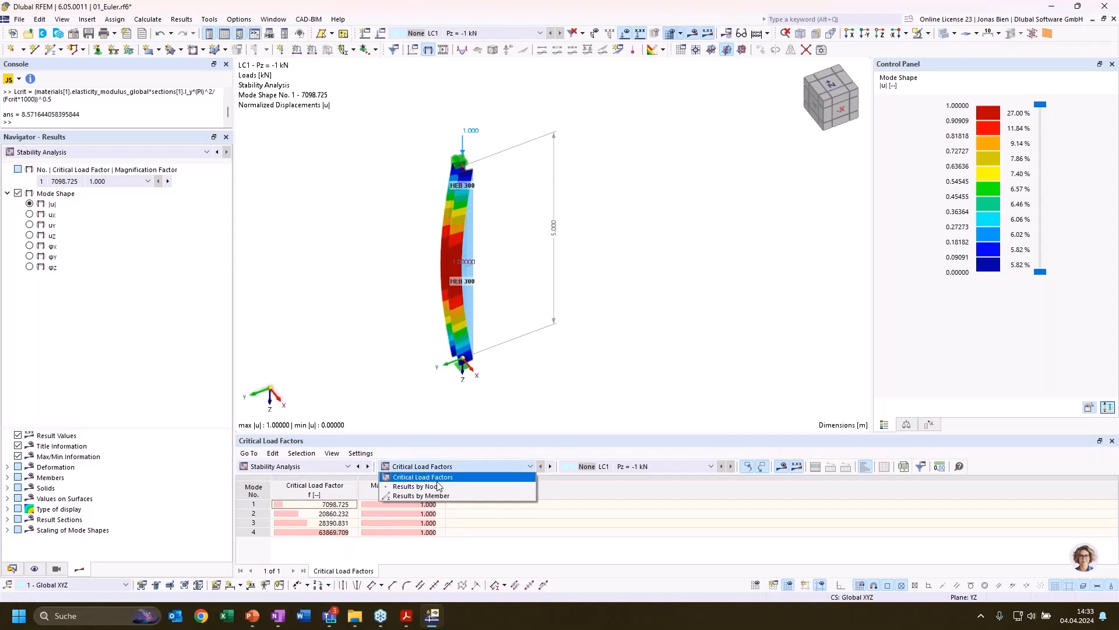
{"action": "left_click", "coordinate": [424, 495]}
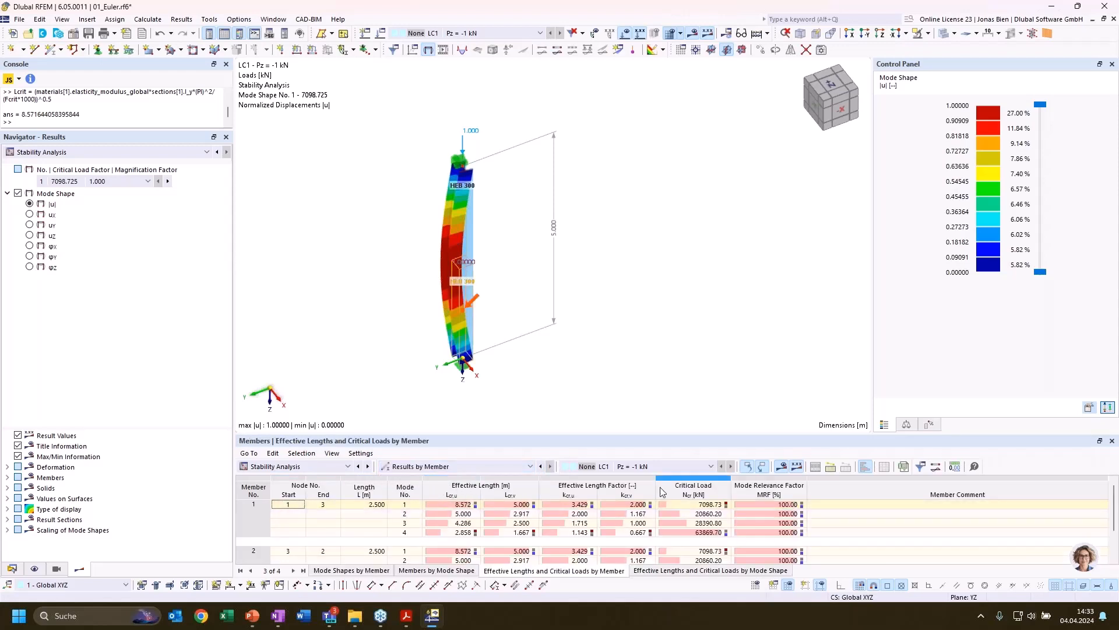
{"action": "left_click_drag", "start_coordinate": [641, 440], "coordinate": [568, 565]}
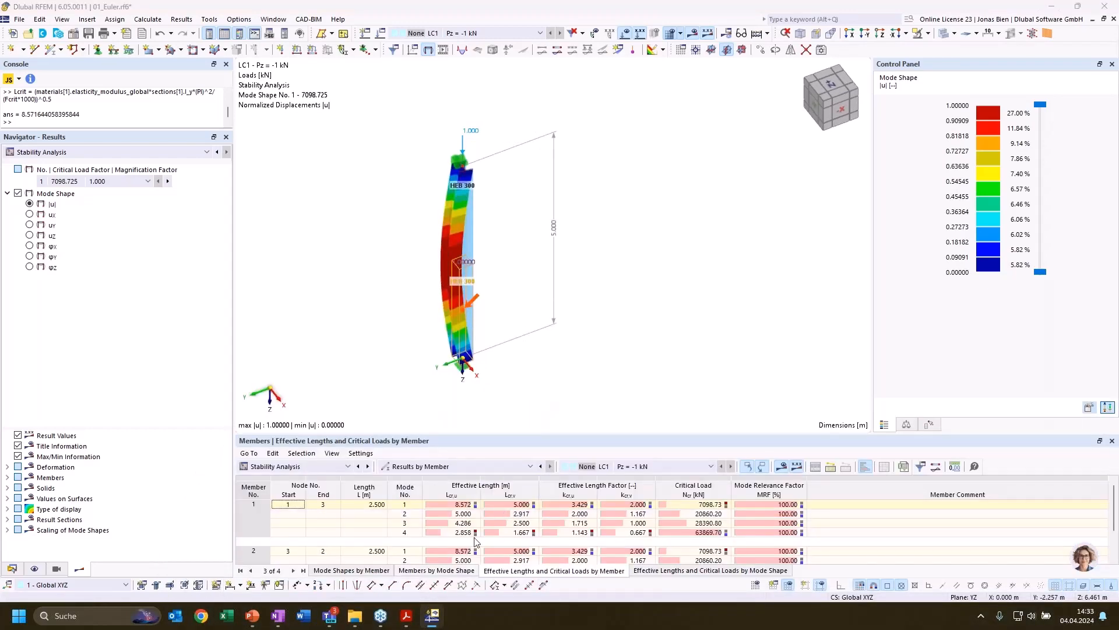
{"action": "left_click", "coordinate": [527, 505]}
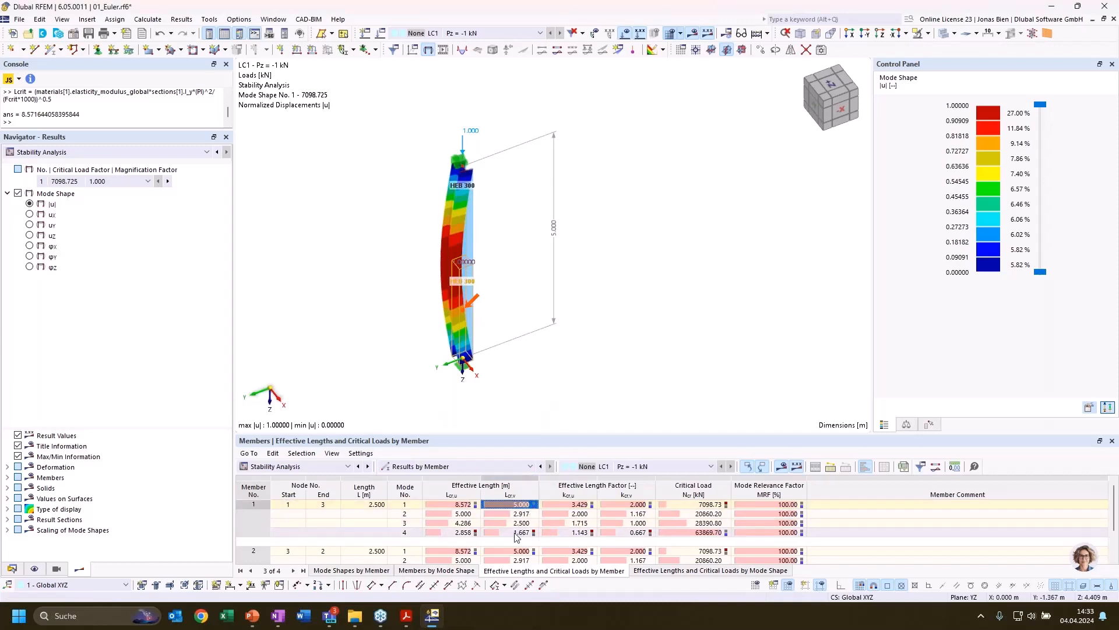
{"action": "left_click", "coordinate": [452, 515]}
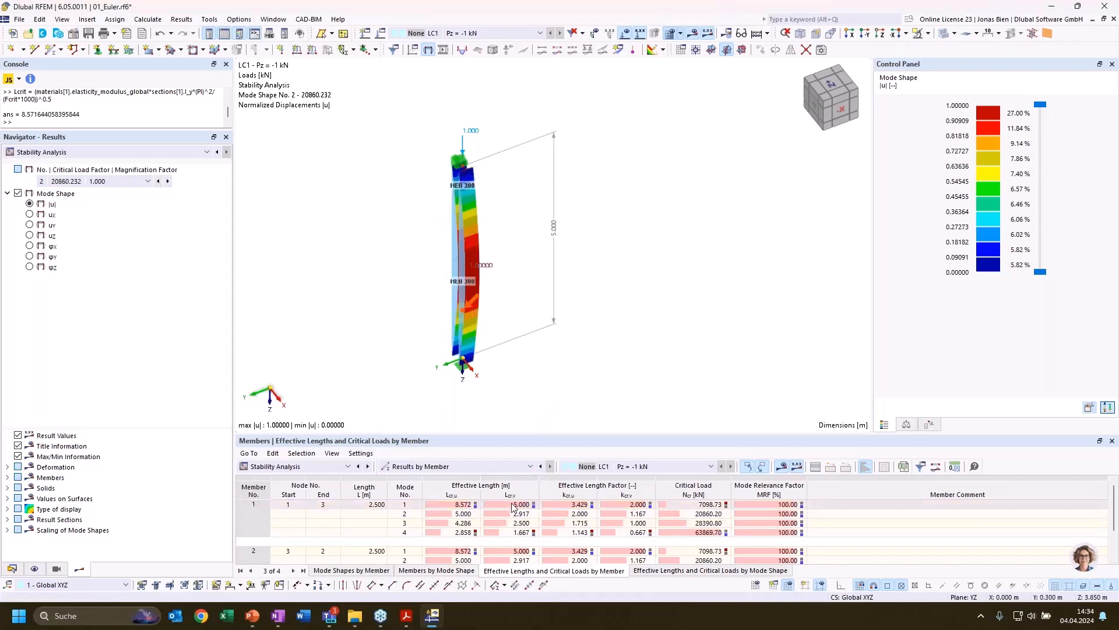
{"action": "left_click", "coordinate": [515, 506]}
{"action": "left_click", "coordinate": [491, 514]}
{"action": "scroll", "coordinate": [513, 525], "scroll_direction": "down", "scroll_amount": 1}
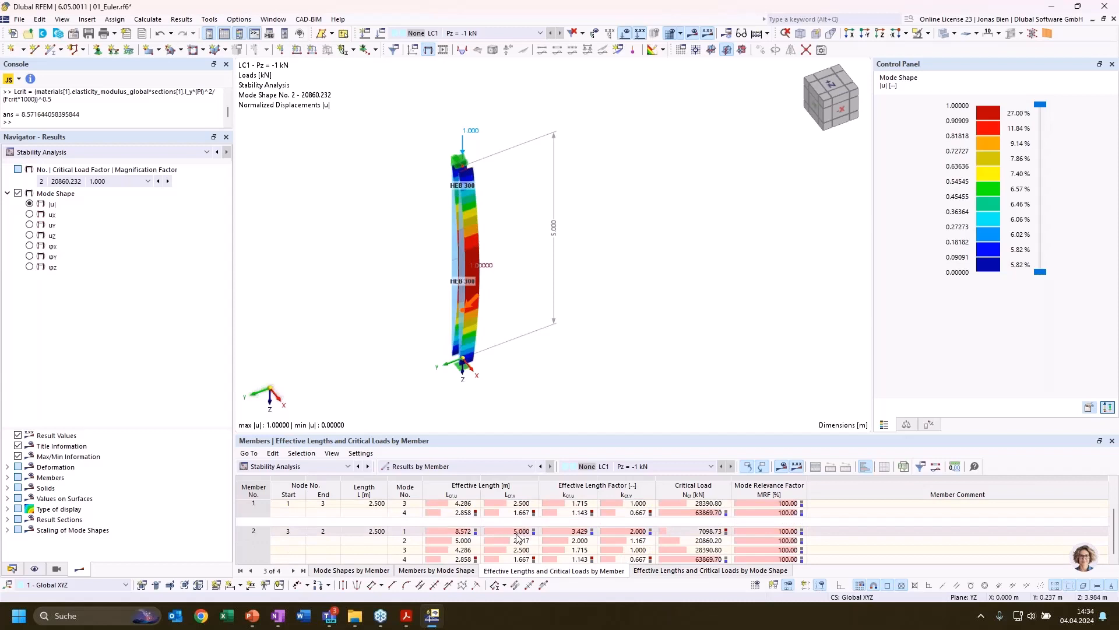
{"action": "scroll", "coordinate": [485, 531], "scroll_direction": "up", "scroll_amount": 1}
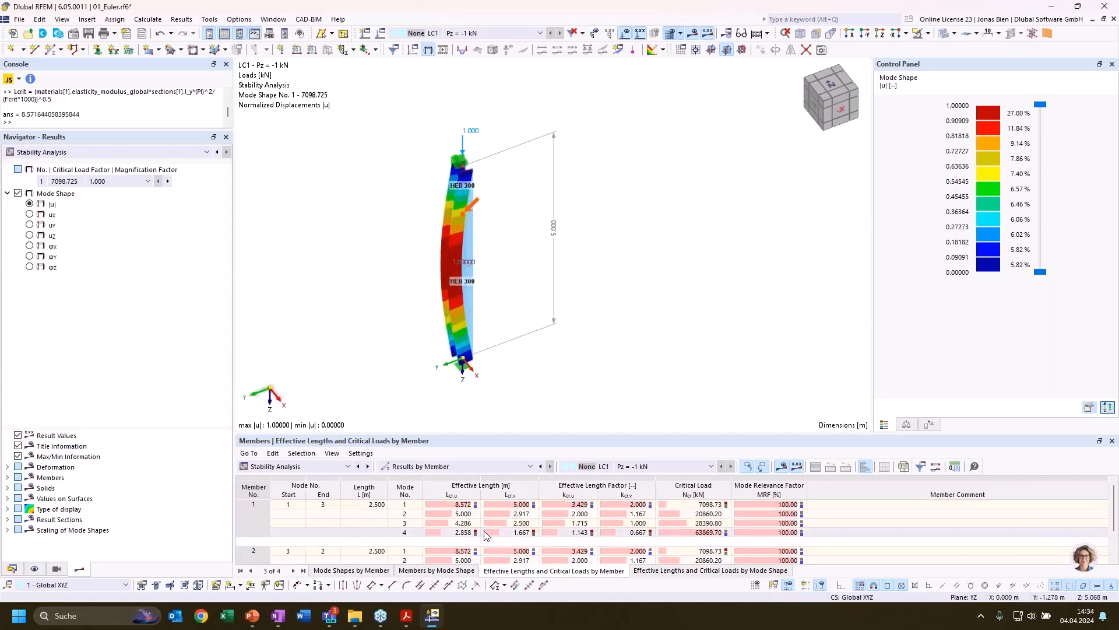
{"action": "left_click", "coordinate": [551, 512]}
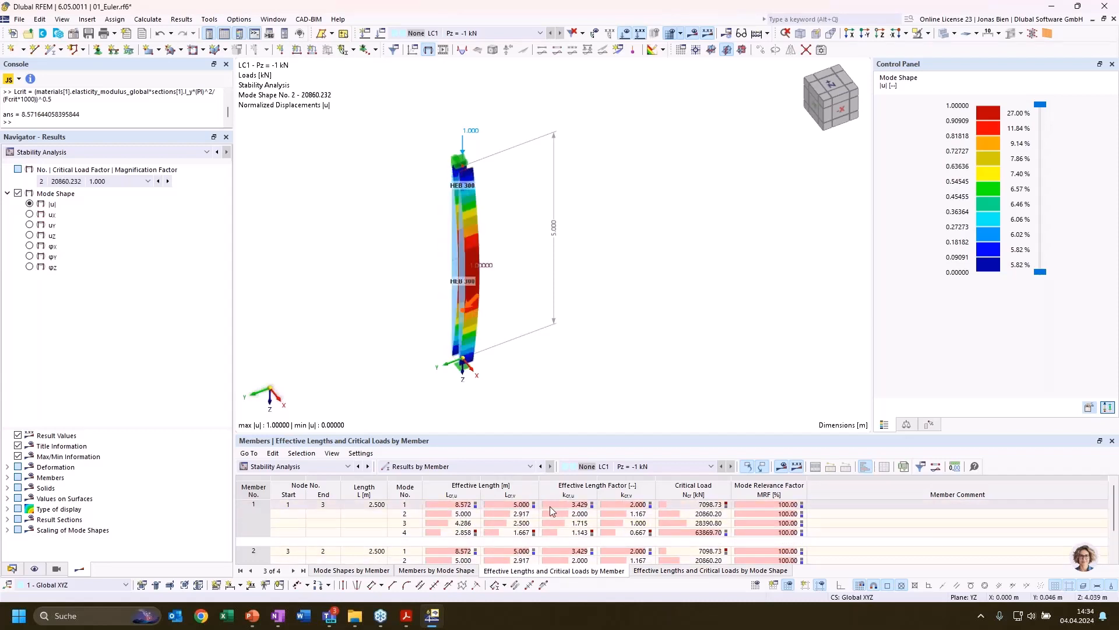
{"action": "left_click", "coordinate": [519, 505]}
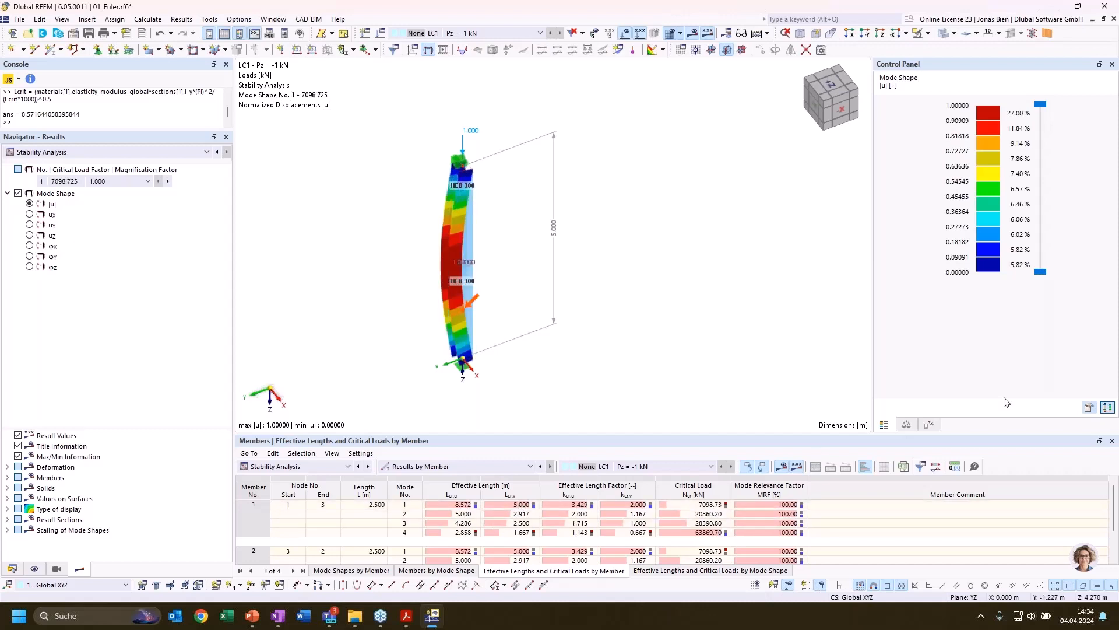
Review the presentation slide on Euler case 2, then return to RFEM and check member 1's effective length factor kcr,v for mode 1.
{"action": "key", "text": "alt+Tab"}
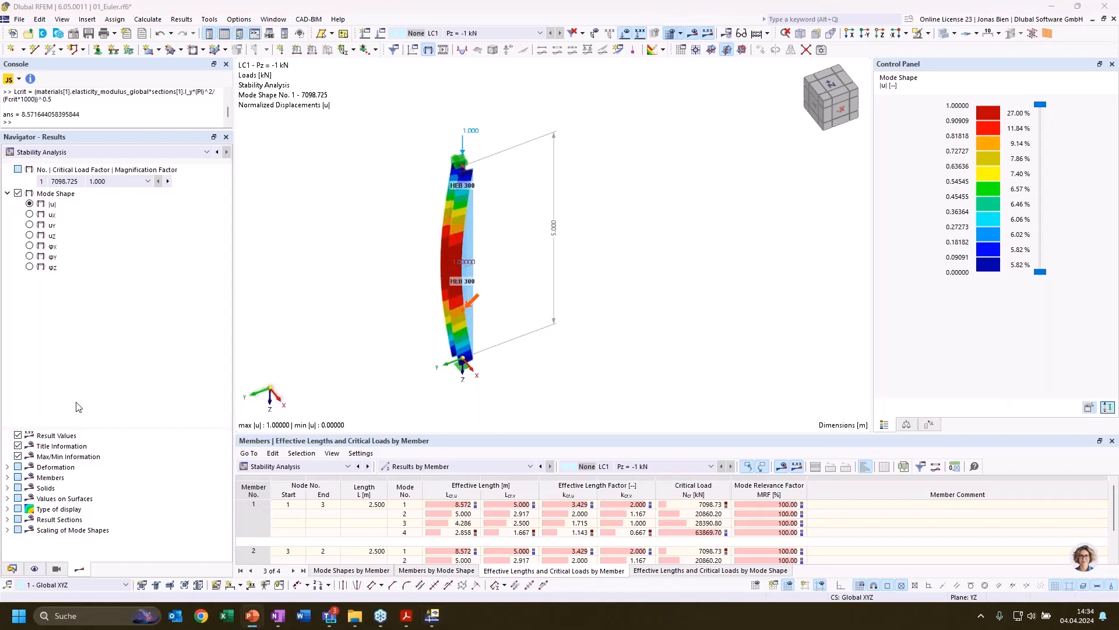
{"action": "key", "text": "shift+F5"}
{"action": "left_click", "coordinate": [470, 419]}
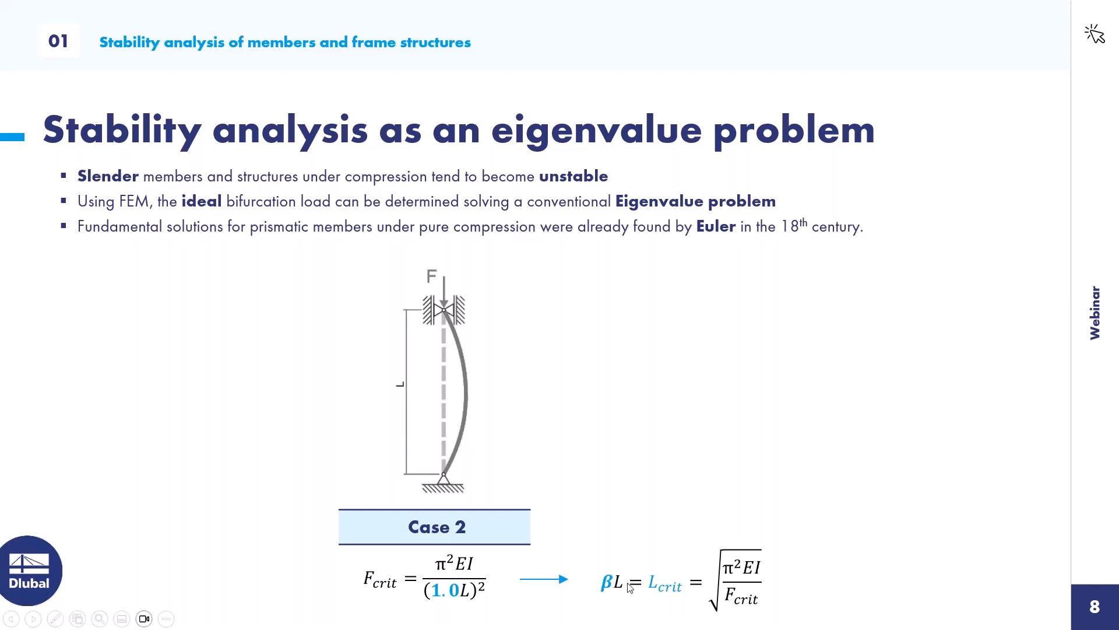
{"action": "key", "text": "alt+Tab"}
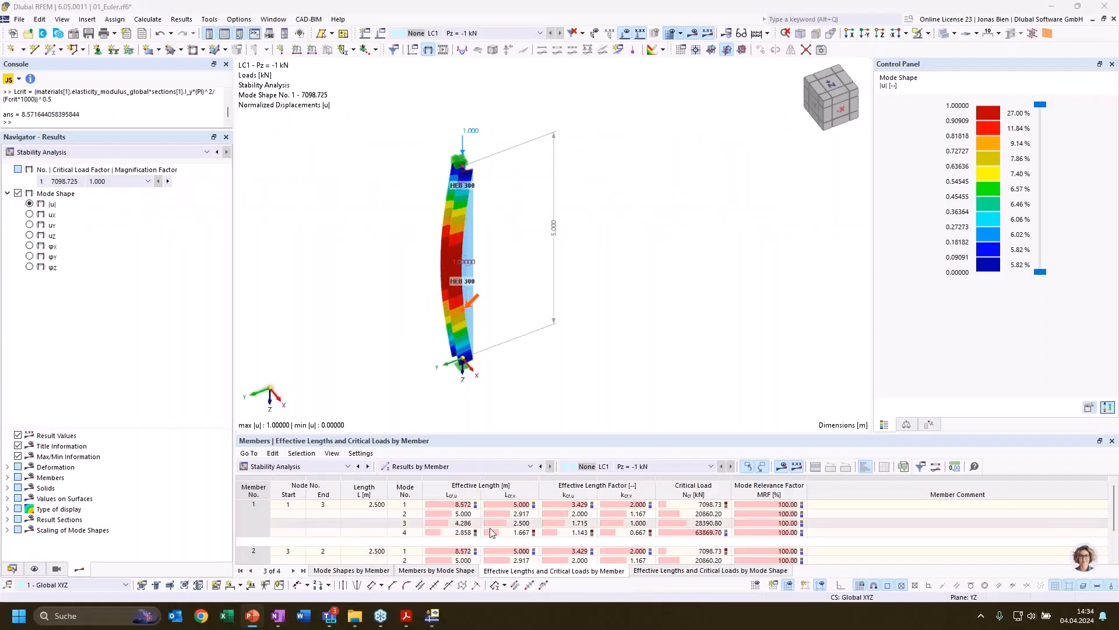
{"action": "left_click", "coordinate": [617, 503]}
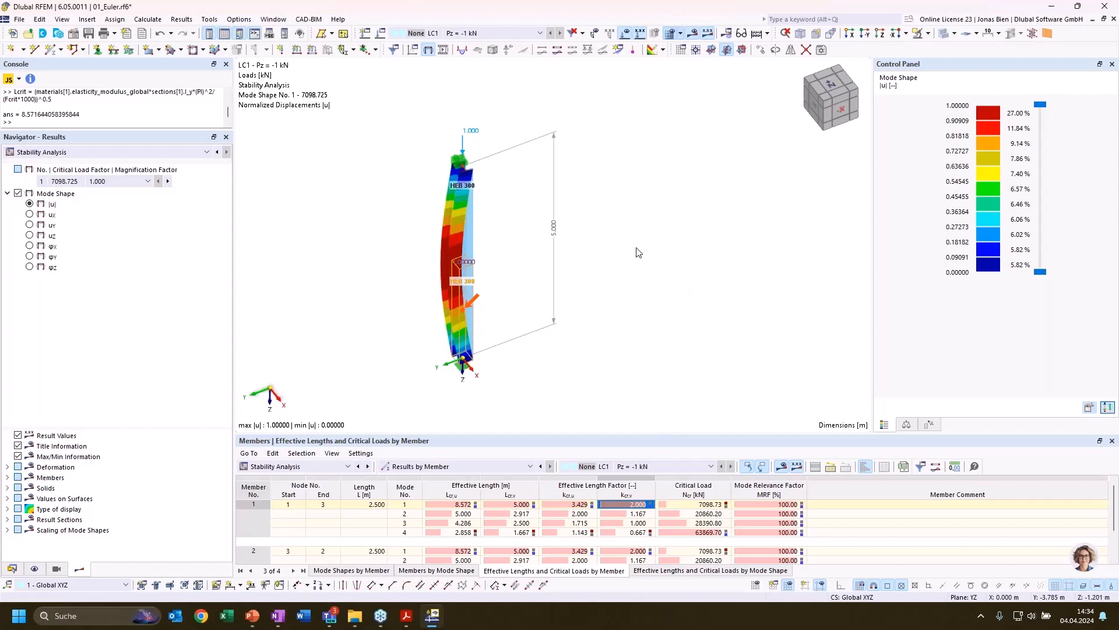
{"action": "mouse_move", "coordinate": [660, 240]}
{"action": "middle_mouse_down"}
{"action": "mouse_move", "coordinate": [640, 223]}
{"action": "mouse_move", "coordinate": [644, 242]}
{"action": "middle_mouse_up"}
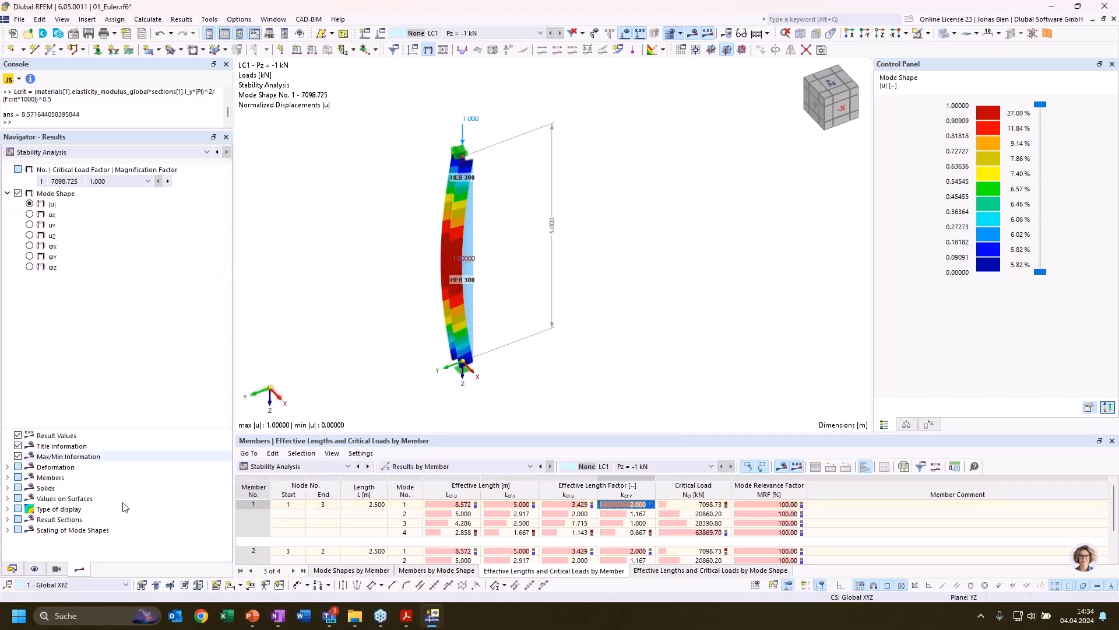
Switch to the model 02_Frame.rf6 and bring the whole frame into view.
{"action": "left_click", "coordinate": [11, 568]}
{"action": "left_click", "coordinate": [6, 160]}
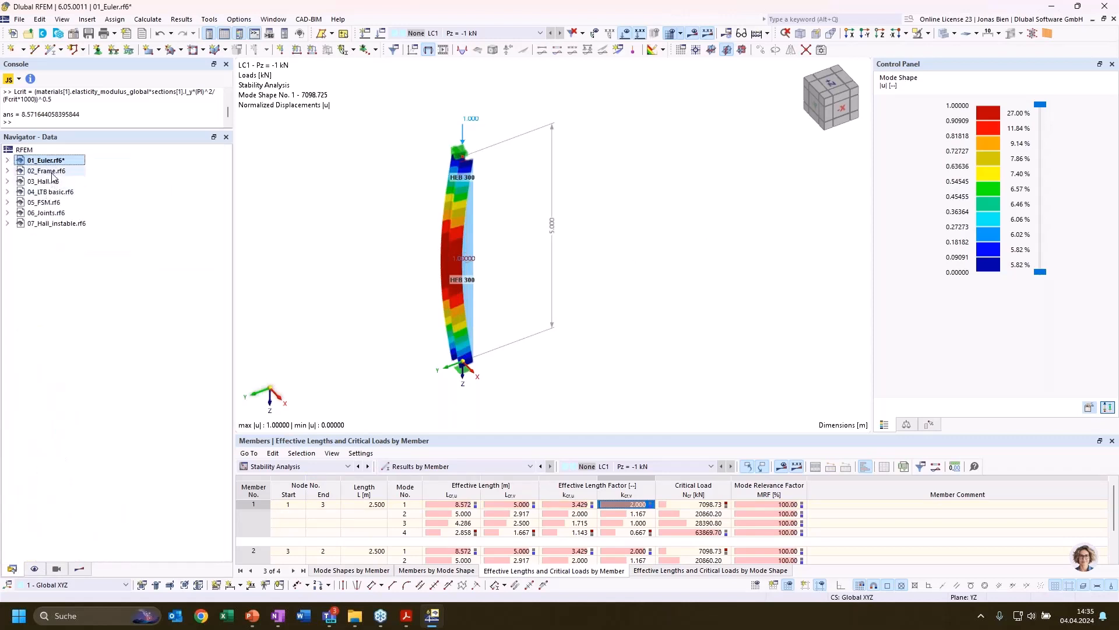
{"action": "double_click", "coordinate": [46, 171]}
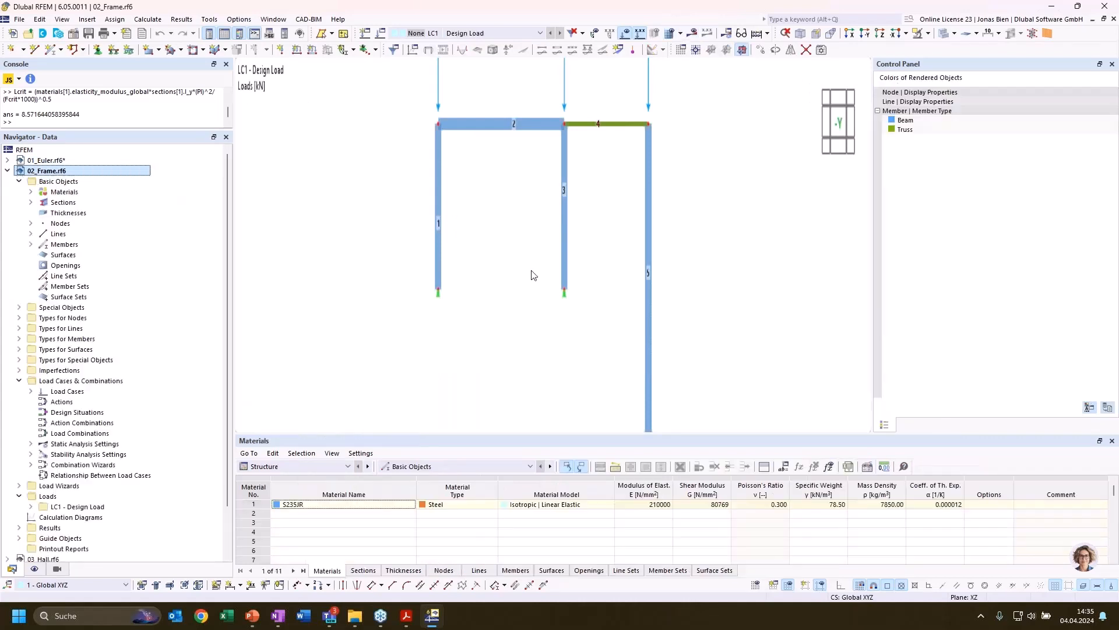
{"action": "right_click", "coordinate": [52, 173]}
{"action": "left_click", "coordinate": [776, 264]}
{"action": "middle_click_drag", "start_coordinate": [732, 290], "coordinate": [741, 287]}
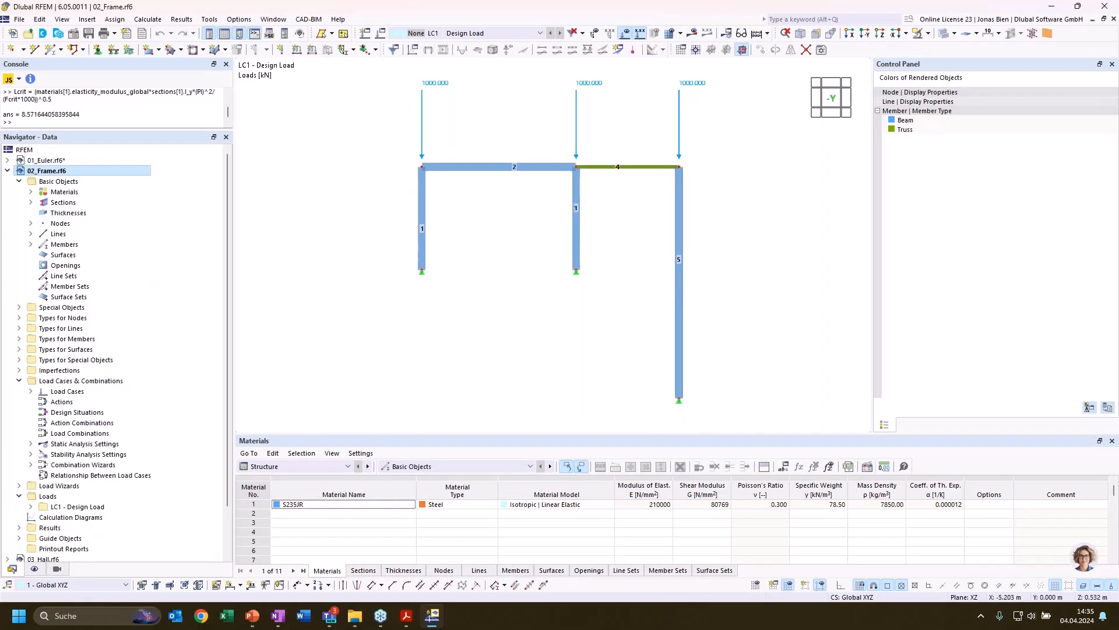
{"action": "key", "text": "alt+Tab"}
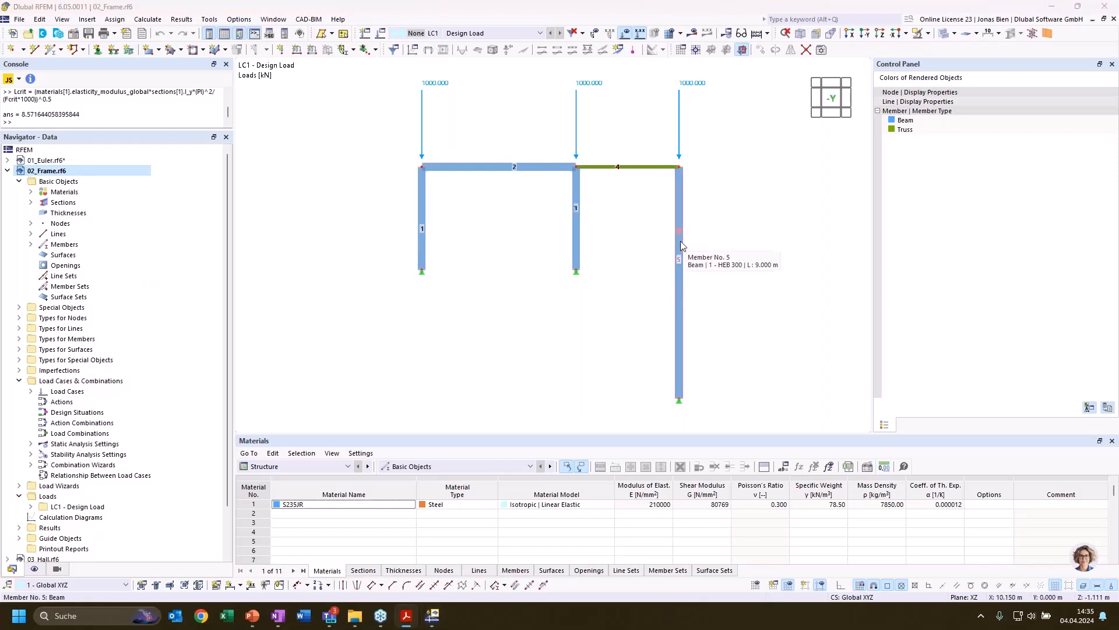
{"action": "key", "text": "alt+Tab"}
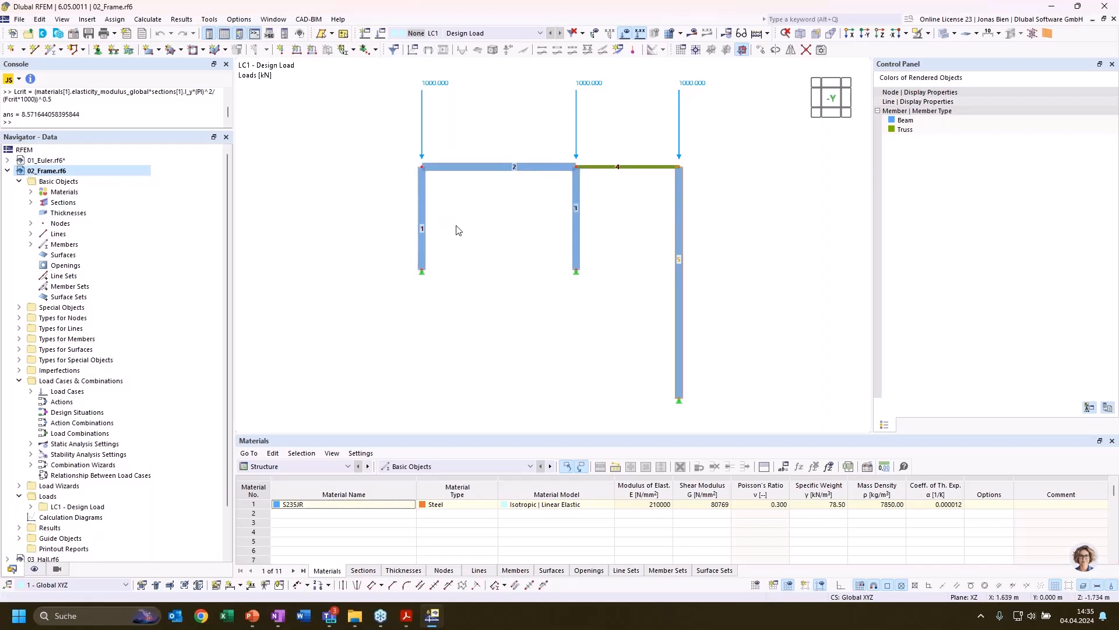
{"action": "left_click", "coordinate": [423, 220]}
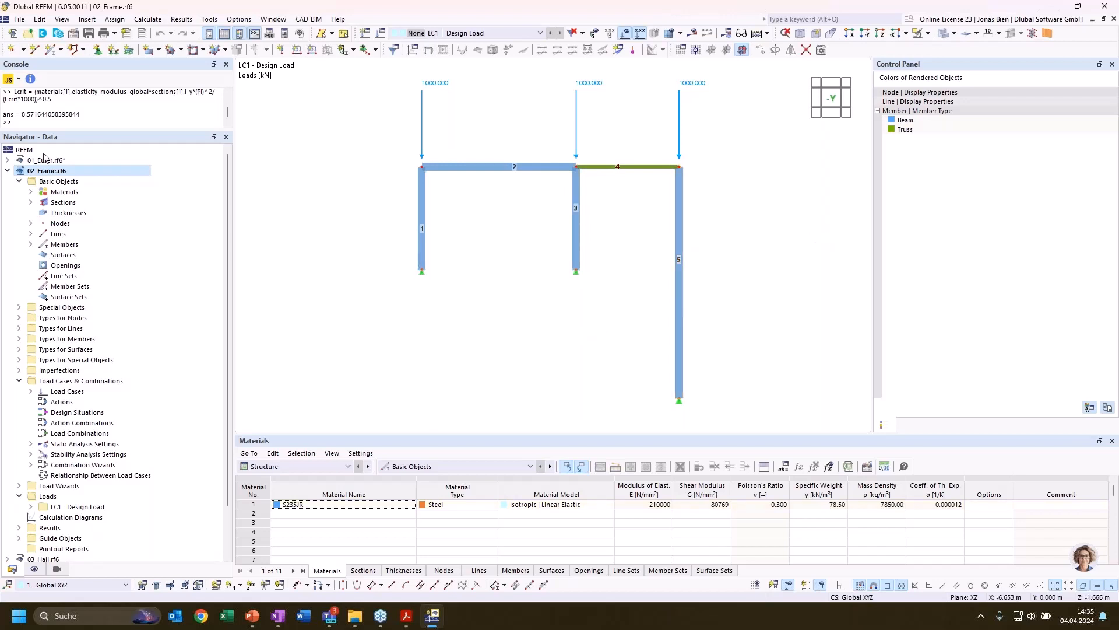
{"action": "right_click", "coordinate": [54, 171]}
{"action": "key", "text": "Escape"}
Calculate the frame under LC1 Design Load and show its stability analysis results.
{"action": "left_click", "coordinate": [691, 33]}
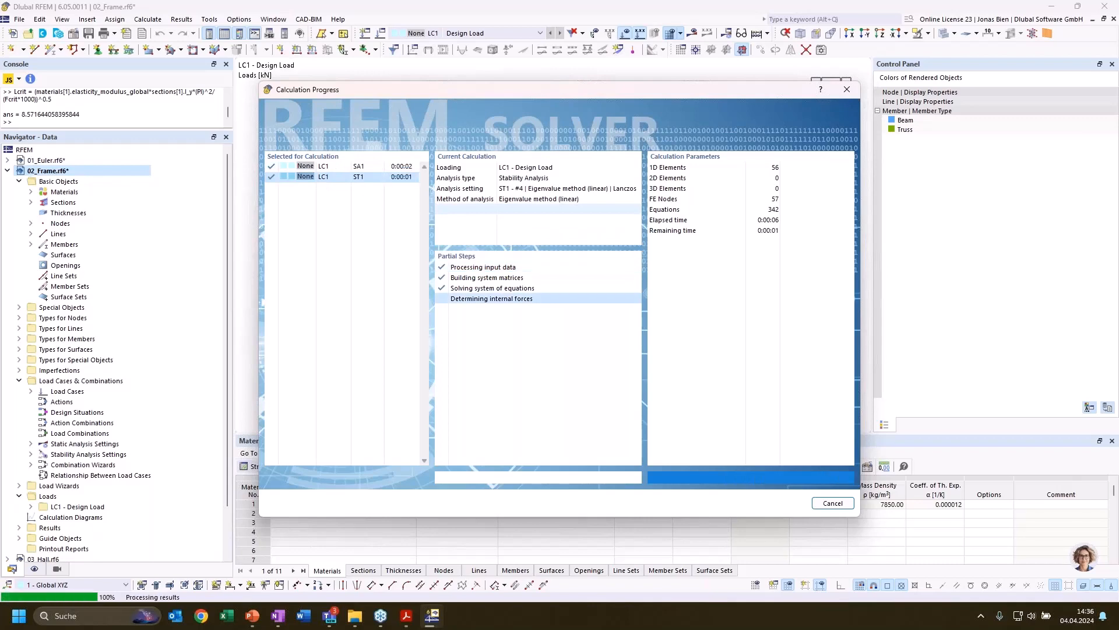
{"action": "left_click", "coordinate": [156, 153]}
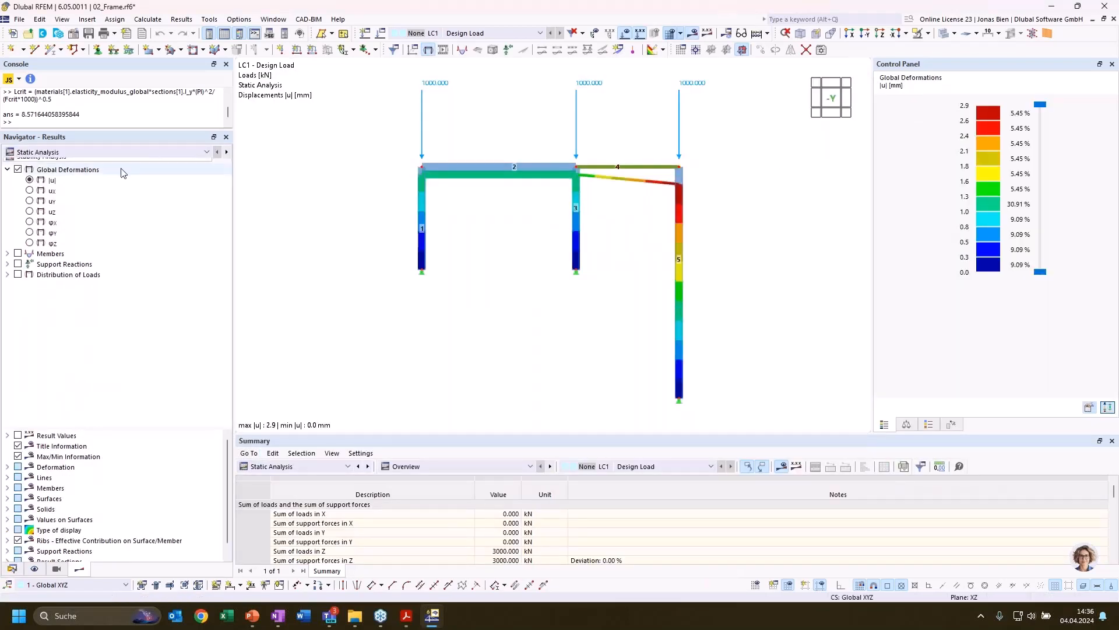
{"action": "left_click", "coordinate": [105, 78]}
{"action": "left_click", "coordinate": [105, 89]}
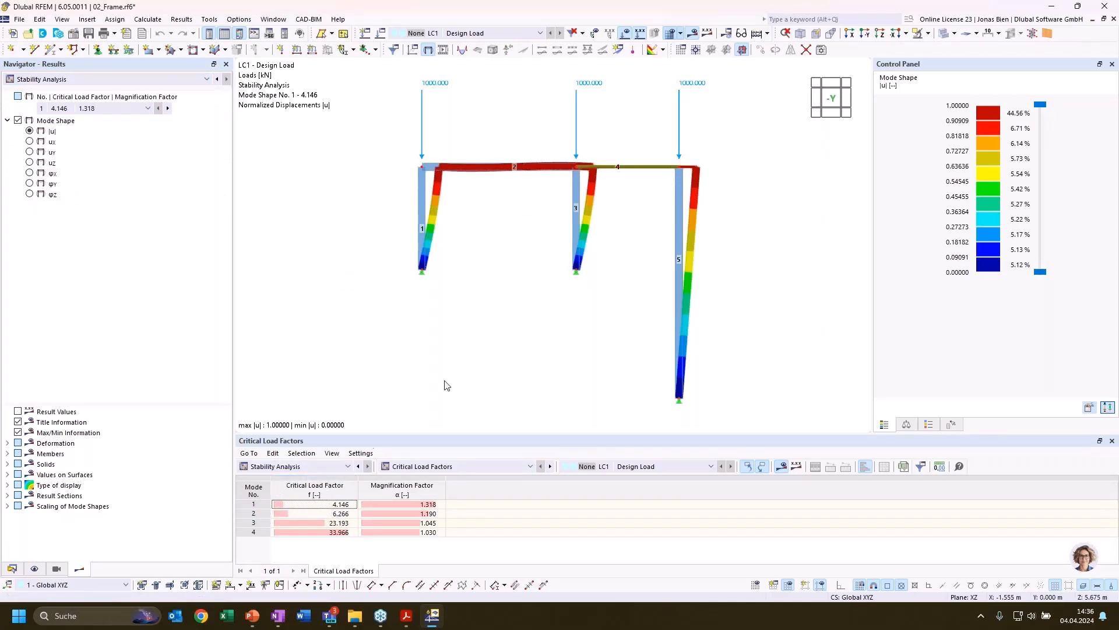
{"action": "middle_click_drag", "start_coordinate": [570, 308], "coordinate": [531, 321]}
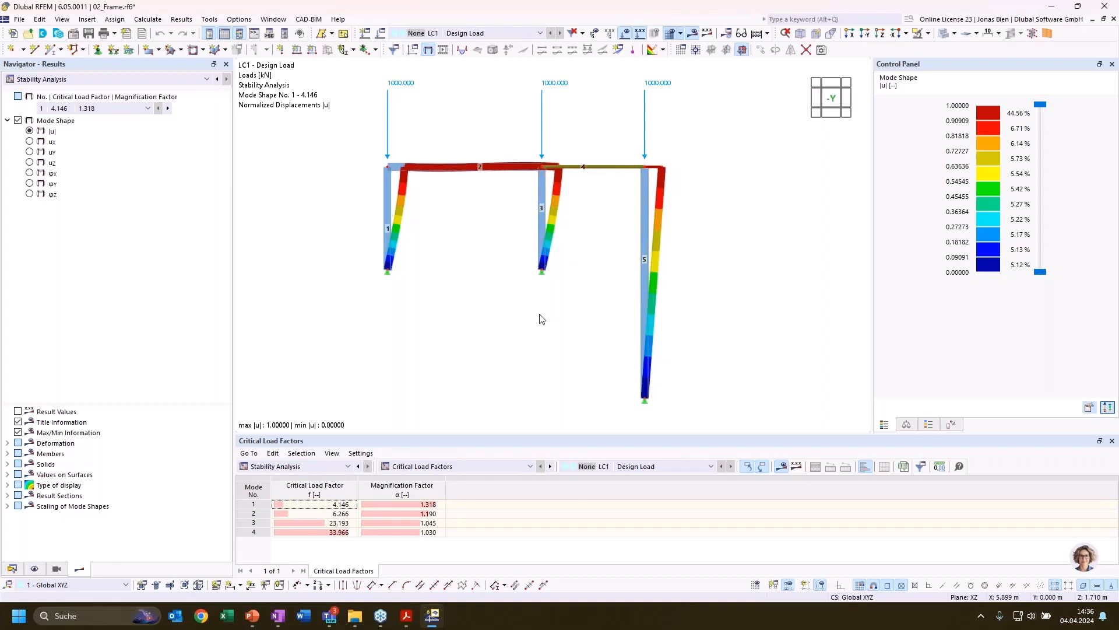
Examine the frame's first and second mode shapes together with their critical load factors.
{"action": "left_click", "coordinate": [321, 505]}
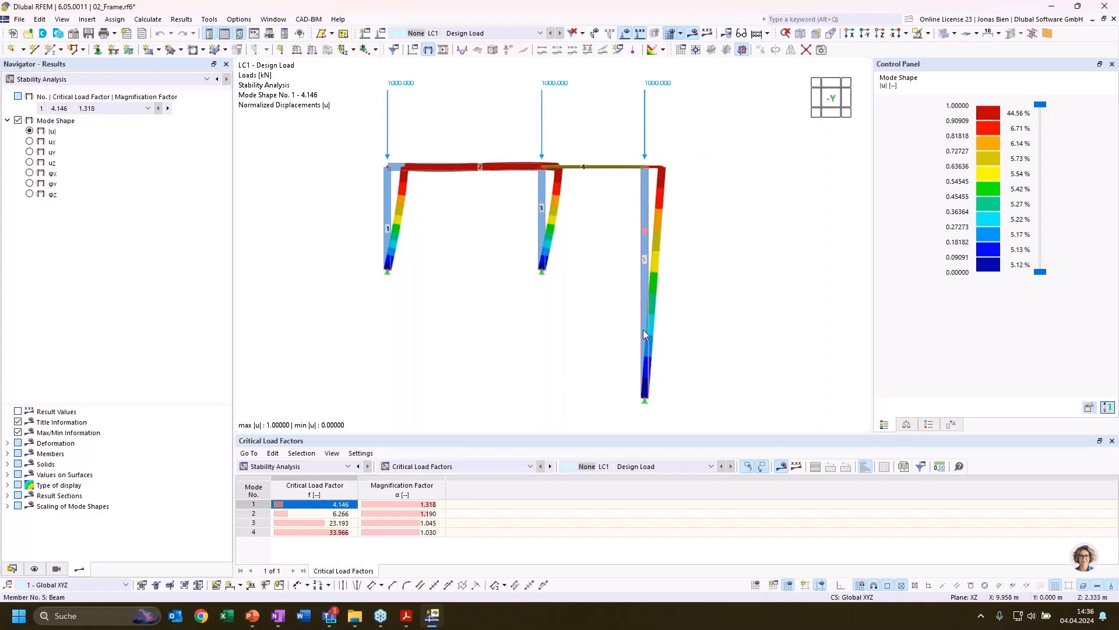
{"action": "mouse_move", "coordinate": [644, 330]}
{"action": "left_click", "coordinate": [344, 513]}
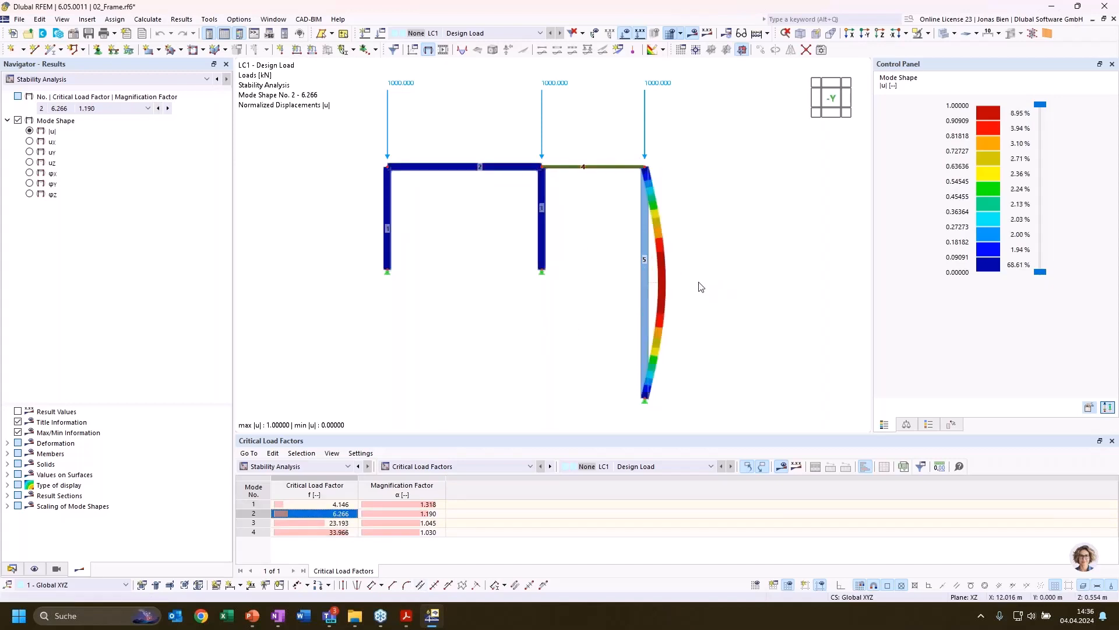
{"action": "middle_click_drag", "start_coordinate": [728, 292], "coordinate": [768, 302], "text": "ctrl"}
{"action": "scroll", "coordinate": [668, 284], "scroll_direction": "up", "scroll_amount": 3}
{"action": "scroll", "coordinate": [672, 286], "scroll_direction": "down", "scroll_amount": 3}
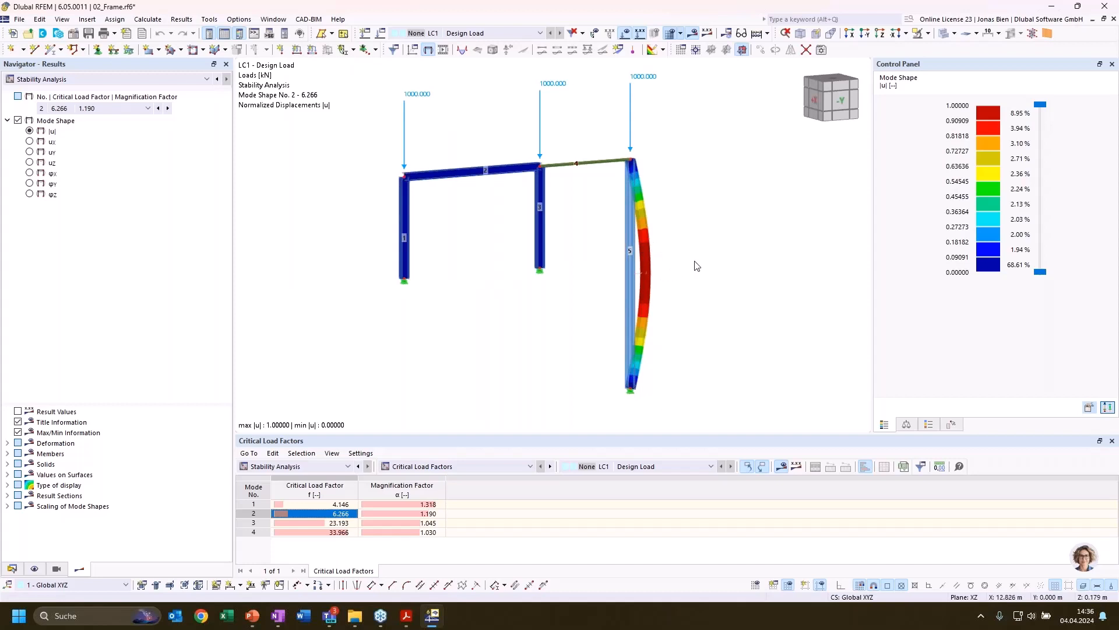
{"action": "middle_click_drag", "start_coordinate": [695, 262], "coordinate": [613, 256], "text": "ctrl"}
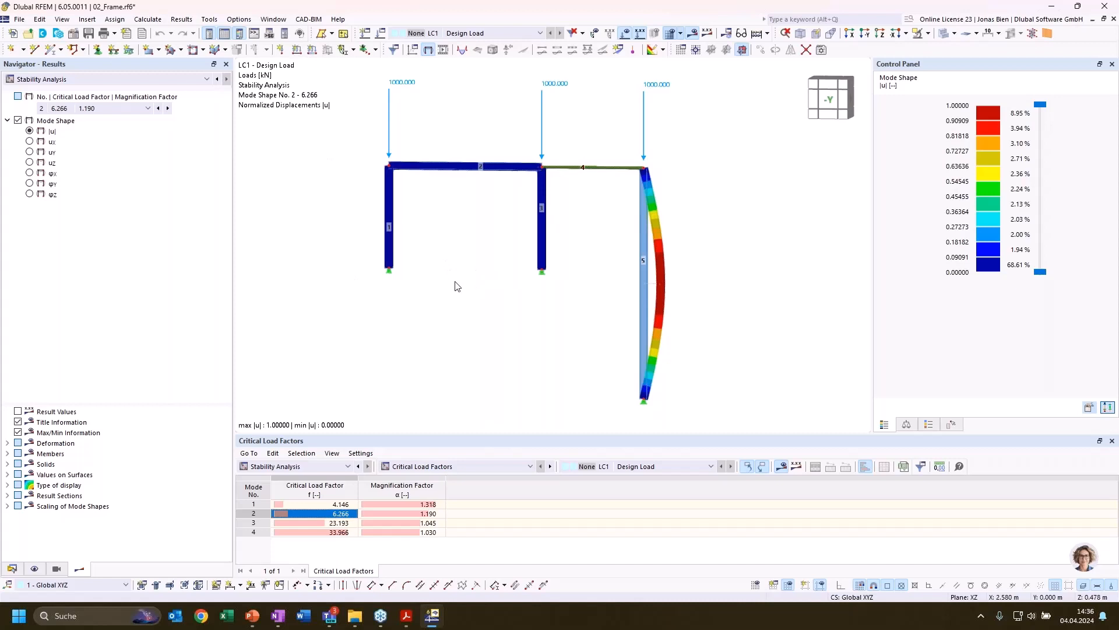
Examine the frame's third and fourth mode shapes together with their critical load factors.
{"action": "left_click", "coordinate": [328, 523]}
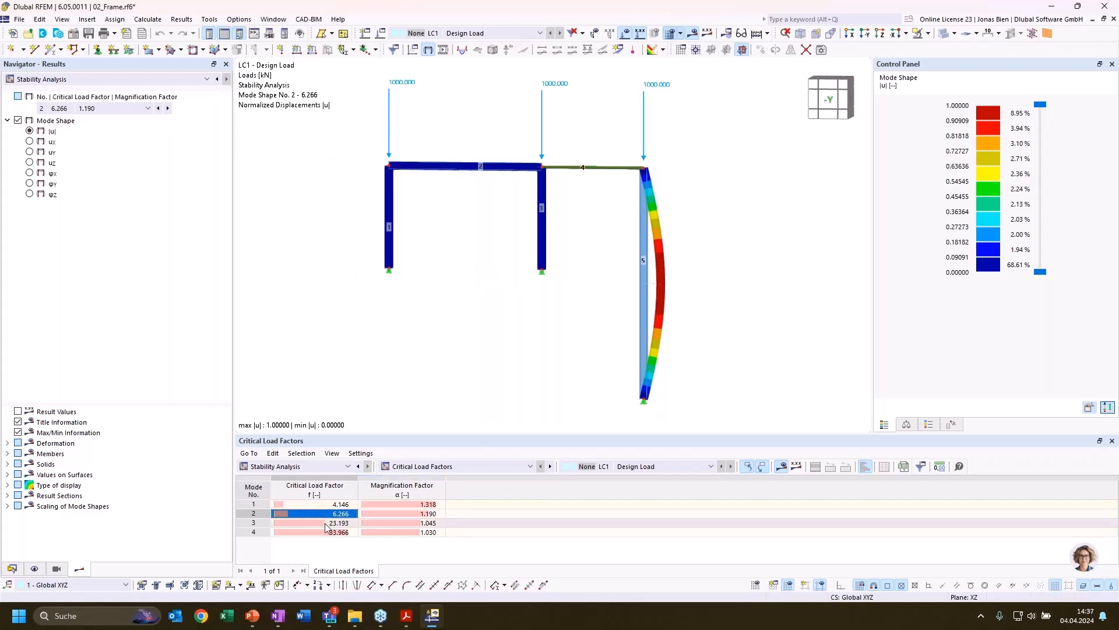
{"action": "left_click", "coordinate": [326, 532]}
{"action": "left_click", "coordinate": [327, 523]}
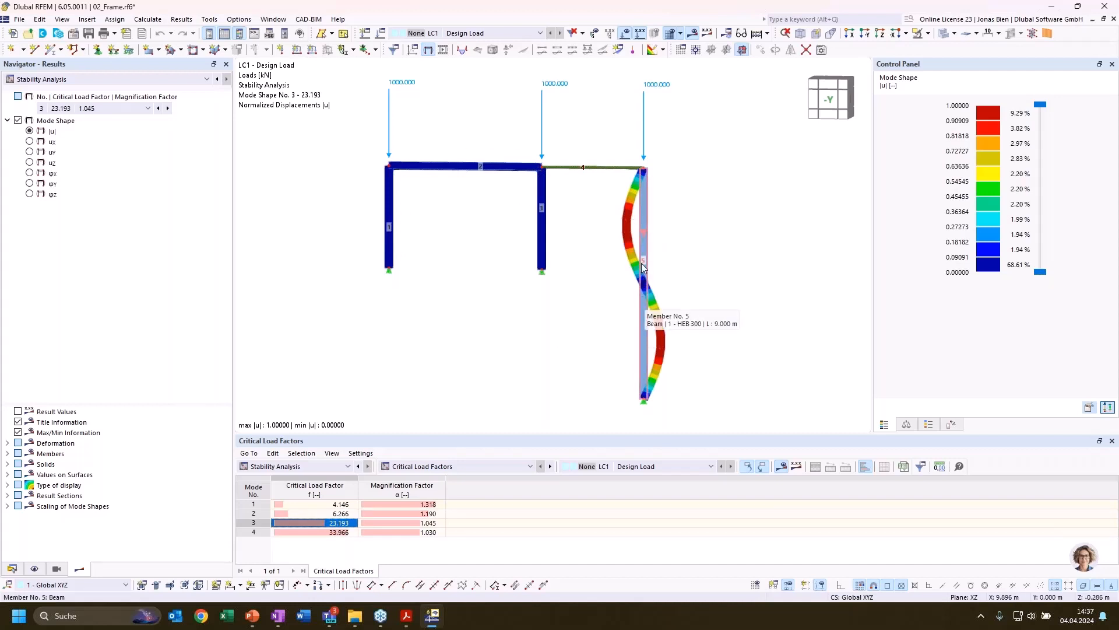
{"action": "left_click", "coordinate": [318, 532]}
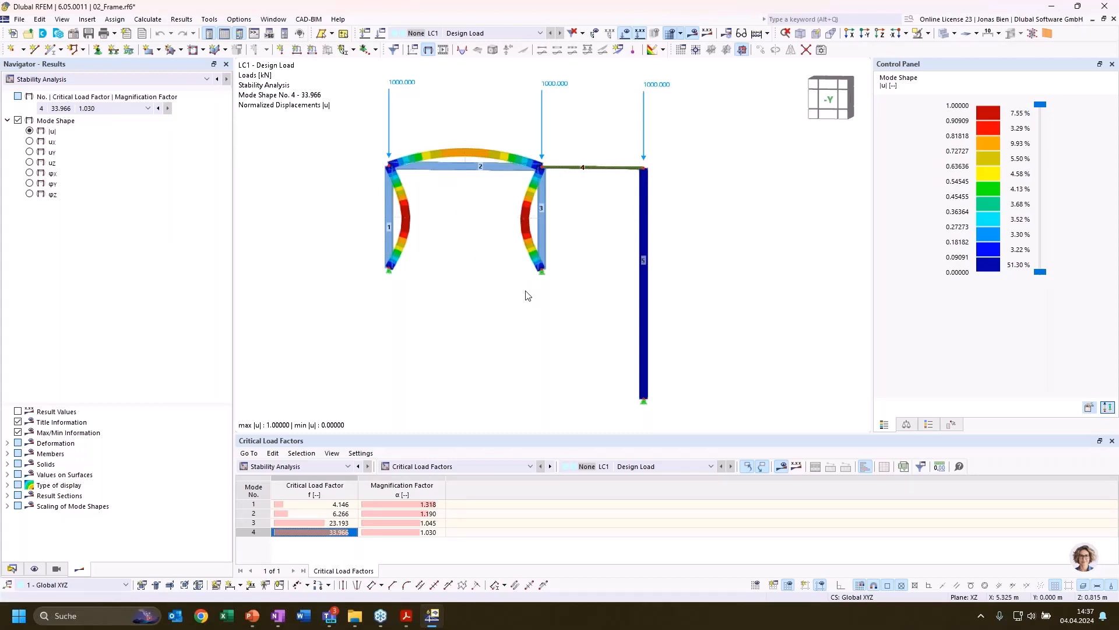
{"action": "middle_click_drag", "start_coordinate": [525, 291], "coordinate": [588, 289], "text": "ctrl"}
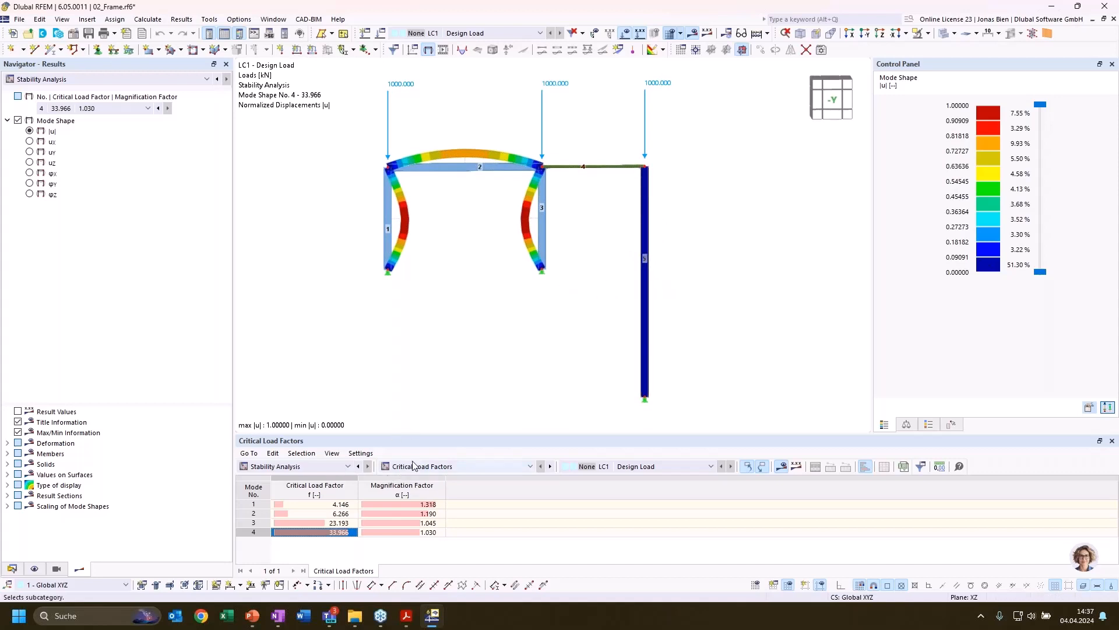
Show the stability results by member with effective lengths and critical loads, and enlarge the results table.
{"action": "left_click", "coordinate": [456, 467]}
{"action": "left_click", "coordinate": [421, 496]}
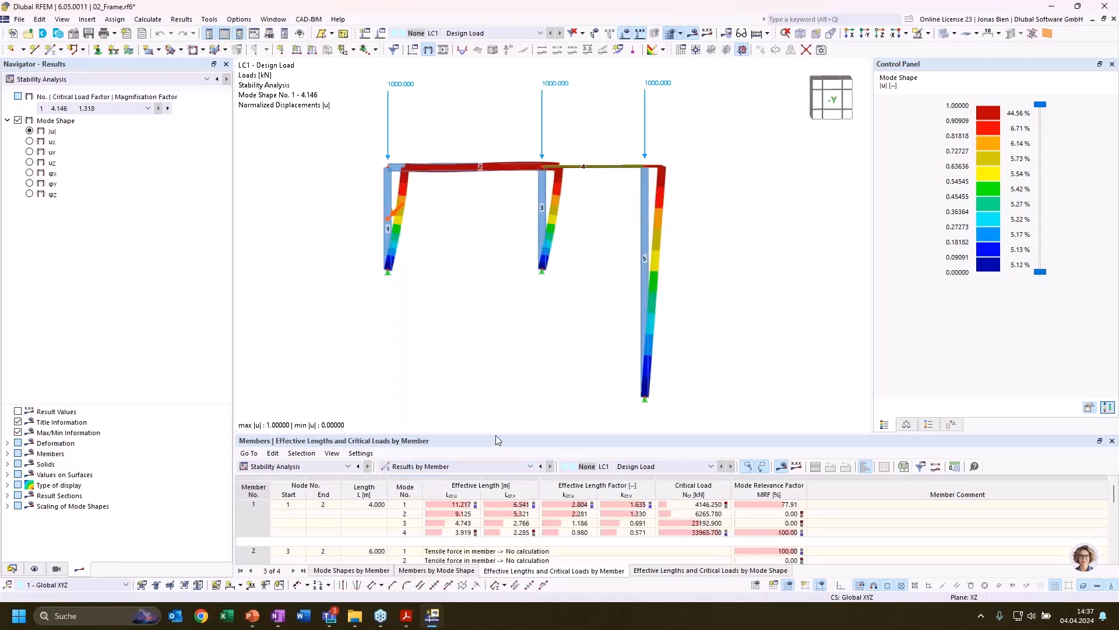
{"action": "left_click_drag", "start_coordinate": [495, 433], "coordinate": [490, 386]}
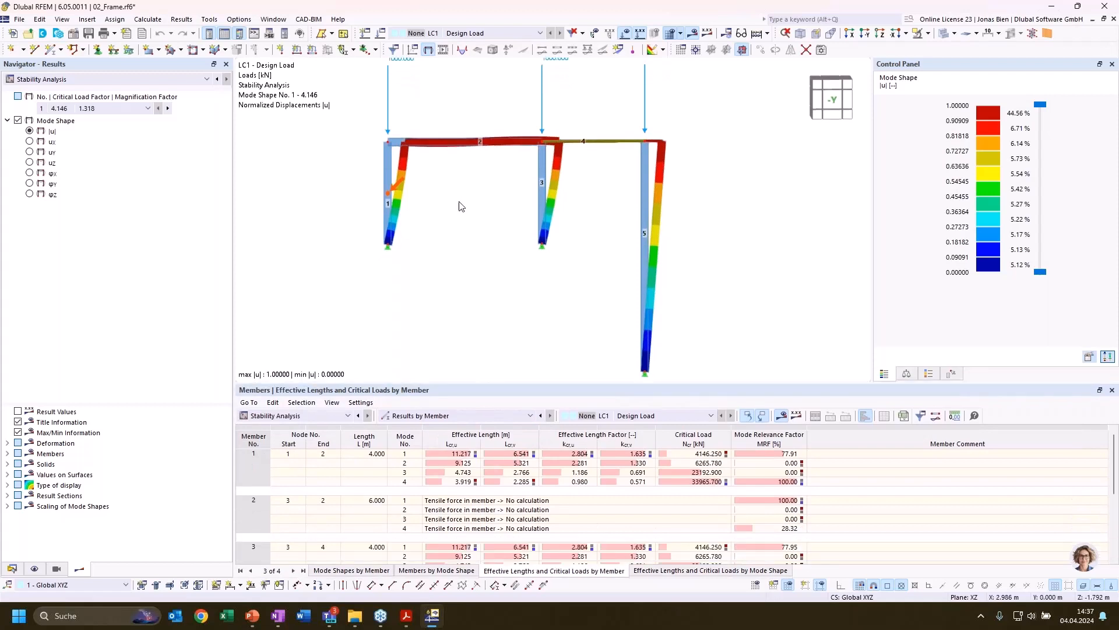
Examine the effective length factors of the two 4 m columns, members 1 and 3, for the first mode shape.
{"action": "left_click", "coordinate": [547, 181]}
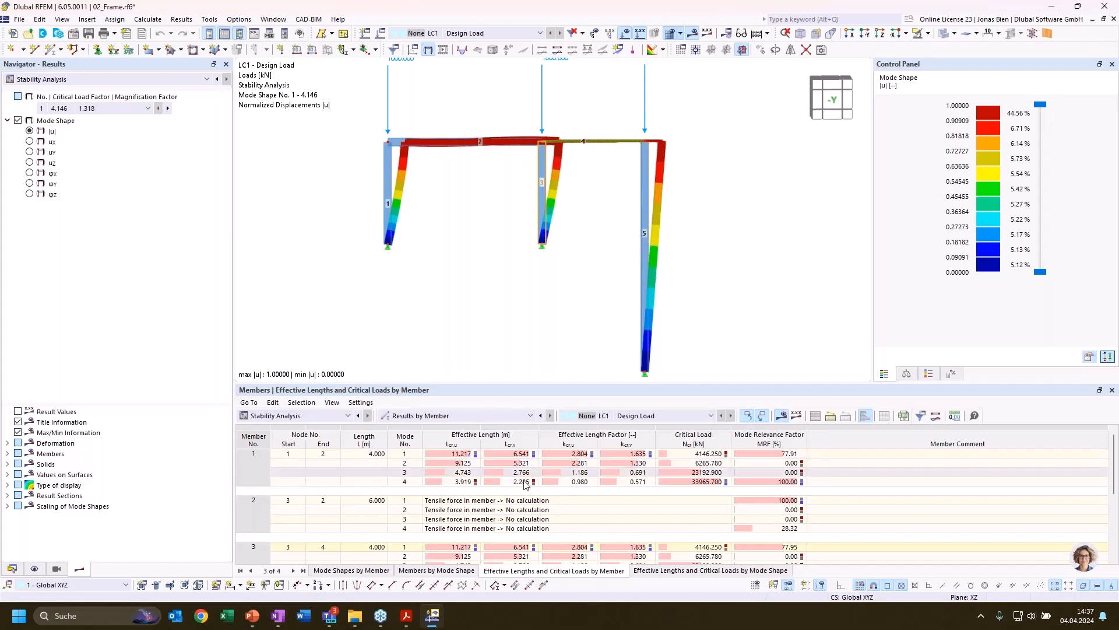
{"action": "left_click", "coordinate": [290, 455]}
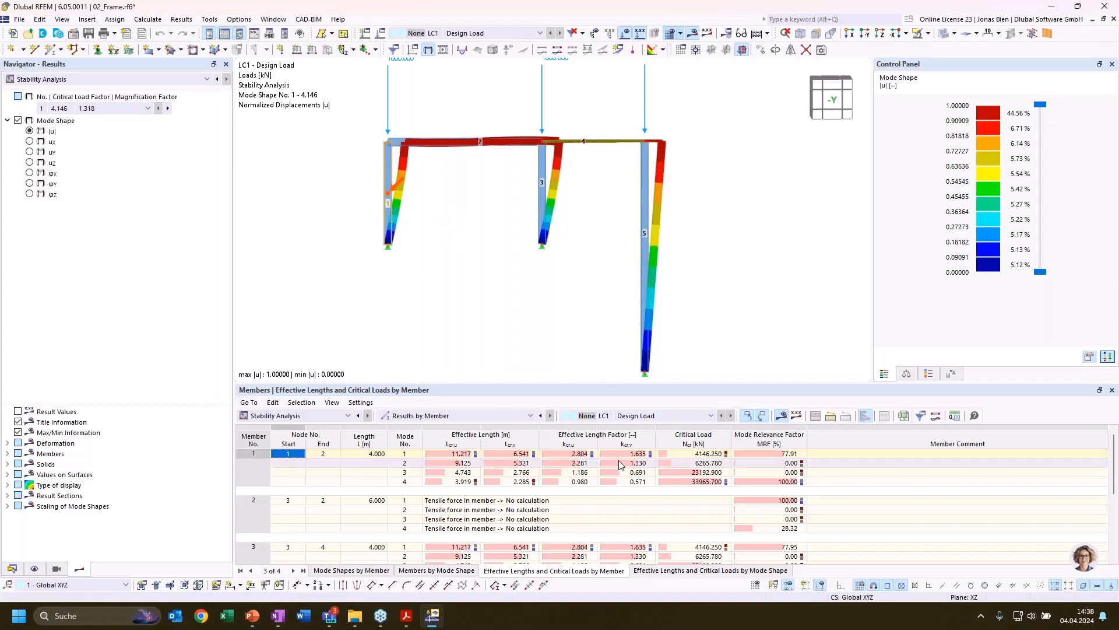
{"action": "left_click", "coordinate": [579, 454]}
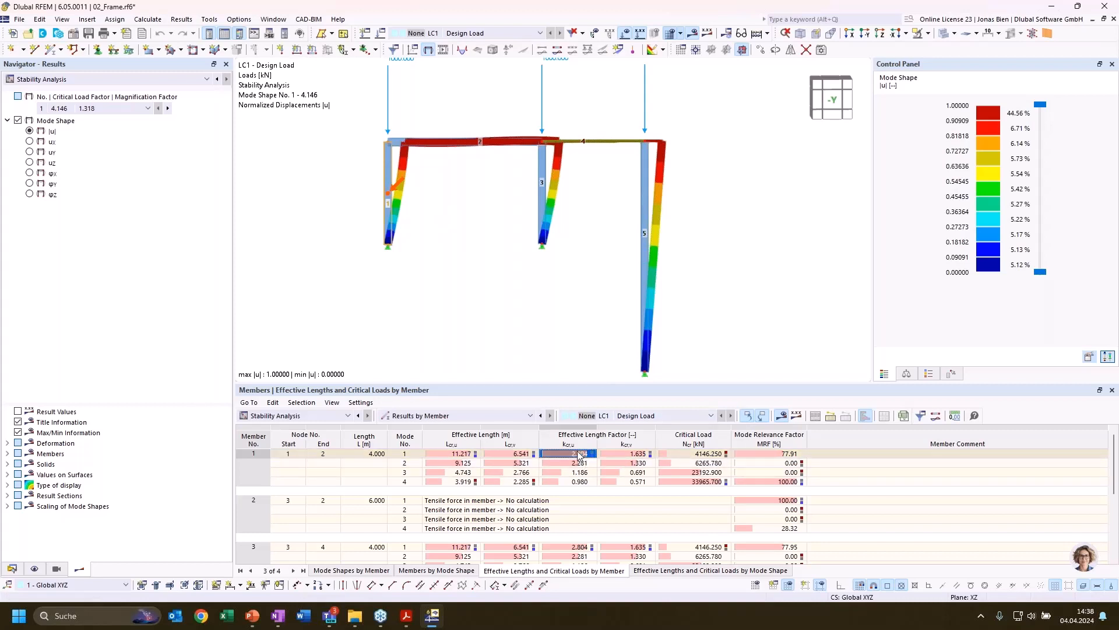
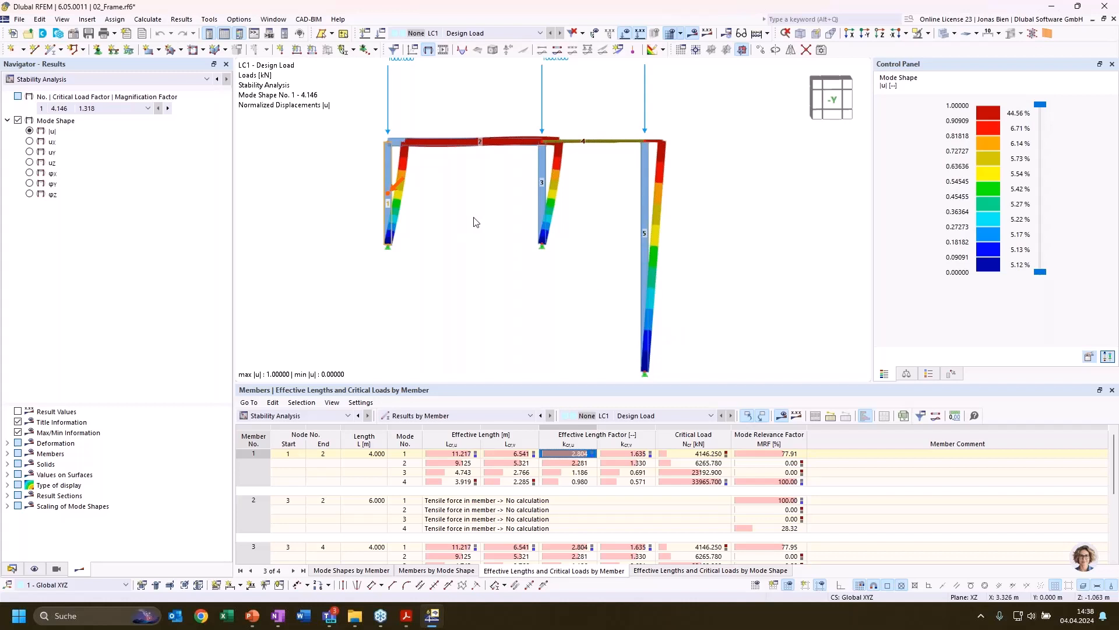
Examine the effective length factor of the 9 m column, member 5, for the first mode shape.
{"action": "scroll", "coordinate": [441, 215], "scroll_direction": "down", "scroll_amount": 2}
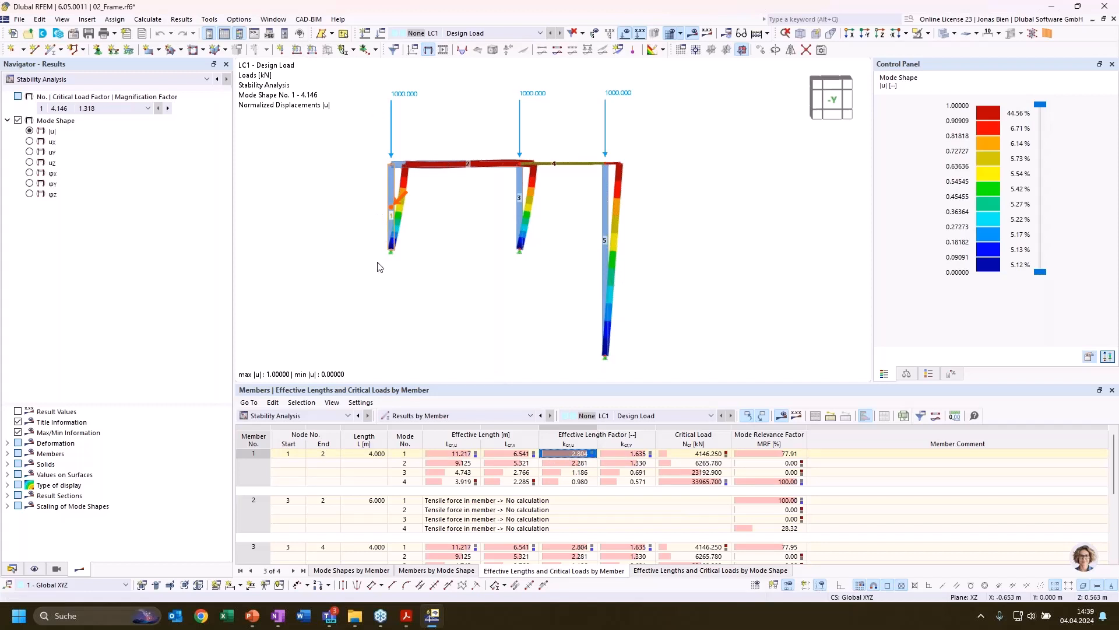
{"action": "left_click", "coordinate": [603, 231]}
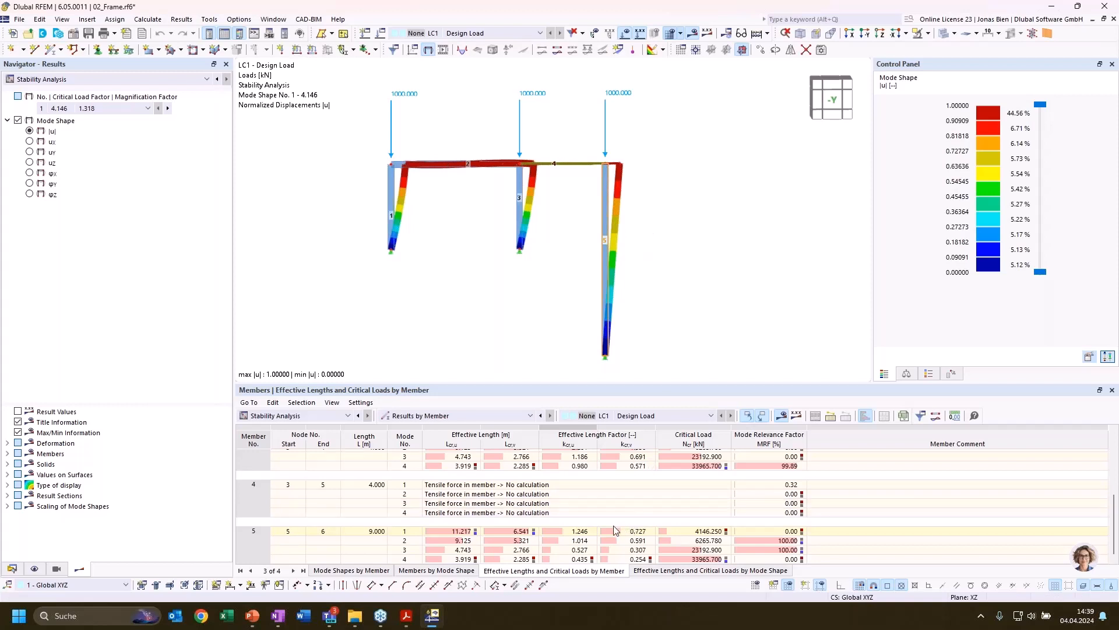
{"action": "left_click", "coordinate": [582, 532]}
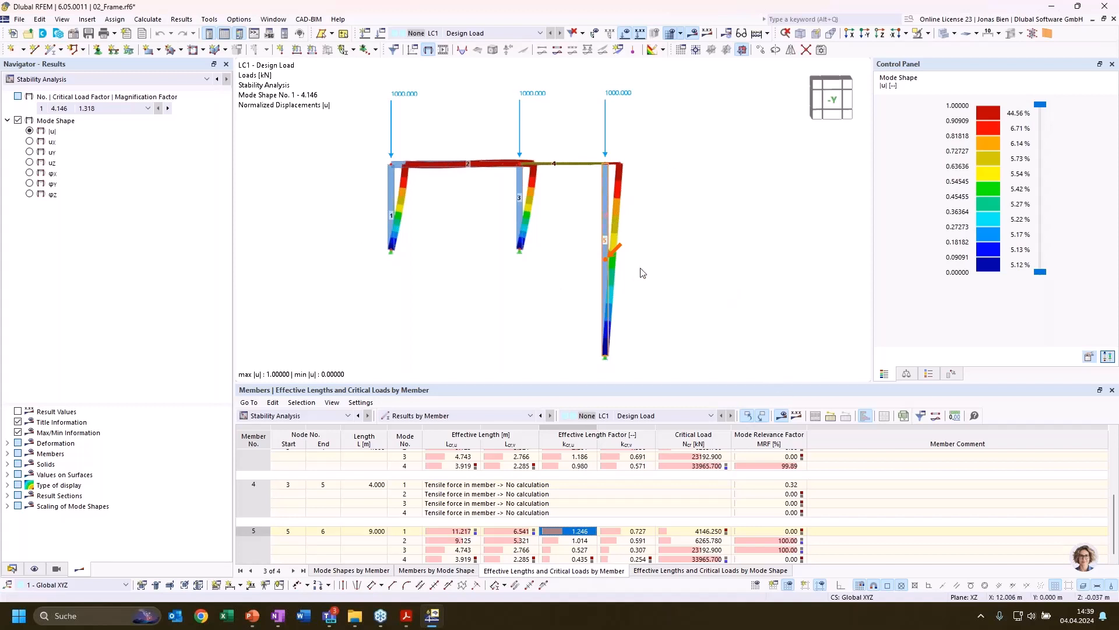
{"action": "scroll", "coordinate": [609, 229], "scroll_direction": "up", "scroll_amount": 2}
{"action": "middle_click_drag", "start_coordinate": [631, 229], "coordinate": [631, 209]}
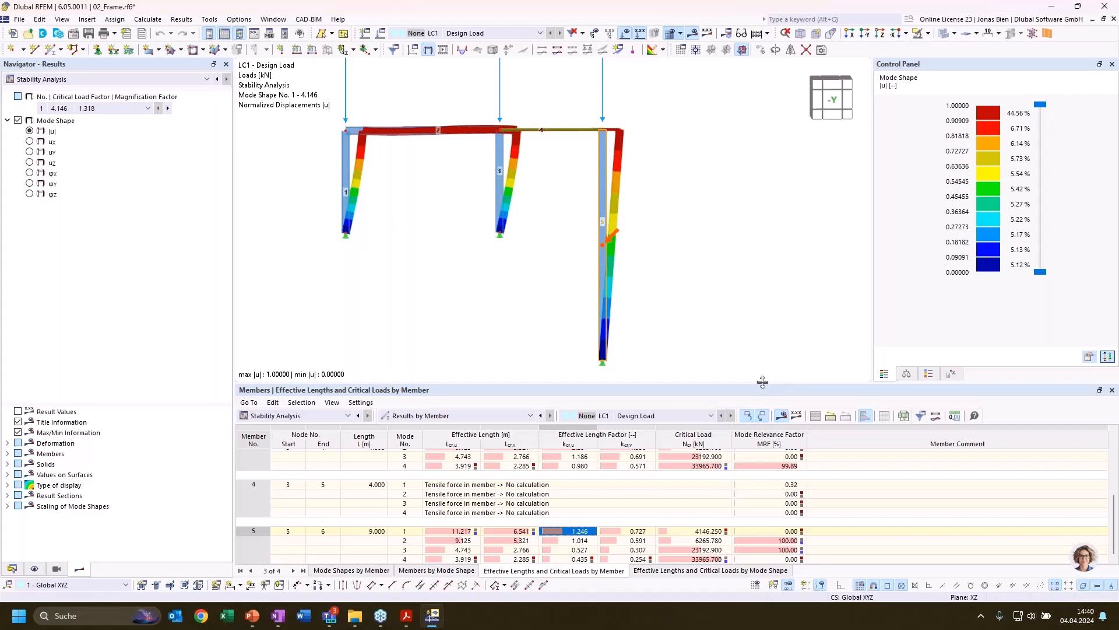
Enlarge the results table slightly and examine the members' mode relevance factors, especially member 5 in the first mode.
{"action": "left_click_drag", "start_coordinate": [763, 382], "coordinate": [762, 373]}
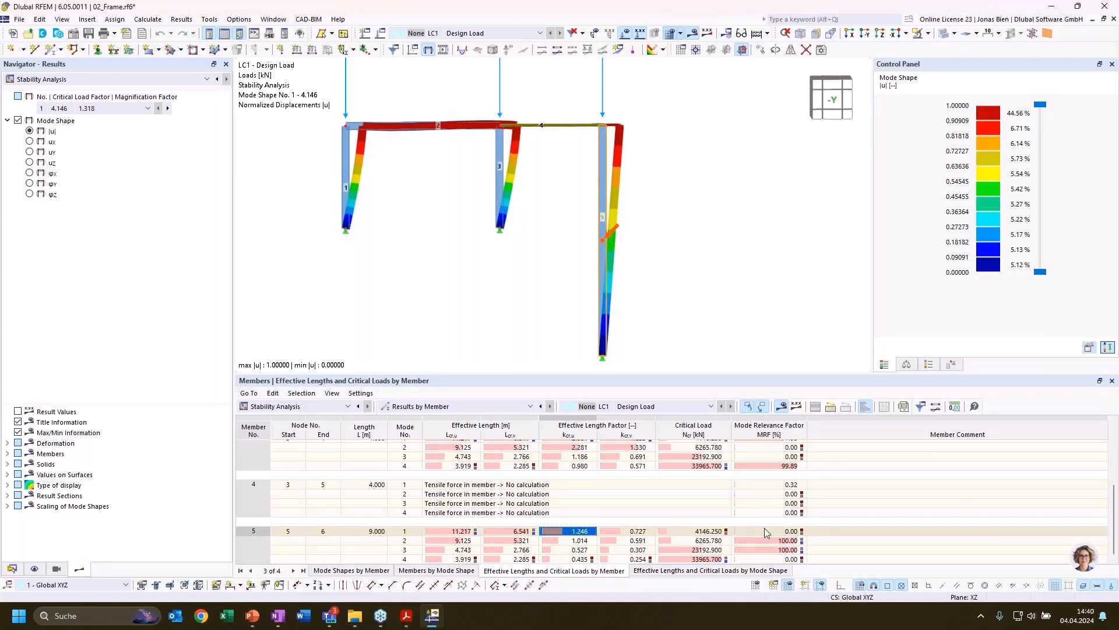
{"action": "left_click", "coordinate": [771, 435]}
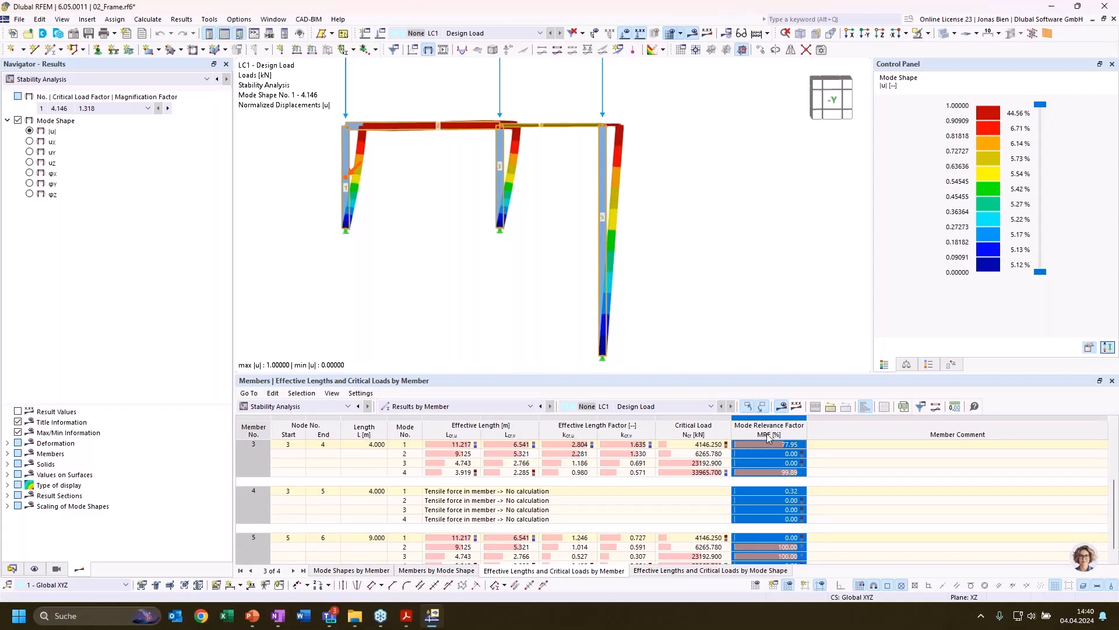
{"action": "scroll", "coordinate": [787, 434], "scroll_direction": "down", "scroll_amount": 1}
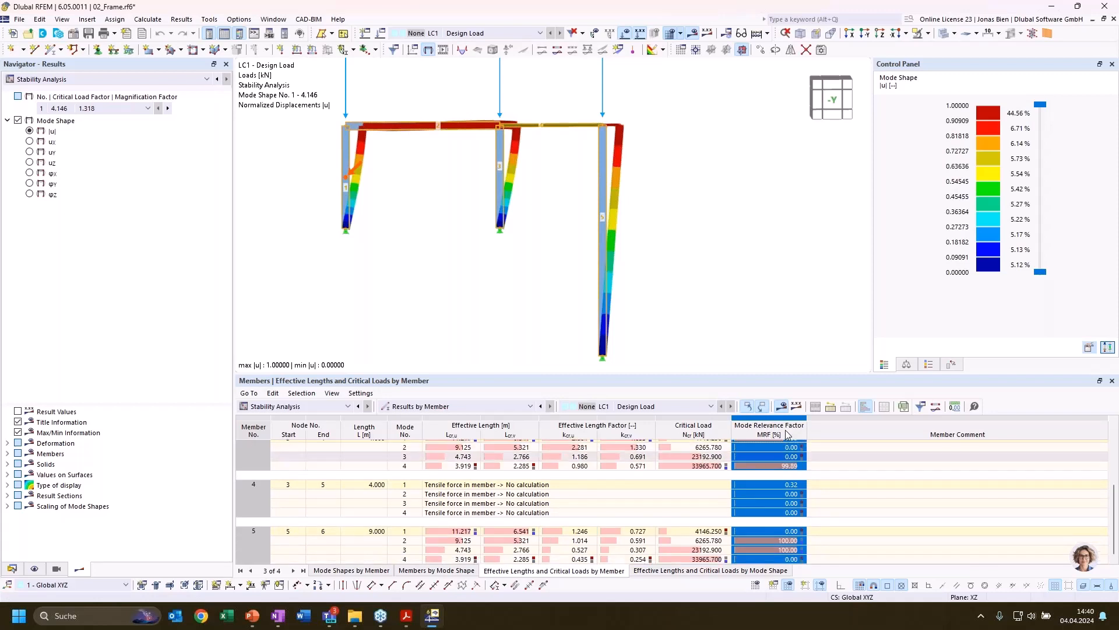
{"action": "left_click", "coordinate": [777, 532]}
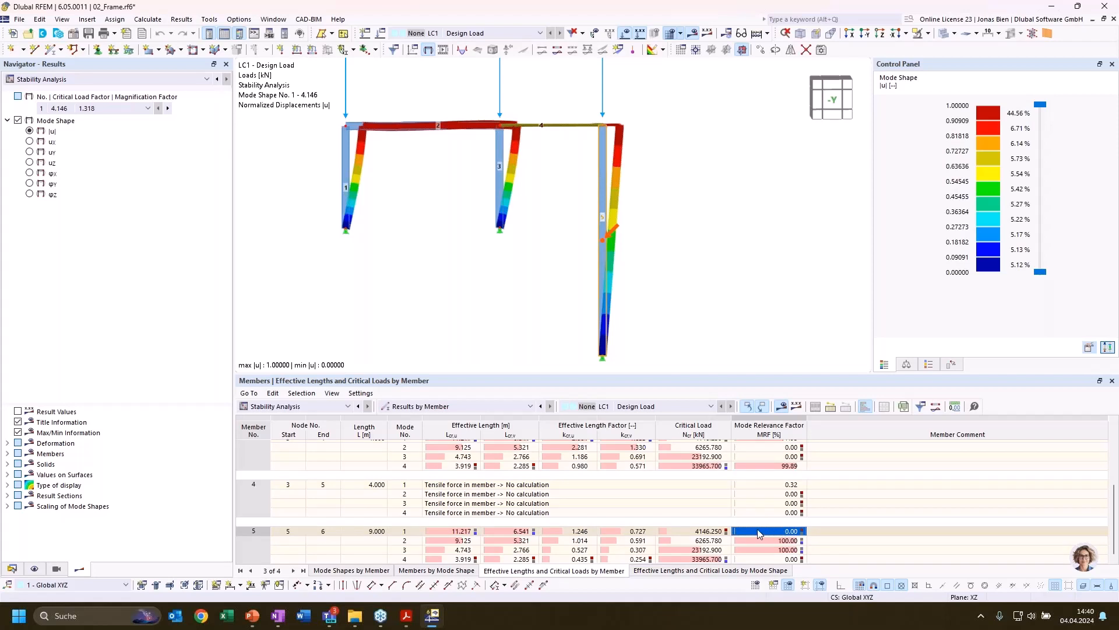
{"action": "scroll", "coordinate": [761, 545], "scroll_direction": "up", "scroll_amount": 3}
{"action": "scroll", "coordinate": [759, 547], "scroll_direction": "down", "scroll_amount": 3}
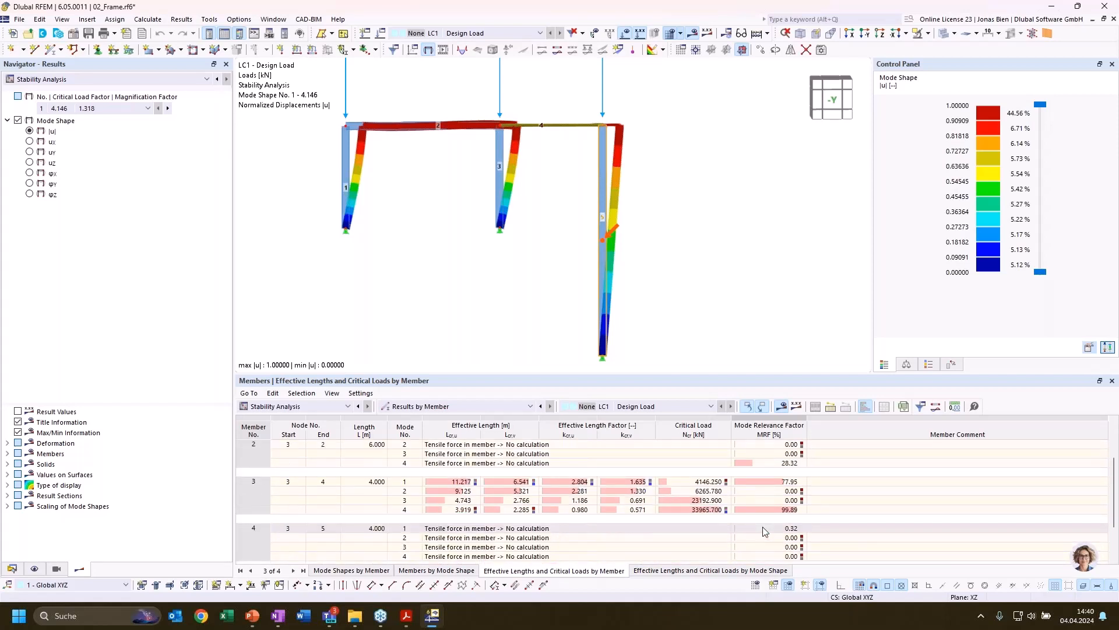
{"action": "left_click", "coordinate": [763, 529]}
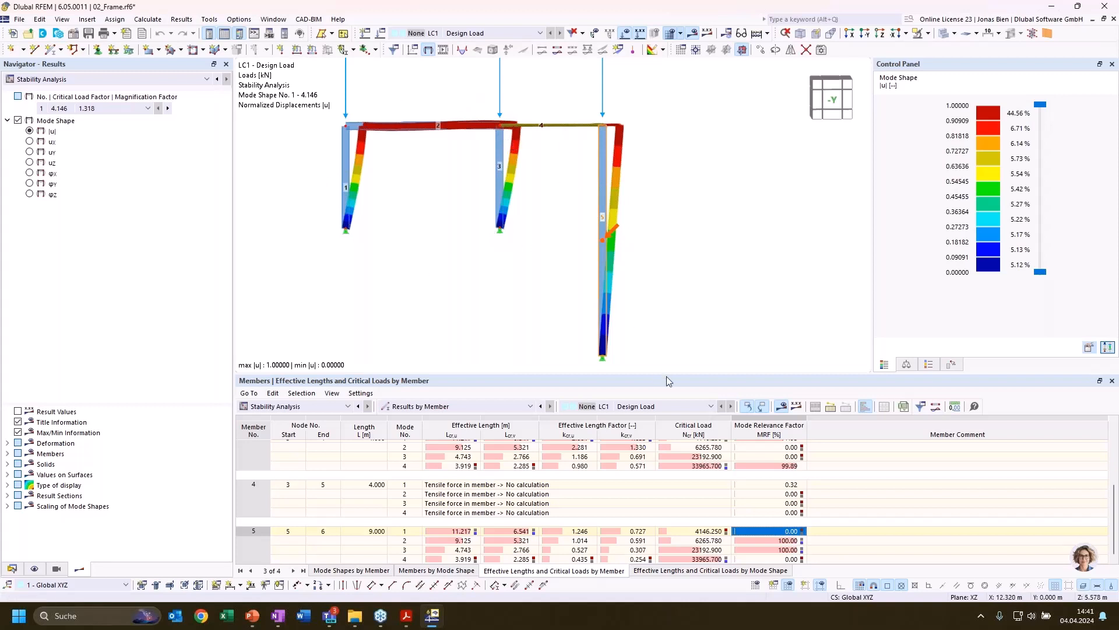
Compare member 5's mode relevance factors with the frame's first, second and third mode shapes.
{"action": "left_click", "coordinate": [781, 541]}
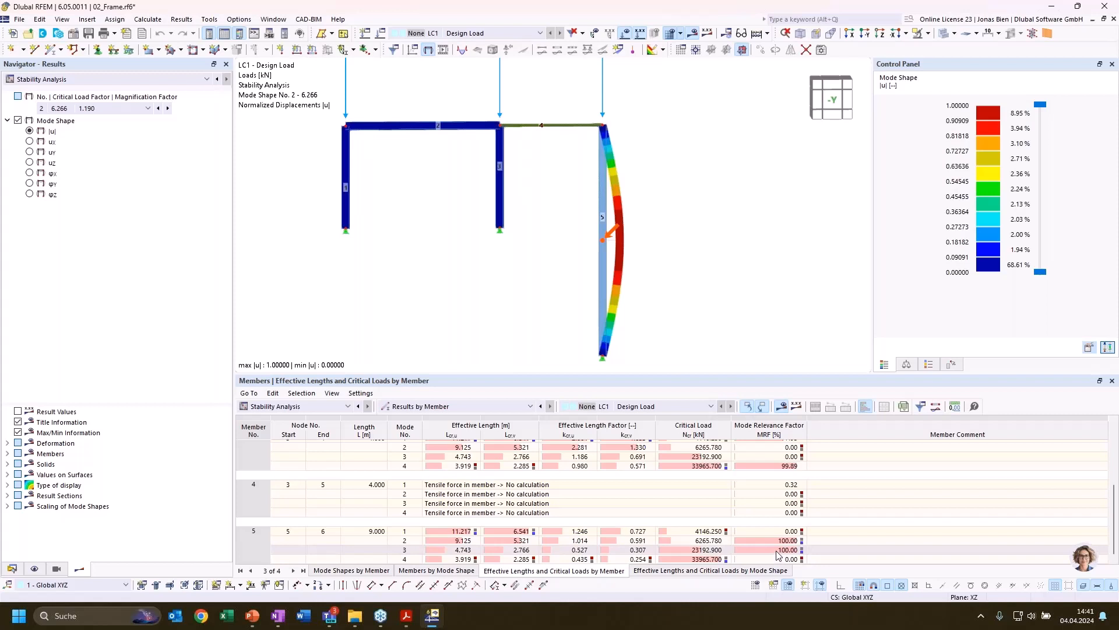
{"action": "left_click", "coordinate": [777, 552]}
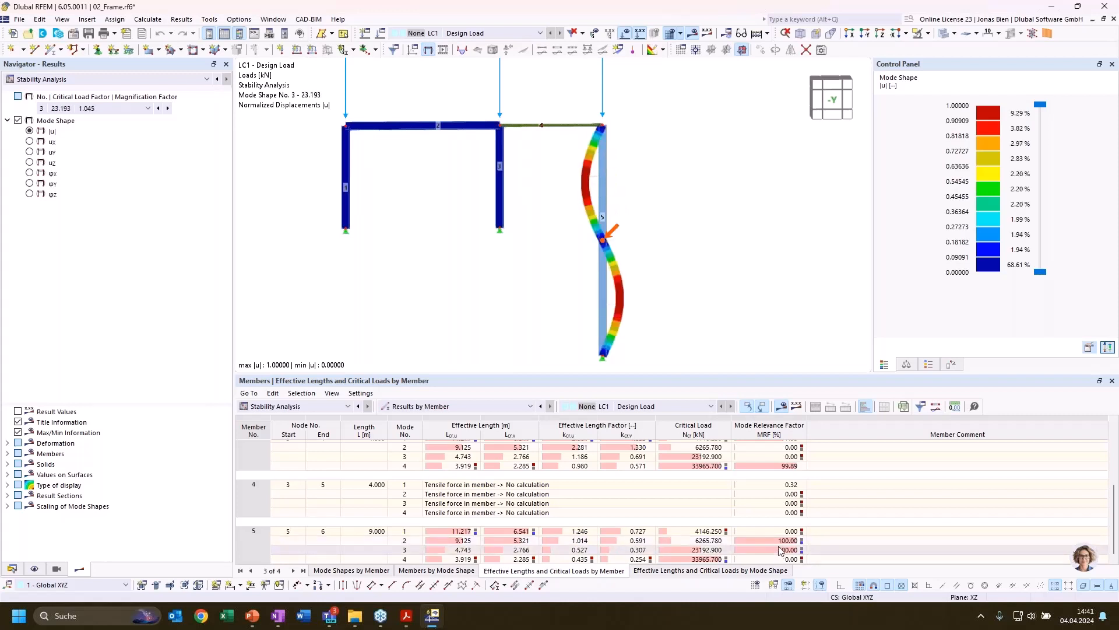
{"action": "left_click", "coordinate": [782, 541]}
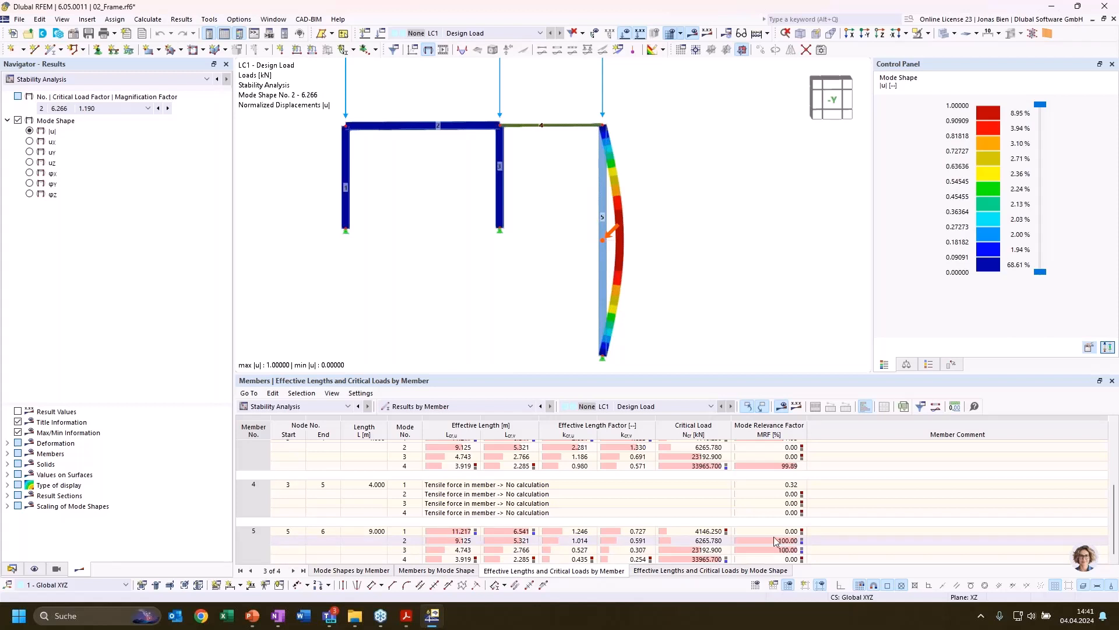
{"action": "left_click", "coordinate": [774, 533]}
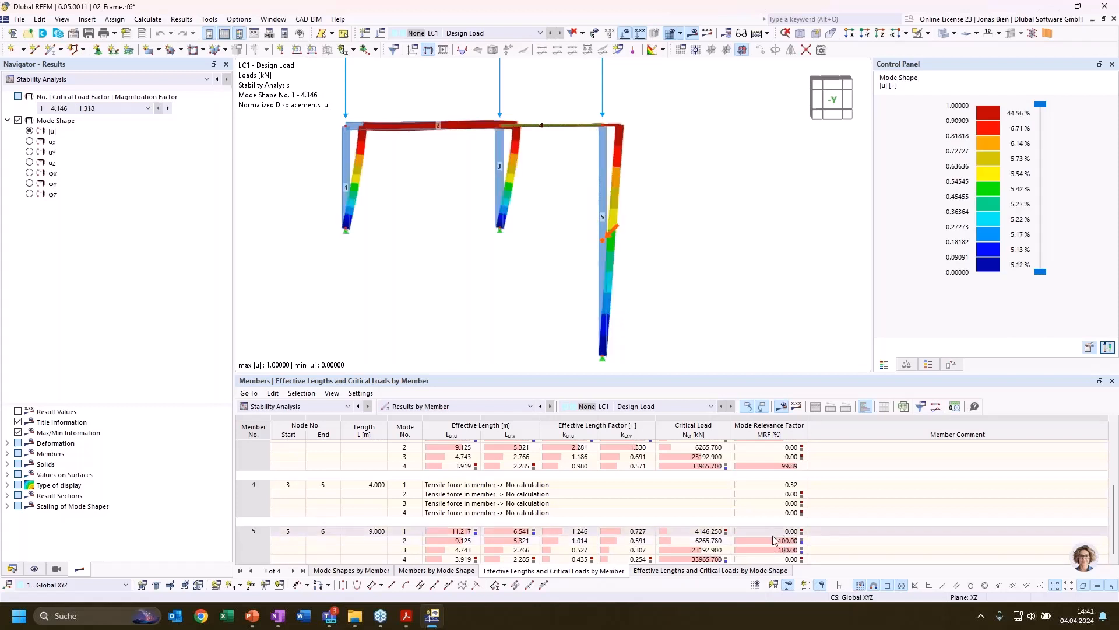
{"action": "left_click", "coordinate": [775, 540]}
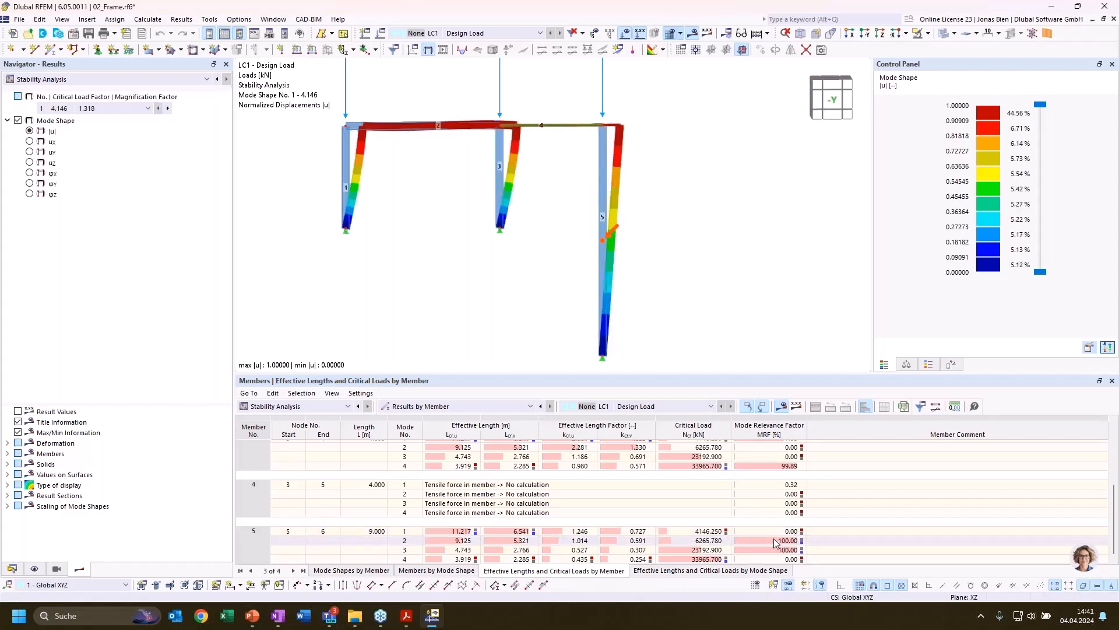
{"action": "left_click", "coordinate": [776, 533]}
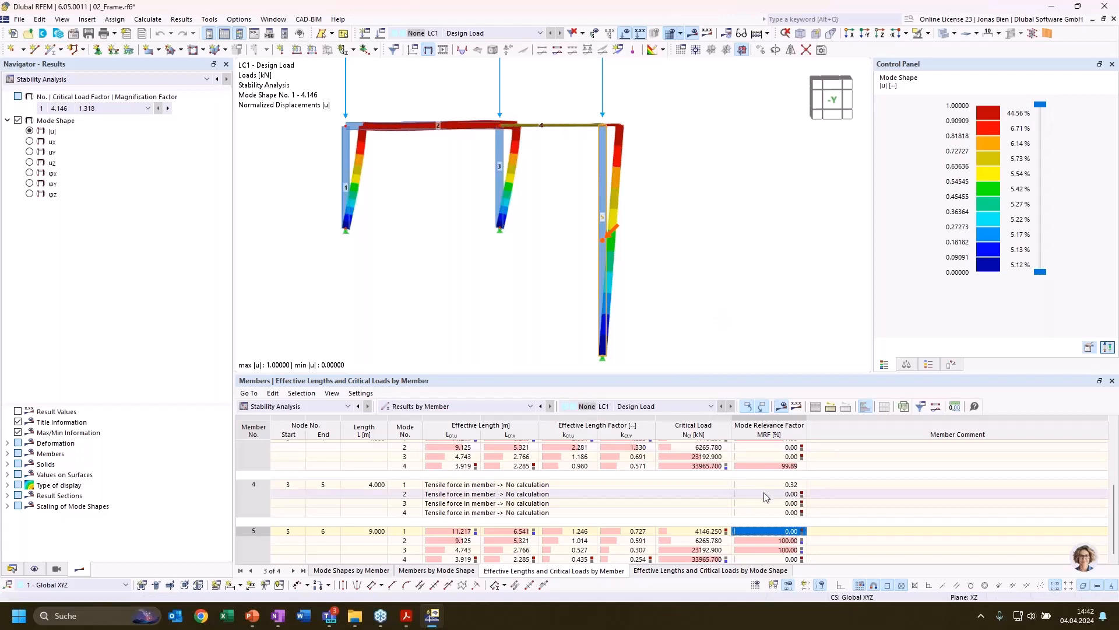
Show effective lengths and critical loads by mode shape and examine each member's mode relevance factor for the first mode.
{"action": "left_click", "coordinate": [668, 571]}
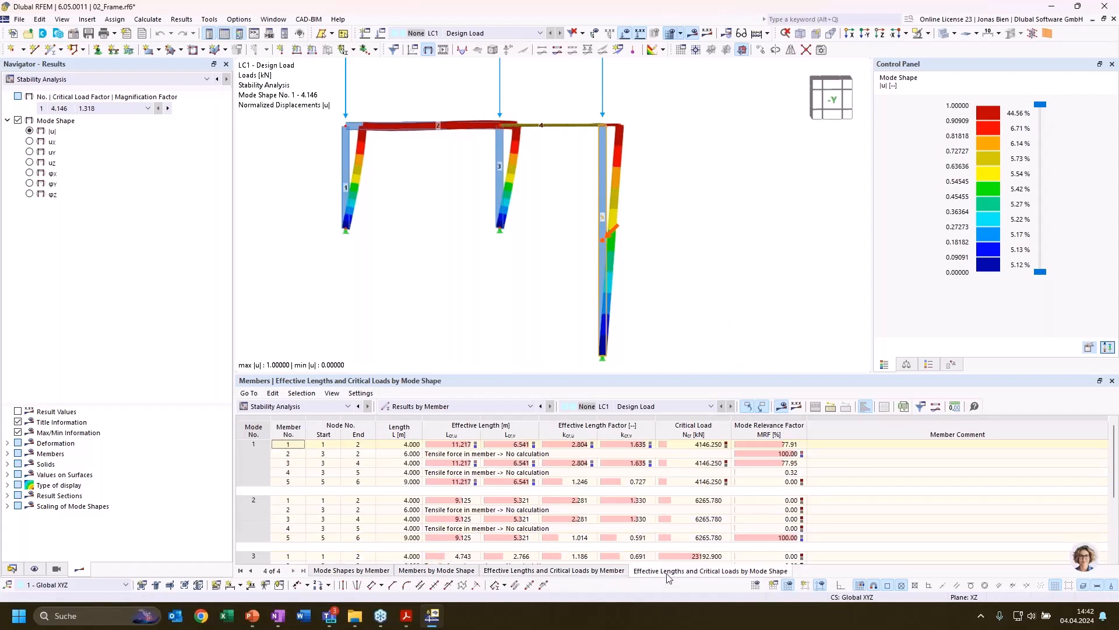
{"action": "left_click", "coordinate": [783, 445]}
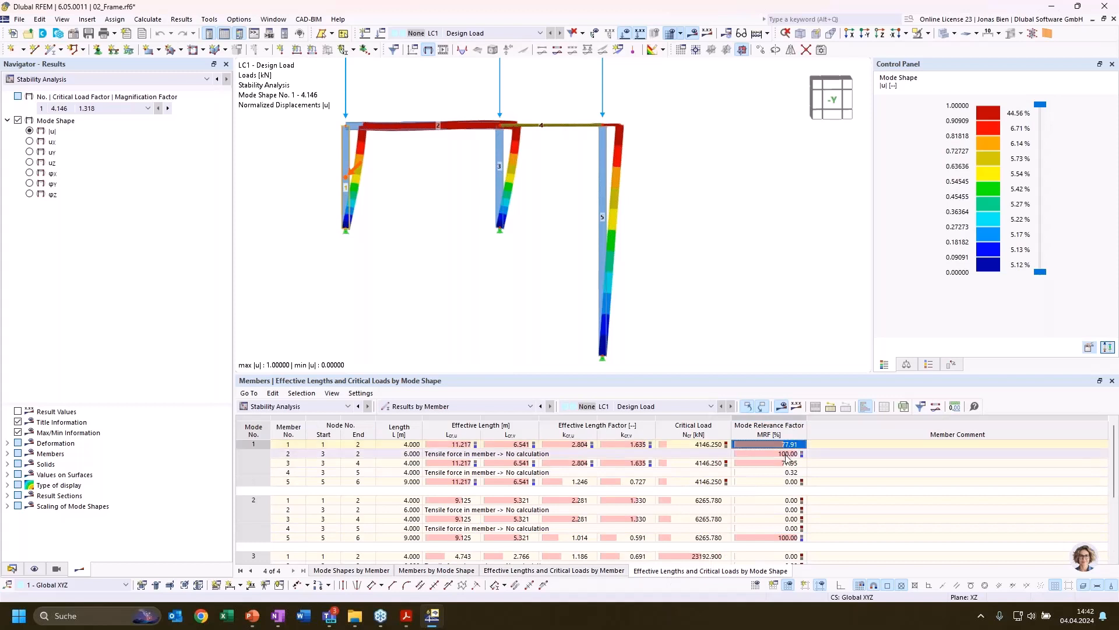
{"action": "left_click", "coordinate": [787, 463]}
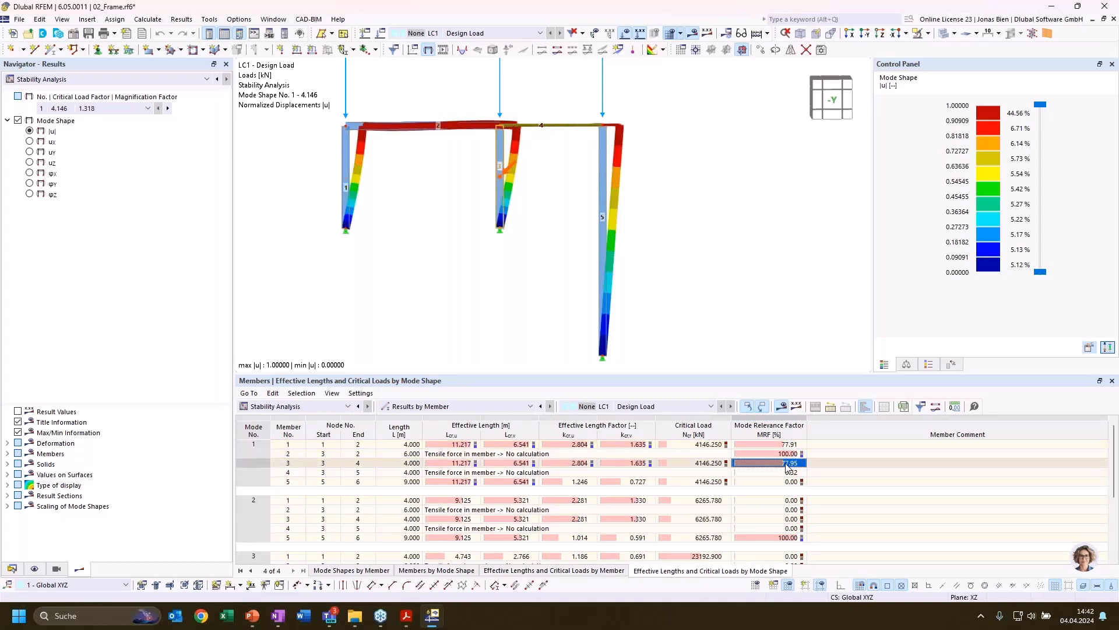
{"action": "left_click", "coordinate": [792, 453]}
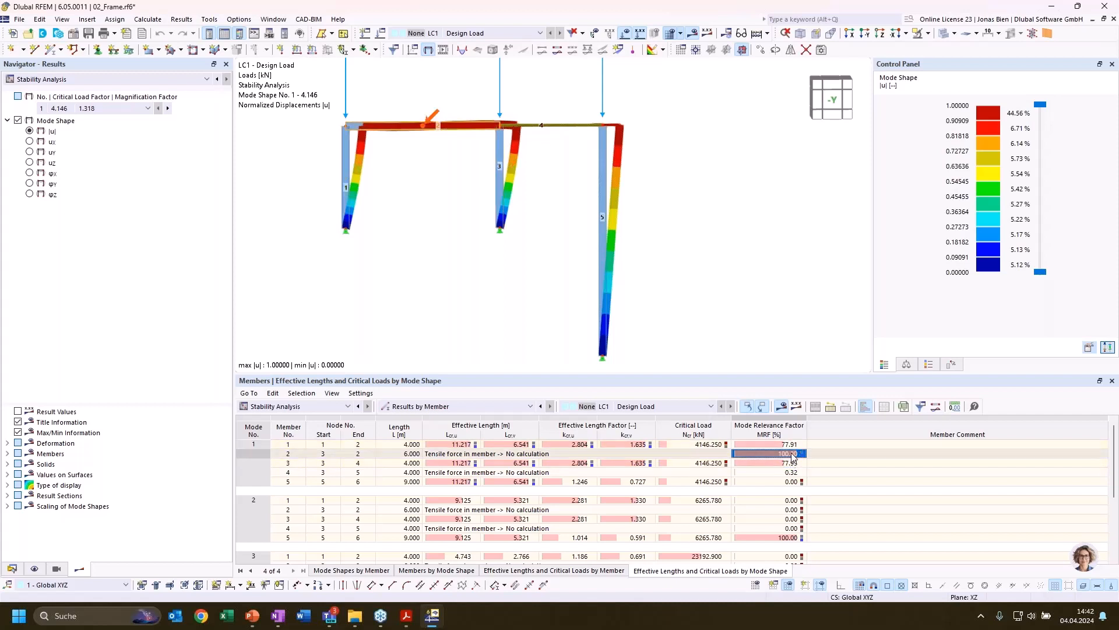
{"action": "left_click", "coordinate": [781, 482]}
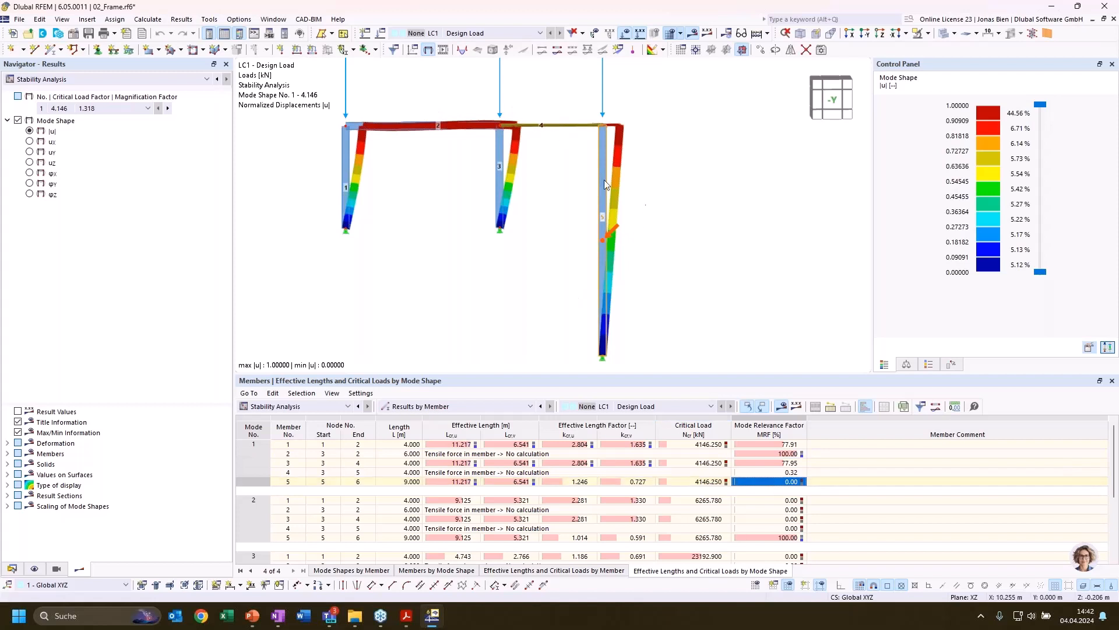
{"action": "left_click", "coordinate": [768, 472]}
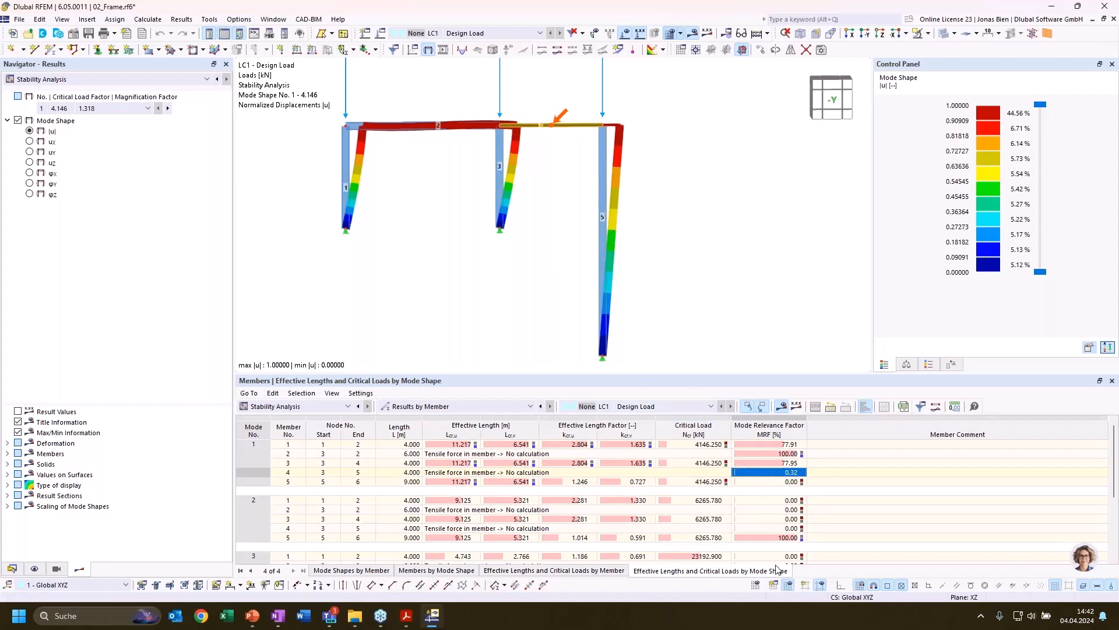
Examine member 5's mode relevance factors for the second and third mode shapes in the table sorted by mode shape.
{"action": "left_click", "coordinate": [768, 538]}
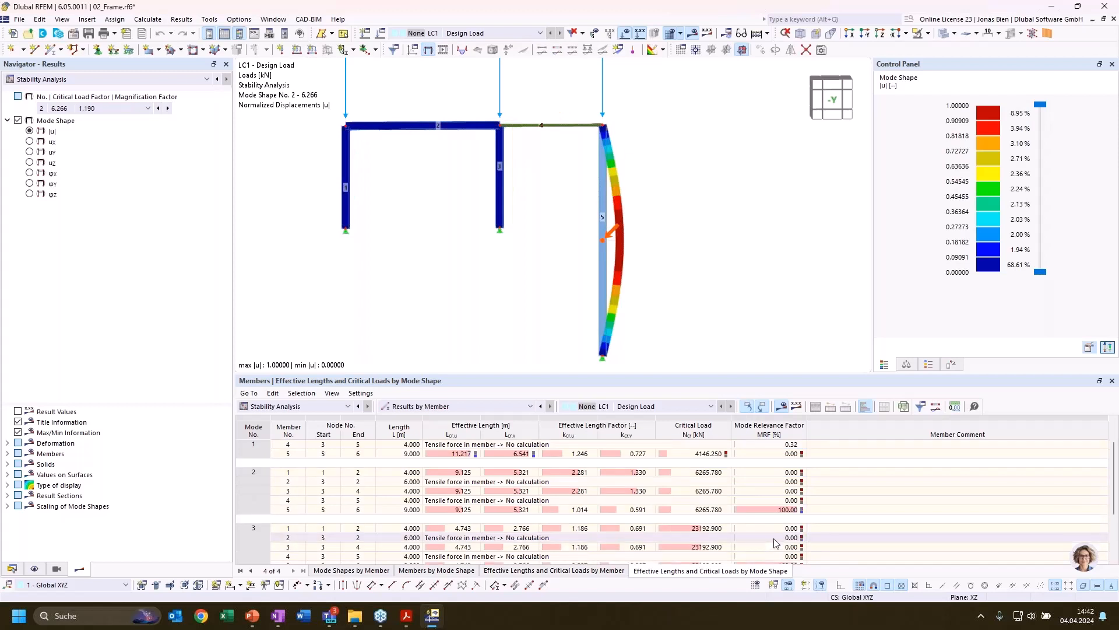
{"action": "left_click", "coordinate": [787, 538]}
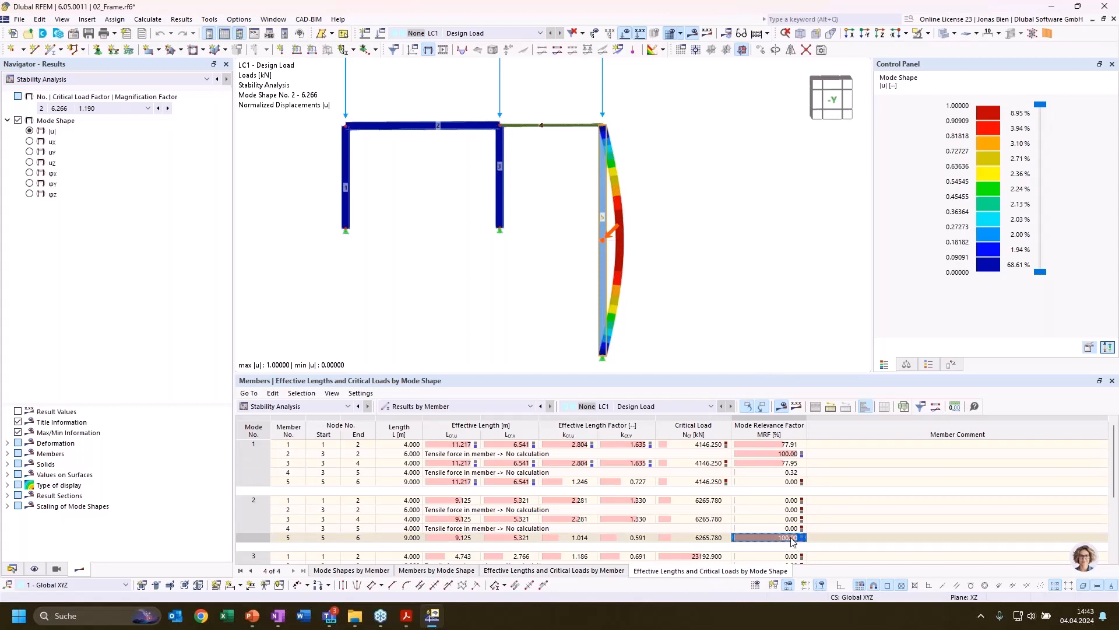
{"action": "scroll", "coordinate": [770, 525], "scroll_direction": "down", "scroll_amount": 2}
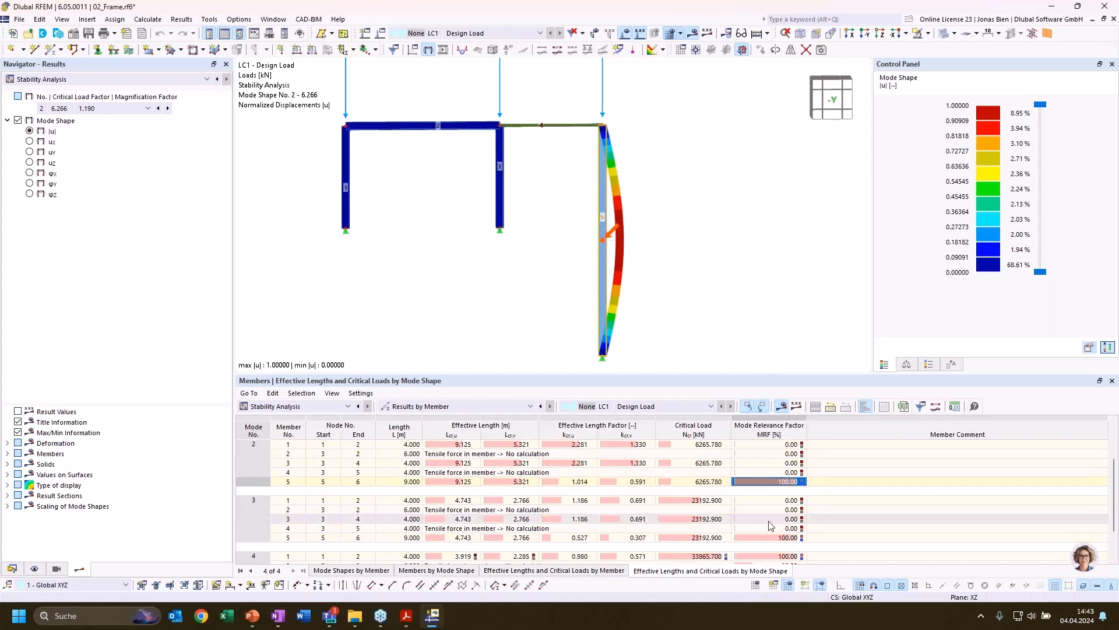
{"action": "scroll", "coordinate": [771, 526], "scroll_direction": "down", "scroll_amount": 2}
{"action": "scroll", "coordinate": [768, 527], "scroll_direction": "up", "scroll_amount": 3}
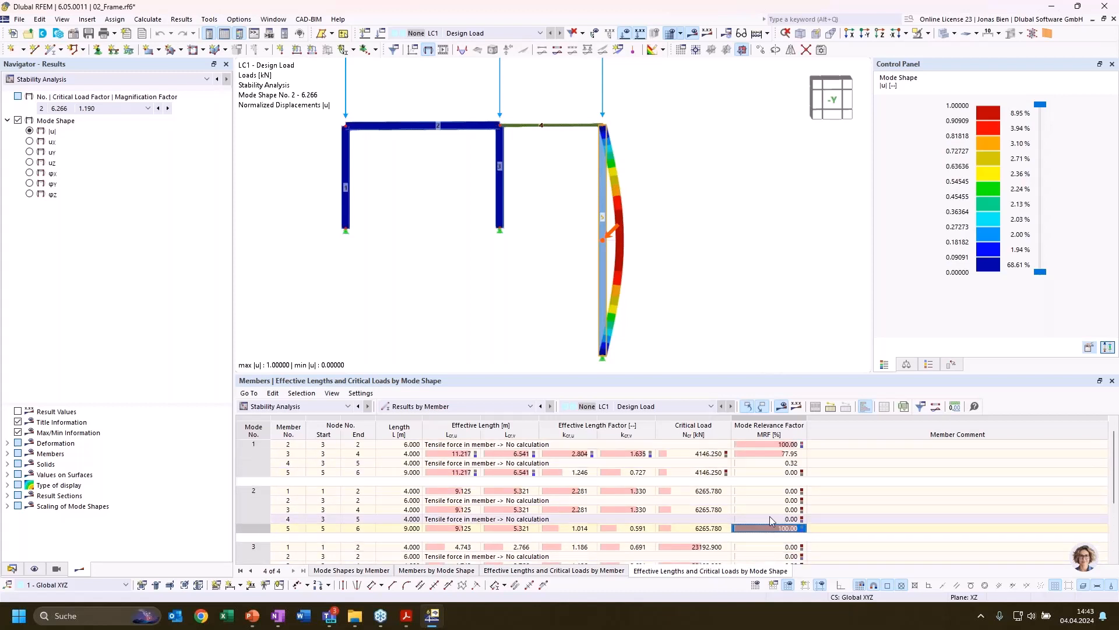
{"action": "scroll", "coordinate": [771, 526], "scroll_direction": "down", "scroll_amount": 3}
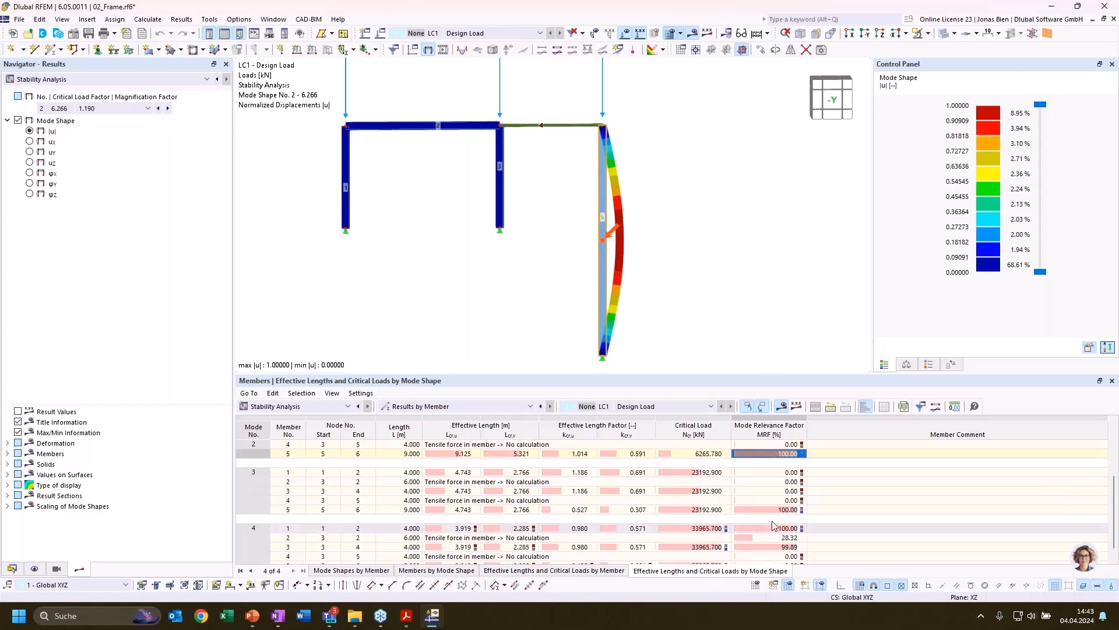
{"action": "left_click", "coordinate": [772, 509]}
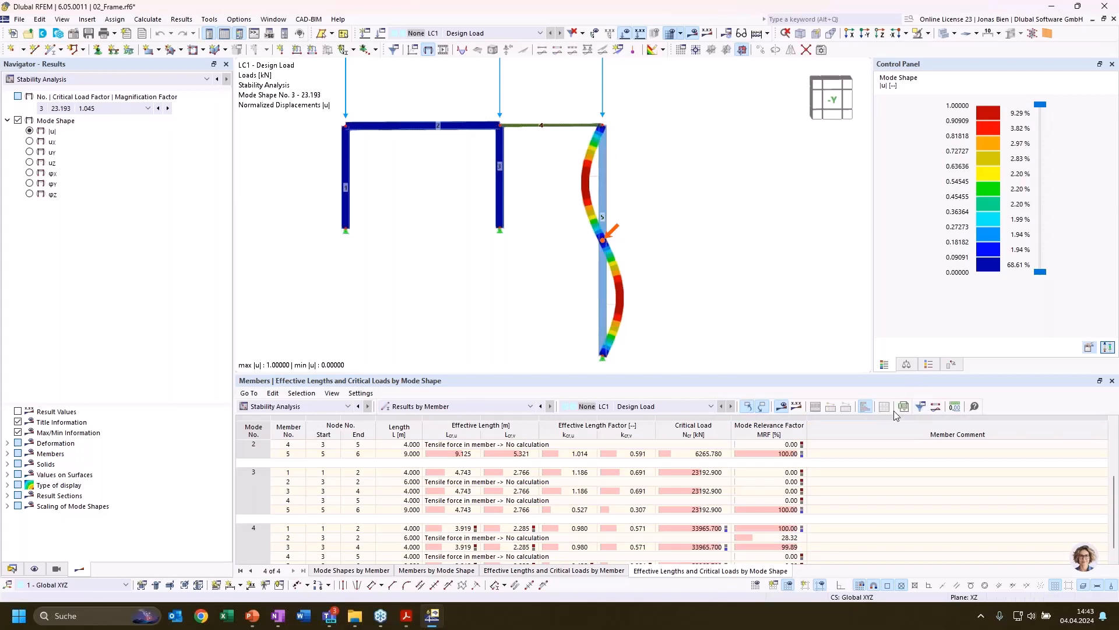
Filter the effective lengths and critical loads by mode shape to rows with MRF greater than 20 %.
{"action": "left_click", "coordinate": [920, 410]}
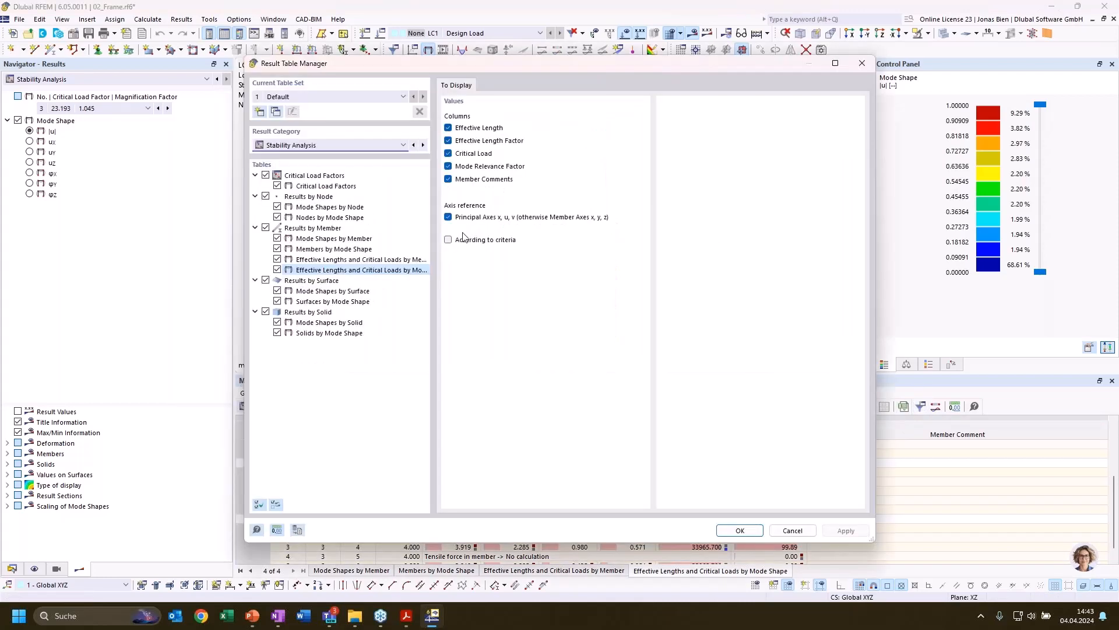
{"action": "left_click", "coordinate": [525, 87]}
{"action": "left_click", "coordinate": [523, 118]}
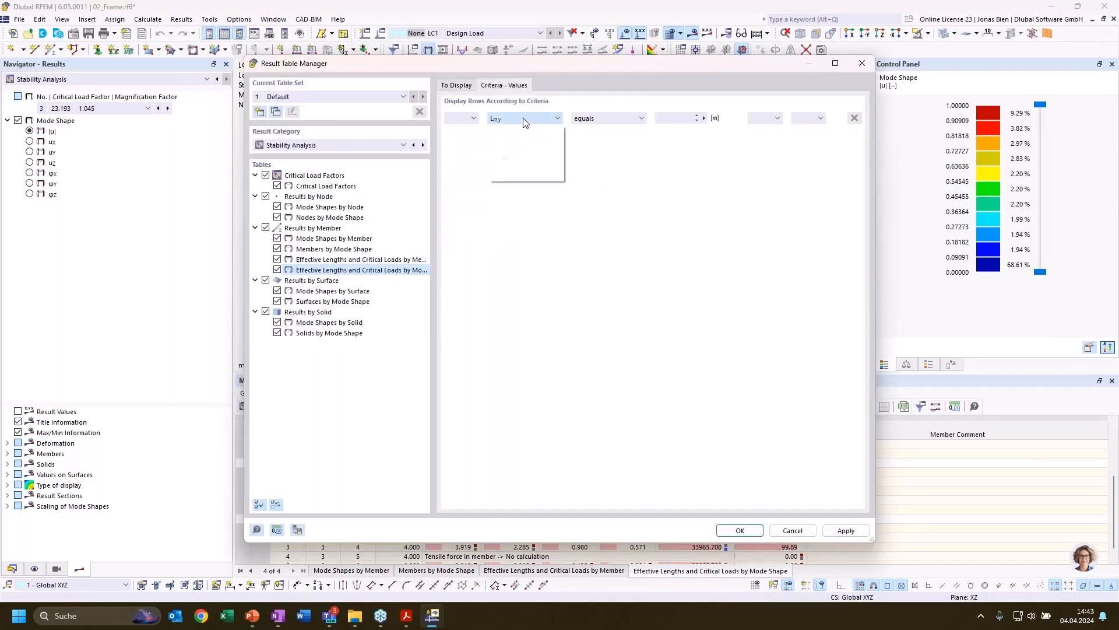
{"action": "left_click", "coordinate": [525, 171]}
{"action": "left_click", "coordinate": [590, 119]}
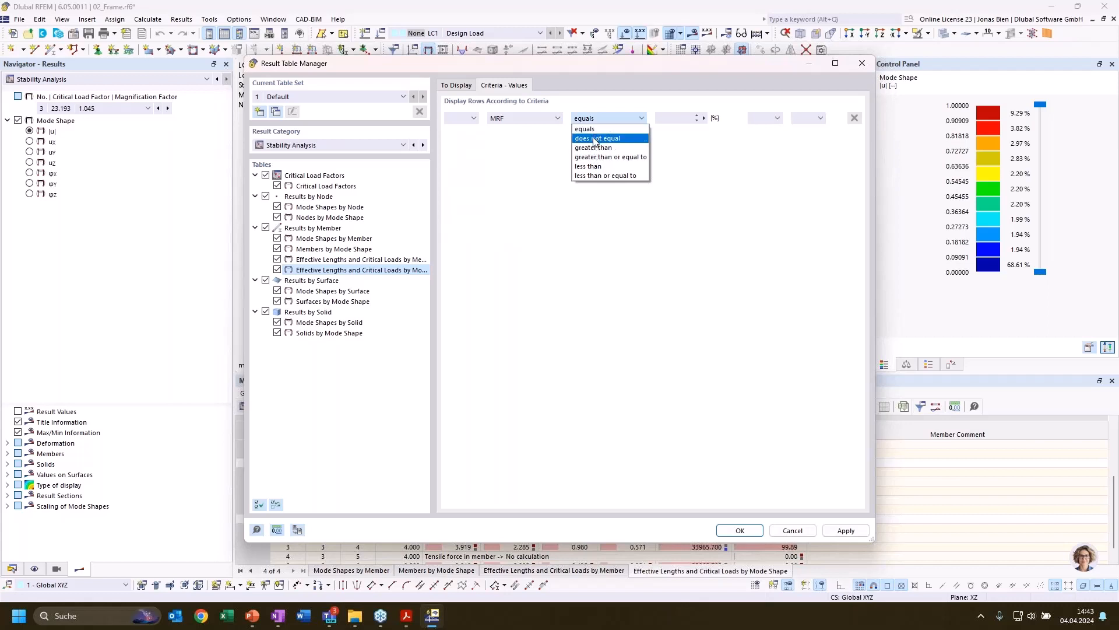
{"action": "left_click", "coordinate": [593, 148]}
{"action": "type", "text": "20"}
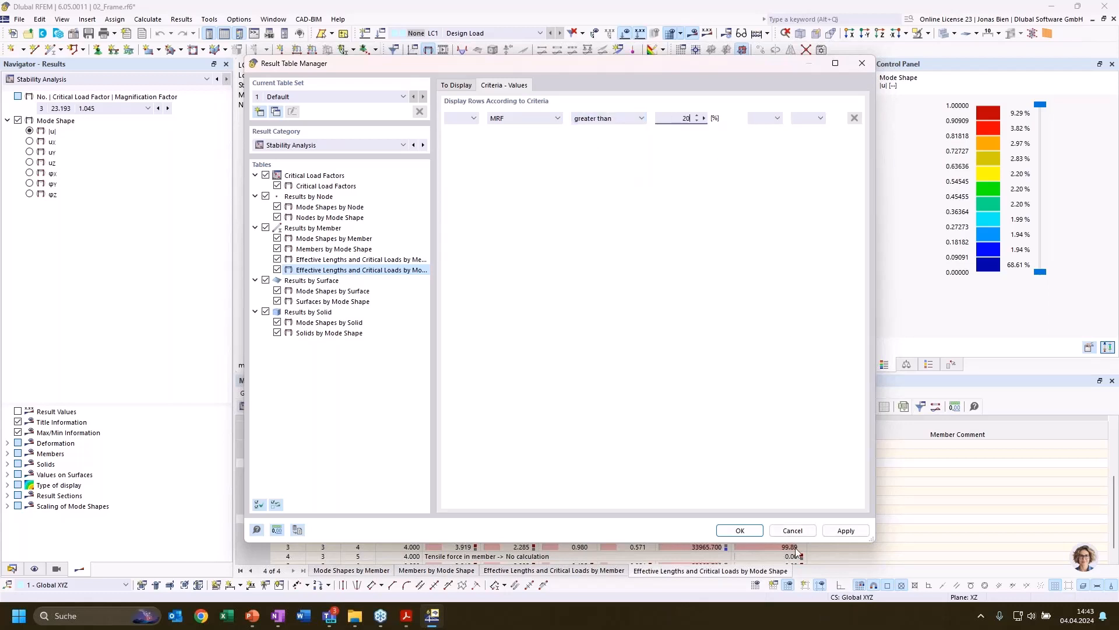
{"action": "left_click", "coordinate": [744, 530]}
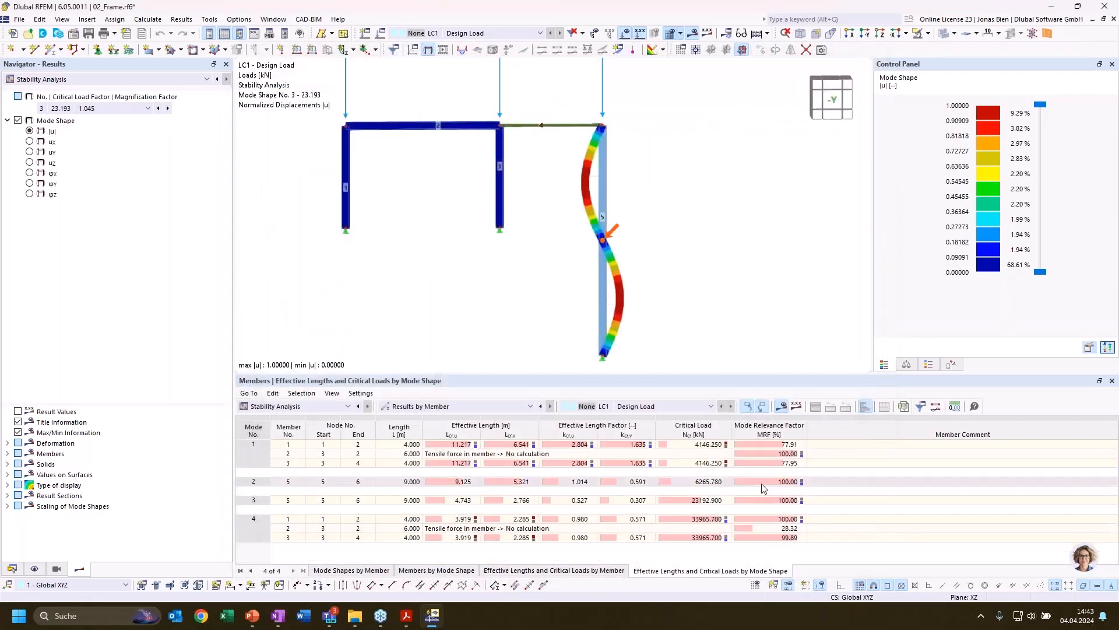
Examine the filtered table's members for the first, second and third modes against the frame's mode shapes.
{"action": "left_click", "coordinate": [302, 461]}
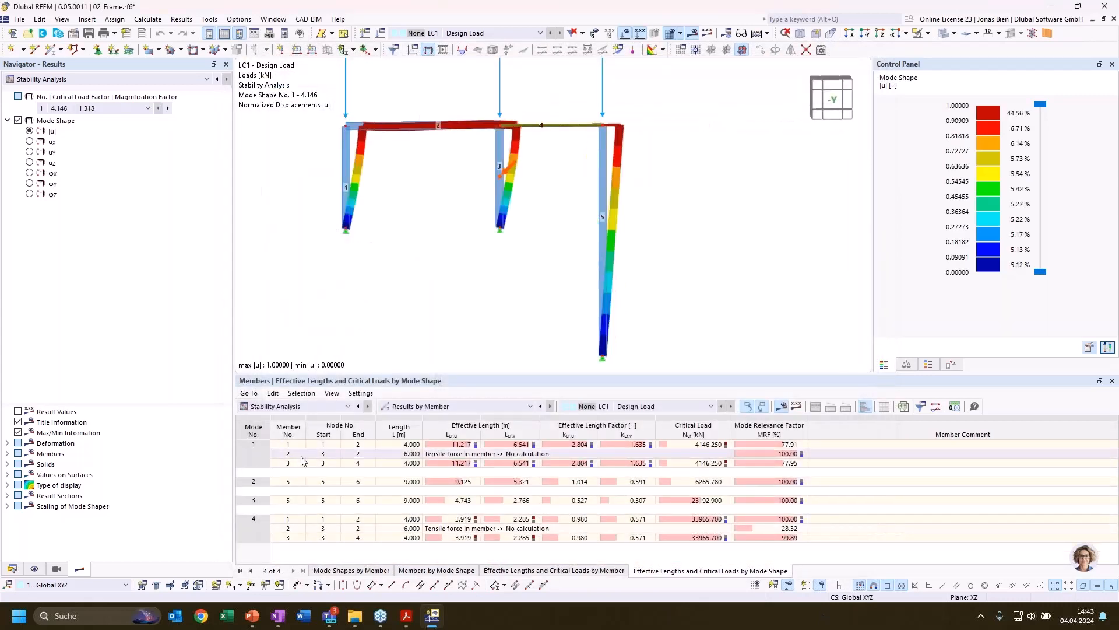
{"action": "left_click", "coordinate": [251, 482]}
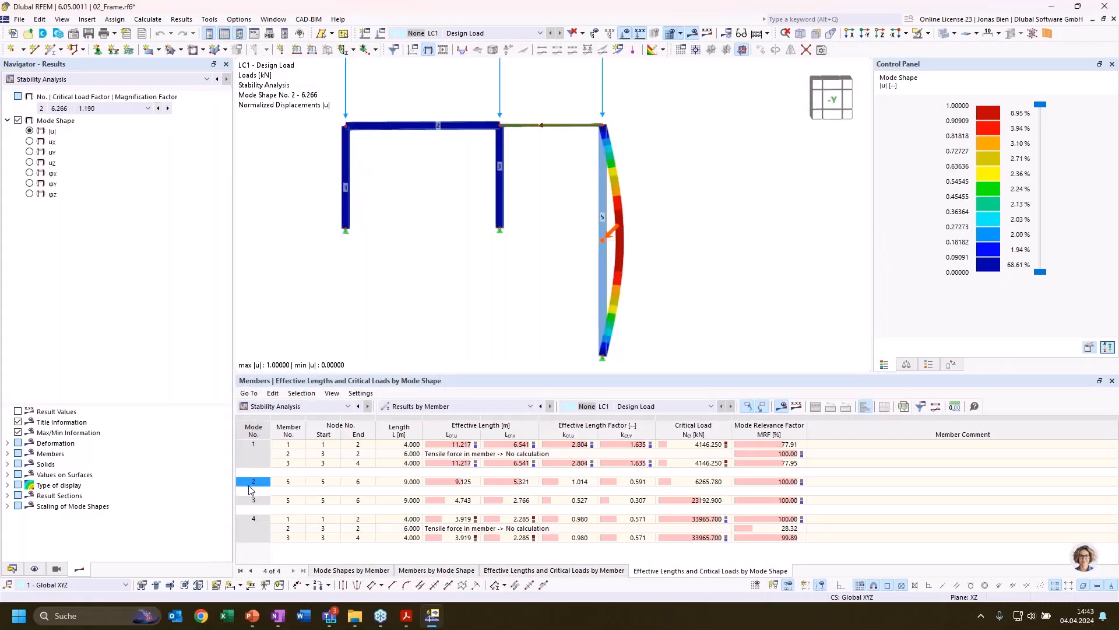
{"action": "left_click", "coordinate": [256, 500]}
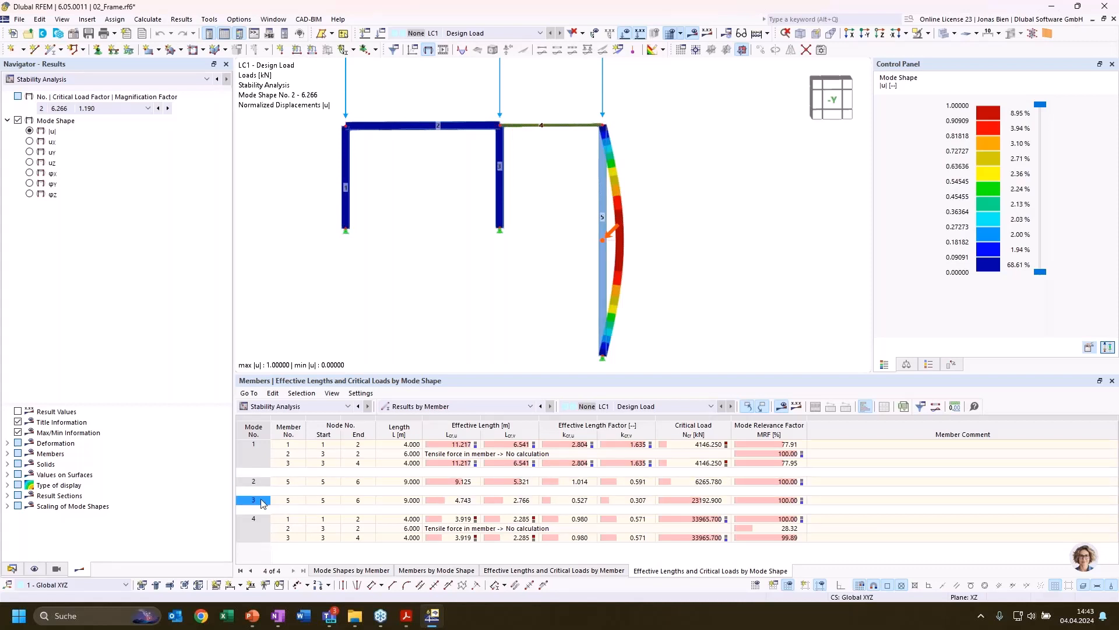
{"action": "left_click", "coordinate": [285, 447]}
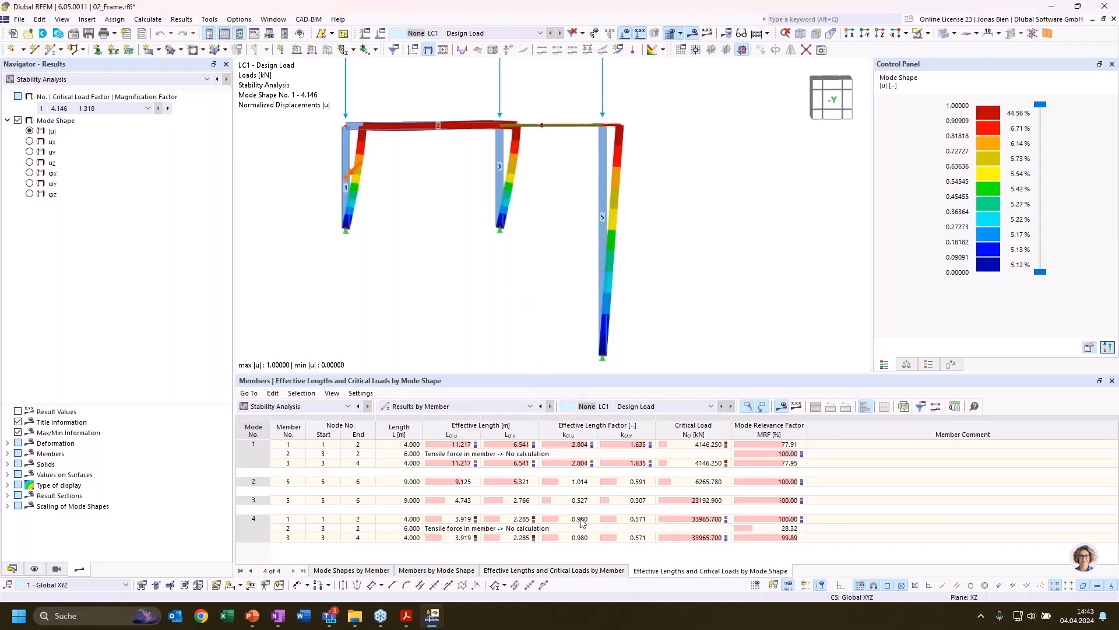
Show effective lengths and critical loads by member, filtered to rows with MRF greater than 20 %.
{"action": "left_click", "coordinate": [574, 571]}
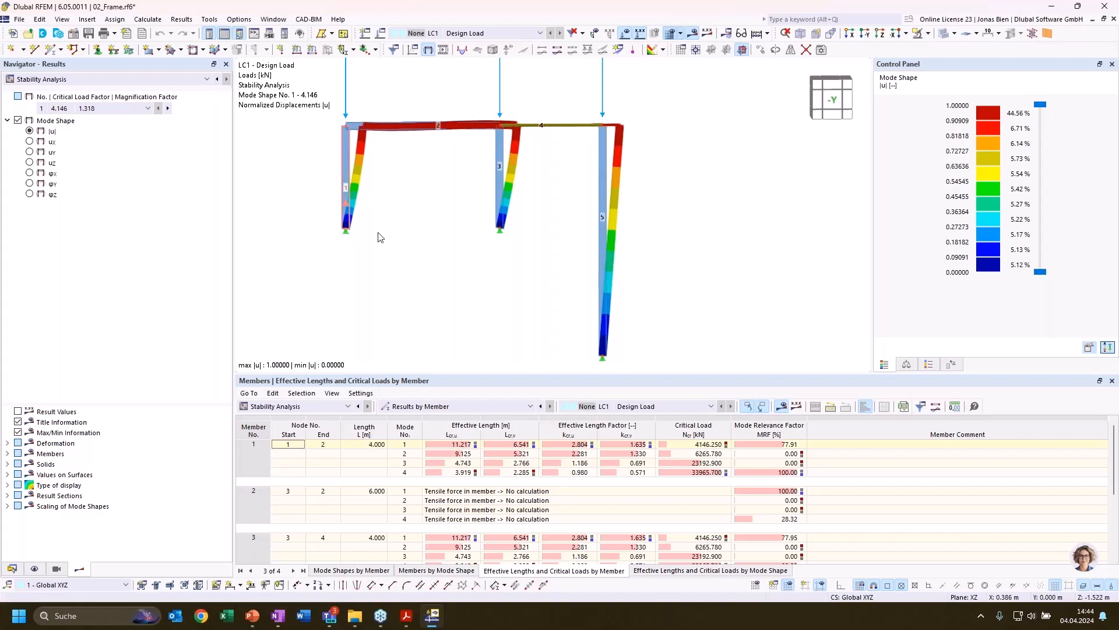
{"action": "left_click", "coordinate": [778, 446]}
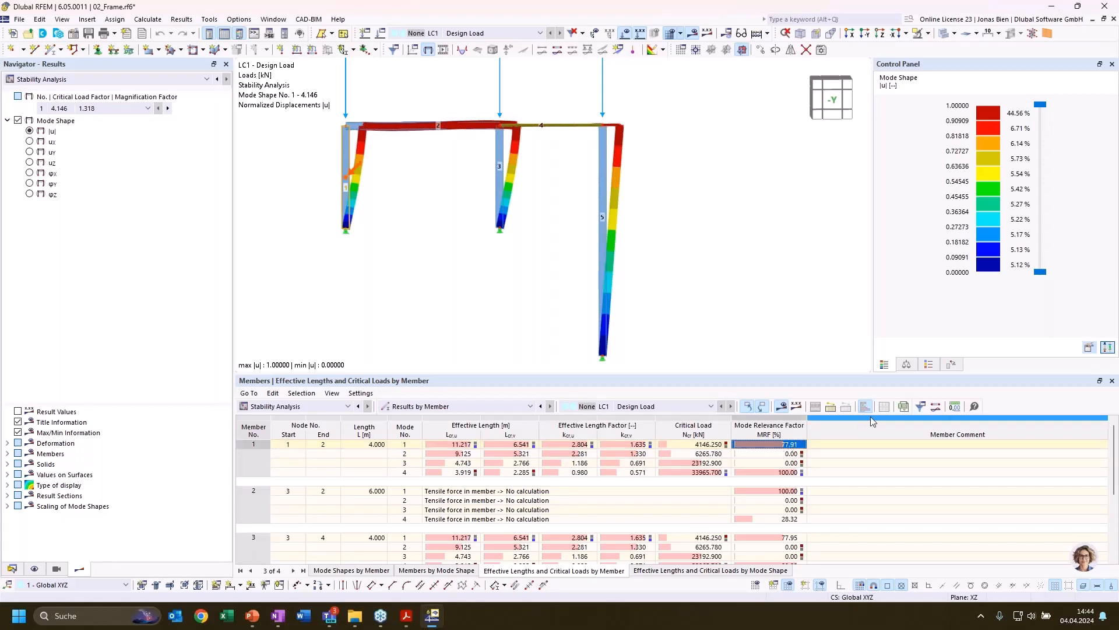
{"action": "left_click", "coordinate": [920, 408]}
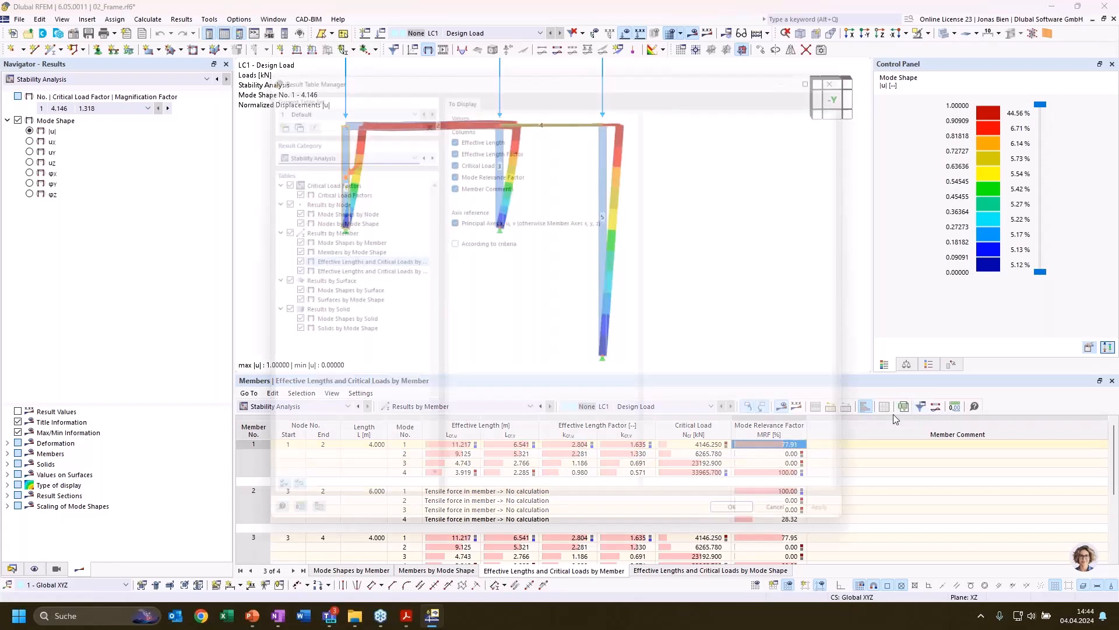
{"action": "left_click", "coordinate": [464, 241]}
{"action": "left_click", "coordinate": [504, 85]}
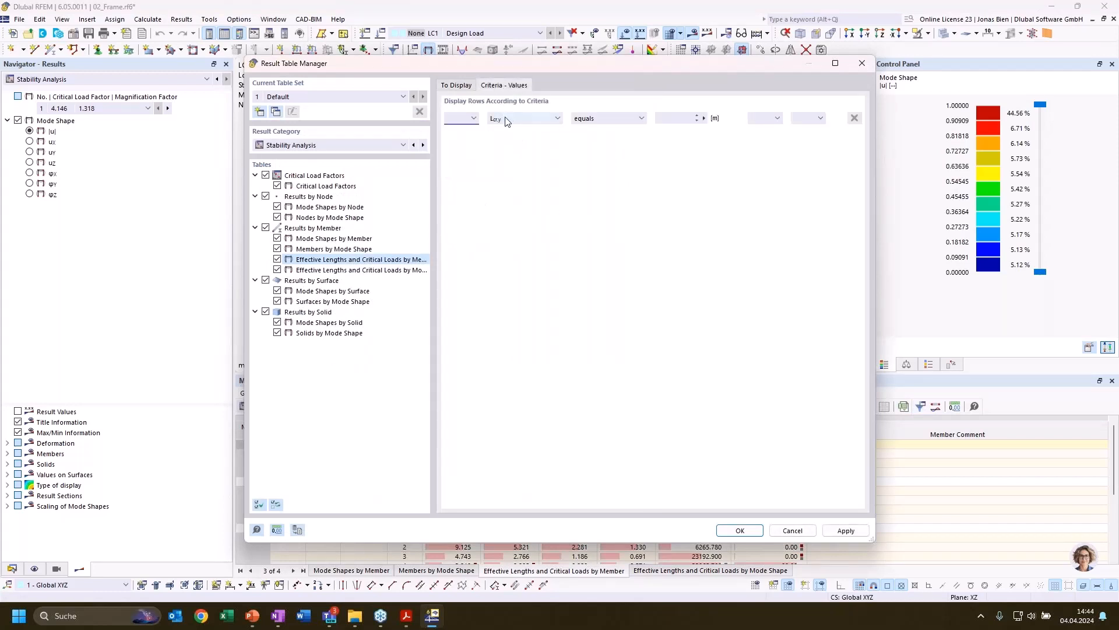
{"action": "left_click", "coordinate": [525, 118]}
{"action": "left_click", "coordinate": [507, 177]}
{"action": "left_click", "coordinate": [594, 119]}
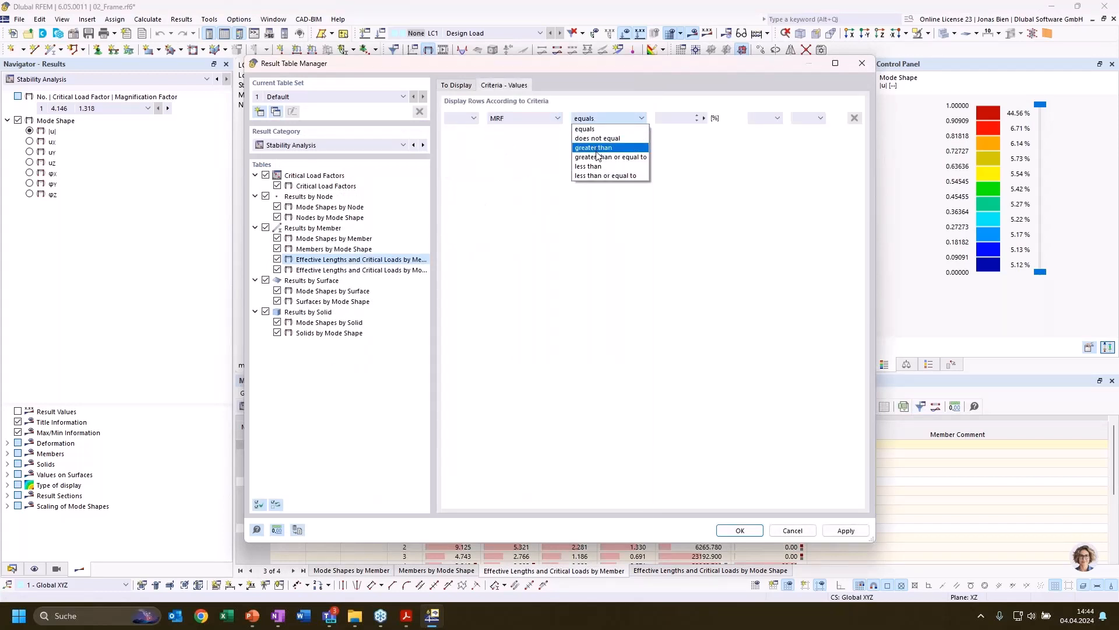
{"action": "left_click", "coordinate": [596, 163]}
{"action": "left_click", "coordinate": [674, 119]}
{"action": "type", "text": "20"}
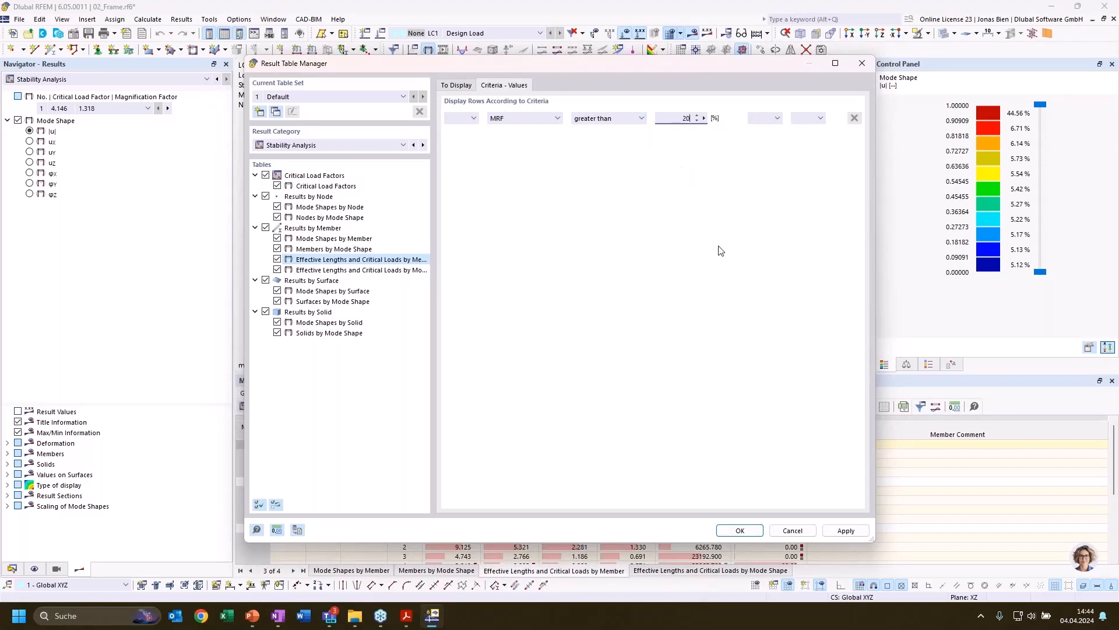
{"action": "left_click", "coordinate": [750, 528]}
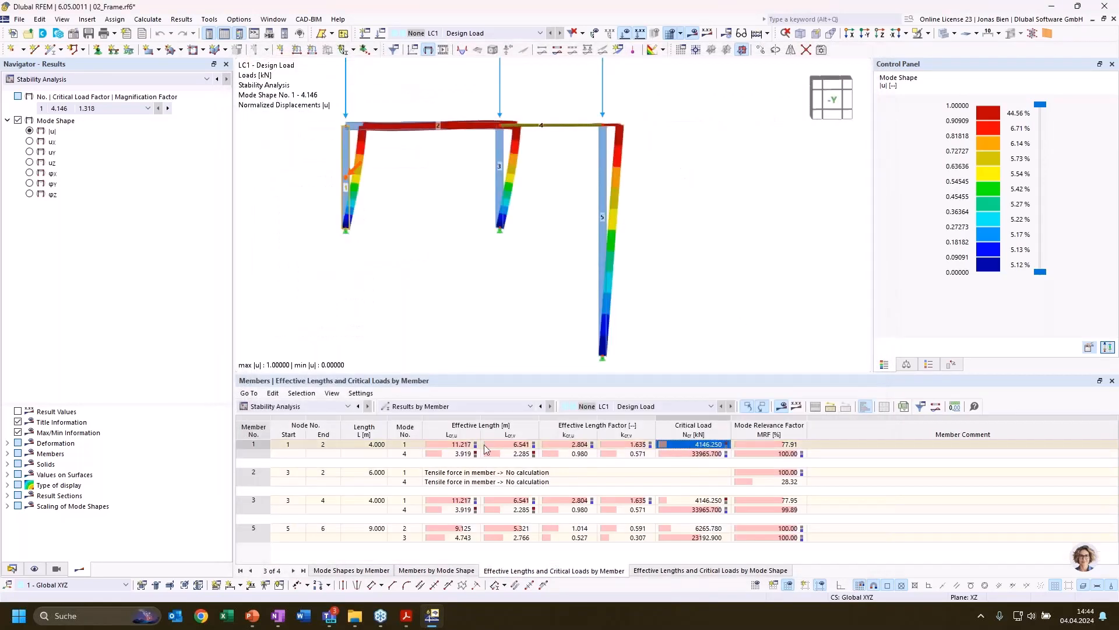
Examine the effective lengths and effective length factors of members 1 and 3 alongside the frame's first mode shape.
{"action": "left_click", "coordinate": [466, 445]}
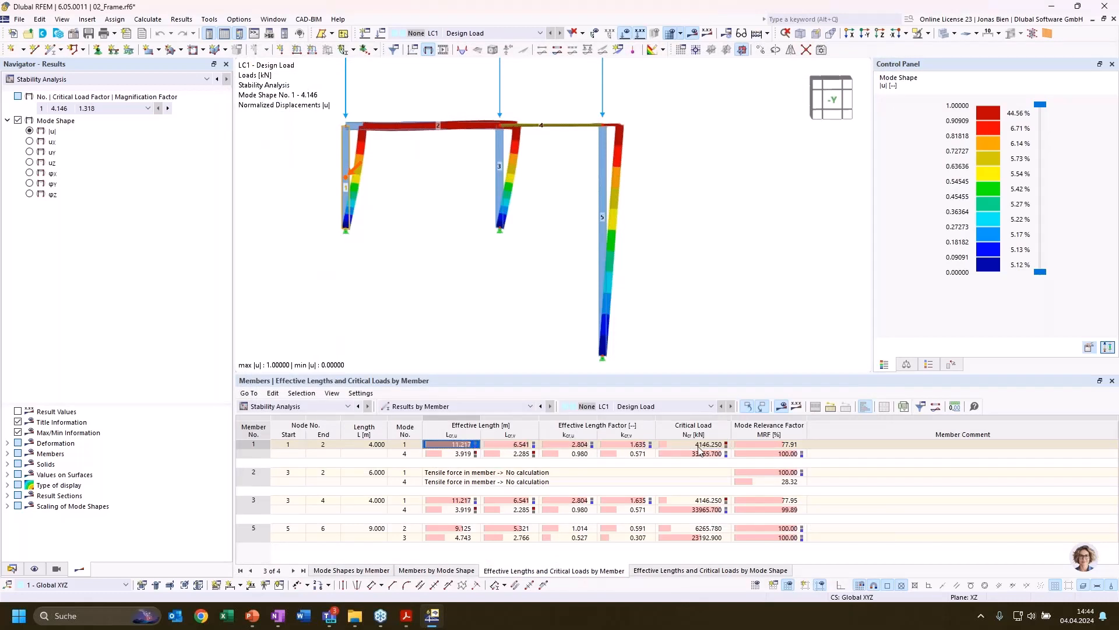
{"action": "left_click", "coordinate": [574, 445]}
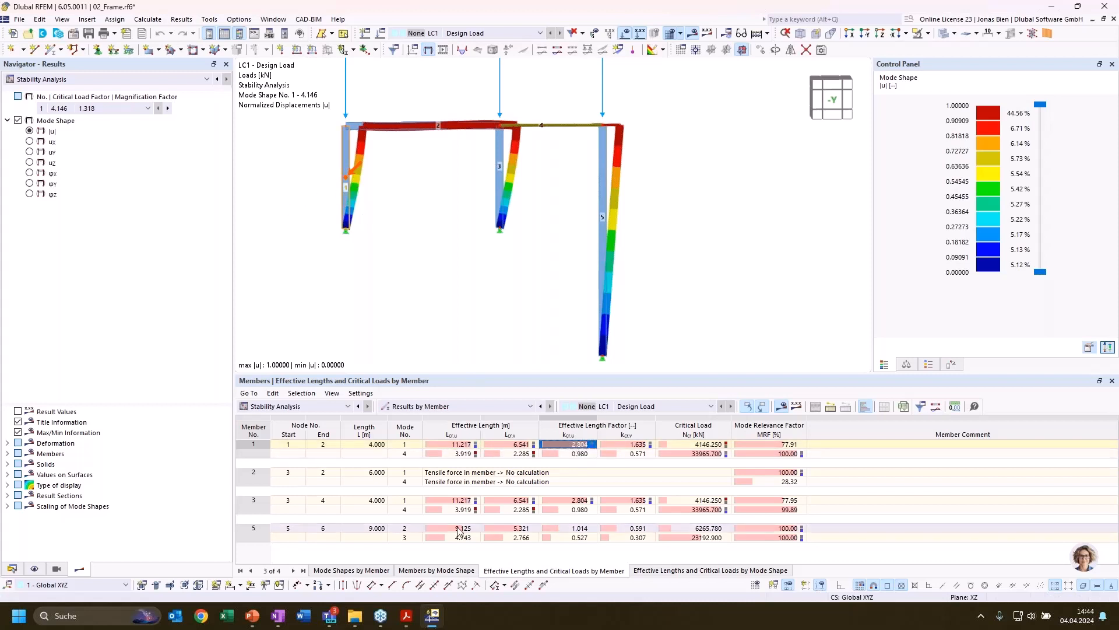
{"action": "left_click", "coordinate": [575, 507]}
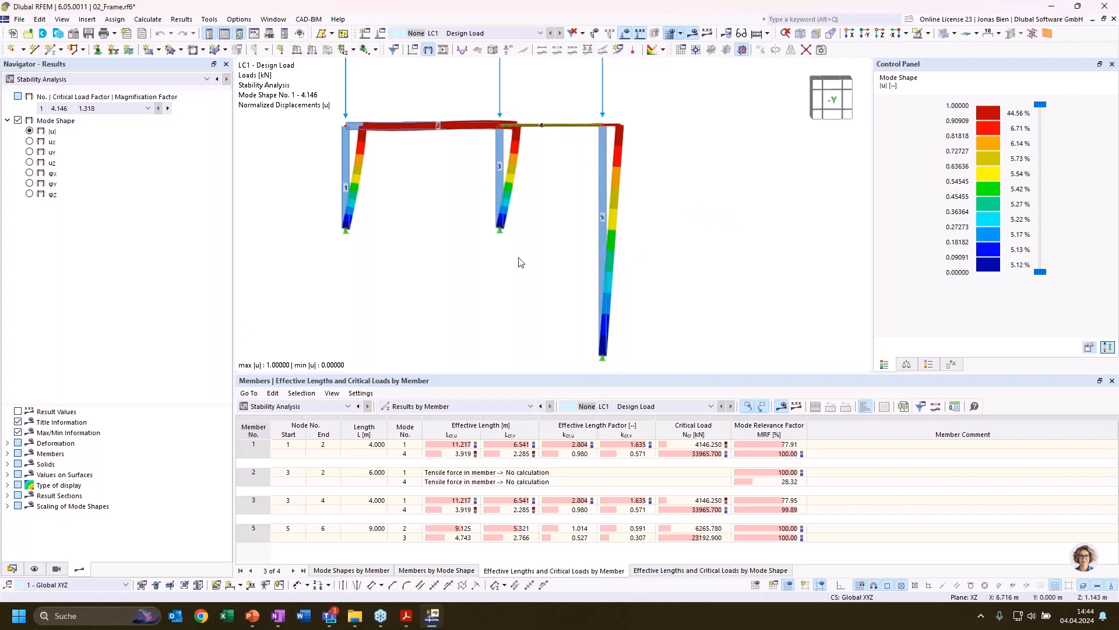
{"action": "scroll", "coordinate": [596, 248], "scroll_direction": "down", "scroll_amount": 1}
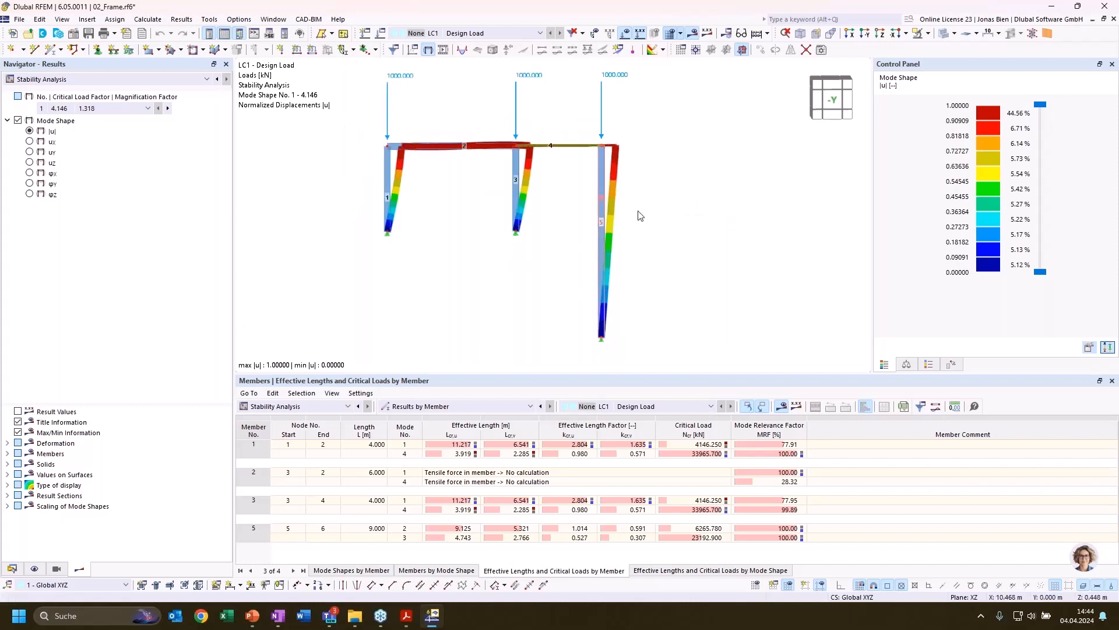
{"action": "middle_click_drag", "start_coordinate": [661, 203], "coordinate": [686, 223]}
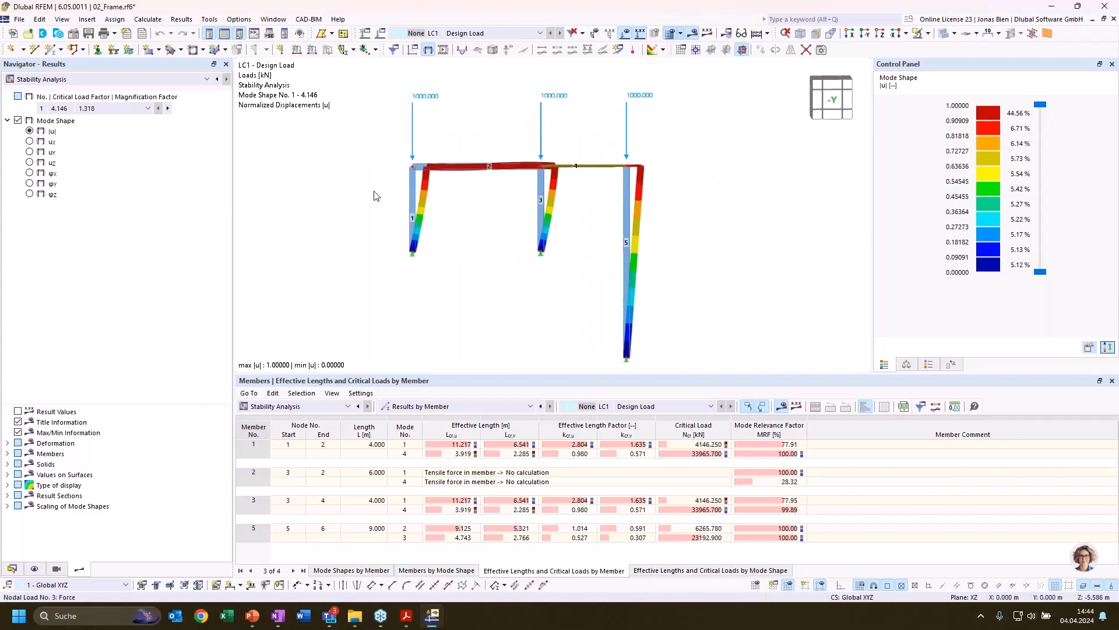
Switch from the frame to the 03_Hall.rf6 model.
{"action": "left_click", "coordinate": [12, 568]}
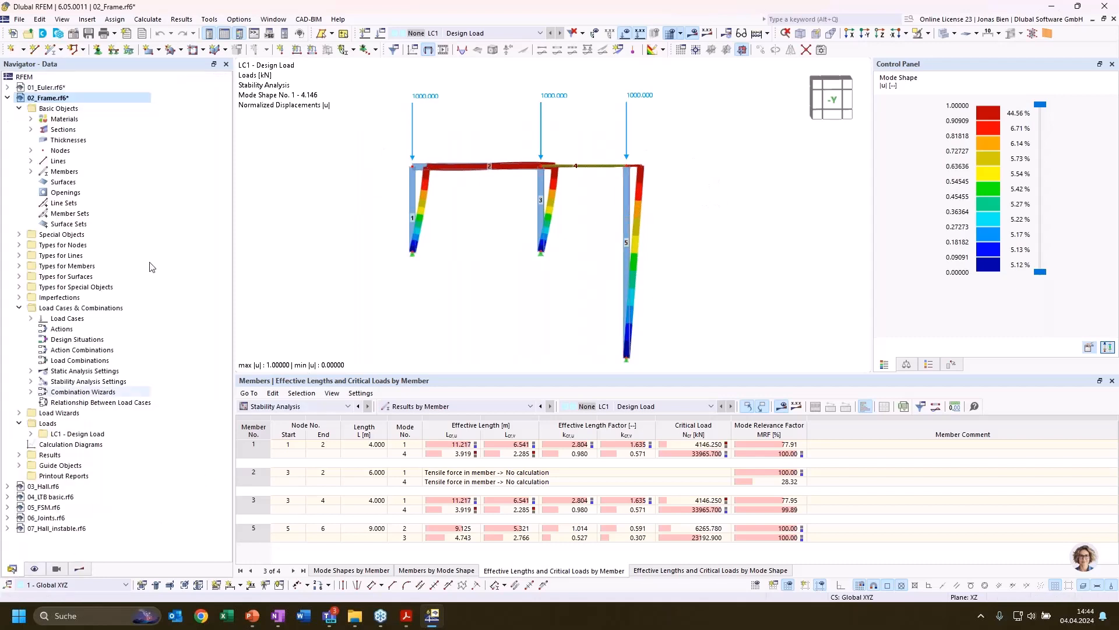
{"action": "left_click", "coordinate": [7, 98]}
{"action": "double_click", "coordinate": [45, 109]}
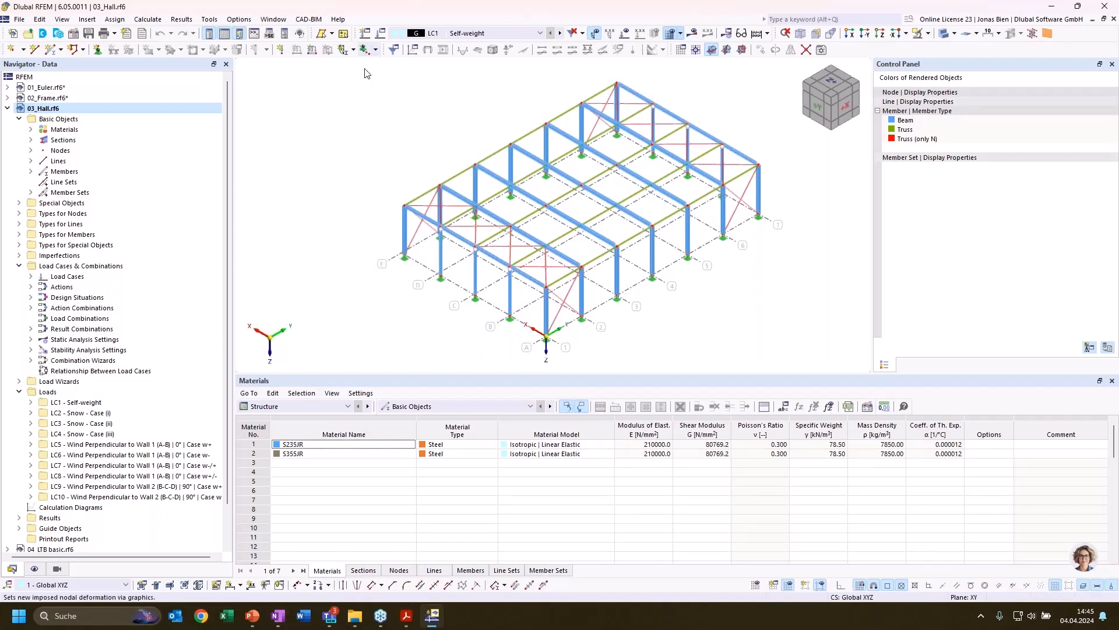
Review the hall's load cases, going through self-weight LC1 and snow cases LC2 to LC4.
{"action": "left_click", "coordinate": [33, 276]}
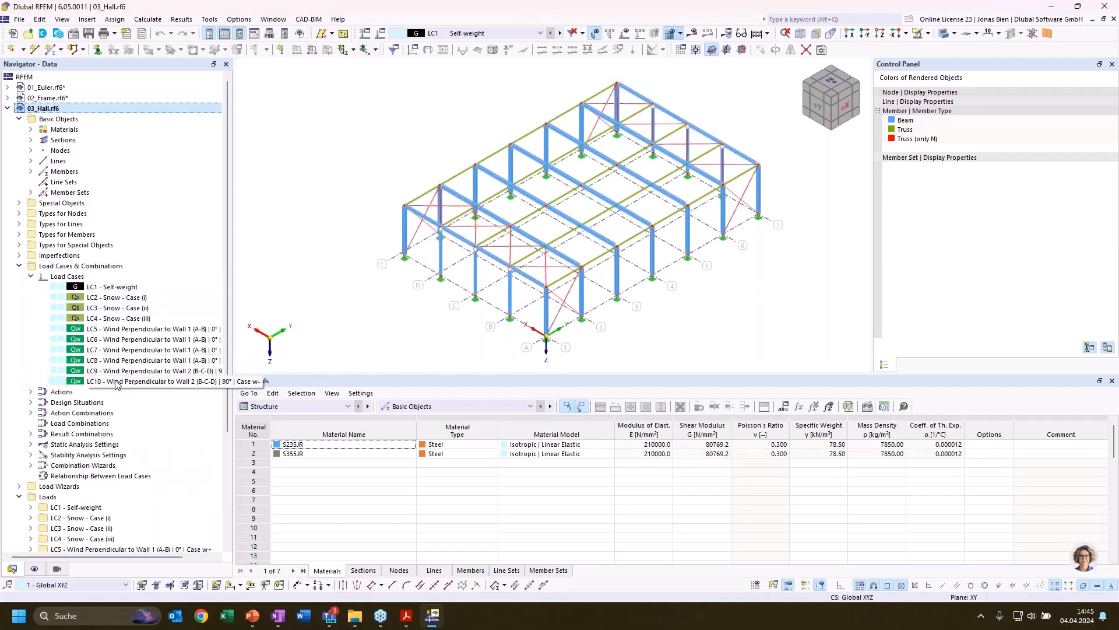
{"action": "left_click", "coordinate": [115, 288]}
{"action": "left_click", "coordinate": [113, 301]}
{"action": "left_click", "coordinate": [114, 309]}
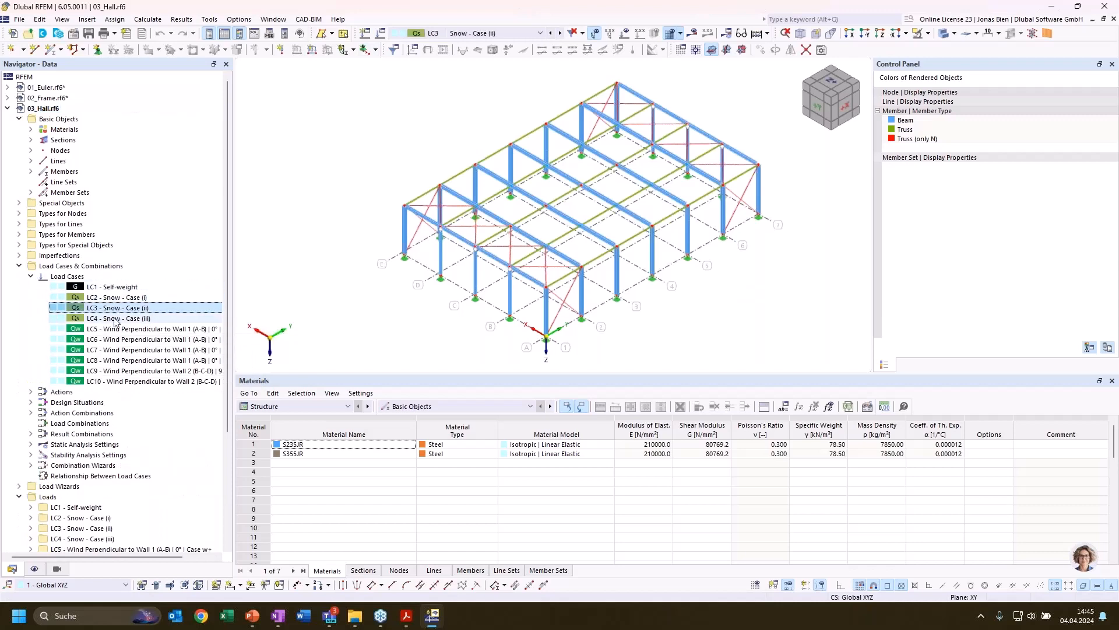
{"action": "left_click", "coordinate": [115, 320]}
{"action": "left_click", "coordinate": [31, 276]}
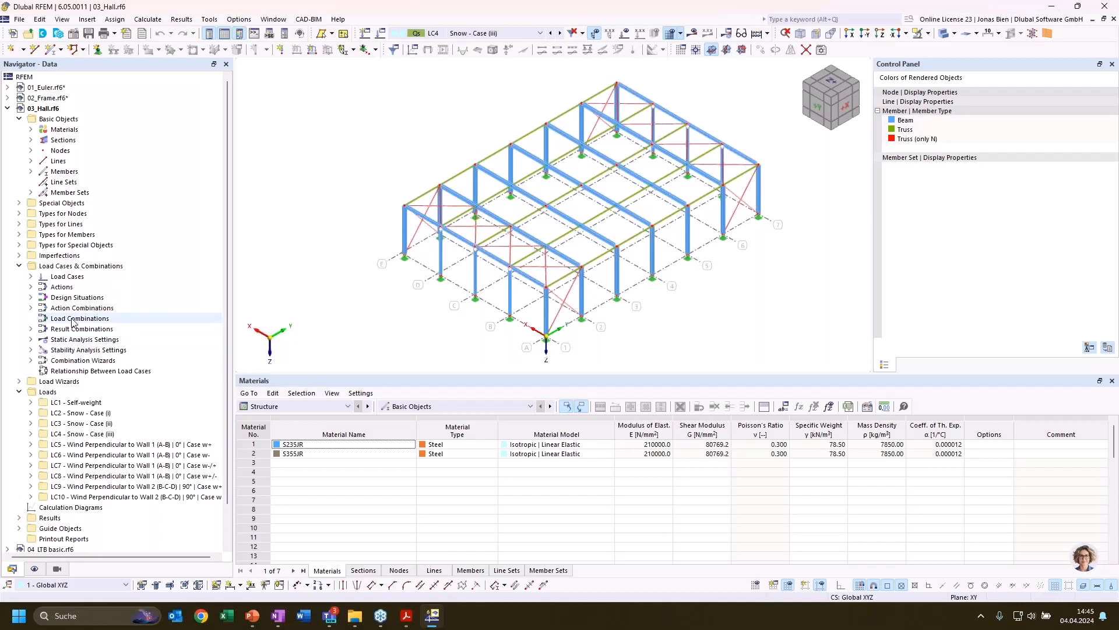
Review the hall's result combinations RC1 to RC4 one after another.
{"action": "left_click", "coordinate": [32, 330]}
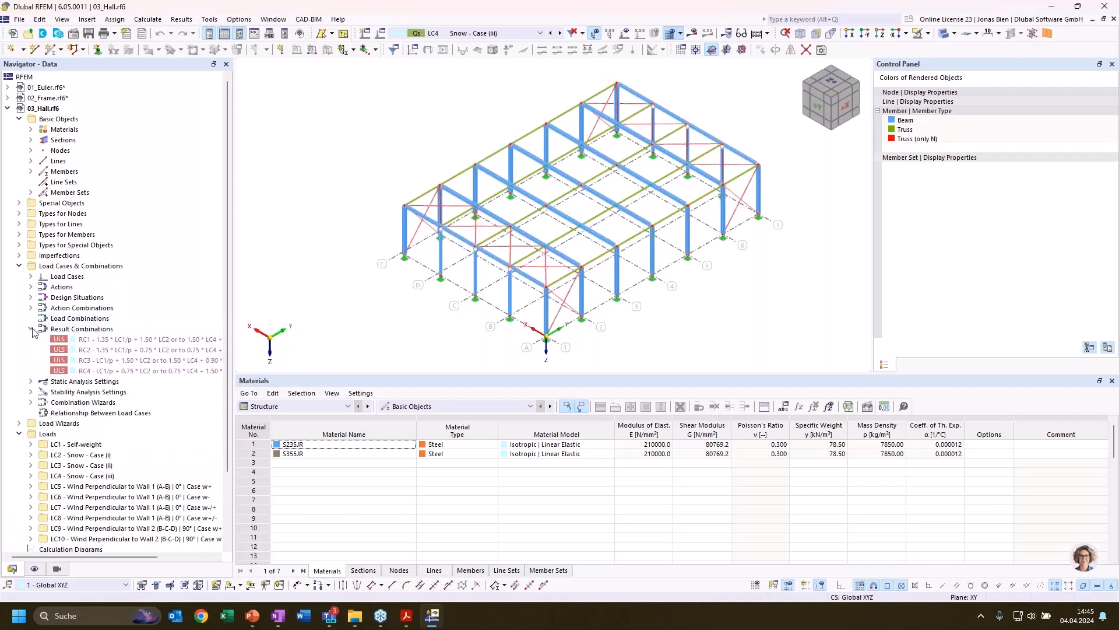
{"action": "left_click", "coordinate": [133, 342]}
{"action": "left_click", "coordinate": [133, 351]}
{"action": "left_click", "coordinate": [134, 361]}
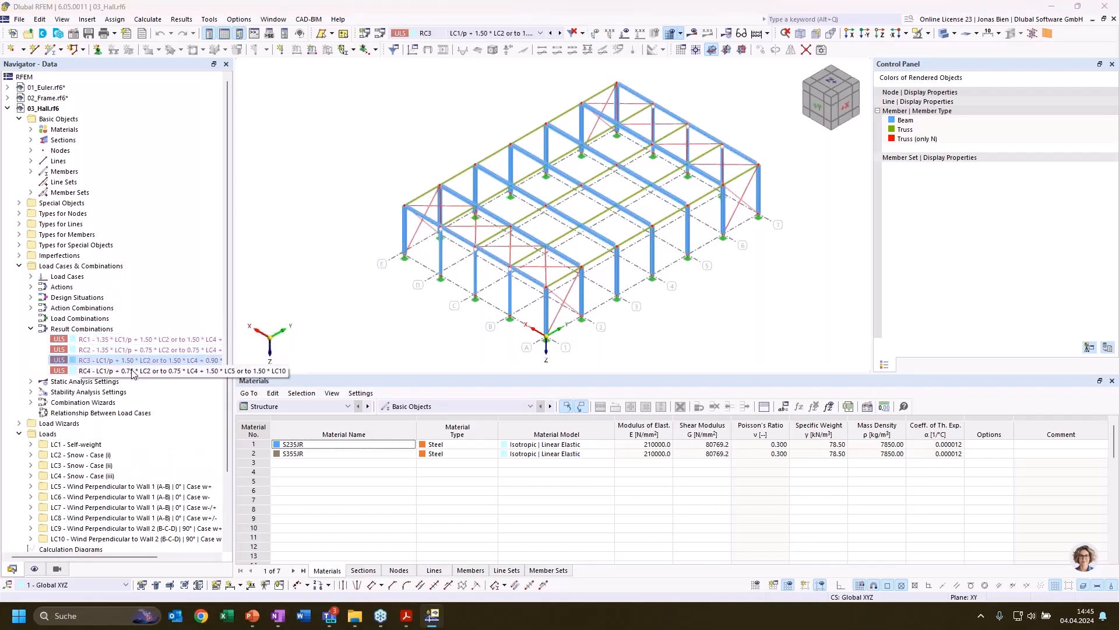
{"action": "left_click", "coordinate": [134, 372]}
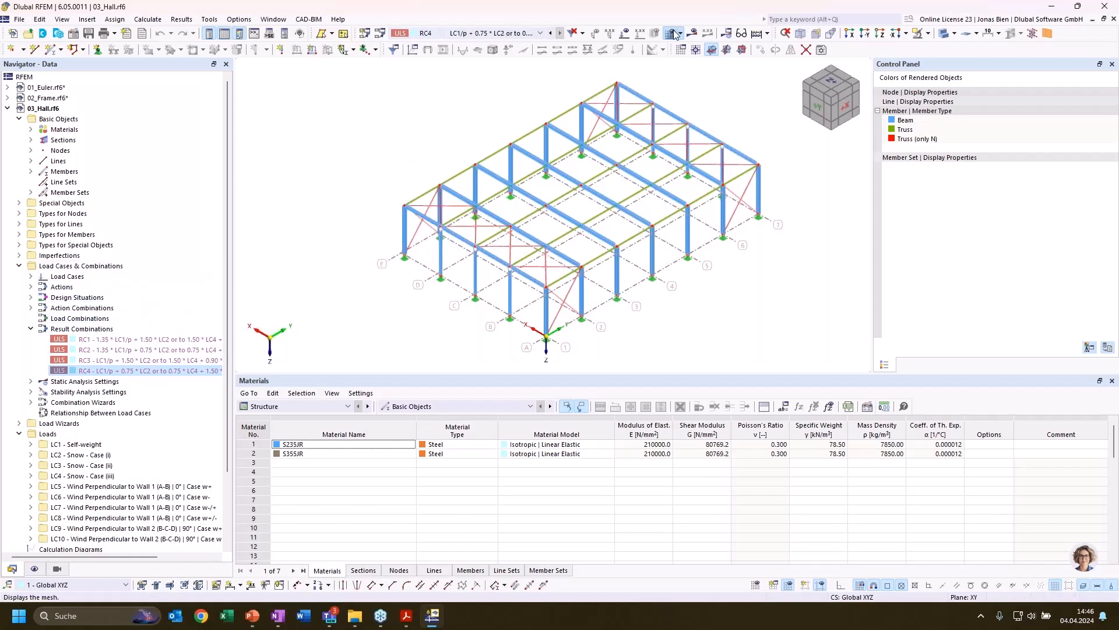
Calculate the hall's results and display them for design situation DS1, ULS (STR/GEO) - Permanent and transient.
{"action": "left_click", "coordinate": [692, 33]}
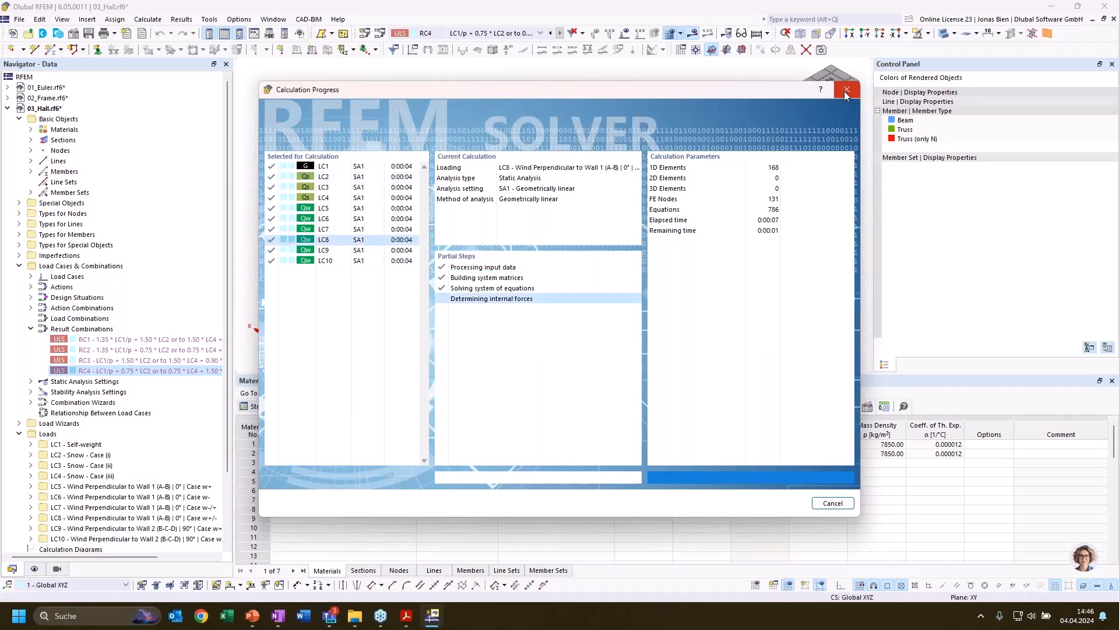
{"action": "left_click", "coordinate": [489, 37]}
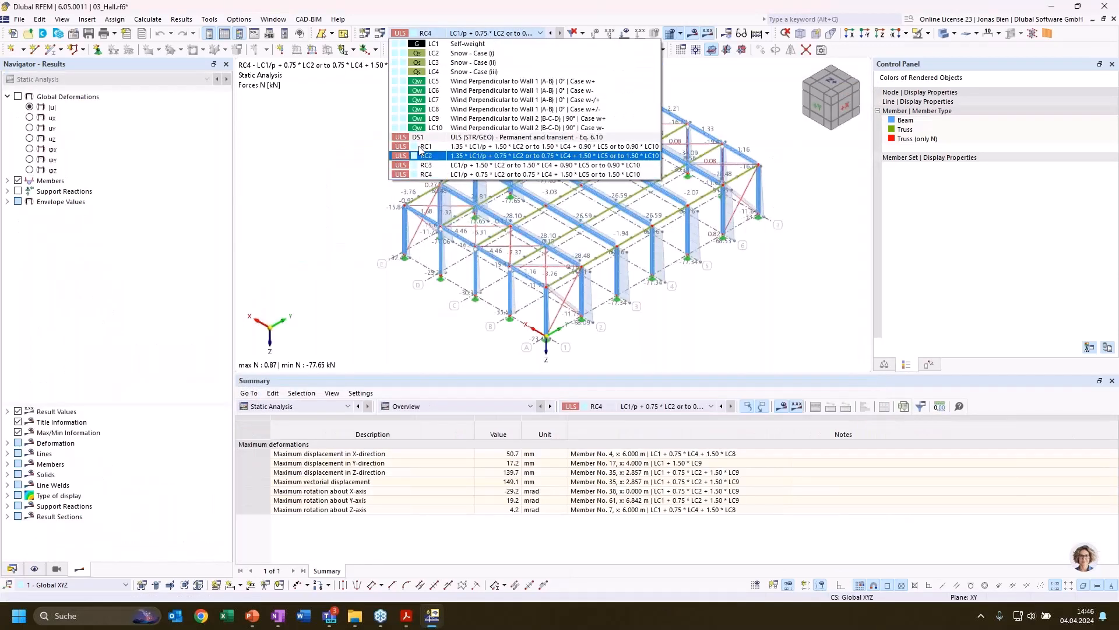
{"action": "left_click", "coordinate": [367, 133]}
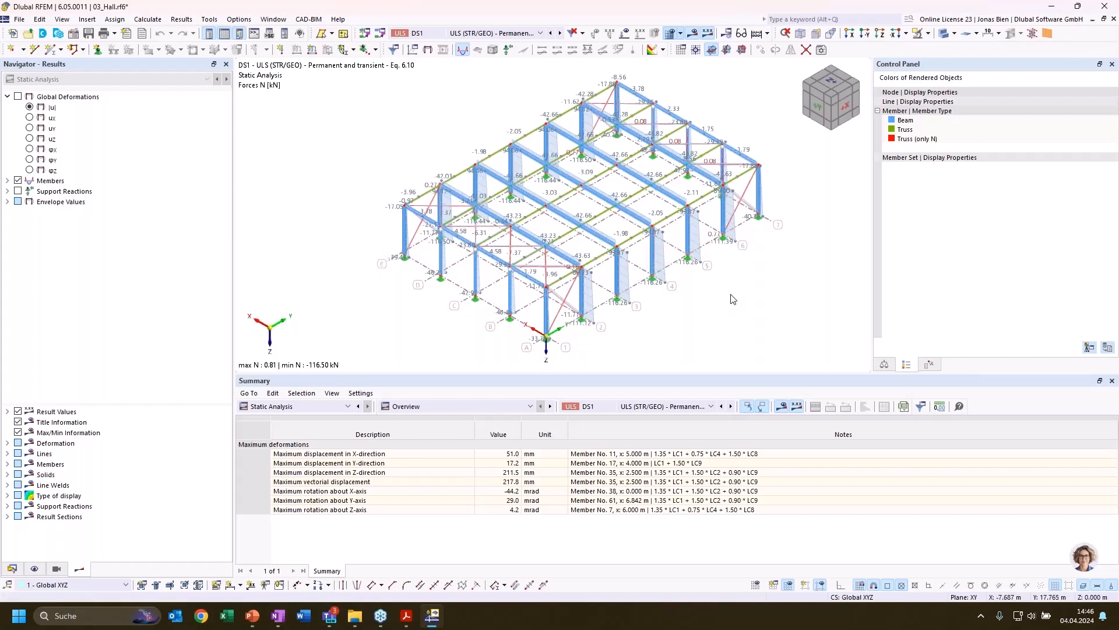
Check which member internal forces and which analysis result categories are available for design situation DS1.
{"action": "left_click", "coordinate": [8, 180]}
{"action": "left_click", "coordinate": [19, 202]}
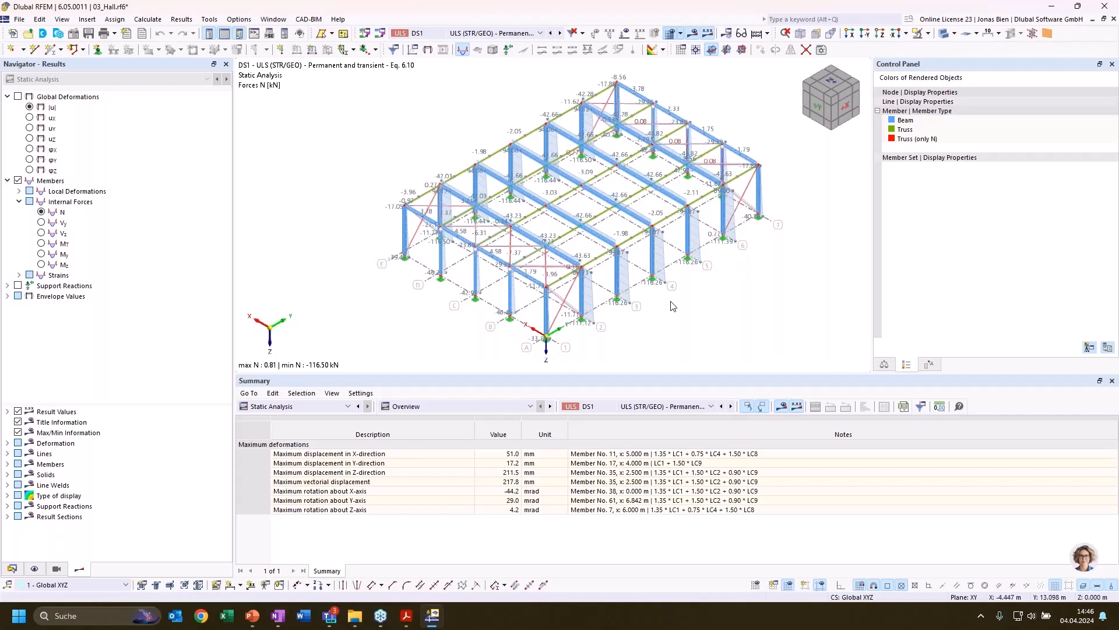
{"action": "left_click", "coordinate": [300, 406]}
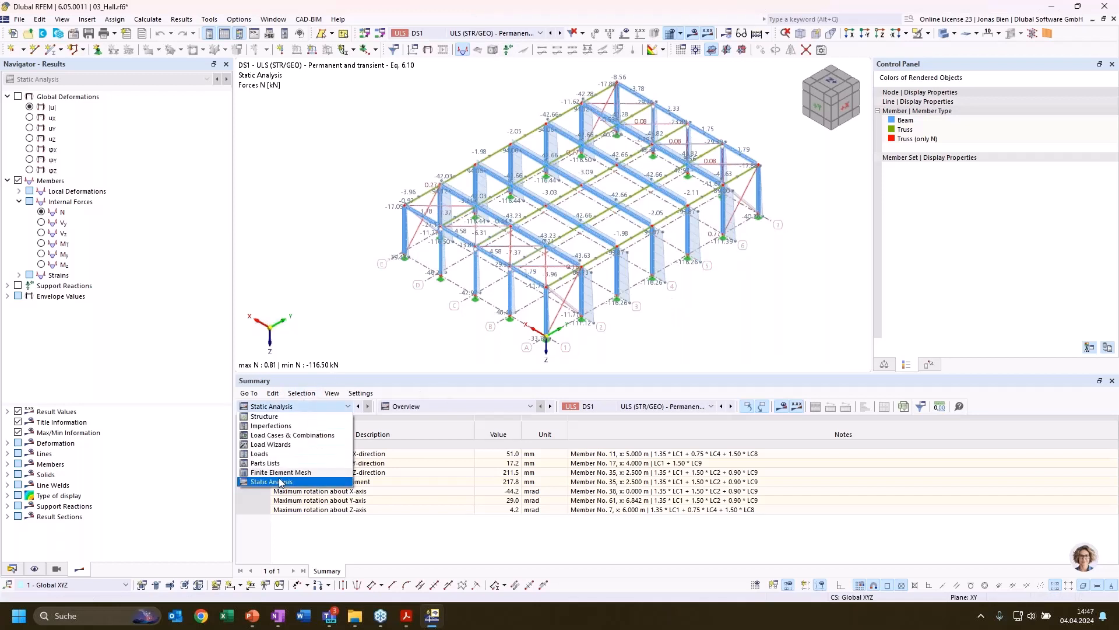
{"action": "left_click", "coordinate": [281, 483]}
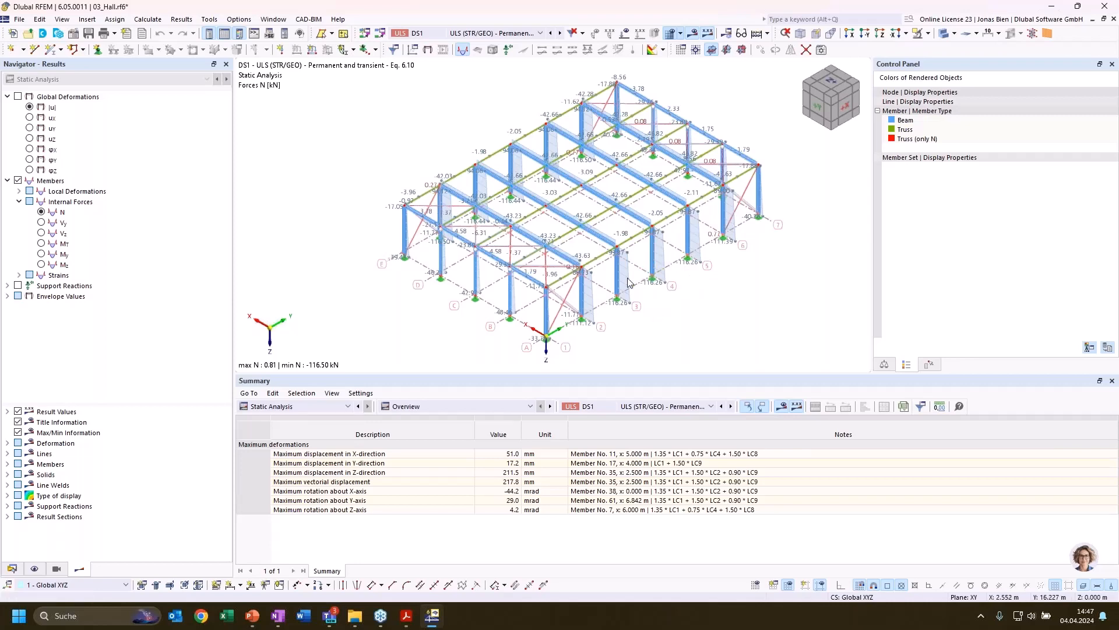
Display the static analysis results by member for DS1 and bring up the table of member internal forces.
{"action": "left_click", "coordinate": [422, 407]}
{"action": "left_click", "coordinate": [424, 432]}
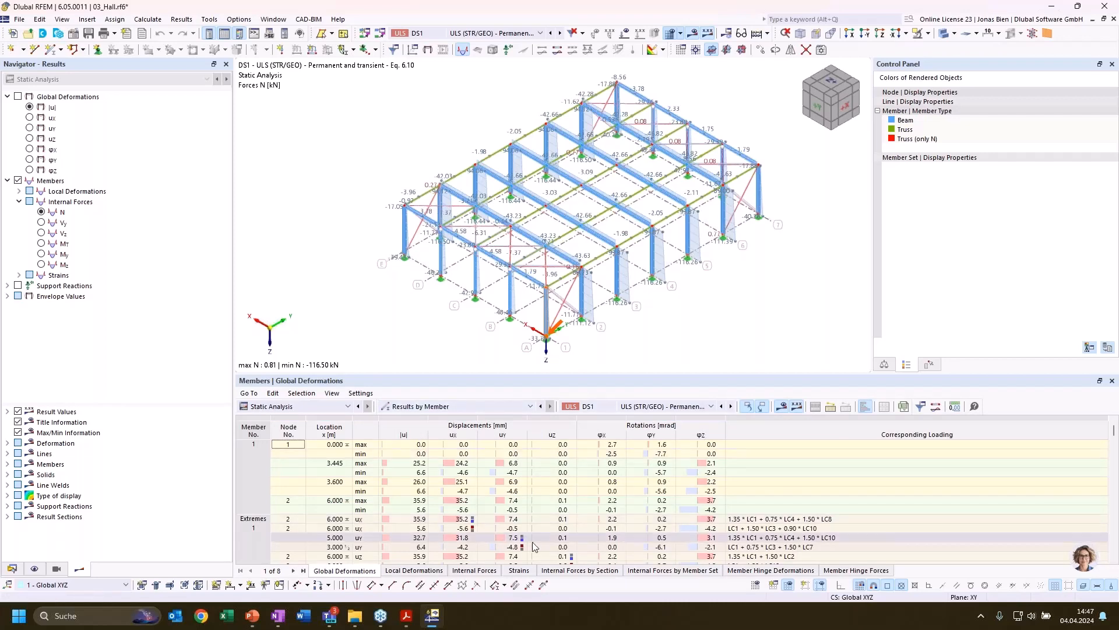
{"action": "left_click", "coordinate": [566, 571]}
{"action": "left_click", "coordinate": [475, 570]}
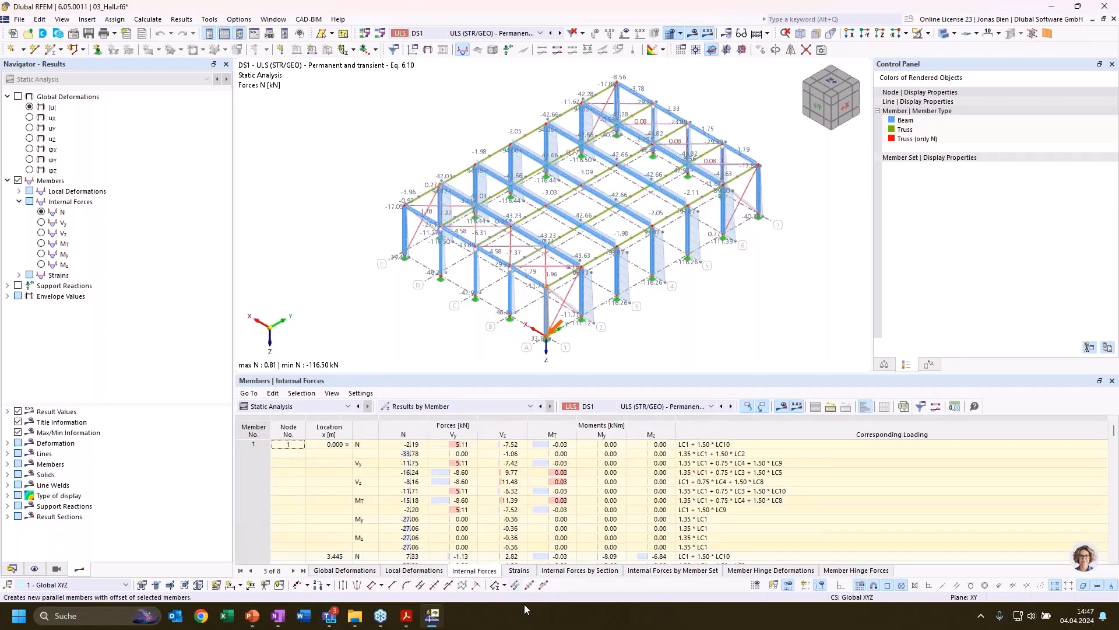
Look up the axial force extremes and their corresponding loading at the base of the front column on grid axis 4.
{"action": "left_click", "coordinate": [651, 261]}
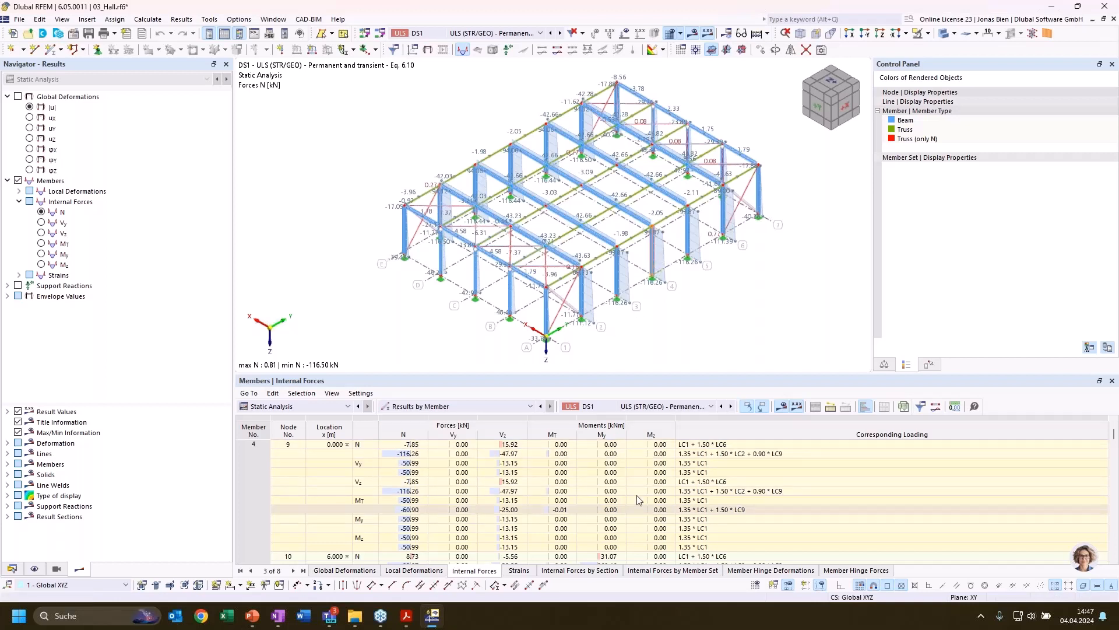
{"action": "left_click", "coordinate": [400, 454]}
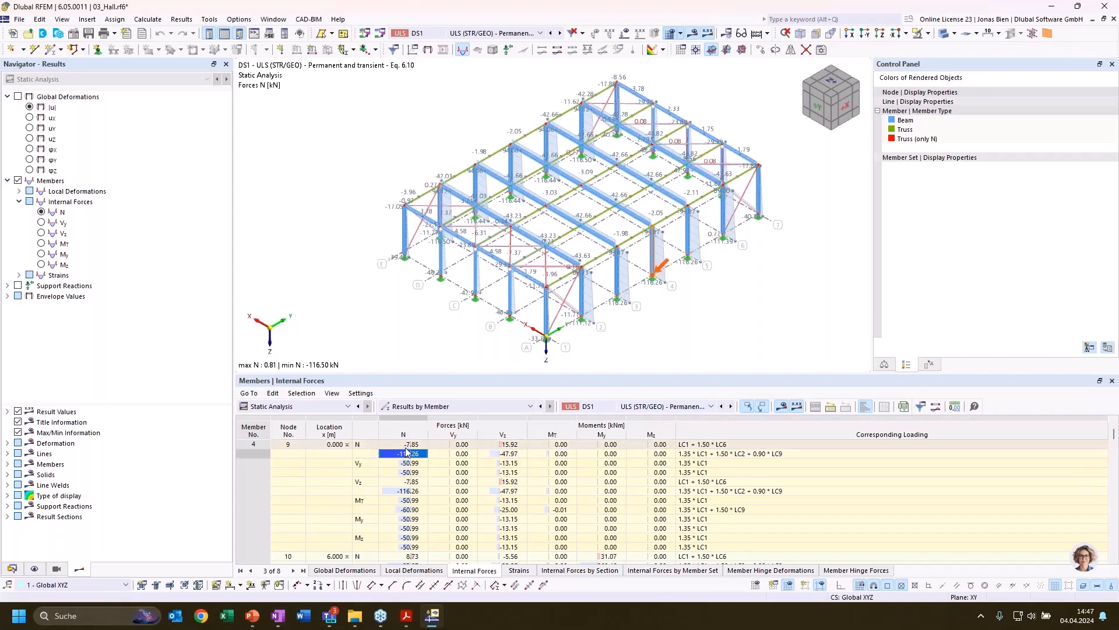
{"action": "left_click", "coordinate": [407, 447]}
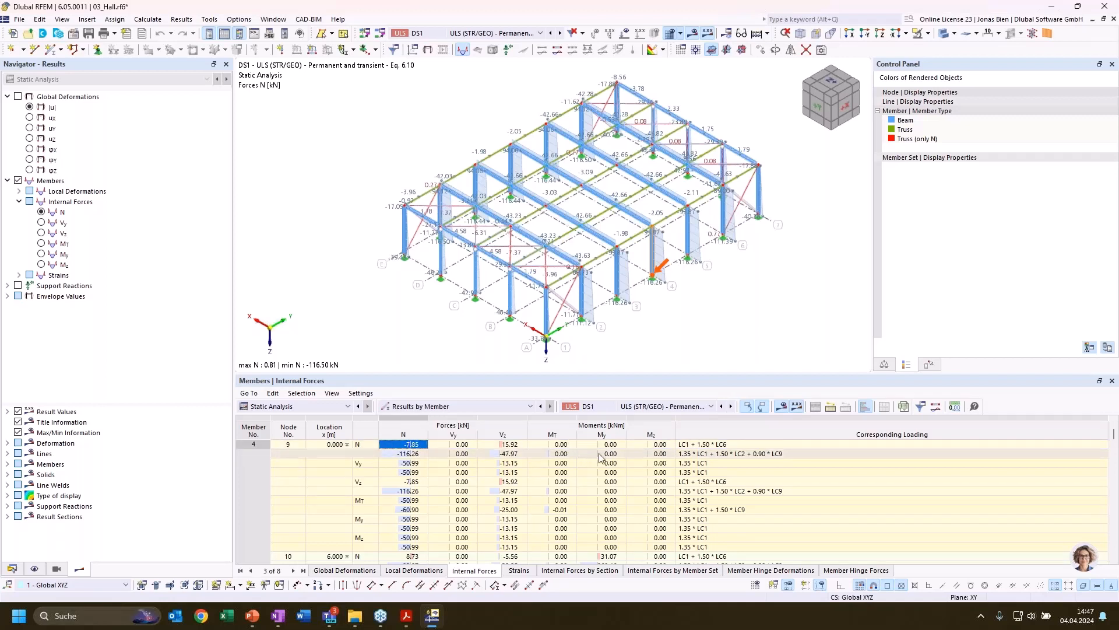
{"action": "left_click", "coordinate": [409, 455]}
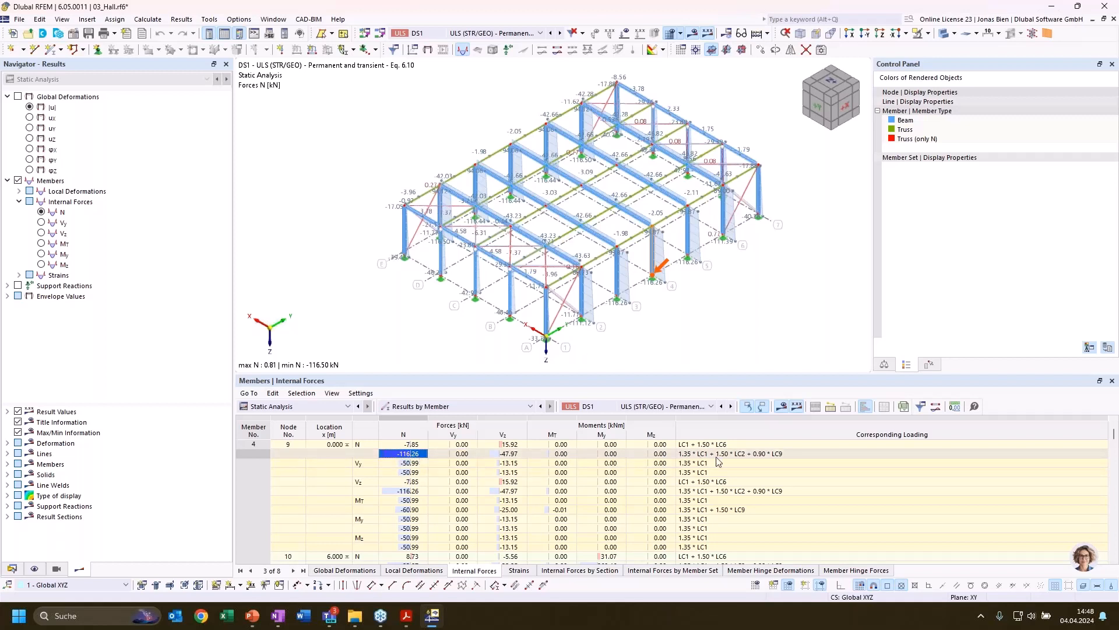
Generate a new load combination from the column's minimum axial force row, 1.35 * LC1 + 1.50 * LC2 + 0.90 * LC9.
{"action": "left_click", "coordinate": [739, 459]}
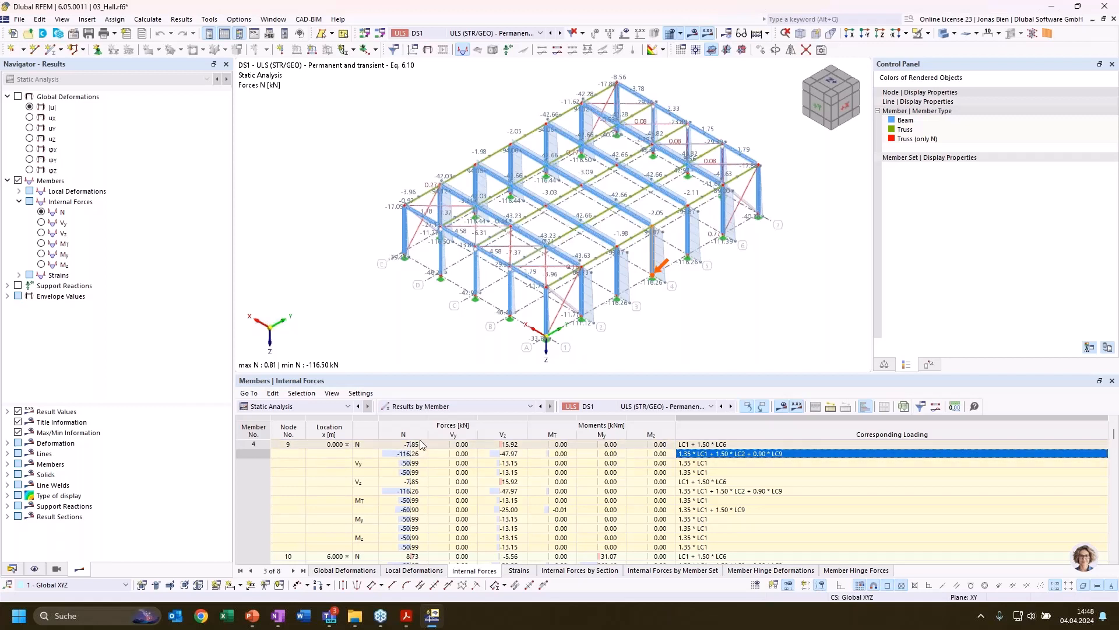
{"action": "right_click", "coordinate": [722, 455]}
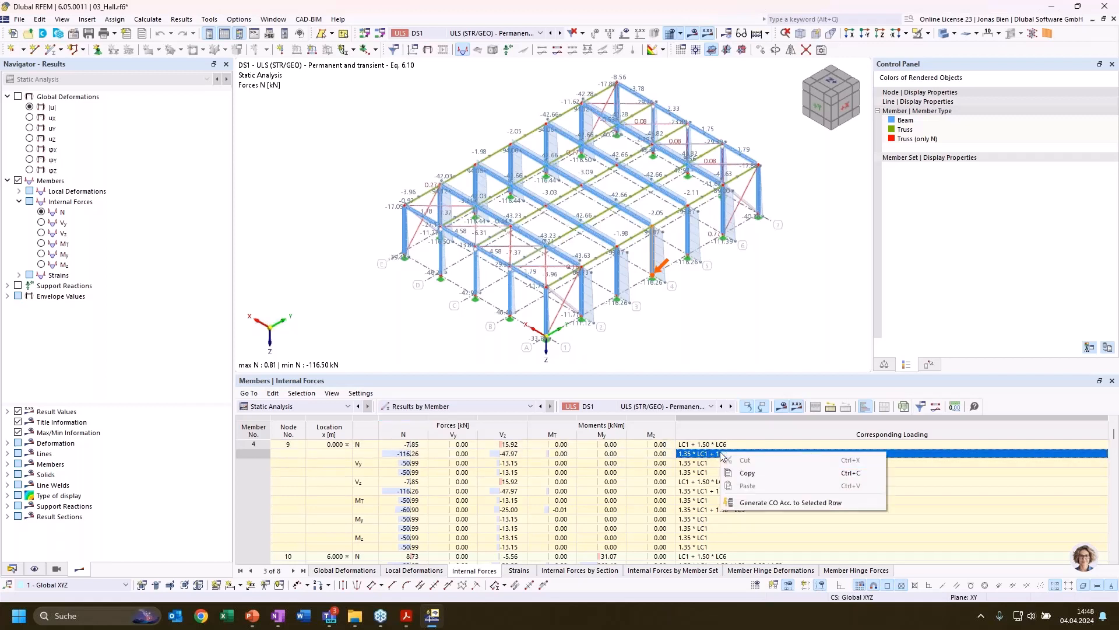
{"action": "left_click", "coordinate": [761, 505]}
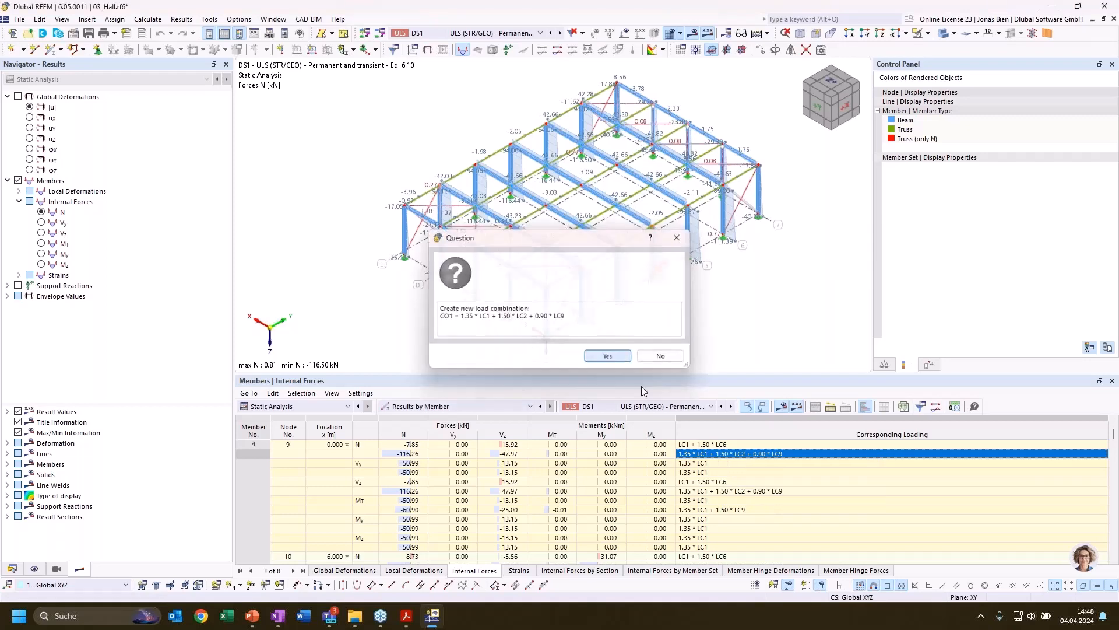
{"action": "left_click", "coordinate": [618, 356]}
{"action": "left_click", "coordinate": [625, 357]}
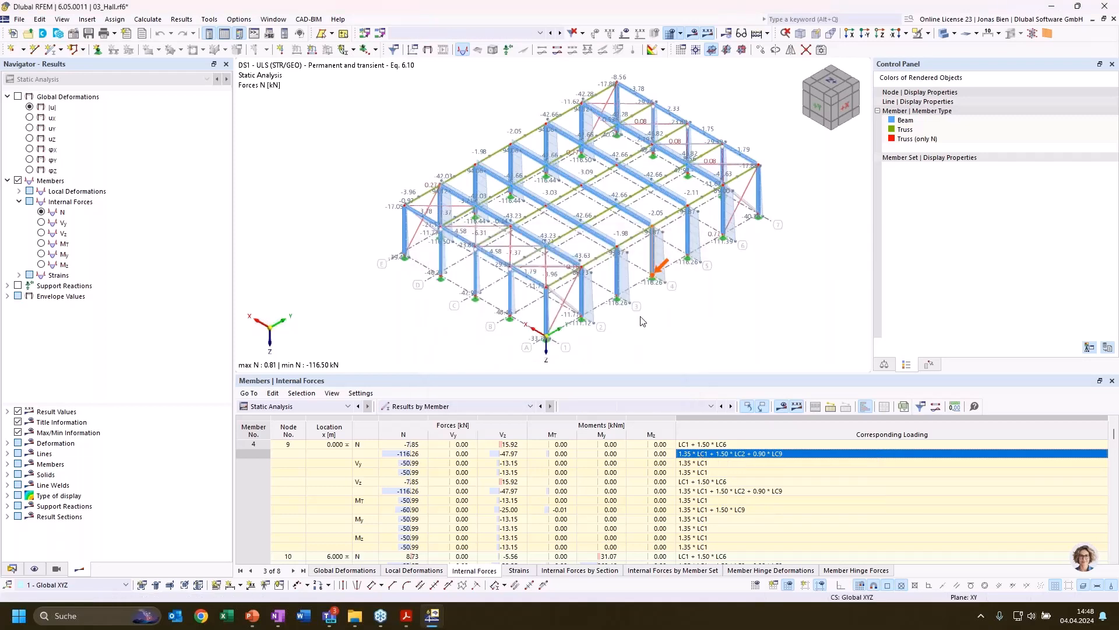
Activate the critical load calculation with stability settings ST1 for load combination CO1 and calculate it.
{"action": "left_click", "coordinate": [12, 569]}
{"action": "left_click", "coordinate": [32, 380]}
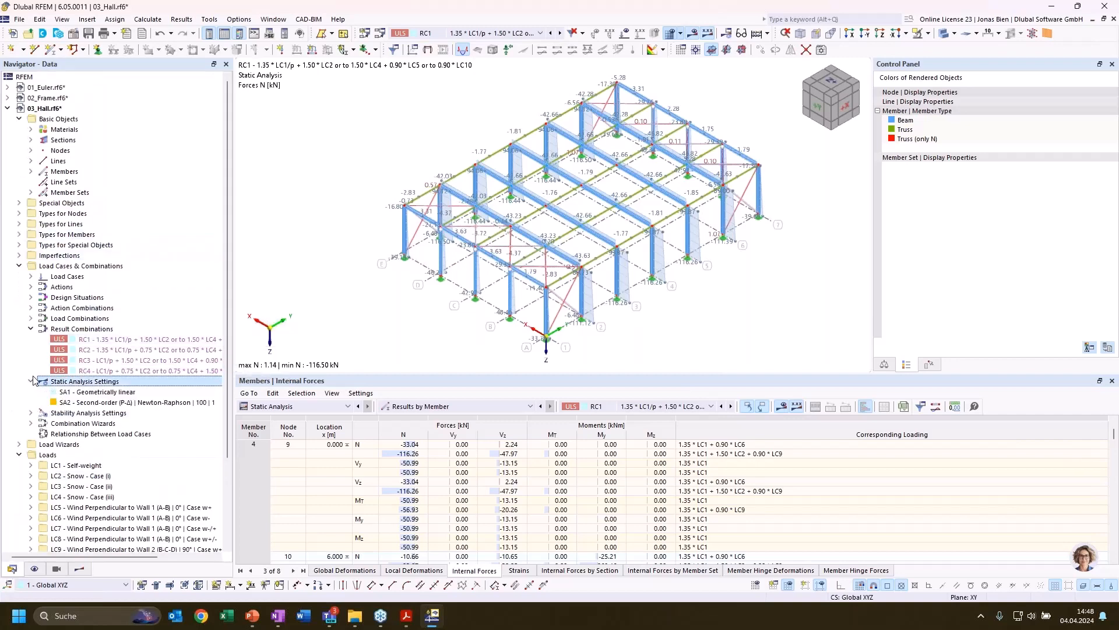
{"action": "left_click", "coordinate": [31, 381]}
{"action": "left_click", "coordinate": [31, 318]}
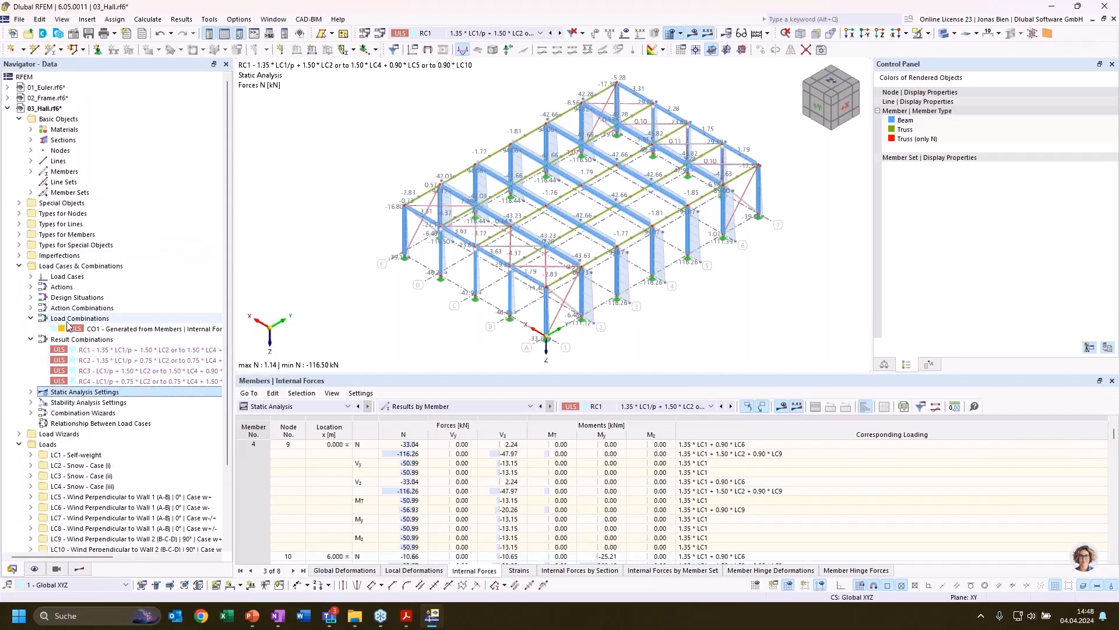
{"action": "left_click", "coordinate": [93, 329]}
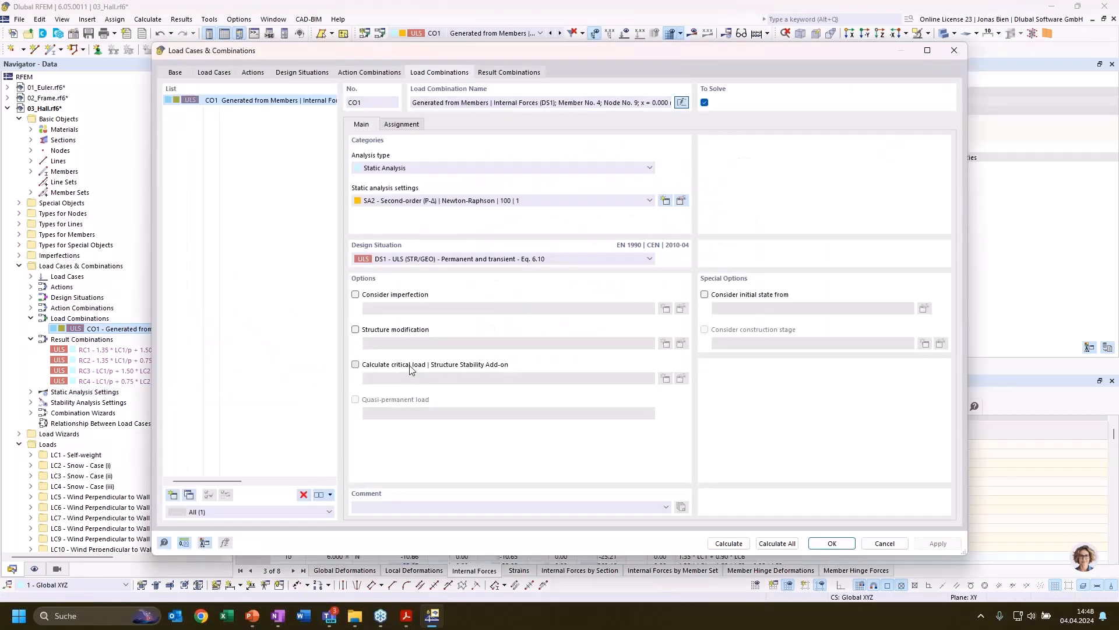
{"action": "left_click", "coordinate": [410, 365]}
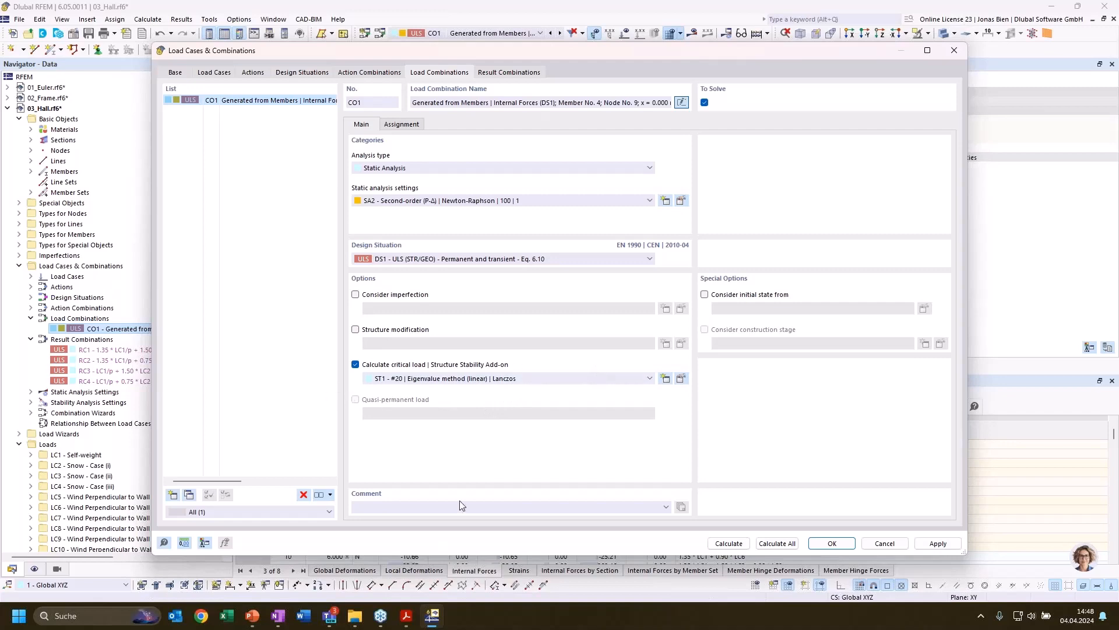
{"action": "left_click", "coordinate": [735, 544]}
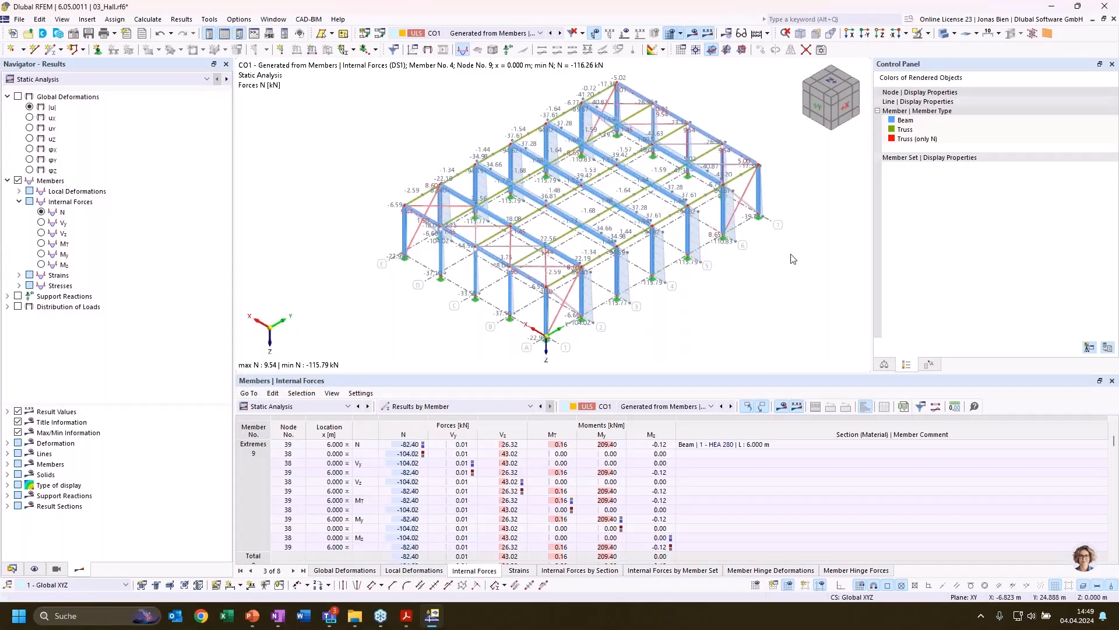
Display the stability analysis results of CO1 and look up the effective lengths and critical loads of the front column on grid axis 4.
{"action": "middle_click_drag", "start_coordinate": [815, 246], "coordinate": [799, 247]}
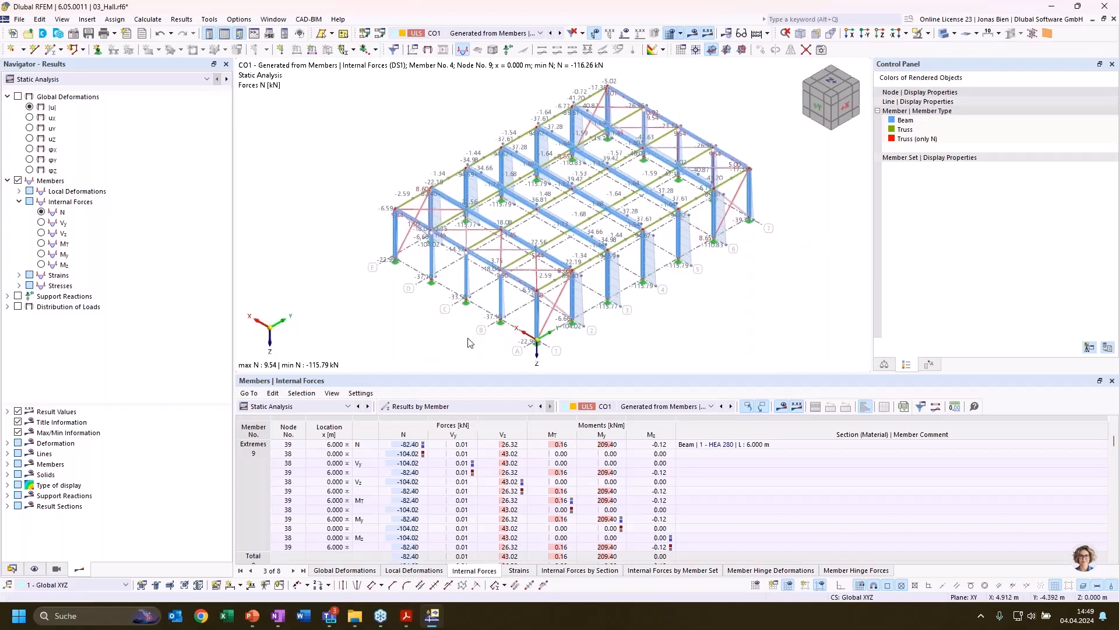
{"action": "left_click", "coordinate": [298, 406]}
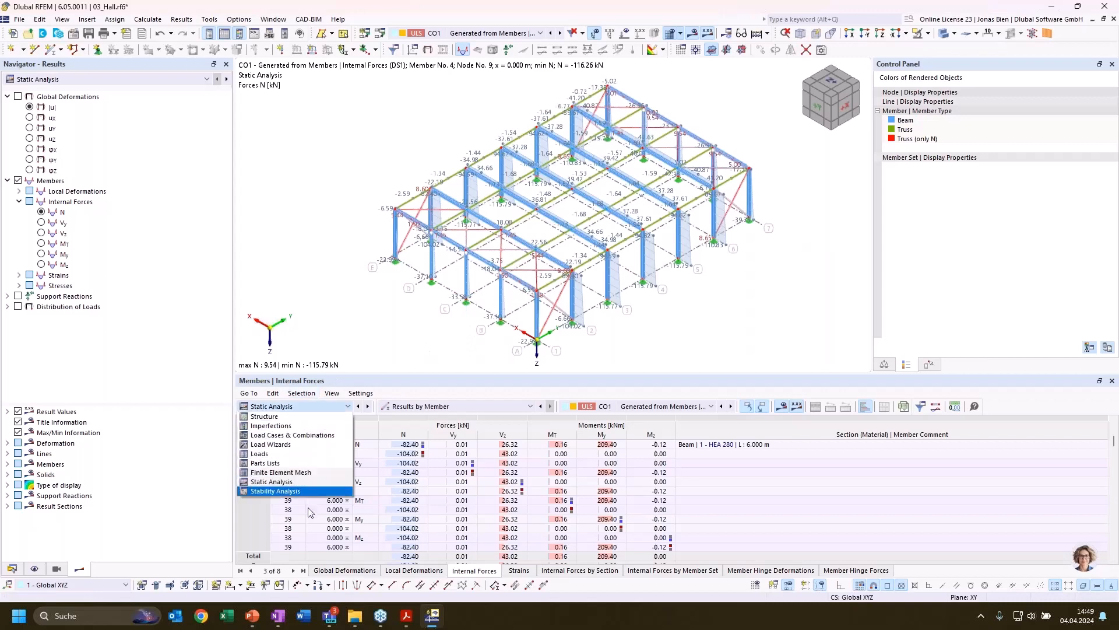
{"action": "left_click", "coordinate": [308, 493]}
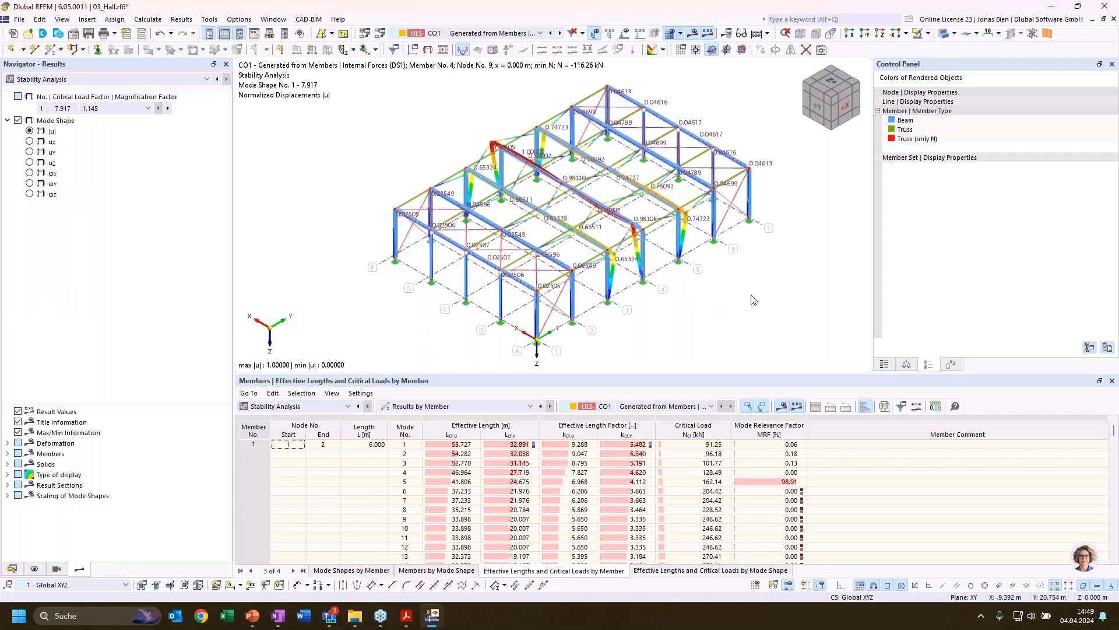
{"action": "middle_click_drag", "start_coordinate": [748, 293], "coordinate": [742, 290]}
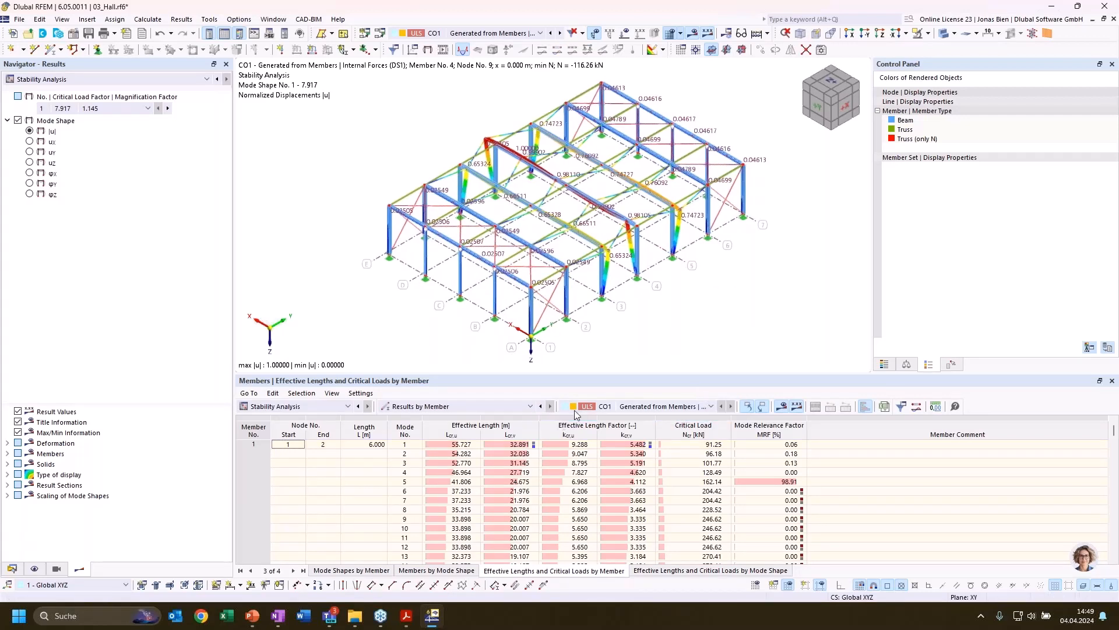
{"action": "left_click", "coordinate": [639, 261]}
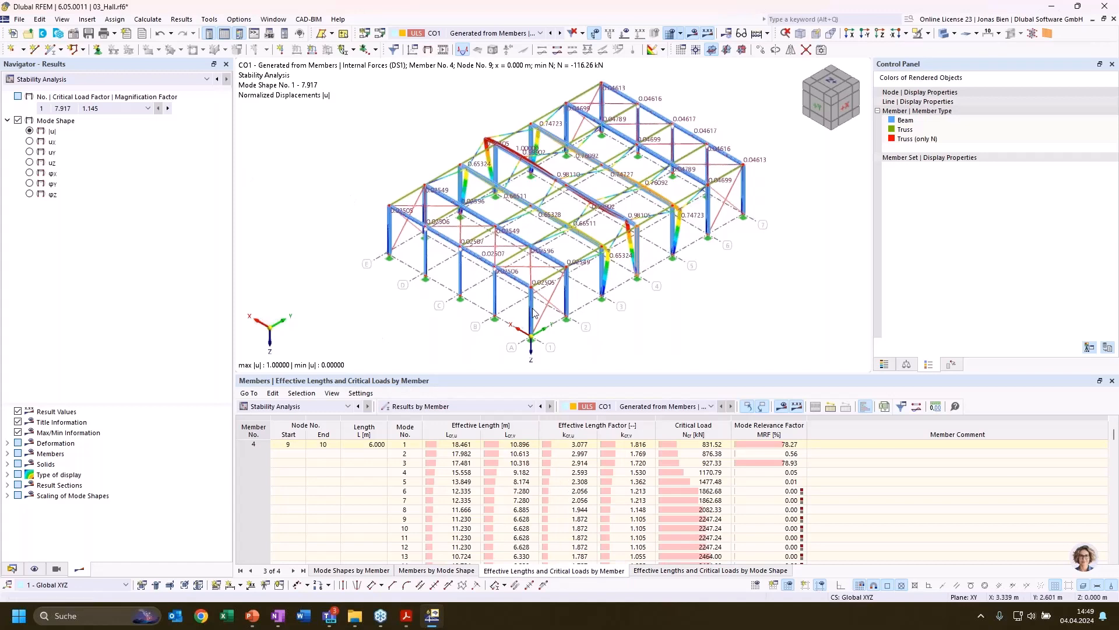
Show the critical load factors table and compare mode shapes 1, 3, 4, 5 and 6, ending on mode 1.
{"action": "left_click", "coordinate": [458, 407]}
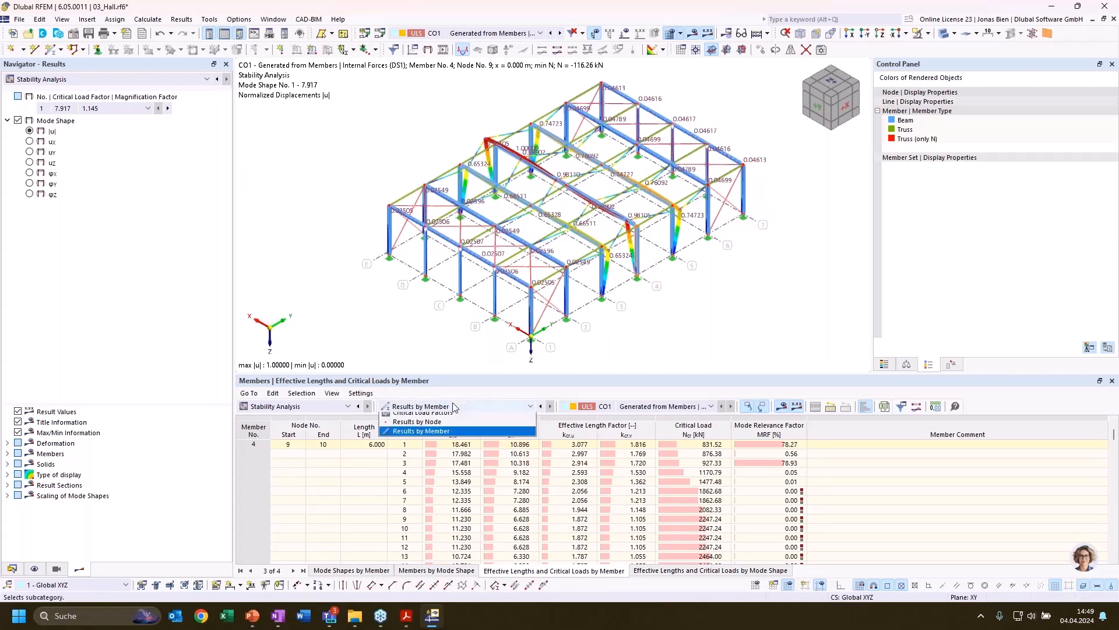
{"action": "left_click", "coordinate": [441, 417]}
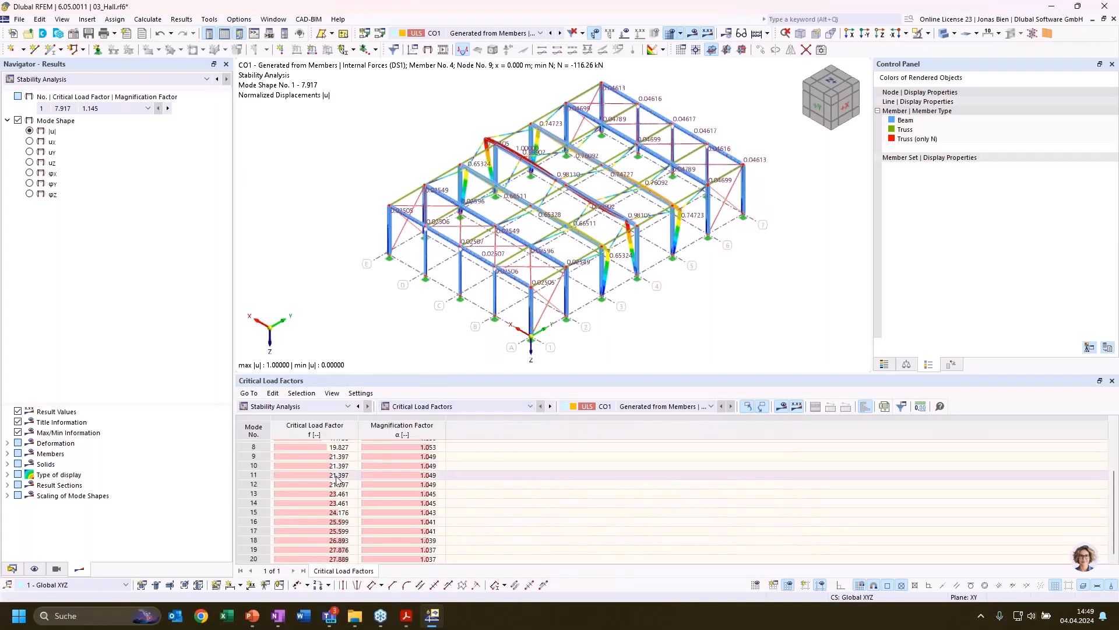
{"action": "left_click", "coordinate": [332, 447]}
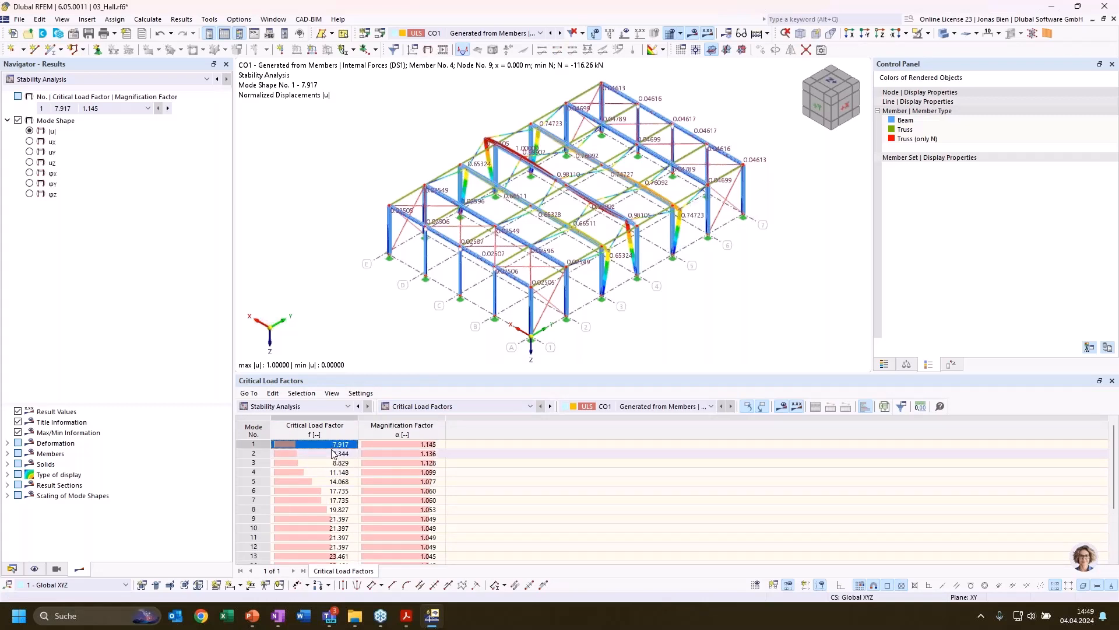
{"action": "left_click", "coordinate": [333, 463]}
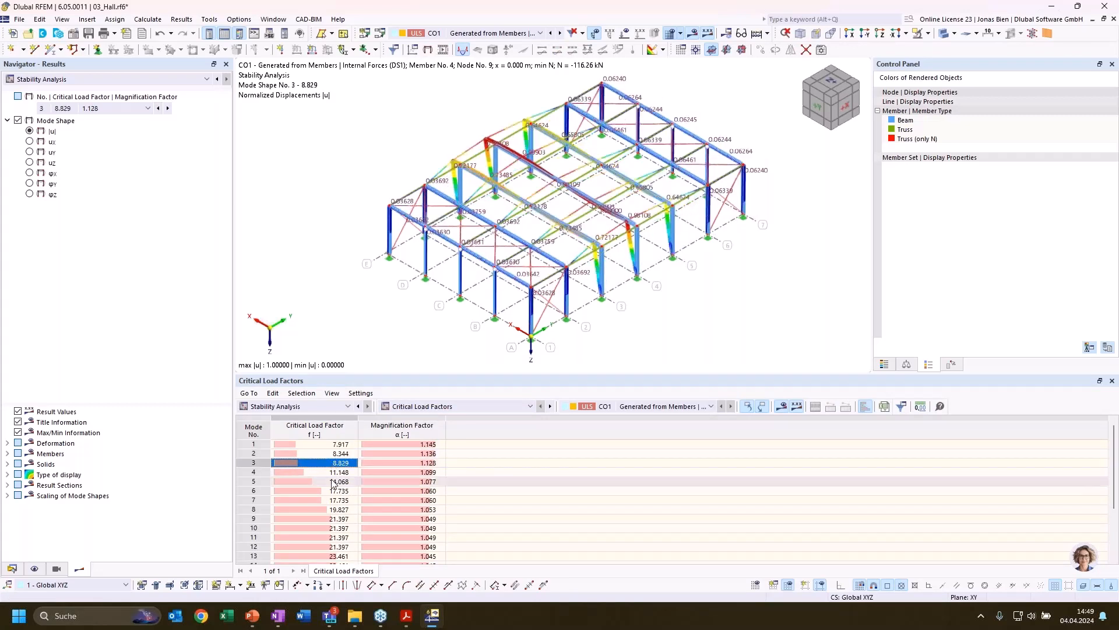
{"action": "left_click", "coordinate": [334, 477]}
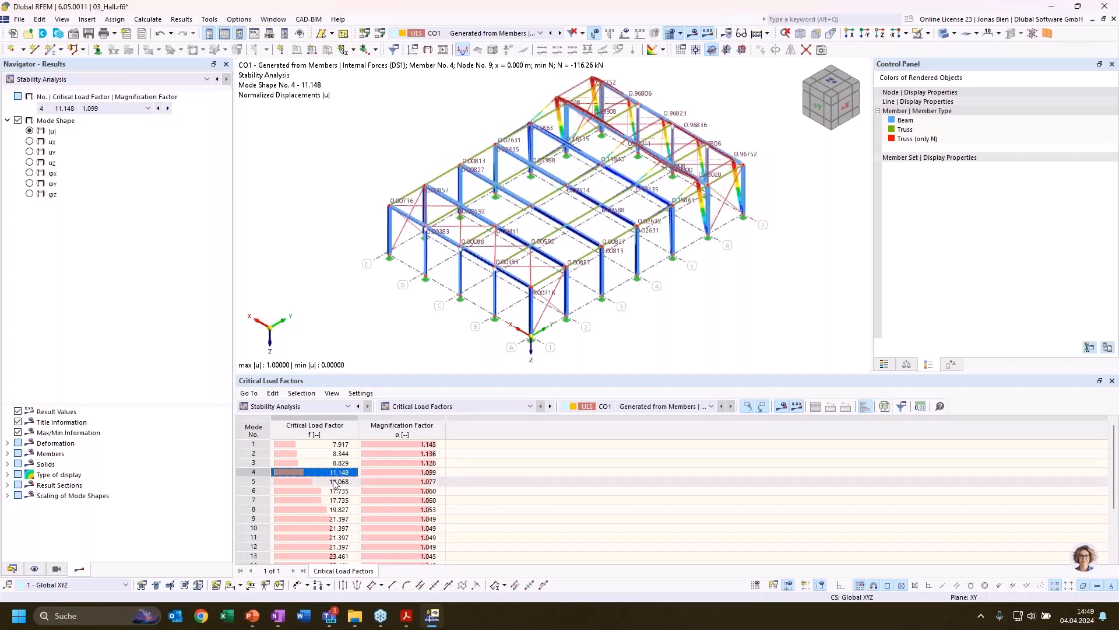
{"action": "left_click", "coordinate": [335, 482]}
{"action": "left_click", "coordinate": [336, 490]}
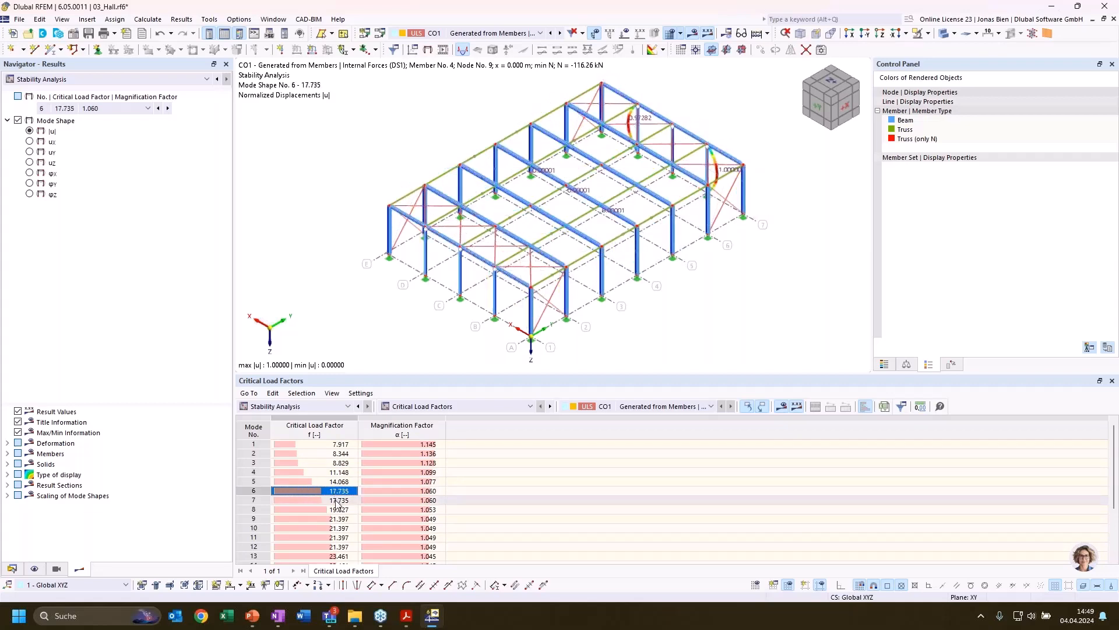
{"action": "left_click", "coordinate": [340, 445]}
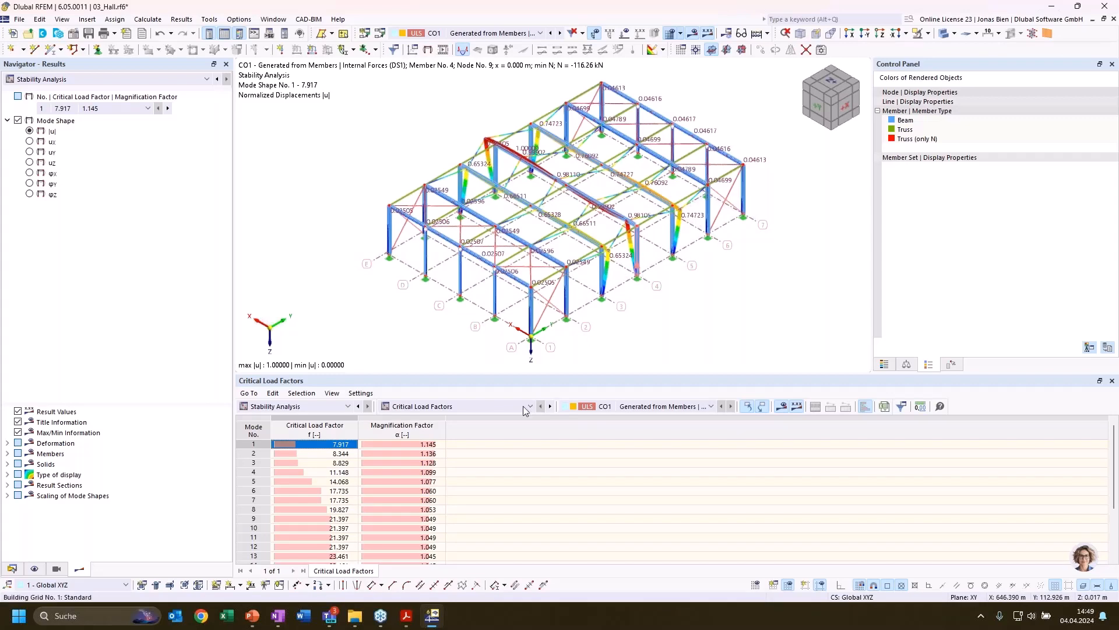
Examine mode shapes 7 and 9 on the hall model to see which members buckle.
{"action": "left_click", "coordinate": [348, 500]}
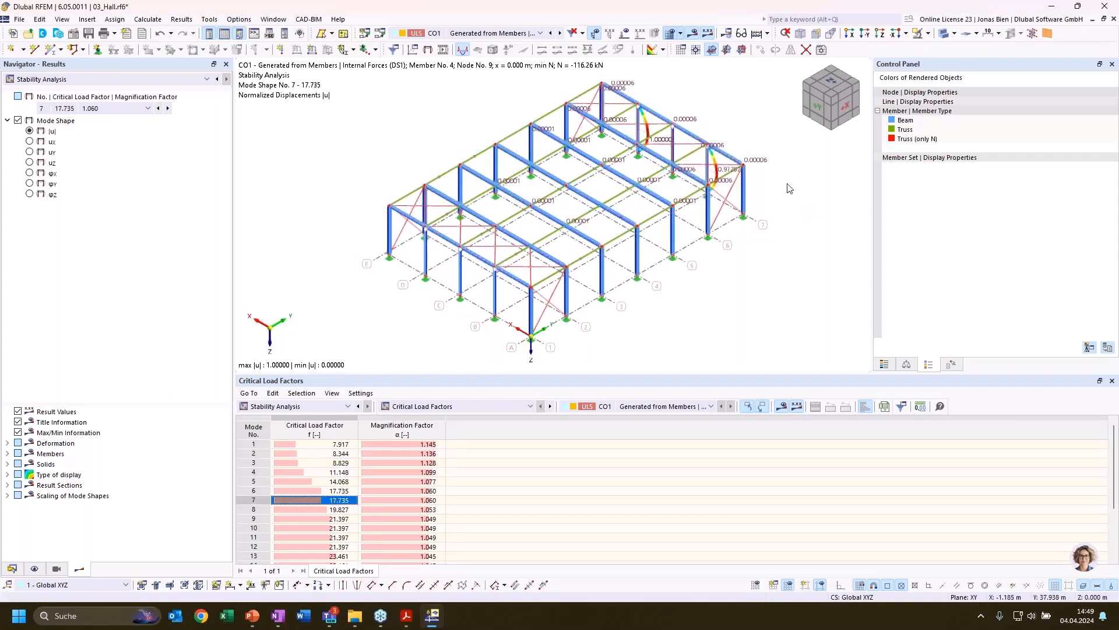
{"action": "middle_click_drag", "start_coordinate": [789, 184], "coordinate": [542, 178], "text": "ctrl"}
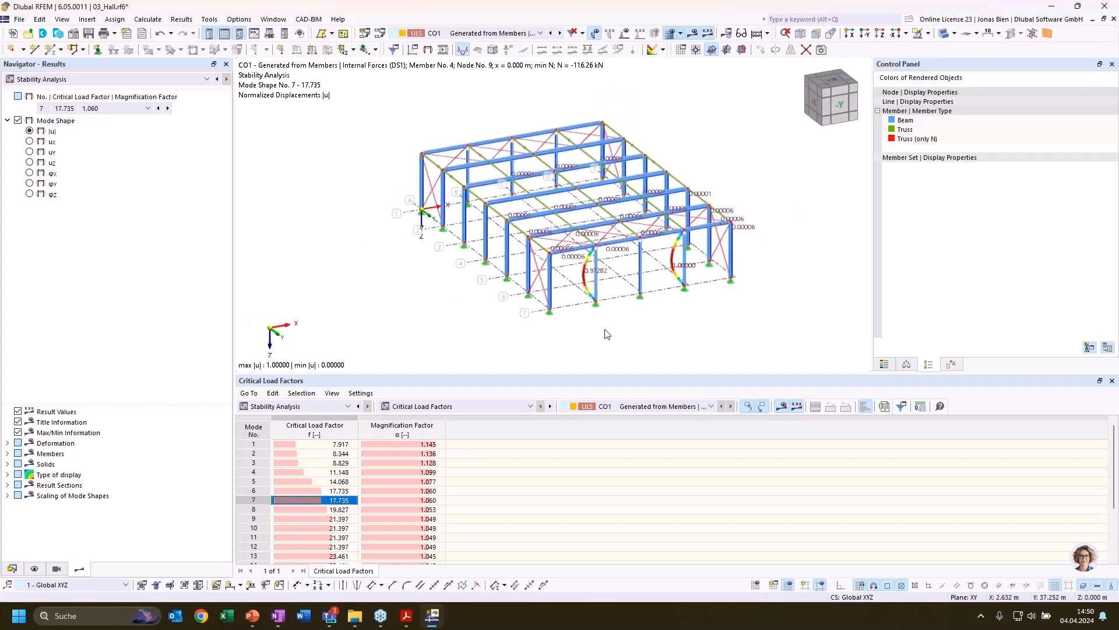
{"action": "middle_click_drag", "start_coordinate": [583, 339], "coordinate": [793, 338], "text": "ctrl"}
{"action": "left_click", "coordinate": [307, 519]}
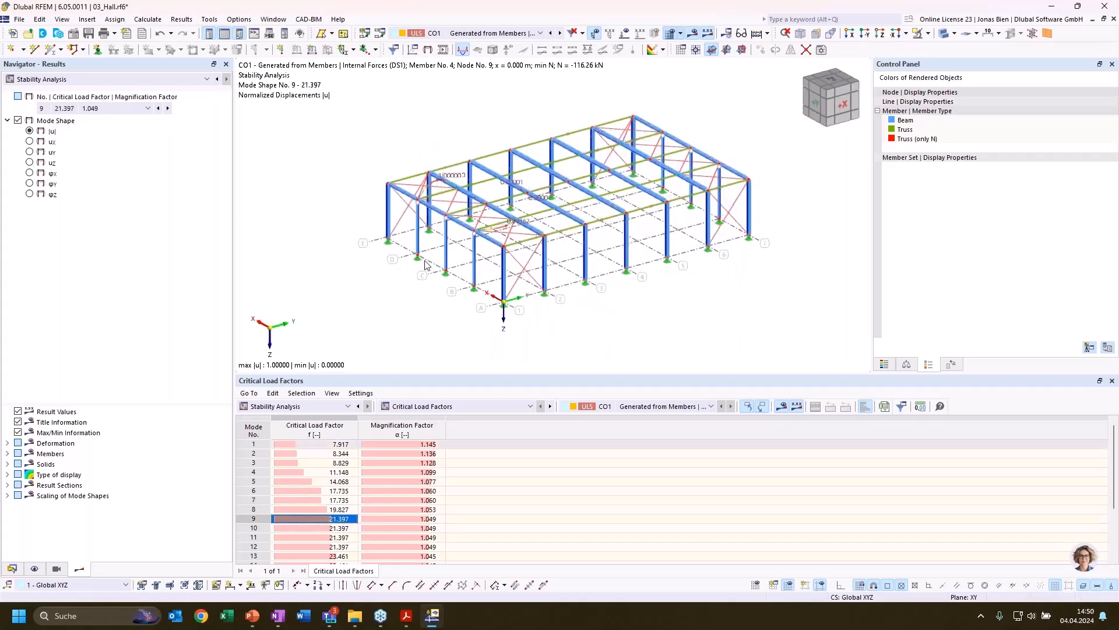
{"action": "scroll", "coordinate": [542, 204], "scroll_direction": "up", "scroll_amount": 3}
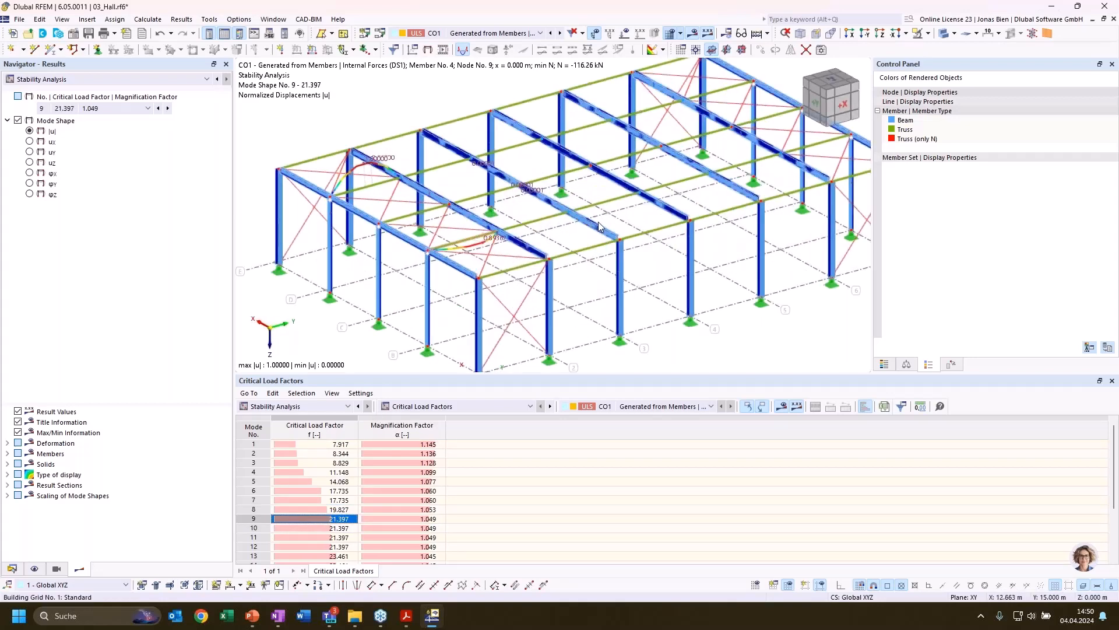
{"action": "scroll", "coordinate": [617, 212], "scroll_direction": "down", "scroll_amount": 2}
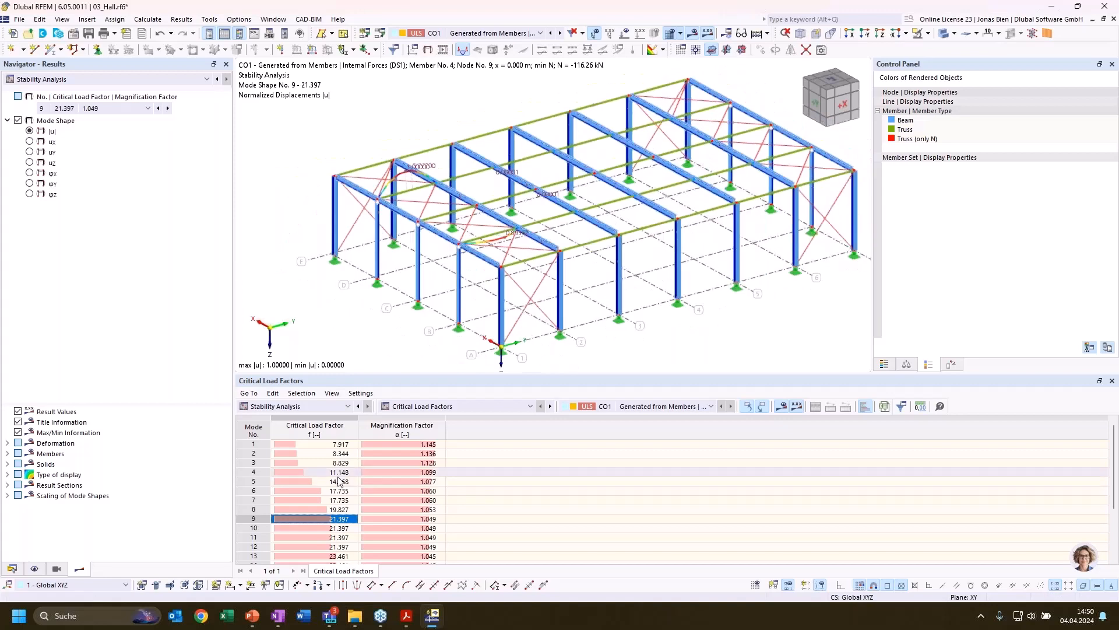
Go back to the stability results by member and check member 4's effective lengths for the first modes.
{"action": "left_click", "coordinate": [431, 406]}
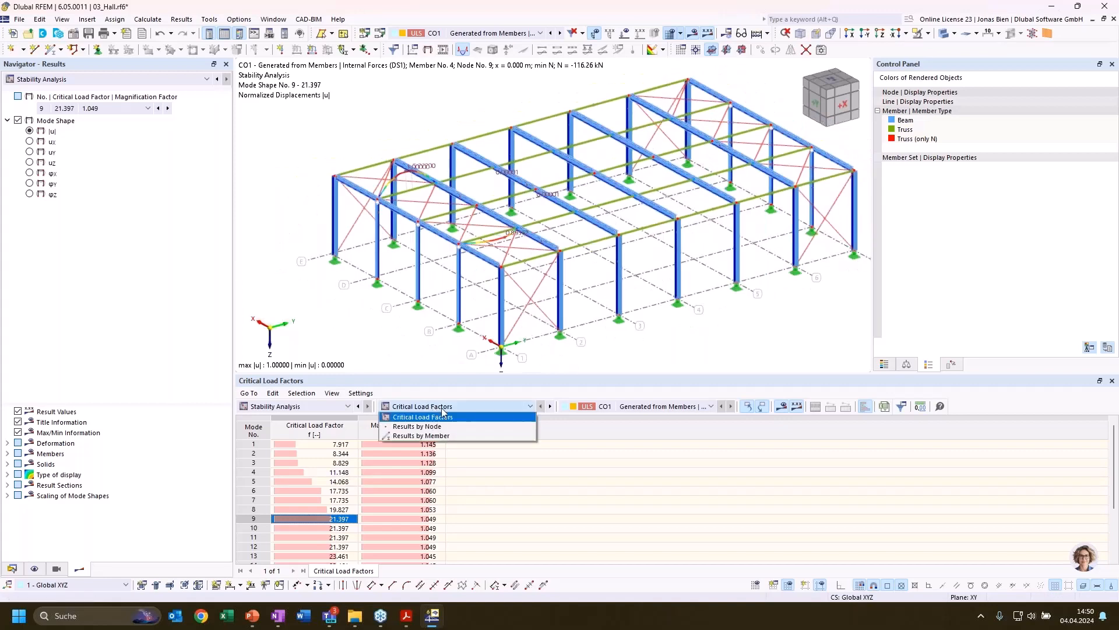
{"action": "left_click", "coordinate": [446, 437]}
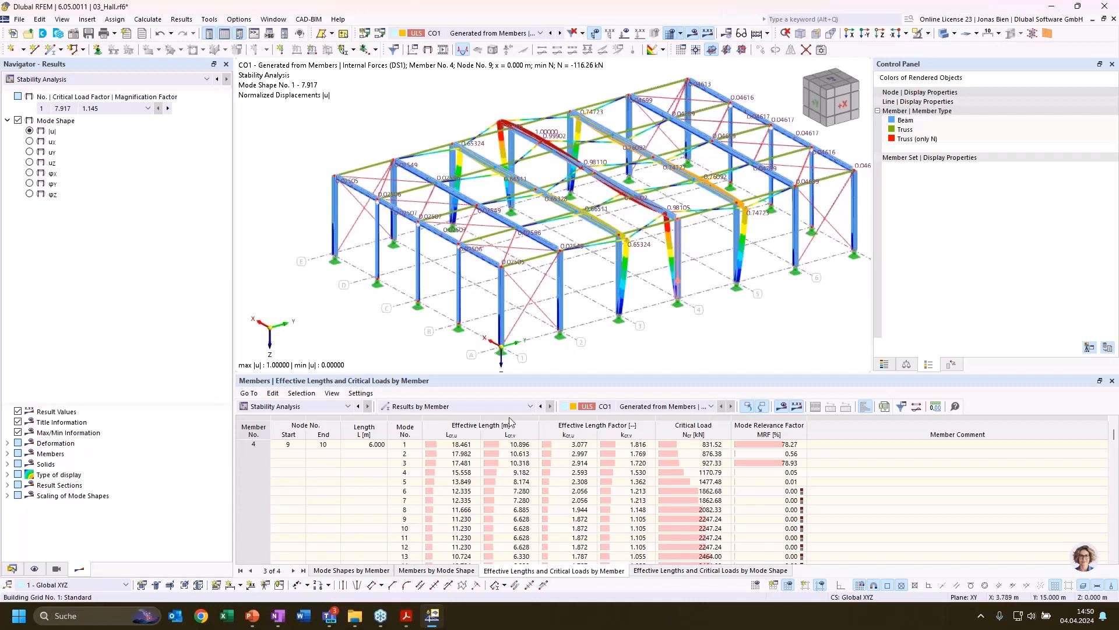
{"action": "left_click", "coordinate": [521, 453]}
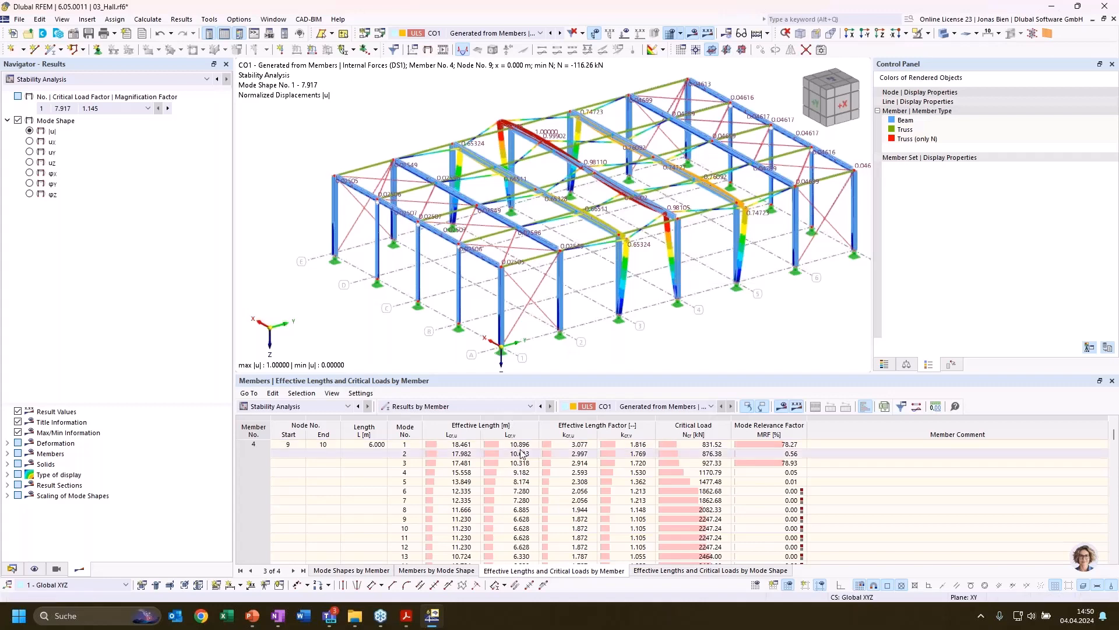
Compare member 4's mode relevance factors across the mode shapes, especially modes 1 and 3, in the effective lengths table.
{"action": "left_click", "coordinate": [579, 446]}
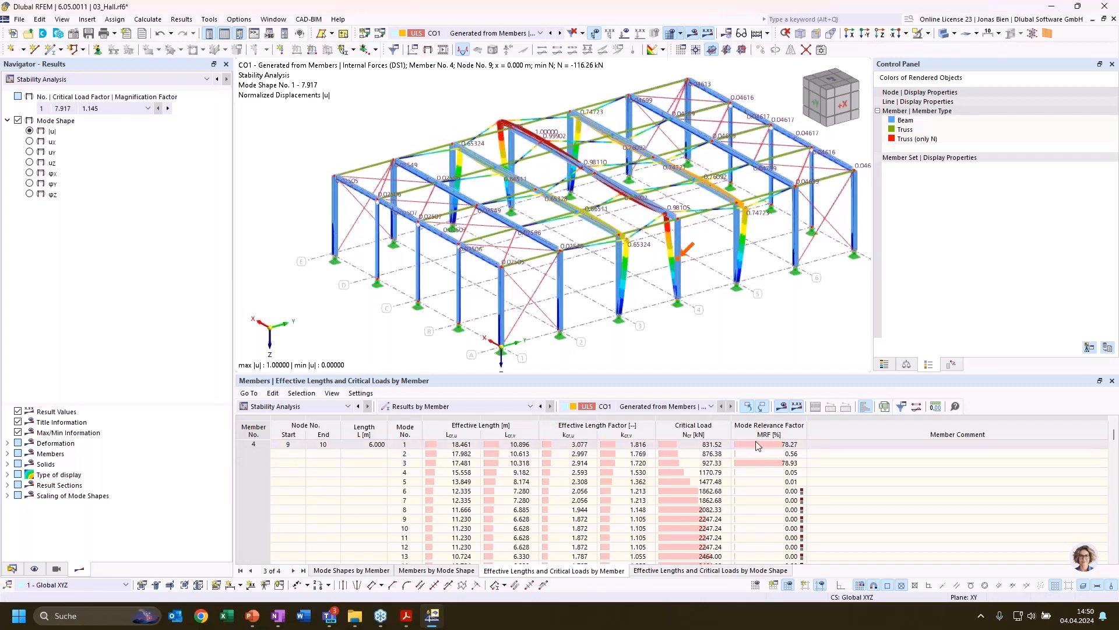
{"action": "scroll", "coordinate": [760, 460], "scroll_direction": "down", "scroll_amount": 2}
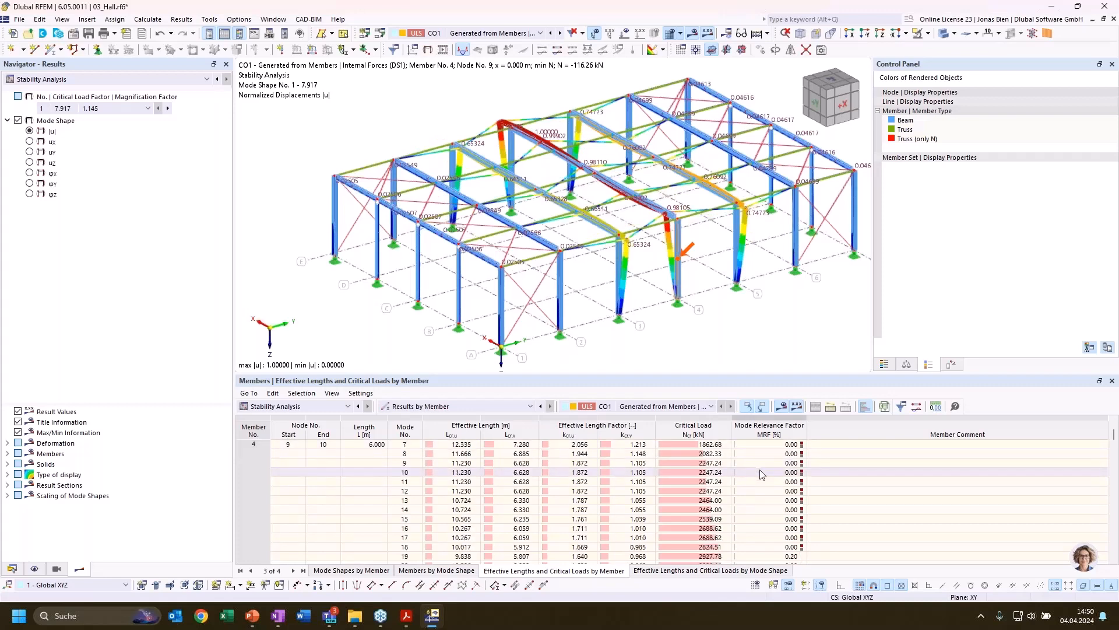
{"action": "scroll", "coordinate": [761, 469], "scroll_direction": "up", "scroll_amount": 2}
{"action": "left_click", "coordinate": [770, 444]}
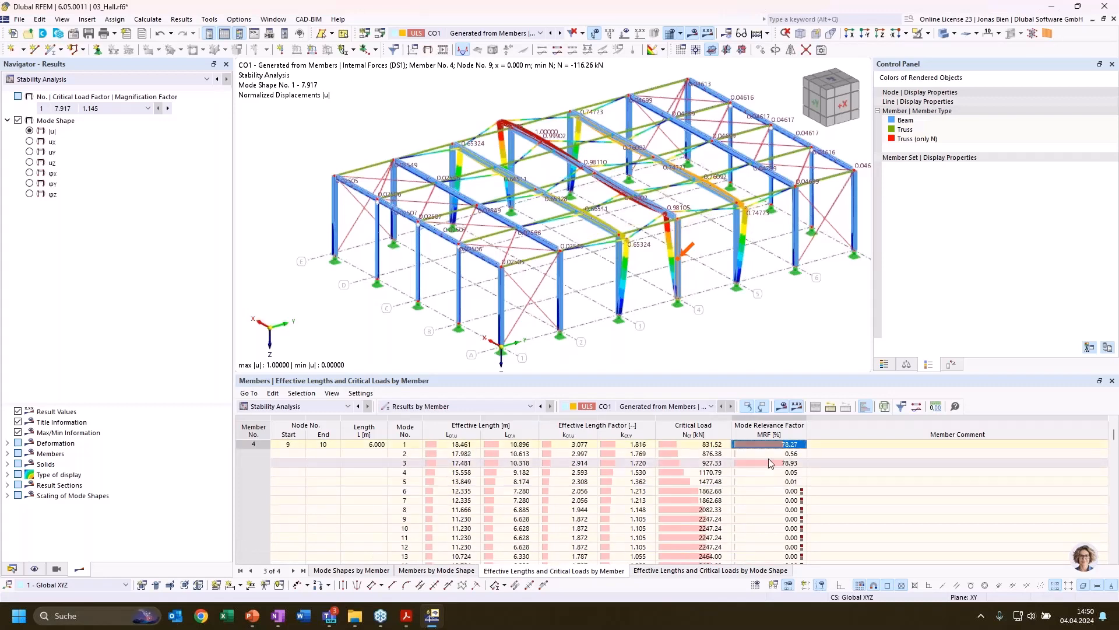
{"action": "scroll", "coordinate": [771, 475], "scroll_direction": "up", "scroll_amount": 1}
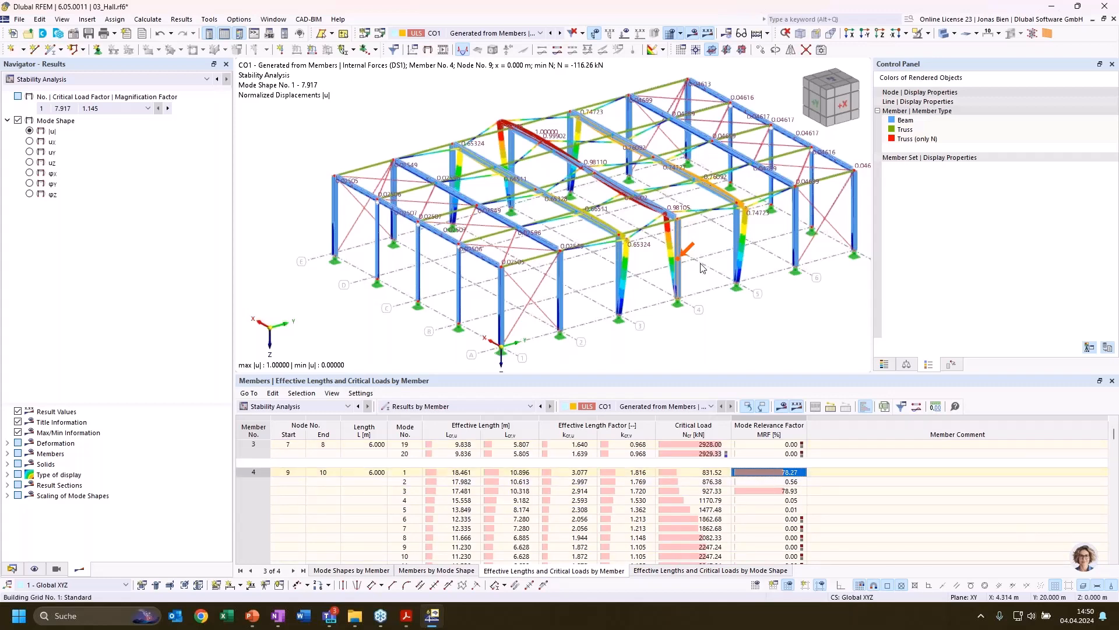
{"action": "left_click", "coordinate": [765, 491]}
{"action": "left_click", "coordinate": [769, 472]}
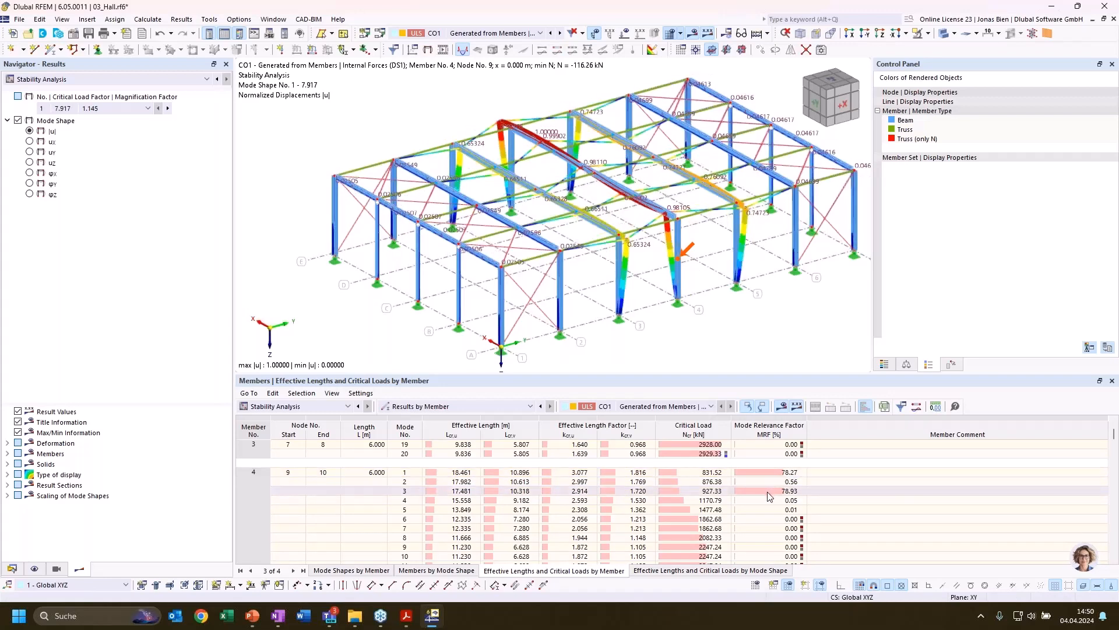
{"action": "left_click", "coordinate": [769, 493]}
{"action": "left_click", "coordinate": [777, 472]}
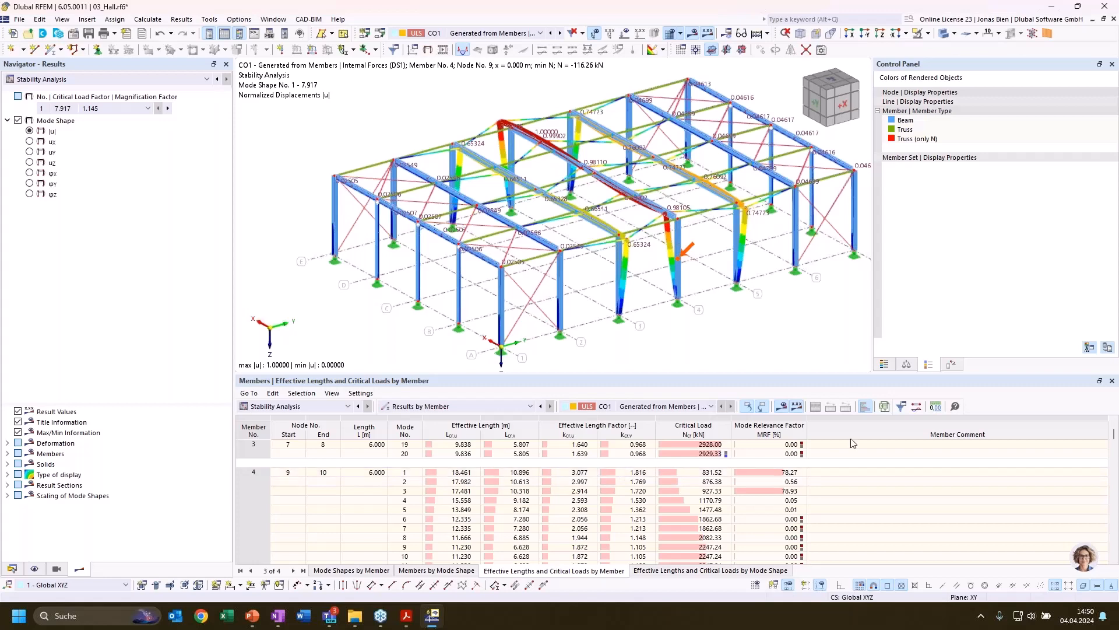
Filter the table of effective lengths and critical loads by member to rows with MRF greater than 20 %.
{"action": "left_click", "coordinate": [902, 407]}
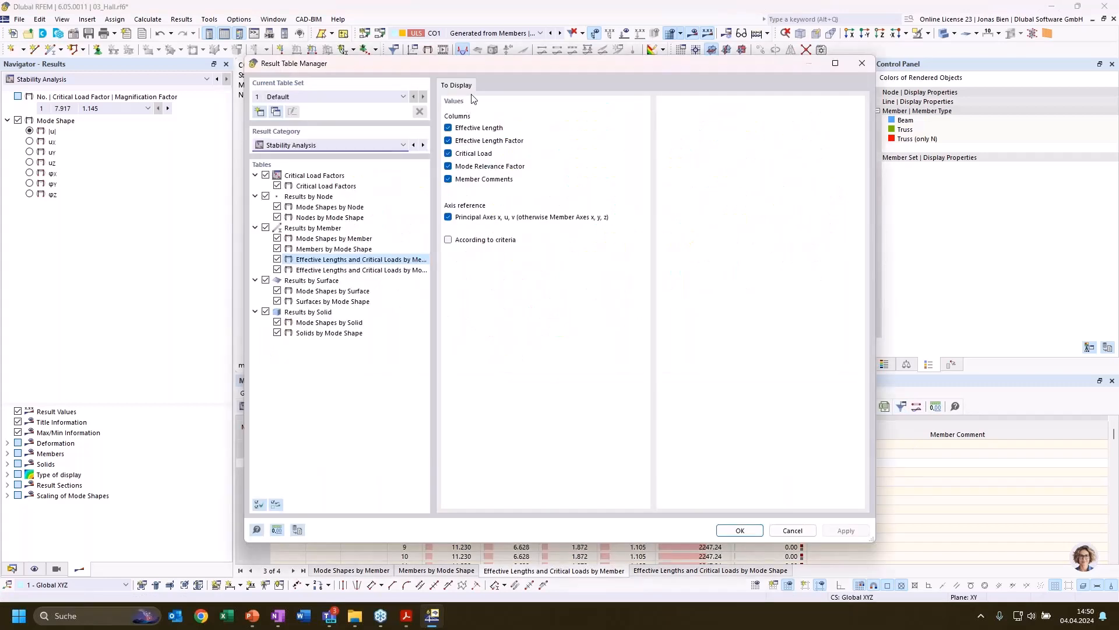
{"action": "left_click", "coordinate": [466, 240]}
{"action": "left_click", "coordinate": [505, 85]}
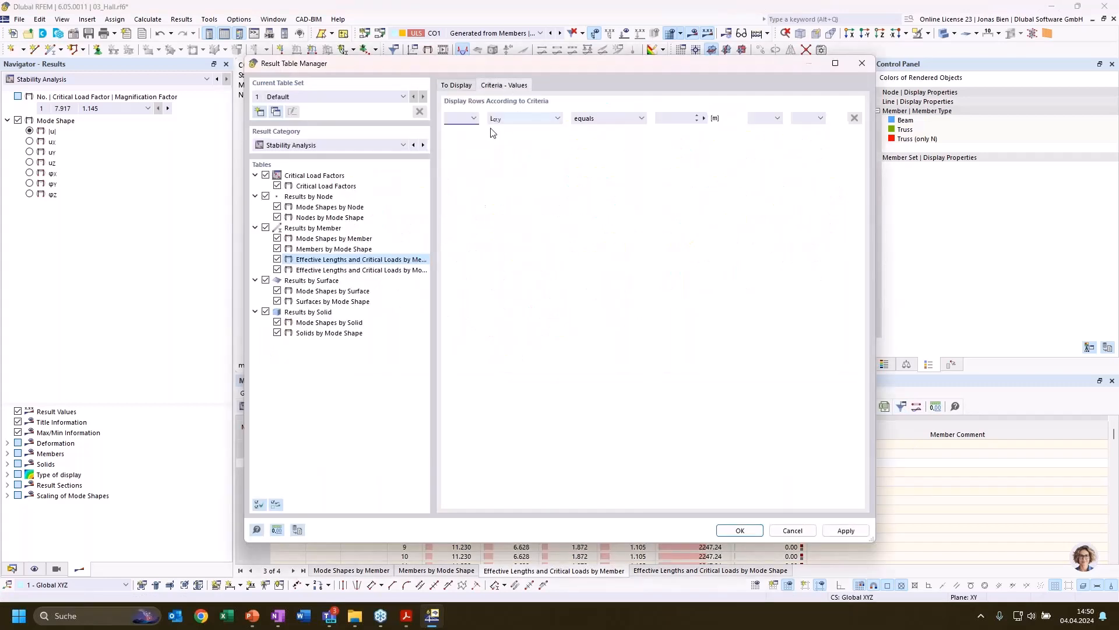
{"action": "left_click", "coordinate": [513, 118]}
{"action": "left_click", "coordinate": [516, 173]}
{"action": "left_click", "coordinate": [590, 122]}
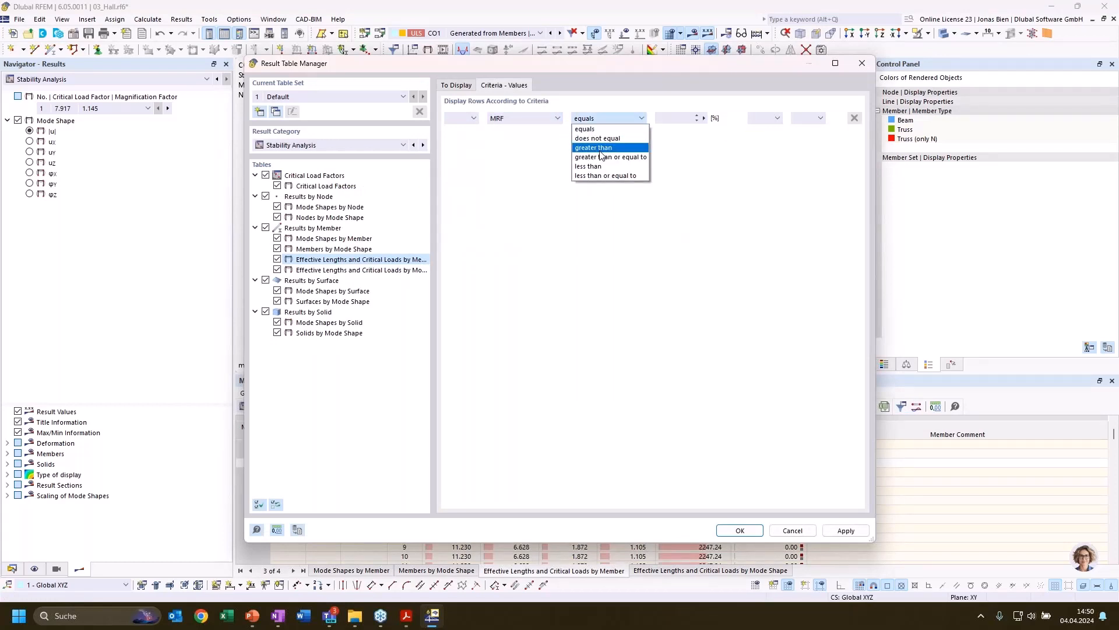
{"action": "left_click", "coordinate": [603, 145]}
{"action": "left_click", "coordinate": [668, 119]}
{"action": "type", "text": "20"}
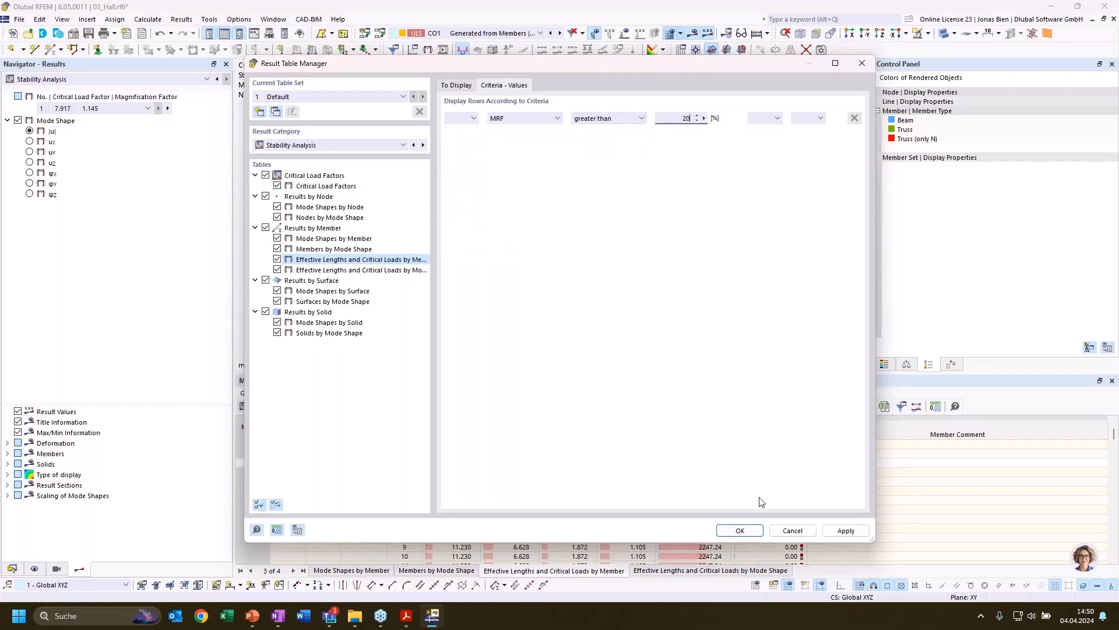
{"action": "left_click", "coordinate": [733, 530]}
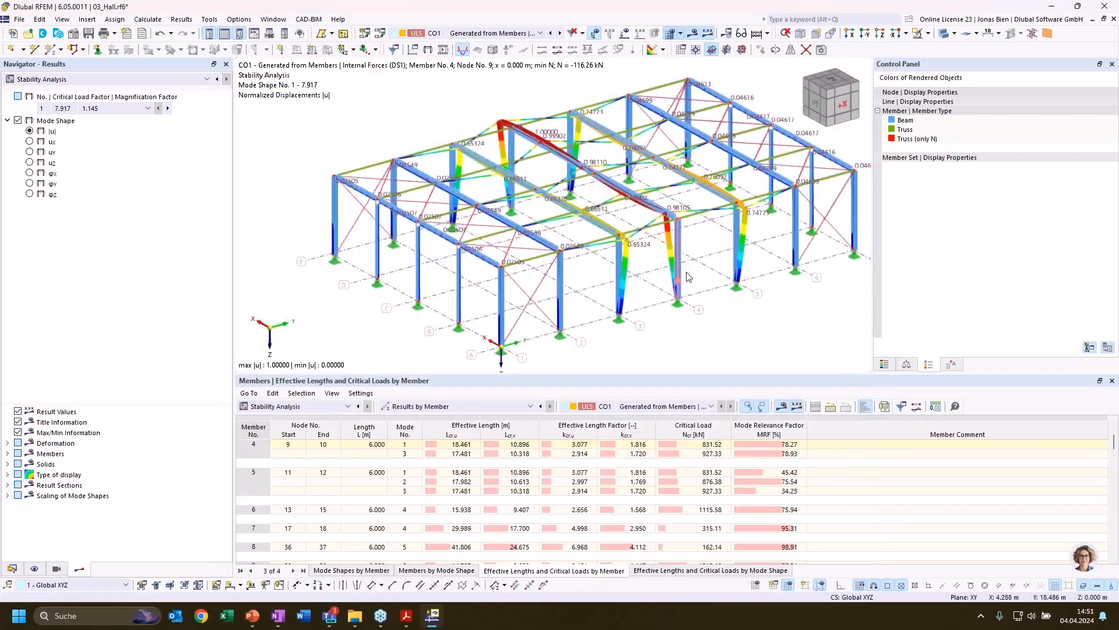
Examine member 4's critical load, mode relevance factor and effective length factor for mode 1 alongside its buckled shape in the model.
{"action": "left_click", "coordinate": [694, 446]}
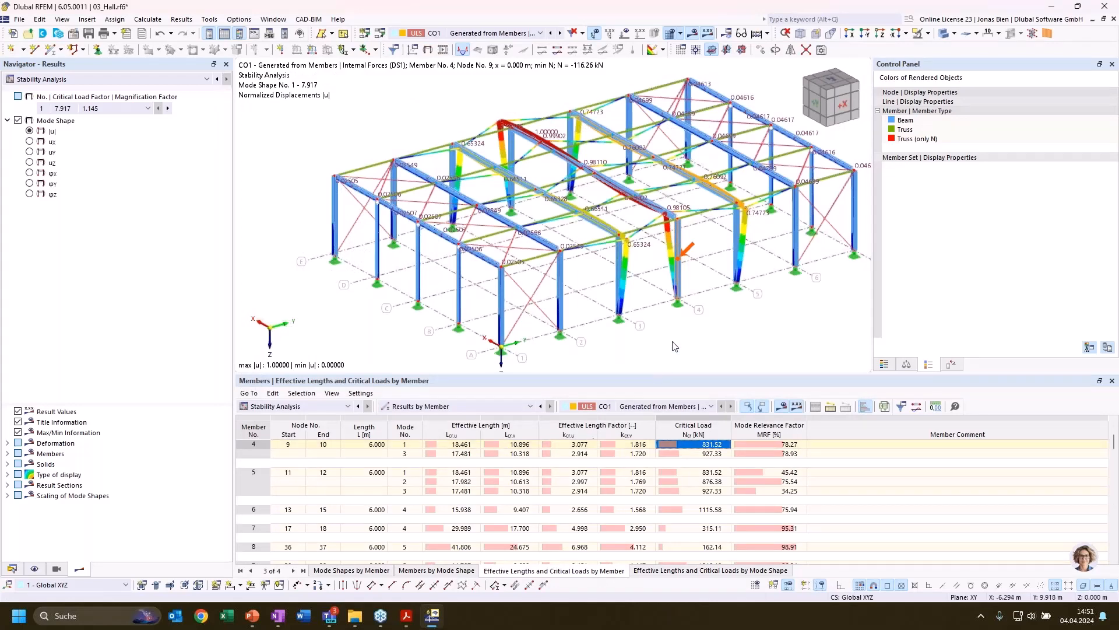
{"action": "scroll", "coordinate": [764, 336], "scroll_direction": "up", "scroll_amount": 5}
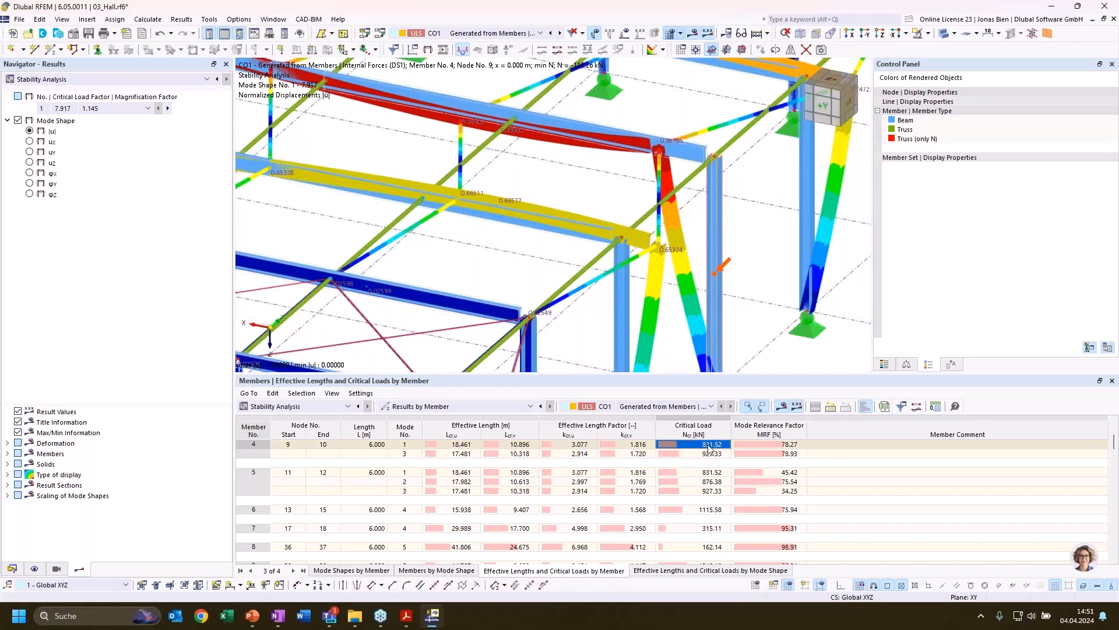
{"action": "left_click", "coordinate": [790, 445]}
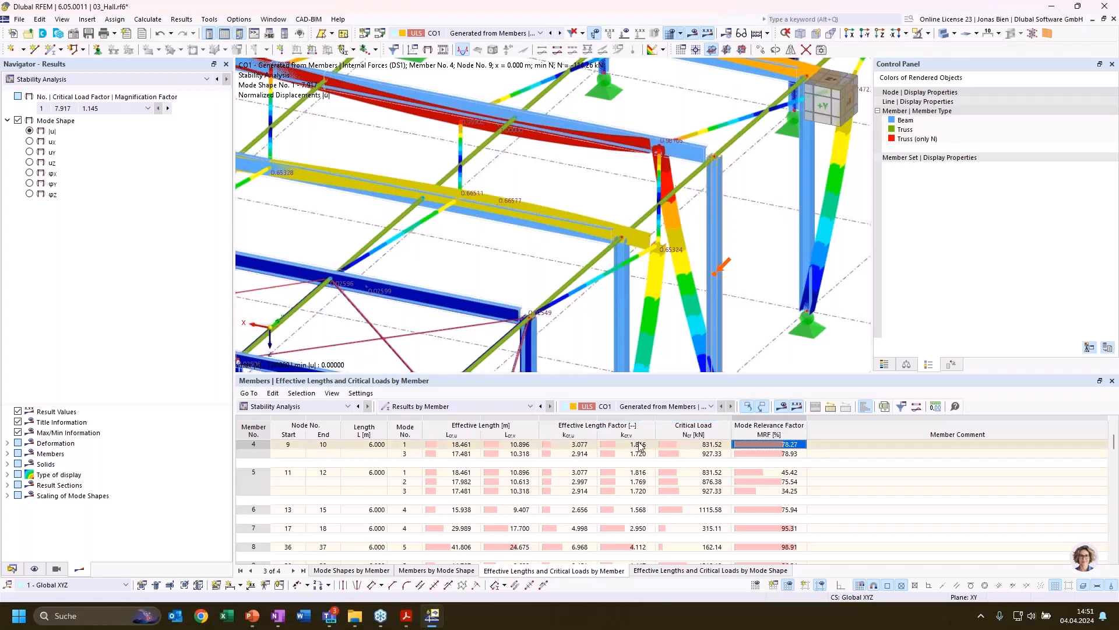
{"action": "left_click", "coordinate": [585, 447]}
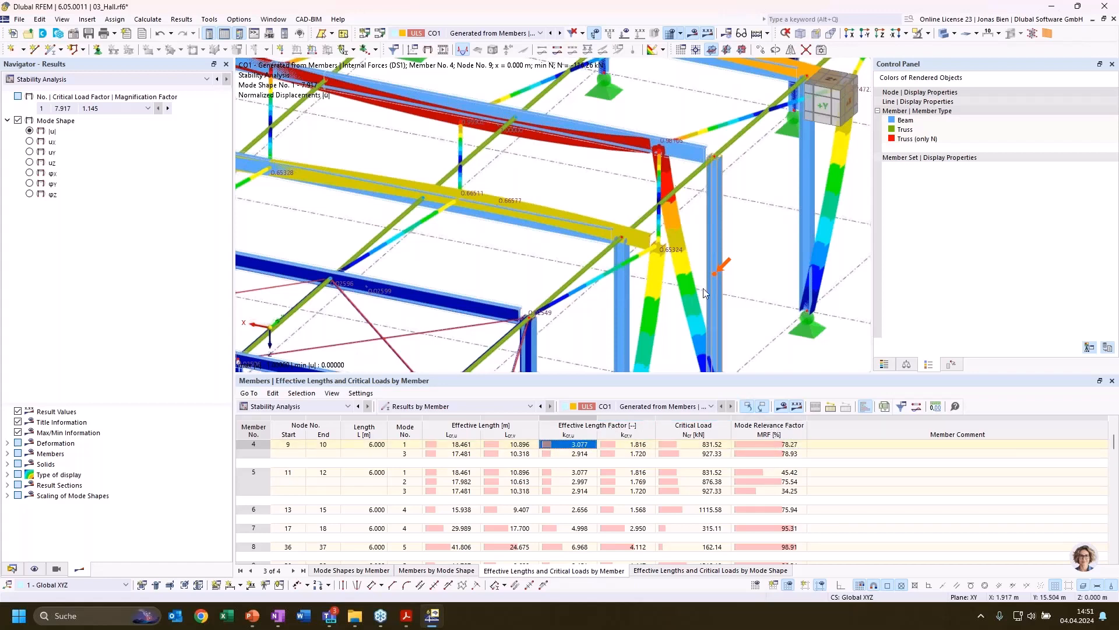
{"action": "middle_click_drag", "start_coordinate": [755, 280], "coordinate": [752, 274], "text": "ctrl"}
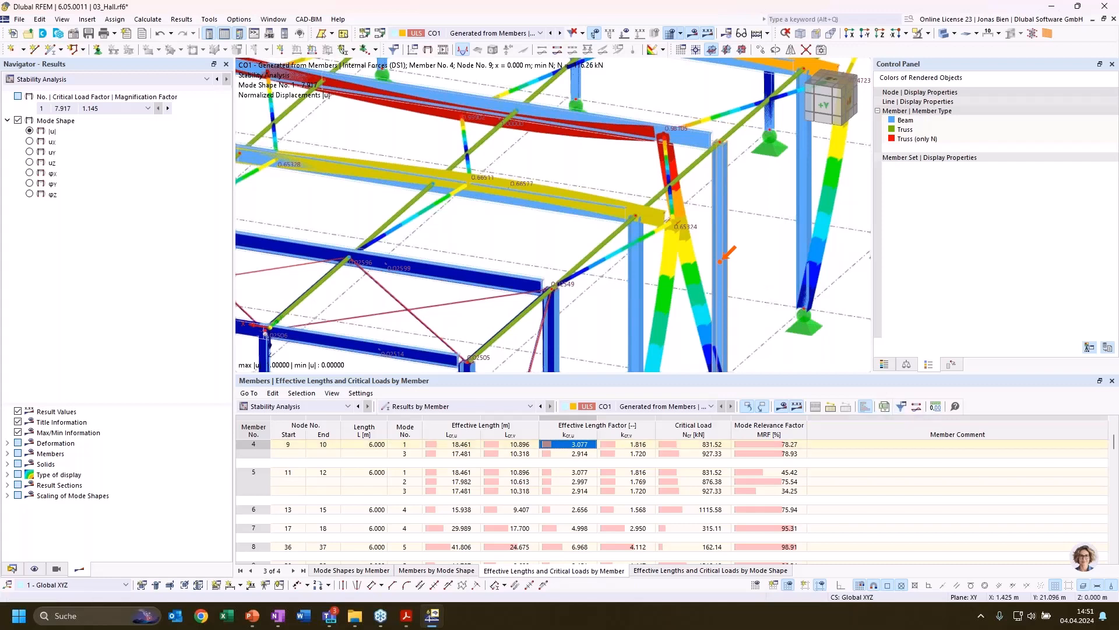
{"action": "middle_click_drag", "start_coordinate": [764, 285], "coordinate": [746, 282]}
{"action": "scroll", "coordinate": [747, 283], "scroll_direction": "down", "scroll_amount": 2}
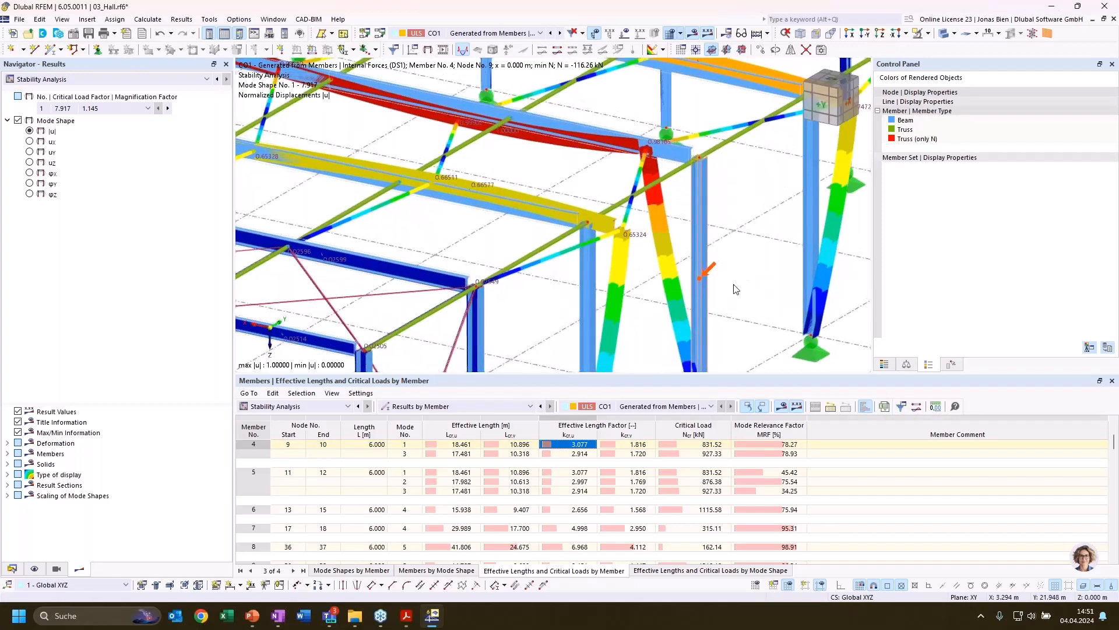
{"action": "scroll", "coordinate": [748, 288], "scroll_direction": "down", "scroll_amount": 4}
{"action": "scroll", "coordinate": [749, 288], "scroll_direction": "down", "scroll_amount": 1}
{"action": "middle_click_drag", "start_coordinate": [749, 288], "coordinate": [691, 239]}
{"action": "left_click", "coordinate": [772, 336]}
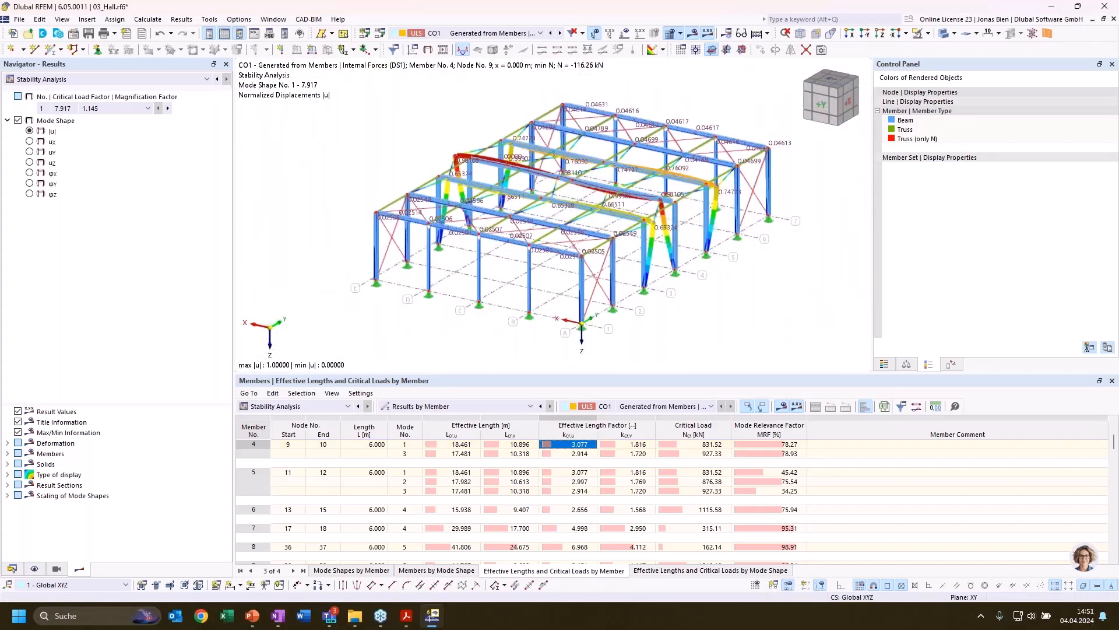
Switch to the PowerPoint presentation and show the "Stability modes of beams" slide.
{"action": "key", "text": "alt+Tab"}
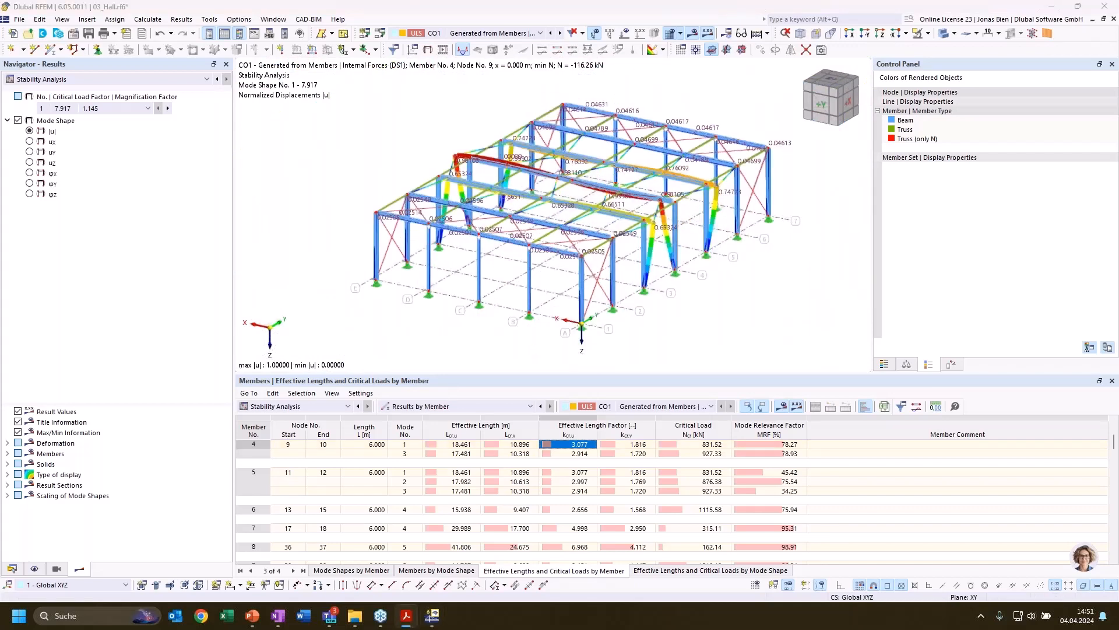
{"action": "left_click", "coordinate": [768, 312]}
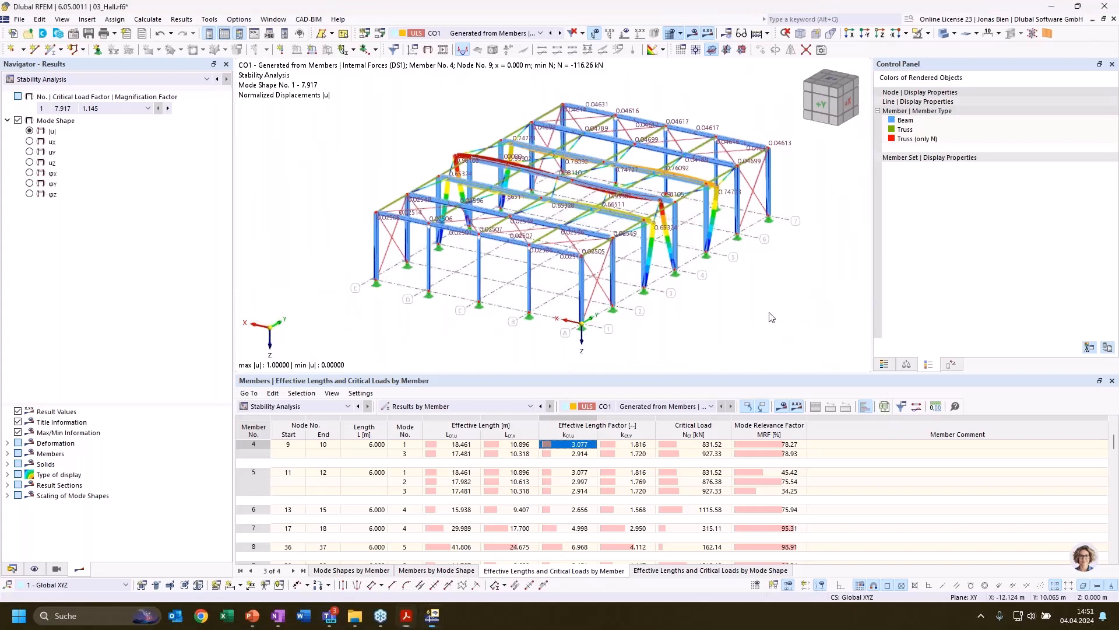
{"action": "middle_click_drag", "start_coordinate": [809, 290], "coordinate": [807, 291], "text": "ctrl"}
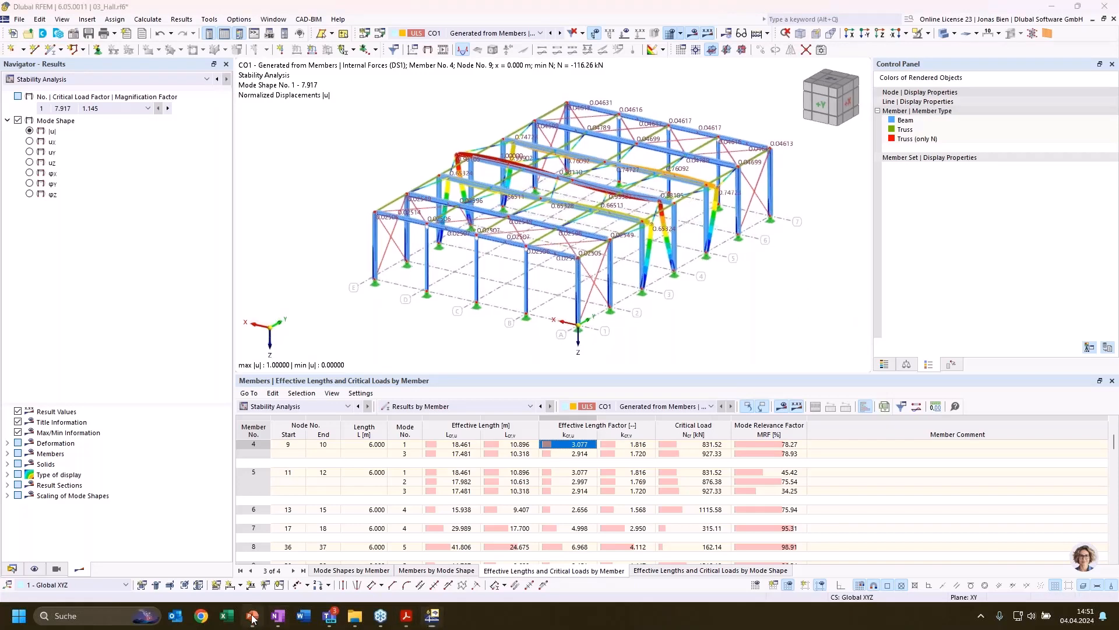
{"action": "mouse_move", "coordinate": [255, 623]}
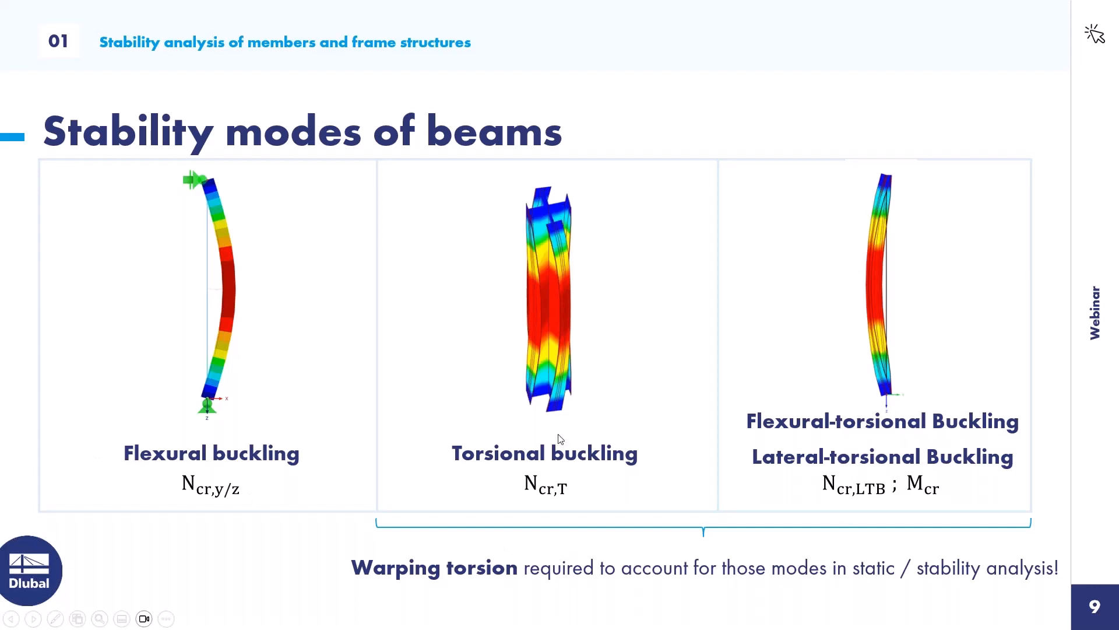
Return to RFEM, collapse the 03_Hall model's data and make 04_LTB basic the active model.
{"action": "key", "text": "alt+Tab"}
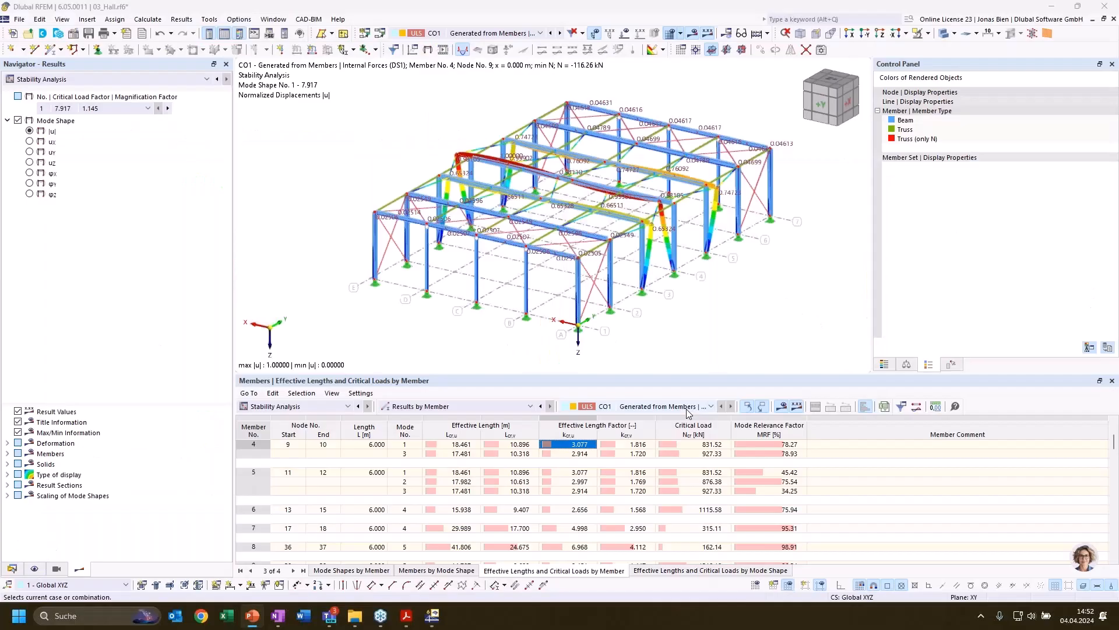
{"action": "left_click", "coordinate": [16, 569]}
{"action": "left_click", "coordinate": [7, 108]}
{"action": "double_click", "coordinate": [44, 119]}
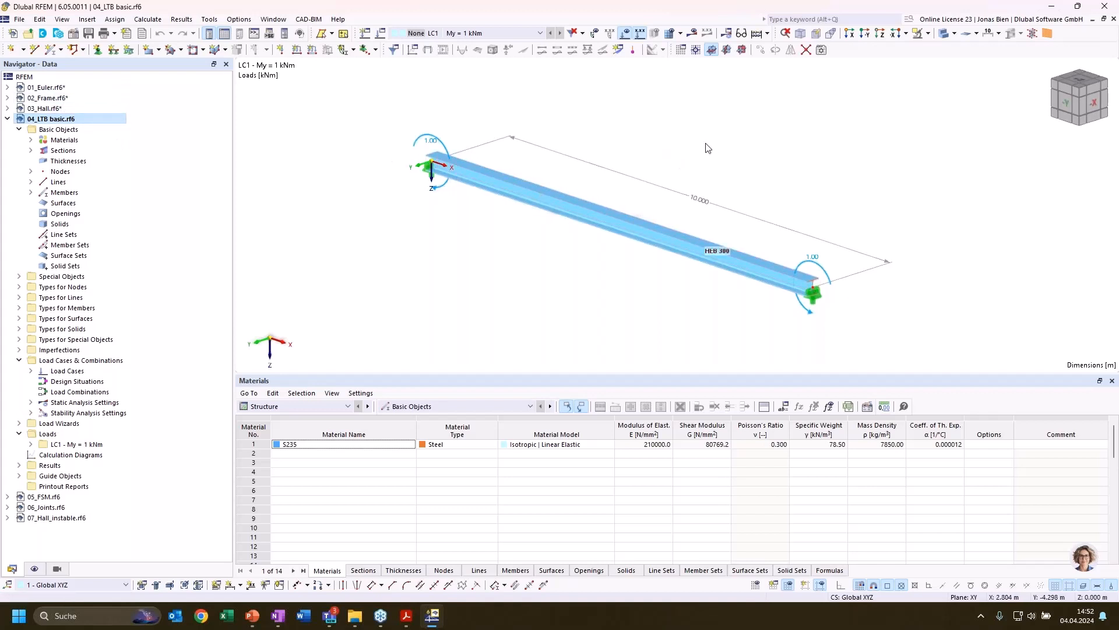
{"action": "middle_click_drag", "start_coordinate": [703, 143], "coordinate": [711, 143]}
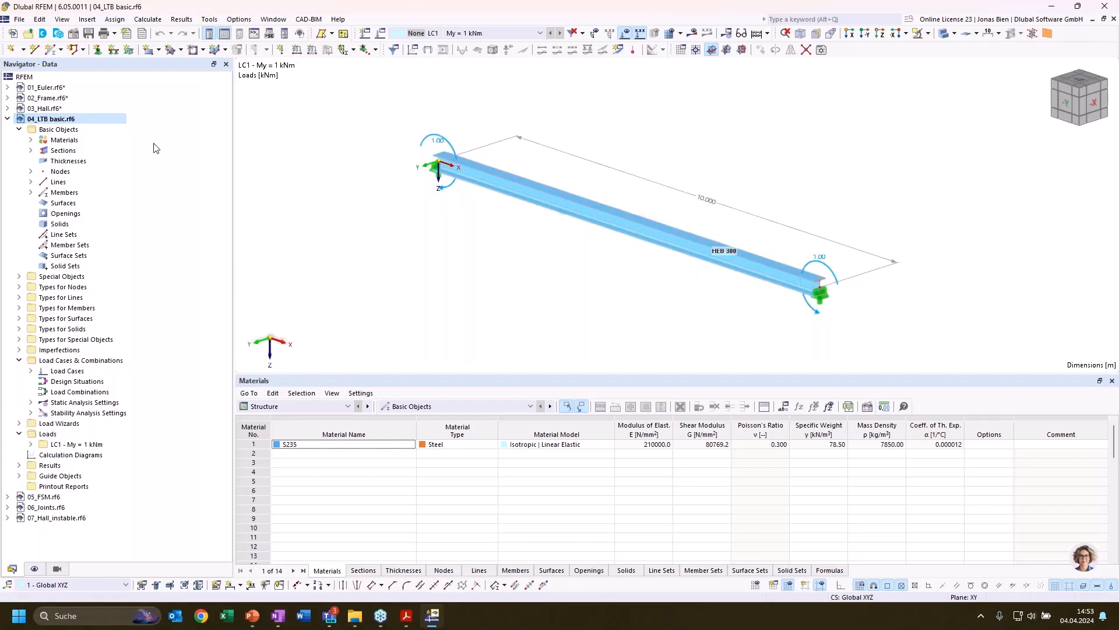
Check in the base data of 04_LTB basic whether the Structure Stability and Torsional Warping (7 DOF) add-ons are active.
{"action": "right_click", "coordinate": [52, 119]}
{"action": "left_click", "coordinate": [113, 126]}
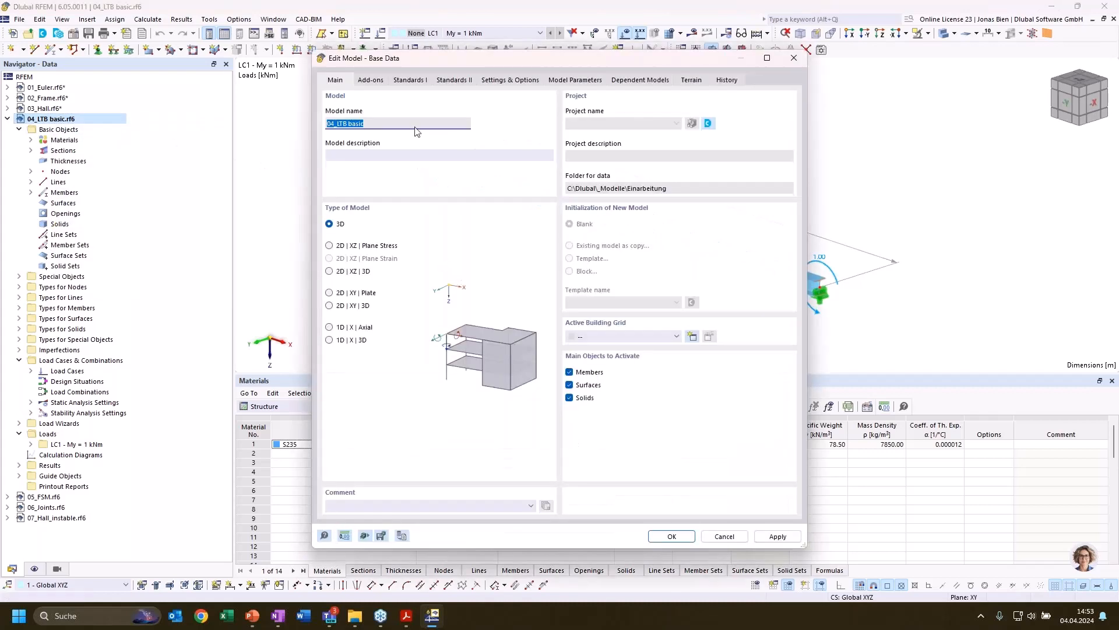
{"action": "left_click", "coordinate": [371, 80]}
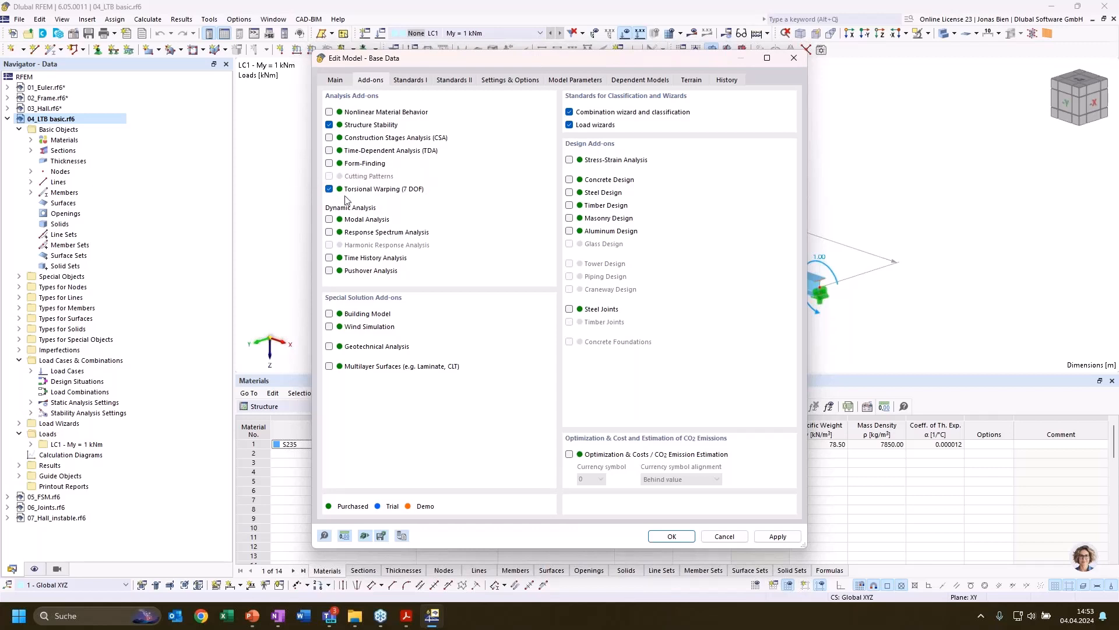
{"action": "left_click", "coordinate": [673, 536]}
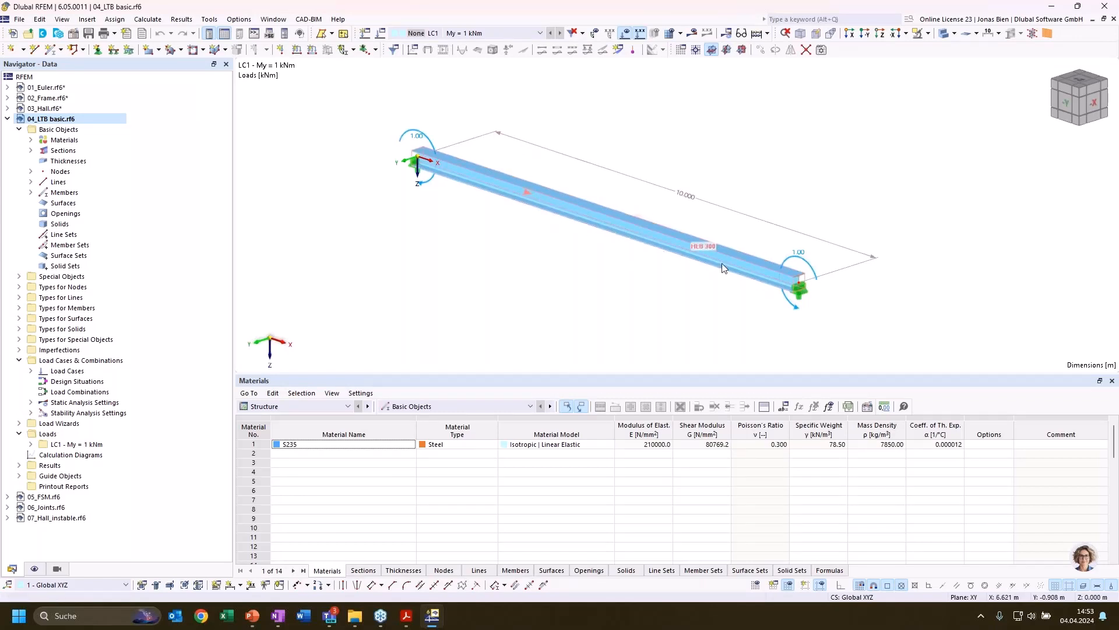
Display the calculated results of LC1 and look through the available result table categories for the stability analysis.
{"action": "scroll", "coordinate": [676, 298], "scroll_direction": "down", "scroll_amount": 1}
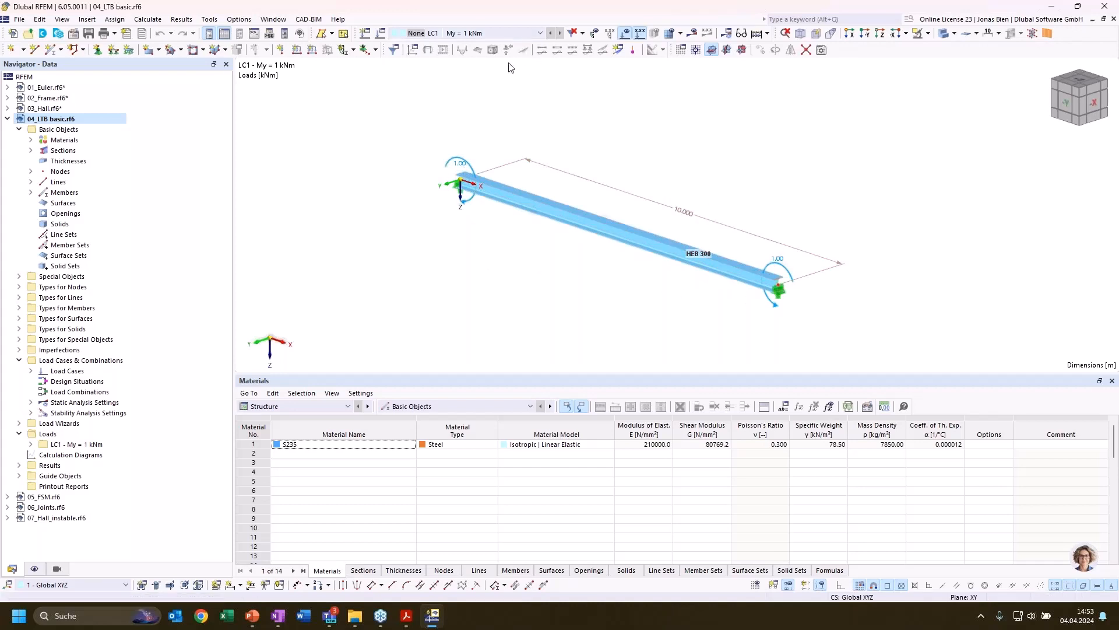
{"action": "left_click", "coordinate": [692, 33]}
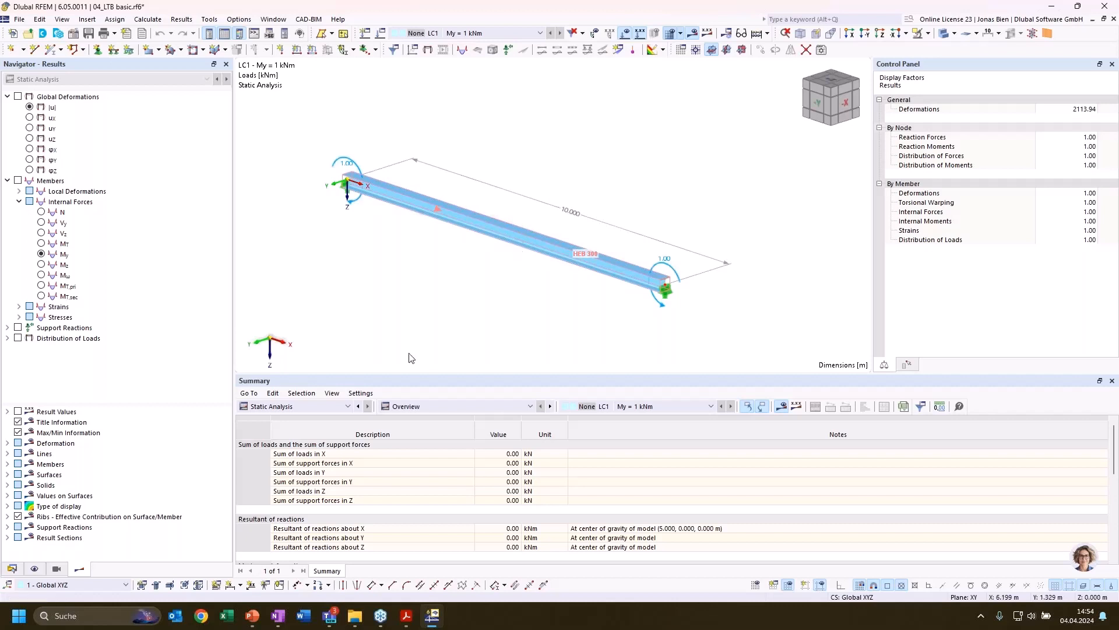
{"action": "left_click", "coordinate": [302, 407]}
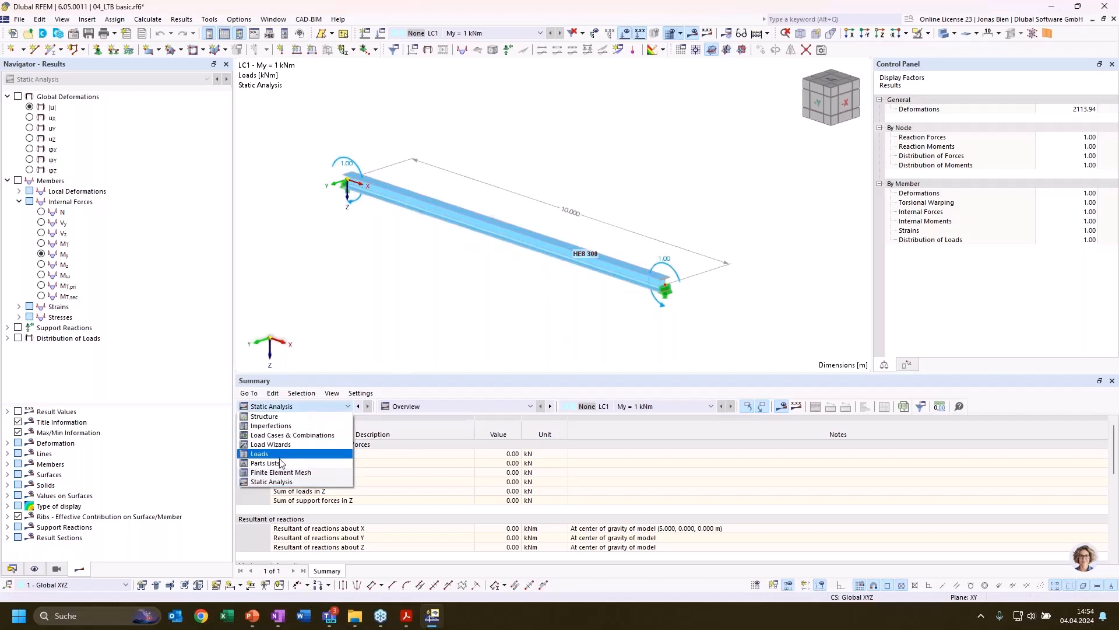
{"action": "left_click", "coordinate": [357, 254]}
Activate the critical load calculation for LC1 with stability settings ST1 (Eigenvalue method, Lanczos) and run the calculation.
{"action": "left_click", "coordinate": [12, 568]}
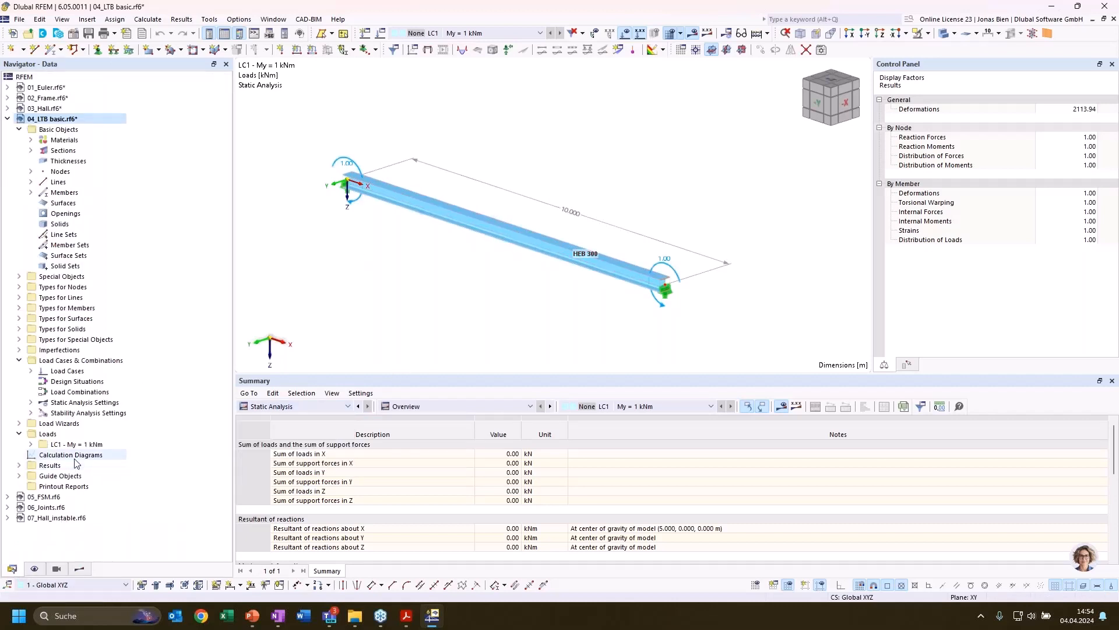
{"action": "left_click", "coordinate": [48, 372]}
{"action": "left_click", "coordinate": [31, 370]}
{"action": "left_click", "coordinate": [77, 382]}
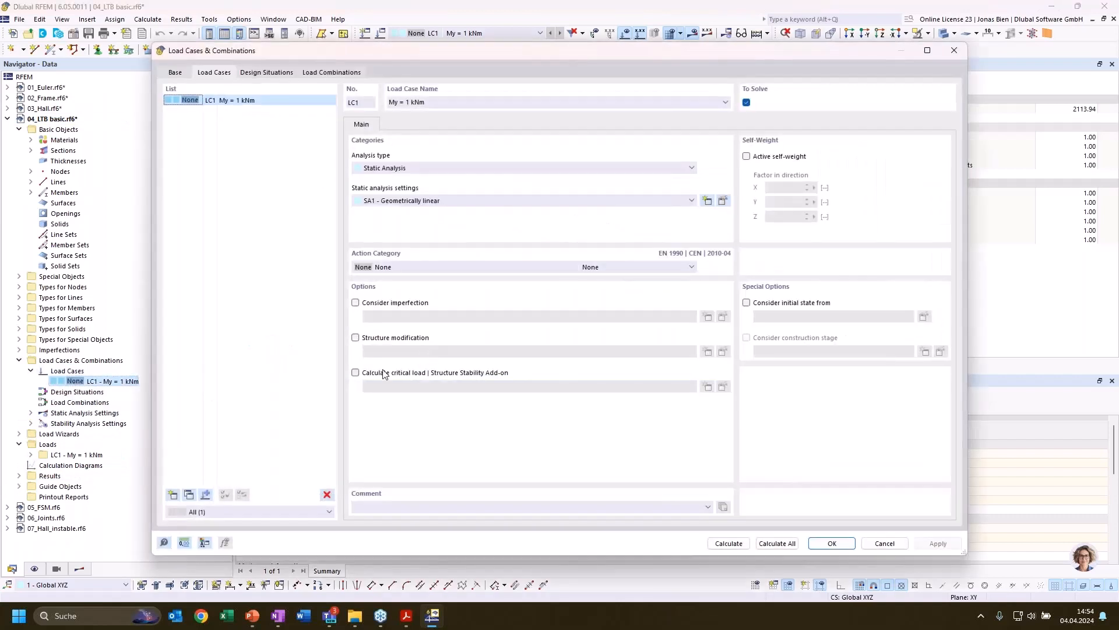
{"action": "left_click", "coordinate": [382, 374]}
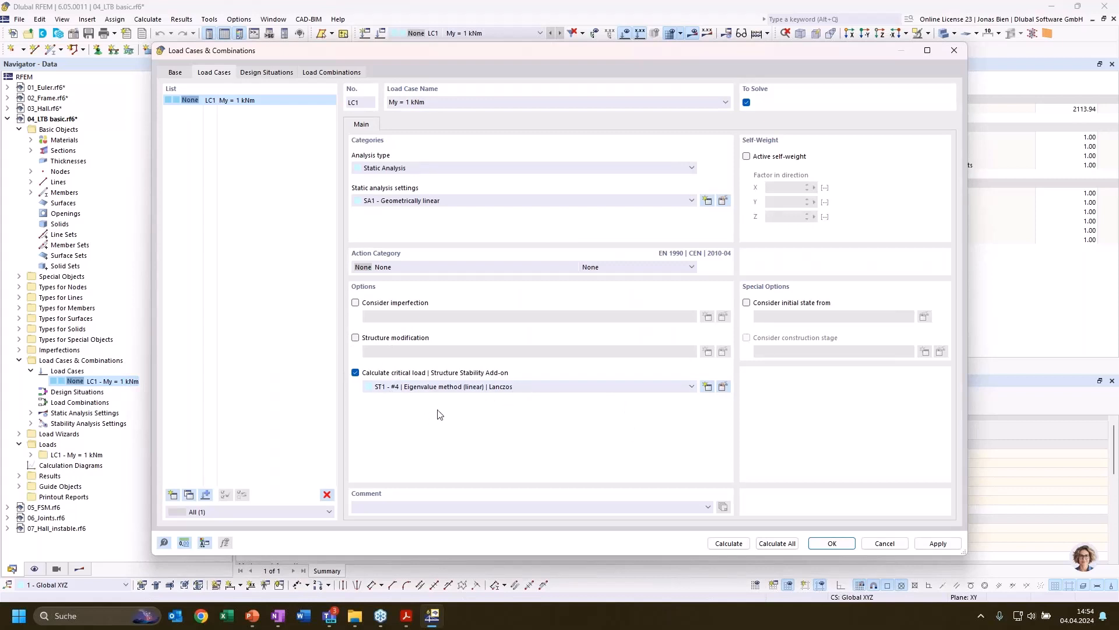
{"action": "left_click", "coordinate": [745, 543]}
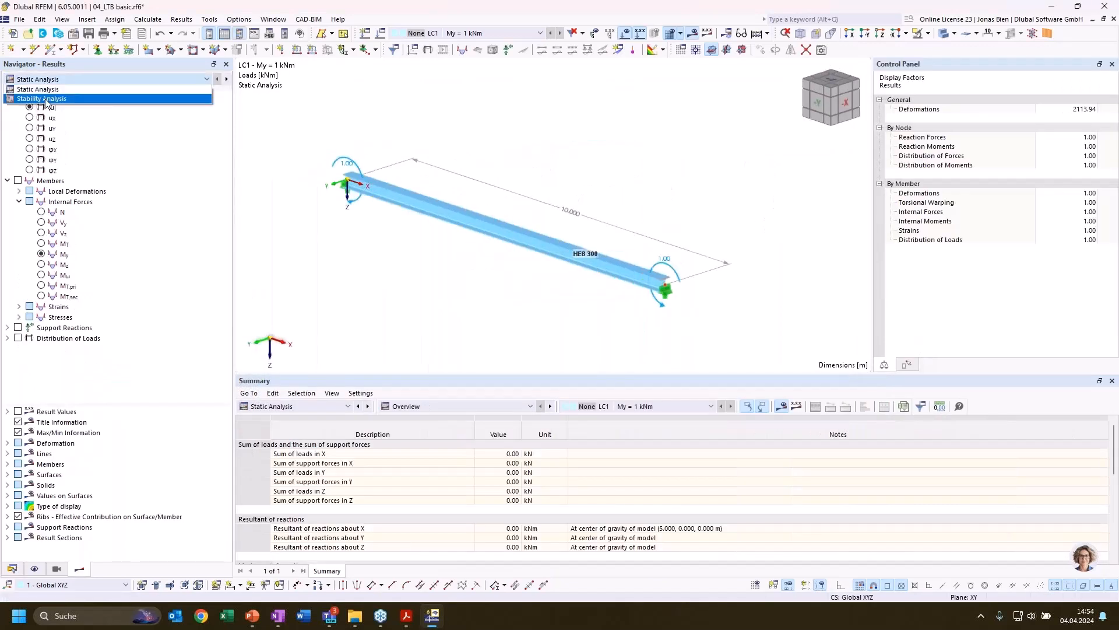
Display the stability analysis results of LC1 and examine the HEB 300 beam's first mode shape and critical load factor from several angles.
{"action": "middle_click_drag", "start_coordinate": [600, 183], "coordinate": [557, 169]}
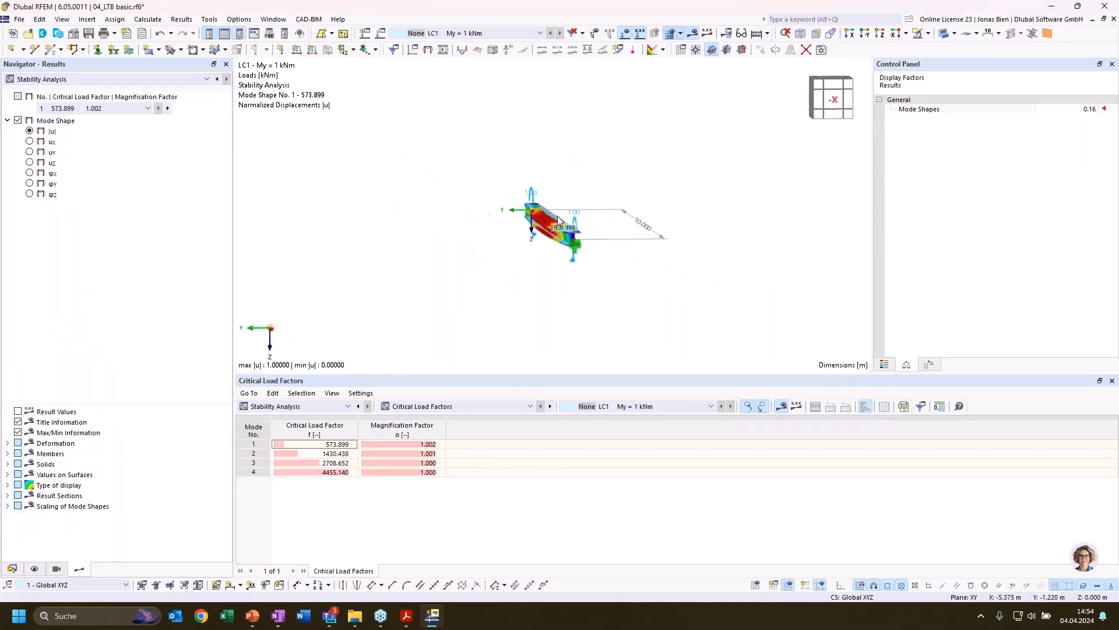
{"action": "scroll", "coordinate": [558, 221], "scroll_direction": "up", "scroll_amount": 3}
{"action": "middle_click_drag", "start_coordinate": [559, 220], "coordinate": [627, 197], "text": "ctrl"}
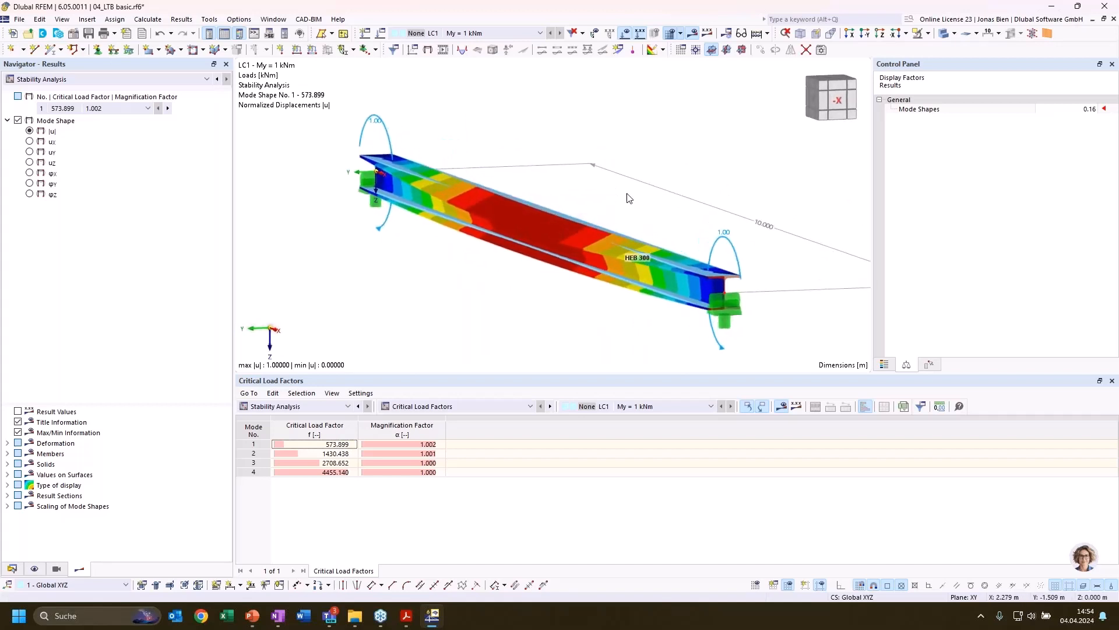
{"action": "middle_click_drag", "start_coordinate": [531, 137], "coordinate": [642, 140], "text": "ctrl"}
{"action": "scroll", "coordinate": [574, 195], "scroll_direction": "down", "scroll_amount": 3}
{"action": "scroll", "coordinate": [561, 191], "scroll_direction": "down", "scroll_amount": 2}
{"action": "left_click", "coordinate": [334, 444]}
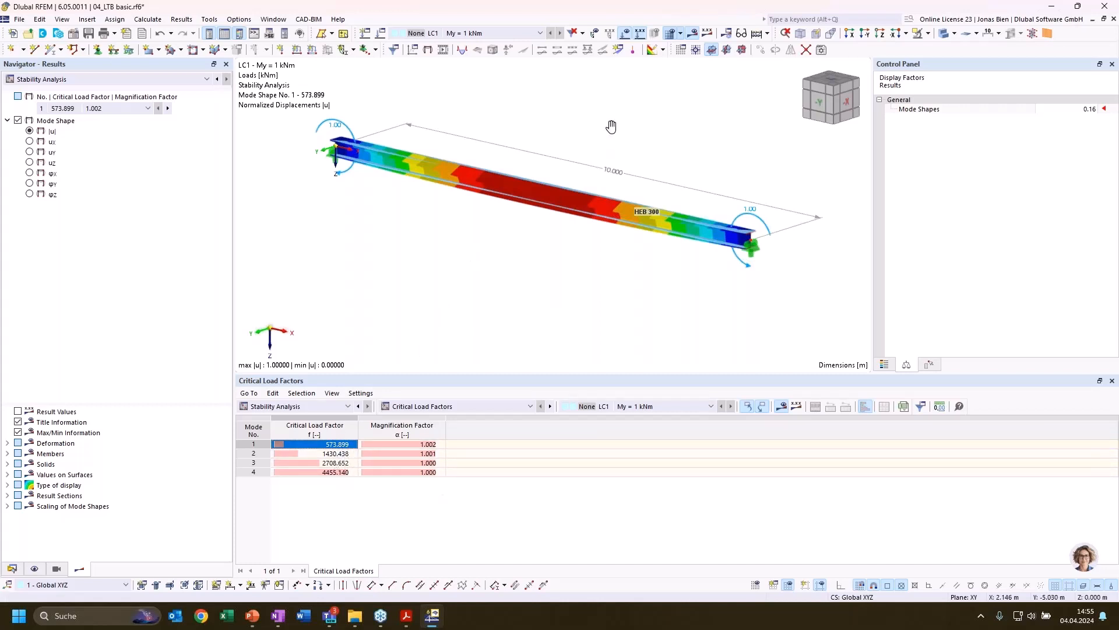
{"action": "middle_click_drag", "start_coordinate": [650, 139], "coordinate": [652, 173]}
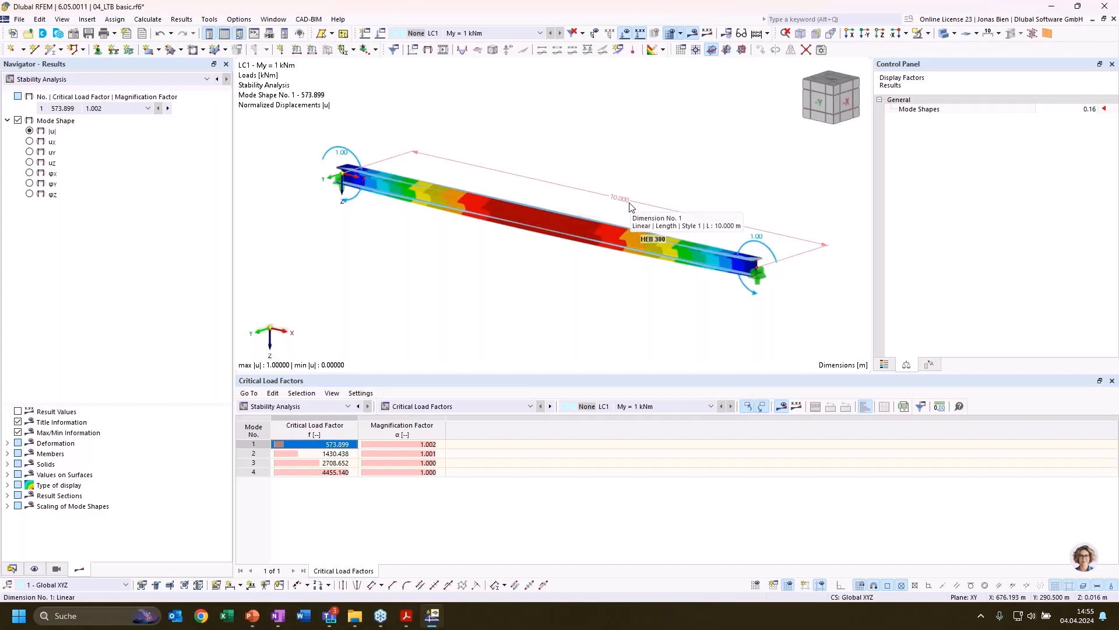
Open the global parameters and review the definitions of zeta, Ncrit, c, zp and the critical LTB moment Mcrit.
{"action": "left_click", "coordinate": [34, 21]}
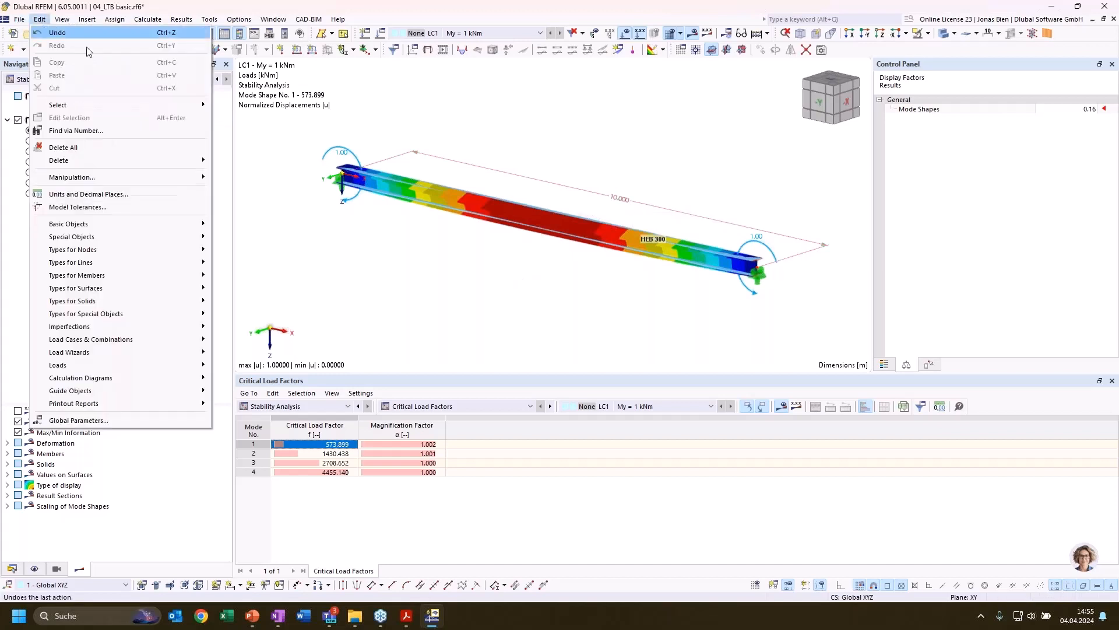
{"action": "left_click", "coordinate": [85, 422]}
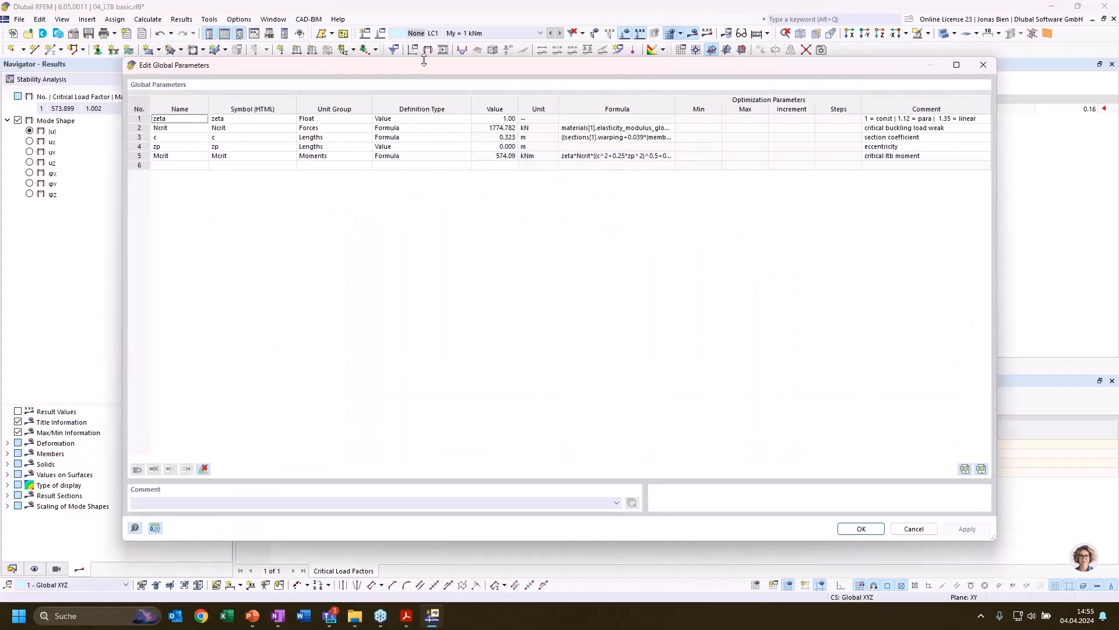
{"action": "left_click_drag", "start_coordinate": [424, 56], "coordinate": [424, 43]}
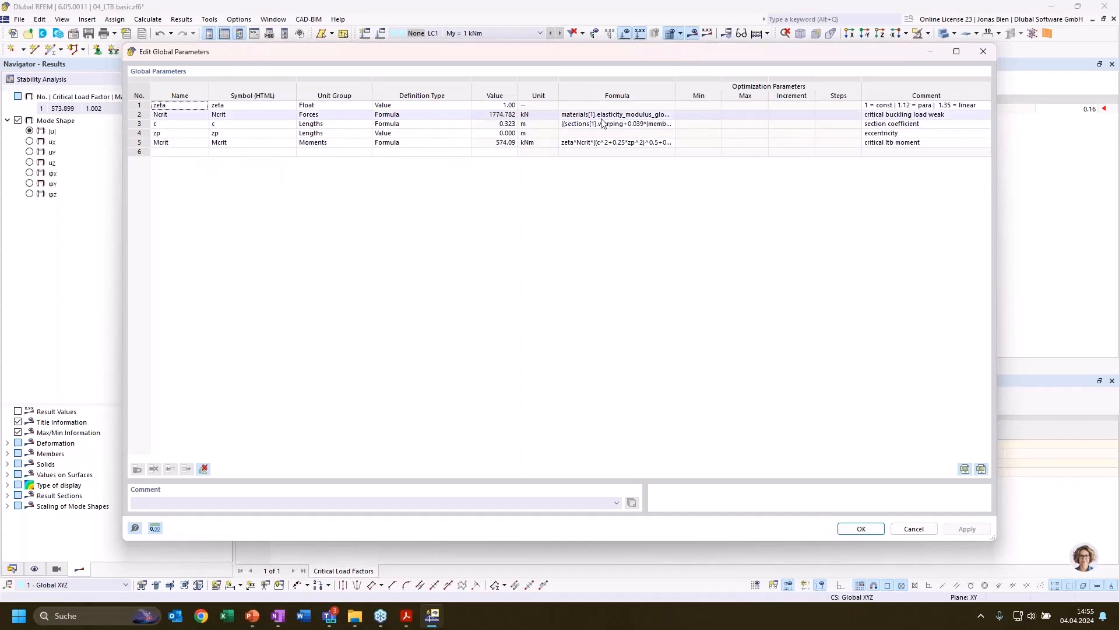
{"action": "left_click", "coordinate": [470, 143]}
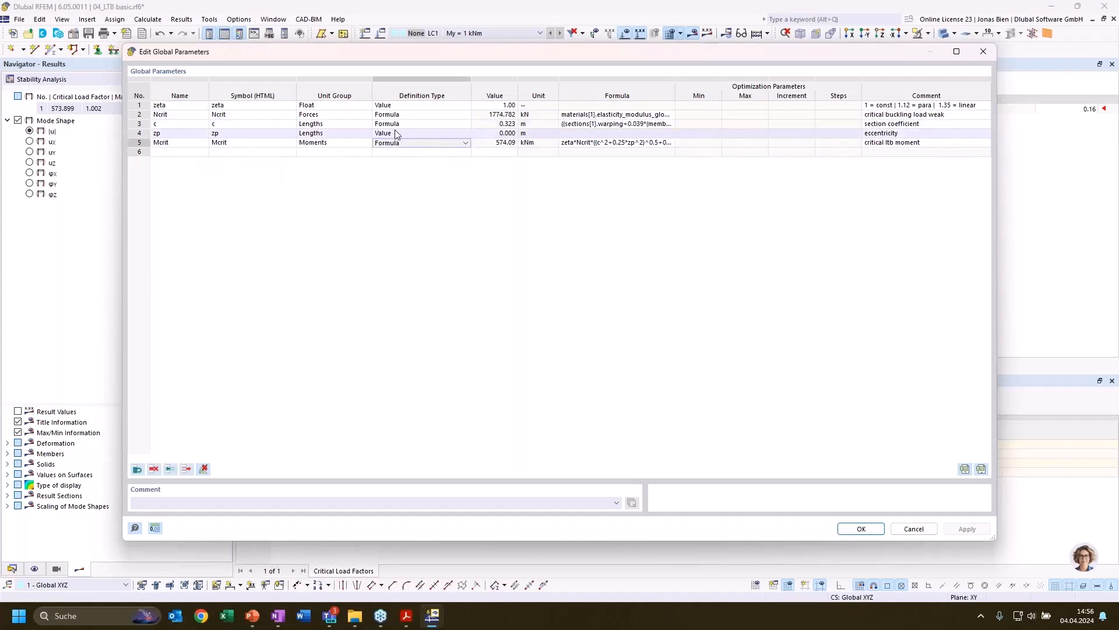
{"action": "left_click", "coordinate": [142, 142]}
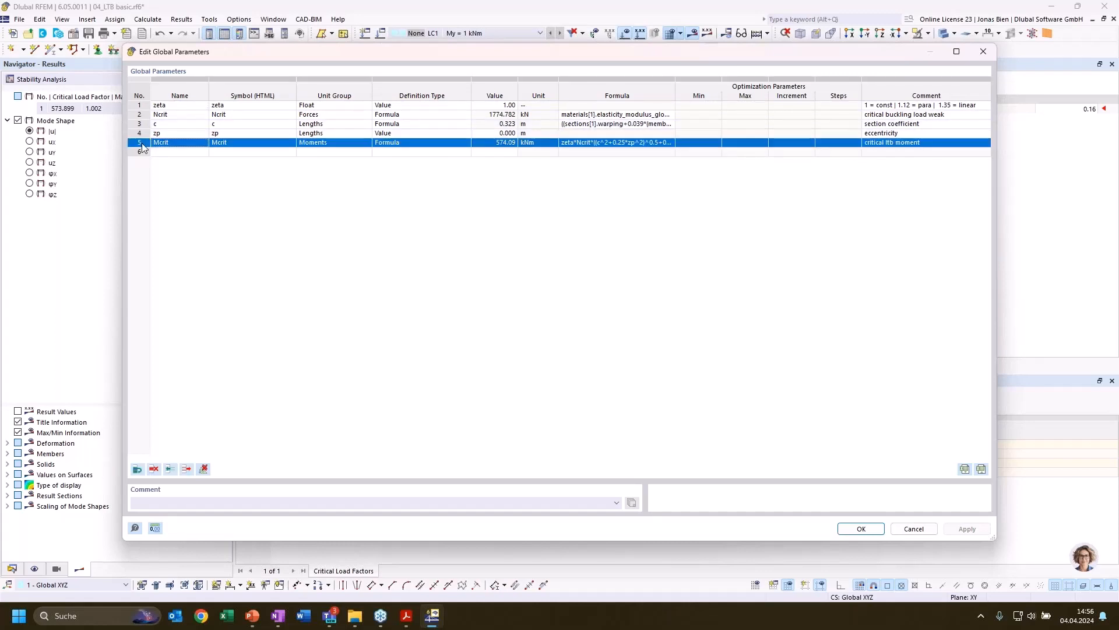
{"action": "left_click", "coordinate": [370, 202]}
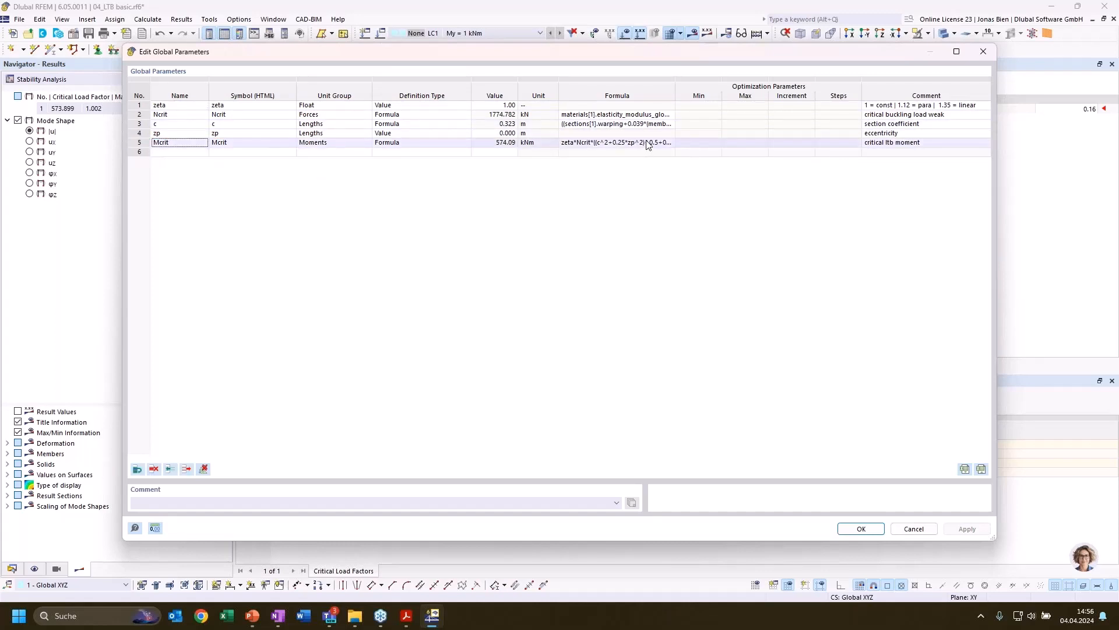
Inspect the full formula of the Mcrit parameter, then leave the formula and the global parameters without changes.
{"action": "left_click", "coordinate": [647, 143]}
{"action": "left_click", "coordinate": [671, 144]}
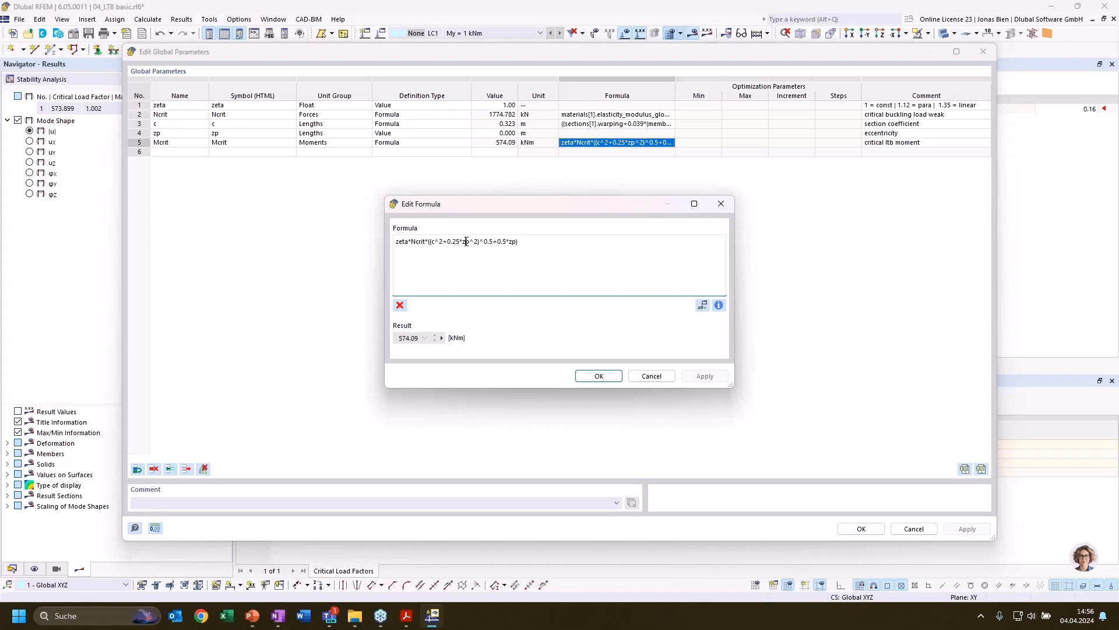
{"action": "left_click", "coordinate": [467, 249]}
{"action": "left_click", "coordinate": [652, 376]}
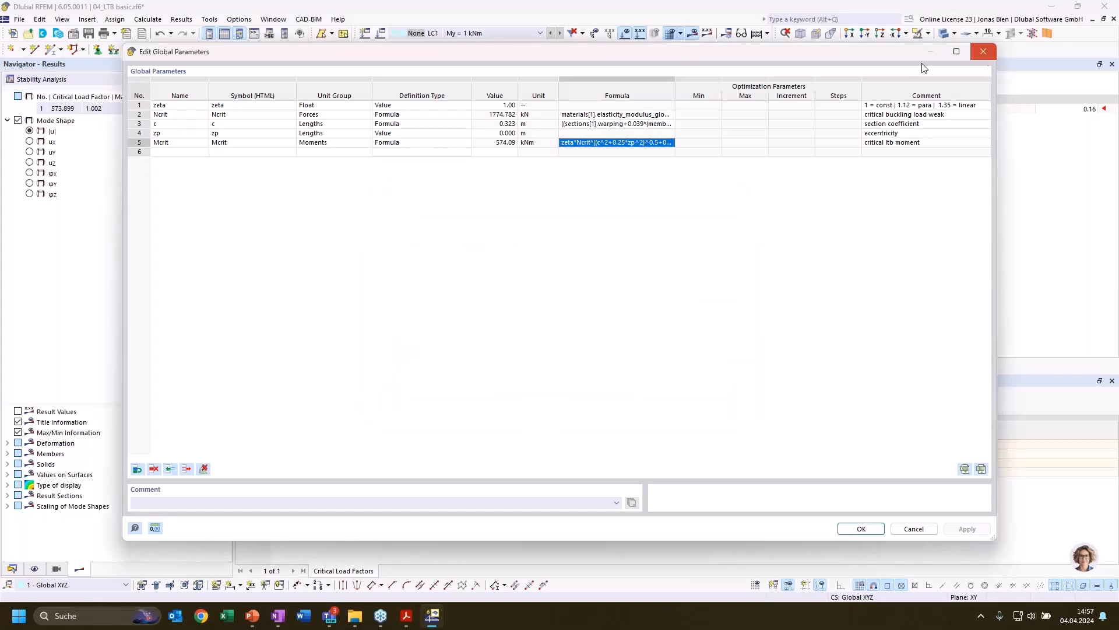
{"action": "left_click", "coordinate": [984, 51]}
Show the console and evaluate the parameter Mcrit in it.
{"action": "left_click", "coordinate": [260, 33]}
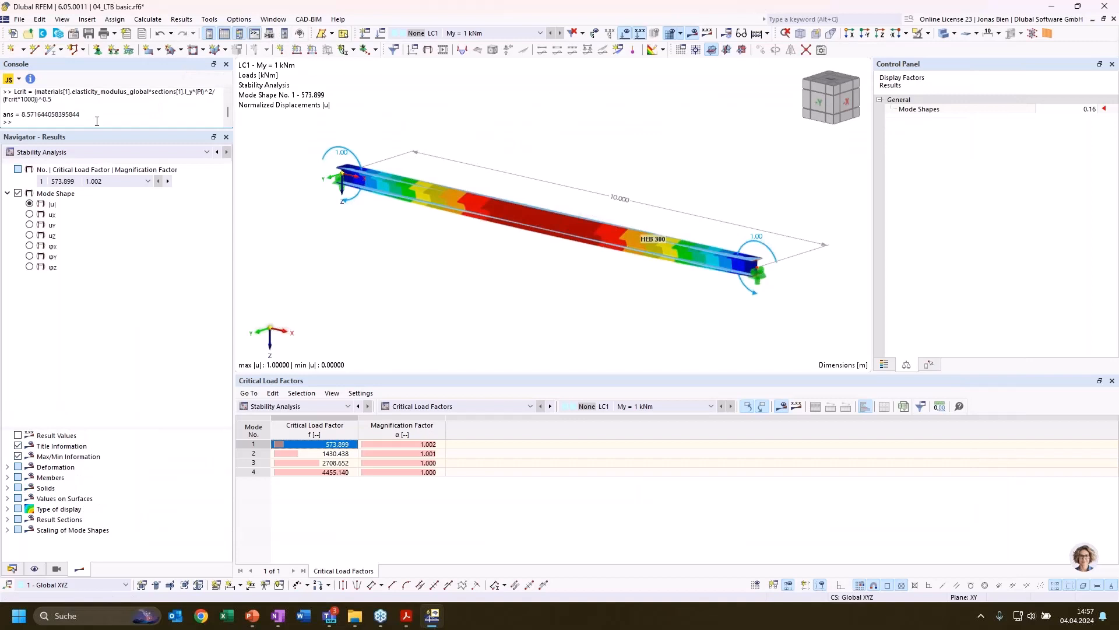
{"action": "type", "text": "Mcrit"}
{"action": "key", "text": "Return"}
{"action": "key", "text": "Return"}
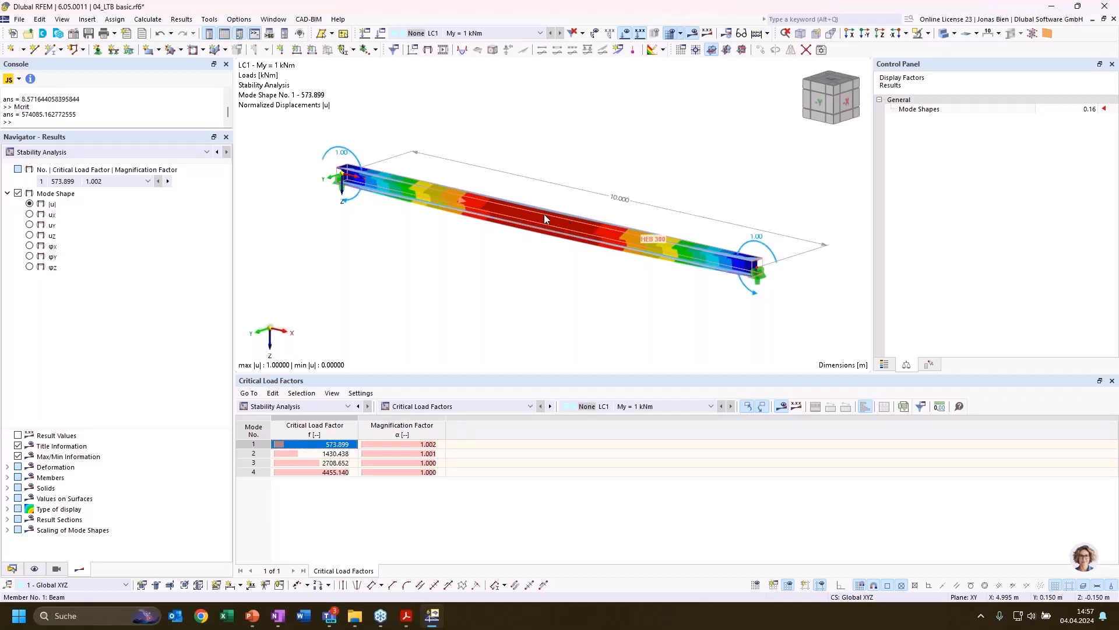
Open the HEB 300 beam, member 1, for editing, activate its Support option and view its section settings.
{"action": "mouse_move", "coordinate": [544, 216]}
{"action": "double_click", "coordinate": [544, 218]}
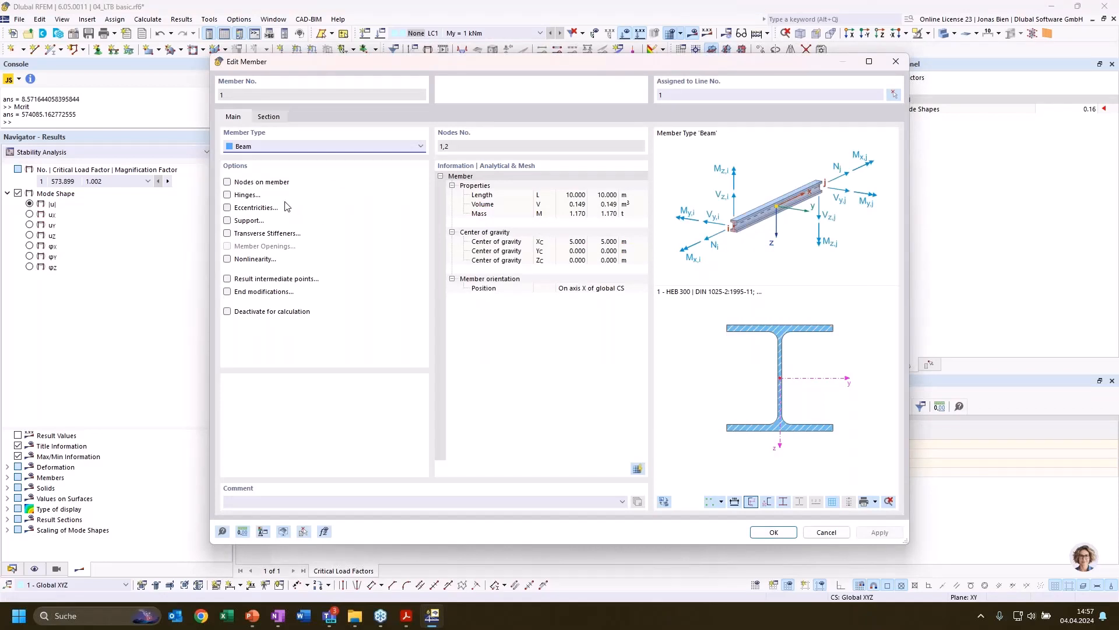
{"action": "left_click", "coordinate": [228, 221]}
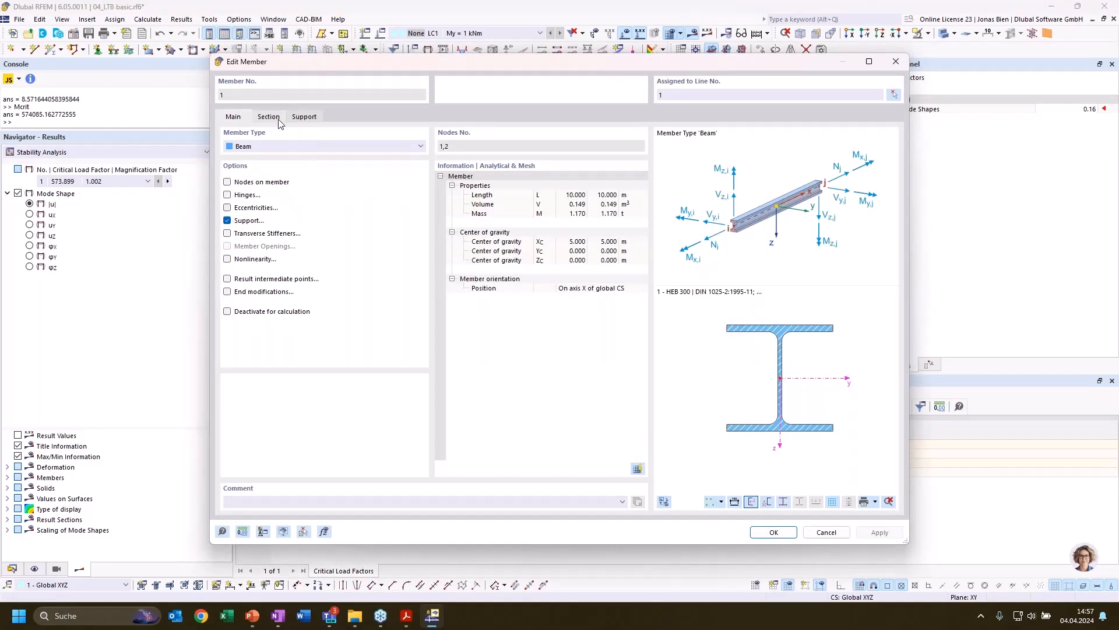
{"action": "left_click", "coordinate": [262, 117]}
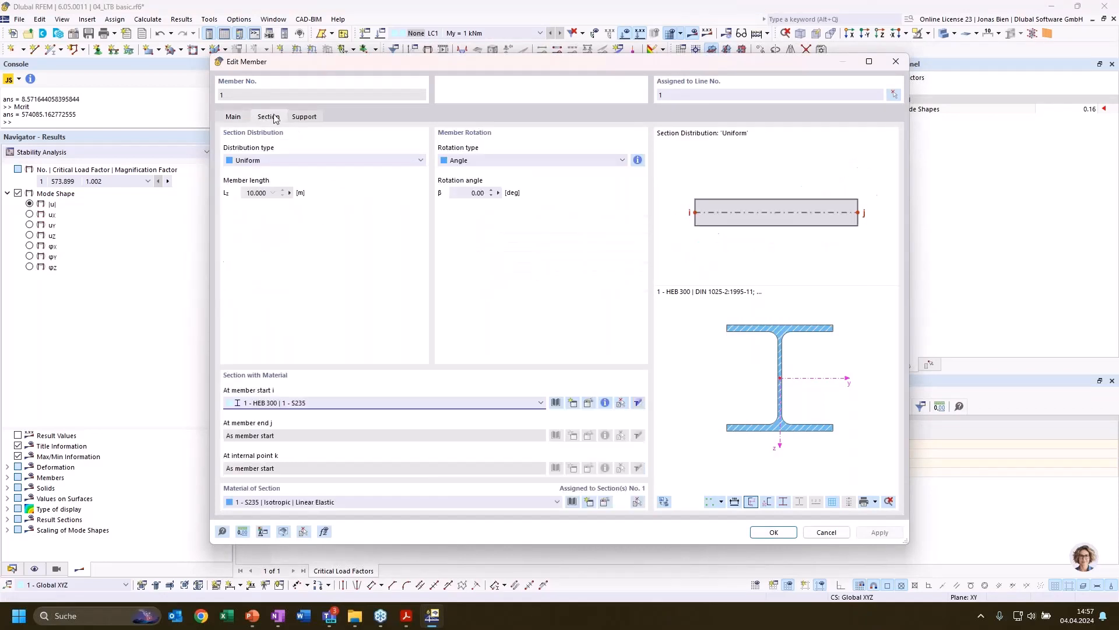
Create a new member support for the beam with eccentricity enabled, referenced to the top middle of the section.
{"action": "left_click", "coordinate": [298, 118]}
{"action": "left_click", "coordinate": [300, 161]}
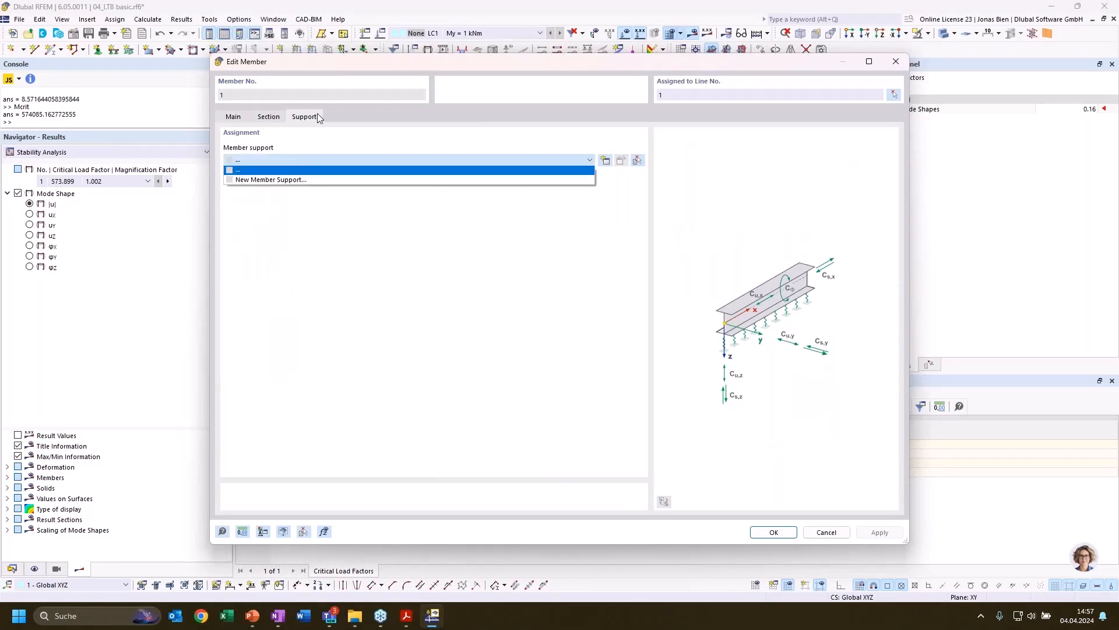
{"action": "left_click", "coordinate": [304, 182]}
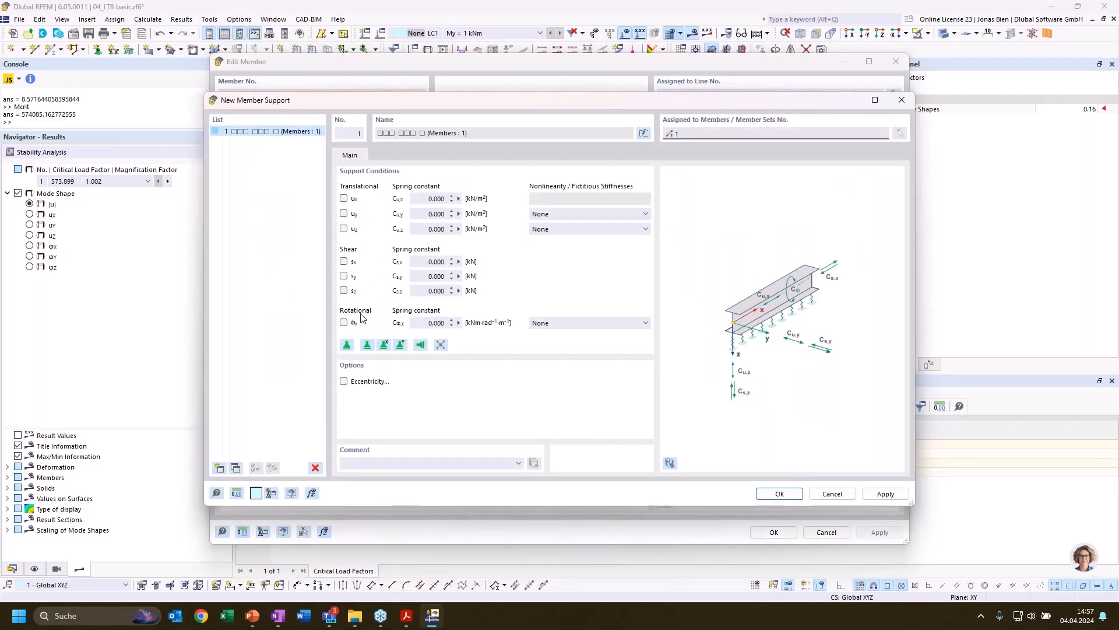
{"action": "left_click", "coordinate": [344, 322]}
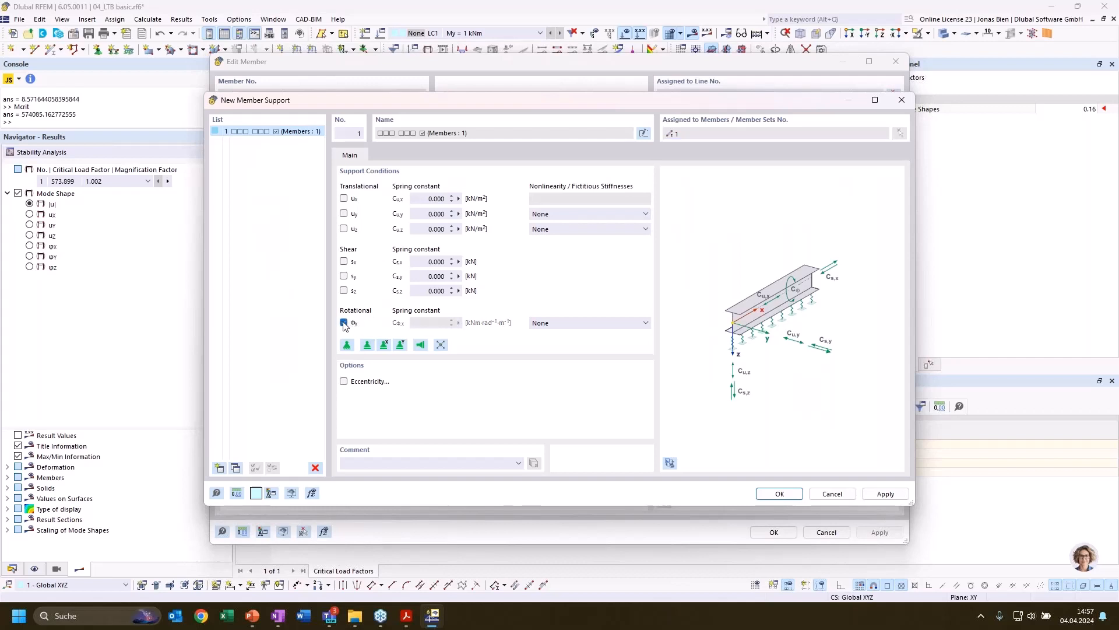
{"action": "left_click", "coordinate": [343, 381]}
{"action": "left_click", "coordinate": [389, 154]}
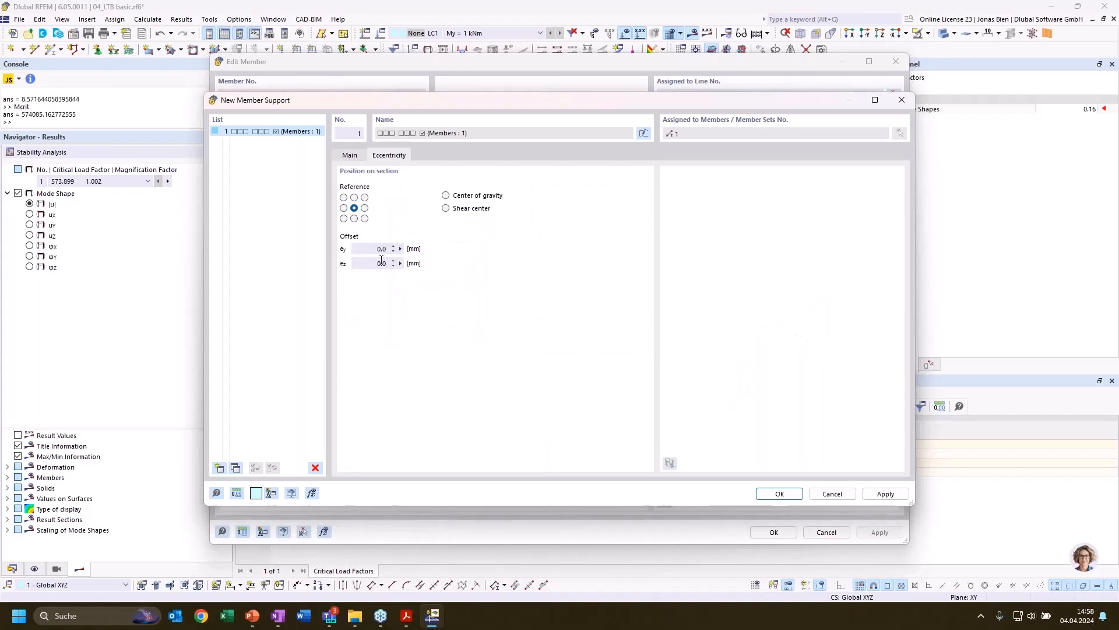
{"action": "left_click", "coordinate": [354, 197]}
{"action": "left_click", "coordinate": [353, 157]}
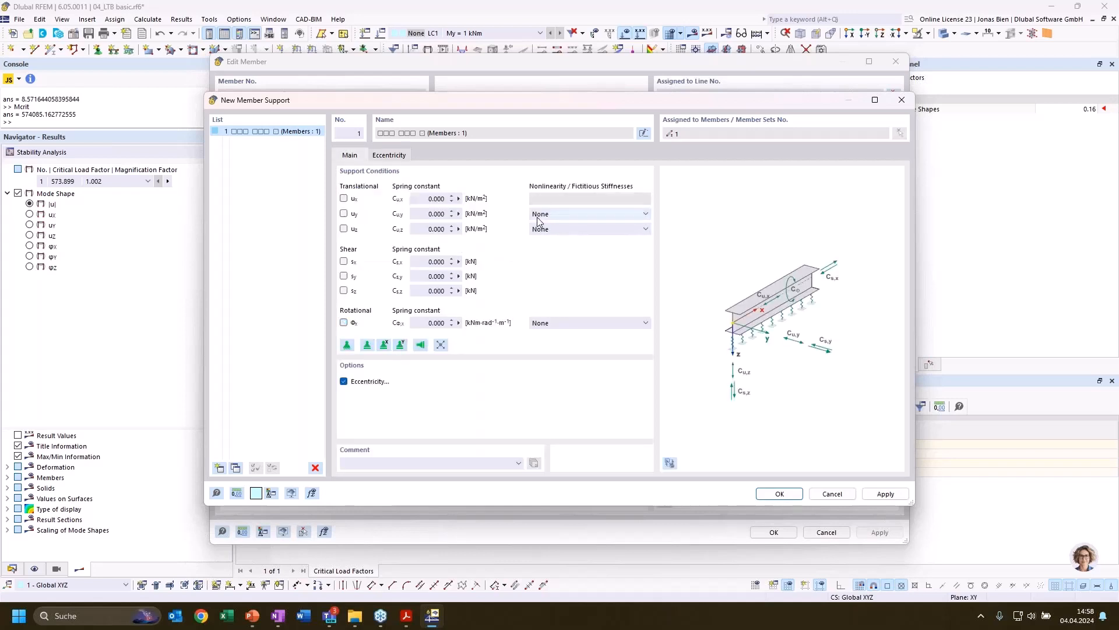
{"action": "left_click", "coordinate": [618, 217]}
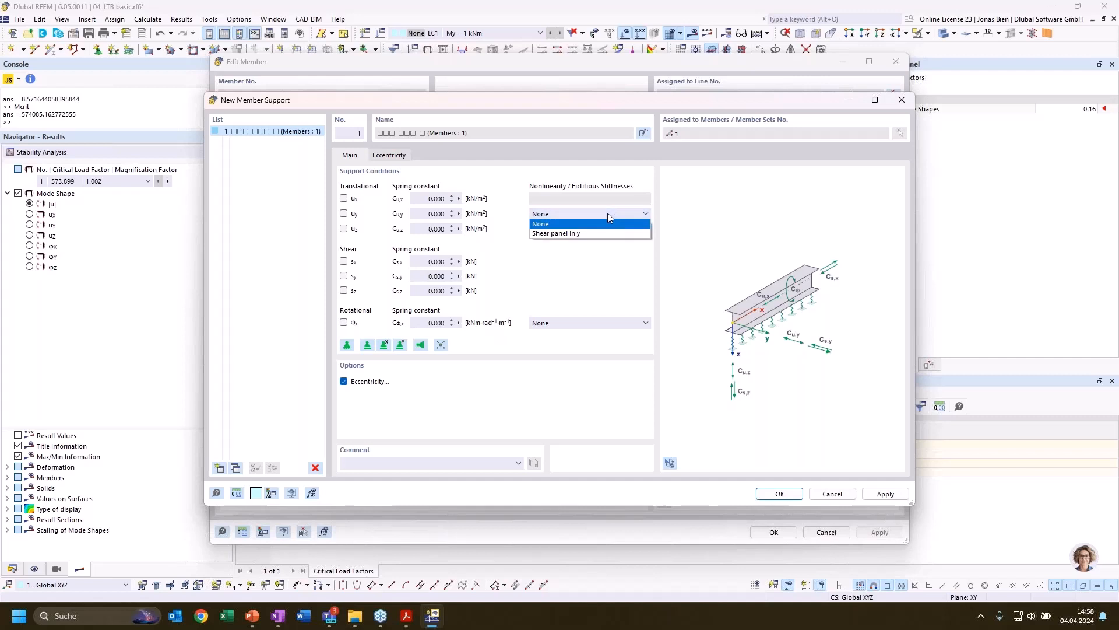
{"action": "left_click", "coordinate": [608, 214]}
{"action": "left_click", "coordinate": [573, 323]}
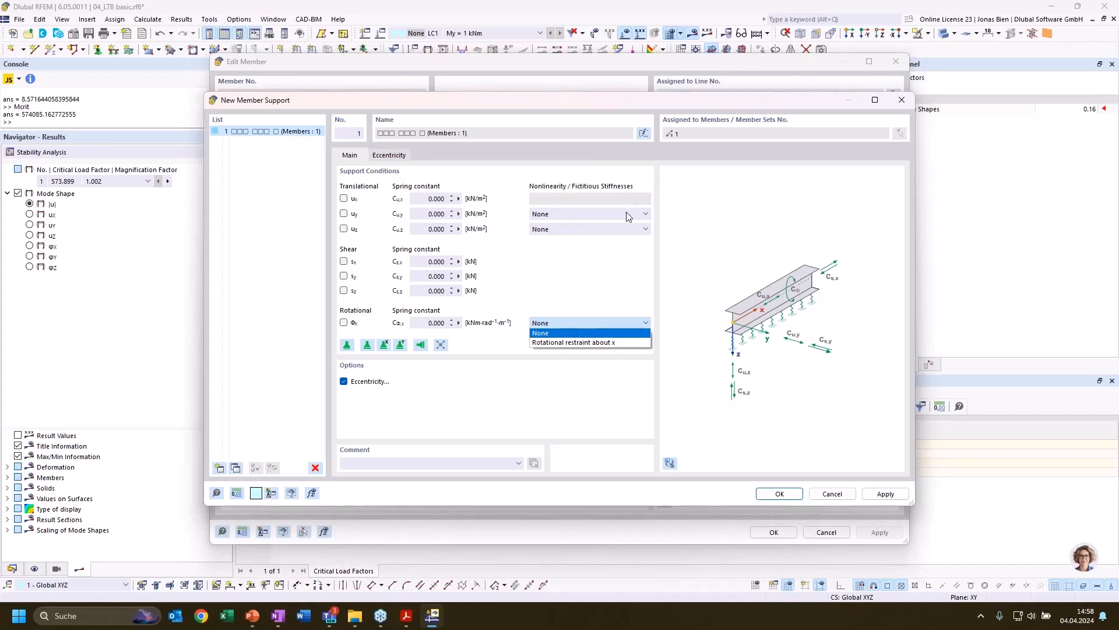
{"action": "left_click", "coordinate": [588, 295]}
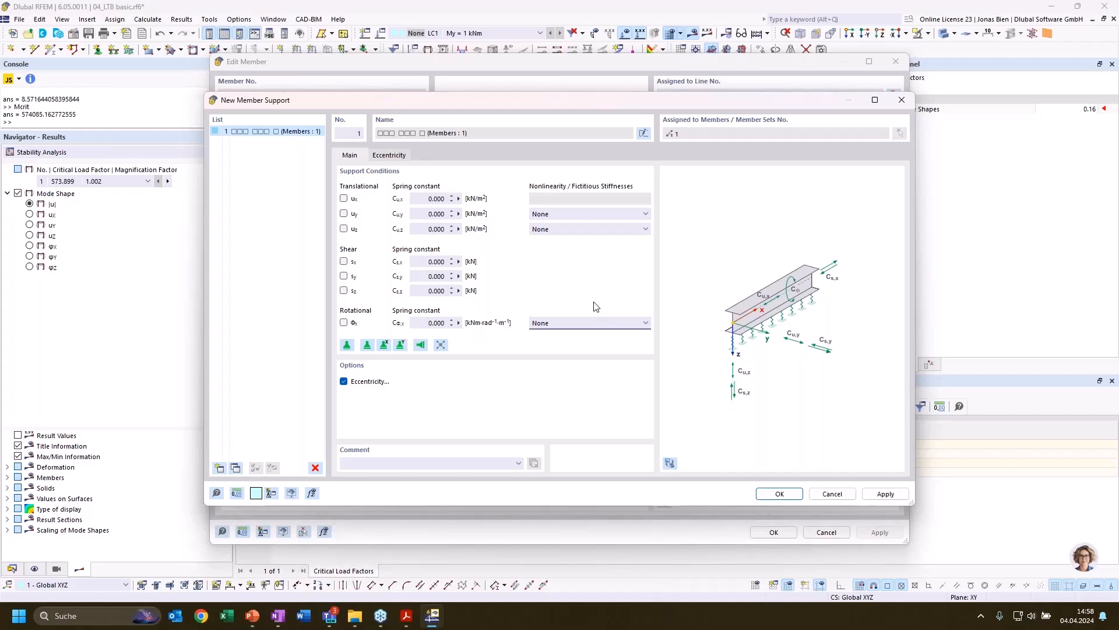
Set the support's rotational nonlinearity to Rotational restraint about x and create a new rotational restraint for it.
{"action": "left_click", "coordinate": [595, 323]}
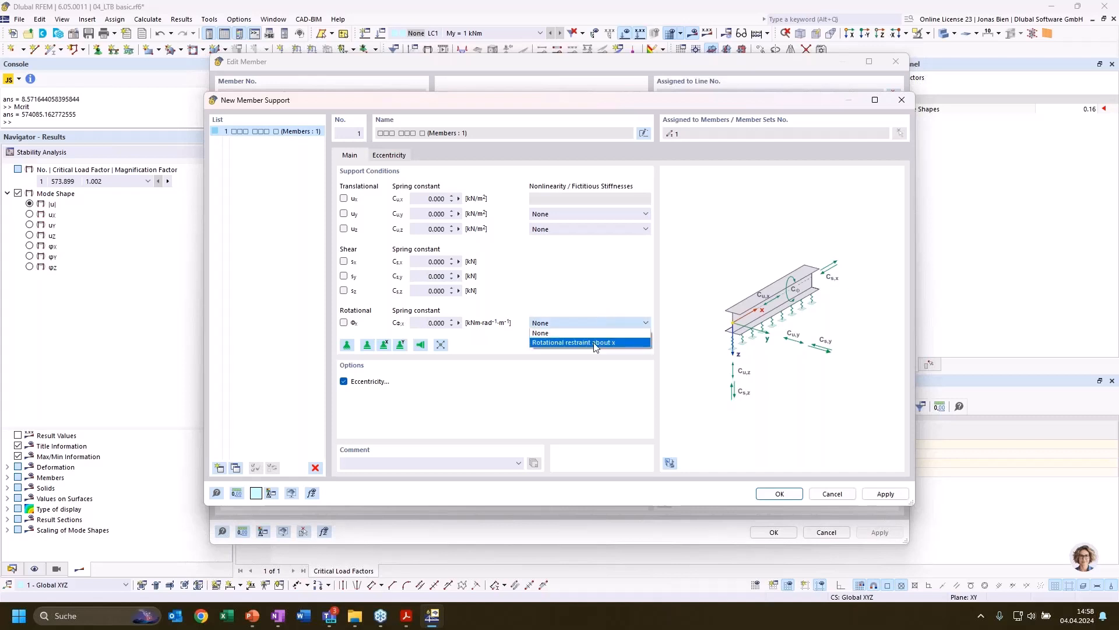
{"action": "left_click", "coordinate": [594, 343]}
{"action": "left_click", "coordinate": [429, 156]}
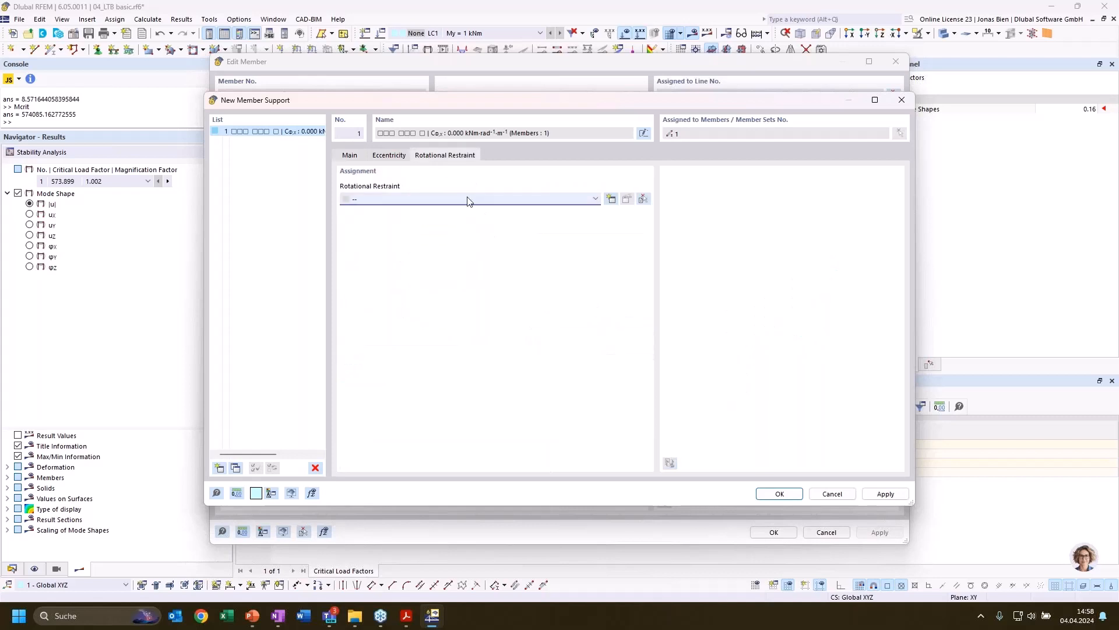
{"action": "left_click", "coordinate": [468, 201]}
{"action": "left_click", "coordinate": [439, 218]}
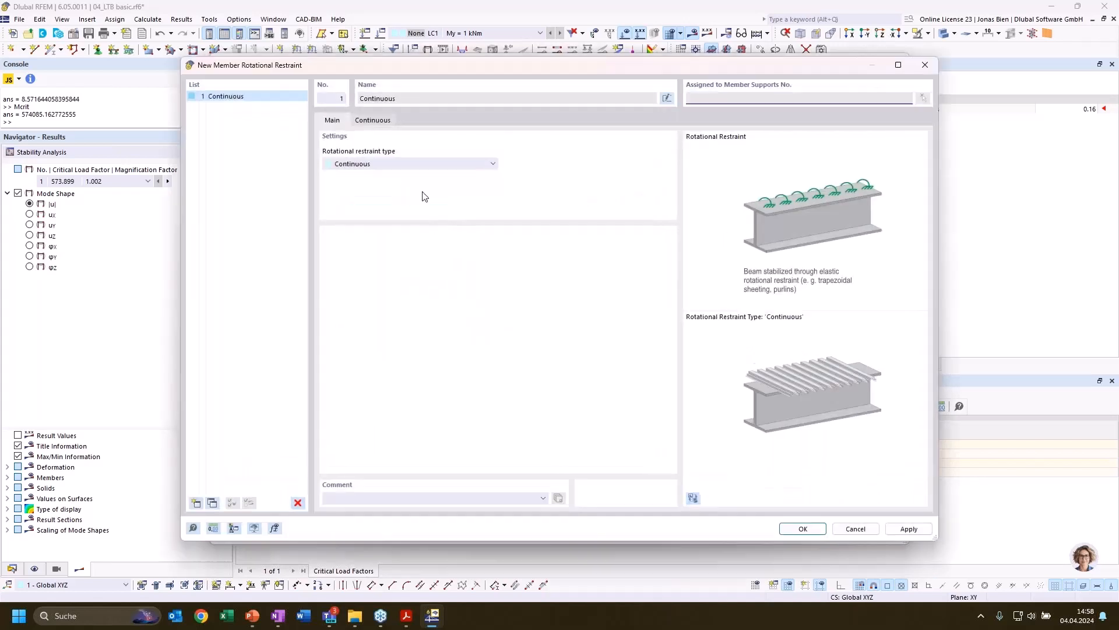
Assign S235 from the material library as the sheeting material of the continuous rotational restraint.
{"action": "left_click", "coordinate": [373, 120]}
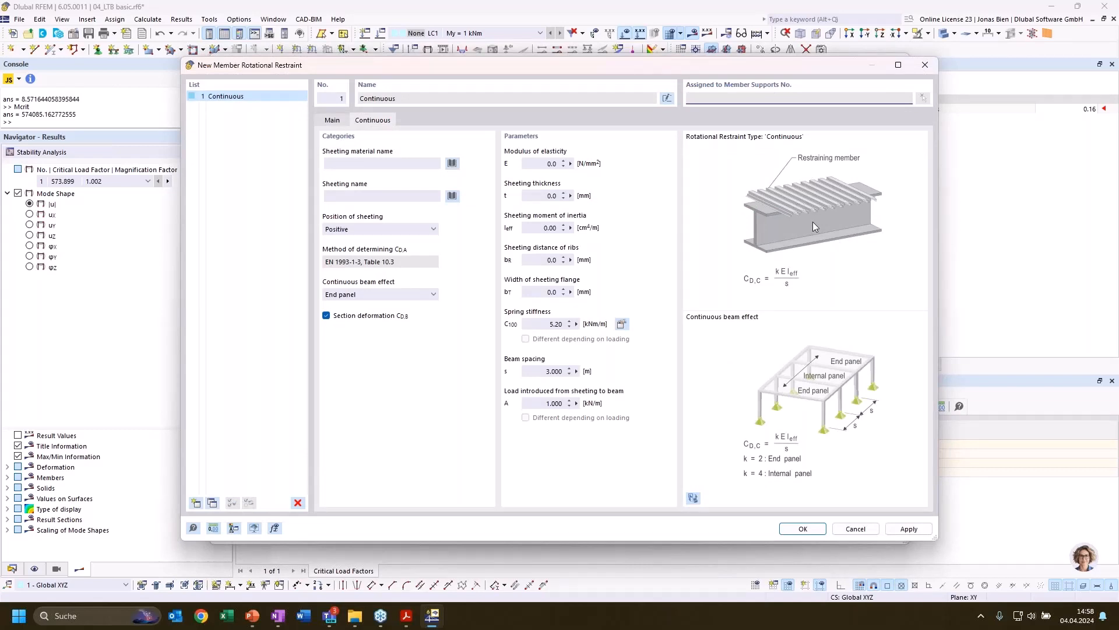
{"action": "left_click", "coordinate": [455, 164]}
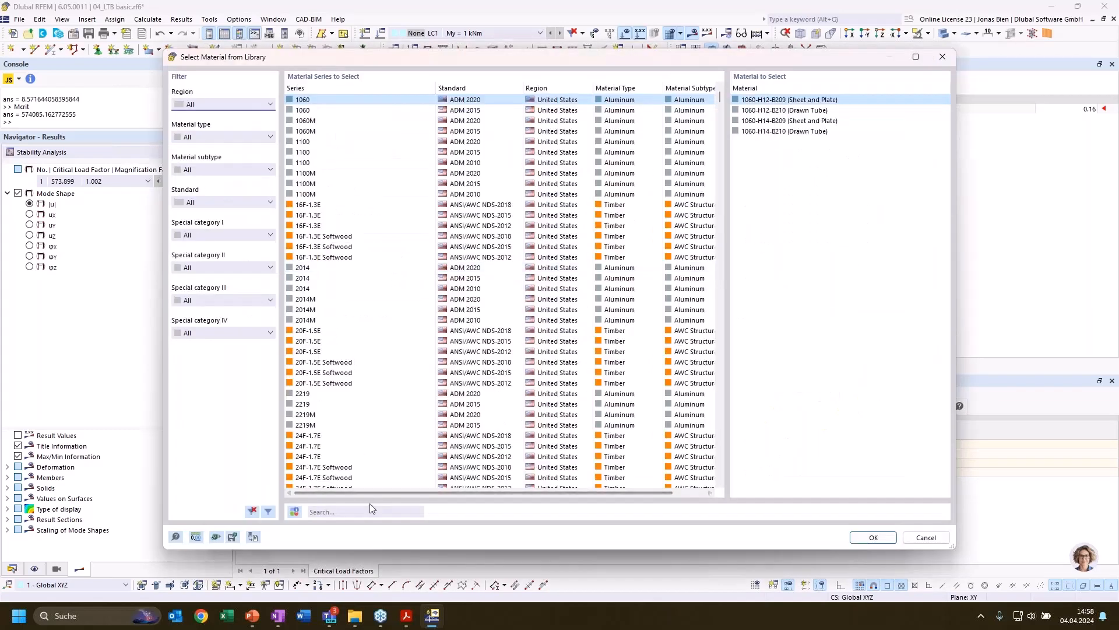
{"action": "left_click", "coordinate": [373, 511]}
{"action": "type", "text": "s"}
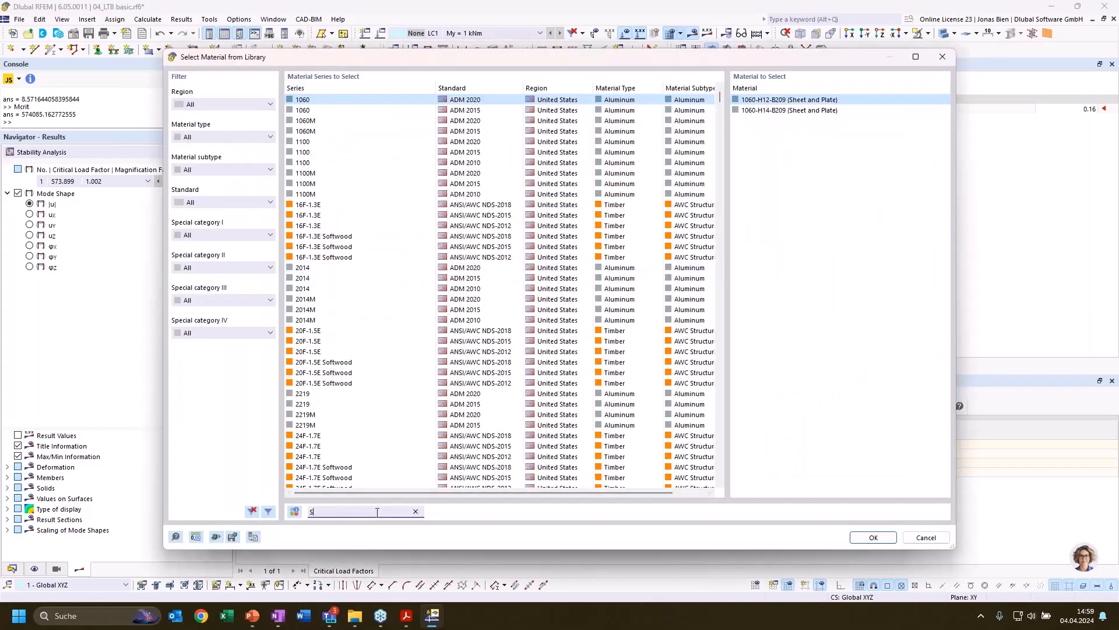
{"action": "type", "text": "235"}
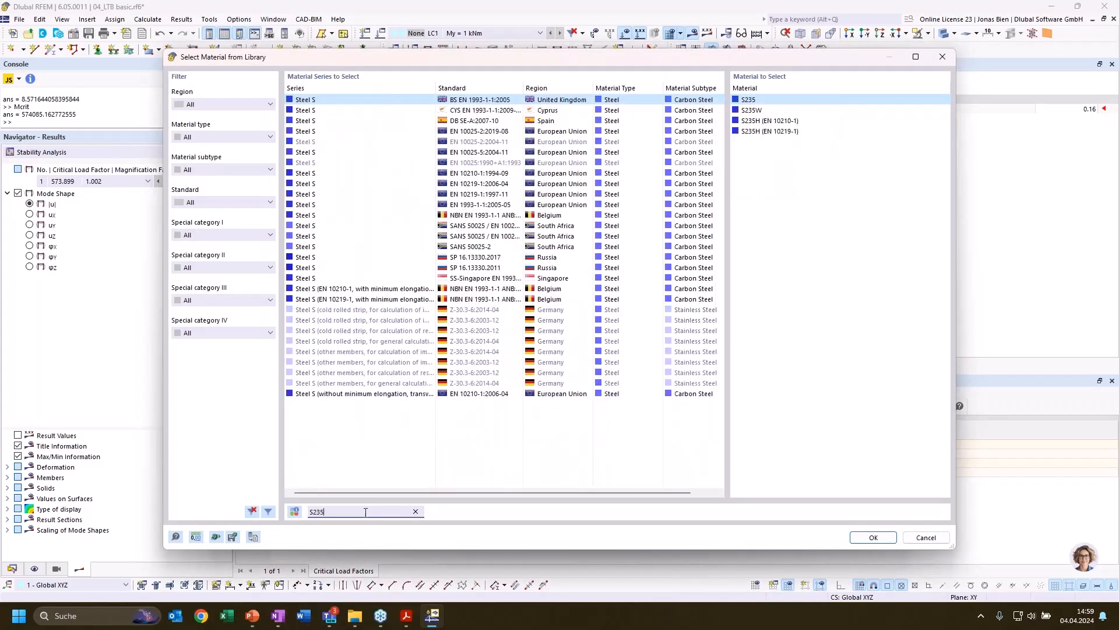
{"action": "left_click", "coordinate": [874, 537]}
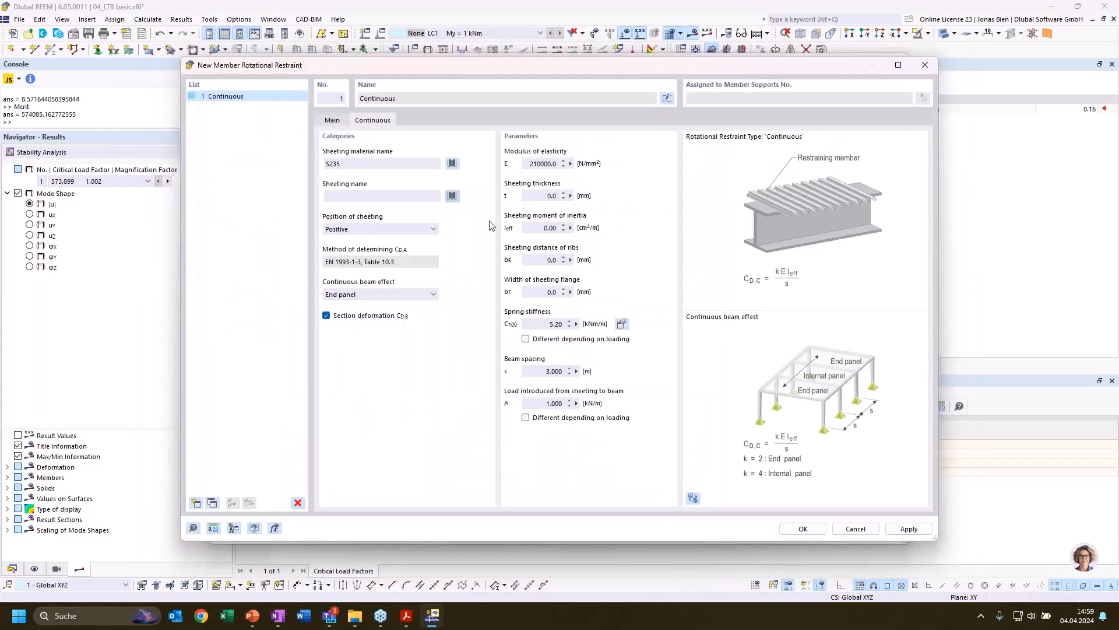
Choose the Arval (+) 40/183 - 0.88 trapezoidal sheeting from the section library for the restraint.
{"action": "left_click", "coordinate": [452, 195]}
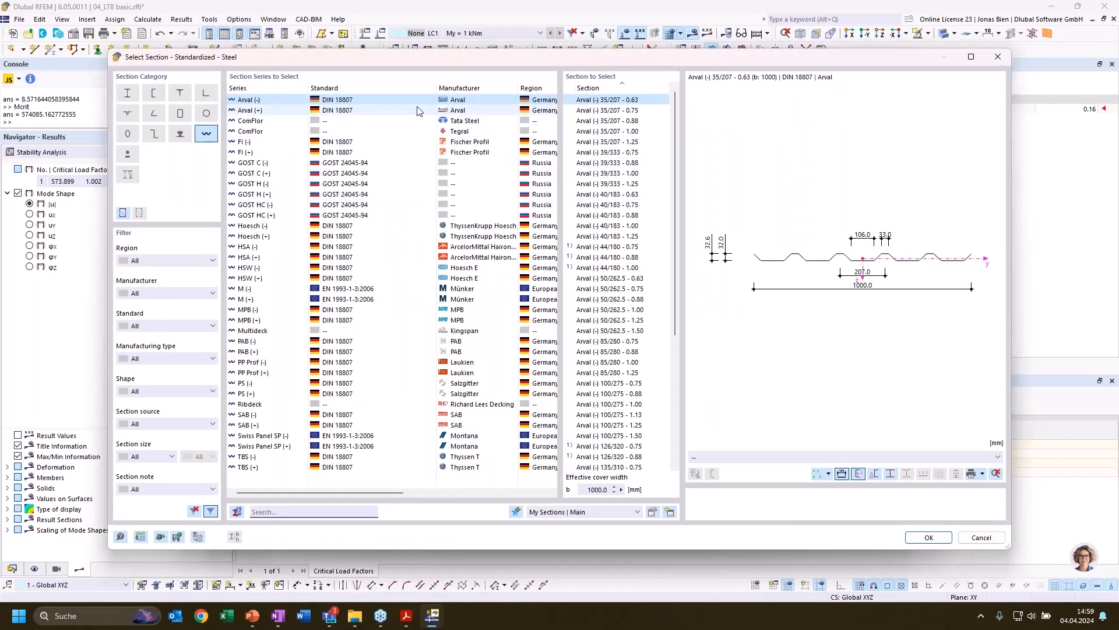
{"action": "left_click", "coordinate": [642, 215]}
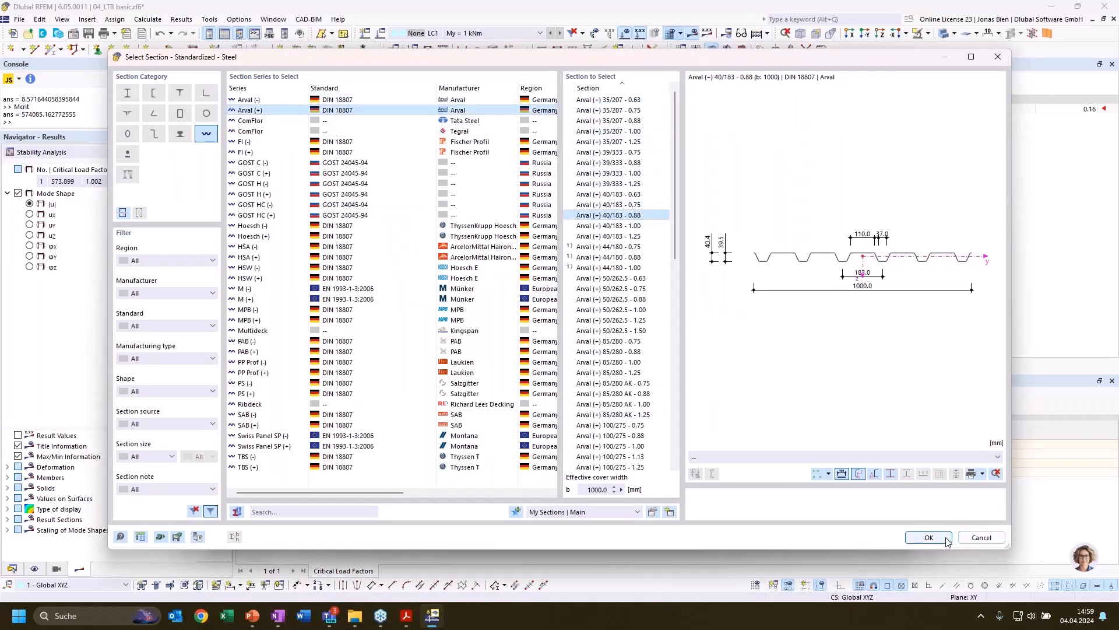
{"action": "left_click", "coordinate": [929, 538]}
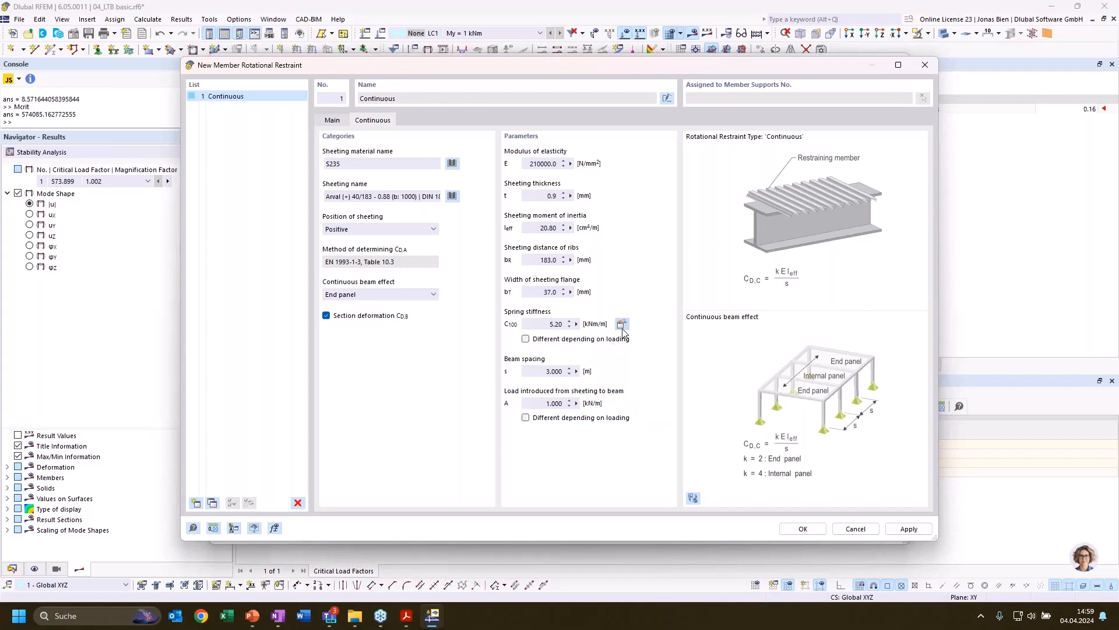
{"action": "left_click", "coordinate": [595, 339]}
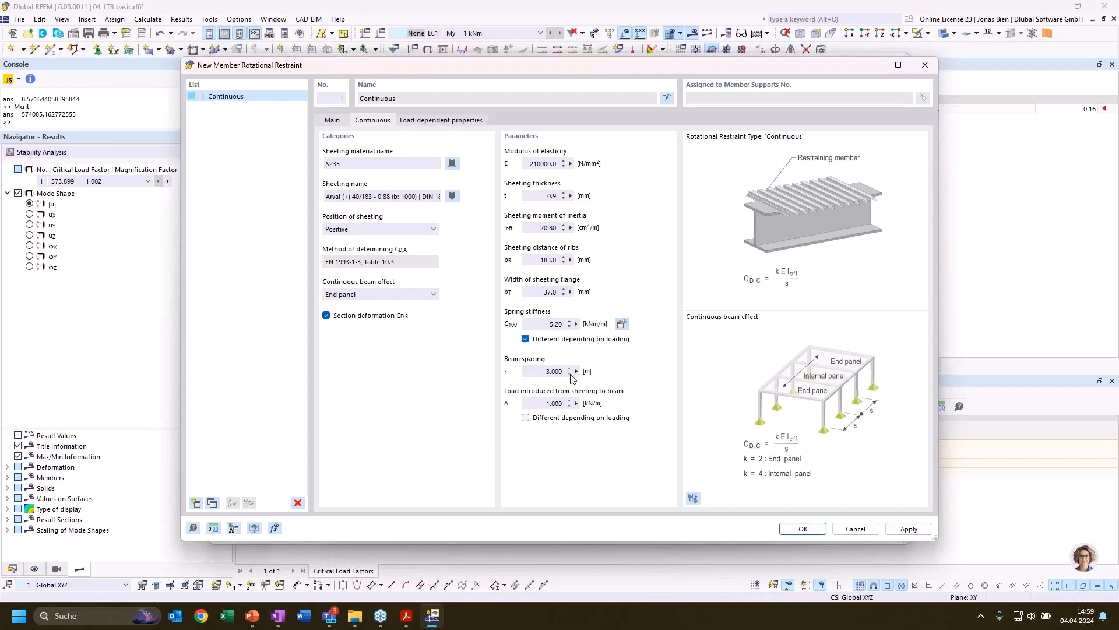
{"action": "left_click", "coordinate": [549, 418]}
{"action": "left_click", "coordinate": [441, 121]}
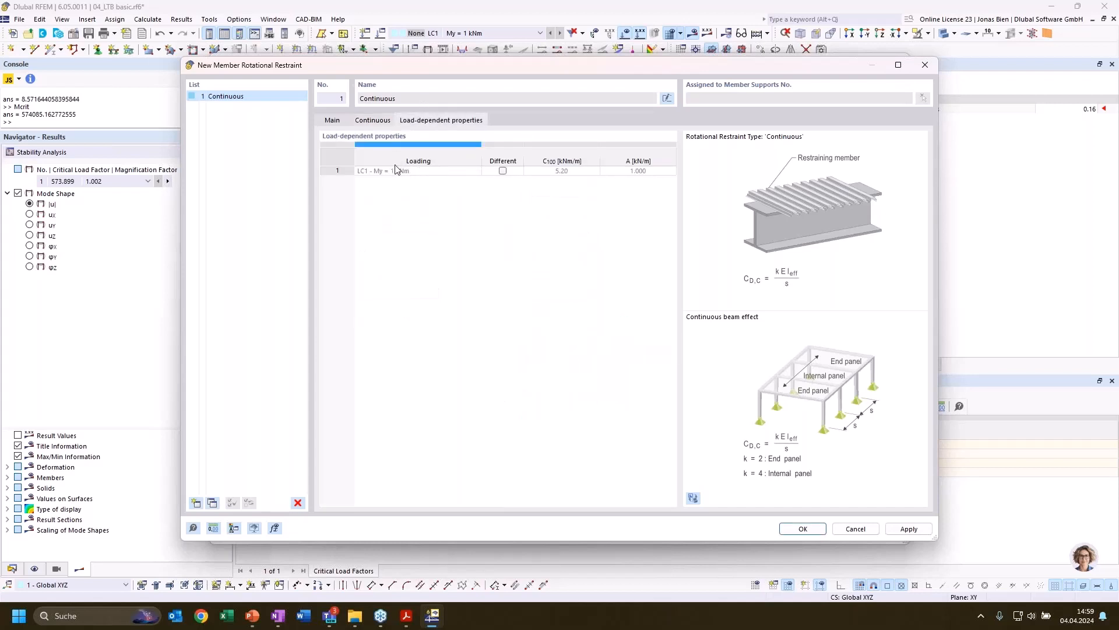
{"action": "left_click", "coordinate": [503, 171]}
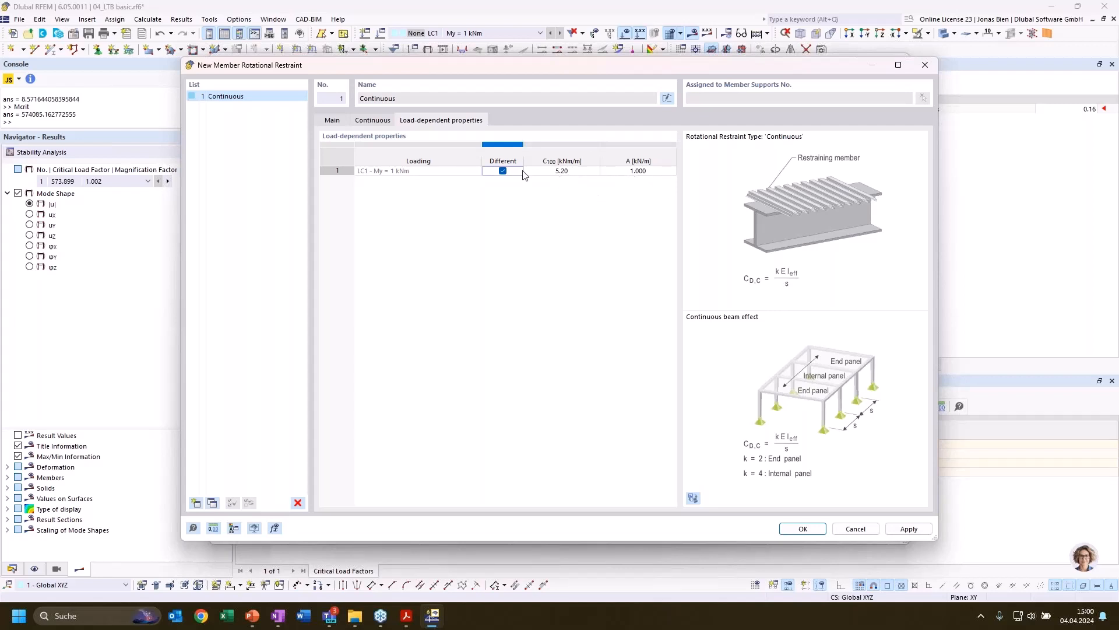
{"action": "left_click", "coordinate": [373, 122]}
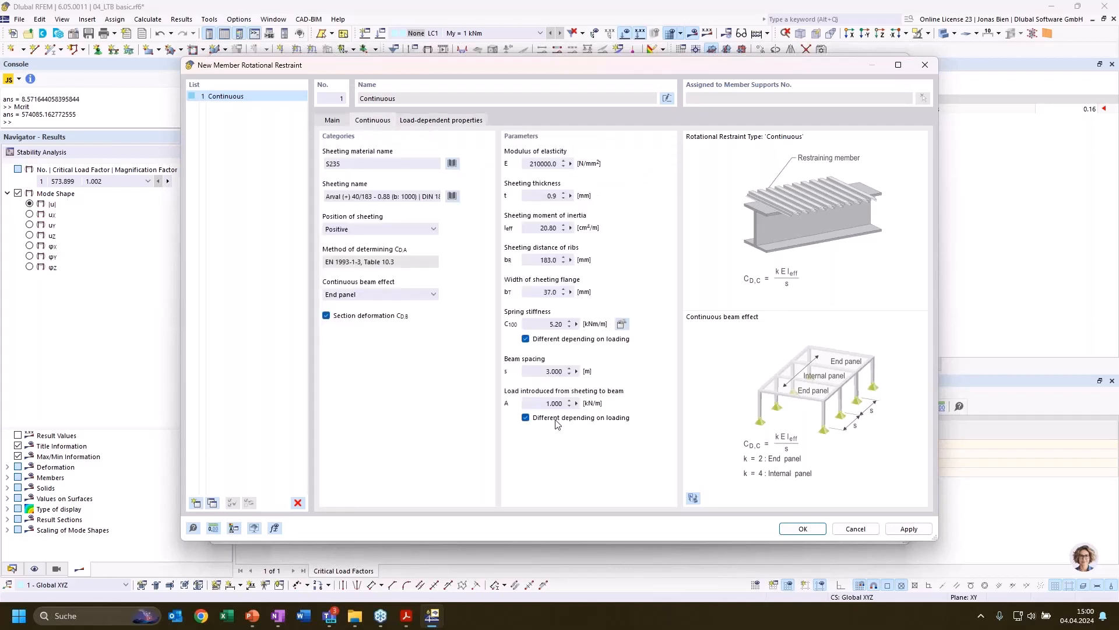
{"action": "left_click", "coordinate": [526, 339]}
{"action": "left_click", "coordinate": [526, 417]}
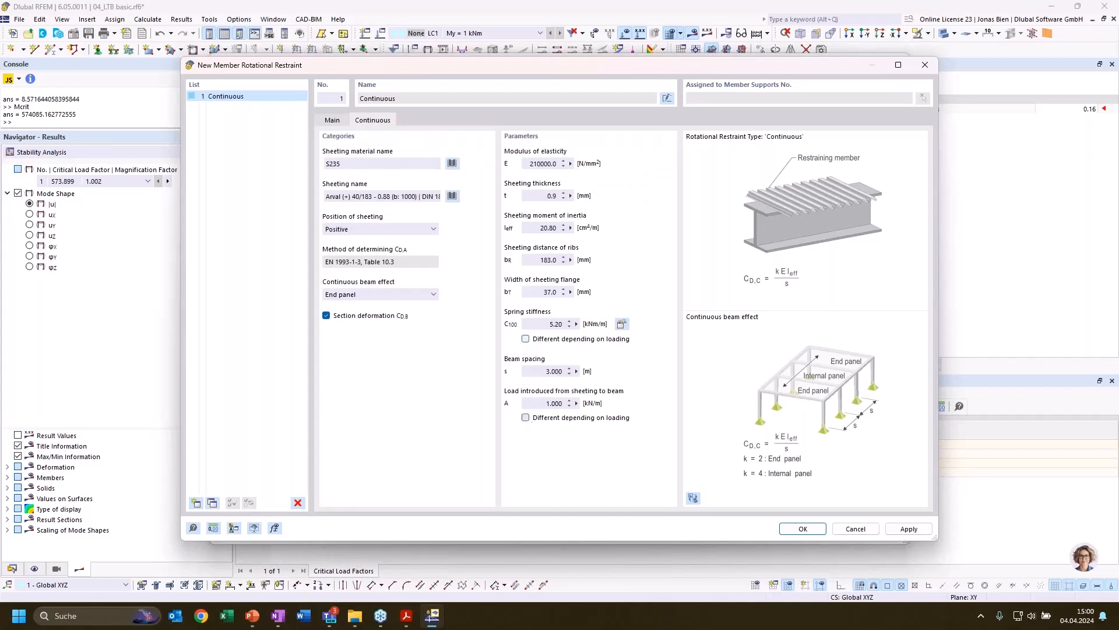
Confirm the continuous rotational restraint and the new member support that uses it.
{"action": "left_click", "coordinate": [332, 120]}
{"action": "left_click", "coordinate": [798, 528]}
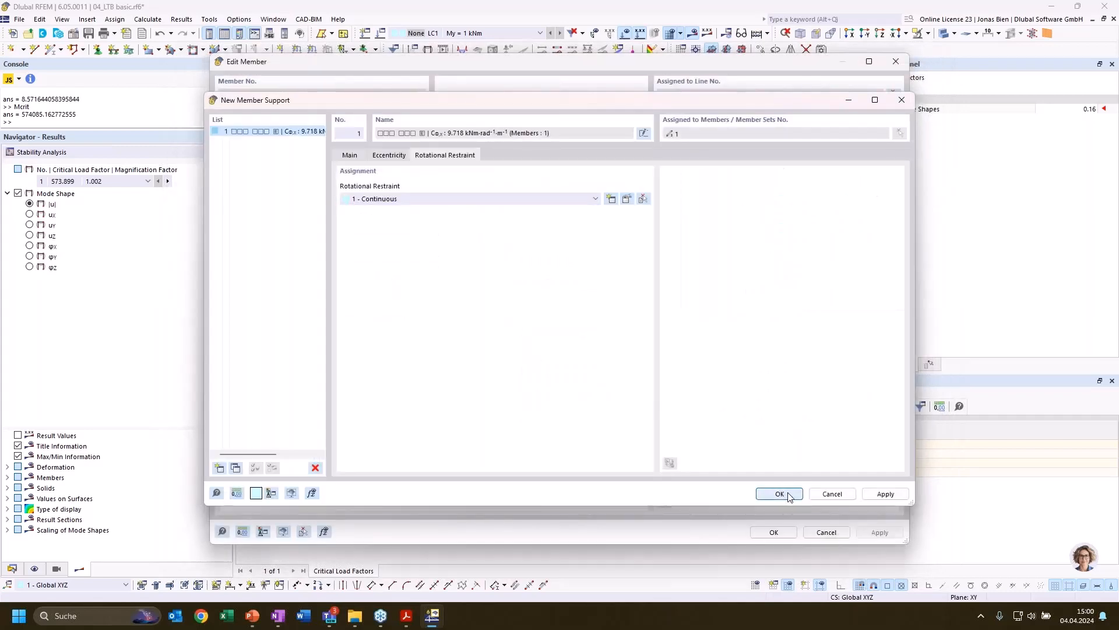
{"action": "left_click", "coordinate": [780, 493]}
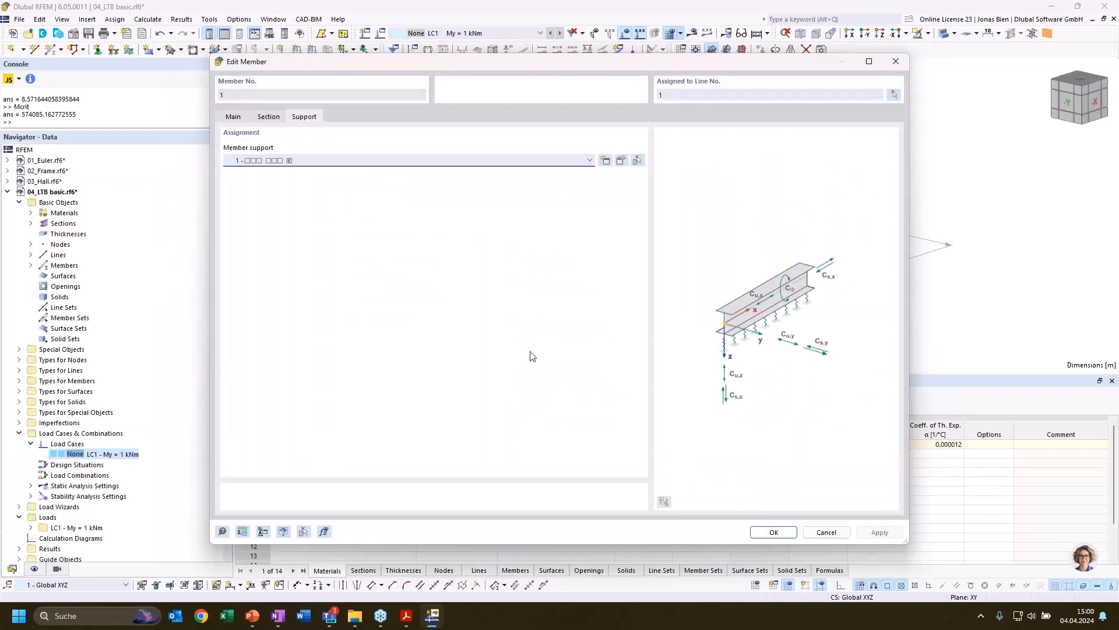
Review the member's settings and examine the shear panel options for the support's y and z translational directions.
{"action": "left_click", "coordinate": [272, 117]}
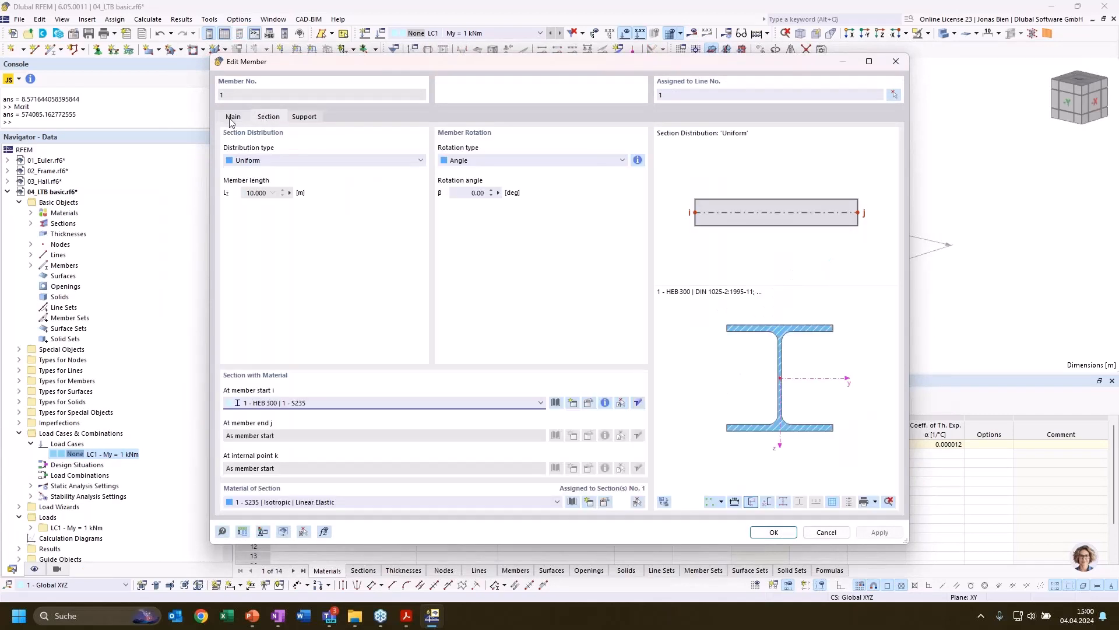
{"action": "left_click", "coordinate": [234, 117]}
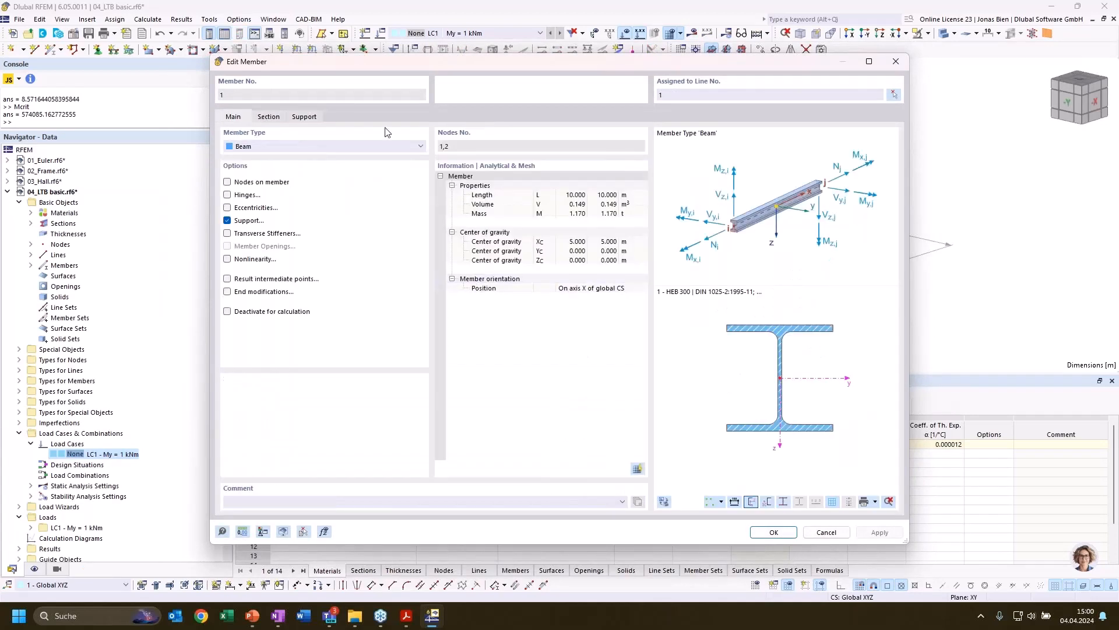
{"action": "left_click", "coordinate": [309, 117]}
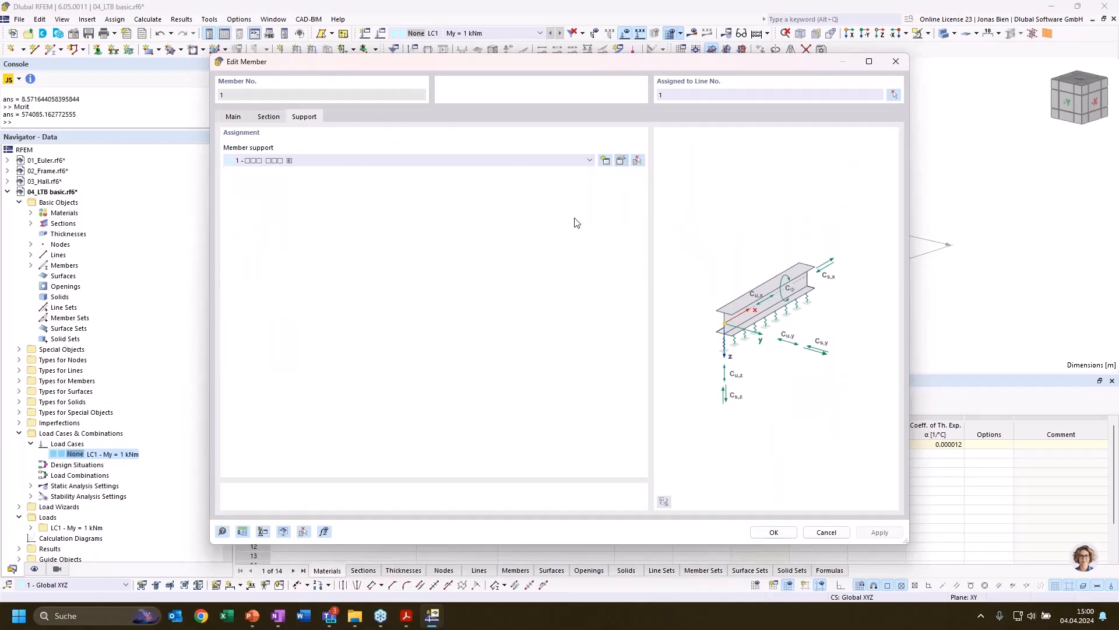
{"action": "left_click", "coordinate": [621, 160]}
{"action": "left_click", "coordinate": [563, 229]}
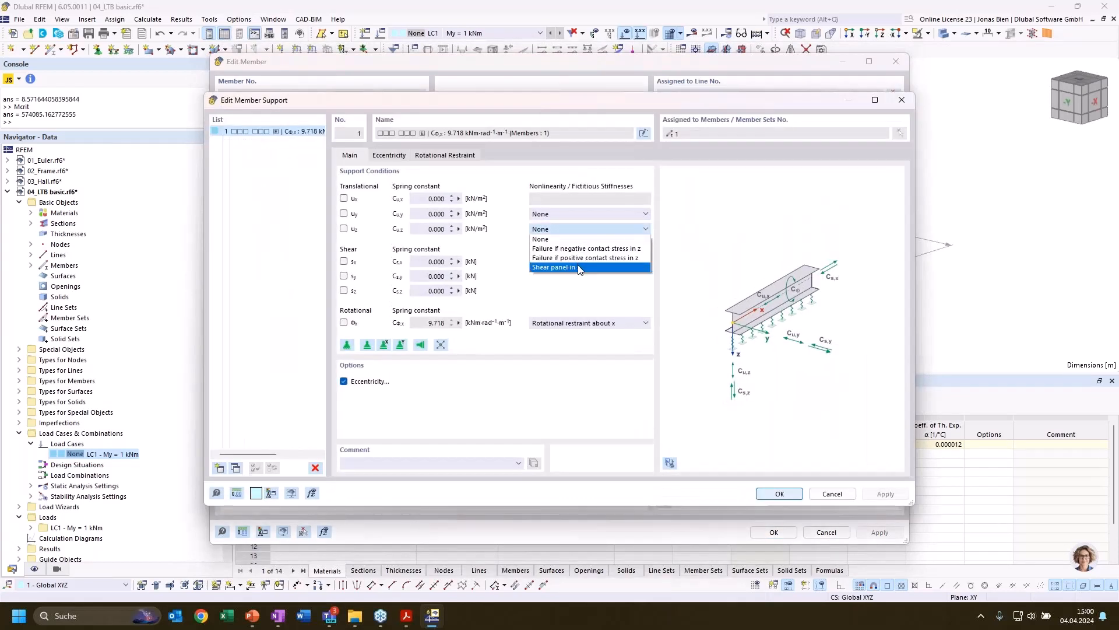
{"action": "left_click", "coordinate": [580, 267]}
{"action": "left_click", "coordinate": [584, 213]}
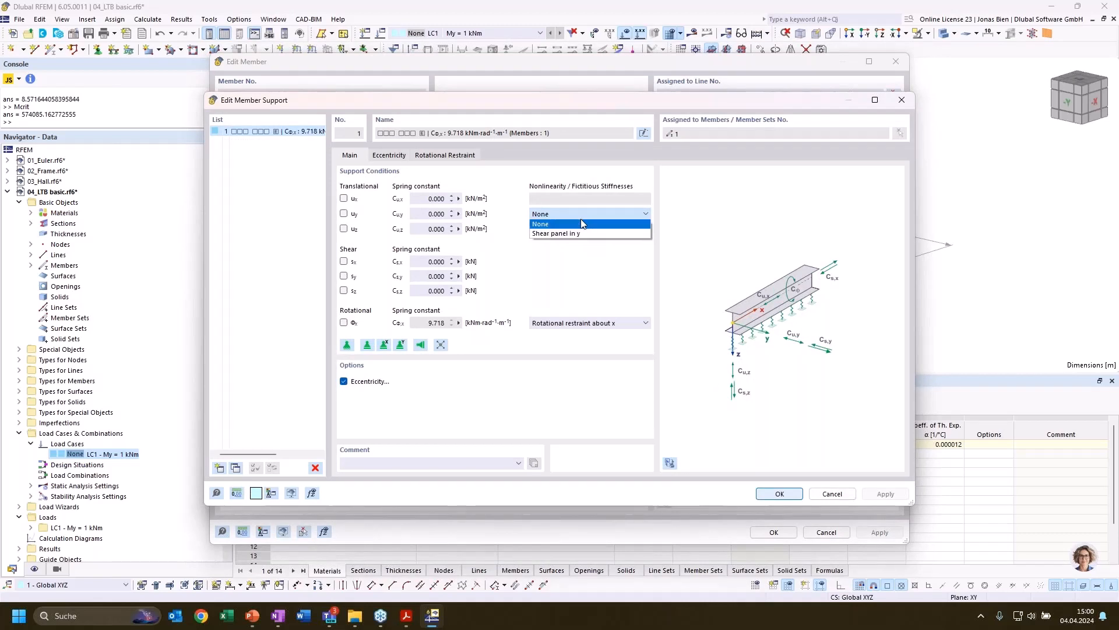
{"action": "left_click", "coordinate": [582, 224]}
{"action": "left_click", "coordinate": [580, 230]}
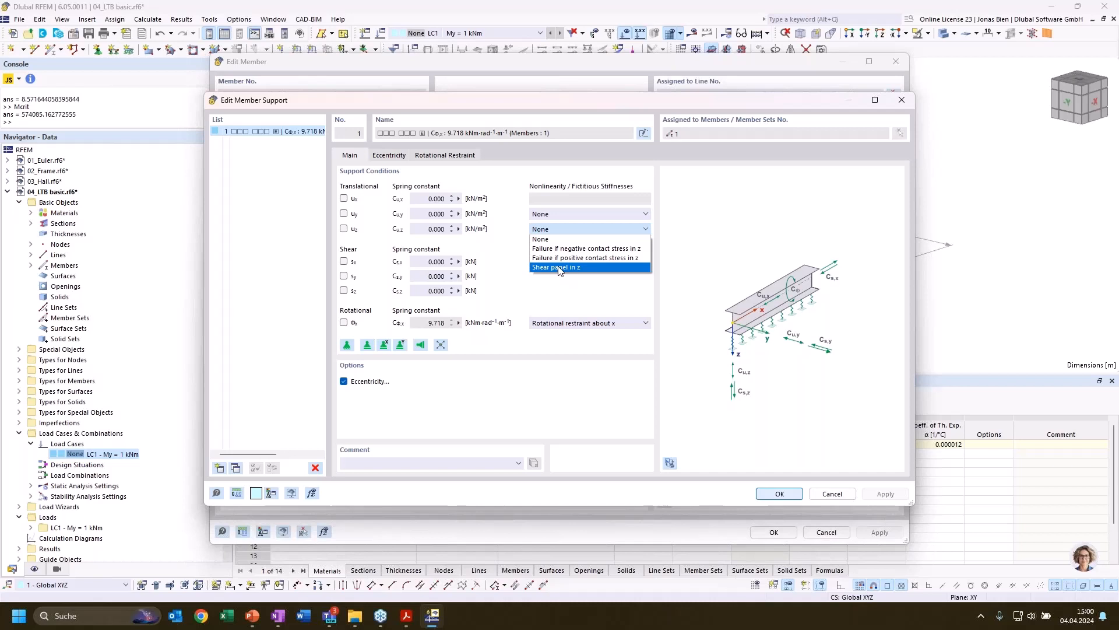
{"action": "left_click", "coordinate": [586, 228]}
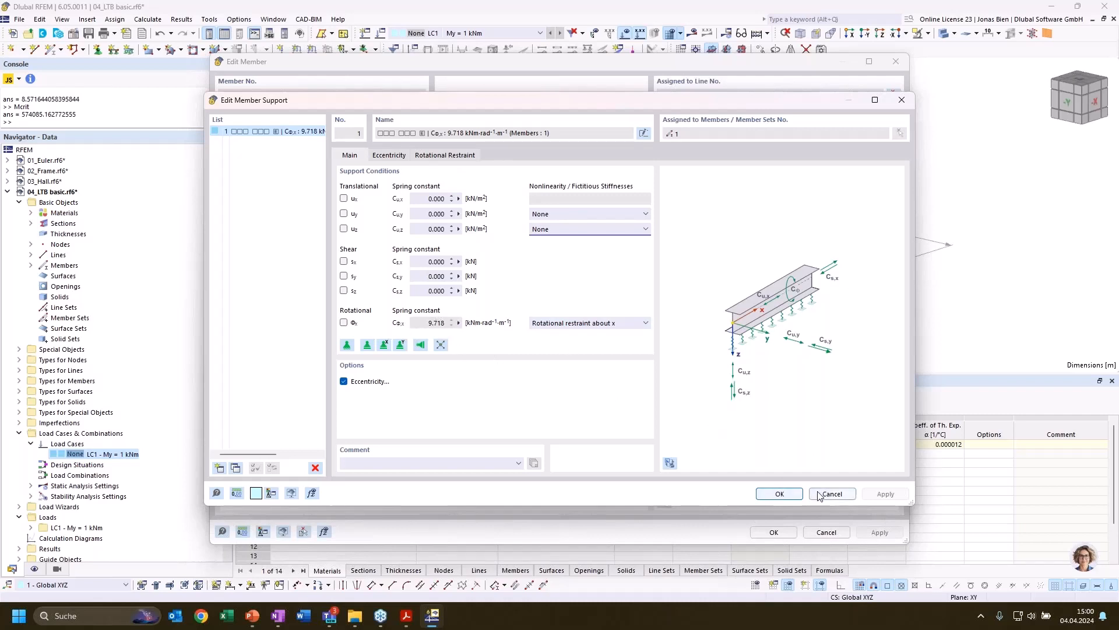
Confirm the member support and apply the edits to the beam.
{"action": "left_click", "coordinate": [779, 493]}
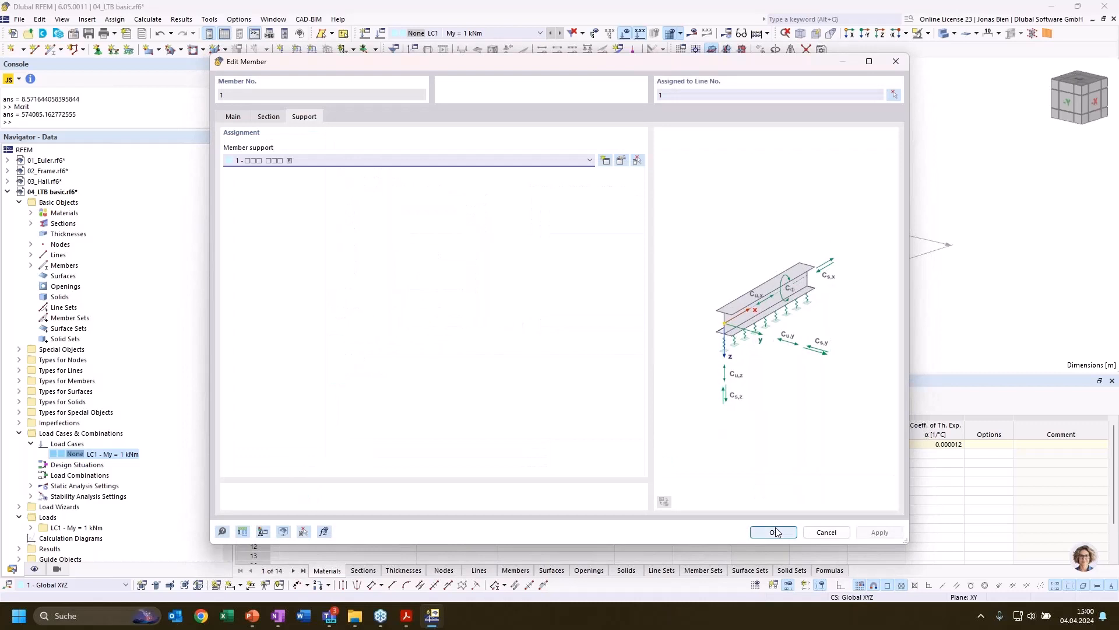
{"action": "left_click", "coordinate": [777, 532]}
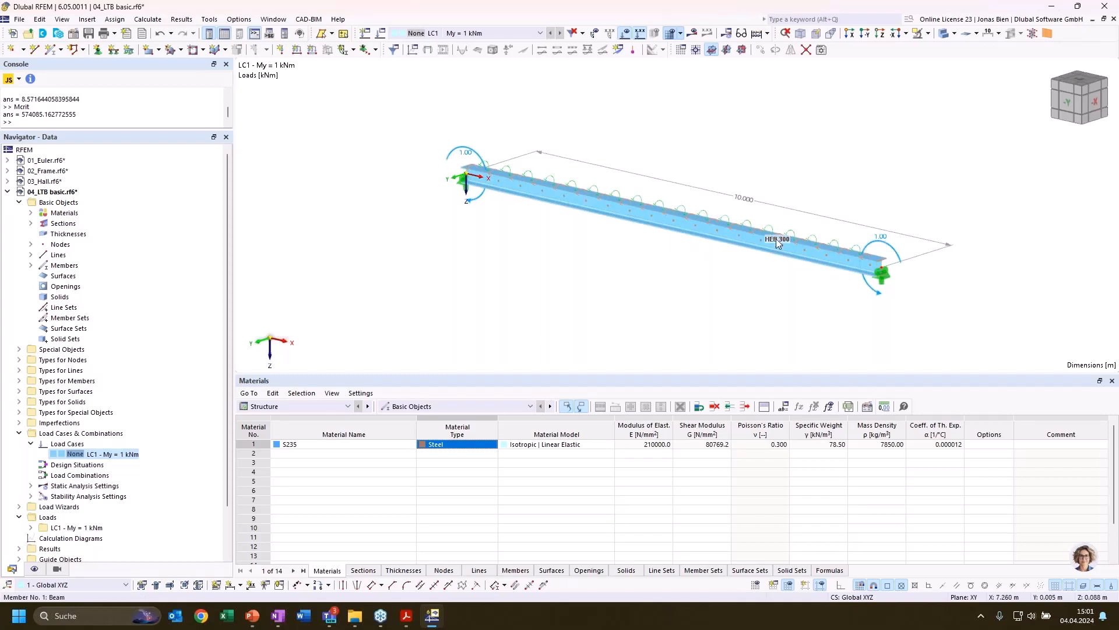
Activate the Steel Design add-on in the base data of the 04_LTB basic model.
{"action": "right_click", "coordinate": [91, 192]}
{"action": "left_click", "coordinate": [119, 202]}
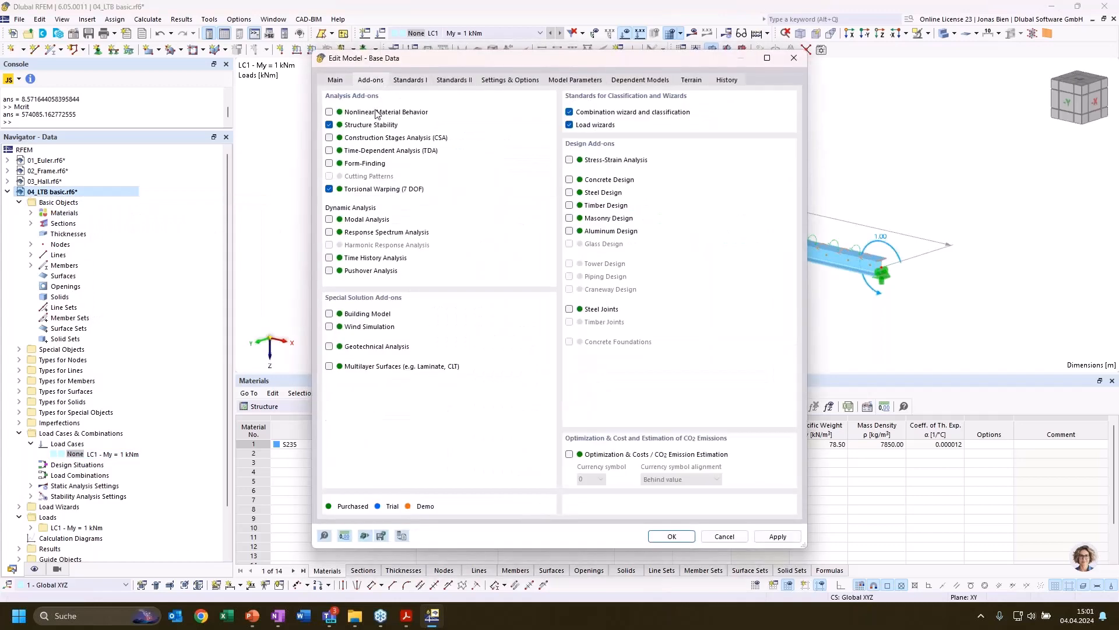
{"action": "left_click", "coordinate": [570, 192]}
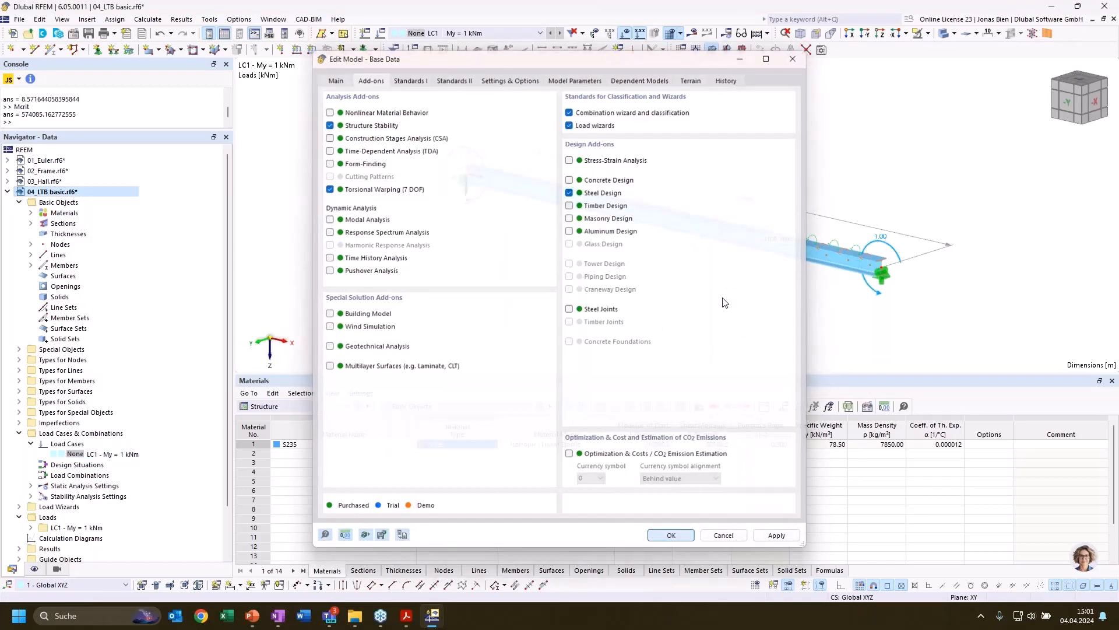
{"action": "key", "text": "Return"}
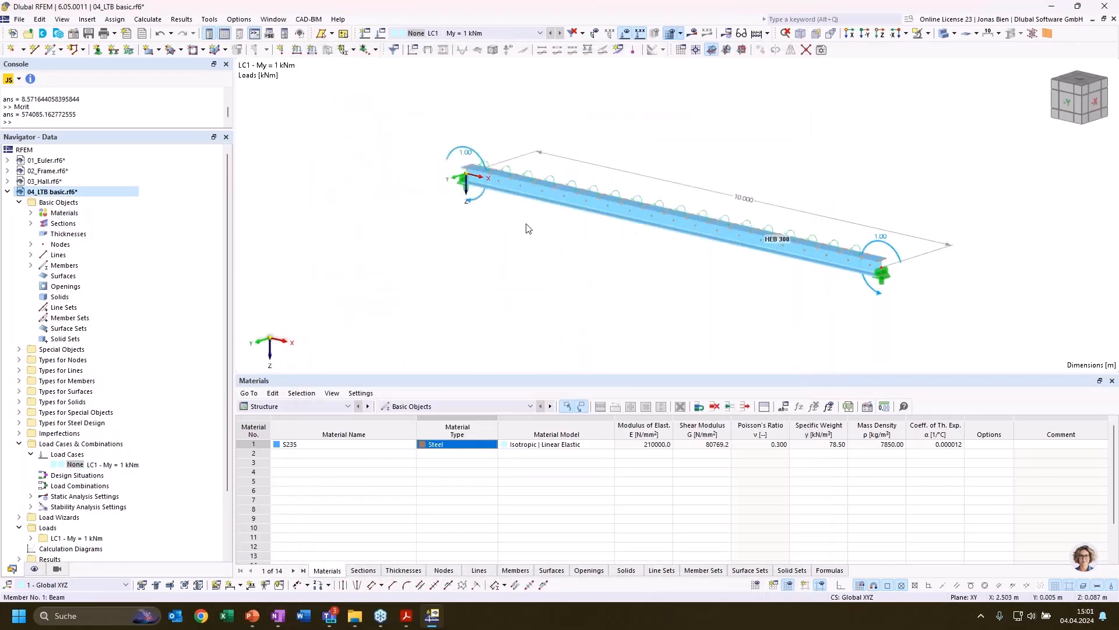
Create new steel design effective lengths for the HEB 300 beam with the default nodal supports and assign them to the member.
{"action": "double_click", "coordinate": [639, 234]}
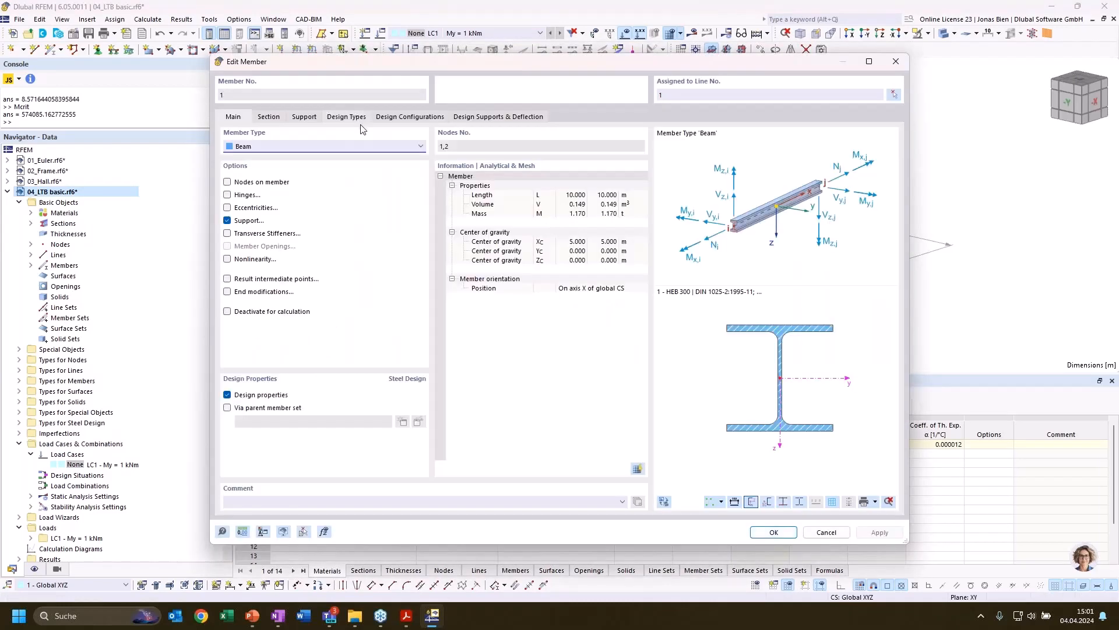
{"action": "left_click", "coordinate": [347, 116]}
{"action": "left_click", "coordinate": [366, 159]}
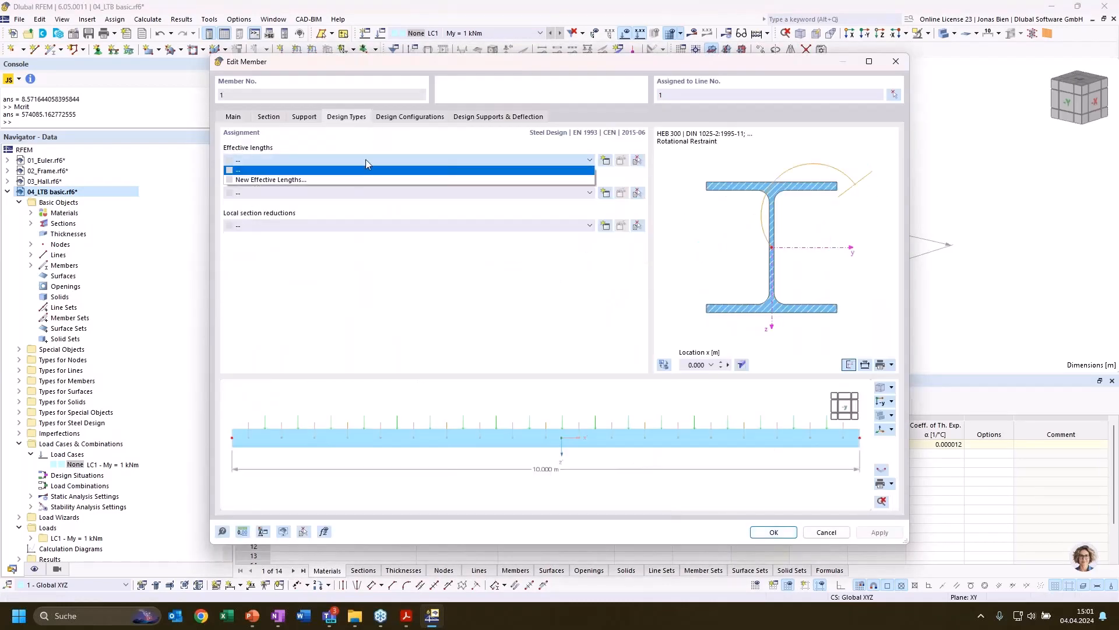
{"action": "left_click", "coordinate": [337, 180]}
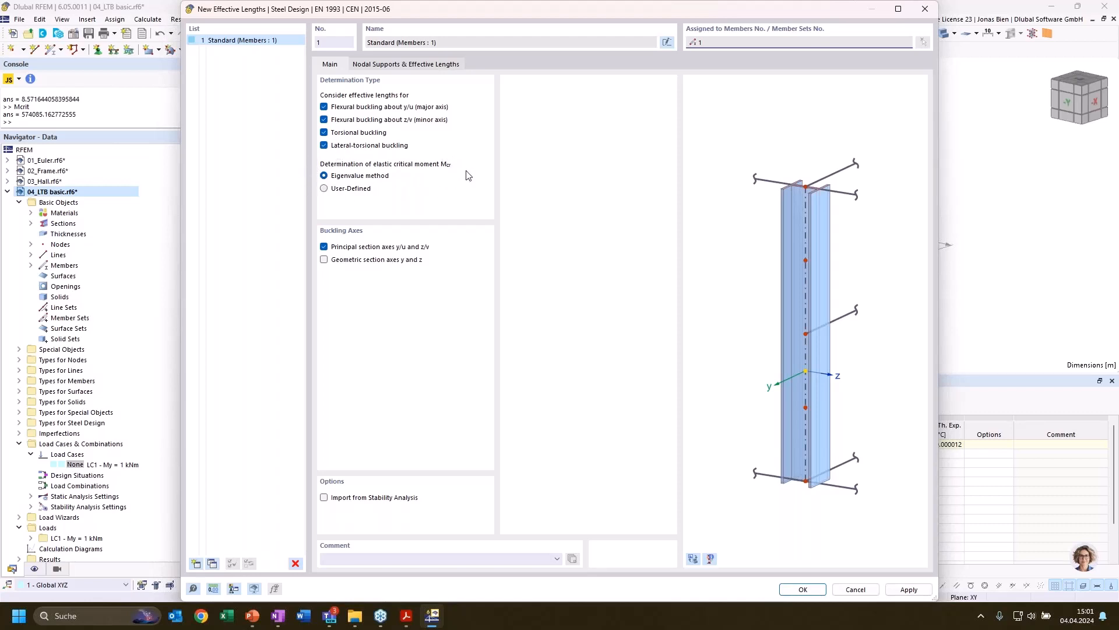
{"action": "left_click", "coordinate": [386, 65]}
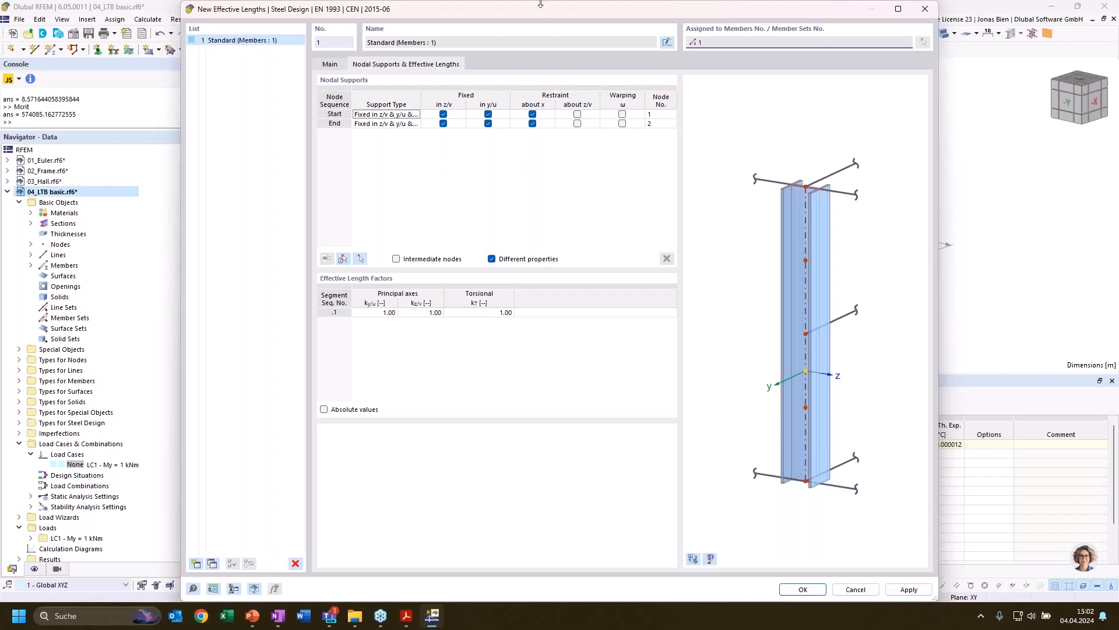
{"action": "left_click_drag", "start_coordinate": [541, 4], "coordinate": [542, 28]}
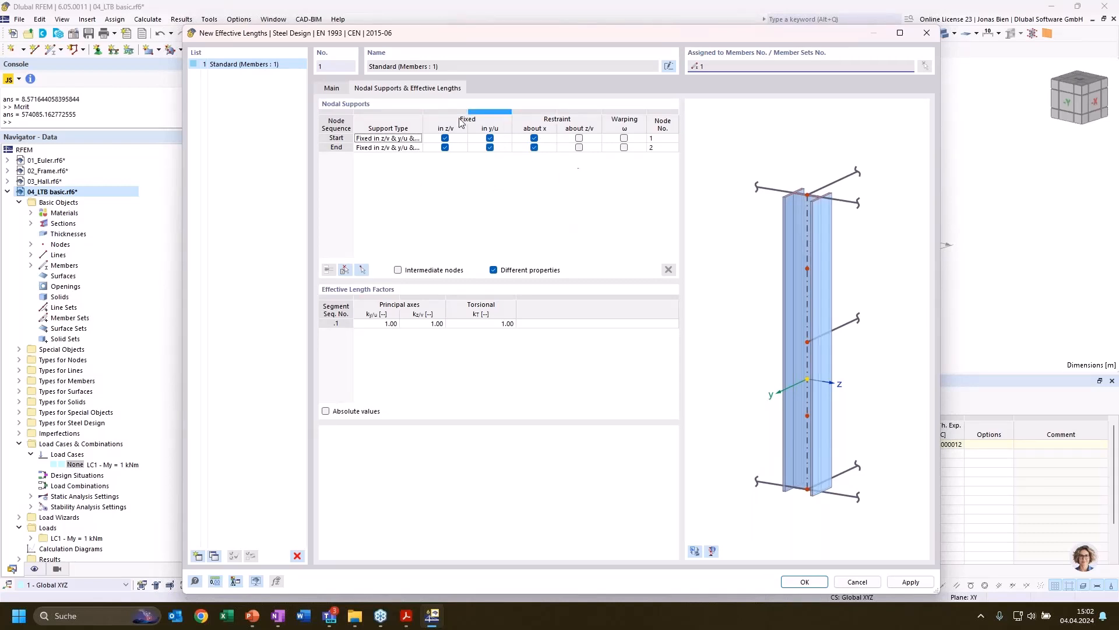
{"action": "left_click", "coordinate": [806, 582]}
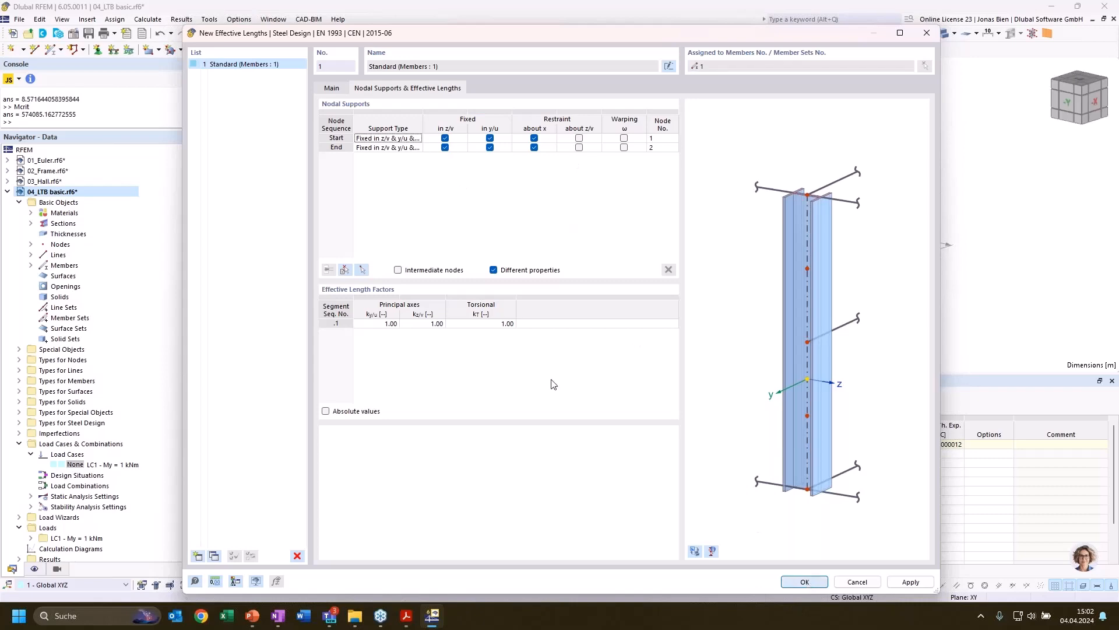
{"action": "left_click", "coordinate": [775, 533]}
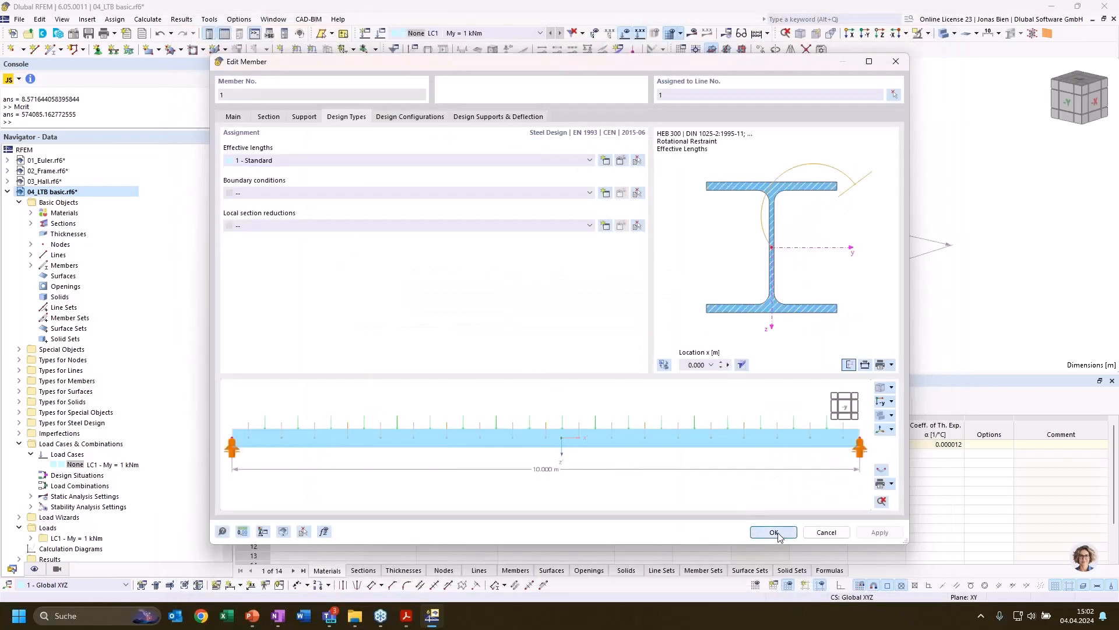
Set the type of design situation DS1 to ULS (STR/GEO) - Permanent and transient - Eq. 6.10.
{"action": "double_click", "coordinate": [66, 475]}
{"action": "left_click", "coordinate": [402, 168]}
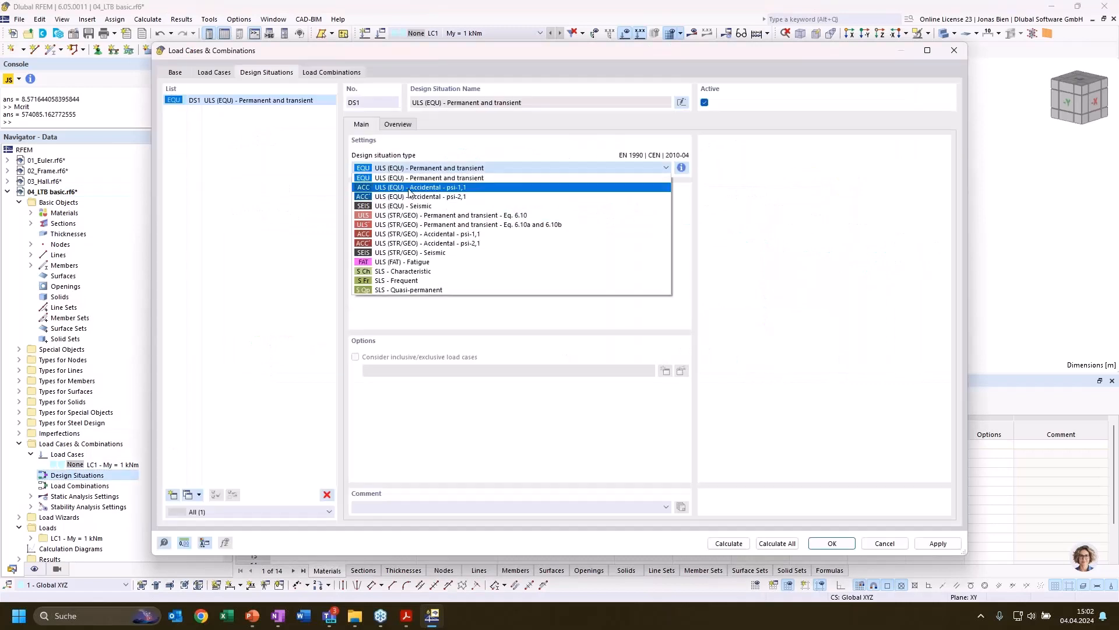
{"action": "left_click", "coordinate": [411, 217]}
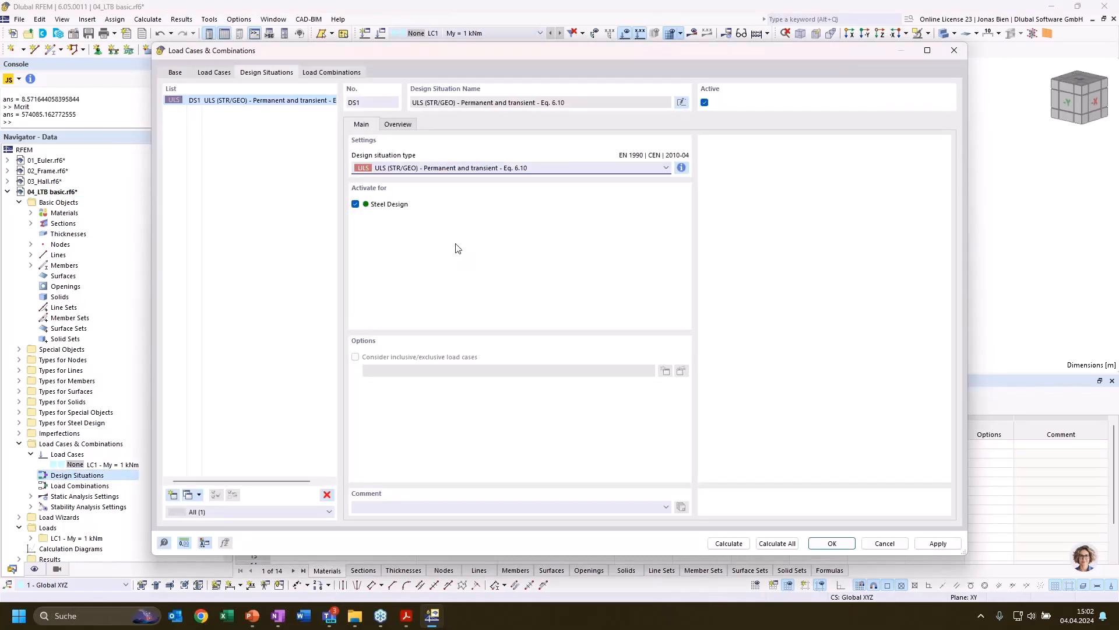
Create load combination CO1, assign load case LC1 with a factor of 1.00, and confirm the load settings.
{"action": "left_click", "coordinate": [330, 73]}
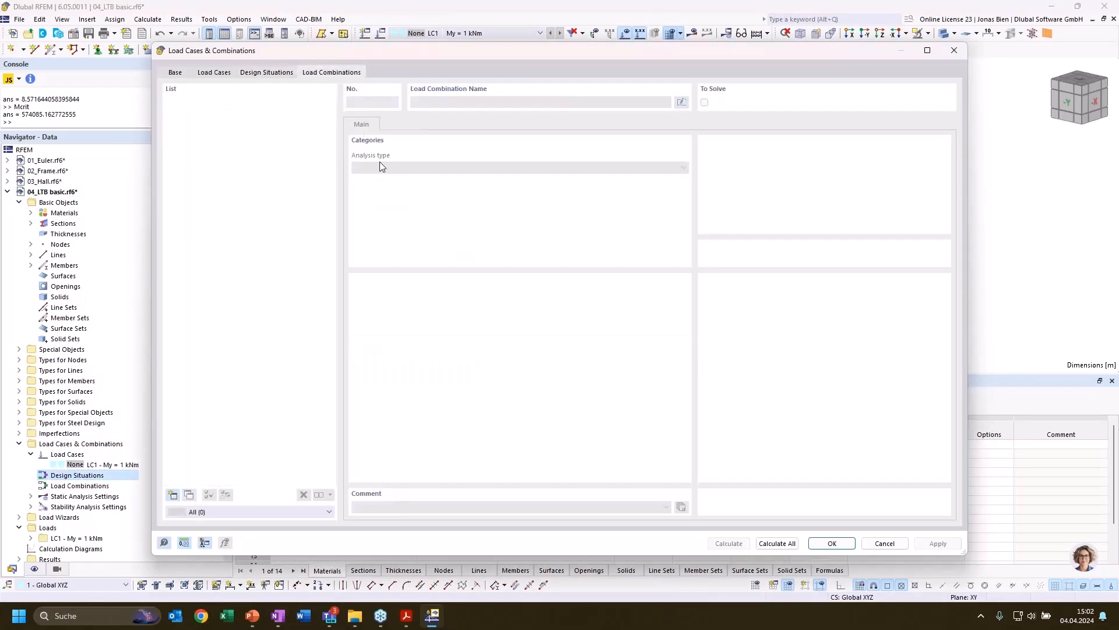
{"action": "left_click", "coordinate": [172, 495]}
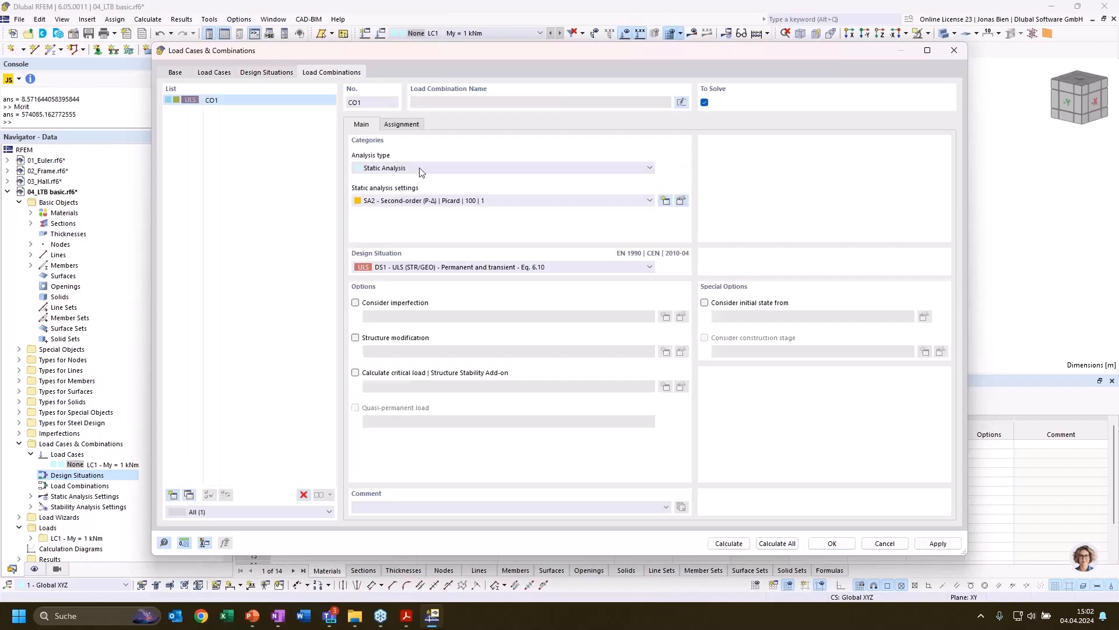
{"action": "left_click", "coordinate": [401, 125]}
{"action": "left_click", "coordinate": [427, 152]}
{"action": "left_click_drag", "start_coordinate": [427, 152], "coordinate": [675, 273]}
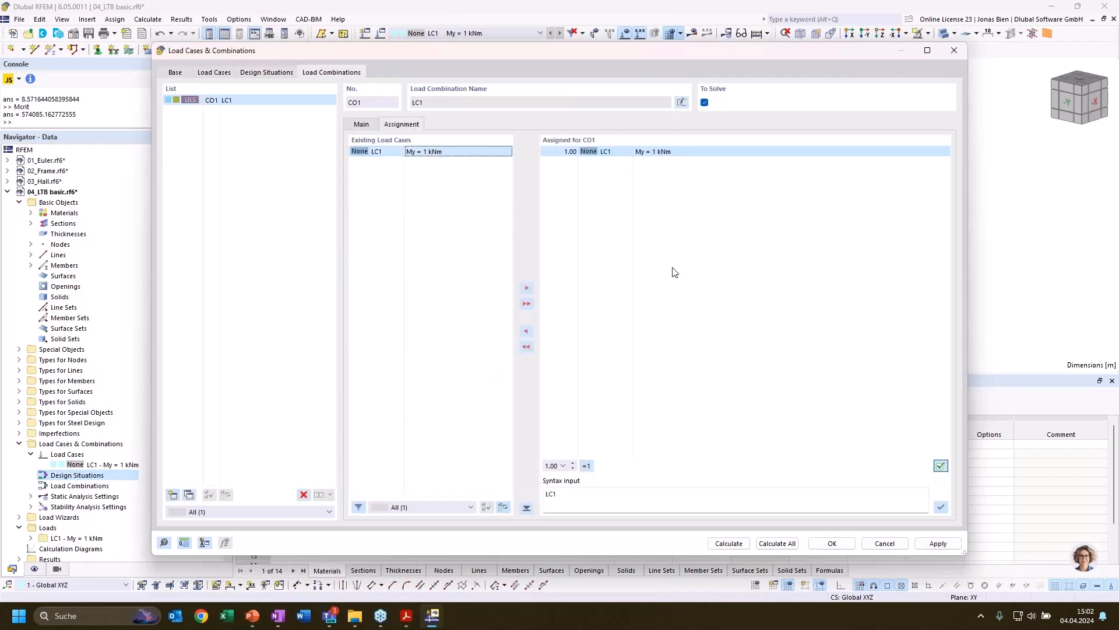
{"action": "left_click", "coordinate": [832, 544]}
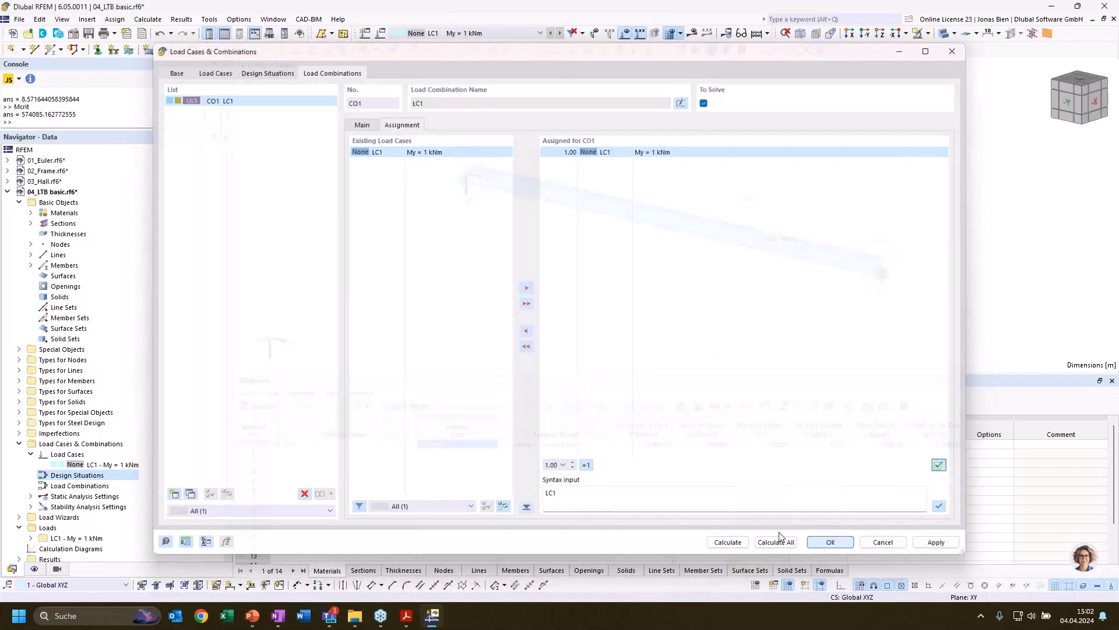
Calculate the model, including the load case, the load combination and the steel design.
{"action": "middle_click_drag", "start_coordinate": [635, 275], "coordinate": [585, 289]}
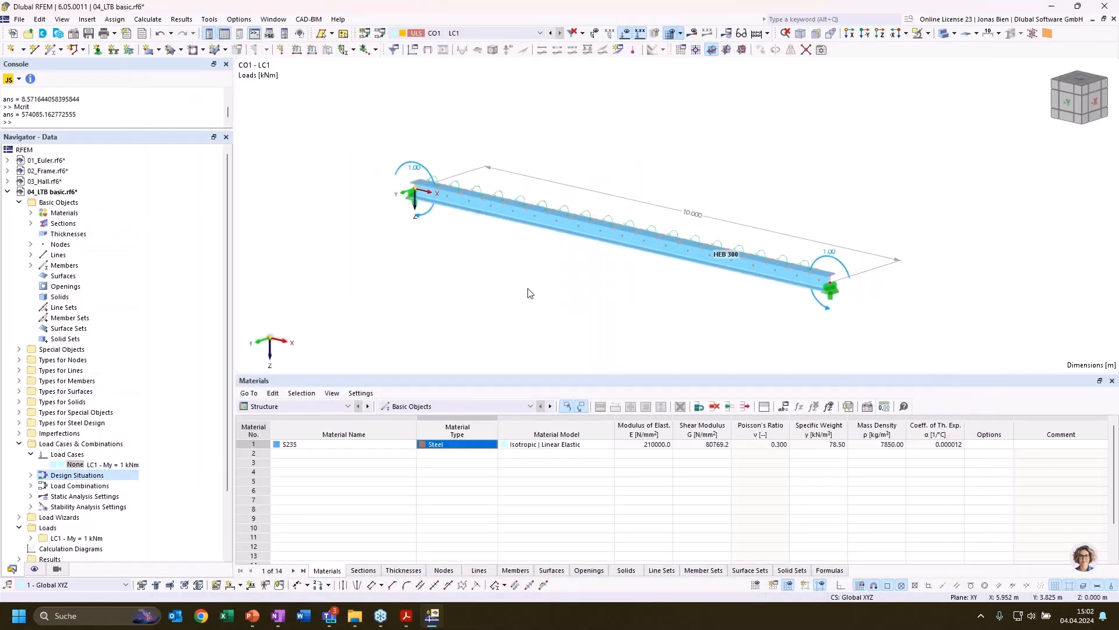
{"action": "left_click", "coordinate": [147, 19]}
{"action": "left_click", "coordinate": [189, 58]}
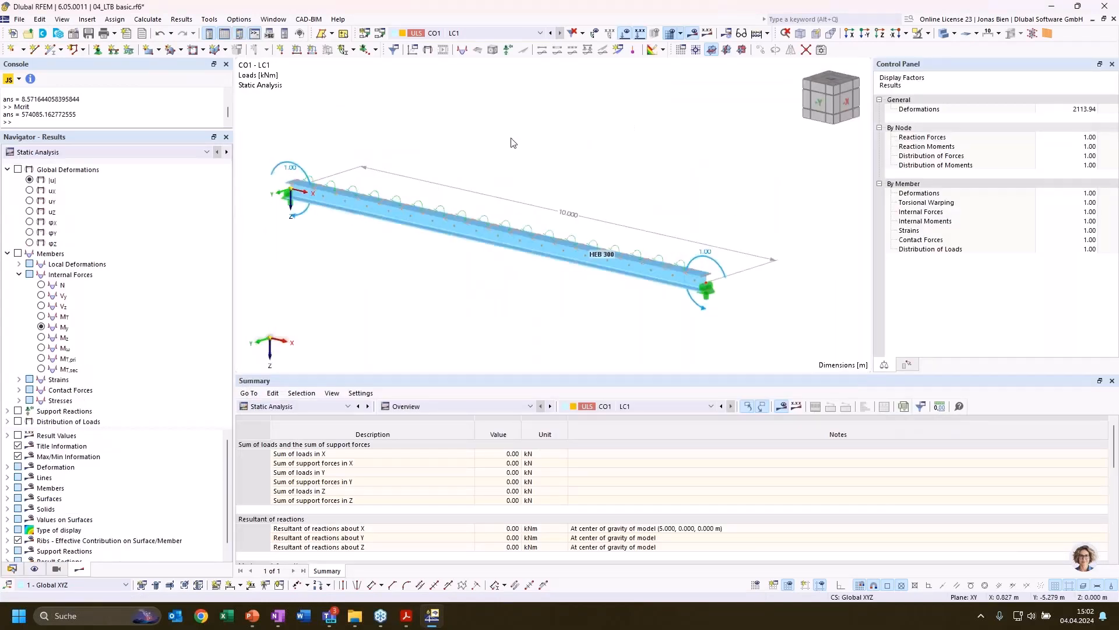
Show the stability analysis results and review the critical load factors of load case LC1.
{"action": "middle_click_drag", "start_coordinate": [512, 134], "coordinate": [531, 133]}
{"action": "left_click", "coordinate": [141, 152]}
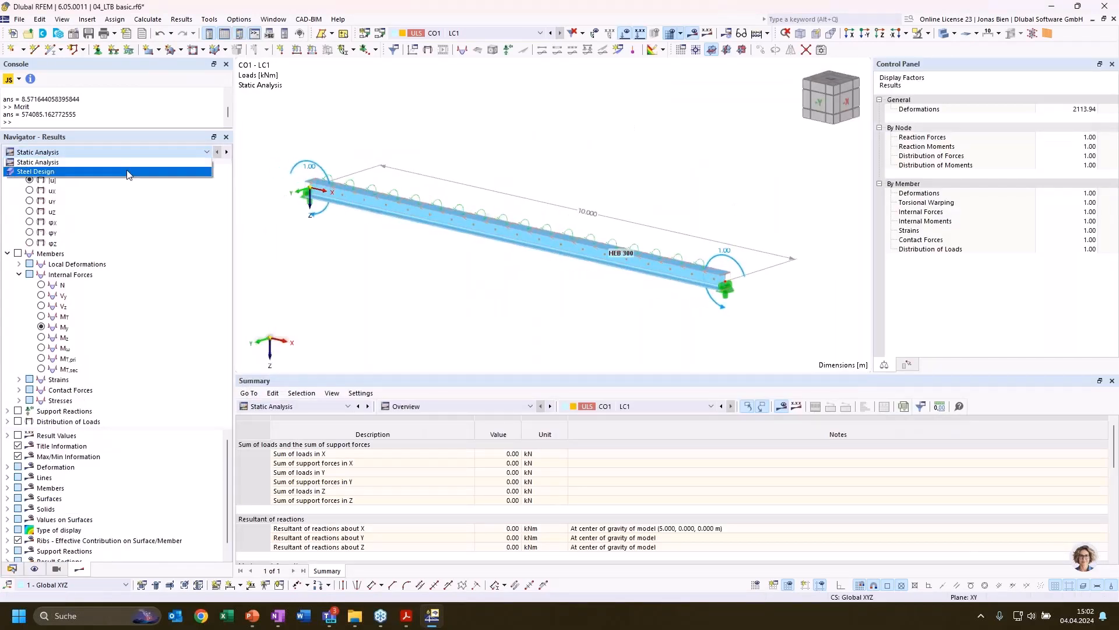
{"action": "left_click", "coordinate": [70, 162]}
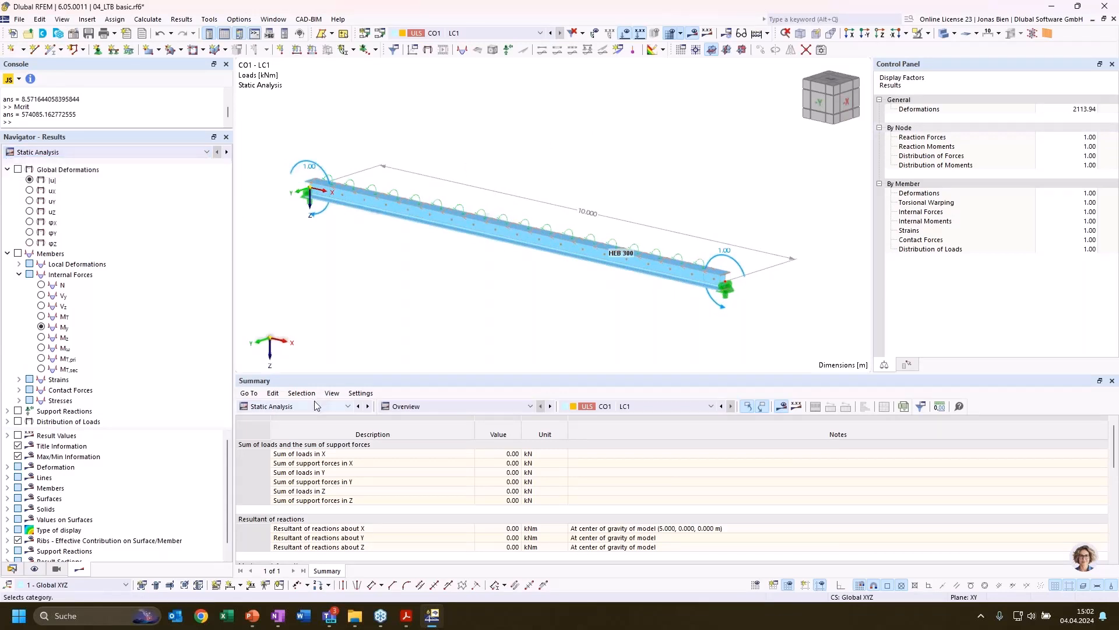
{"action": "left_click", "coordinate": [348, 407]}
{"action": "left_click", "coordinate": [281, 491]}
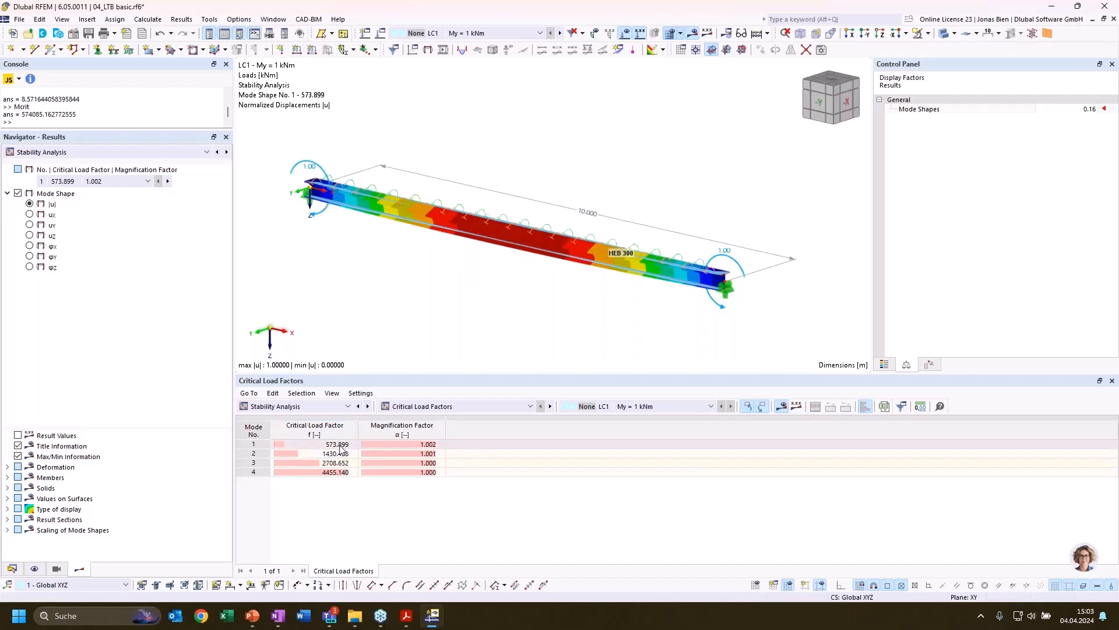
Show the steel design ratios on members and view the mode shape of the lateral-torsional buckling check ST2100.
{"action": "left_click", "coordinate": [11, 569]}
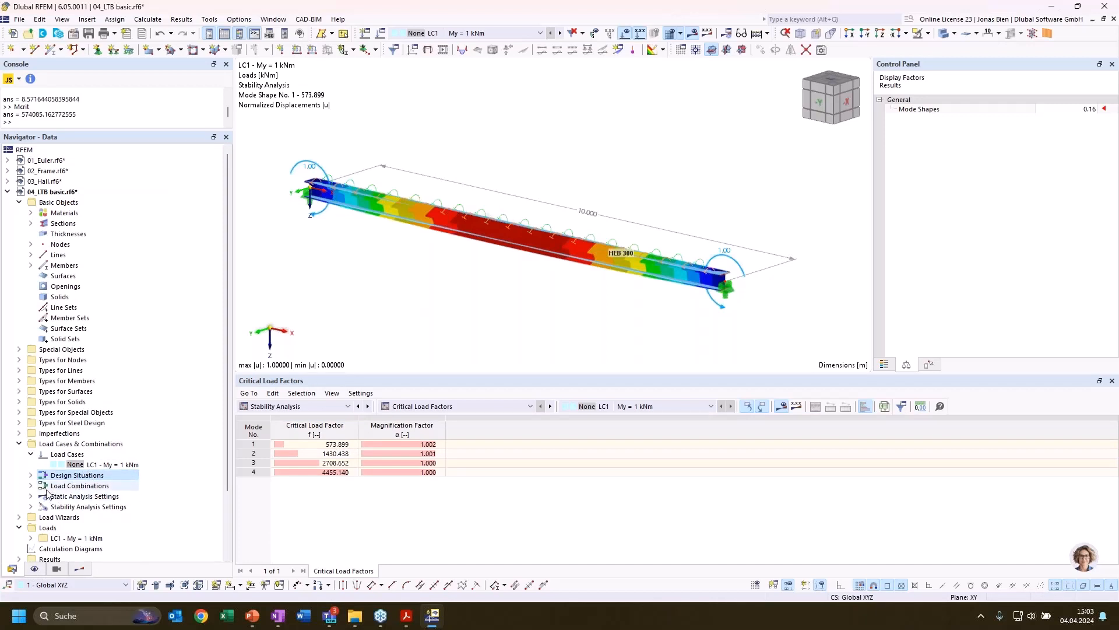
{"action": "scroll", "coordinate": [44, 516], "scroll_direction": "down", "scroll_amount": 1}
{"action": "left_click", "coordinate": [275, 406]}
{"action": "left_click", "coordinate": [272, 498]}
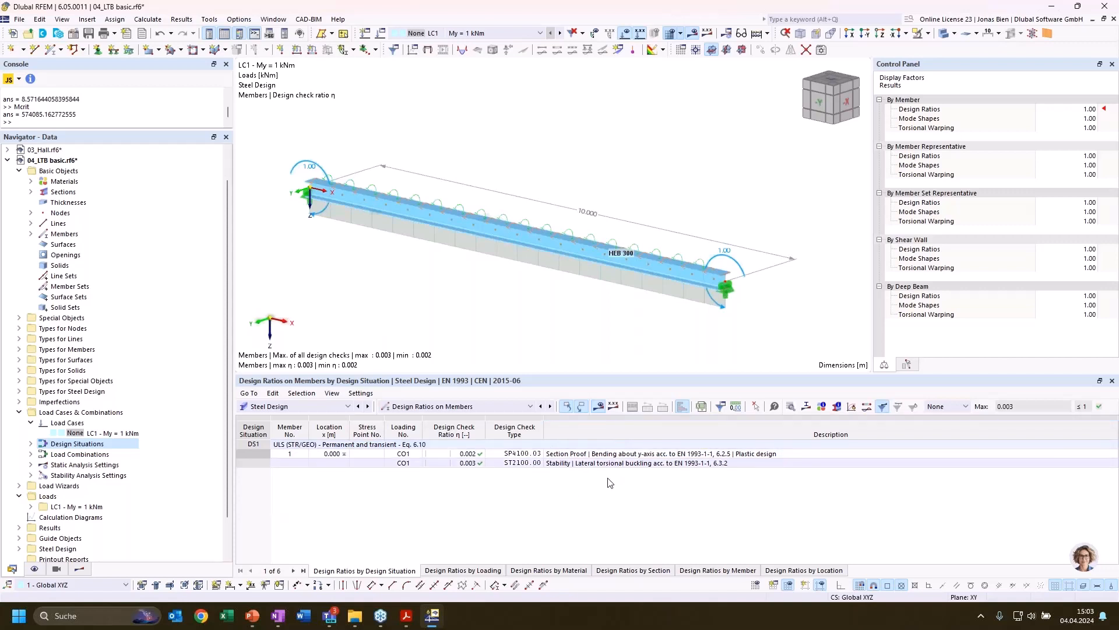
{"action": "left_click", "coordinate": [594, 464]}
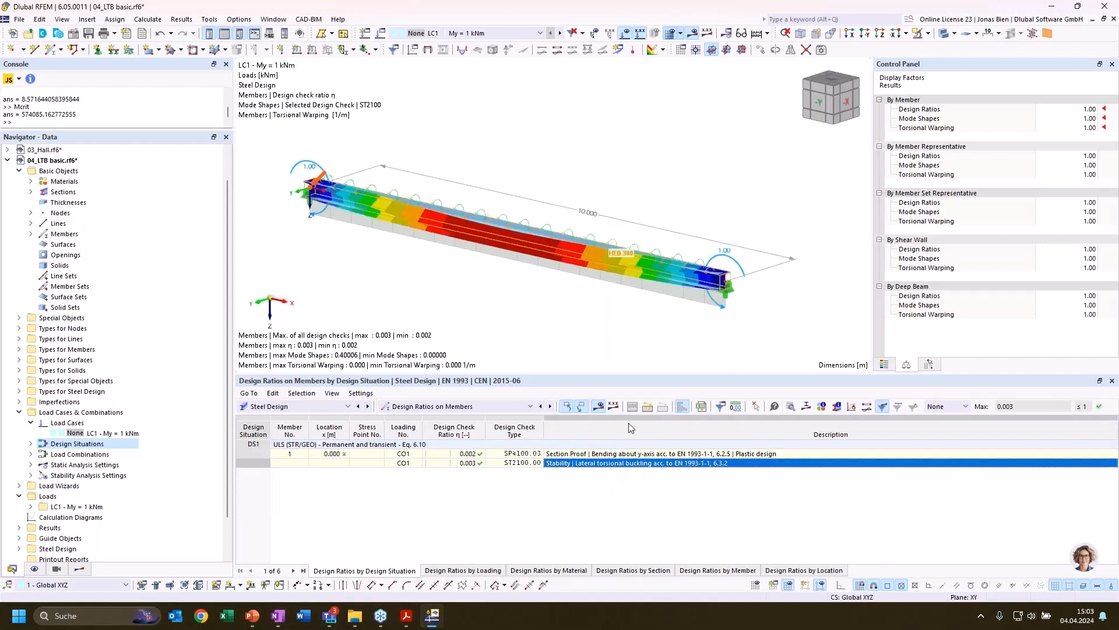
{"action": "middle_click_drag", "start_coordinate": [664, 324], "coordinate": [437, 312], "text": "ctrl"}
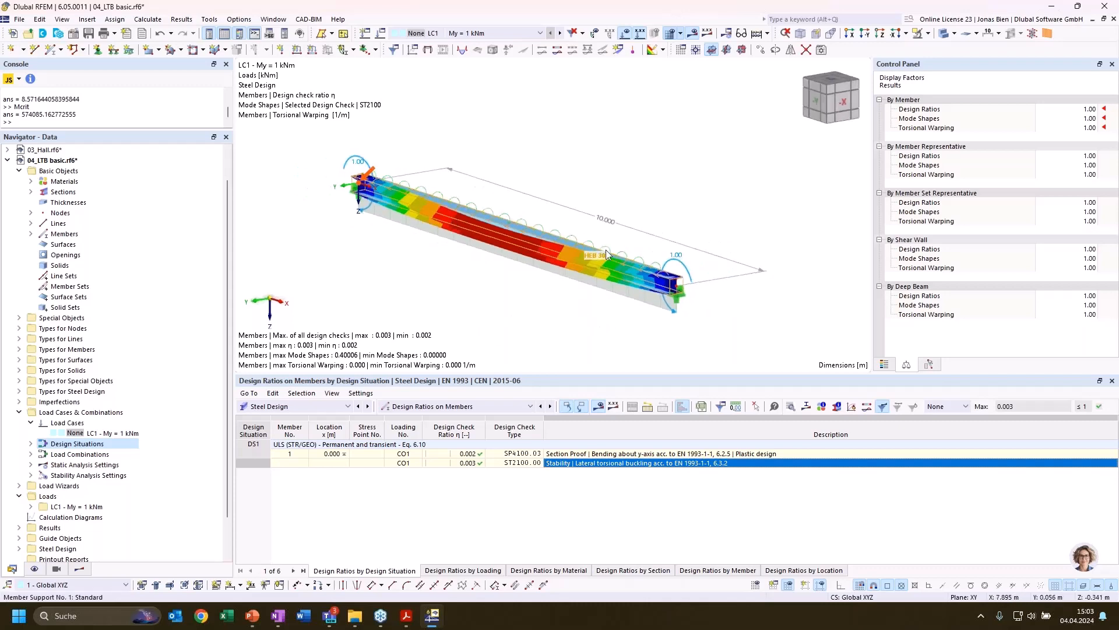
Examine the design check details of check ST2100, especially the elastic critical moment for lateral-torsional buckling.
{"action": "left_click", "coordinate": [80, 569]}
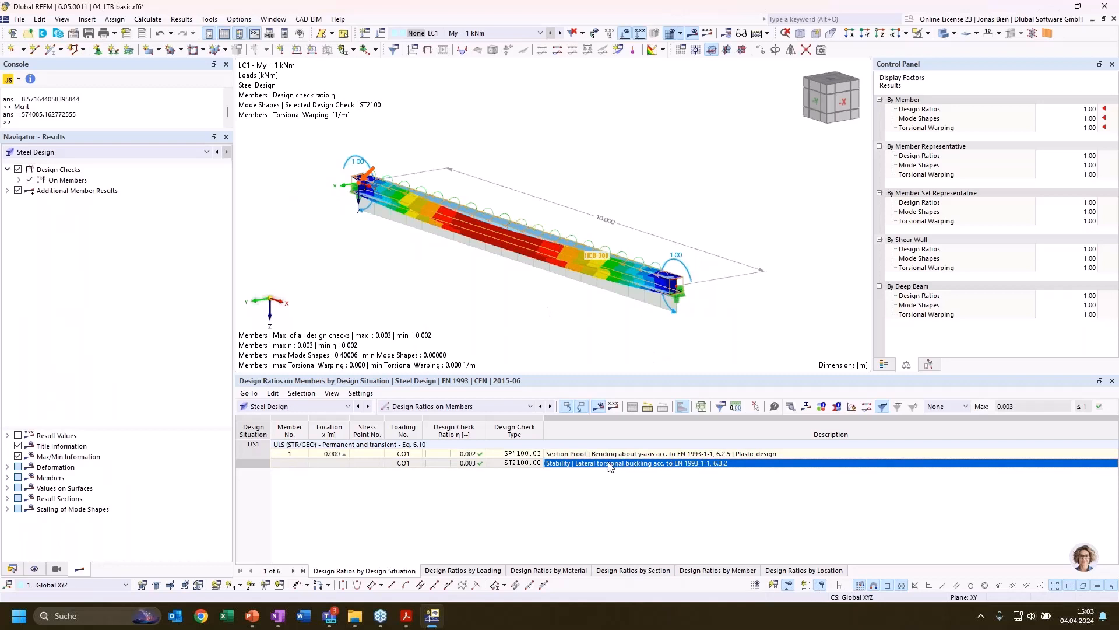
{"action": "mouse_move", "coordinate": [562, 317]}
{"action": "middle_mouse_down", "text": "ctrl"}
{"action": "mouse_move", "coordinate": [547, 289]}
{"action": "mouse_move", "coordinate": [541, 321]}
{"action": "middle_mouse_up", "text": "ctrl"}
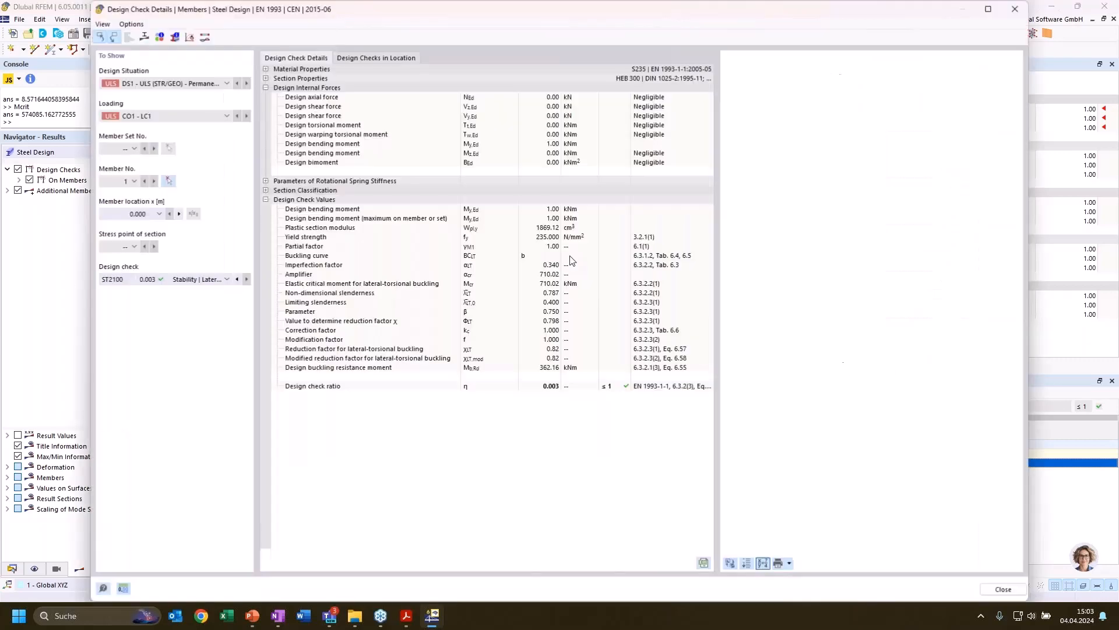
{"action": "left_click", "coordinate": [547, 286]}
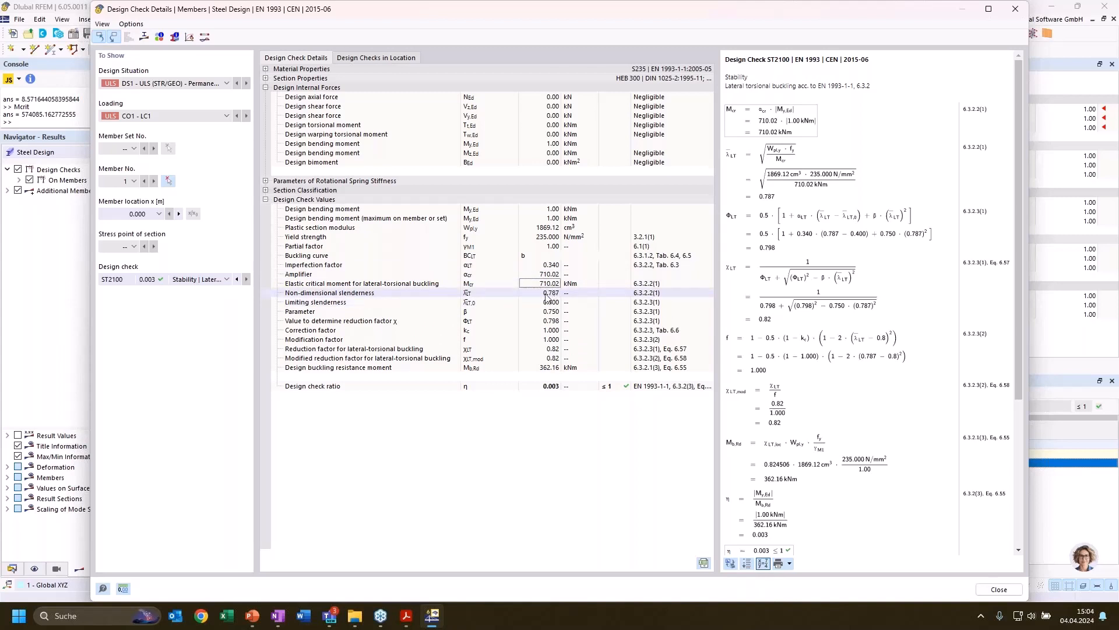
{"action": "left_click", "coordinate": [1017, 9]}
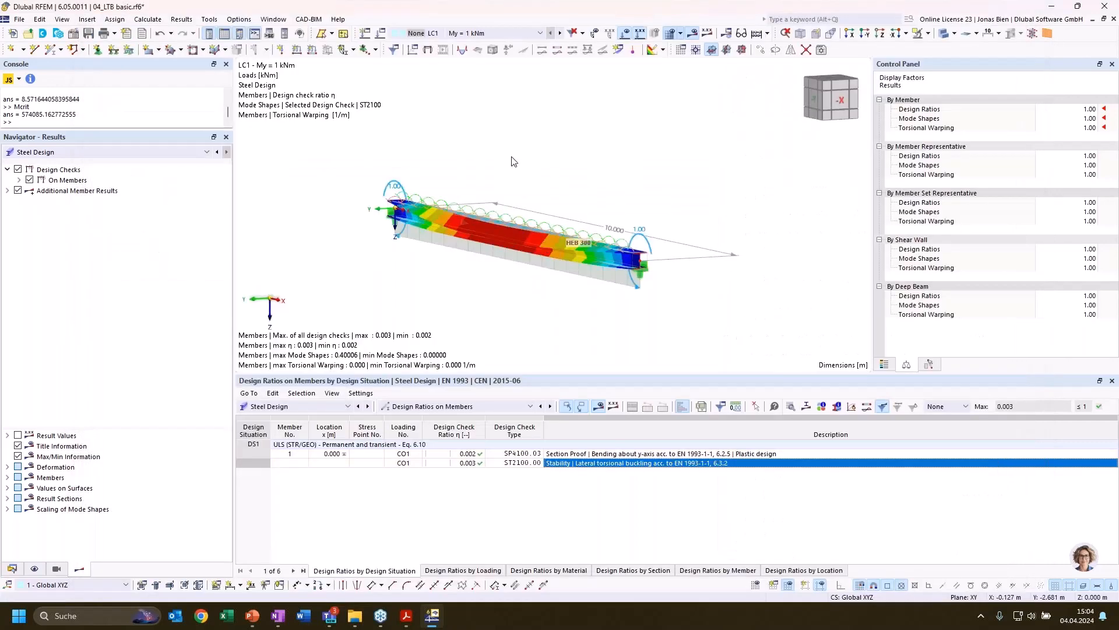
{"action": "middle_click_drag", "start_coordinate": [512, 157], "coordinate": [506, 238], "text": "ctrl"}
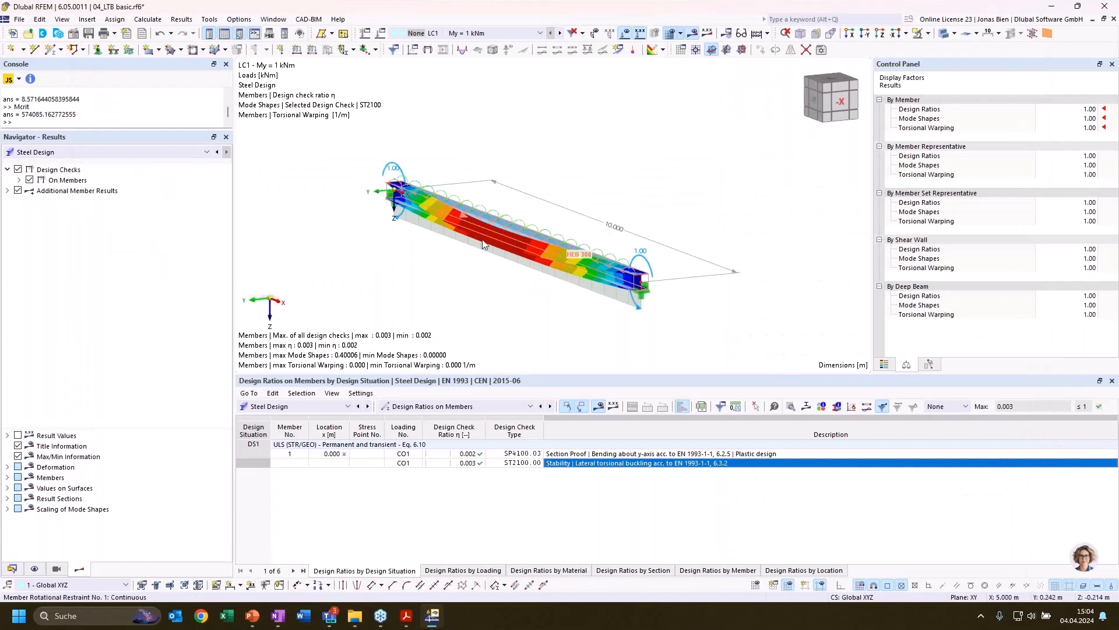
{"action": "double_click", "coordinate": [514, 244]}
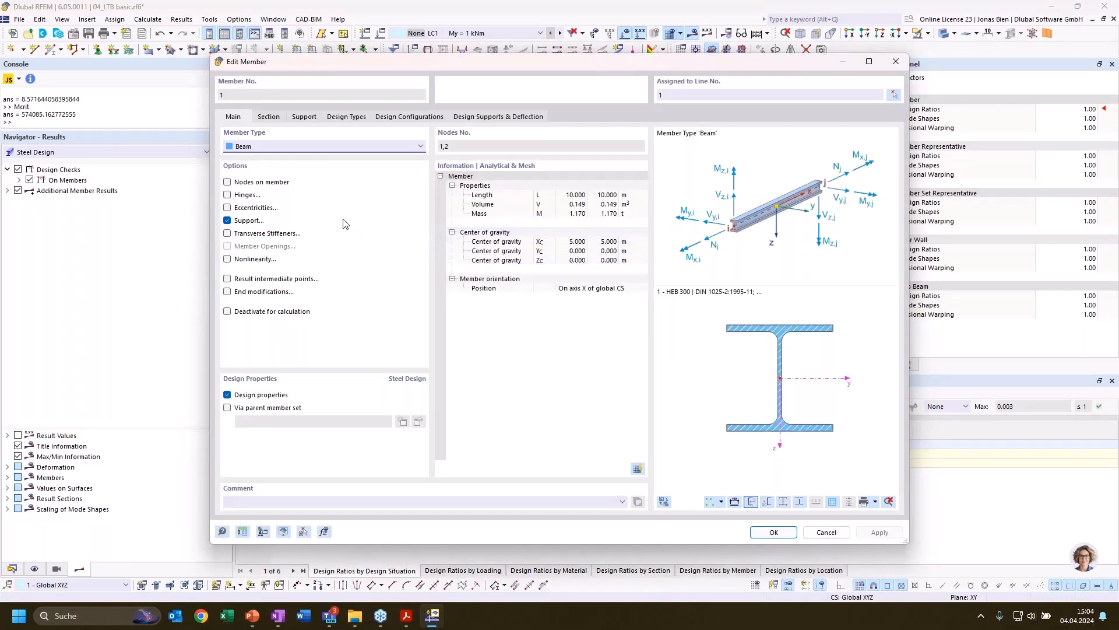
{"action": "left_click", "coordinate": [897, 62]}
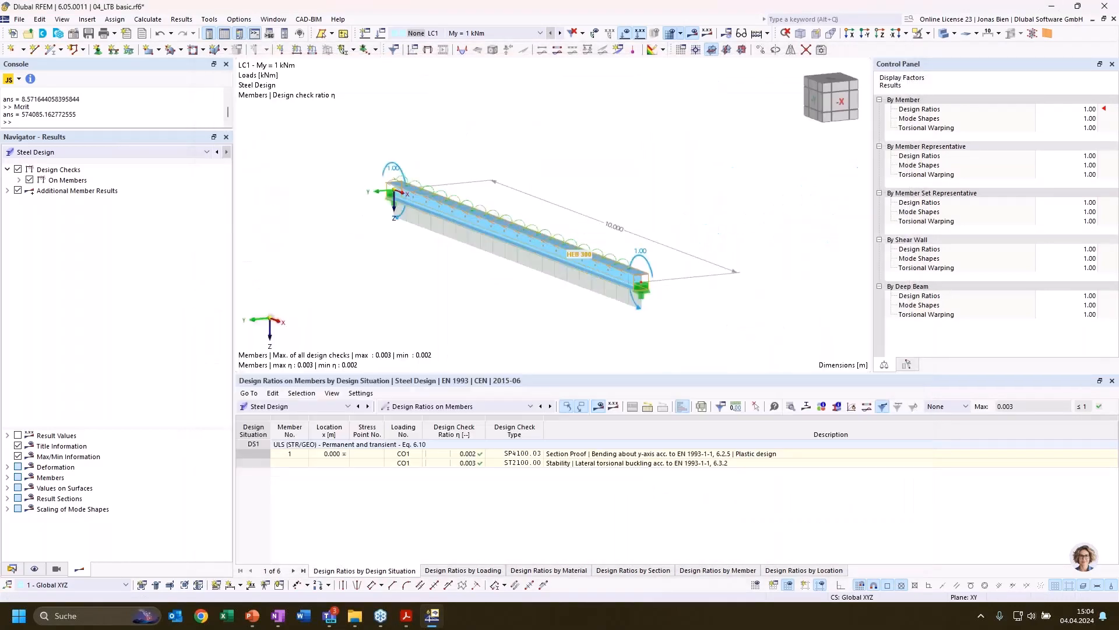
Create a structure modification for LC1 with shear panels and rotational restraints considered in static, stability and modal analysis, and calculate the load case.
{"action": "left_click", "coordinate": [11, 568]}
{"action": "double_click", "coordinate": [102, 434]}
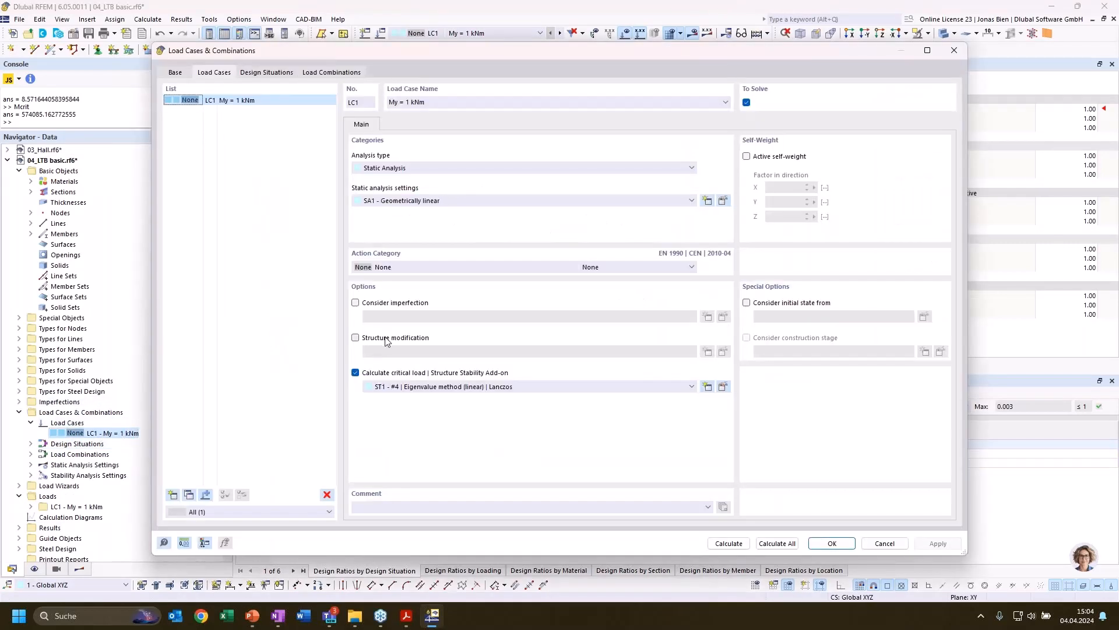
{"action": "left_click", "coordinate": [387, 340]}
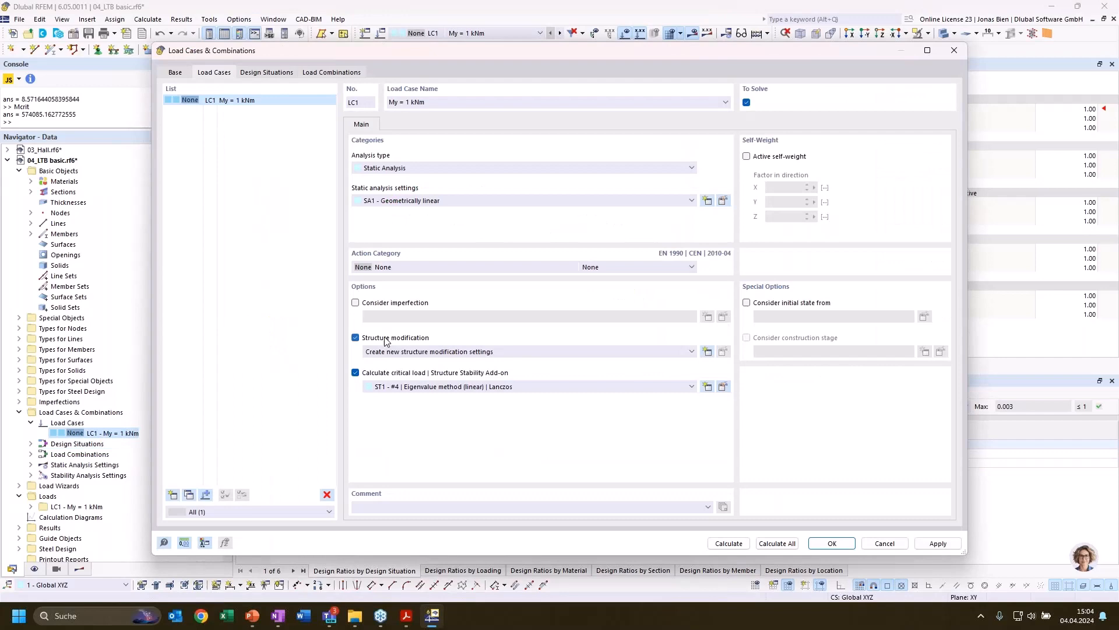
{"action": "left_click", "coordinate": [617, 353]}
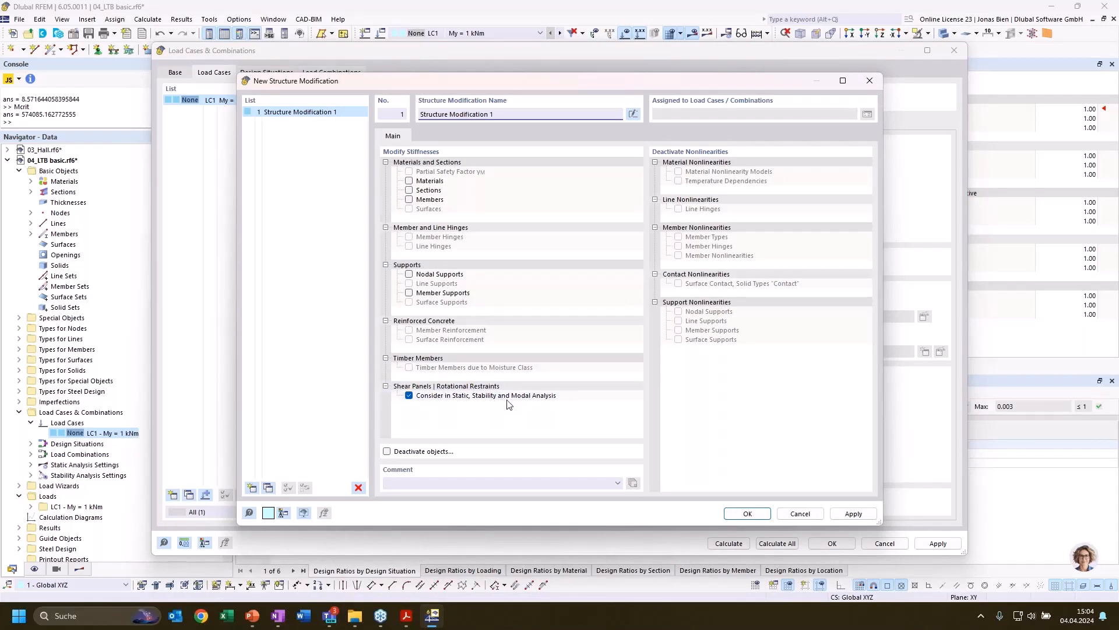
{"action": "left_click", "coordinate": [747, 513]}
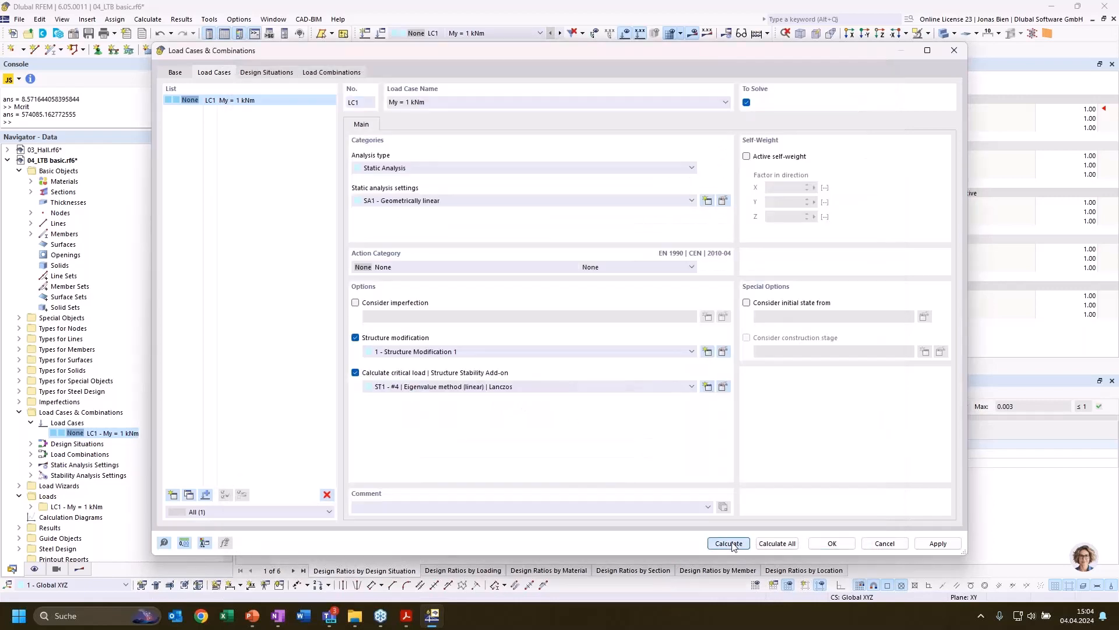
{"action": "left_click", "coordinate": [729, 543]}
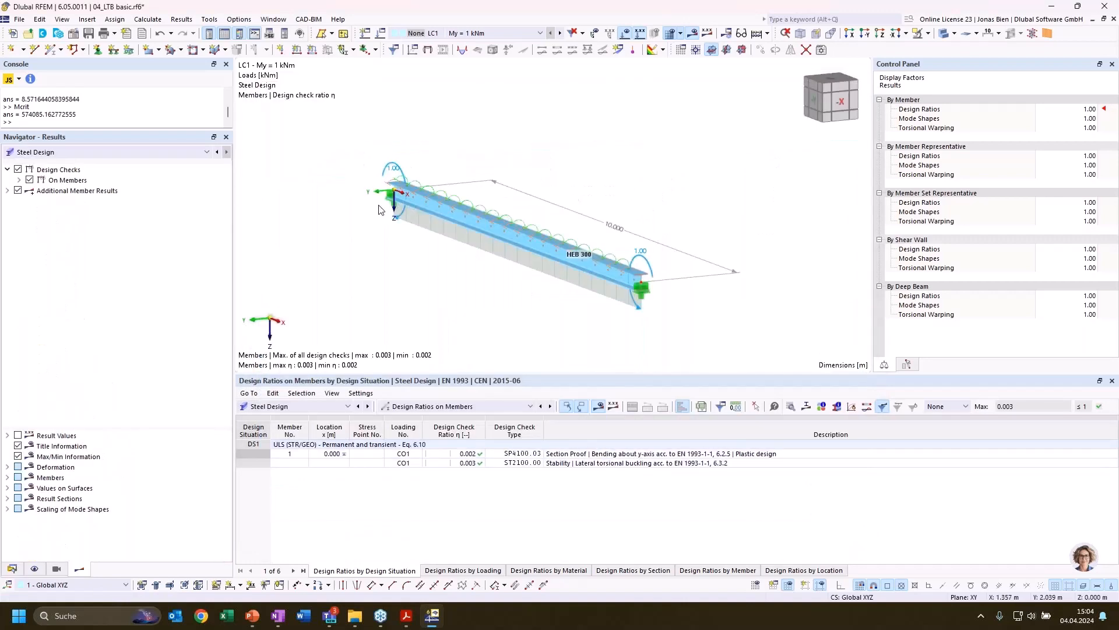
Show the stability analysis results of LC1 and review the critical load factor and mode shape of mode 1.
{"action": "middle_click_drag", "start_coordinate": [326, 237], "coordinate": [341, 248], "text": "ctrl"}
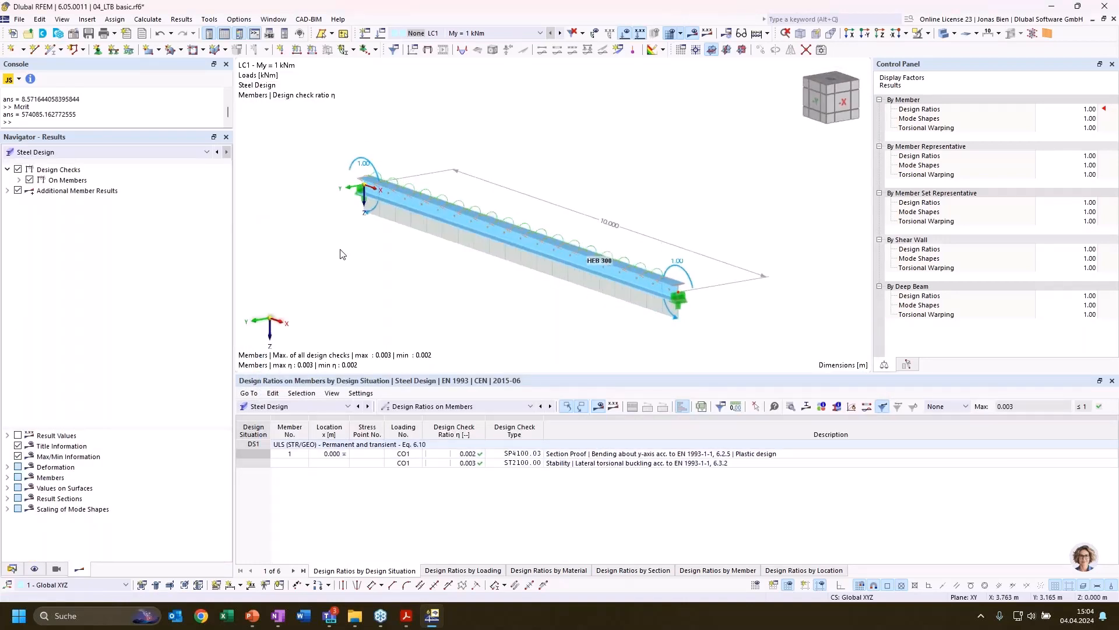
{"action": "left_click", "coordinate": [192, 151]}
{"action": "left_click", "coordinate": [53, 170]}
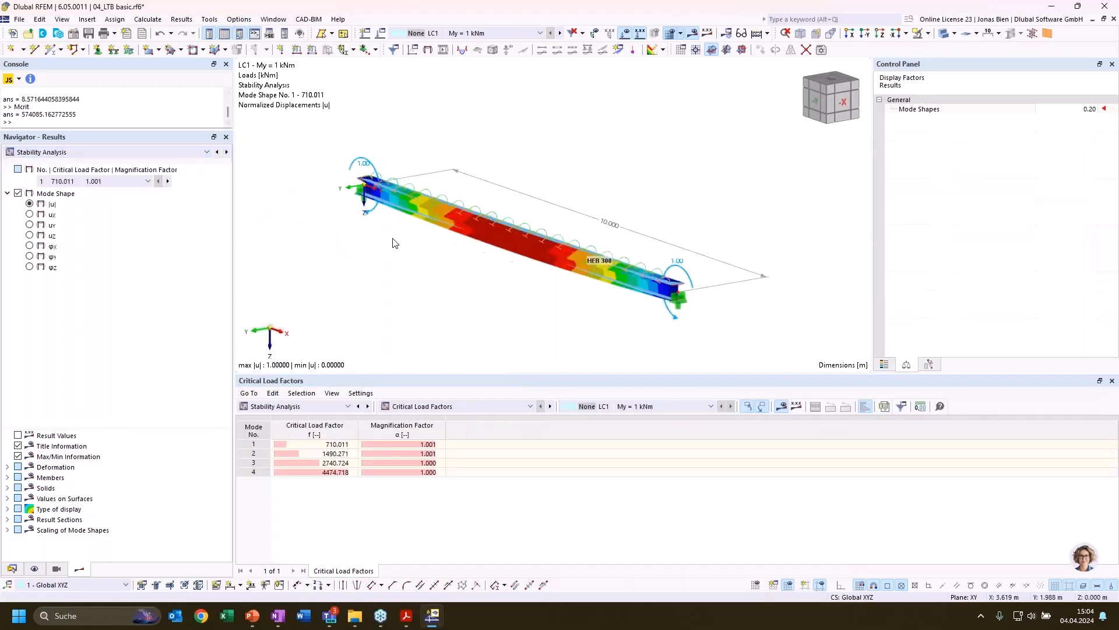
{"action": "left_click", "coordinate": [320, 442]}
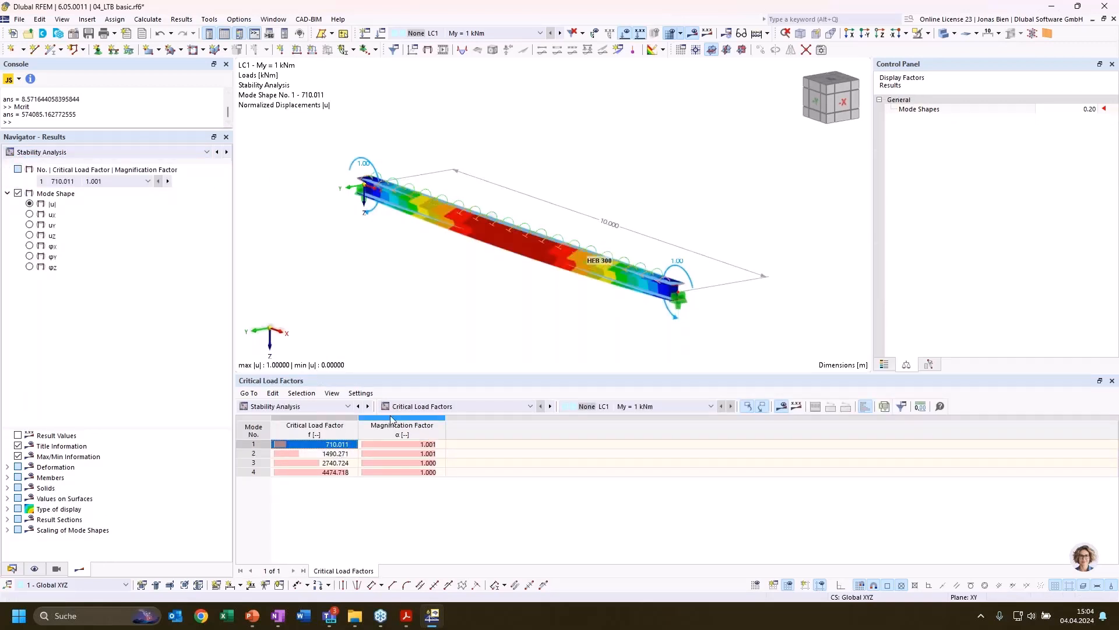
{"action": "middle_click_drag", "start_coordinate": [482, 275], "coordinate": [510, 275], "text": "ctrl"}
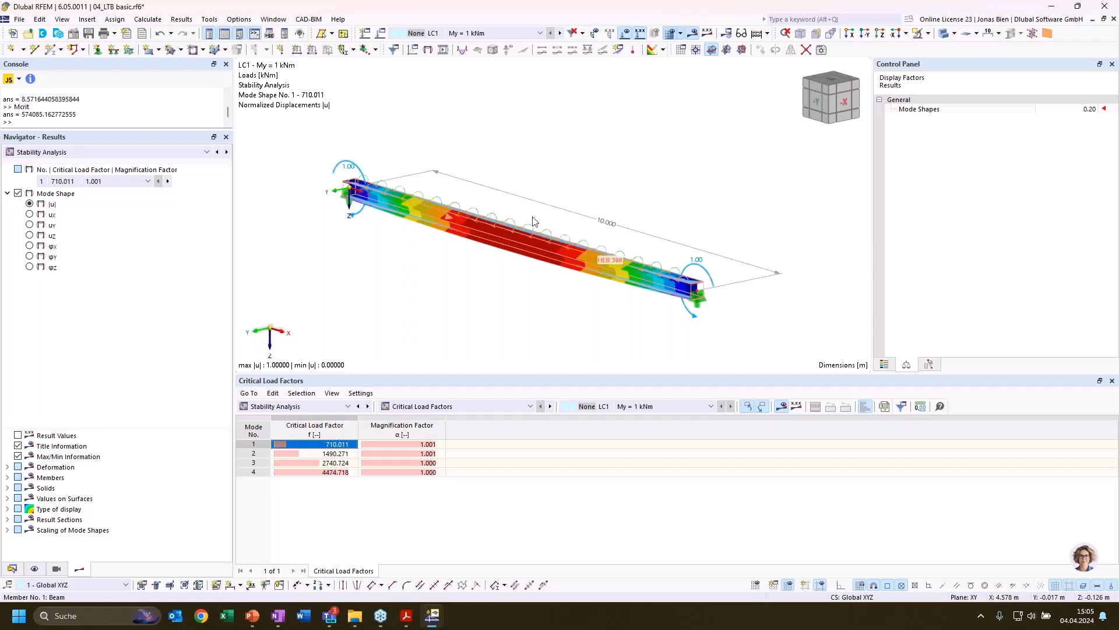
{"action": "middle_click_drag", "start_coordinate": [596, 154], "coordinate": [612, 159]}
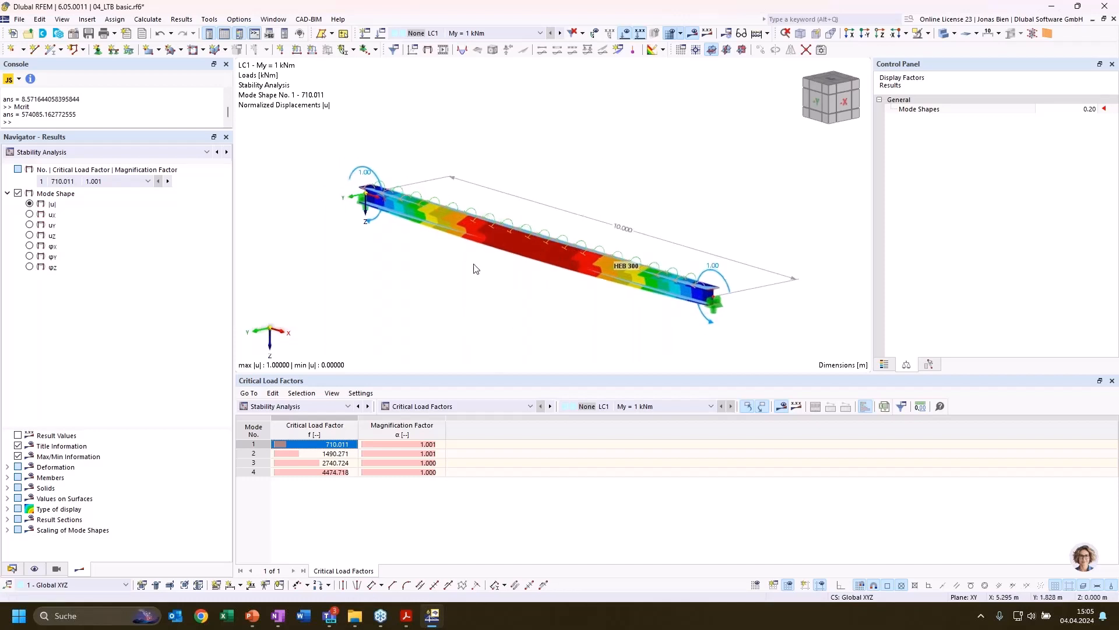
Examine the available member types, especially shear panels and rotational restraints, and the types for steel design in the model data.
{"action": "left_click", "coordinate": [12, 569]}
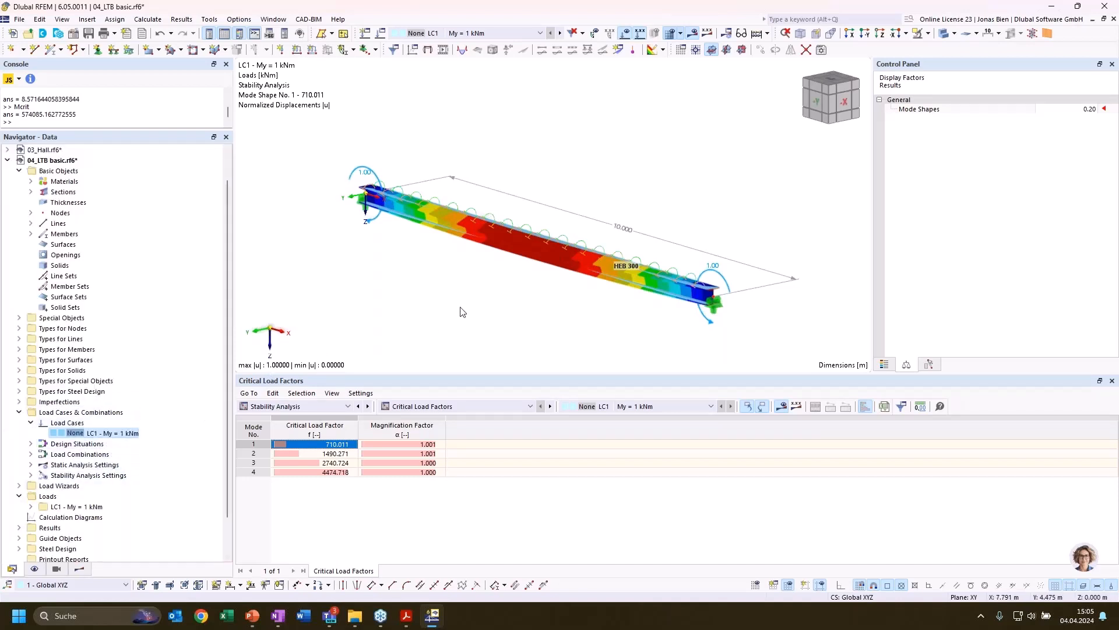
{"action": "left_click", "coordinate": [26, 348]}
{"action": "left_click", "coordinate": [20, 349]}
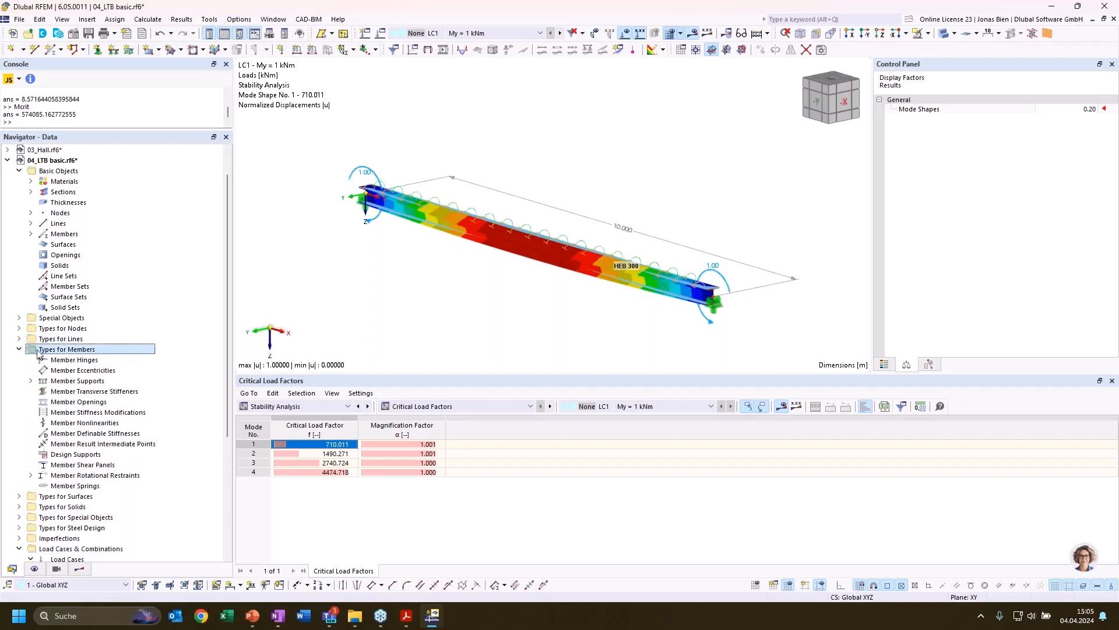
{"action": "left_click", "coordinate": [83, 466]}
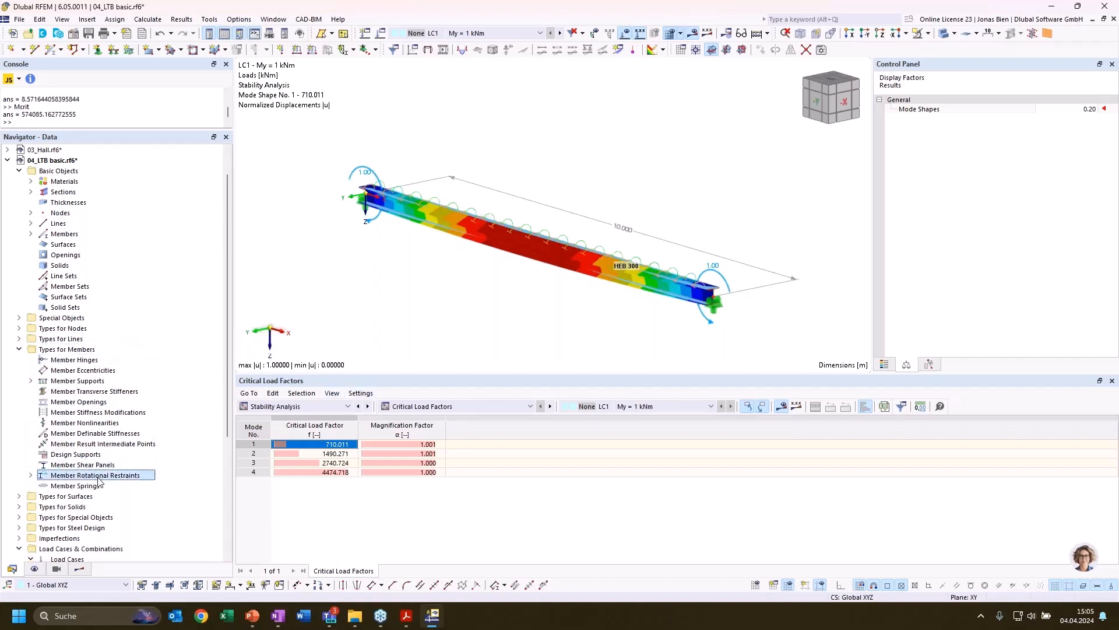
{"action": "left_click", "coordinate": [99, 475]}
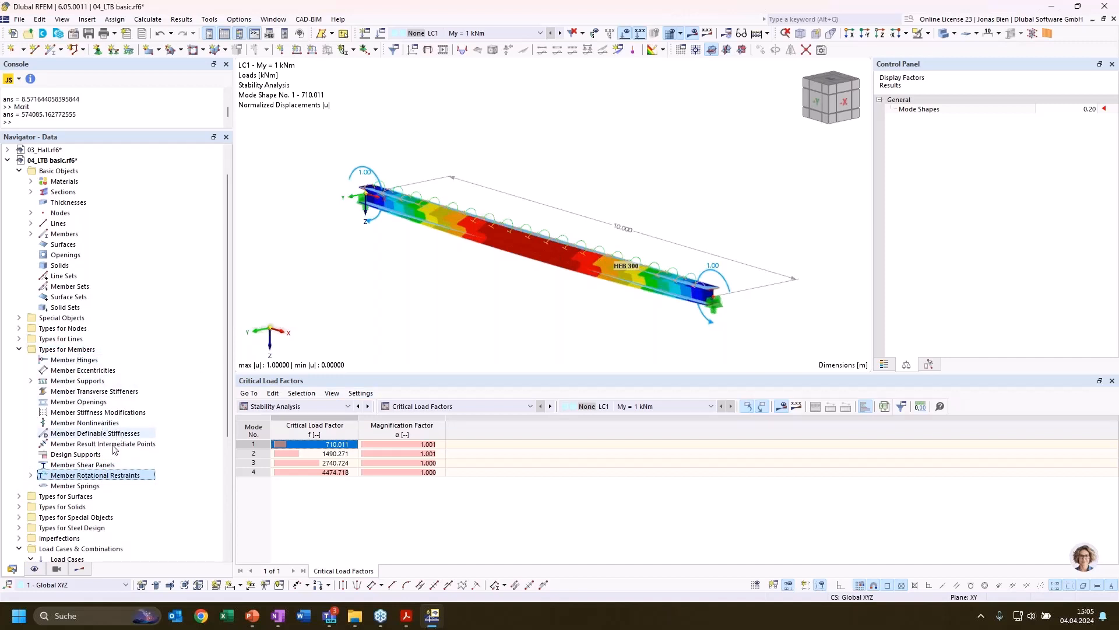
{"action": "scroll", "coordinate": [96, 487], "scroll_direction": "down", "scroll_amount": 2}
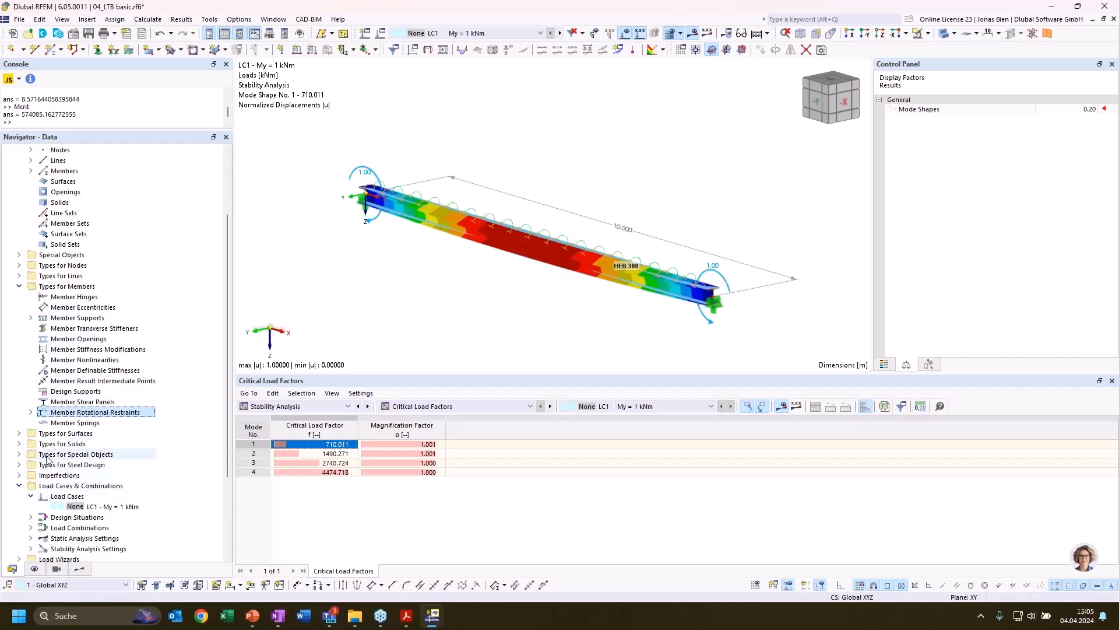
{"action": "left_click", "coordinate": [19, 465]}
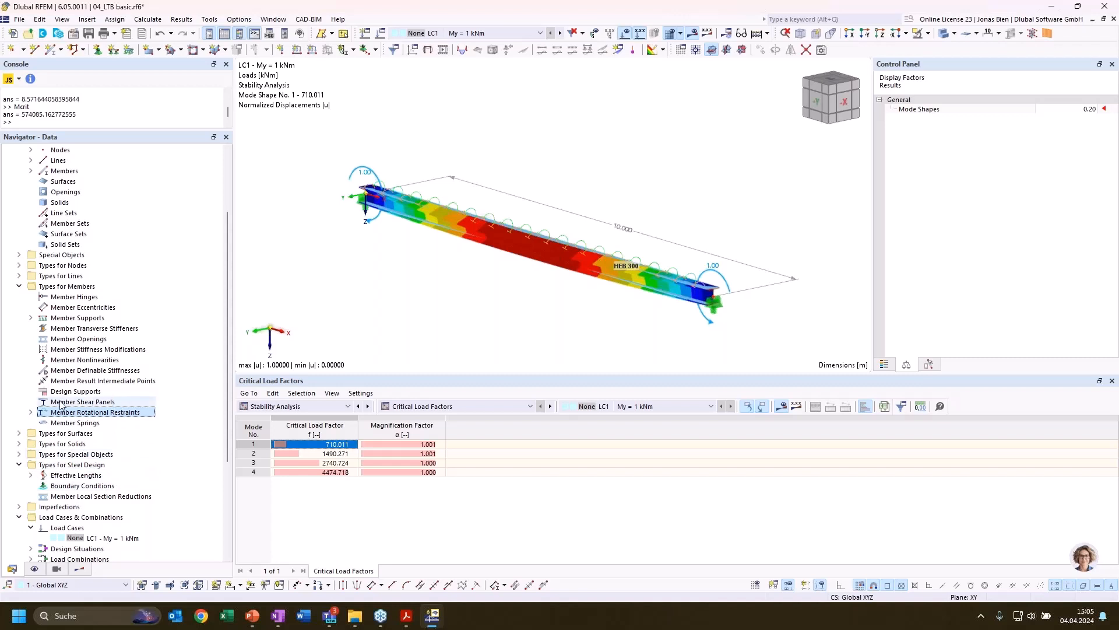
{"action": "left_click", "coordinate": [615, 131]}
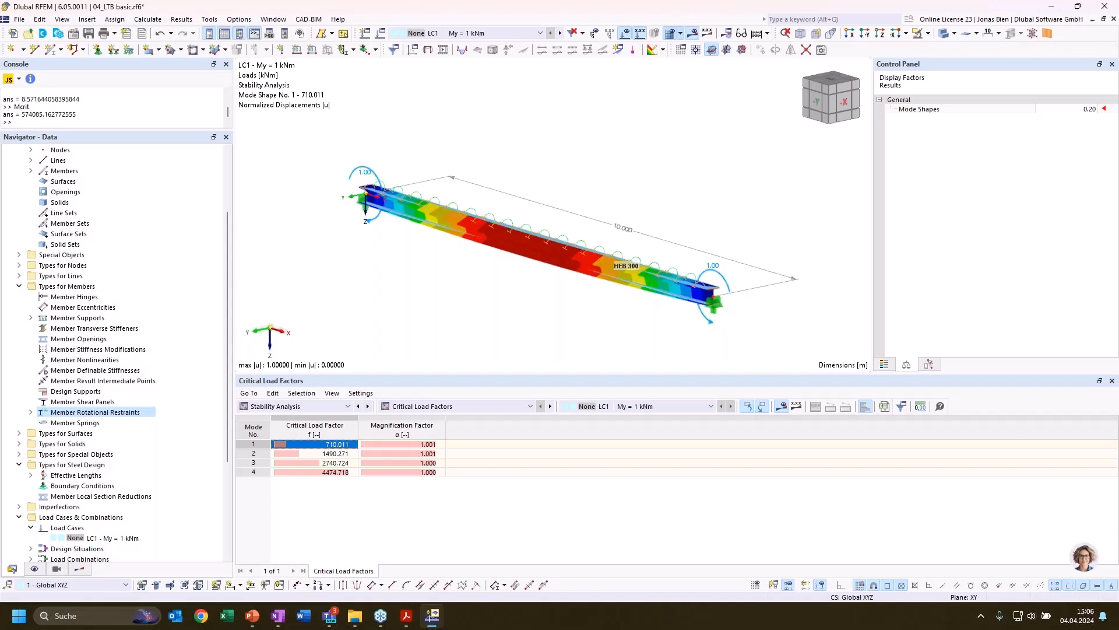
Switch to the PowerPoint presentation and show the slide on the stability modes of beams.
{"action": "key", "text": "alt+Tab"}
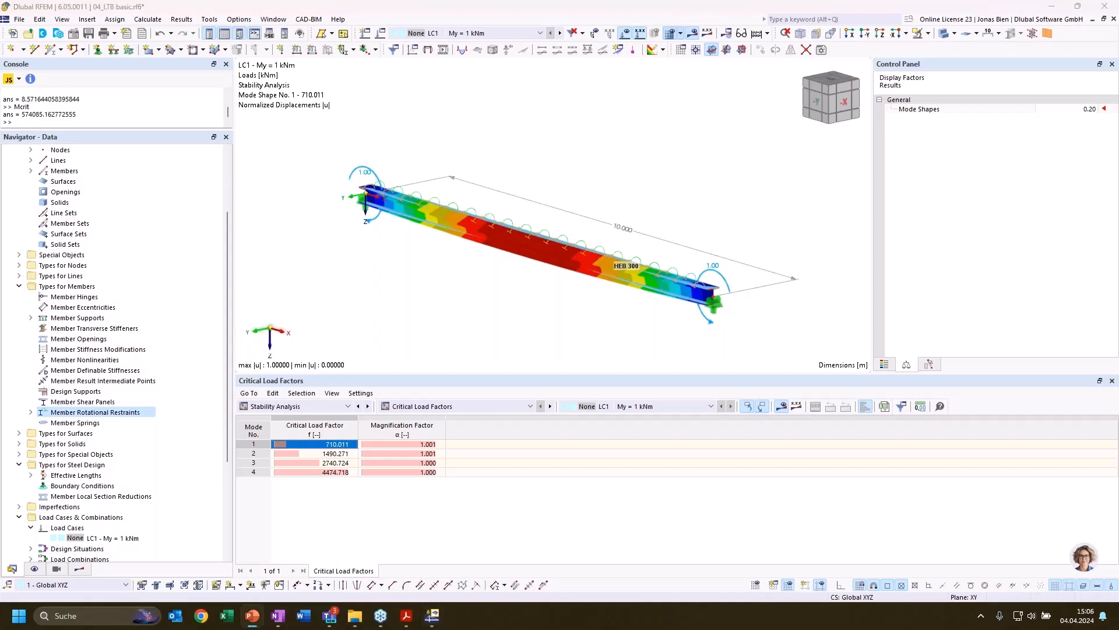
{"action": "key", "text": "alt+Tab"}
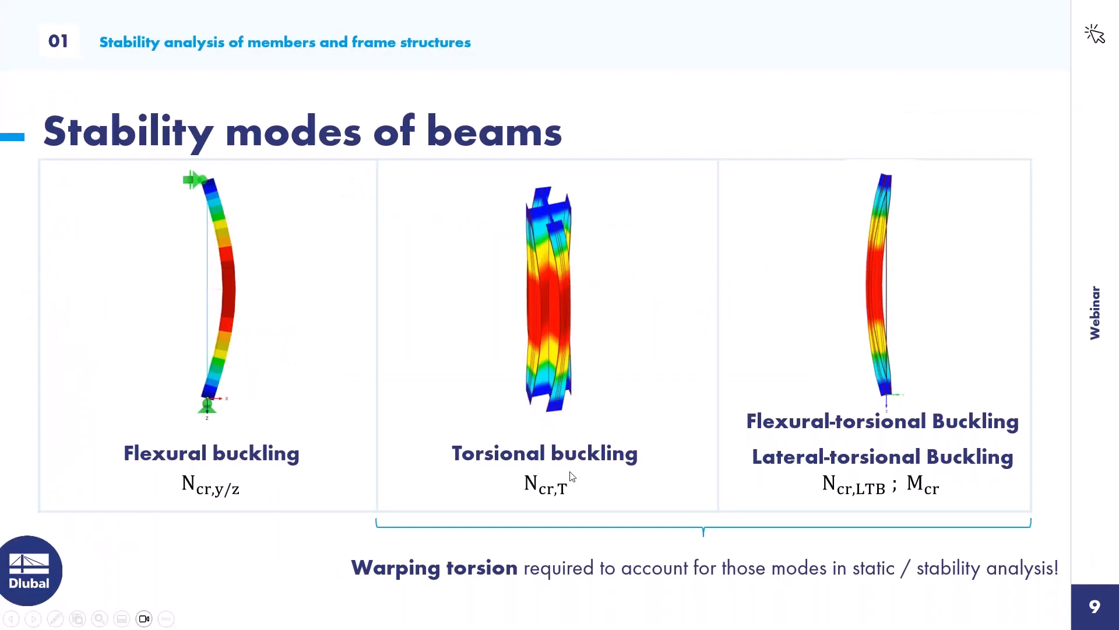
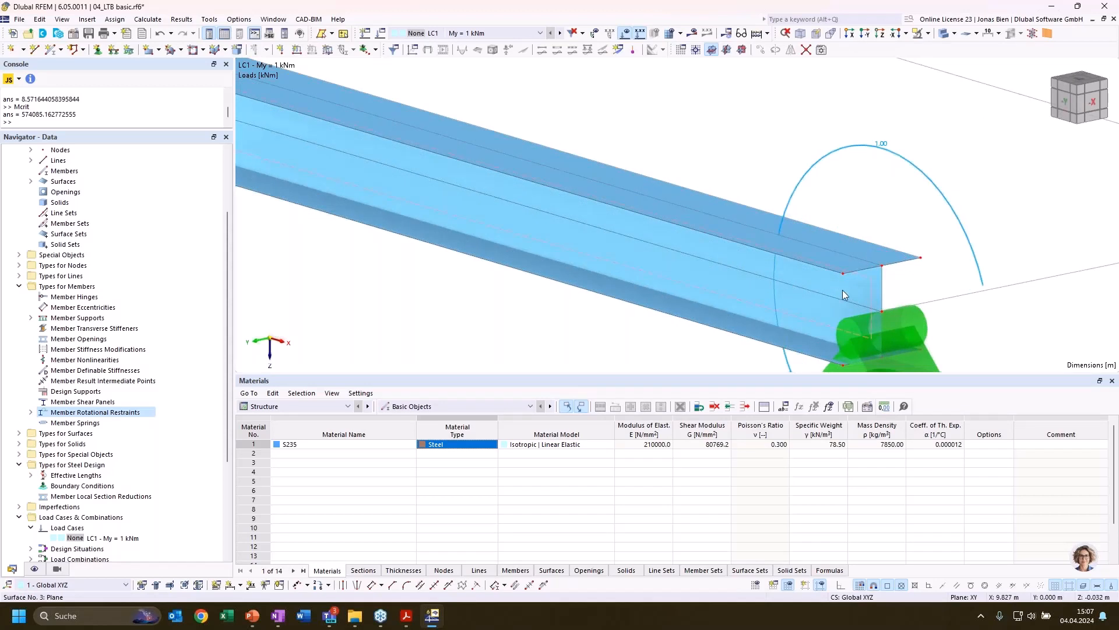
Inspect the properties of the beam's top flange surface without changing them, and bring the whole surface model into view.
{"action": "left_click", "coordinate": [842, 289]}
{"action": "left_click", "coordinate": [870, 256]}
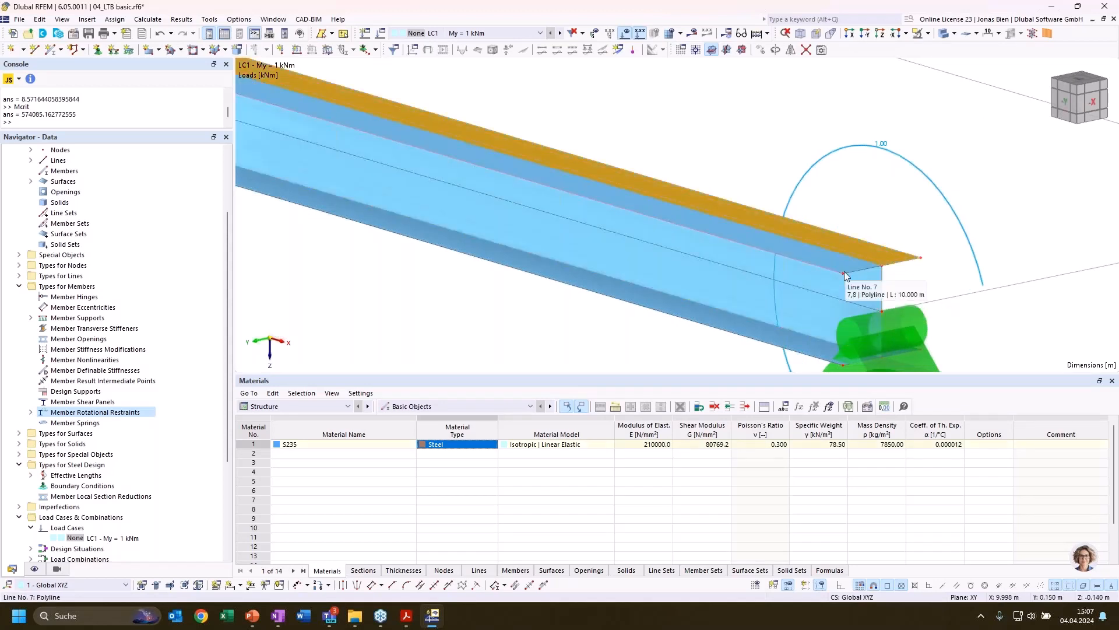
{"action": "double_click", "coordinate": [884, 257]}
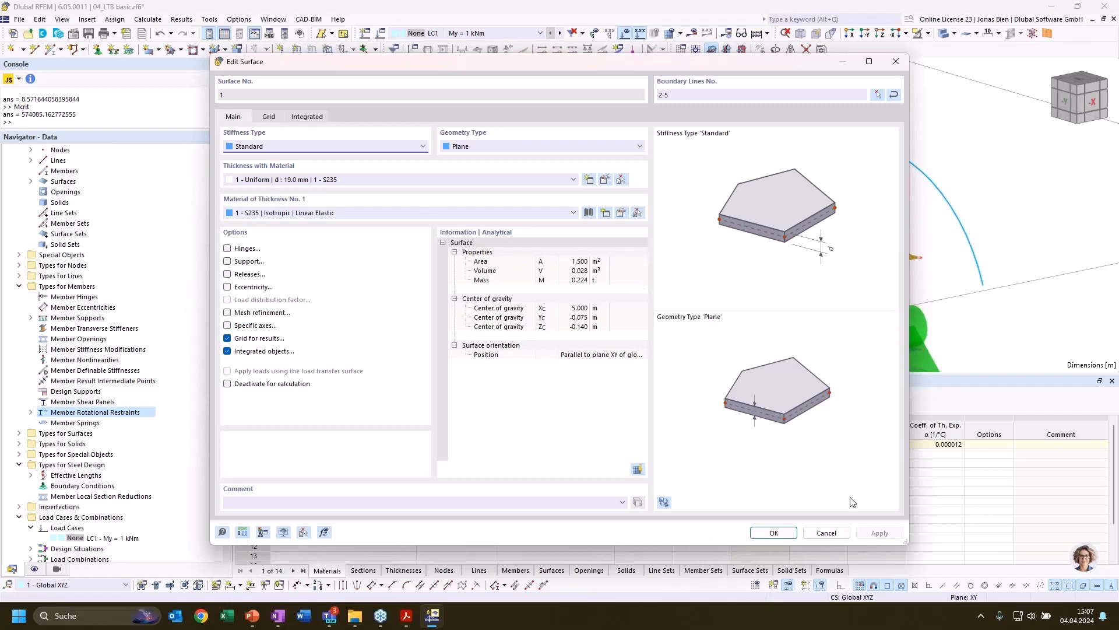
{"action": "left_click", "coordinate": [825, 532]}
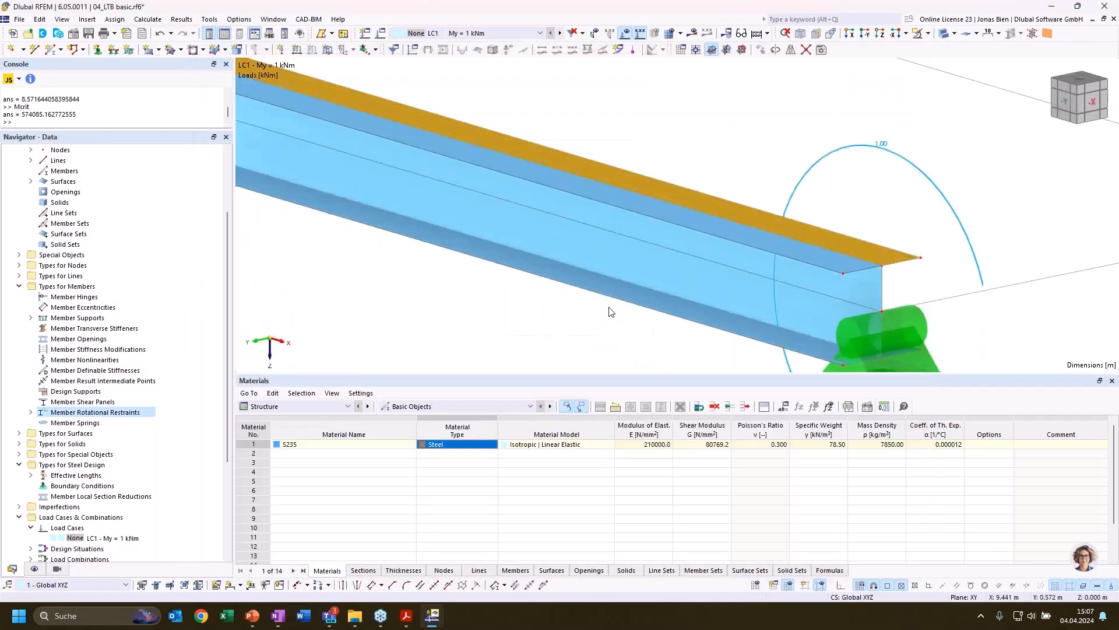
{"action": "middle_click_drag", "start_coordinate": [632, 230], "coordinate": [772, 227]}
{"action": "scroll", "coordinate": [752, 228], "scroll_direction": "down", "scroll_amount": 3}
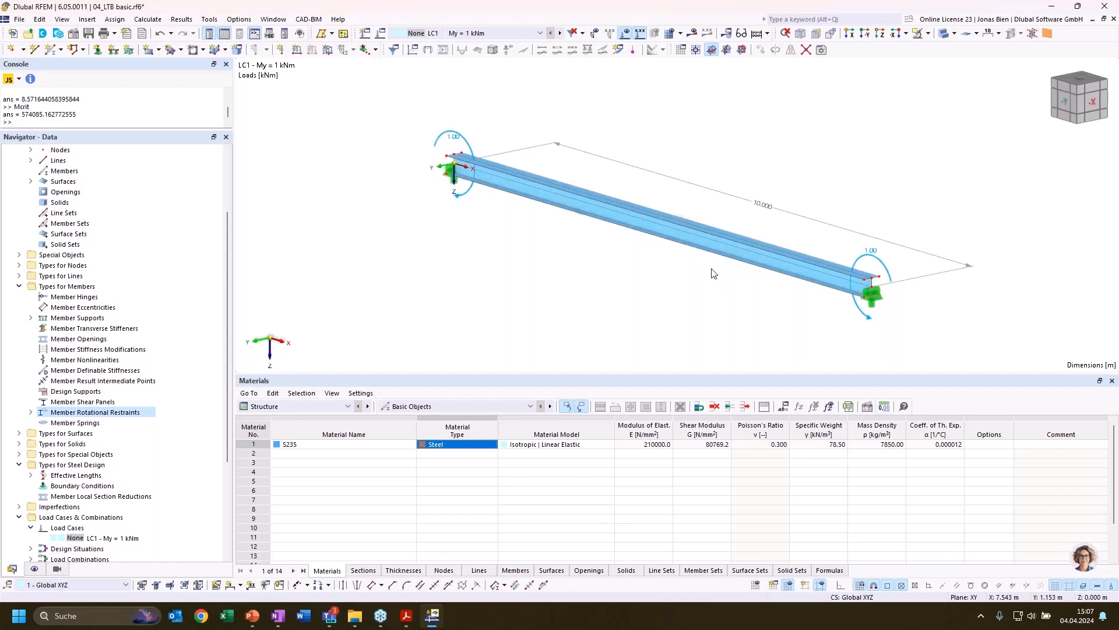
Switch to the model 05_FSM.rf6 and view its columns of different lengths.
{"action": "scroll", "coordinate": [110, 335], "scroll_direction": "up", "scroll_amount": 3}
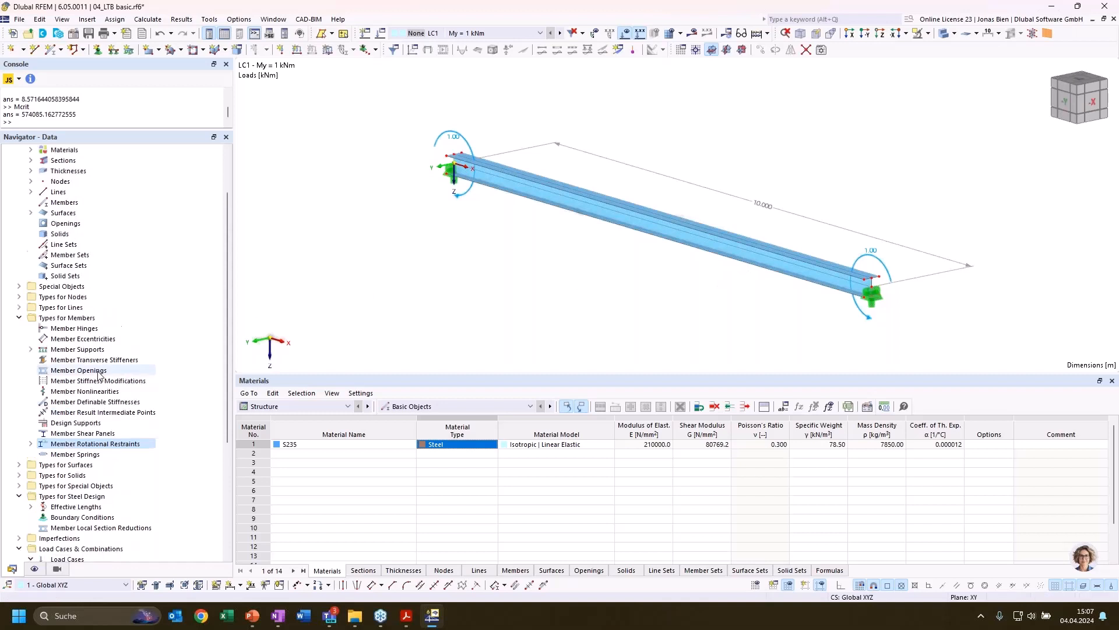
{"action": "left_click", "coordinate": [7, 191]}
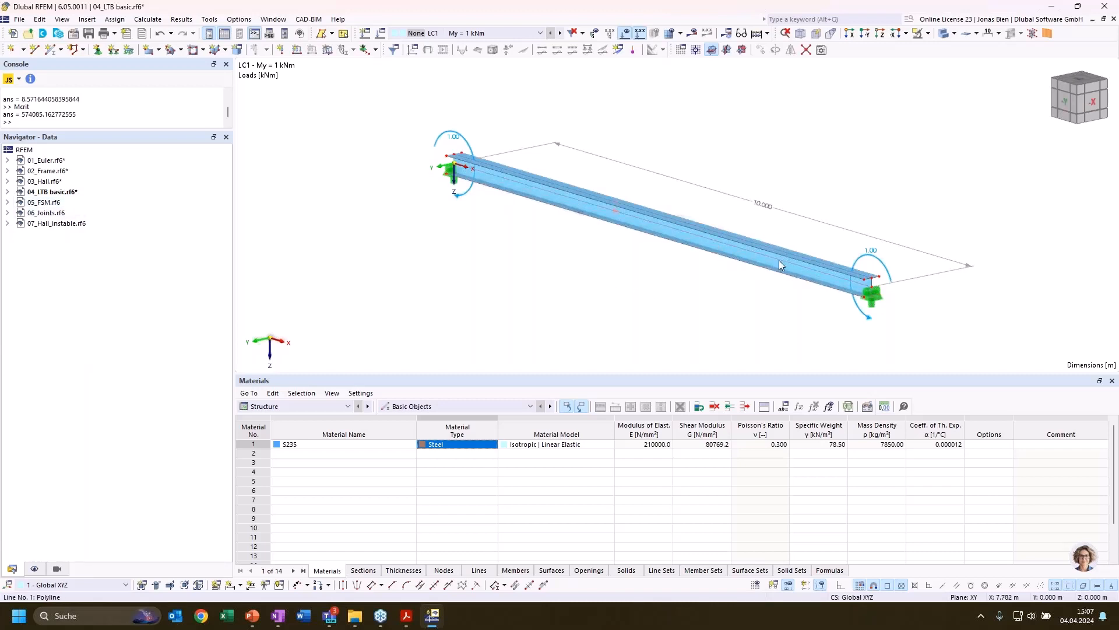
{"action": "scroll", "coordinate": [779, 261], "scroll_direction": "up", "scroll_amount": 1}
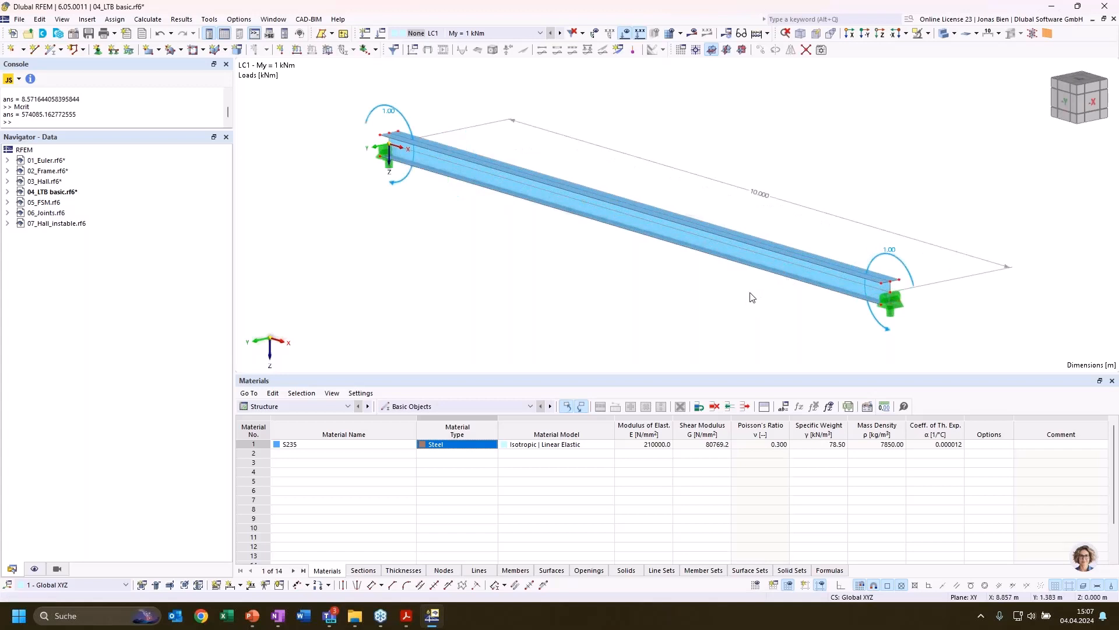
{"action": "double_click", "coordinate": [46, 202]}
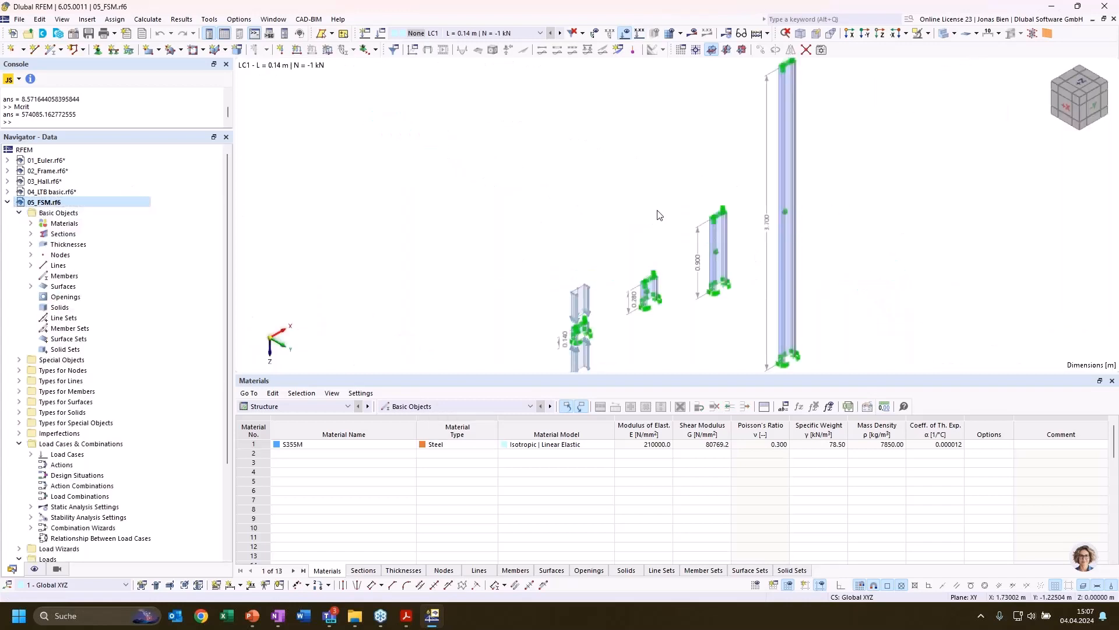
{"action": "middle_click_drag", "start_coordinate": [629, 225], "coordinate": [607, 194]}
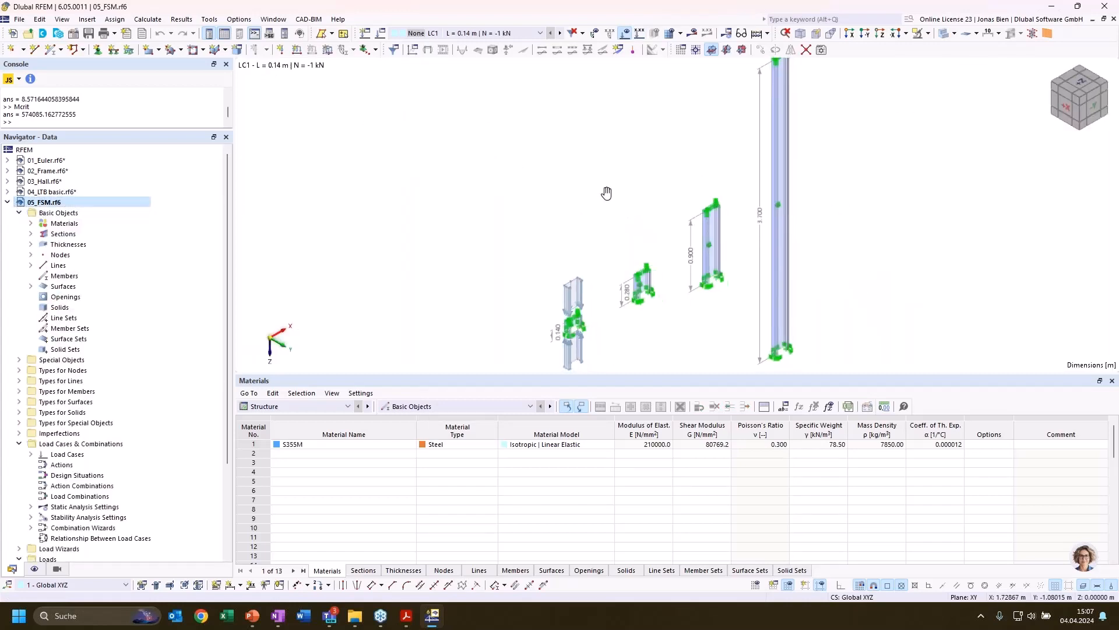
{"action": "scroll", "coordinate": [609, 198], "scroll_direction": "up", "scroll_amount": 1}
{"action": "scroll", "coordinate": [652, 266], "scroll_direction": "up", "scroll_amount": 1}
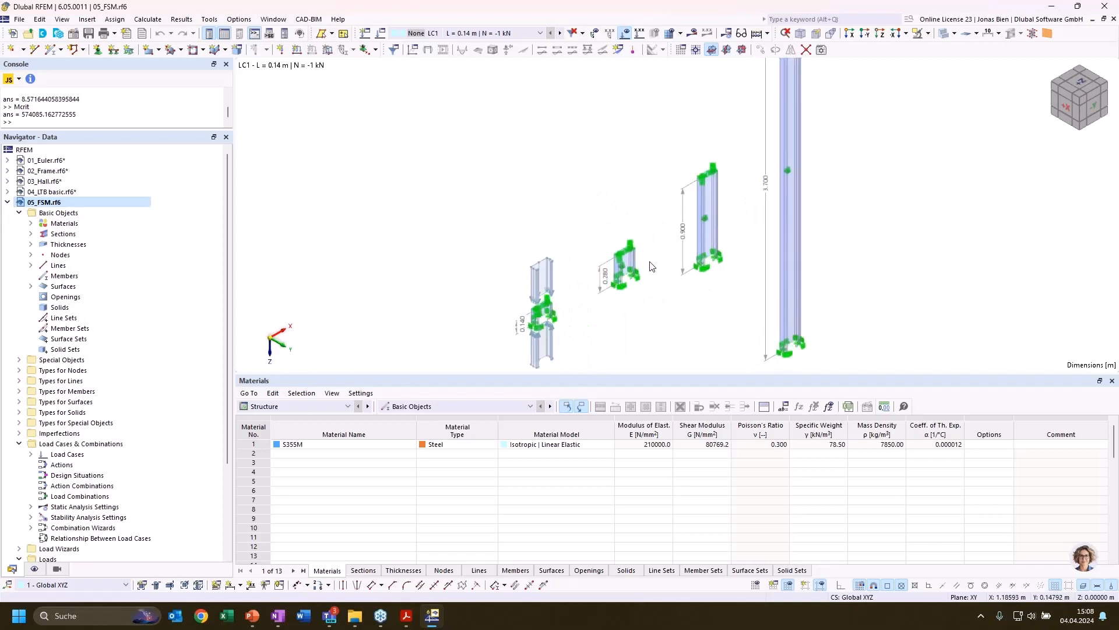
{"action": "scroll", "coordinate": [651, 266], "scroll_direction": "down", "scroll_amount": 1}
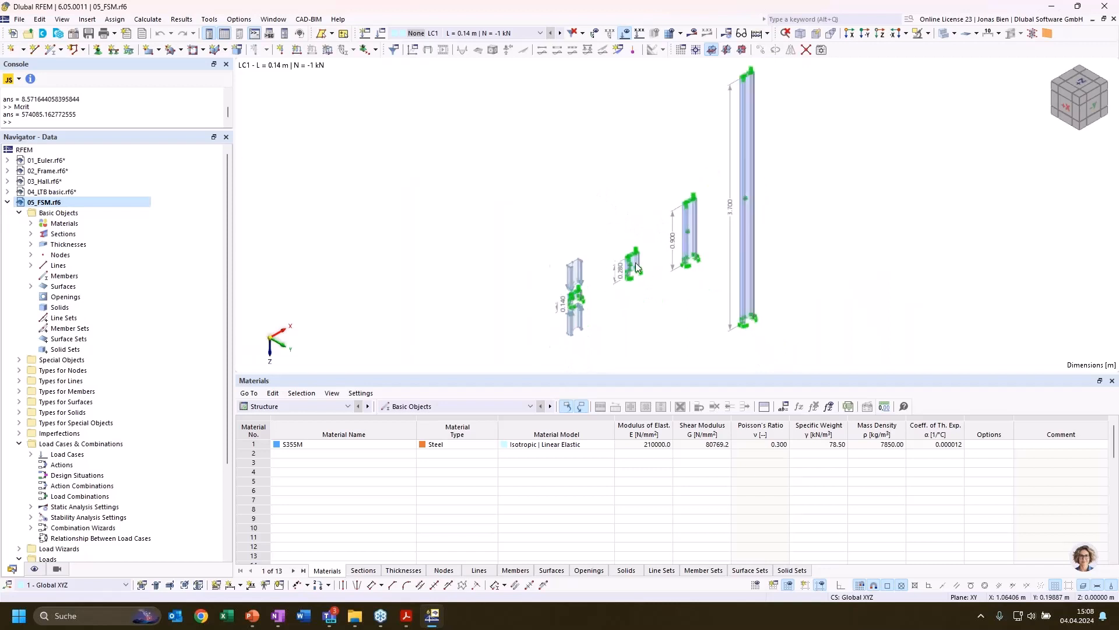
Inspect the properties of the cold-formed section C 200/75/2/10/30/C without changing them.
{"action": "left_click", "coordinate": [30, 233]}
{"action": "left_click", "coordinate": [92, 245]}
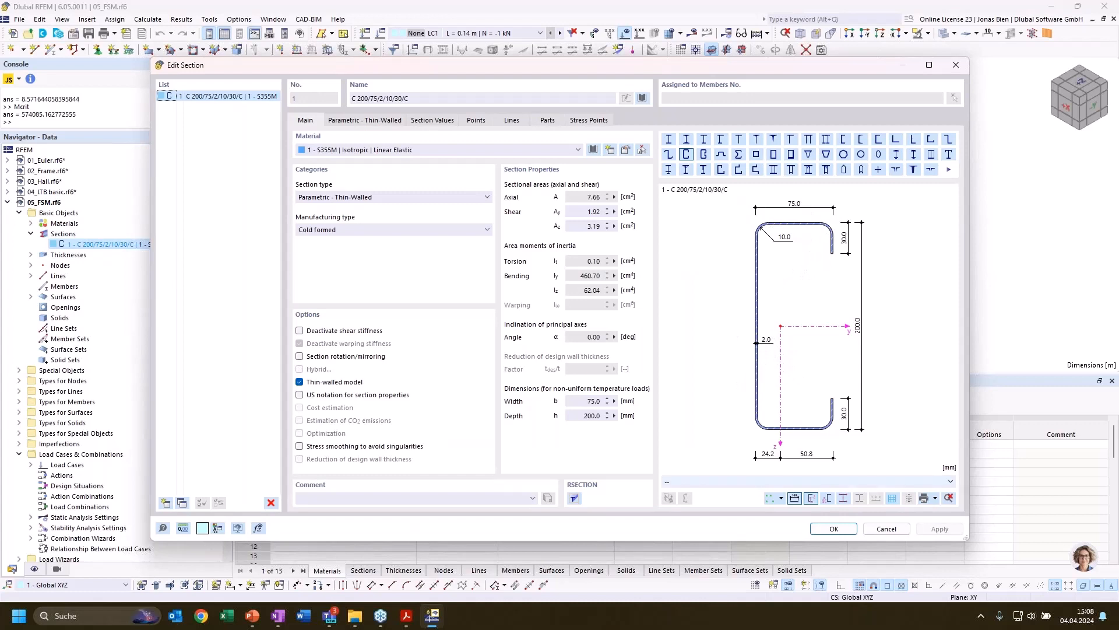
{"action": "left_click", "coordinate": [887, 529]}
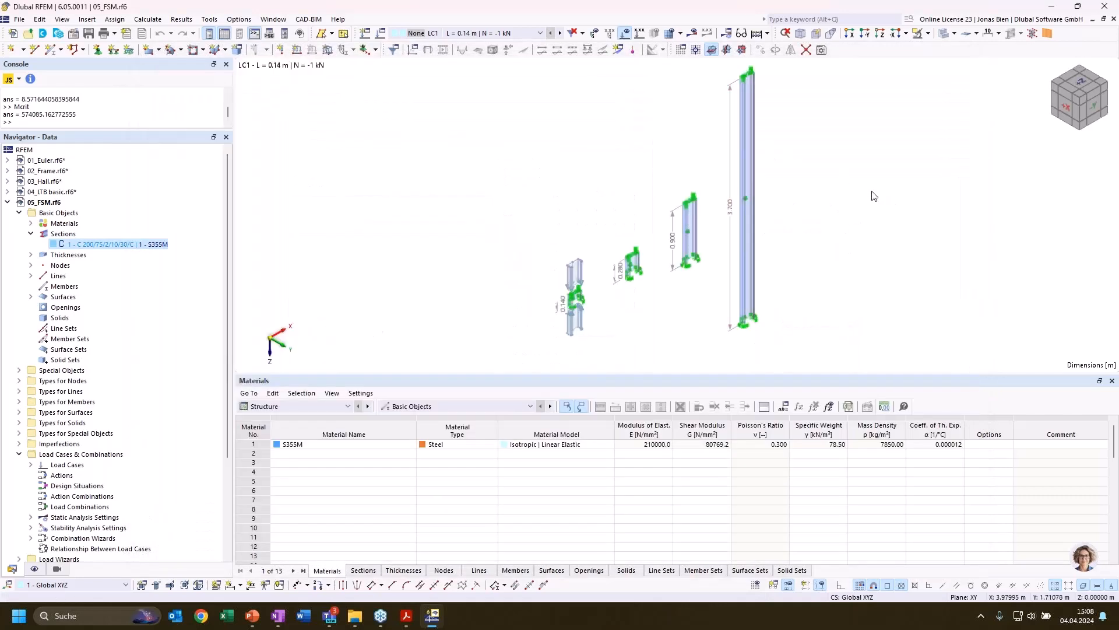
Display the finite element mesh on the column surfaces.
{"action": "middle_click_drag", "start_coordinate": [877, 197], "coordinate": [871, 203]}
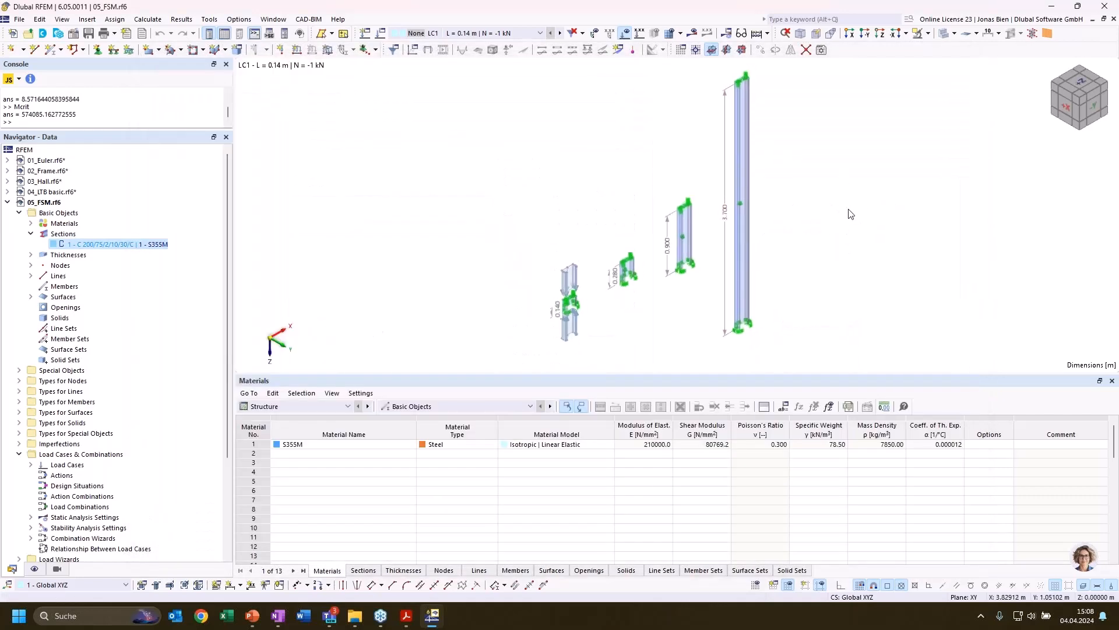
{"action": "left_click", "coordinate": [669, 39]}
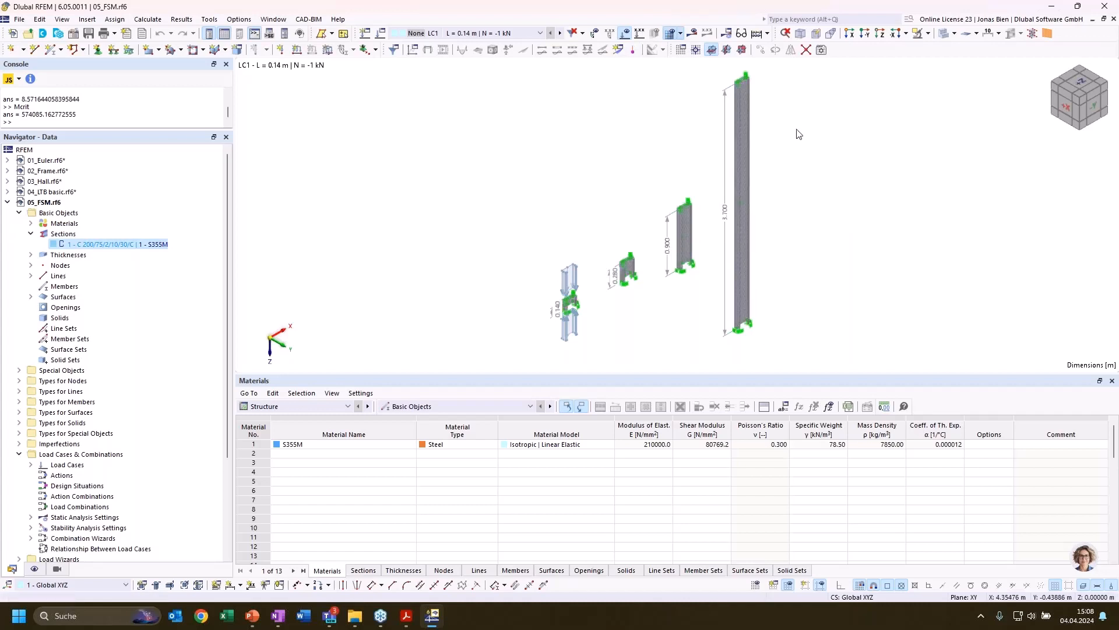
Examine the finite element mesh on the surfaces of the 3.700 m column.
{"action": "scroll", "coordinate": [795, 132], "scroll_direction": "up", "scroll_amount": 6}
{"action": "scroll", "coordinate": [697, 158], "scroll_direction": "up", "scroll_amount": 3}
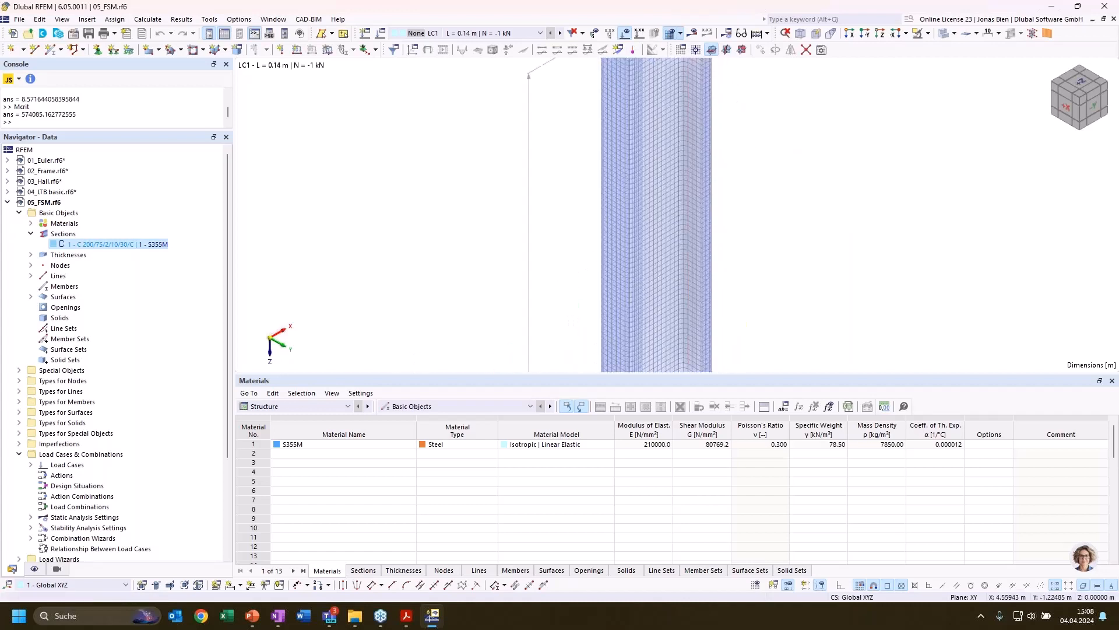
{"action": "scroll", "coordinate": [652, 188], "scroll_direction": "up", "scroll_amount": 2}
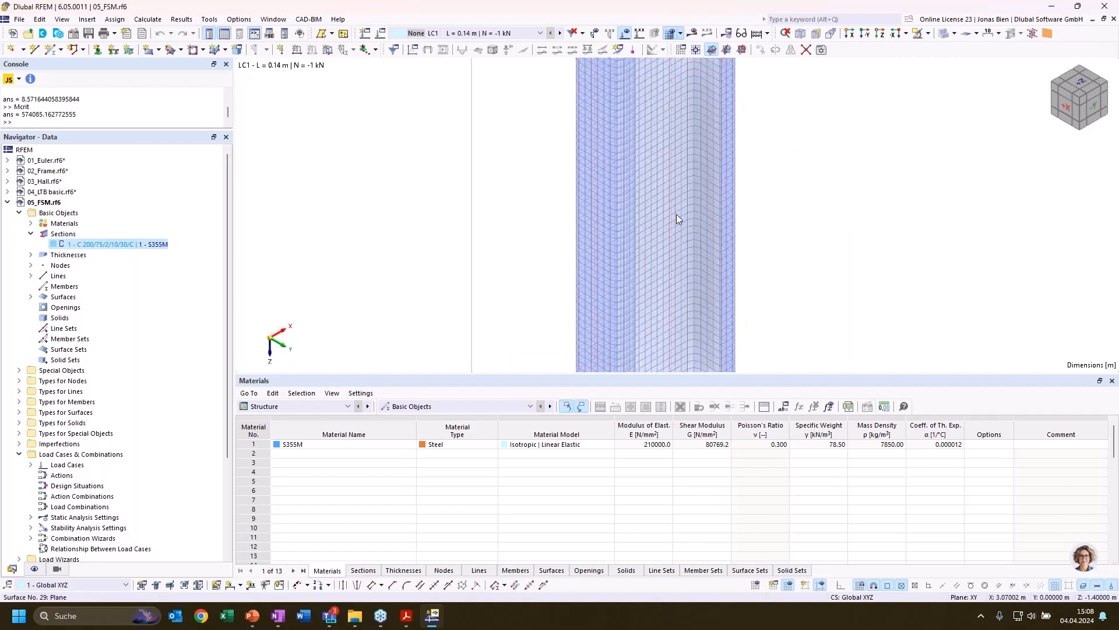
{"action": "scroll", "coordinate": [675, 255], "scroll_direction": "down", "scroll_amount": 1}
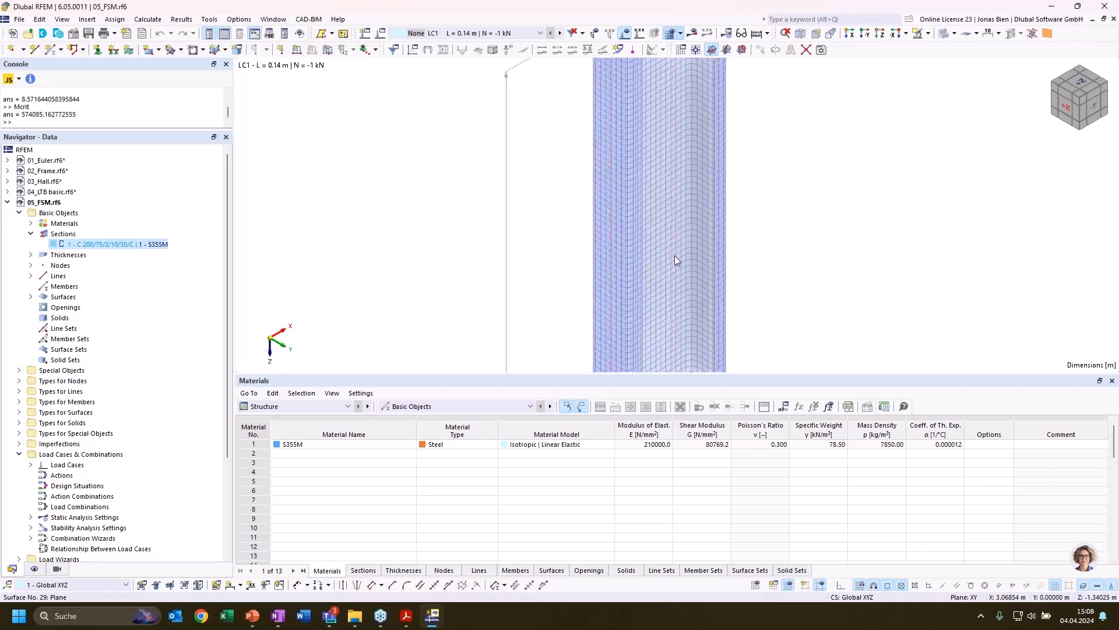
{"action": "scroll", "coordinate": [675, 256], "scroll_direction": "down", "scroll_amount": 7}
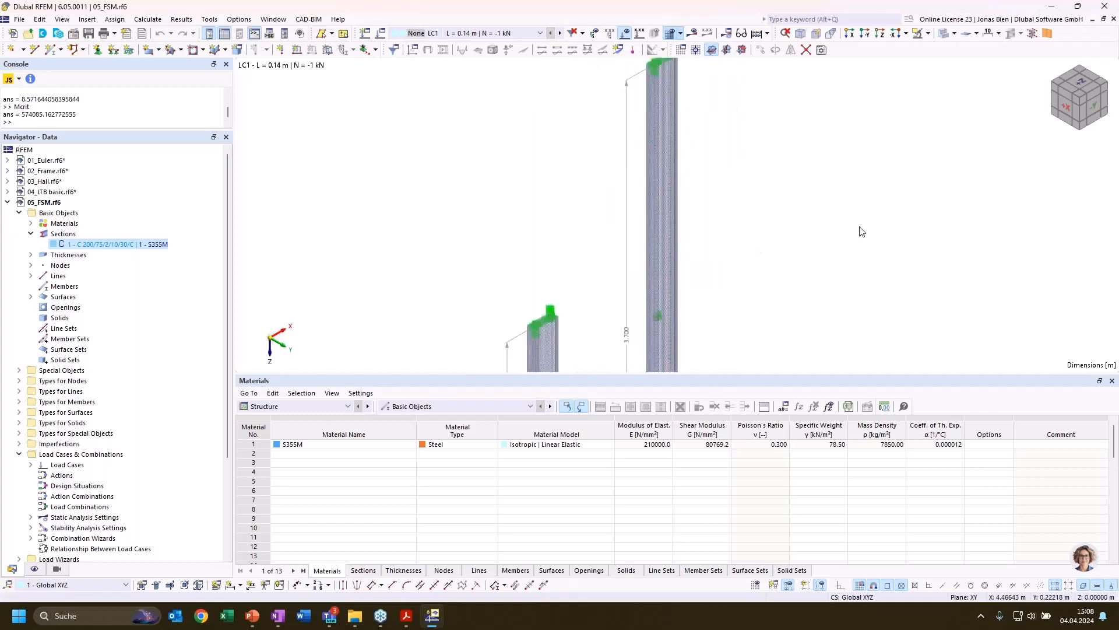
{"action": "scroll", "coordinate": [845, 137], "scroll_direction": "down", "scroll_amount": 6}
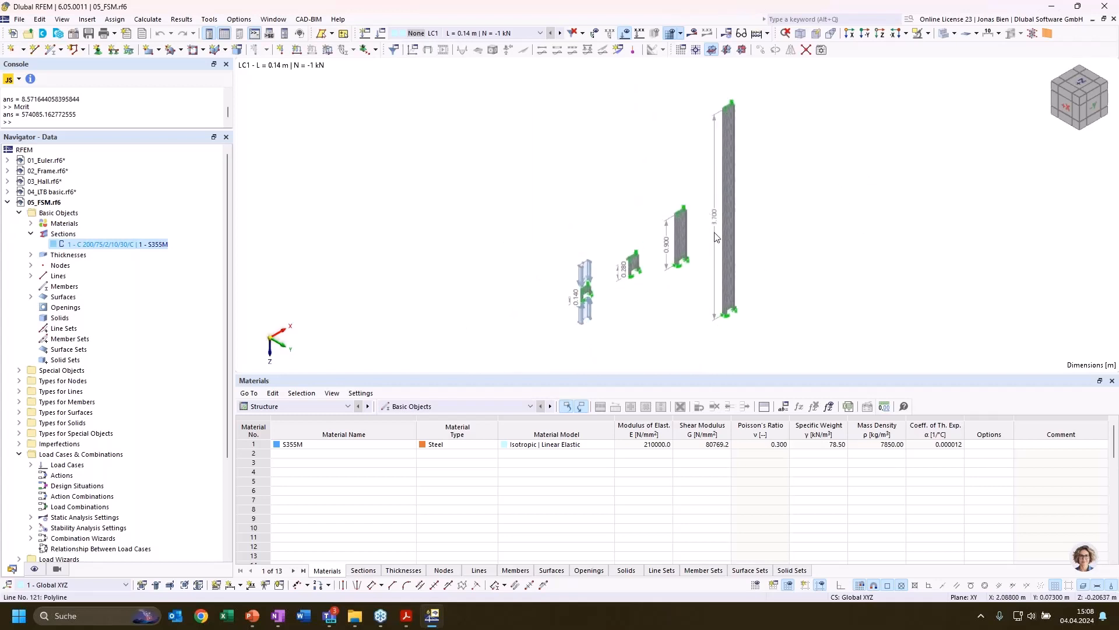
{"action": "scroll", "coordinate": [717, 237], "scroll_direction": "up", "scroll_amount": 8}
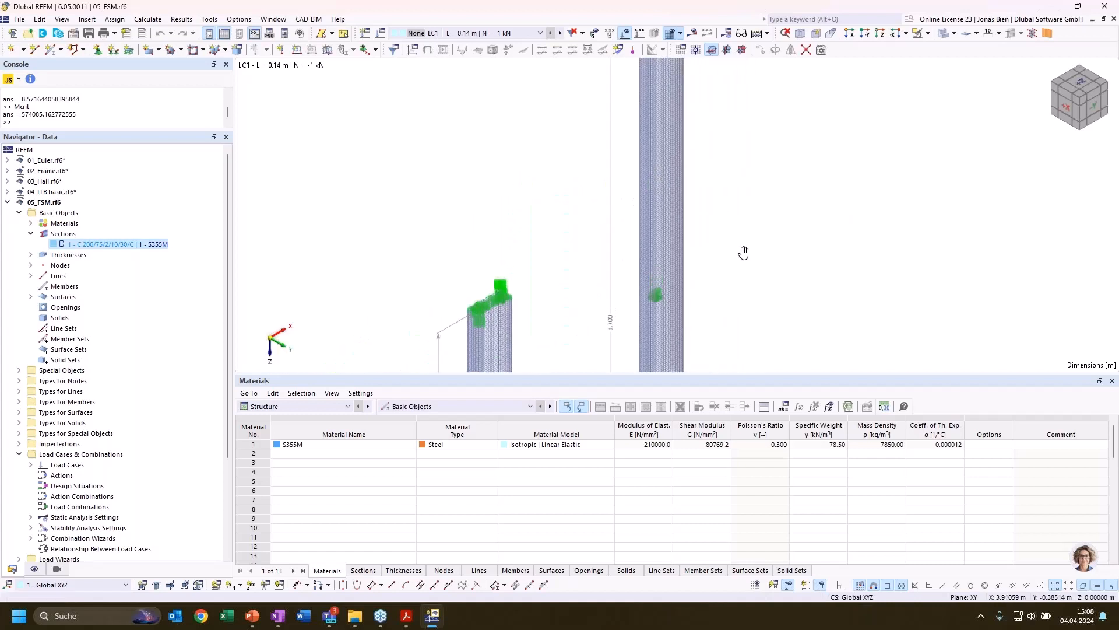
Examine the supports, mesh and end loads of the 0.140 m column and compare them with the 0.280 m and 0.900 m columns.
{"action": "middle_click_drag", "start_coordinate": [743, 253], "coordinate": [770, 126]}
{"action": "scroll", "coordinate": [805, 201], "scroll_direction": "down", "scroll_amount": 3}
{"action": "middle_click_drag", "start_coordinate": [830, 217], "coordinate": [853, 78]}
{"action": "scroll", "coordinate": [700, 148], "scroll_direction": "up", "scroll_amount": 2}
{"action": "scroll", "coordinate": [506, 298], "scroll_direction": "up", "scroll_amount": 6}
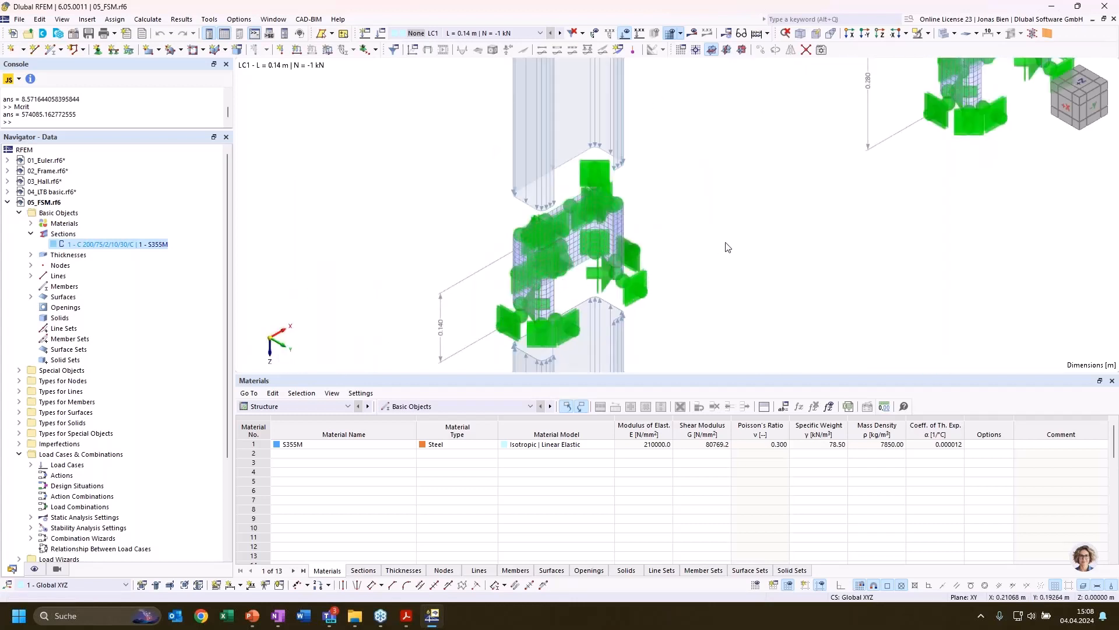
{"action": "scroll", "coordinate": [731, 238], "scroll_direction": "down", "scroll_amount": 1}
{"action": "middle_click_drag", "start_coordinate": [817, 218], "coordinate": [739, 282]}
{"action": "scroll", "coordinate": [738, 282], "scroll_direction": "down", "scroll_amount": 1}
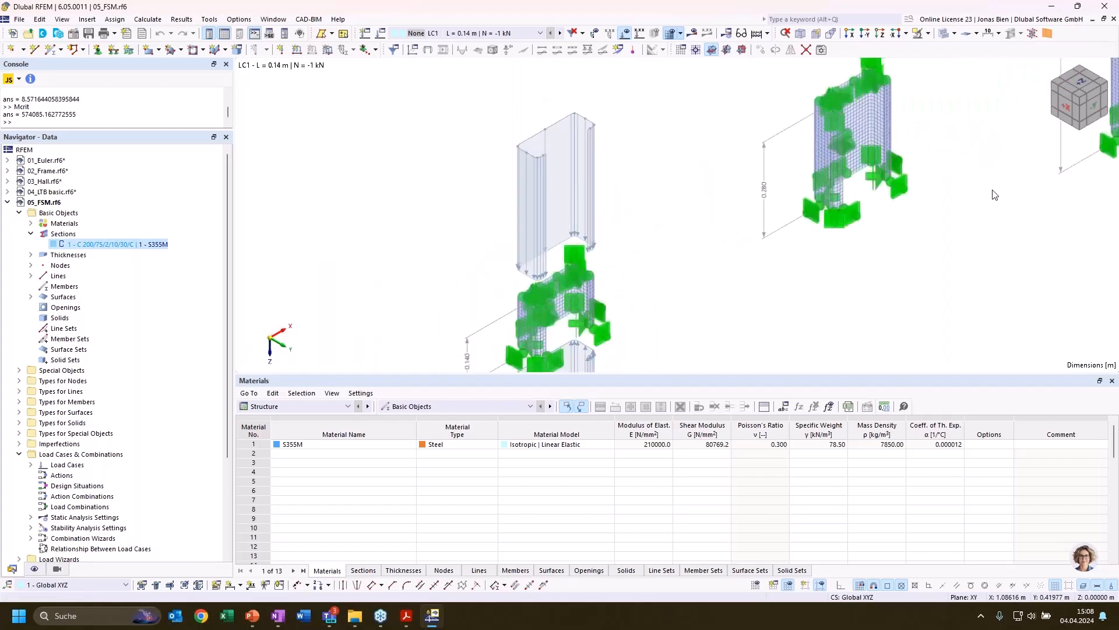
{"action": "scroll", "coordinate": [587, 320], "scroll_direction": "down", "scroll_amount": 1}
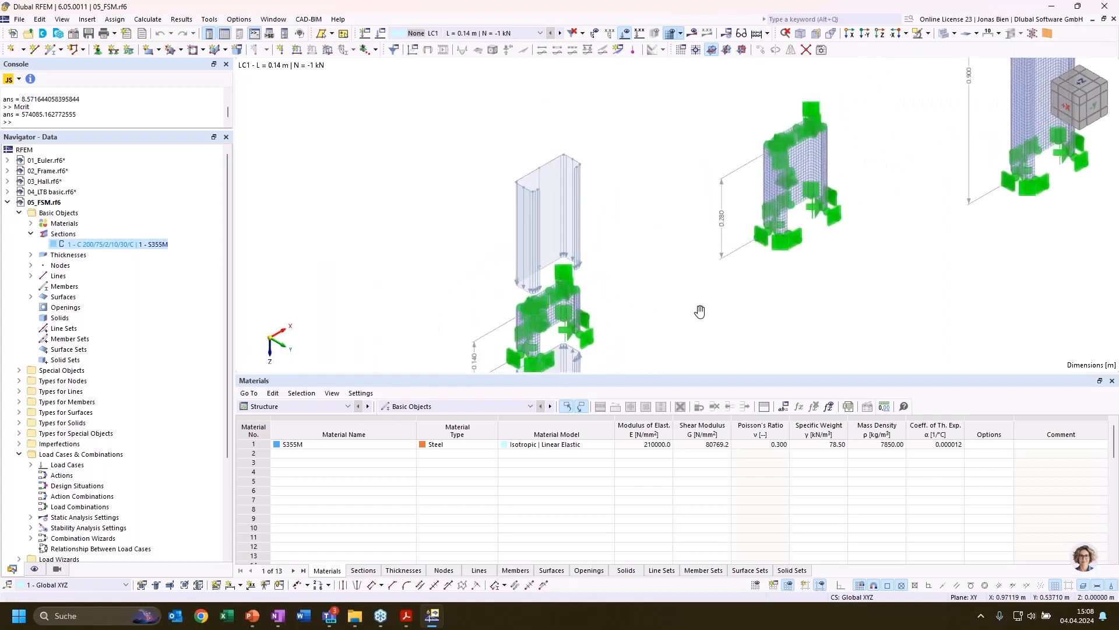
{"action": "middle_click_drag", "start_coordinate": [1050, 216], "coordinate": [689, 274]}
{"action": "scroll", "coordinate": [690, 274], "scroll_direction": "down", "scroll_amount": 2}
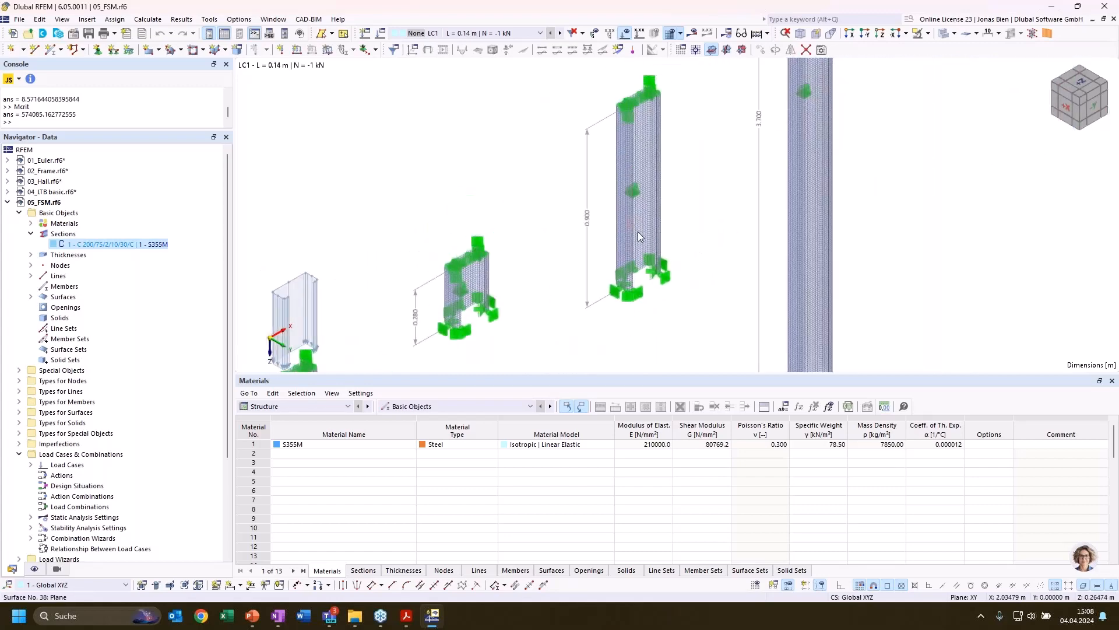
Compare all four columns side by side and inspect the upper end of the 3.700 m column.
{"action": "scroll", "coordinate": [715, 199], "scroll_direction": "down", "scroll_amount": 1}
{"action": "scroll", "coordinate": [947, 190], "scroll_direction": "down", "scroll_amount": 2}
{"action": "middle_click_drag", "start_coordinate": [963, 110], "coordinate": [936, 144]}
{"action": "scroll", "coordinate": [874, 193], "scroll_direction": "down", "scroll_amount": 2}
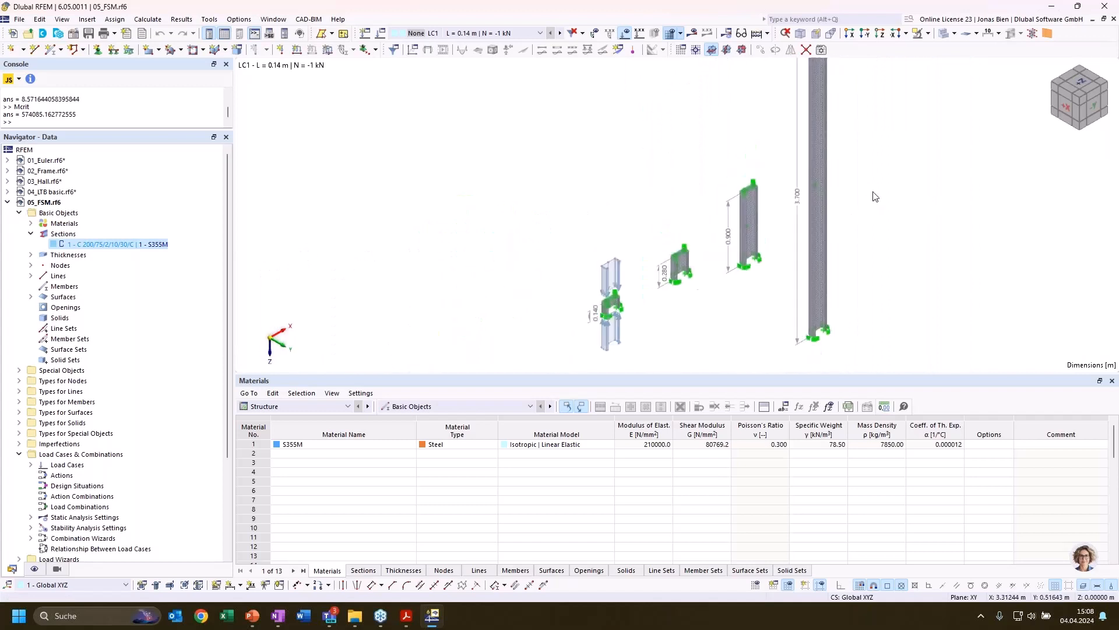
{"action": "middle_click_drag", "start_coordinate": [921, 188], "coordinate": [799, 223]}
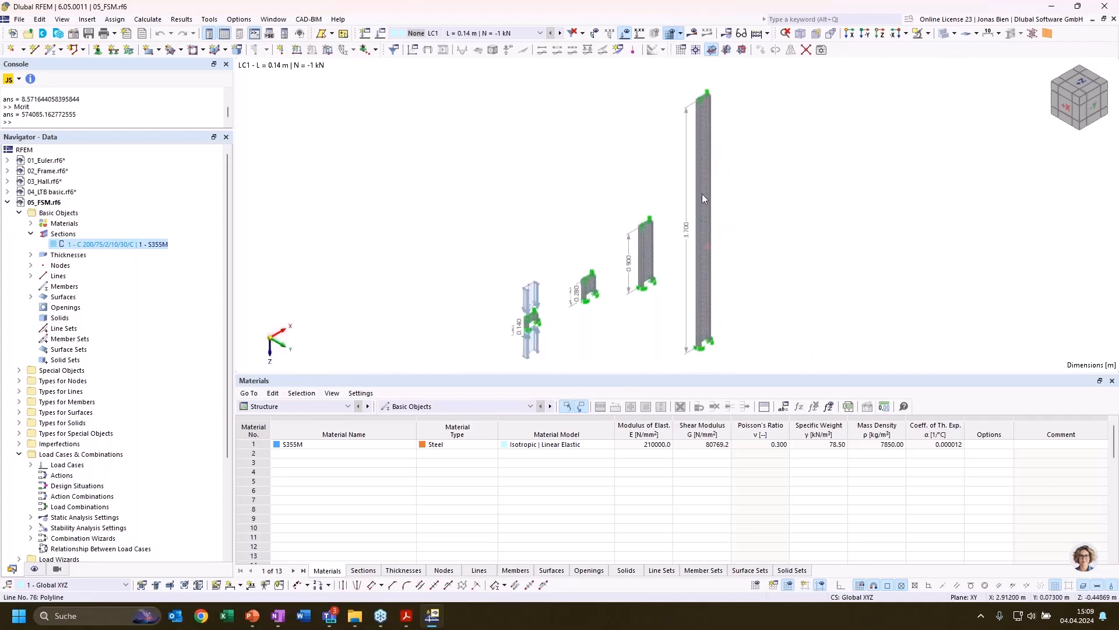
{"action": "scroll", "coordinate": [705, 335], "scroll_direction": "up", "scroll_amount": 4}
{"action": "scroll", "coordinate": [753, 309], "scroll_direction": "down", "scroll_amount": 3}
{"action": "middle_click_drag", "start_coordinate": [792, 224], "coordinate": [734, 216]}
{"action": "scroll", "coordinate": [767, 266], "scroll_direction": "down", "scroll_amount": 2}
{"action": "scroll", "coordinate": [766, 266], "scroll_direction": "up", "scroll_amount": 1}
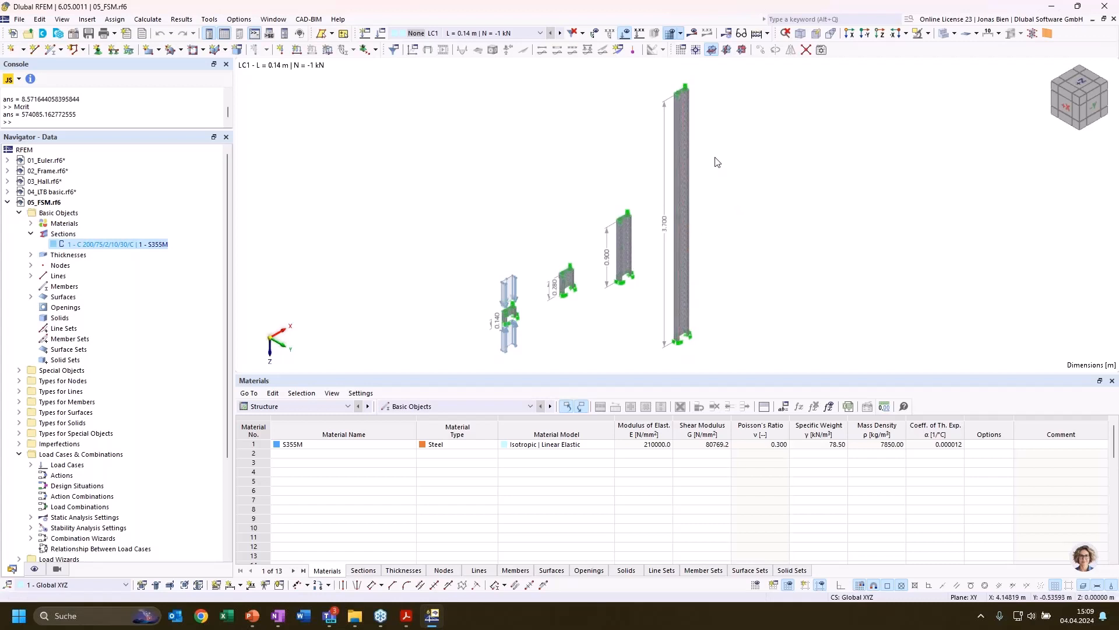
{"action": "scroll", "coordinate": [714, 99], "scroll_direction": "up", "scroll_amount": 2}
{"action": "scroll", "coordinate": [704, 86], "scroll_direction": "up", "scroll_amount": 2}
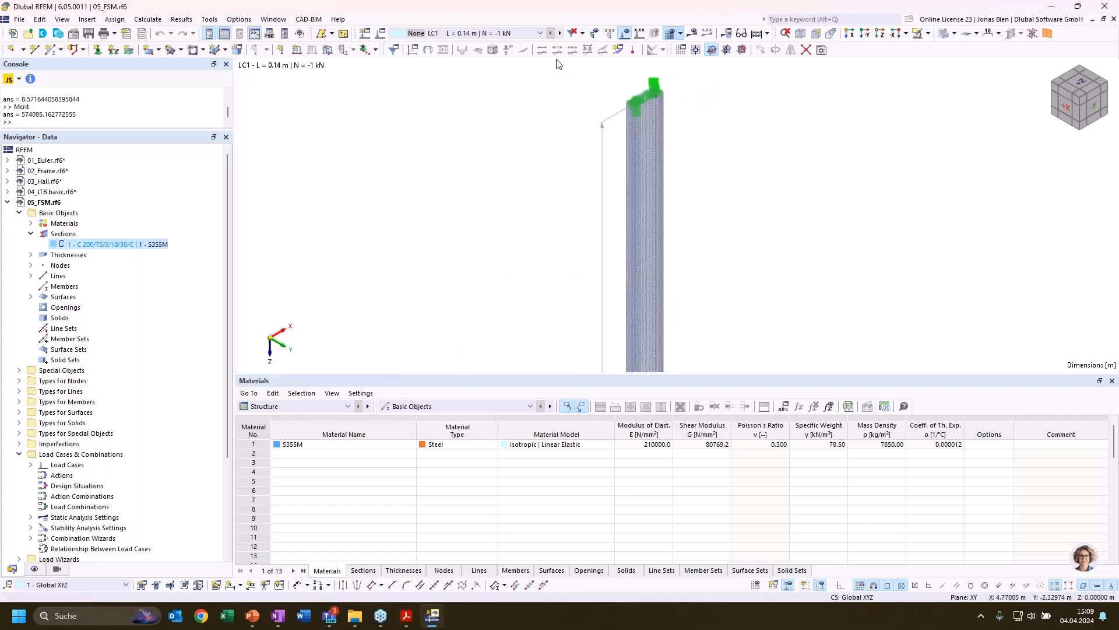
Activate load case LC4 (L = 3.70 m | N = -1 kN) and view its loads on the tallest column.
{"action": "scroll", "coordinate": [530, 120], "scroll_direction": "down", "scroll_amount": 2}
{"action": "middle_click_drag", "start_coordinate": [514, 207], "coordinate": [525, 137]}
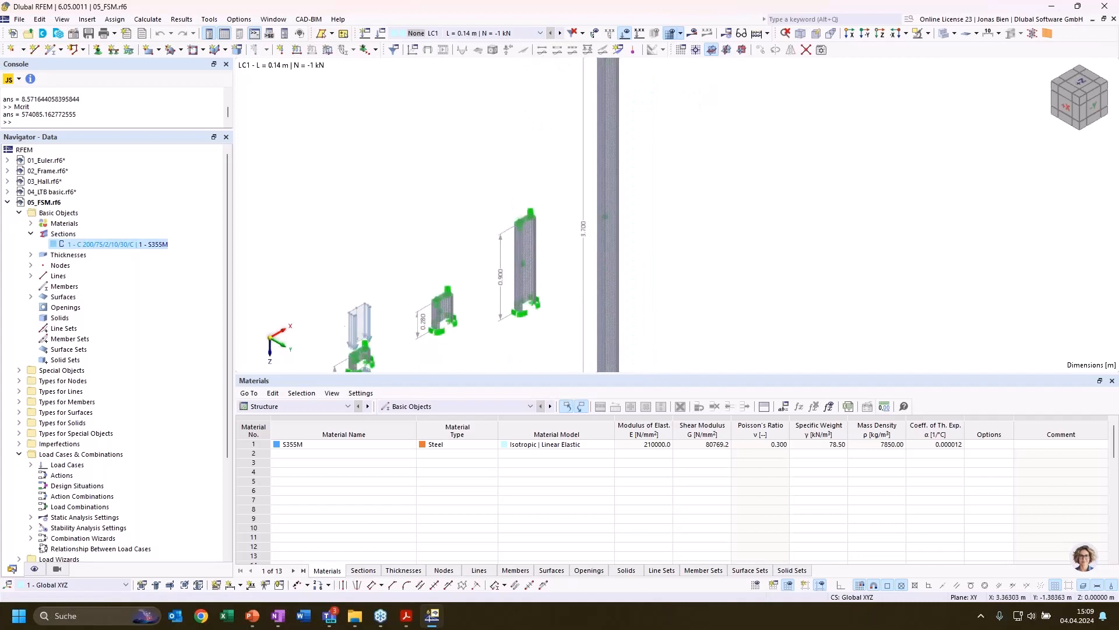
{"action": "left_click", "coordinate": [484, 34]}
{"action": "left_click", "coordinate": [482, 72]}
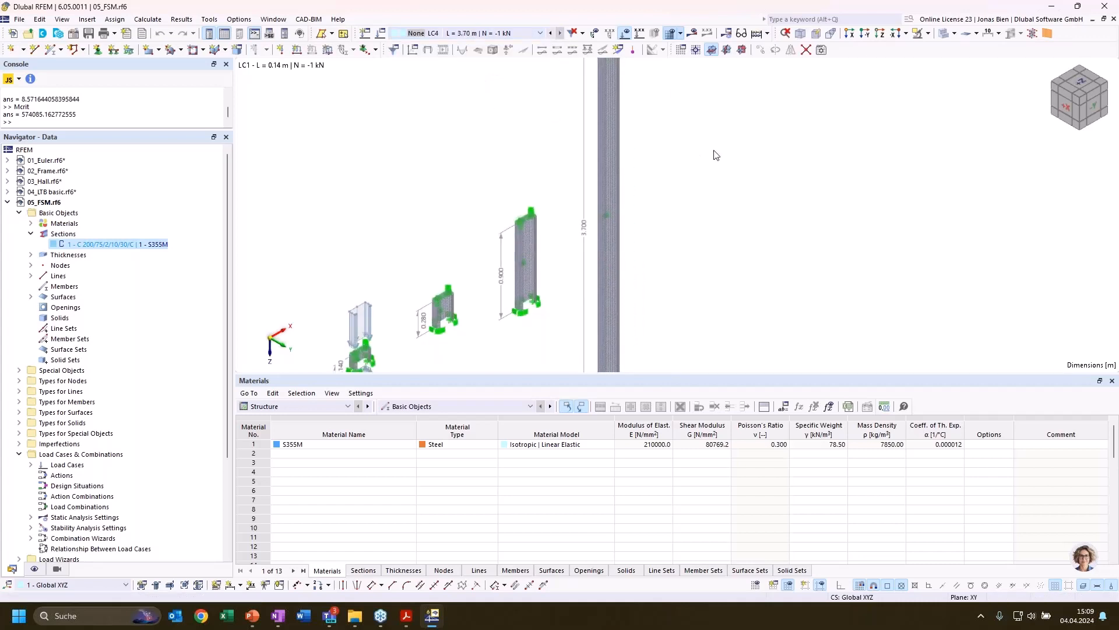
{"action": "scroll", "coordinate": [646, 287], "scroll_direction": "down", "scroll_amount": 3}
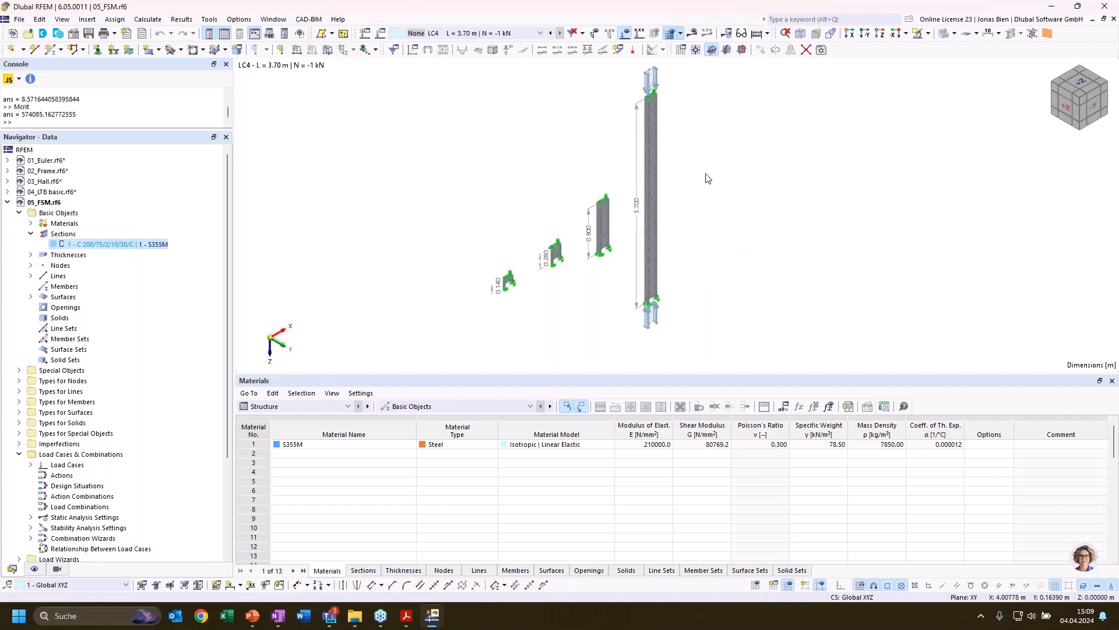
{"action": "middle_click_drag", "start_coordinate": [696, 164], "coordinate": [705, 163]}
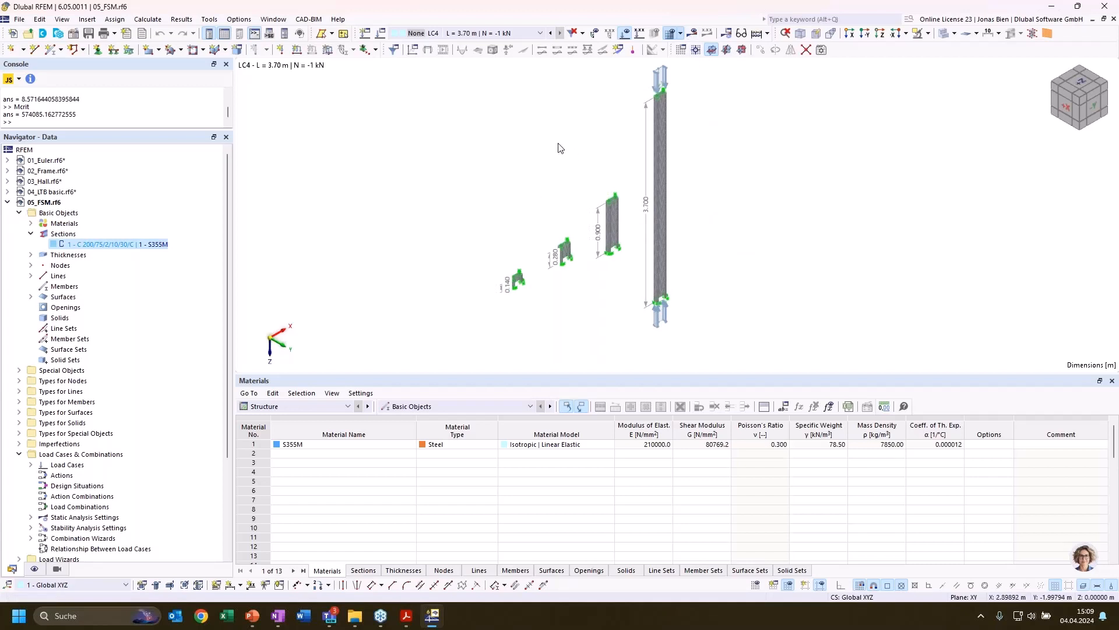
{"action": "middle_click_drag", "start_coordinate": [558, 142], "coordinate": [553, 155]}
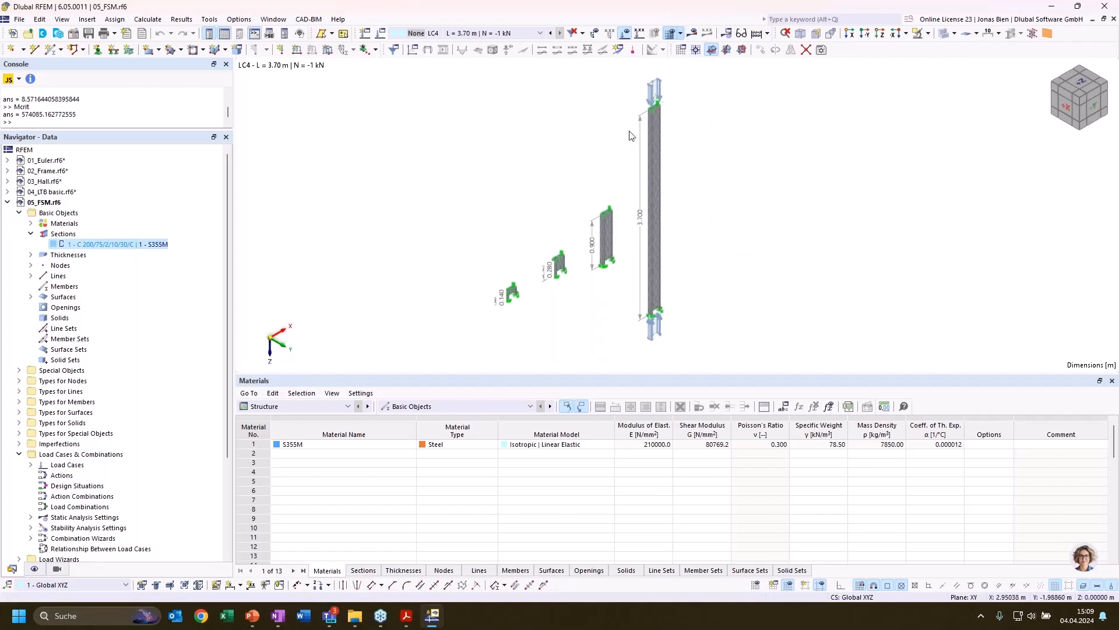
Show the critical load factors from the stability analysis for load case LC4 and select mode 1.
{"action": "left_click", "coordinate": [309, 407]}
{"action": "left_click", "coordinate": [586, 307]}
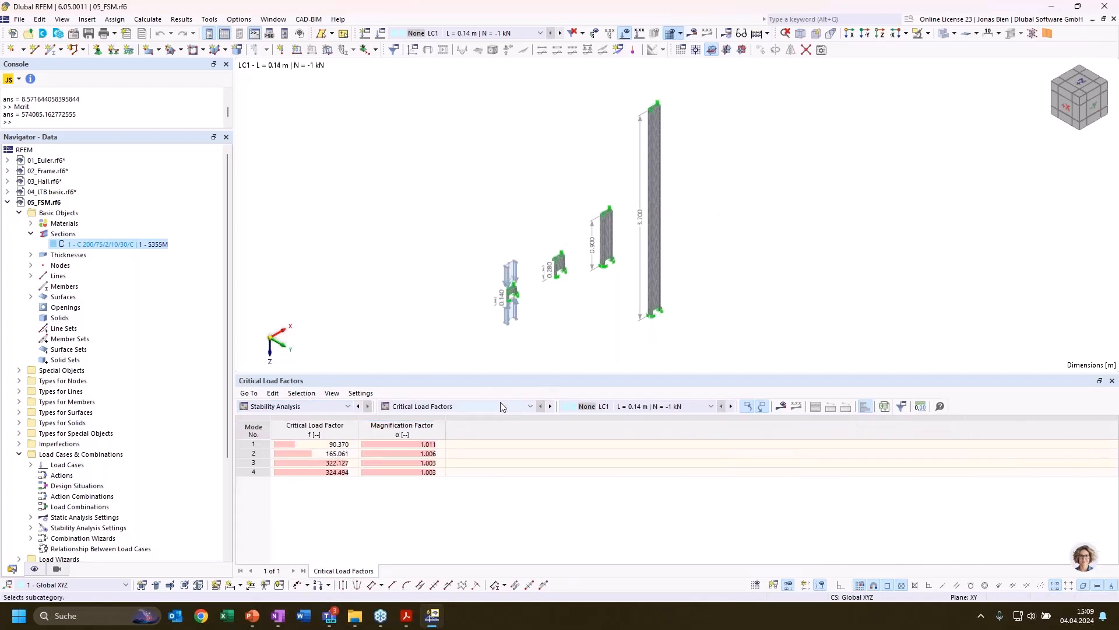
{"action": "left_click", "coordinate": [618, 408]}
{"action": "left_click", "coordinate": [574, 449]}
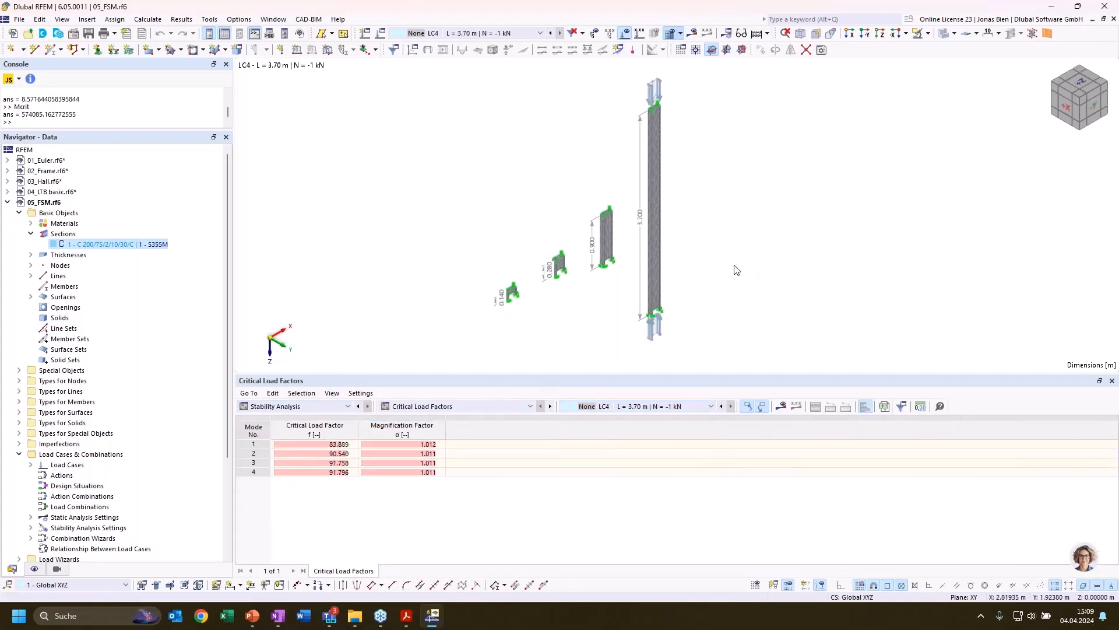
{"action": "left_click", "coordinate": [330, 445]}
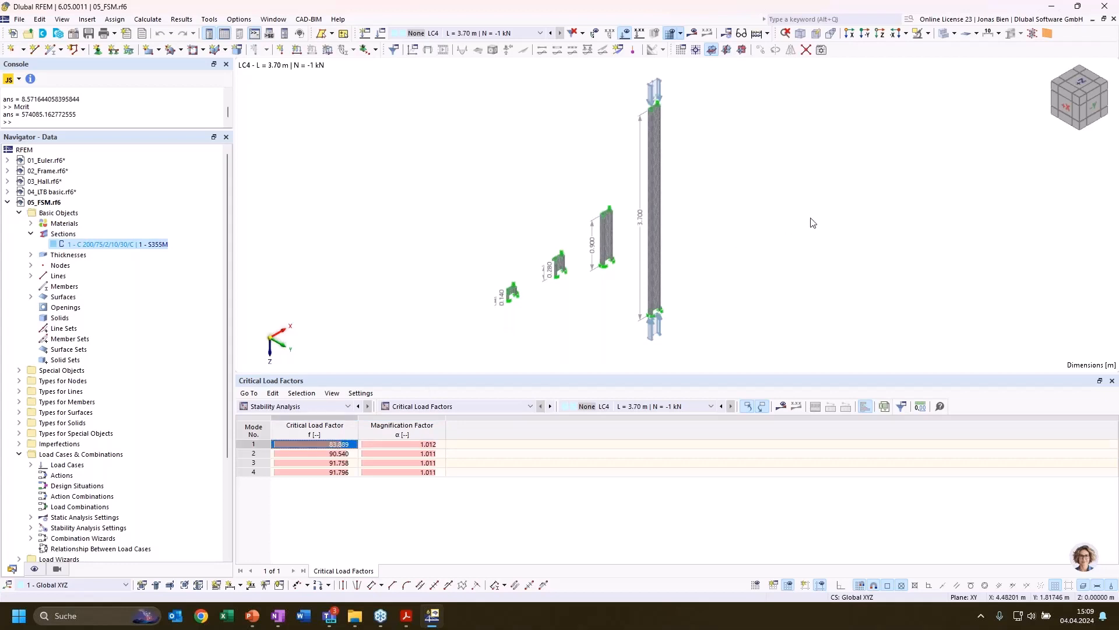
Display the stability results and examine mode shape 1 of the 3.700 m column from above and obliquely.
{"action": "left_click", "coordinate": [692, 33]}
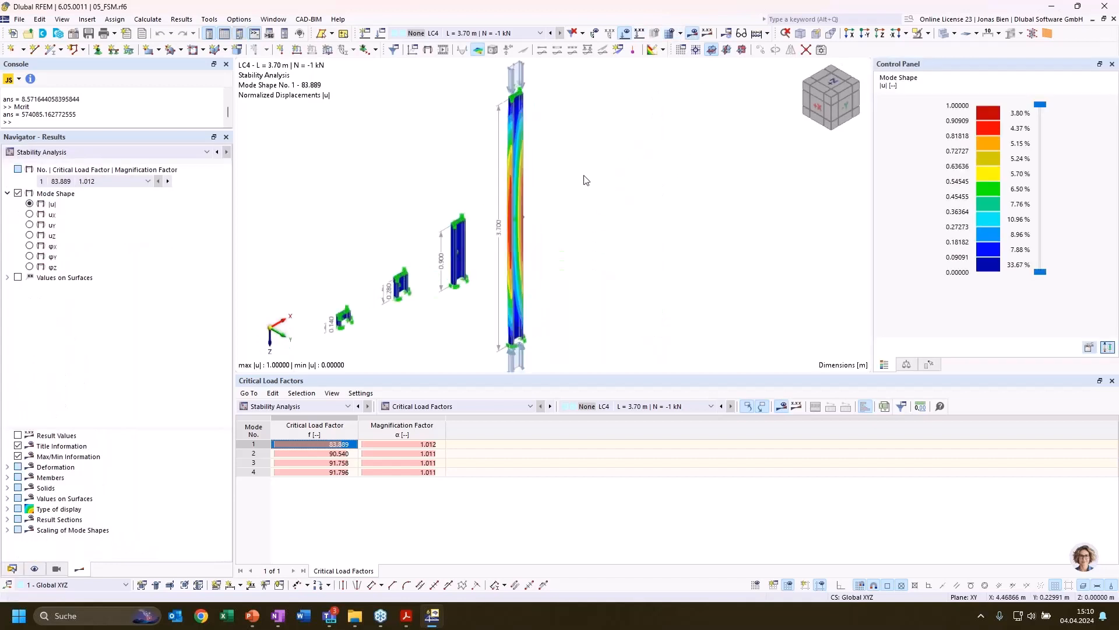
{"action": "scroll", "coordinate": [542, 153], "scroll_direction": "up", "scroll_amount": 1}
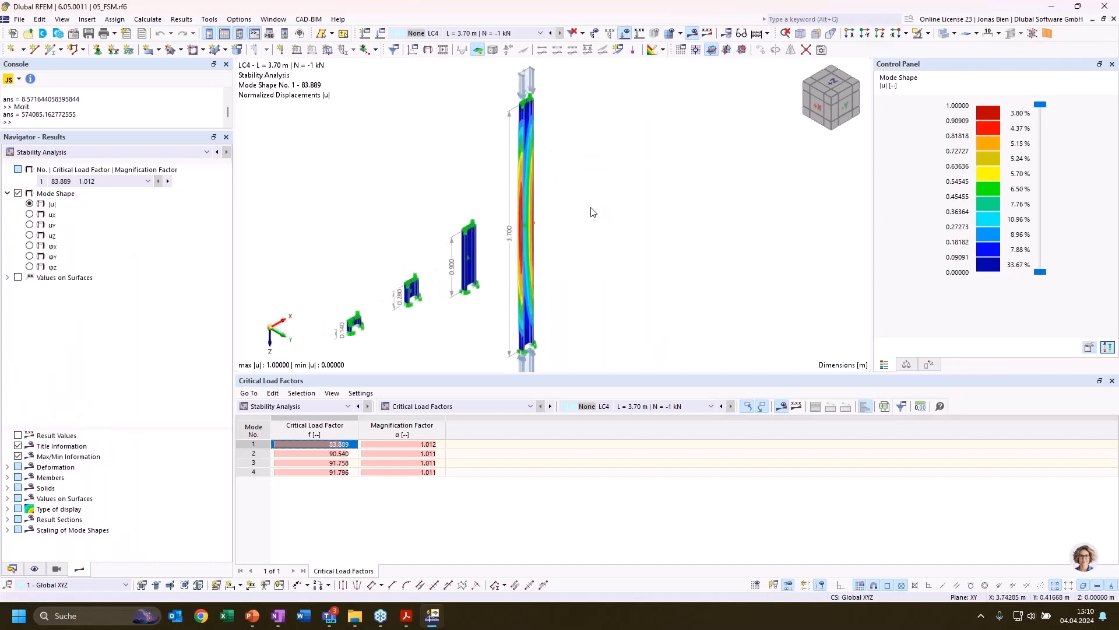
{"action": "middle_click_drag", "start_coordinate": [593, 211], "coordinate": [589, 182]}
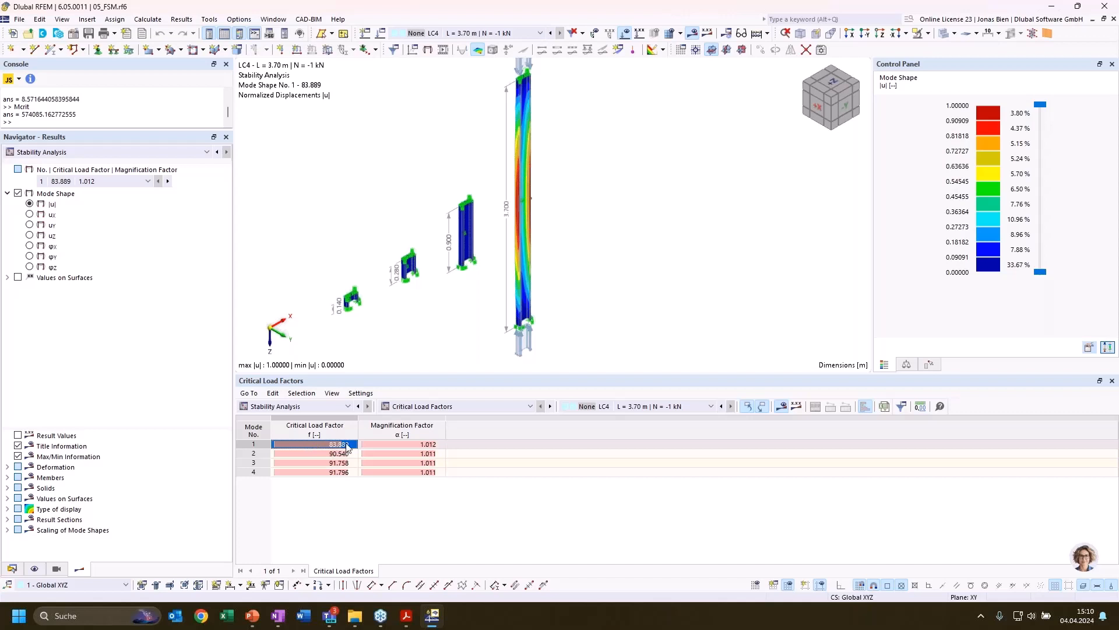
{"action": "middle_click_drag", "start_coordinate": [600, 158], "coordinate": [507, 120], "text": "ctrl"}
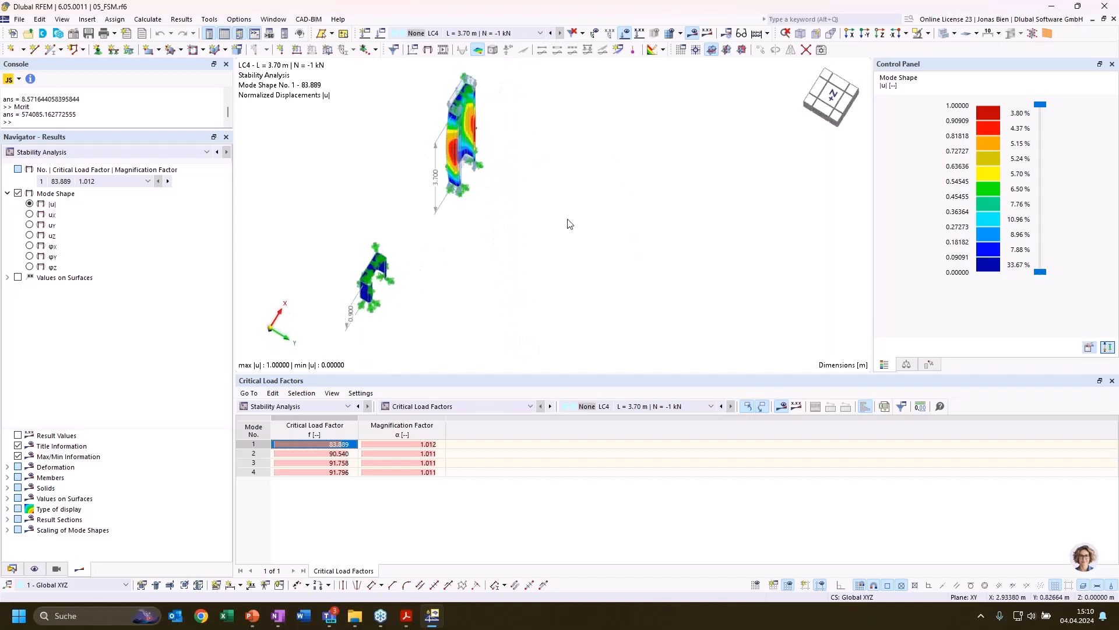
{"action": "middle_click_drag", "start_coordinate": [572, 217], "coordinate": [499, 227], "text": "ctrl"}
{"action": "middle_click_drag", "start_coordinate": [468, 176], "coordinate": [590, 184], "text": "ctrl"}
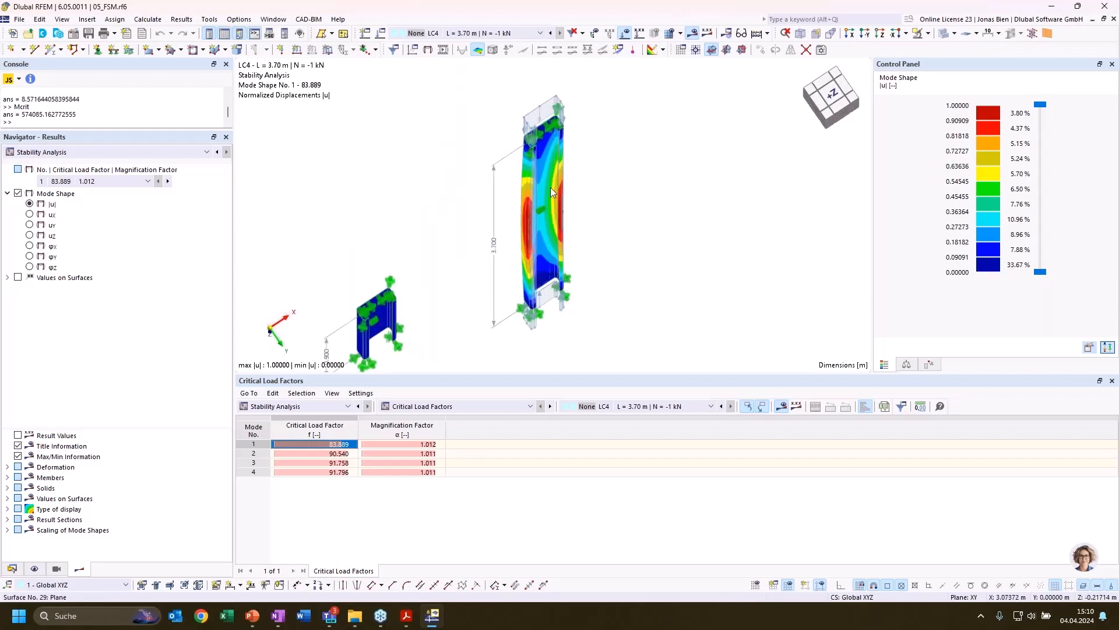
{"action": "middle_click_drag", "start_coordinate": [605, 182], "coordinate": [576, 238]}
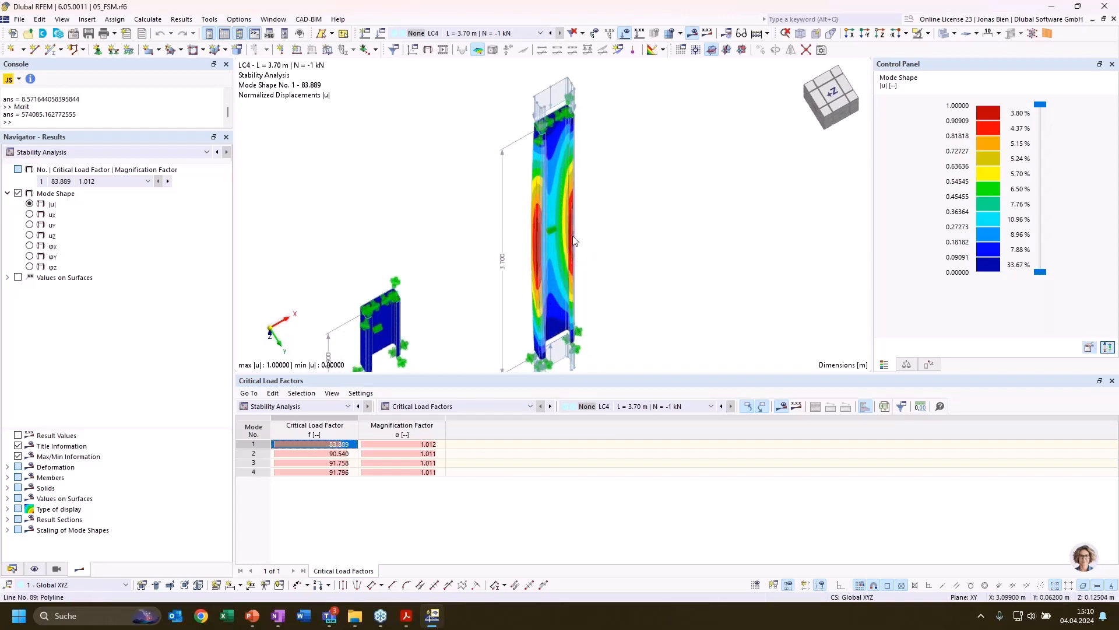
Display mode shape 2 of load case LC4 and view the deformation of the 3.700 m column.
{"action": "left_click", "coordinate": [313, 453]}
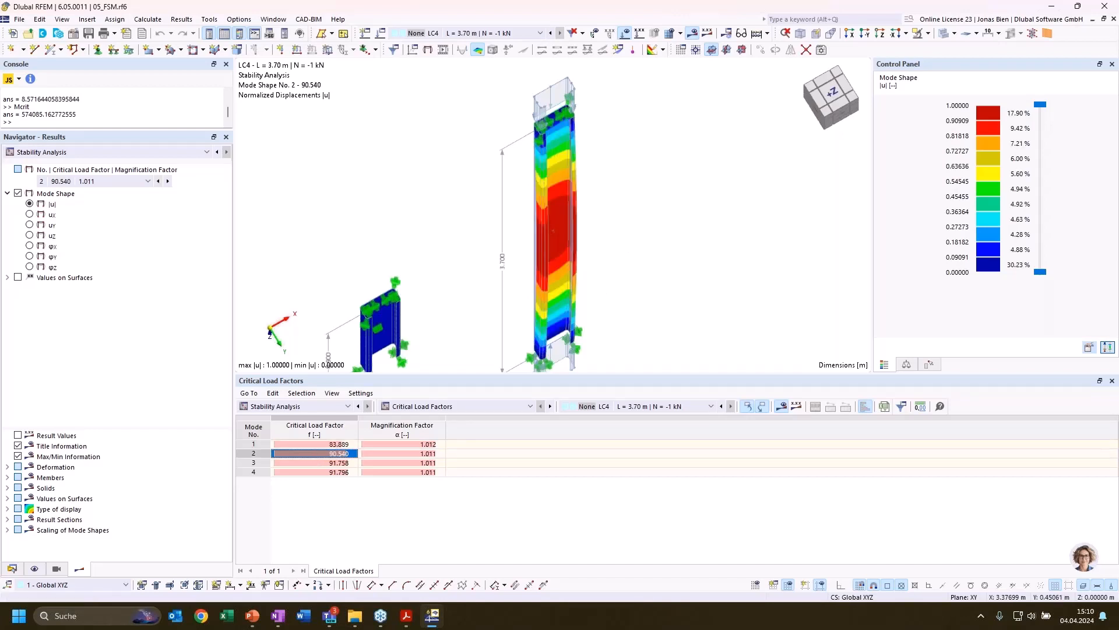
{"action": "mouse_move", "coordinate": [676, 266]}
{"action": "middle_mouse_down"}
{"action": "mouse_move", "coordinate": [730, 210]}
{"action": "mouse_move", "coordinate": [660, 275]}
{"action": "middle_mouse_up"}
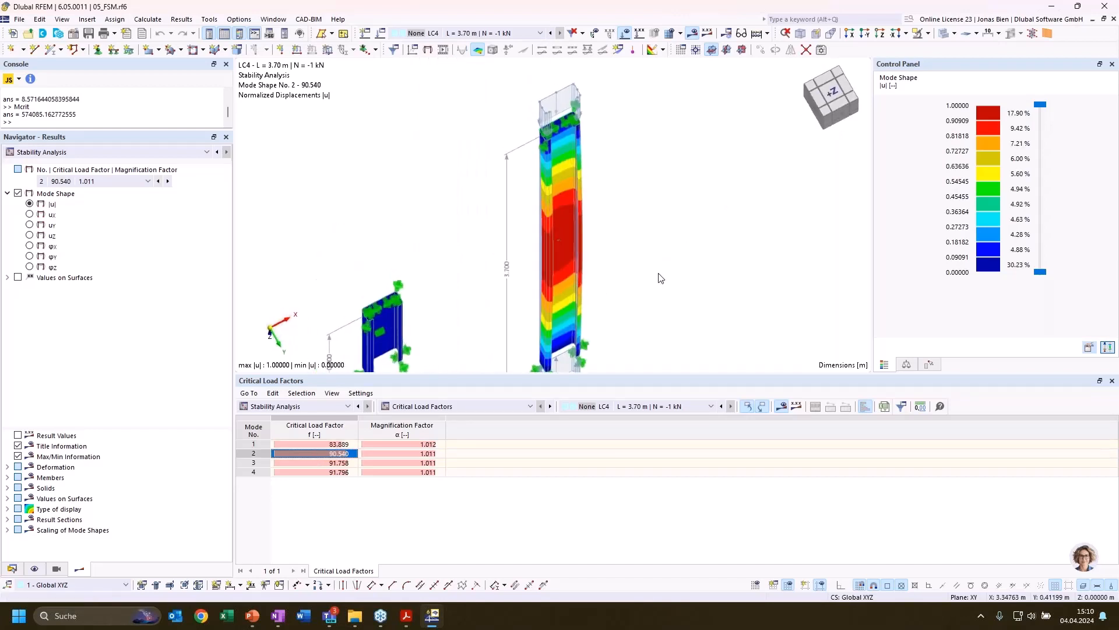
{"action": "scroll", "coordinate": [659, 274], "scroll_direction": "down", "scroll_amount": 2}
Display mode shape 3 of load case LC4 and examine the buckling pattern along the 3.700 m column.
{"action": "left_click", "coordinate": [328, 461]}
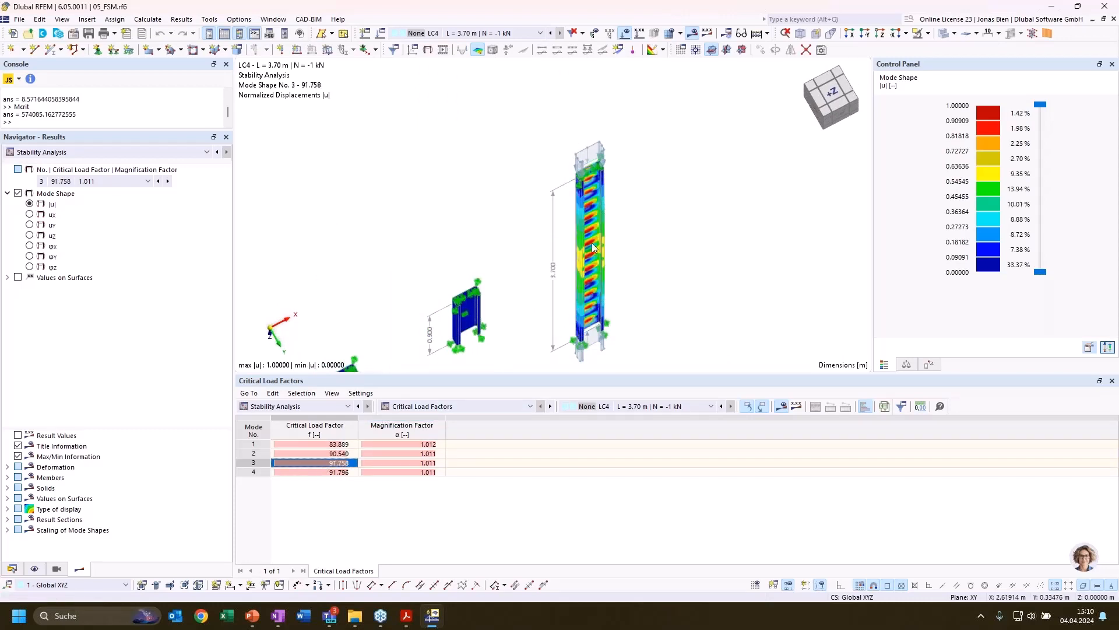
{"action": "scroll", "coordinate": [668, 262], "scroll_direction": "up", "scroll_amount": 2}
{"action": "middle_click_drag", "start_coordinate": [653, 256], "coordinate": [634, 119], "text": "ctrl"}
{"action": "scroll", "coordinate": [642, 201], "scroll_direction": "up", "scroll_amount": 1}
{"action": "scroll", "coordinate": [634, 120], "scroll_direction": "down", "scroll_amount": 1}
{"action": "scroll", "coordinate": [584, 259], "scroll_direction": "down", "scroll_amount": 1}
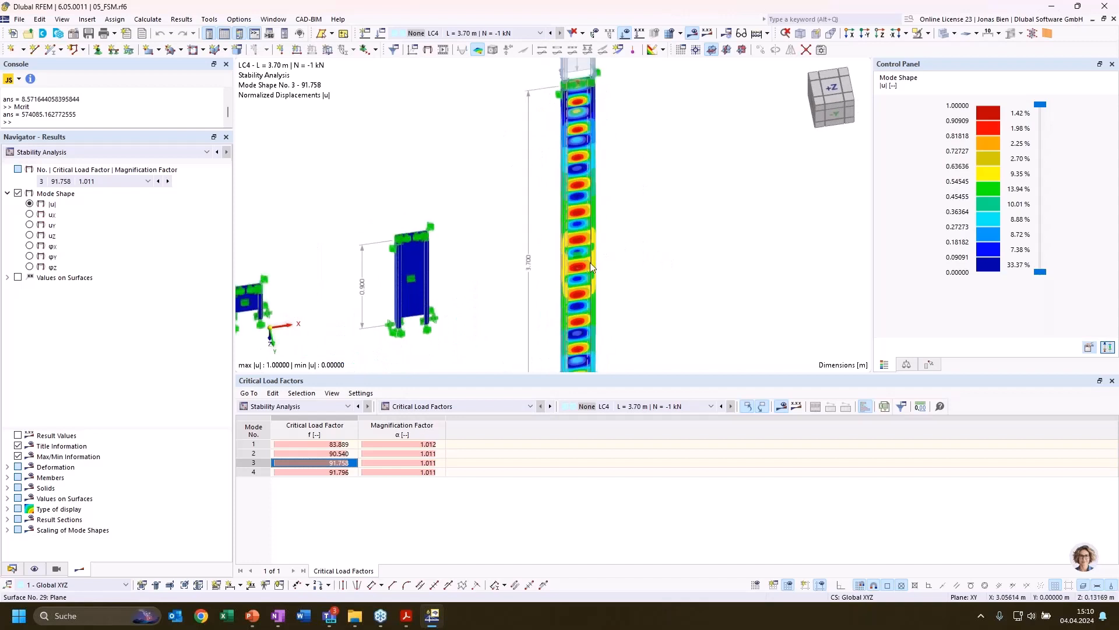
{"action": "mouse_move", "coordinate": [675, 216]}
{"action": "middle_mouse_down", "text": "ctrl"}
{"action": "mouse_move", "coordinate": [695, 207]}
{"action": "mouse_move", "coordinate": [681, 205]}
{"action": "middle_mouse_up", "text": "ctrl"}
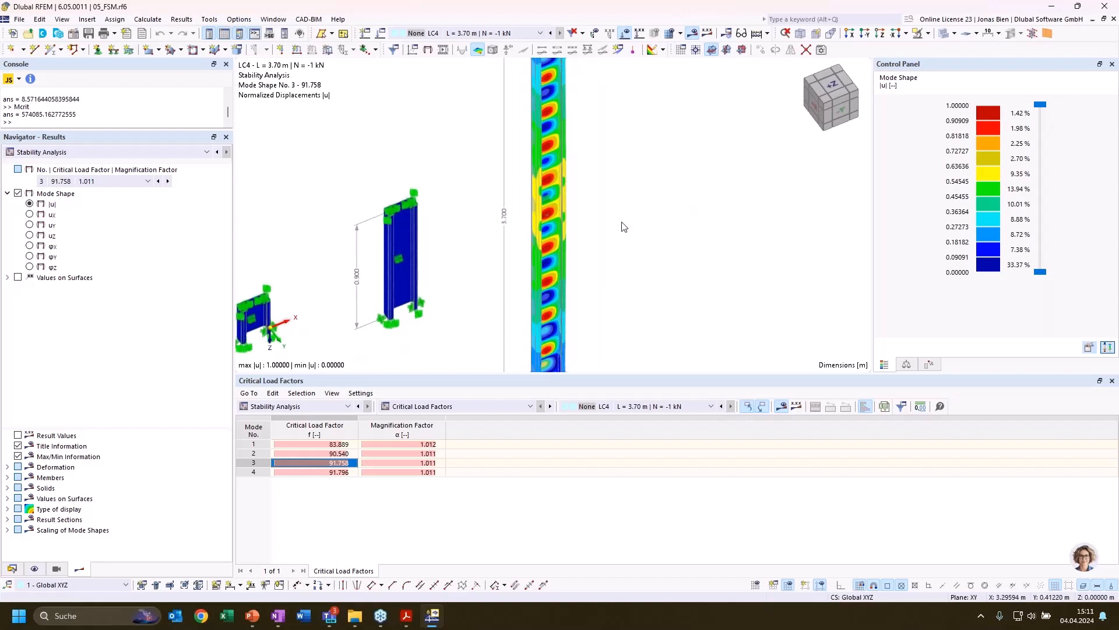
{"action": "scroll", "coordinate": [624, 226], "scroll_direction": "down", "scroll_amount": 1}
{"action": "middle_click_drag", "start_coordinate": [537, 331], "coordinate": [612, 294], "text": "ctrl"}
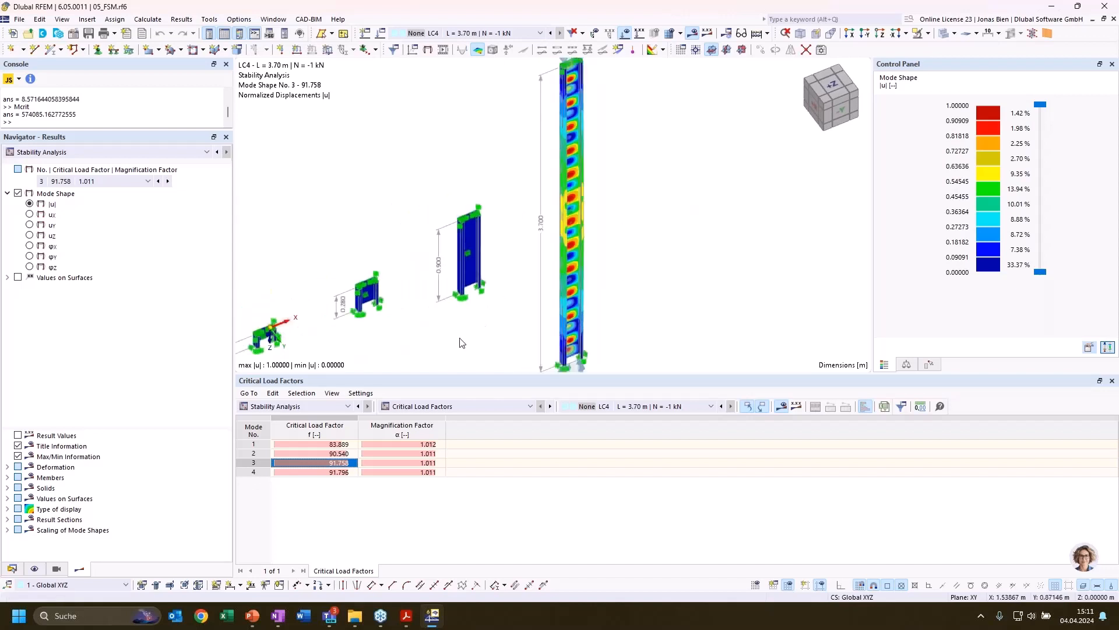
Show the critical load factors for load case LC3 and display mode shape 1 of the 0.900 m column.
{"action": "left_click", "coordinate": [607, 406]}
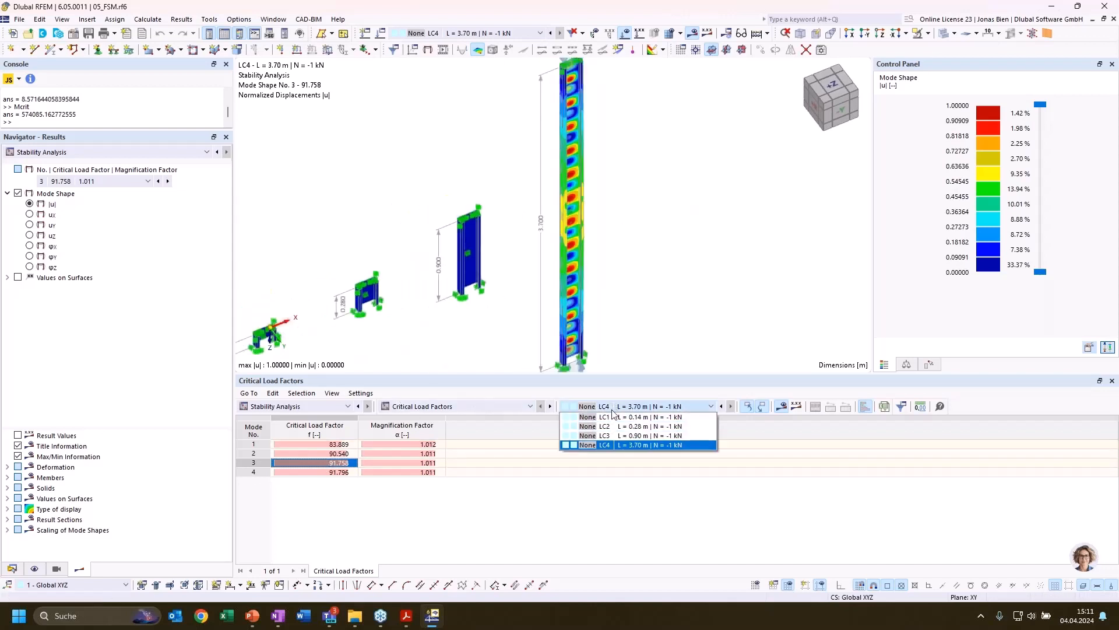
{"action": "left_click", "coordinate": [622, 441]}
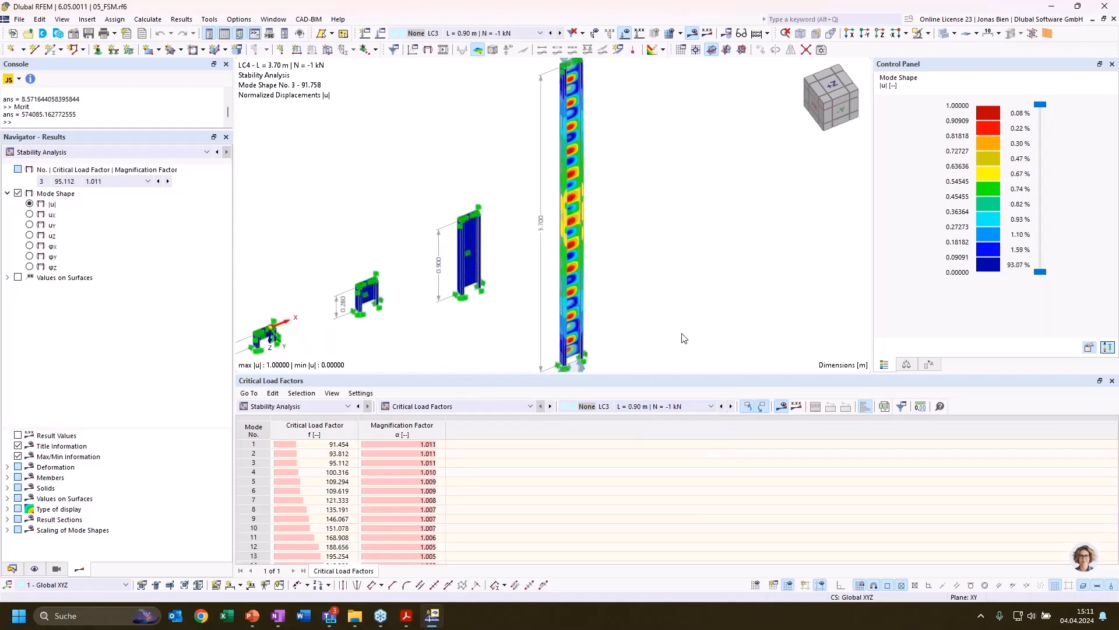
{"action": "left_click", "coordinate": [324, 445]}
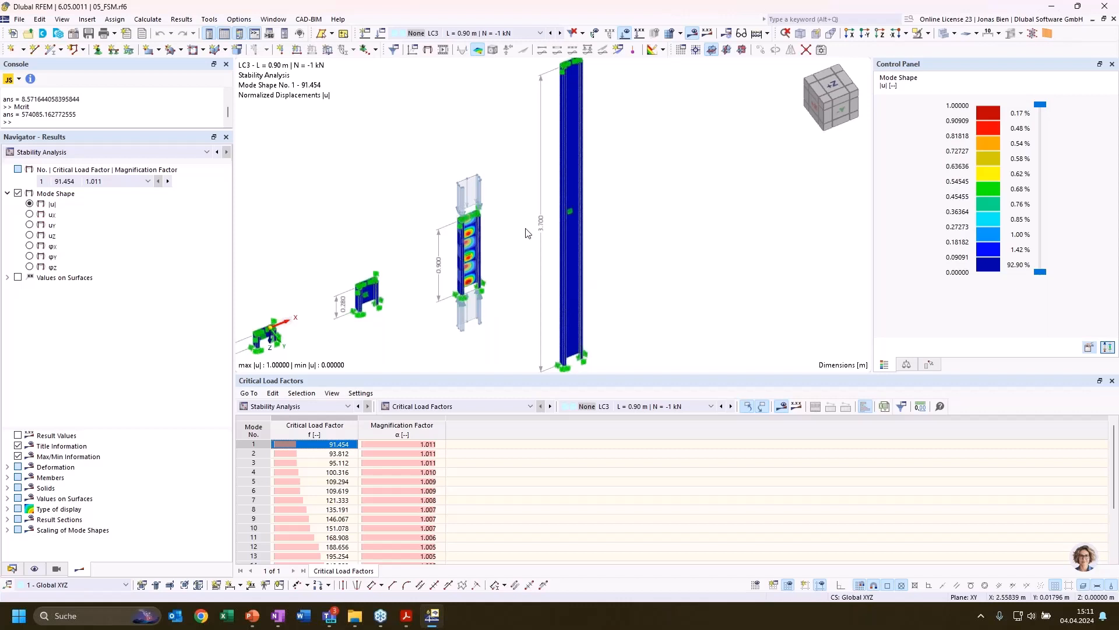
Go through the higher mode shapes of load case LC3 from mode 4 up to mode 13.
{"action": "left_click", "coordinate": [322, 472]}
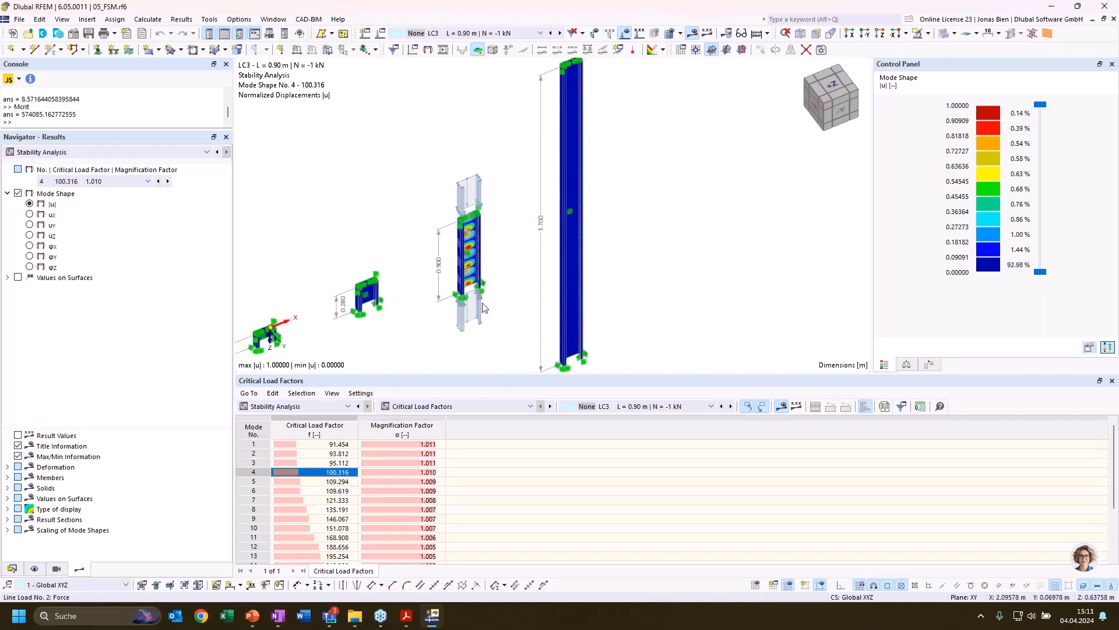
{"action": "key", "text": "Down"}
{"action": "key", "text": "Down"}
{"action": "key", "text": "Down"}
{"action": "key", "text": "Down"}
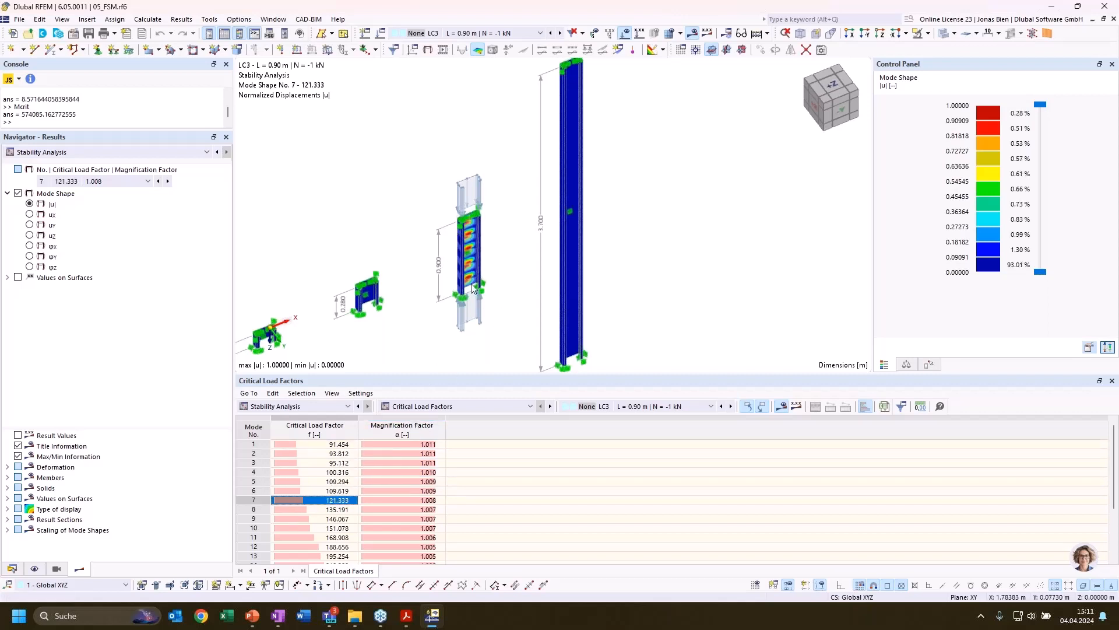
{"action": "middle_click_drag", "start_coordinate": [507, 283], "coordinate": [531, 232]}
{"action": "scroll", "coordinate": [485, 263], "scroll_direction": "up", "scroll_amount": 2}
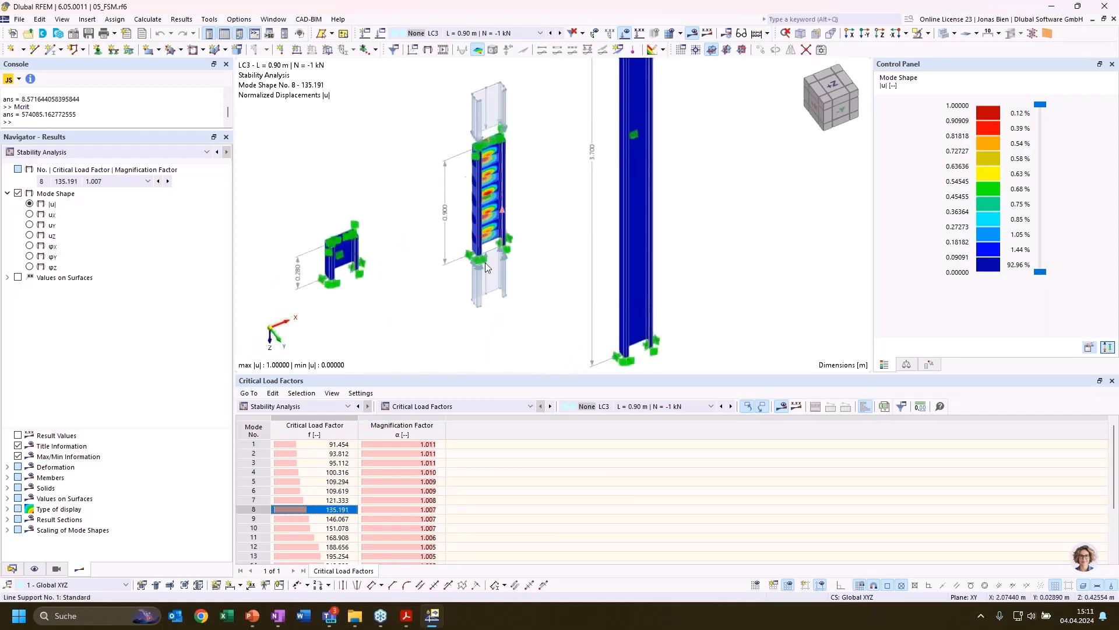
{"action": "key", "text": "Down"}
{"action": "key", "text": "Down"}
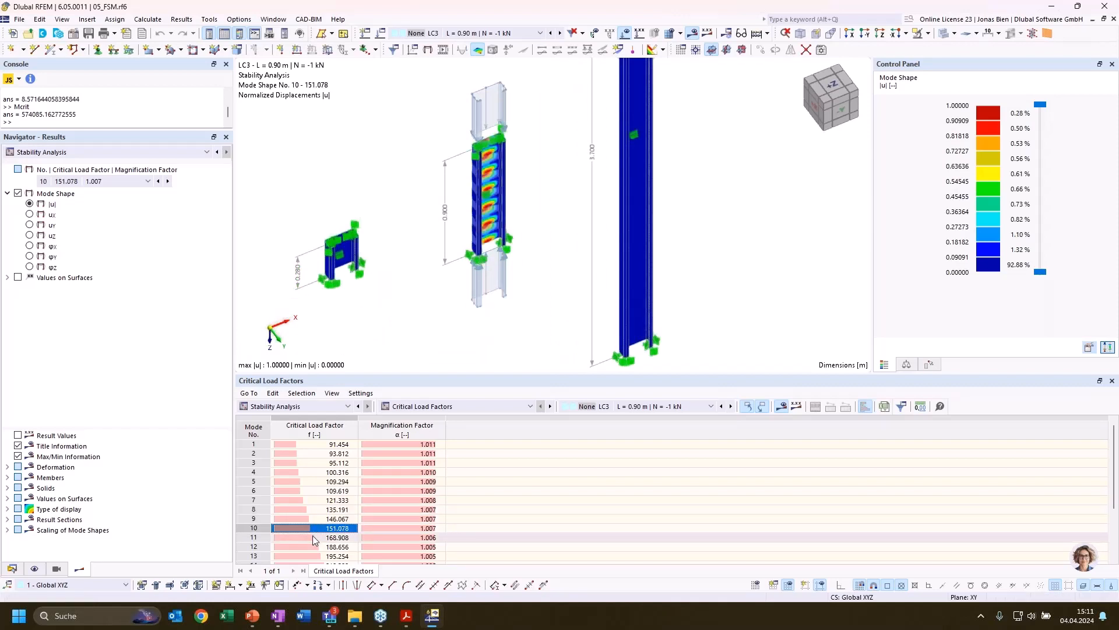
{"action": "key", "text": "Down"}
{"action": "key", "text": "Down"}
{"action": "key", "text": "Down"}
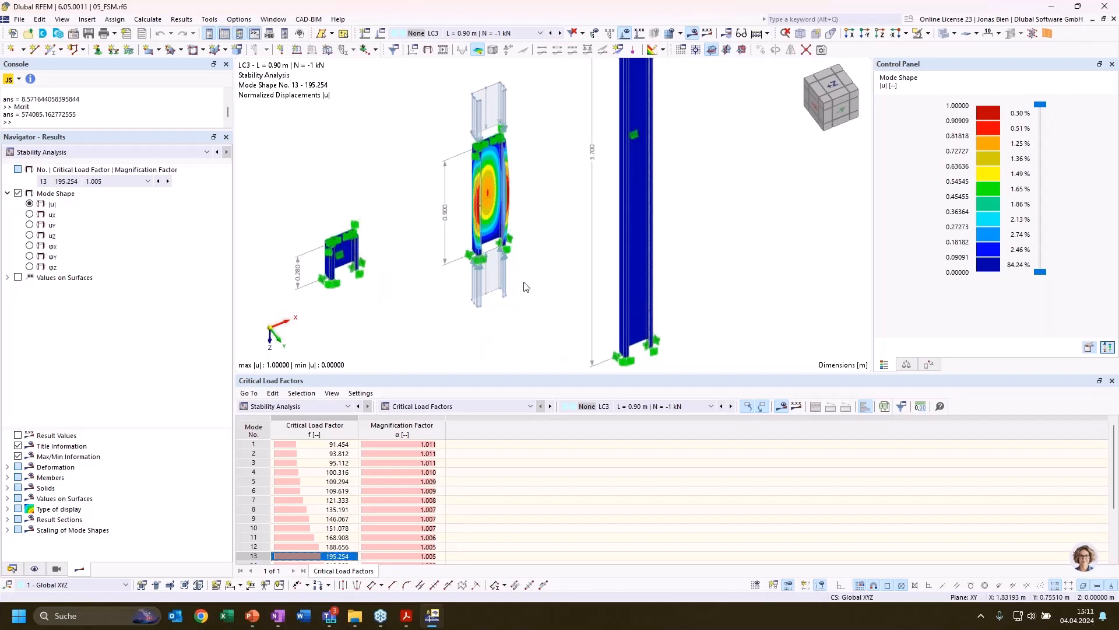
Examine the deformation of the 0.900 m column in mode shape 13 from several angles and close up.
{"action": "middle_click_drag", "start_coordinate": [526, 215], "coordinate": [517, 189]}
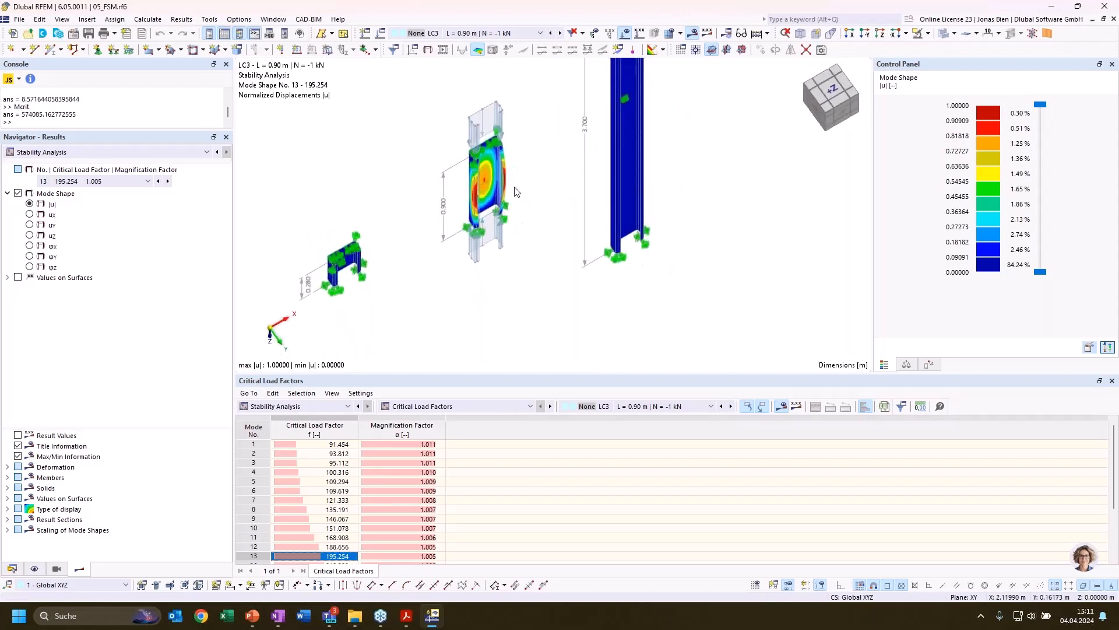
{"action": "scroll", "coordinate": [511, 160], "scroll_direction": "up", "scroll_amount": 2}
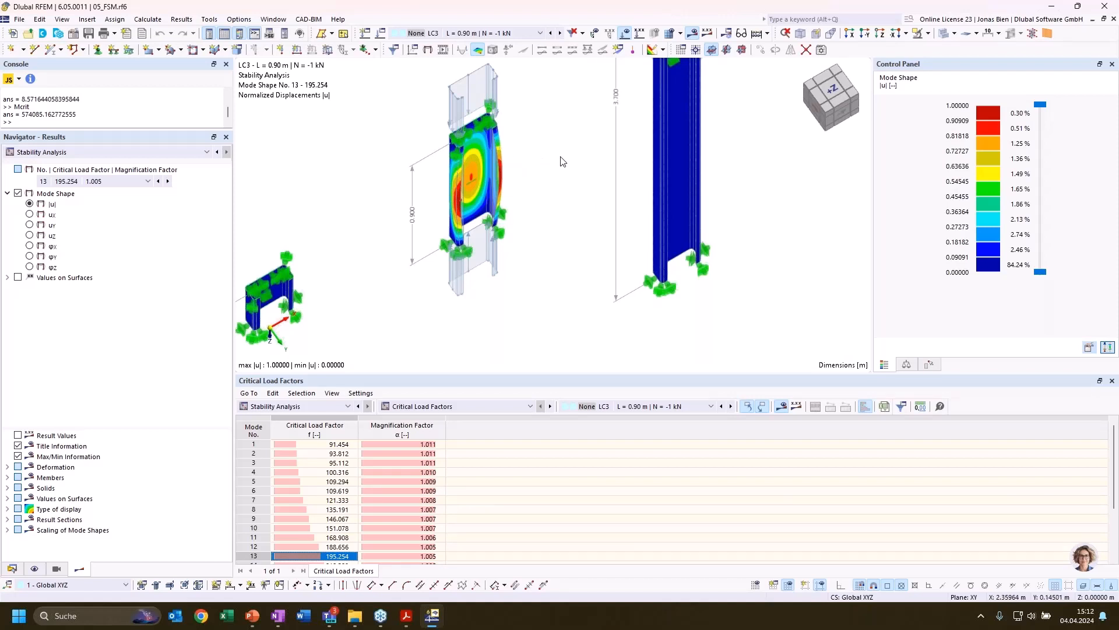
{"action": "middle_click_drag", "start_coordinate": [554, 151], "coordinate": [578, 105], "text": "ctrl"}
{"action": "scroll", "coordinate": [475, 185], "scroll_direction": "up", "scroll_amount": 3}
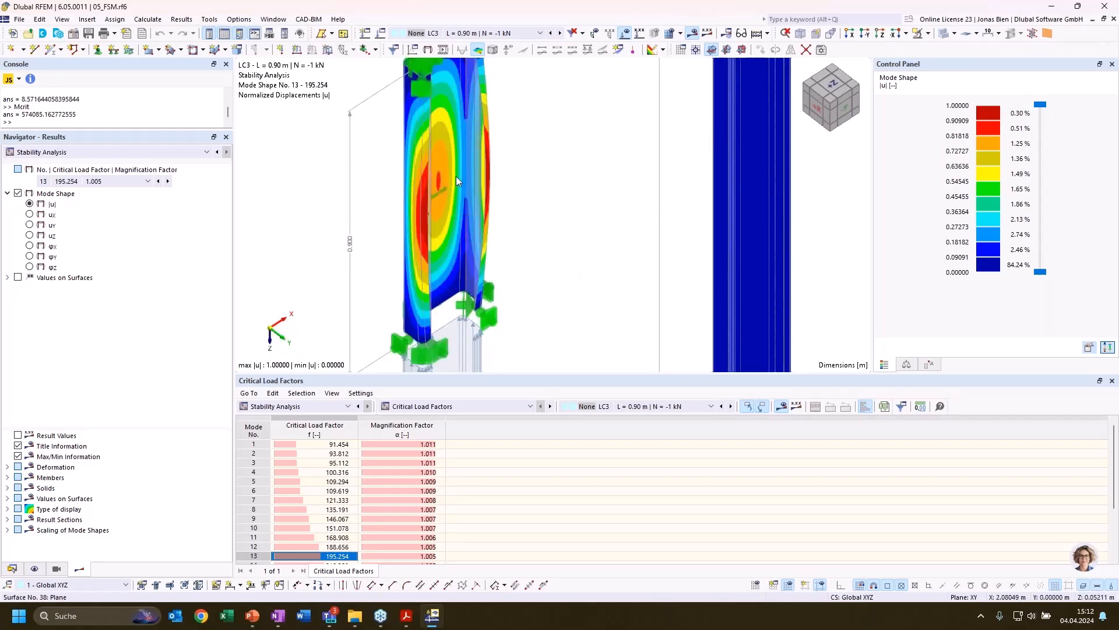
{"action": "scroll", "coordinate": [474, 225], "scroll_direction": "down", "scroll_amount": 5}
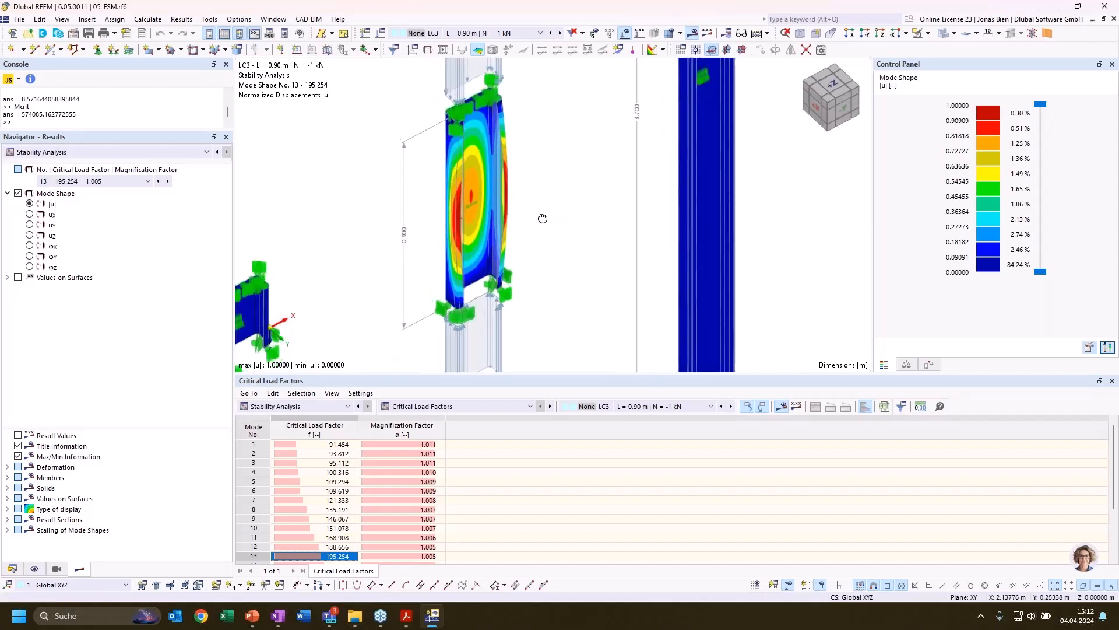
{"action": "scroll", "coordinate": [488, 212], "scroll_direction": "down", "scroll_amount": 1}
{"action": "middle_click_drag", "start_coordinate": [605, 198], "coordinate": [696, 98]}
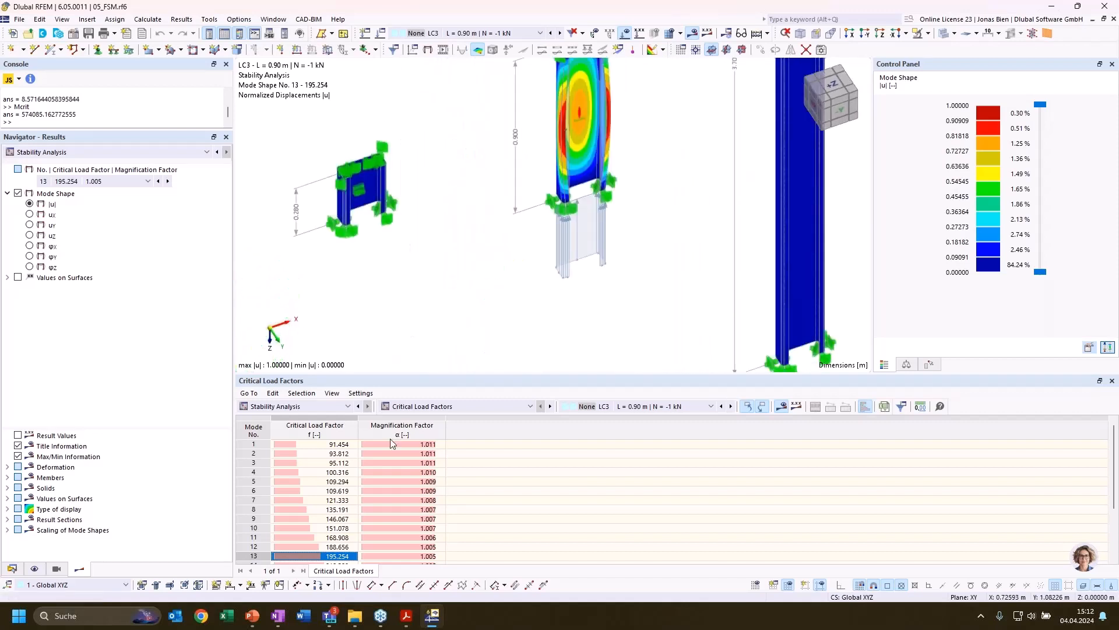
Show the critical load factors for load case LC2 and compare mode shapes 4 and 1 of the 0.280 m column.
{"action": "left_click", "coordinate": [697, 406]}
{"action": "left_click", "coordinate": [644, 418]}
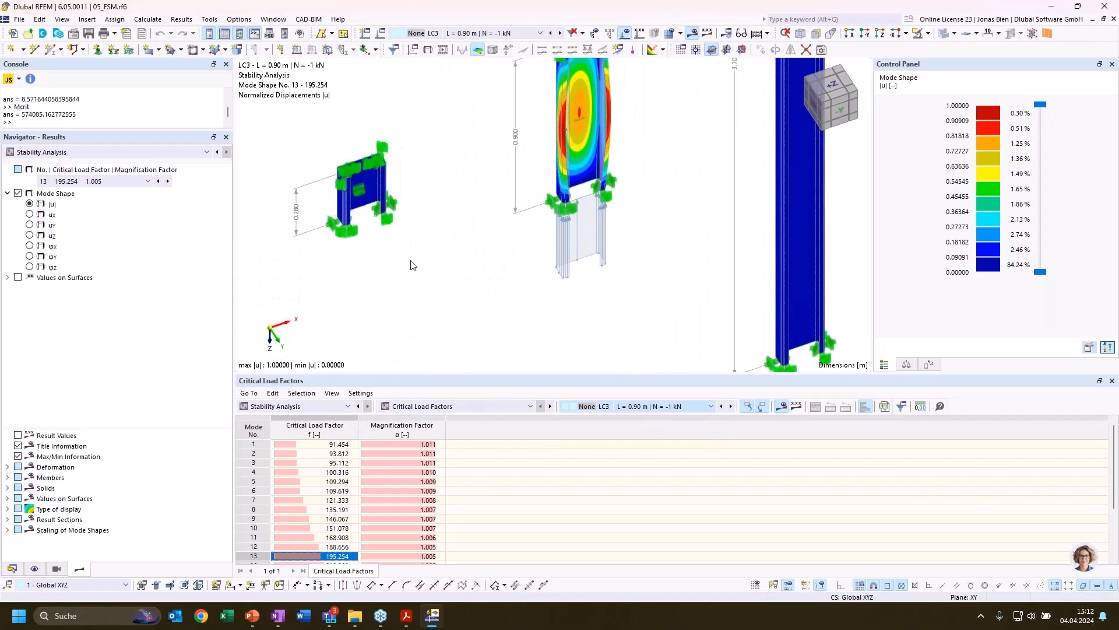
{"action": "middle_click_drag", "start_coordinate": [442, 256], "coordinate": [729, 250]}
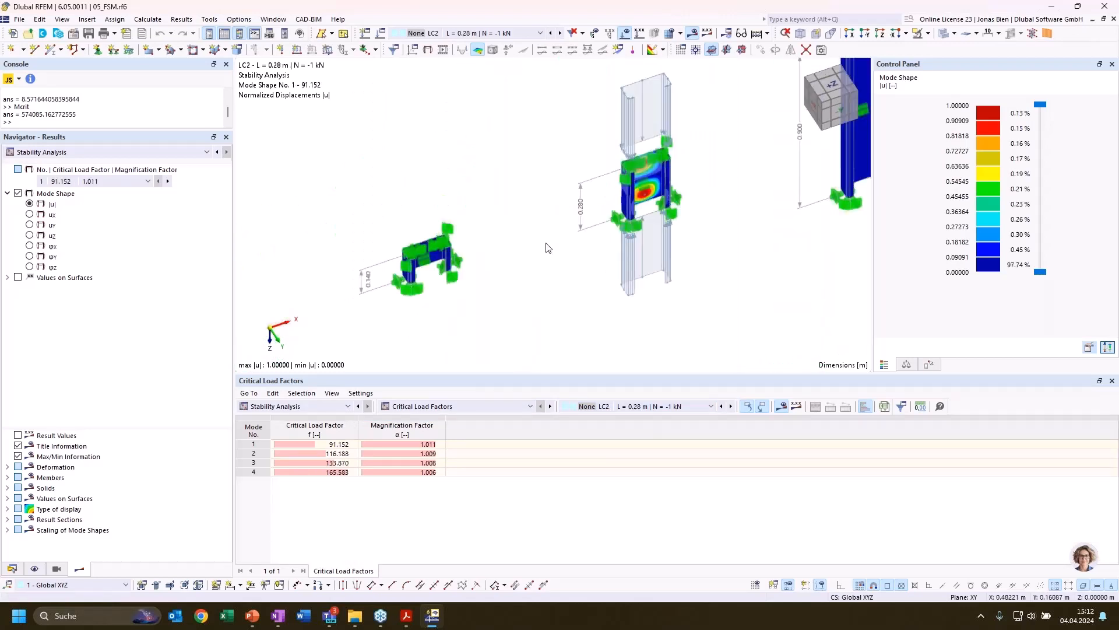
{"action": "middle_click_drag", "start_coordinate": [547, 245], "coordinate": [571, 232], "text": "ctrl"}
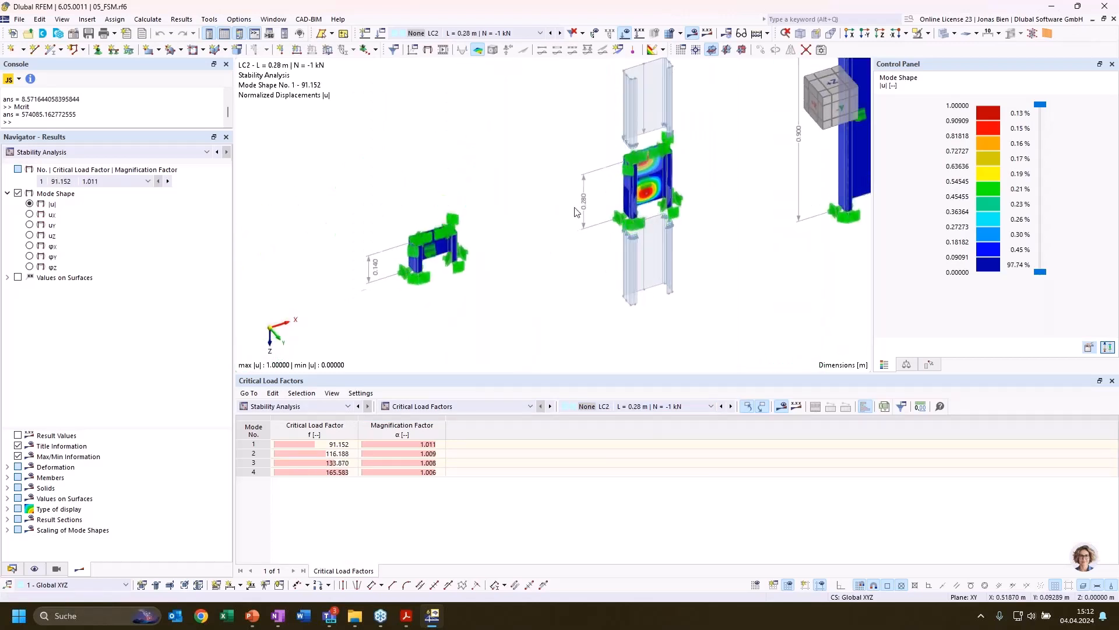
{"action": "left_click", "coordinate": [318, 463]}
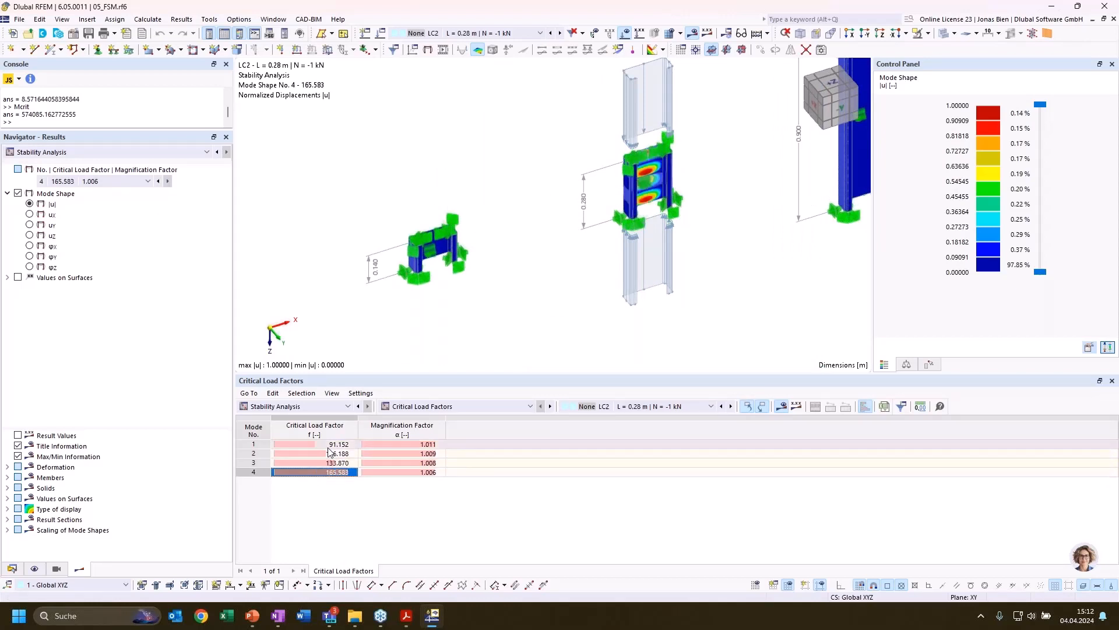
{"action": "left_click", "coordinate": [325, 445]}
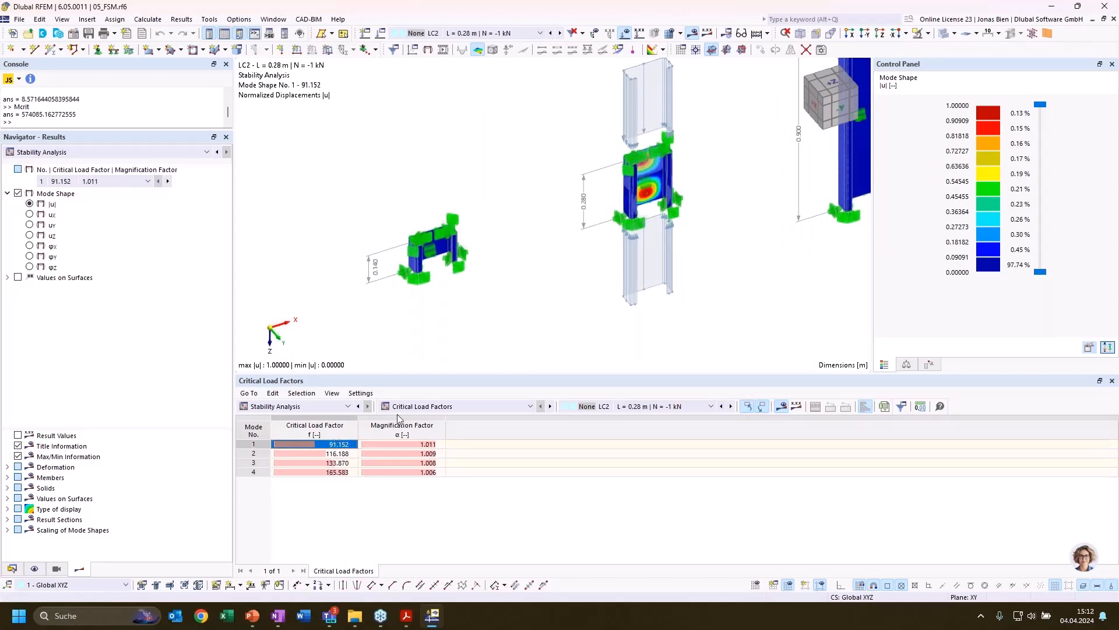
Show the critical load factors for load case LC1 and display mode shape 1 of the 0.140 m column.
{"action": "left_click", "coordinate": [637, 410]}
{"action": "left_click", "coordinate": [575, 429]}
{"action": "key", "text": "Up"}
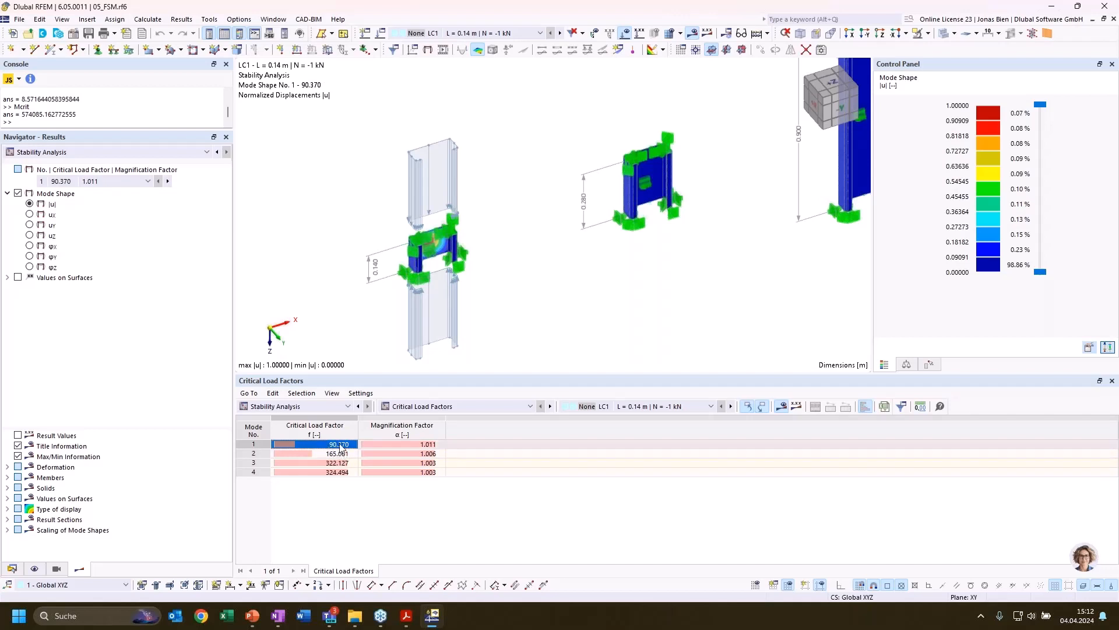
Display mode shape 1 for load case LC2 and for LC3, and compare the buckling patterns across the columns.
{"action": "left_click", "coordinate": [642, 410]}
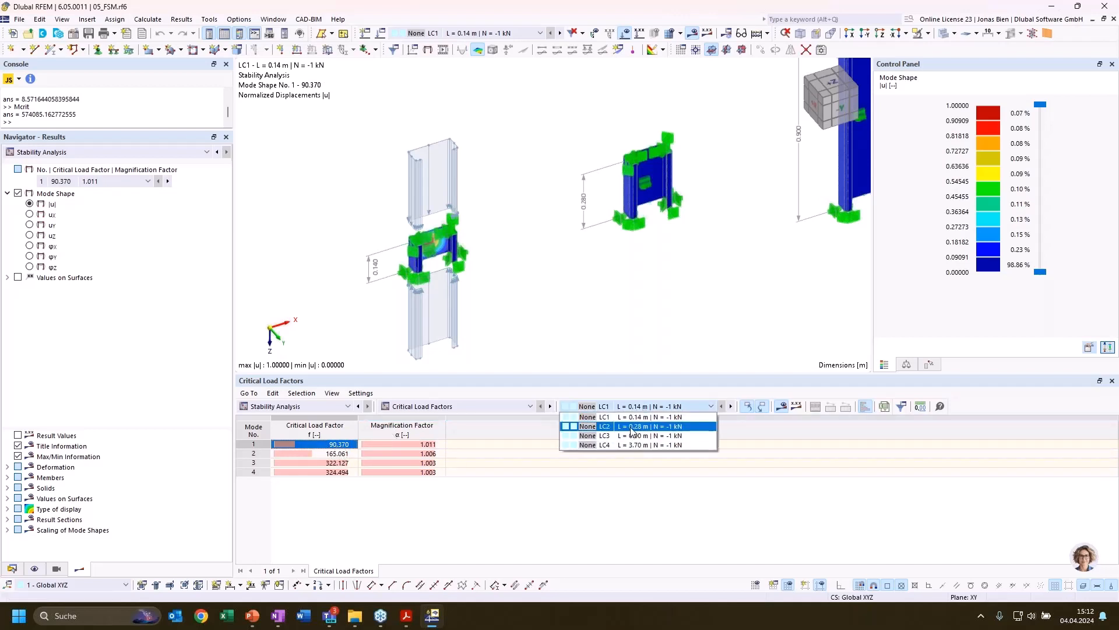
{"action": "left_click", "coordinate": [633, 431]}
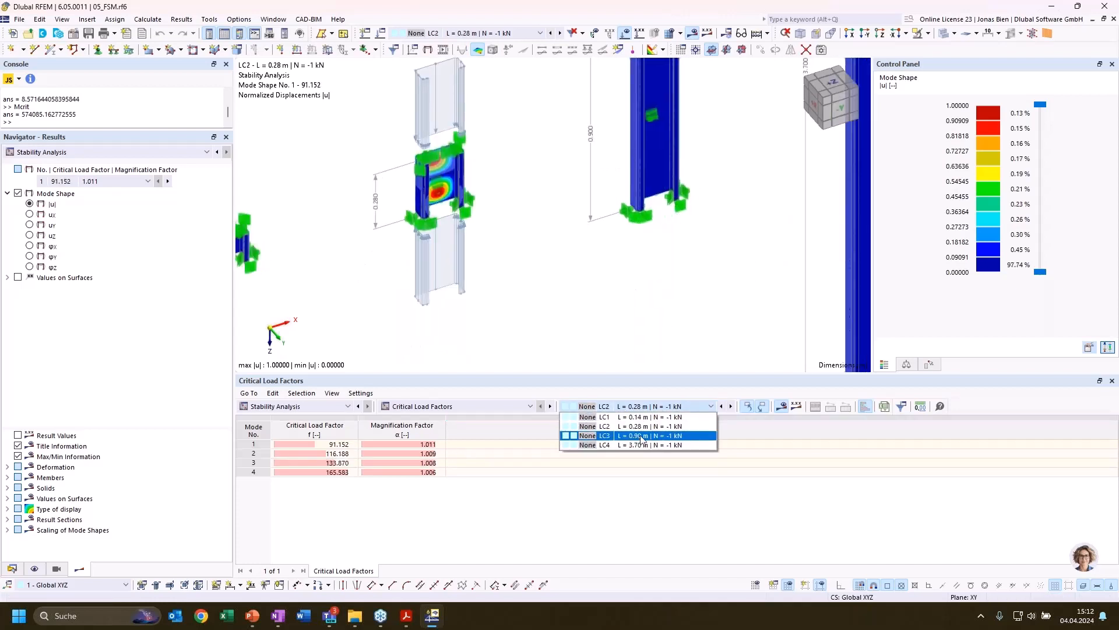
{"action": "left_click", "coordinate": [636, 435]}
{"action": "middle_click_drag", "start_coordinate": [720, 235], "coordinate": [686, 296]}
{"action": "scroll", "coordinate": [693, 251], "scroll_direction": "down", "scroll_amount": 1}
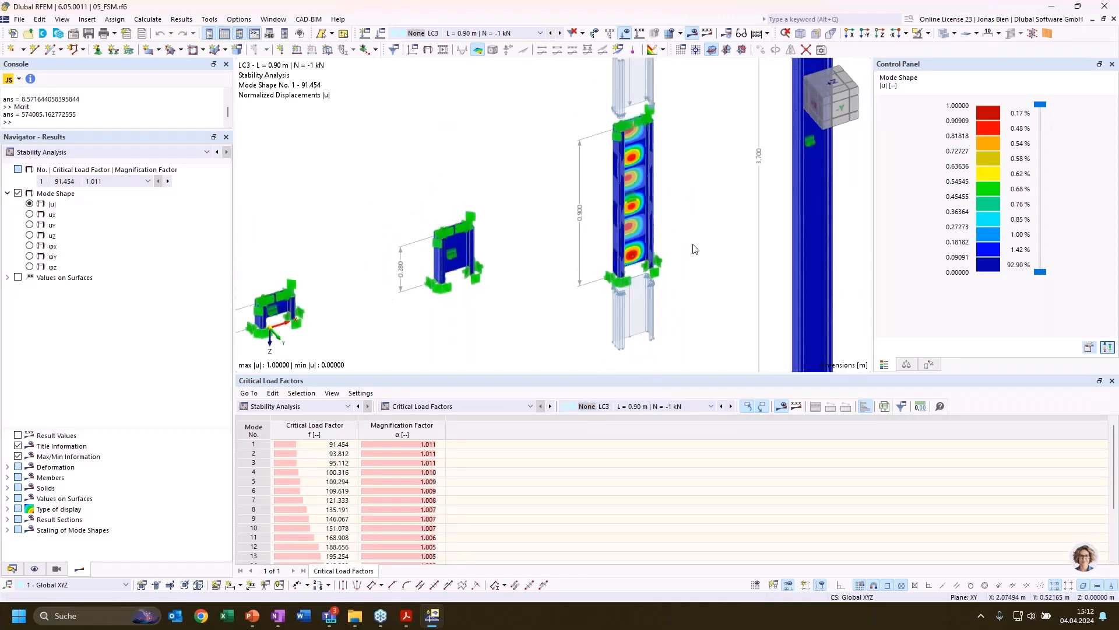
{"action": "middle_click_drag", "start_coordinate": [695, 247], "coordinate": [708, 239]}
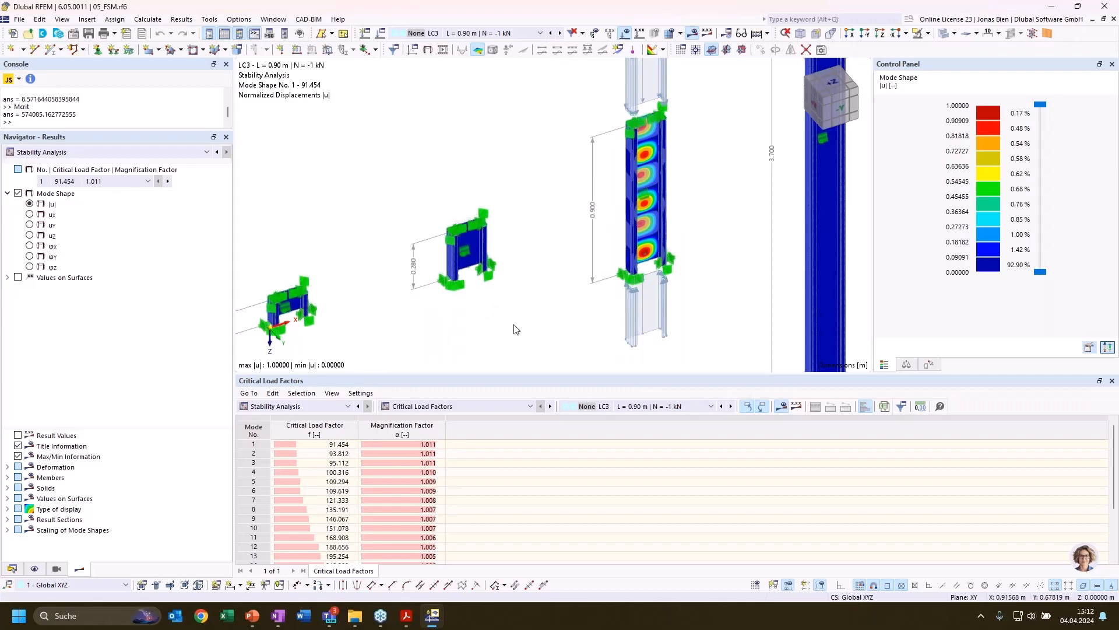
{"action": "scroll", "coordinate": [528, 337], "scroll_direction": "down", "scroll_amount": 1}
{"action": "middle_click_drag", "start_coordinate": [542, 300], "coordinate": [544, 266]}
{"action": "scroll", "coordinate": [543, 267], "scroll_direction": "down", "scroll_amount": 2}
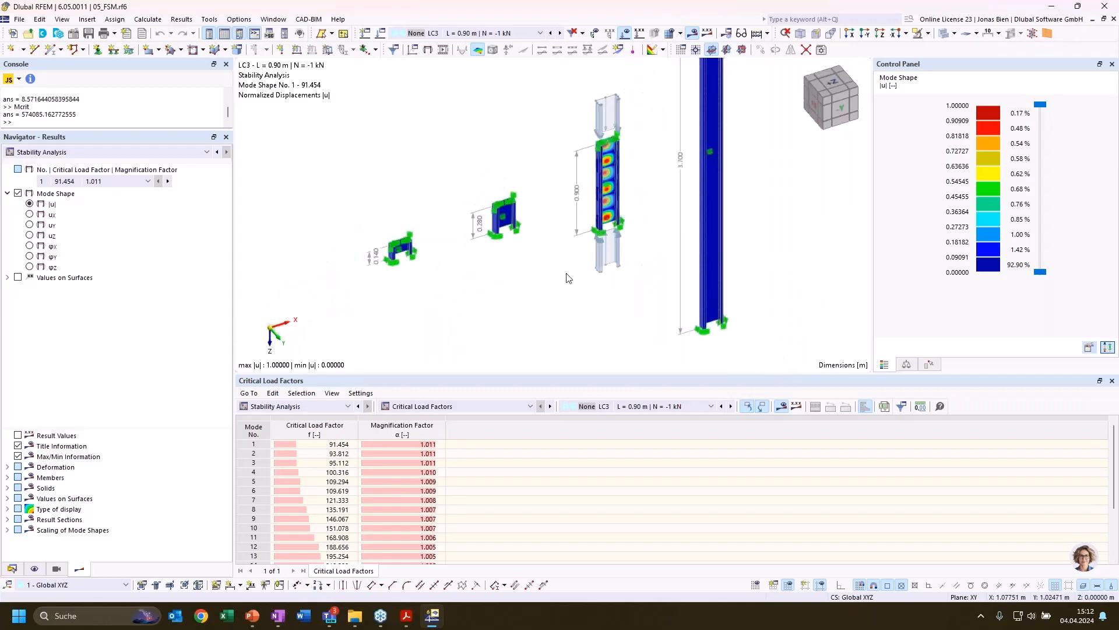
{"action": "key", "text": "super"}
{"action": "left_click", "coordinate": [516, 306]}
{"action": "scroll", "coordinate": [519, 278], "scroll_direction": "down", "scroll_amount": 2}
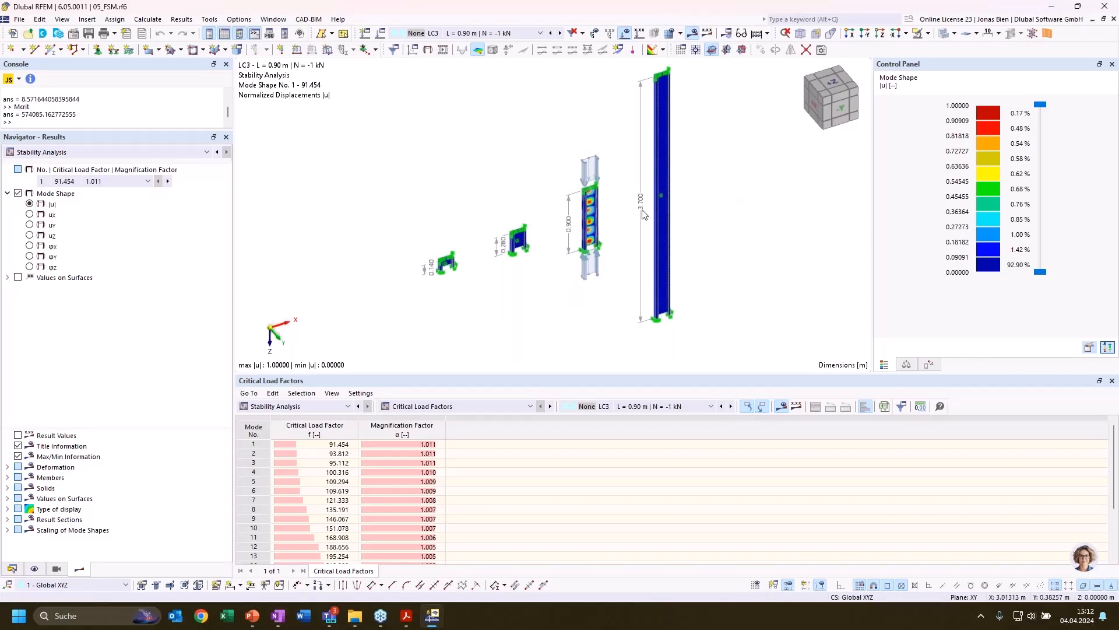
Display the FE mesh on the columns and examine it from the 3.700 m column to the shorter ones.
{"action": "scroll", "coordinate": [659, 76], "scroll_direction": "up", "scroll_amount": 2}
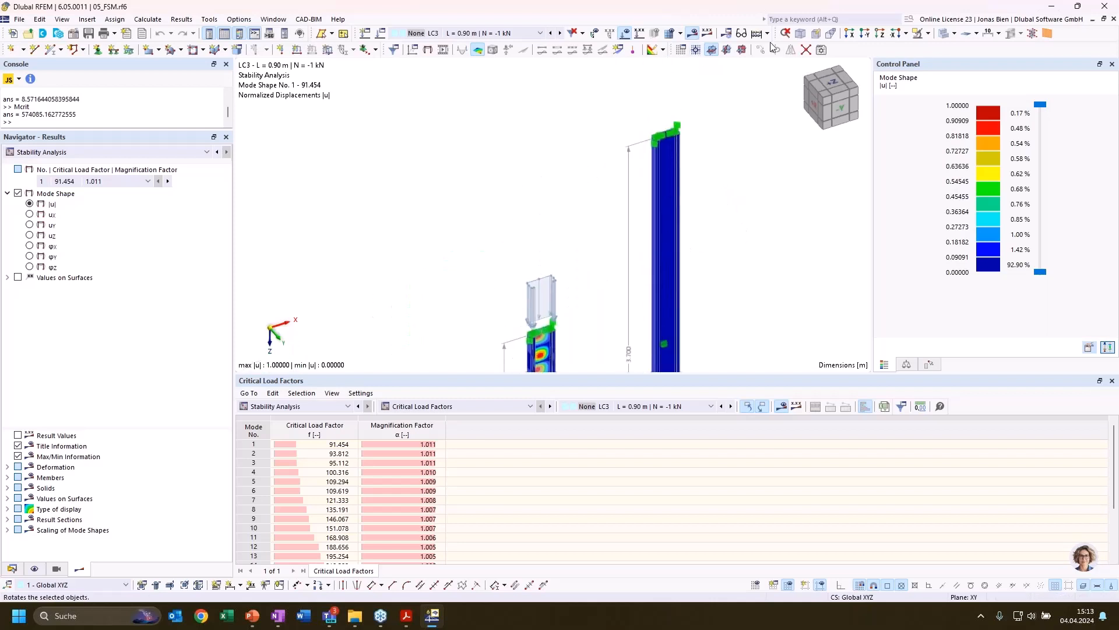
{"action": "scroll", "coordinate": [626, 178], "scroll_direction": "up", "scroll_amount": 3}
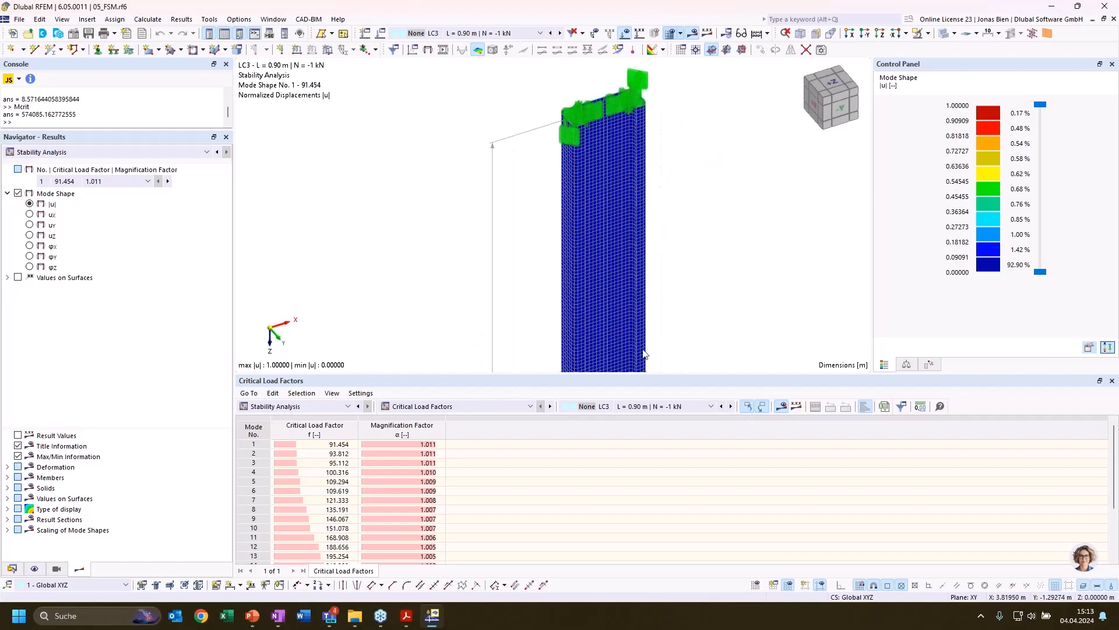
{"action": "scroll", "coordinate": [729, 213], "scroll_direction": "down", "scroll_amount": 2}
{"action": "middle_click_drag", "start_coordinate": [726, 210], "coordinate": [761, 63]}
{"action": "scroll", "coordinate": [495, 226], "scroll_direction": "down", "scroll_amount": 2}
{"action": "middle_click_drag", "start_coordinate": [494, 226], "coordinate": [622, 67]}
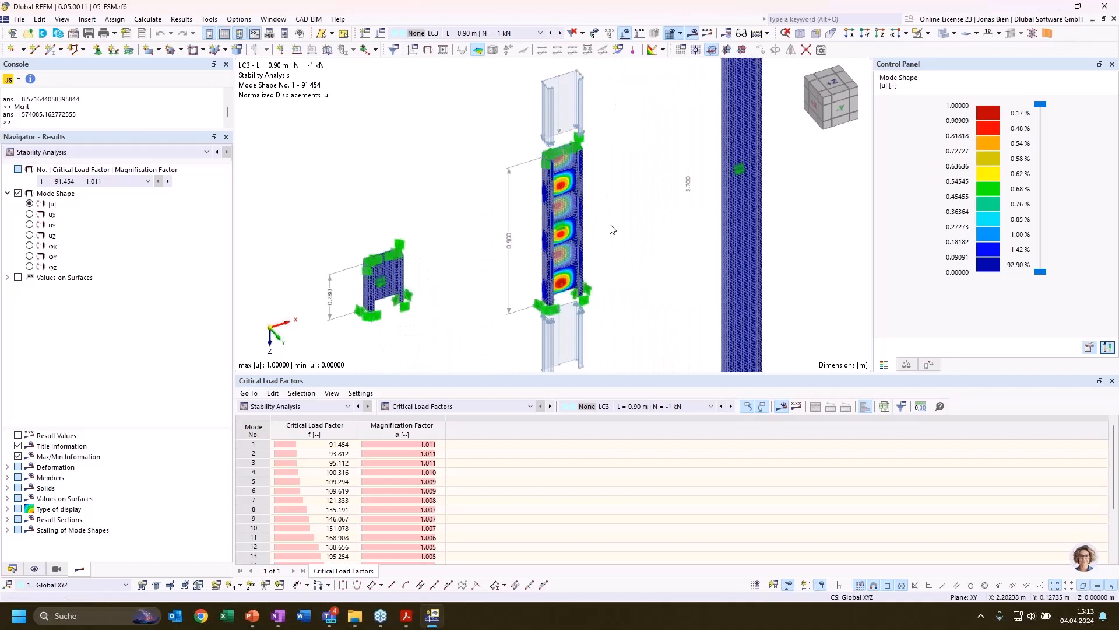
{"action": "scroll", "coordinate": [611, 228], "scroll_direction": "down", "scroll_amount": 2}
{"action": "middle_click_drag", "start_coordinate": [623, 262], "coordinate": [646, 255]}
{"action": "scroll", "coordinate": [647, 256], "scroll_direction": "down", "scroll_amount": 1}
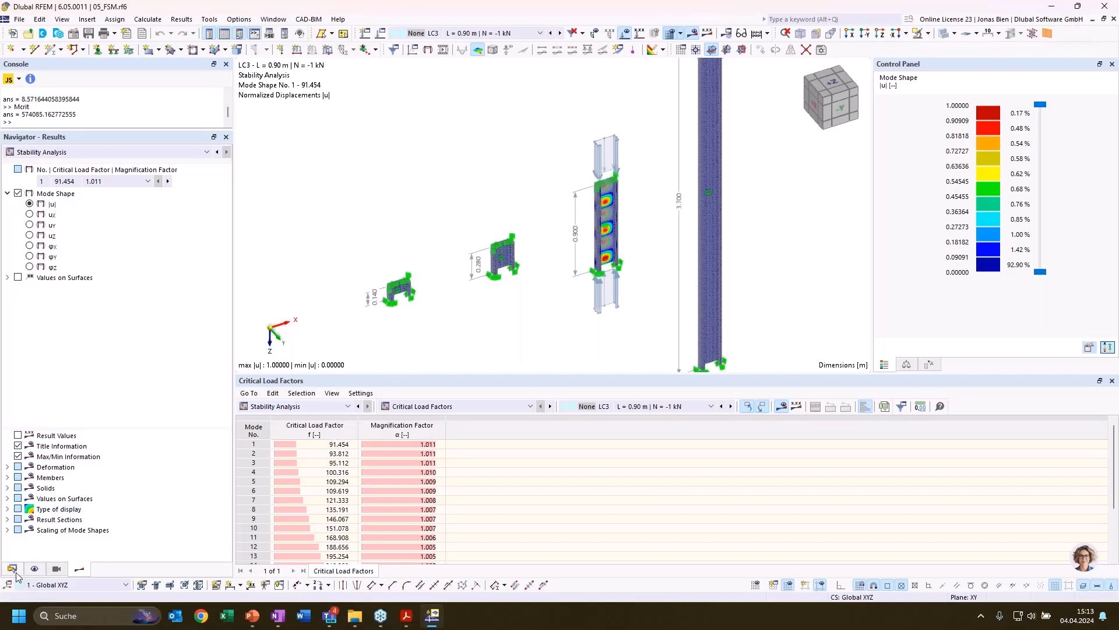
{"action": "scroll", "coordinate": [505, 312], "scroll_direction": "down", "scroll_amount": 1}
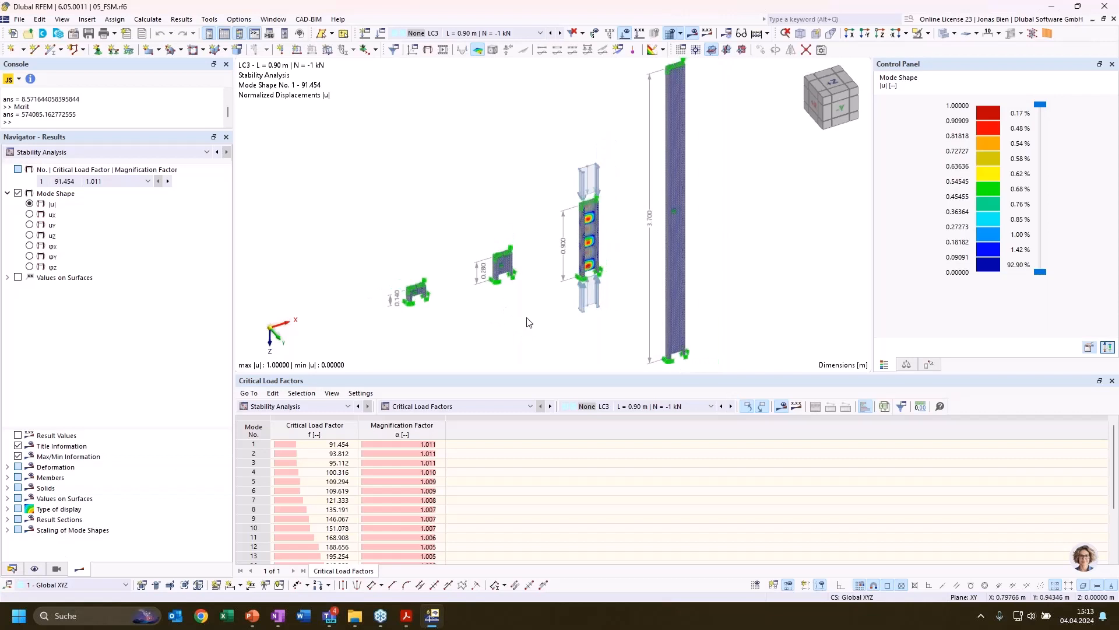
{"action": "middle_click_drag", "start_coordinate": [569, 328], "coordinate": [585, 325], "text": "ctrl"}
{"action": "scroll", "coordinate": [586, 325], "scroll_direction": "down", "scroll_amount": 1}
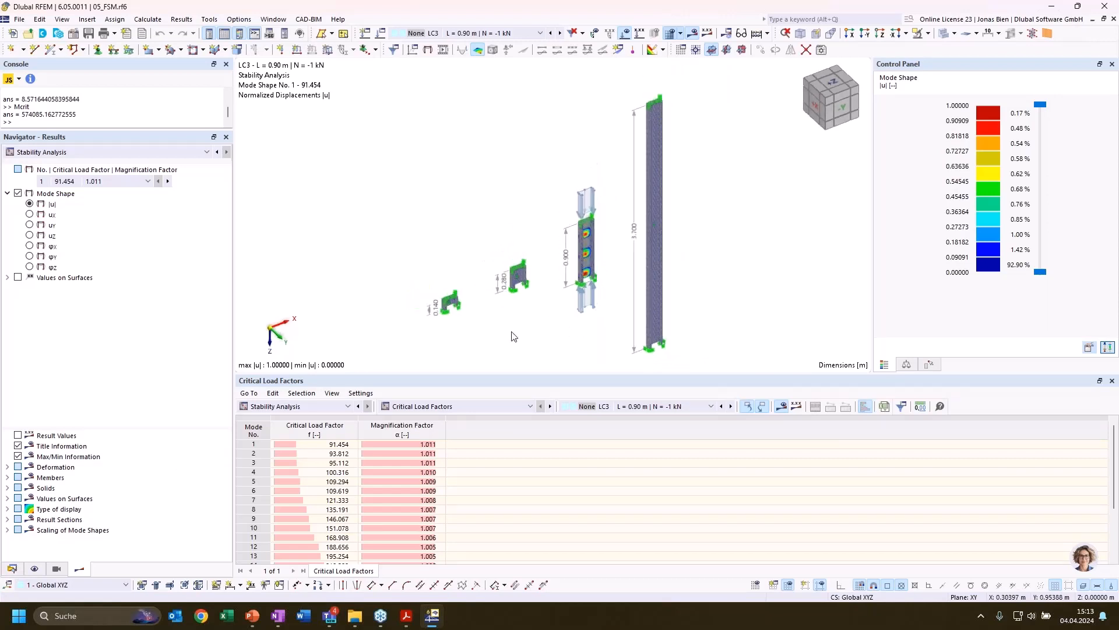
Open section C 200/75/2/10/30/C for viewing and display its FSM buckling shape for N = -1 kN.
{"action": "left_click", "coordinate": [12, 570]}
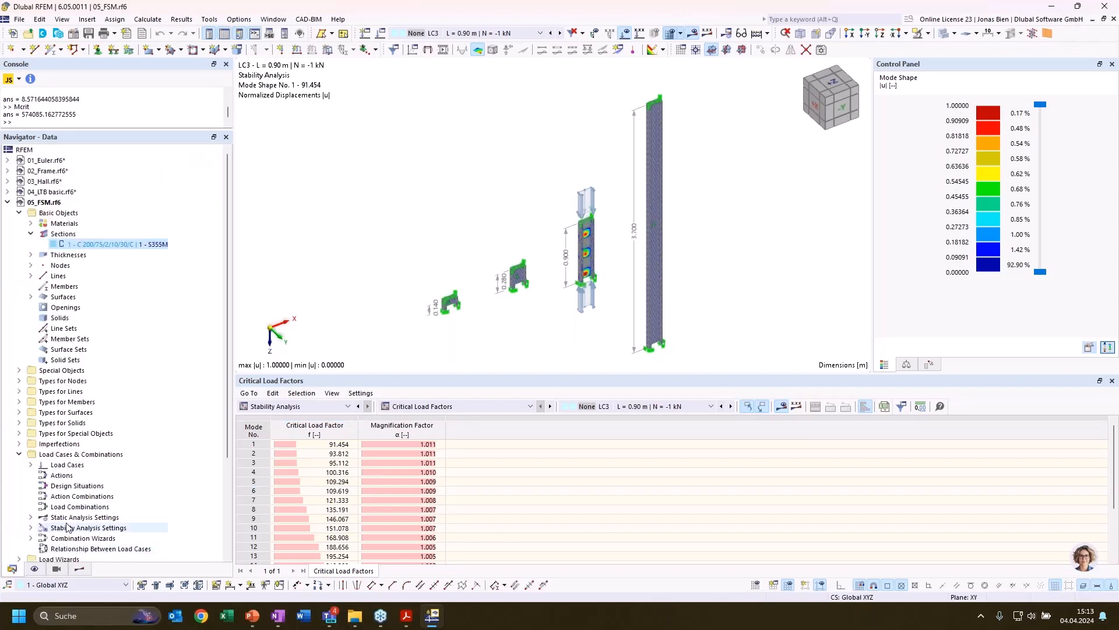
{"action": "double_click", "coordinate": [97, 246]}
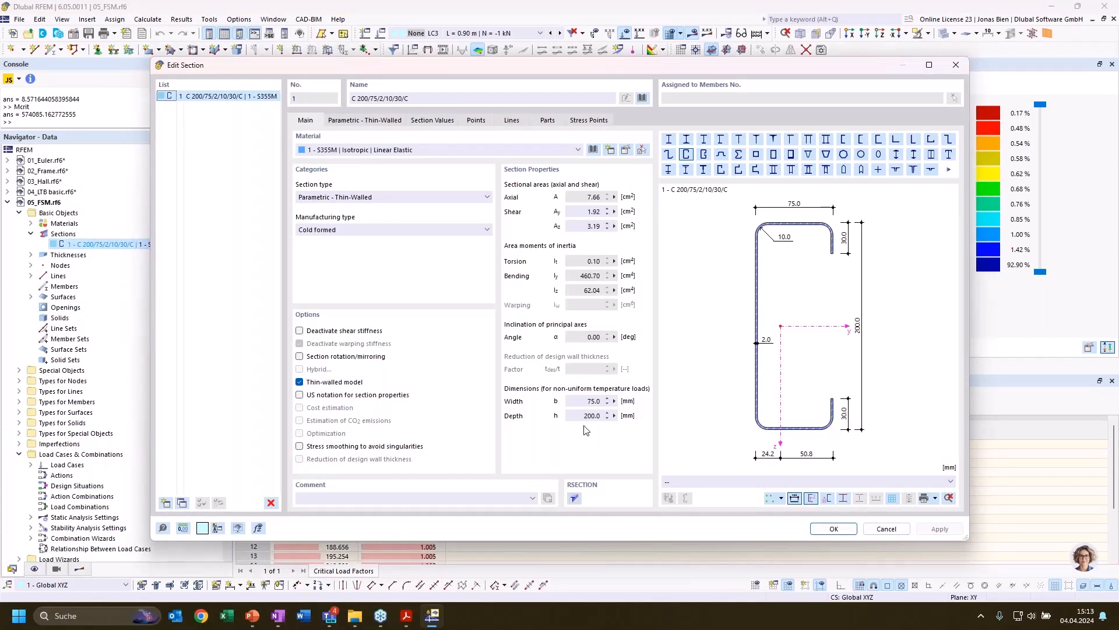
{"action": "key", "text": "alt+Tab"}
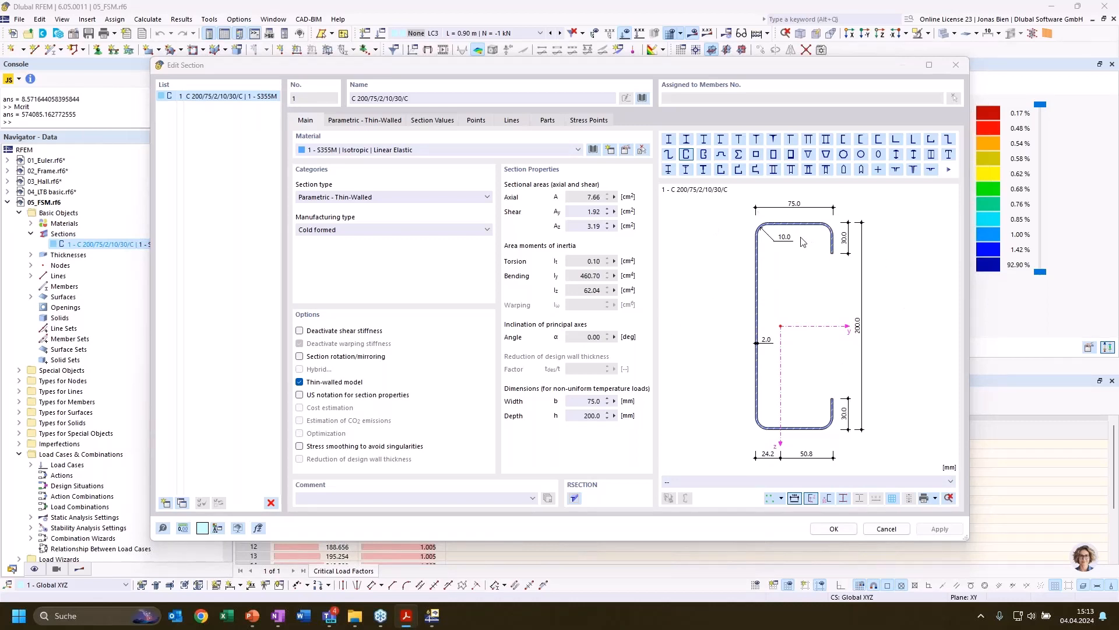
{"action": "left_click", "coordinate": [807, 482]}
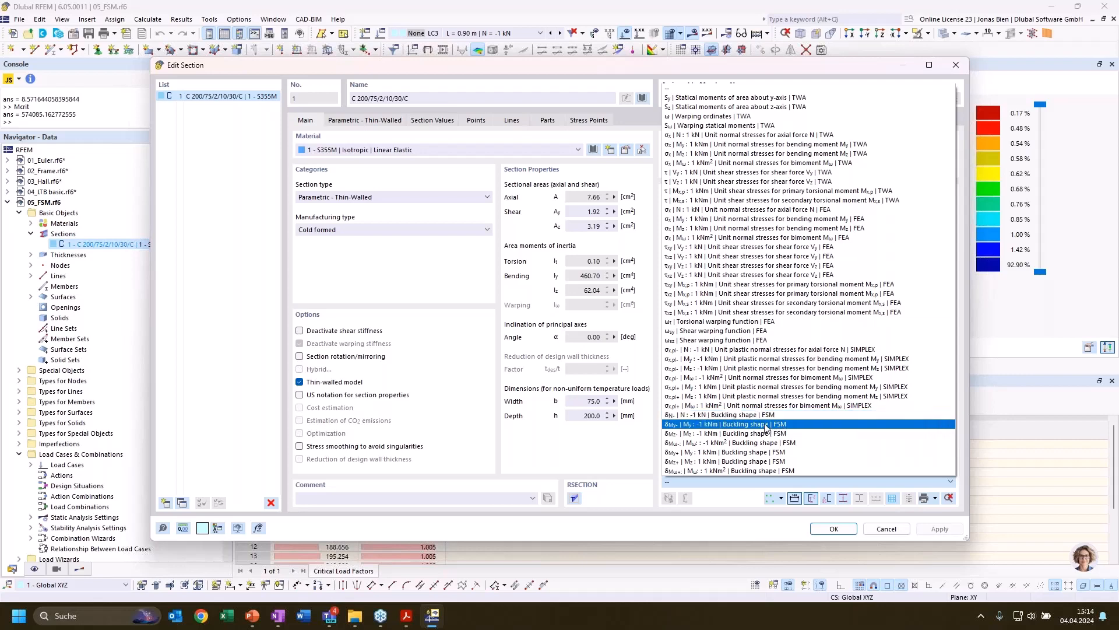
{"action": "left_click", "coordinate": [729, 416]}
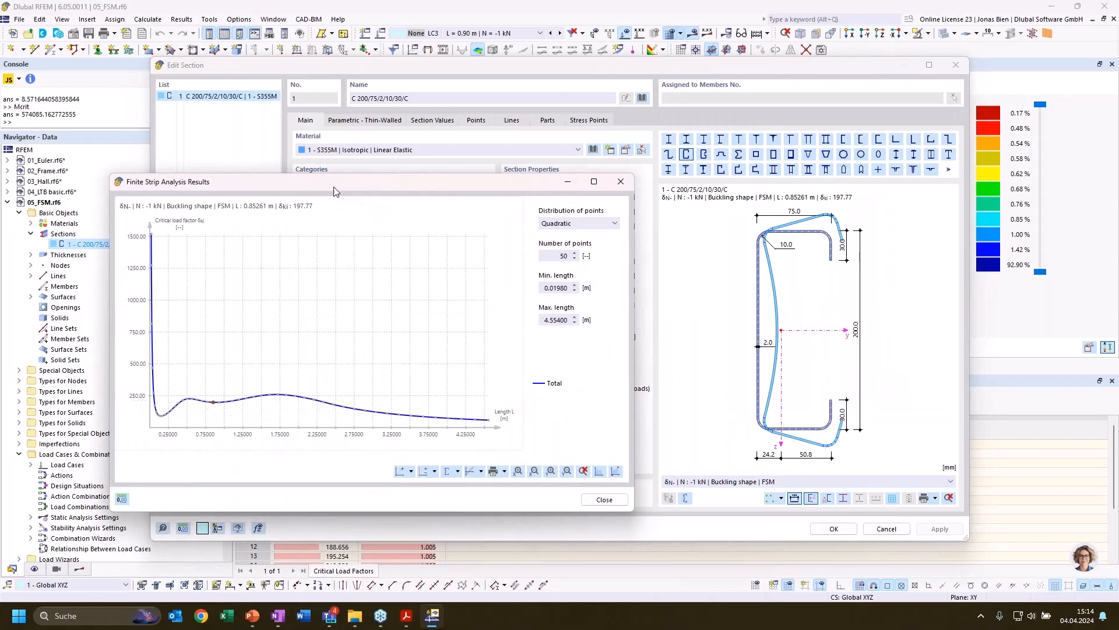
{"action": "left_click_drag", "start_coordinate": [334, 188], "coordinate": [379, 181]}
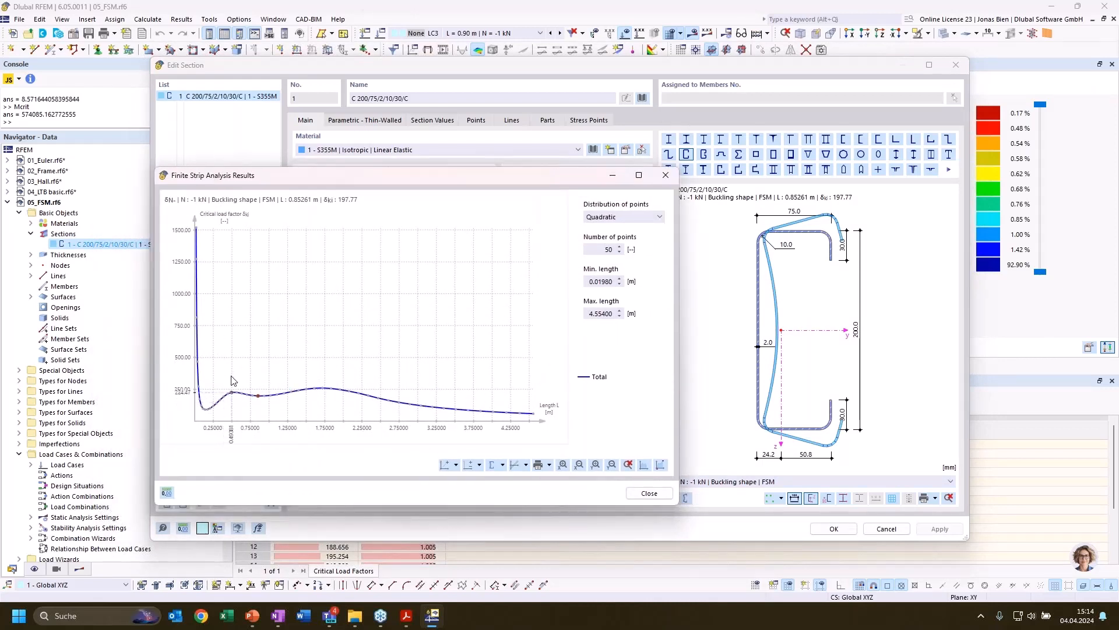
Show the section's buckling shapes on the total curve at lengths of about 0.14 m, 0.34 m and 1.02 m.
{"action": "mouse_move", "coordinate": [206, 416]}
{"action": "left_click", "coordinate": [209, 417]}
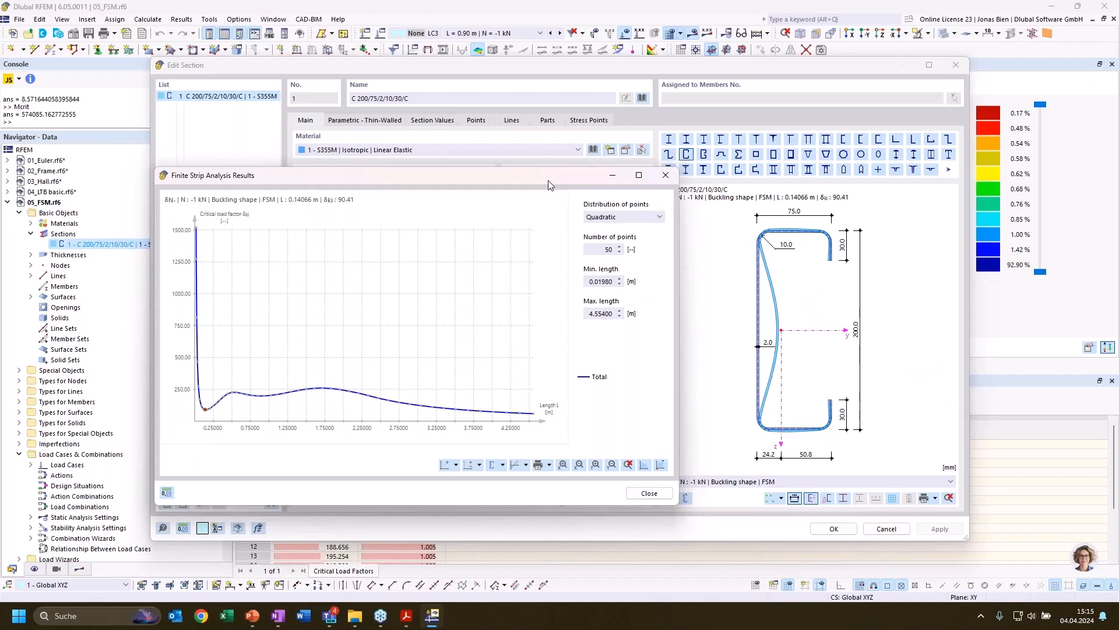
{"action": "left_click_drag", "start_coordinate": [545, 180], "coordinate": [515, 180]}
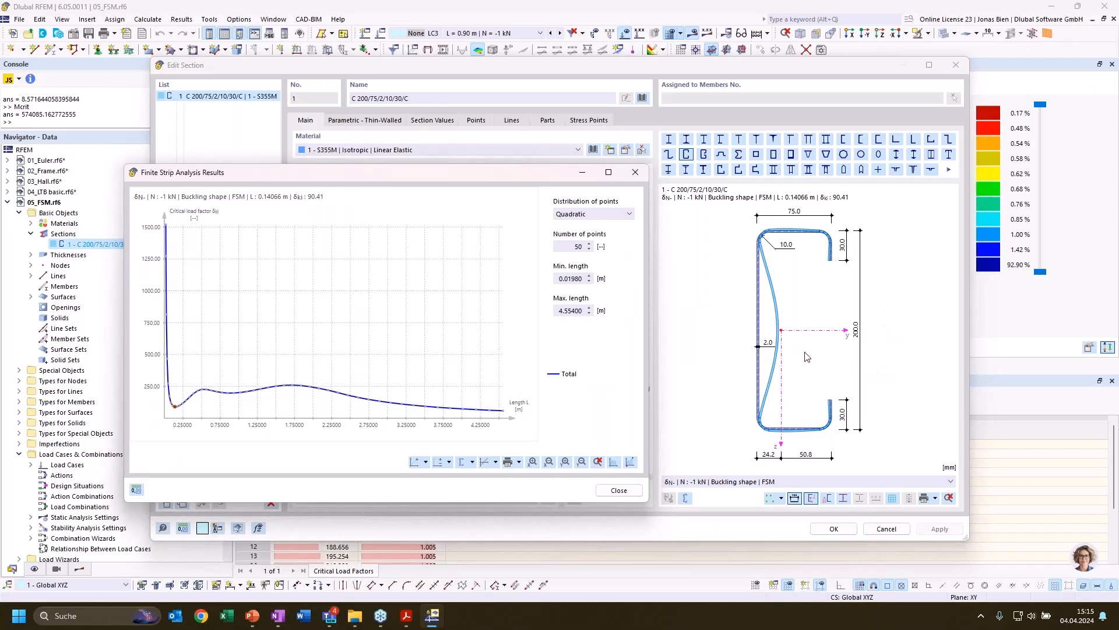
{"action": "left_click", "coordinate": [190, 397]}
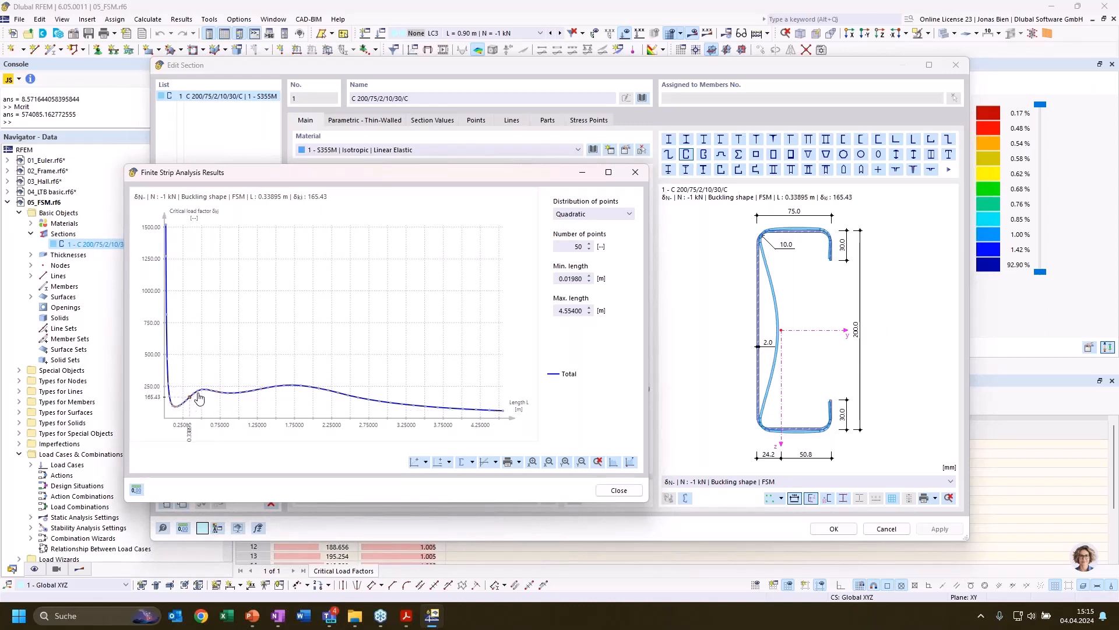
{"action": "left_click", "coordinate": [229, 395]}
{"action": "left_click", "coordinate": [242, 398]}
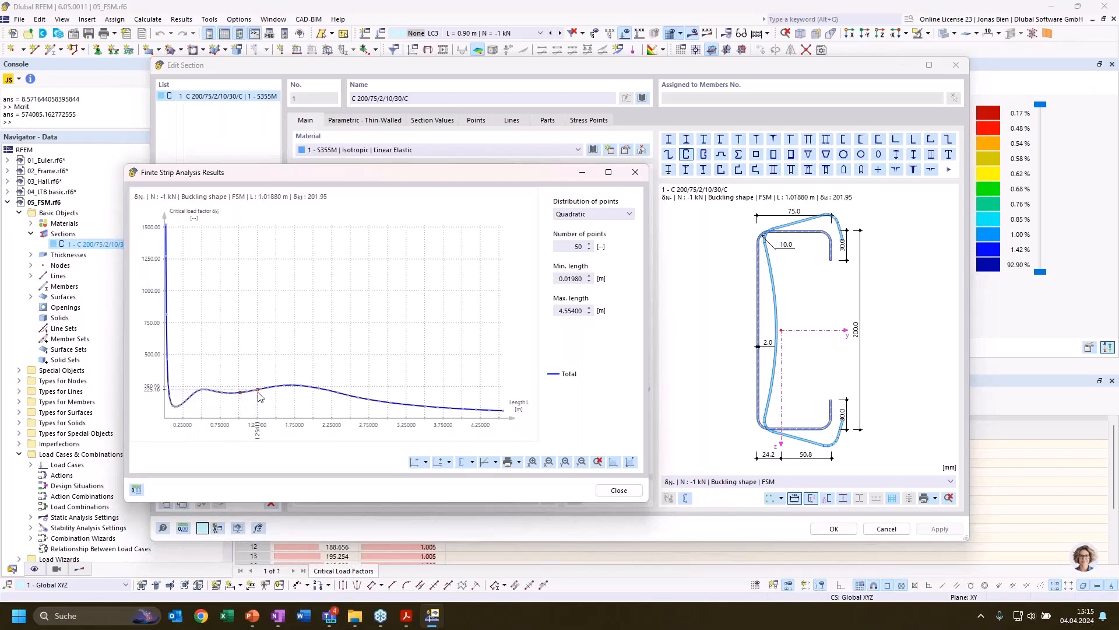
Compare the section's buckling shapes along the total curve up to lengths of about 1.30 m, 1.61 m and 2.20 m.
{"action": "left_click", "coordinate": [234, 394]}
{"action": "left_click", "coordinate": [246, 392]}
{"action": "left_click", "coordinate": [263, 390]}
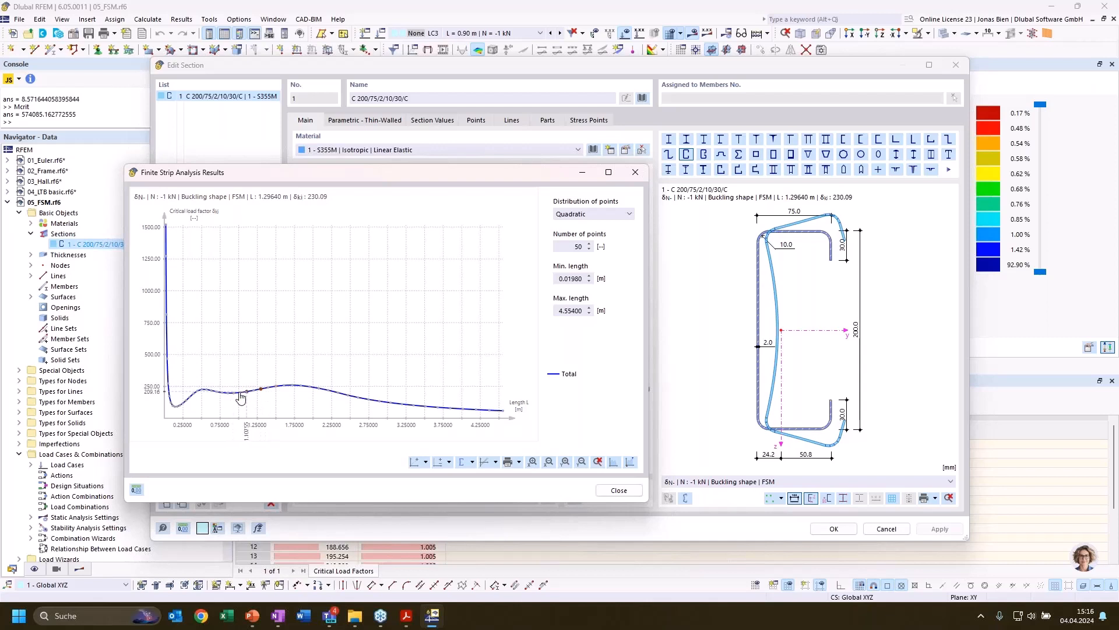
{"action": "left_click", "coordinate": [285, 390]}
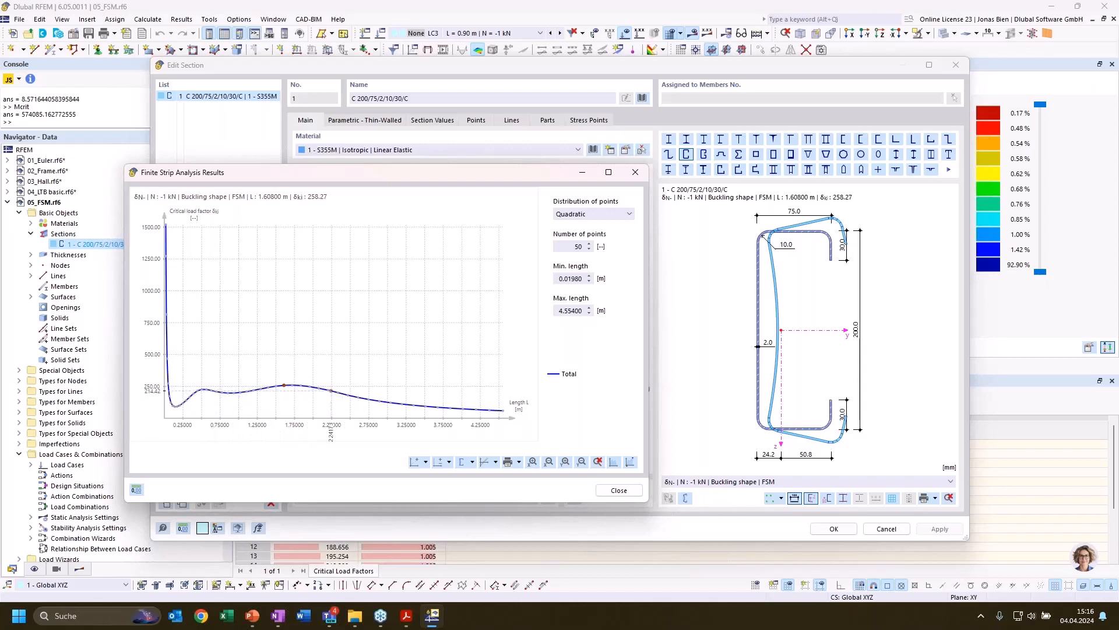
{"action": "left_click", "coordinate": [329, 390]}
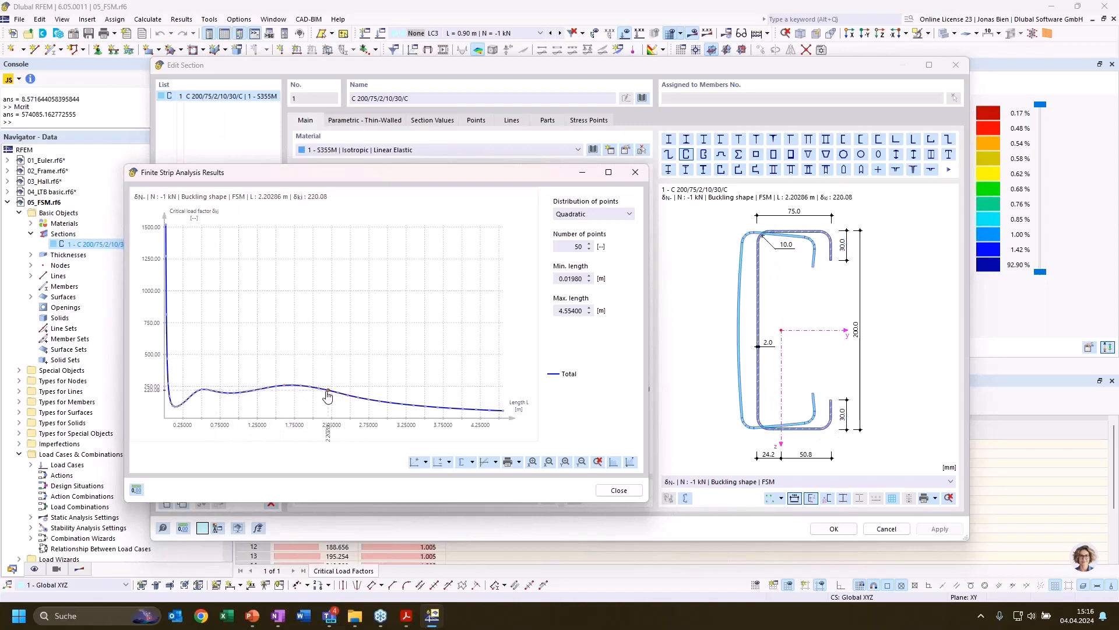
Show the buckling shapes around the second minimum at about 0.93 m and 0.85 m, and at about 2.61 m and 3.68 m.
{"action": "left_click", "coordinate": [234, 394]}
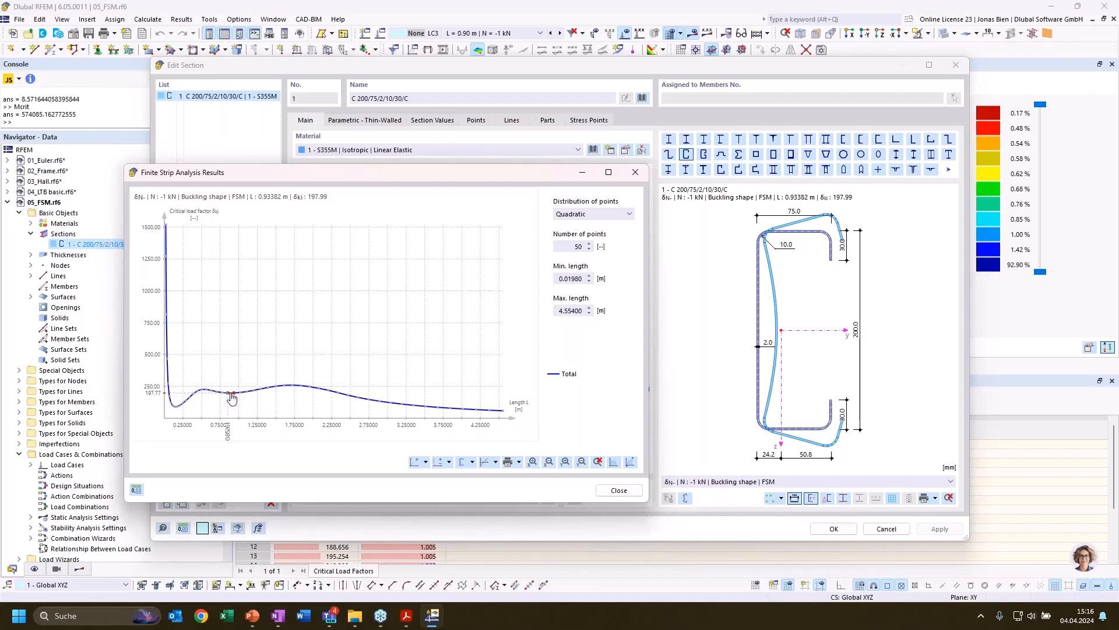
{"action": "left_click", "coordinate": [232, 397]}
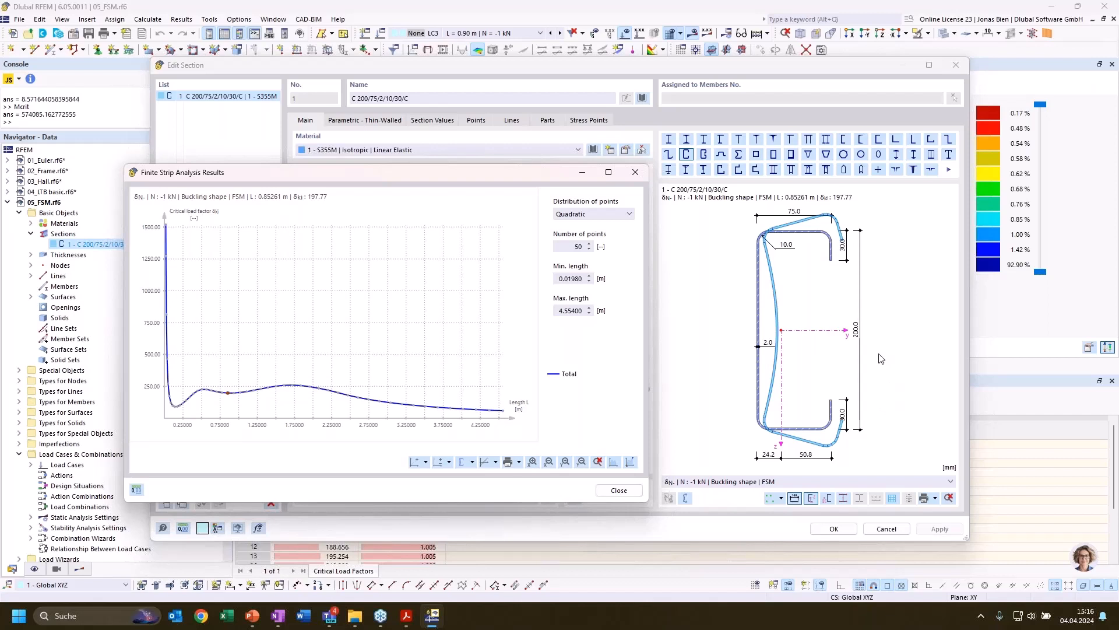
{"action": "left_click", "coordinate": [358, 398]}
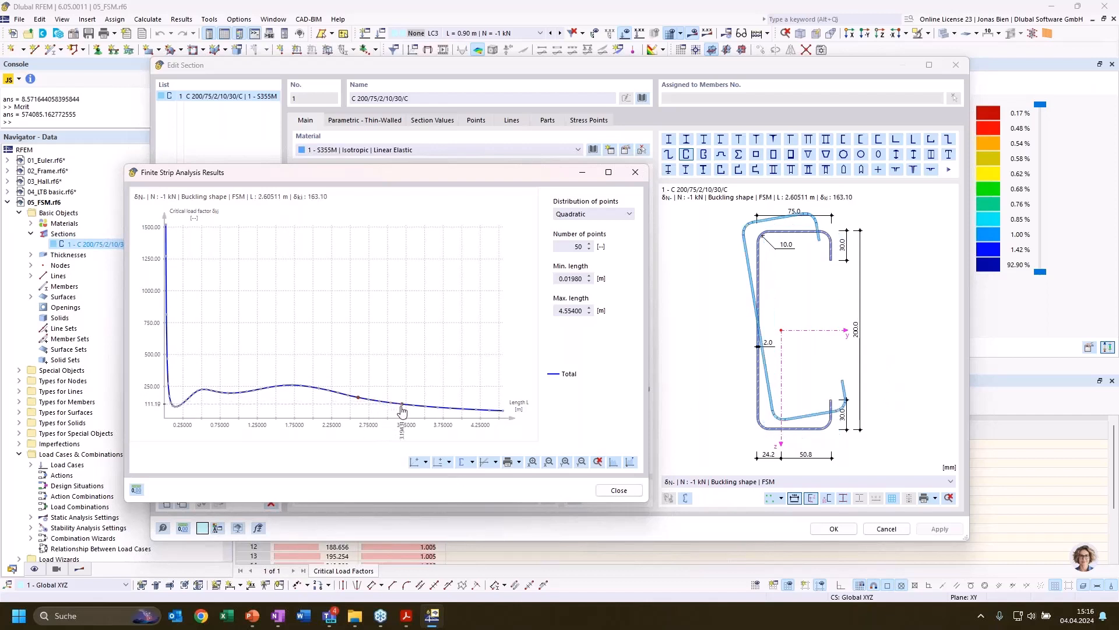
{"action": "left_click", "coordinate": [402, 407]}
{"action": "left_click", "coordinate": [439, 408]}
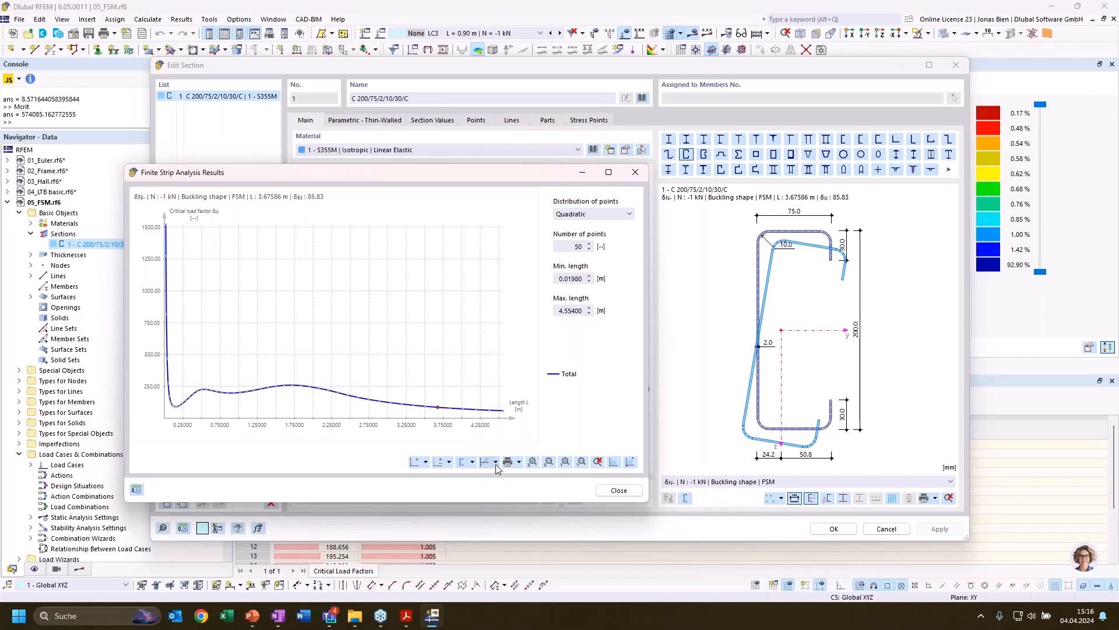
Add the local and distortional curves to the diagram and show their buckling shapes at about 0.14 m and 0.93 m.
{"action": "left_click", "coordinate": [472, 462]}
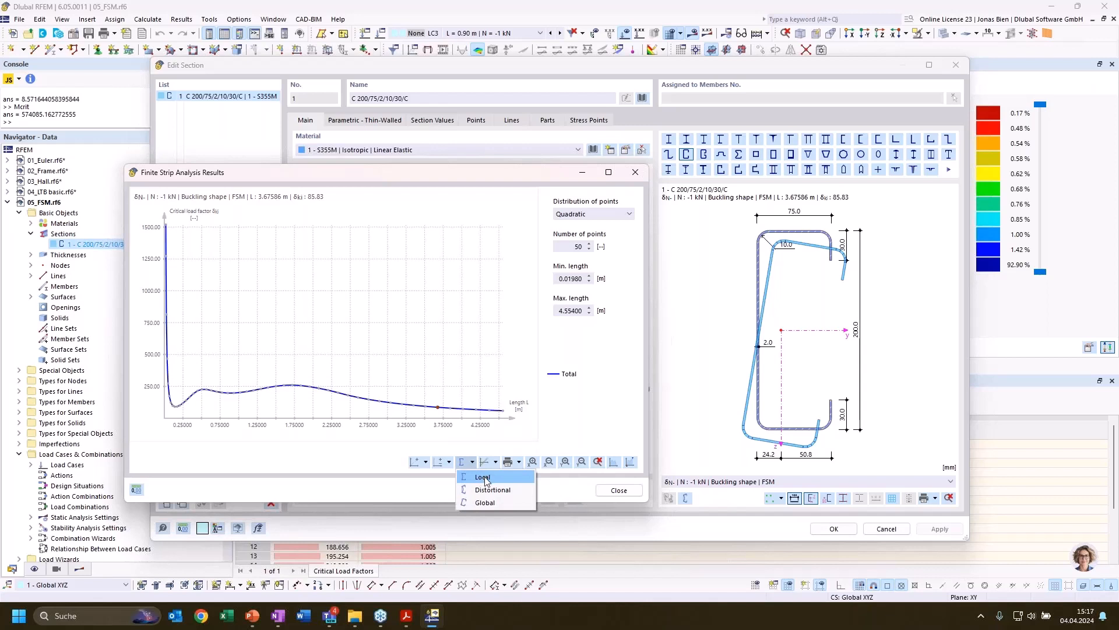
{"action": "left_click", "coordinate": [484, 479]}
{"action": "left_click", "coordinate": [473, 463]}
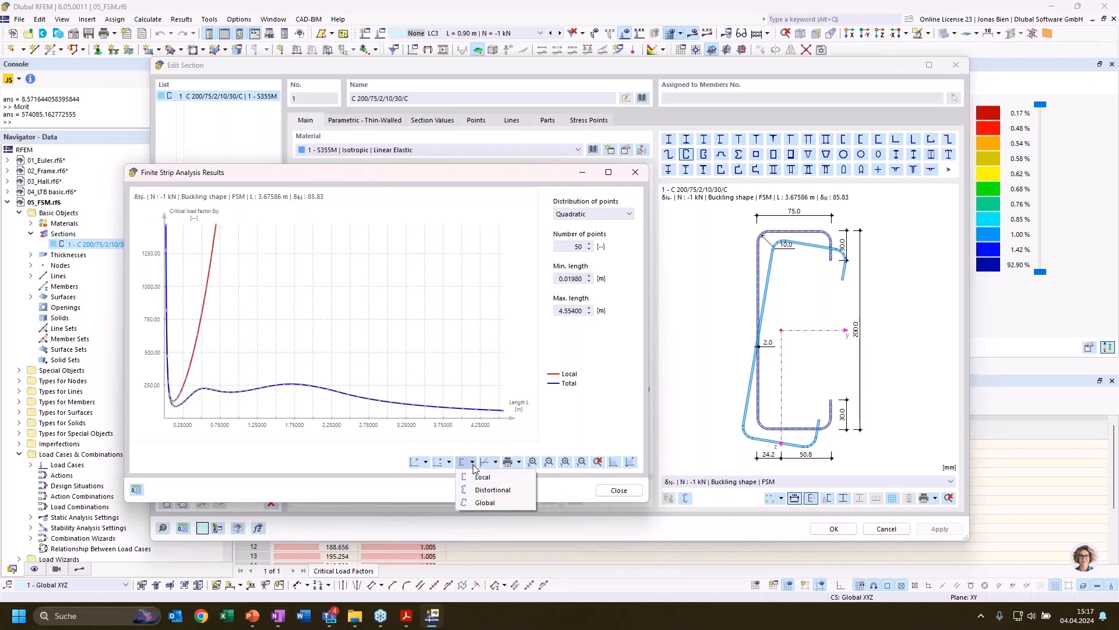
{"action": "left_click", "coordinate": [479, 489]}
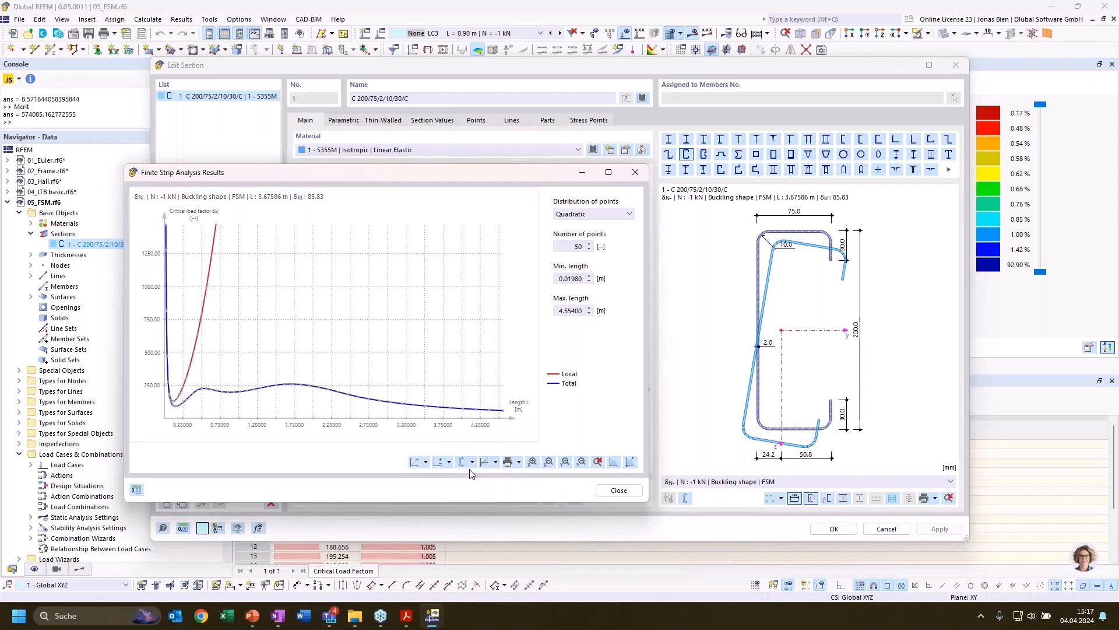
{"action": "left_click", "coordinate": [176, 403]}
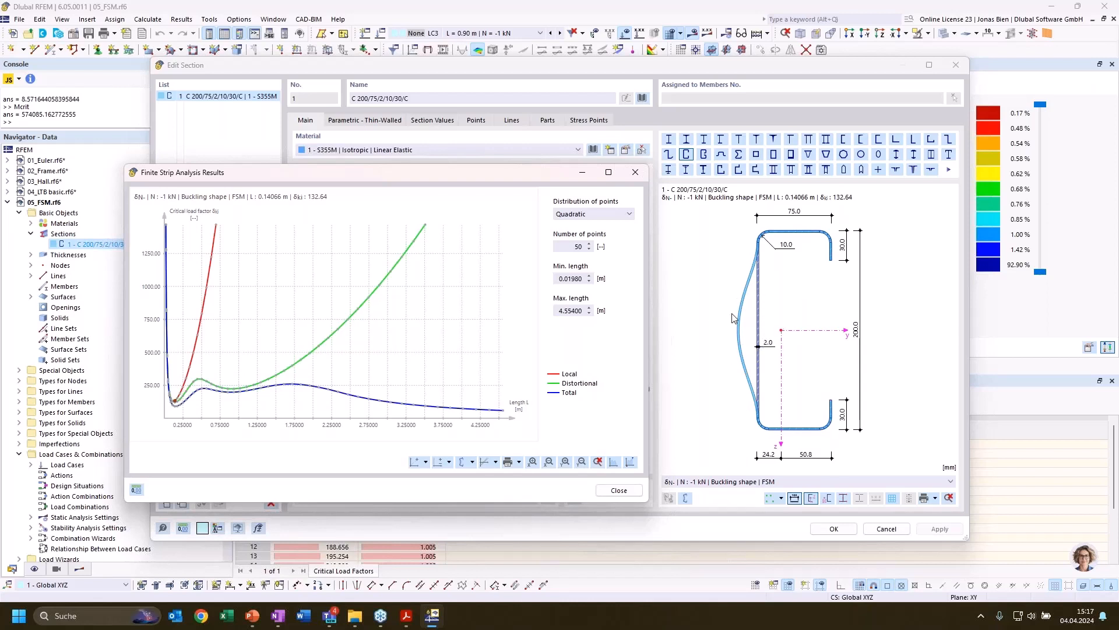
{"action": "left_click", "coordinate": [237, 391]}
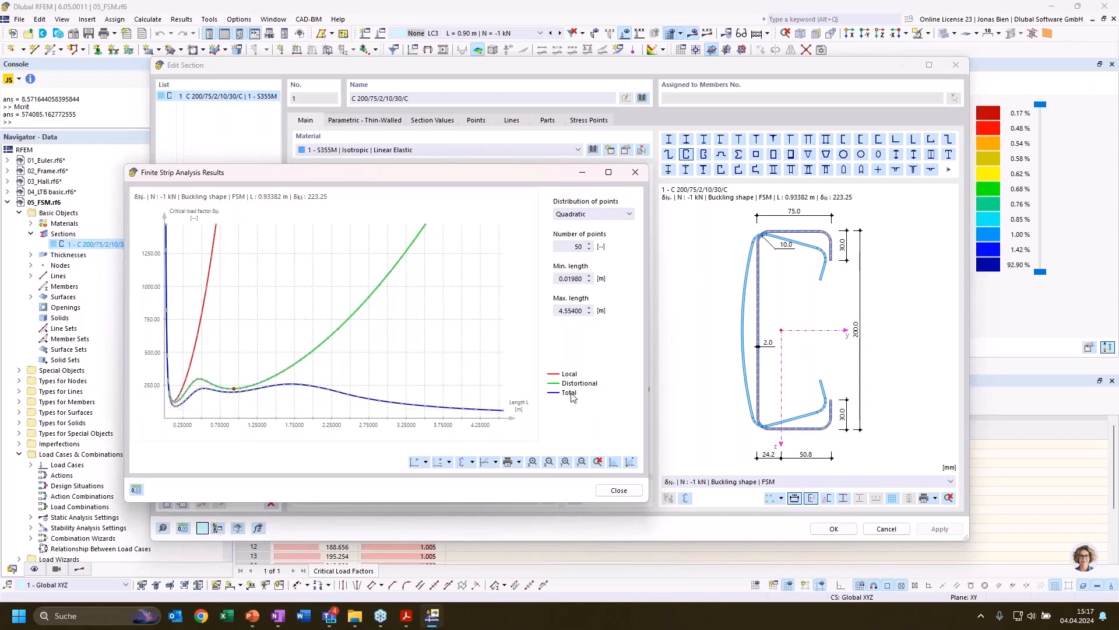
Add the global curve to the diagram and show its buckling shapes at several lengths, including about 3.19 m and 2.61 m.
{"action": "left_click", "coordinate": [473, 465]}
{"action": "left_click", "coordinate": [490, 501]}
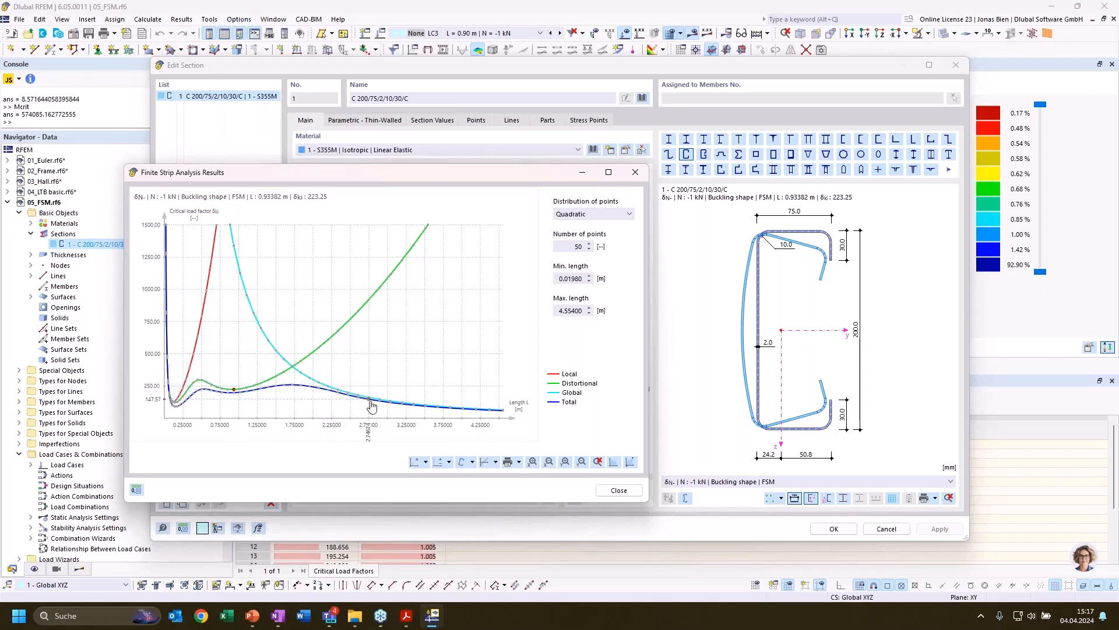
{"action": "left_click", "coordinate": [402, 402]}
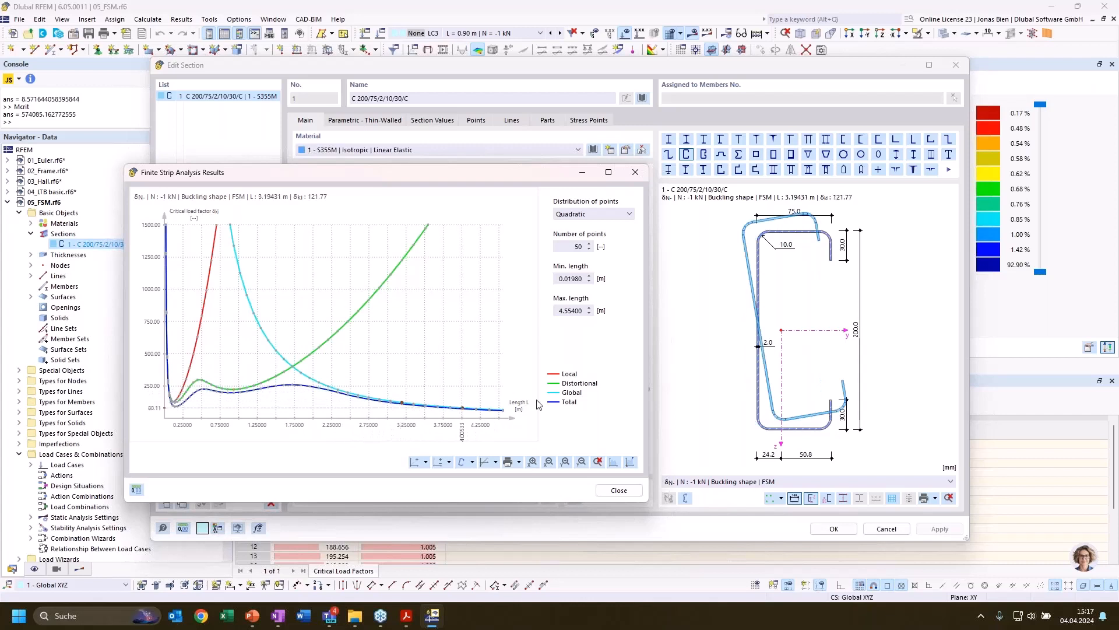
{"action": "left_click", "coordinate": [300, 377]}
{"action": "left_click", "coordinate": [319, 384]}
{"action": "left_click", "coordinate": [359, 398]}
Display the buckling shape at about 2.61 m in 3D and examine the deformed member from several angles.
{"action": "left_click", "coordinate": [688, 500]}
{"action": "left_click", "coordinate": [686, 498]}
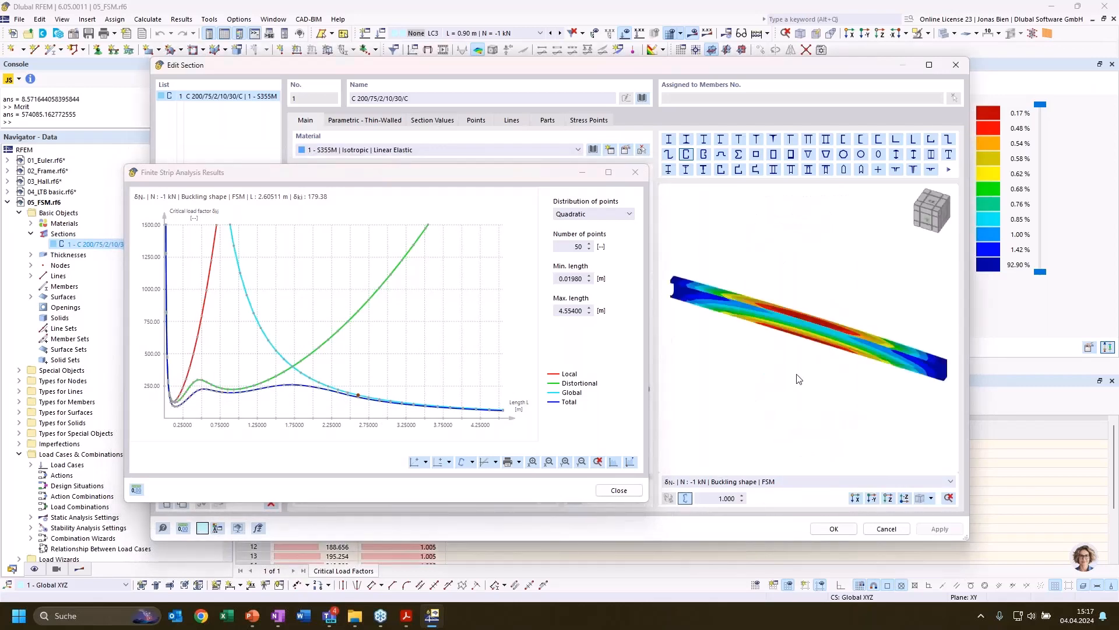
{"action": "middle_click_drag", "start_coordinate": [792, 349], "coordinate": [762, 253], "text": "ctrl"}
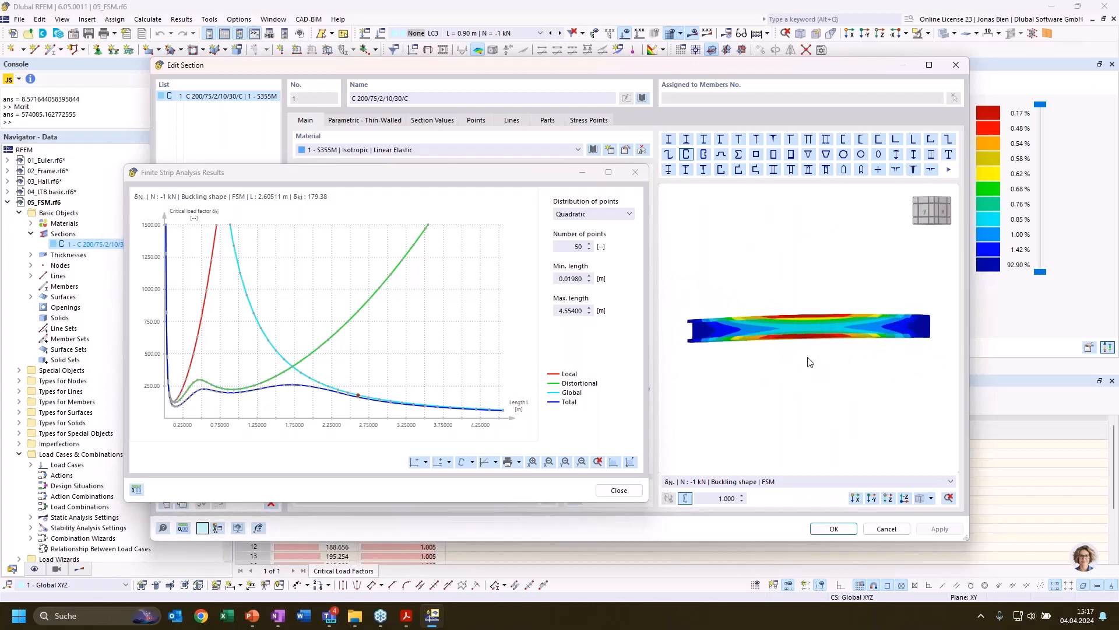
{"action": "middle_click_drag", "start_coordinate": [809, 362], "coordinate": [748, 415], "text": "ctrl"}
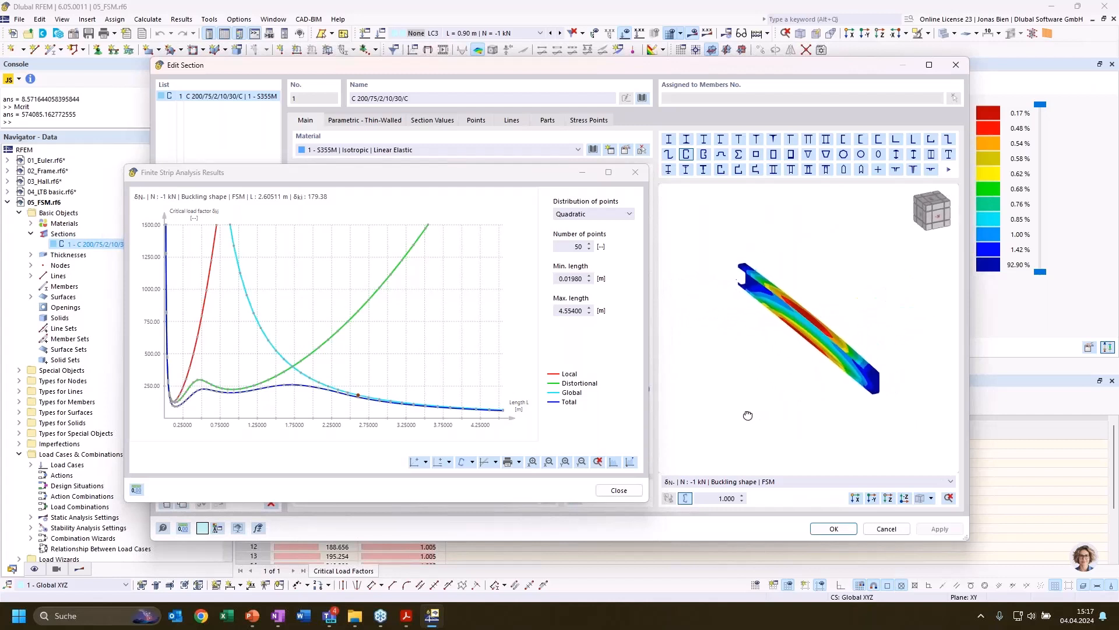
{"action": "scroll", "coordinate": [824, 322], "scroll_direction": "up", "scroll_amount": 1}
{"action": "scroll", "coordinate": [832, 317], "scroll_direction": "up", "scroll_amount": 1}
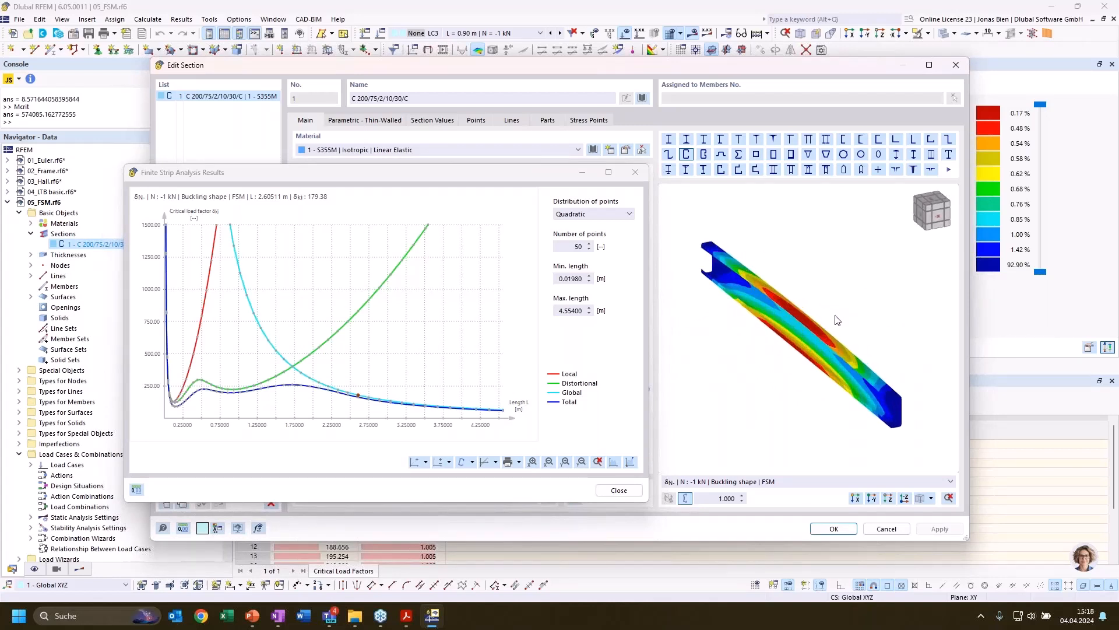
{"action": "middle_click_drag", "start_coordinate": [832, 327], "coordinate": [829, 299], "text": "ctrl"}
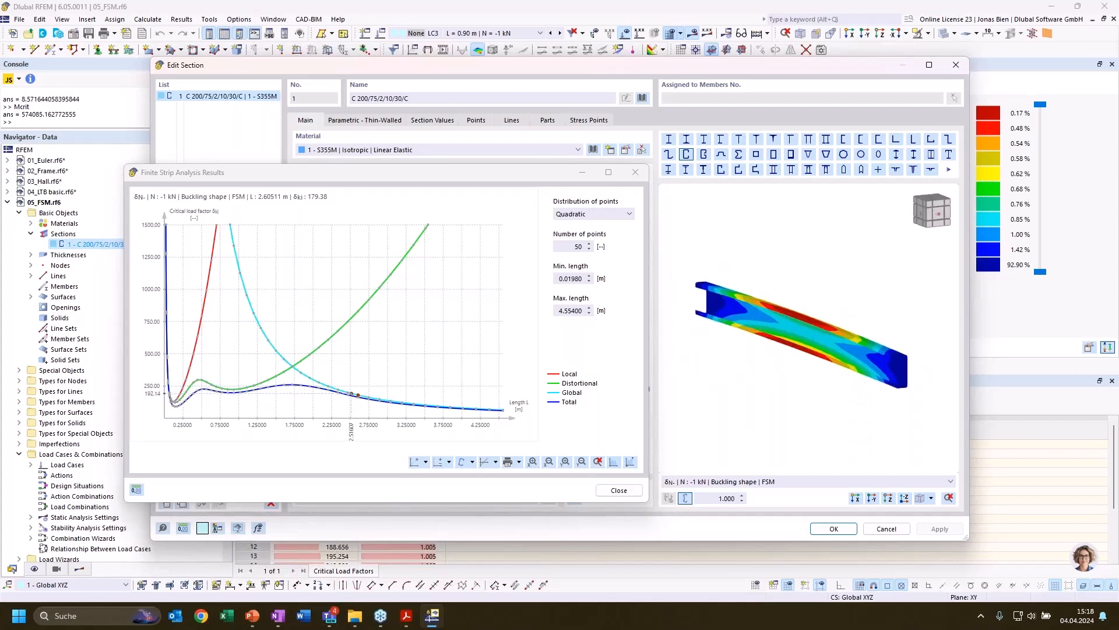
Compare the 3D buckling shapes on the total curve at lengths of about 1.50 m, 0.93 m, 0.17 m and 1.40 m.
{"action": "left_click", "coordinate": [276, 387]}
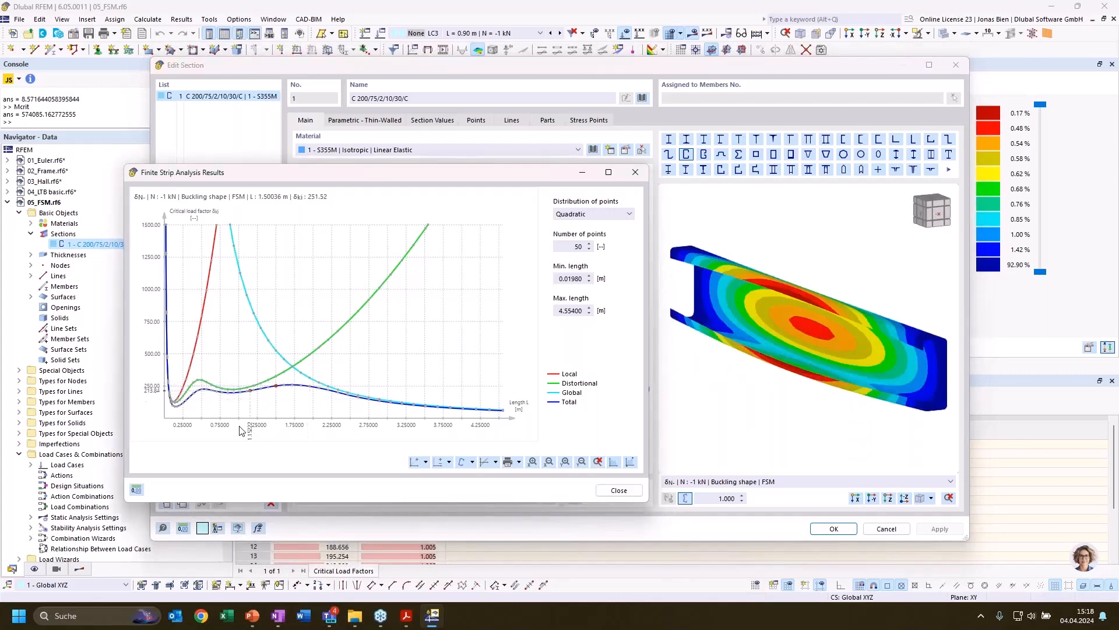
{"action": "left_click", "coordinate": [236, 399]}
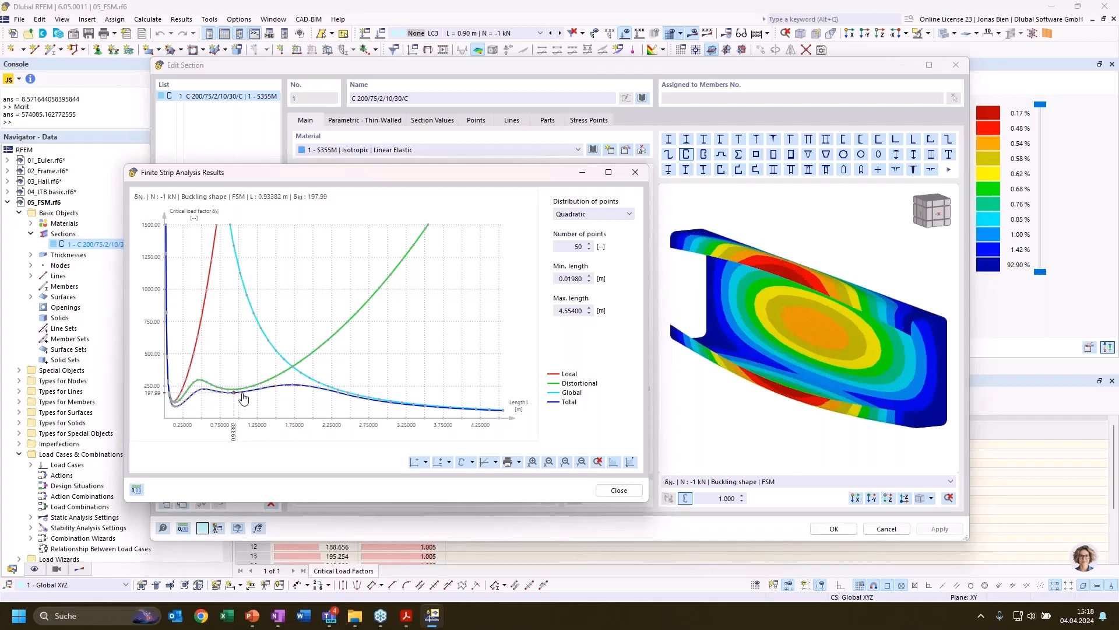
{"action": "left_click", "coordinate": [179, 411]}
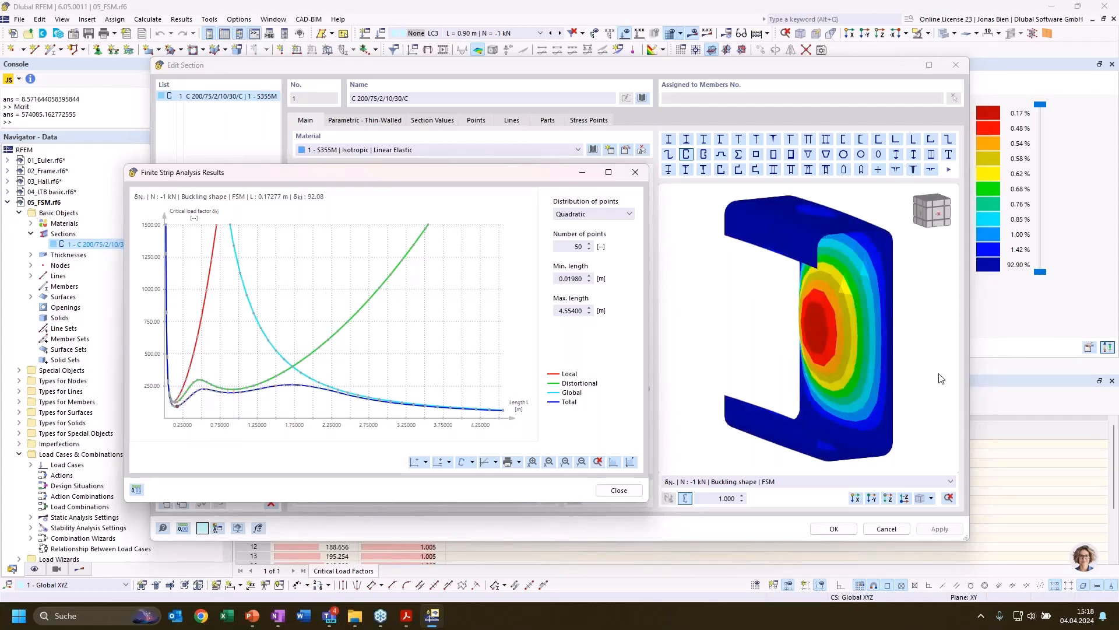
{"action": "middle_click_drag", "start_coordinate": [796, 360], "coordinate": [954, 370], "text": "ctrl"}
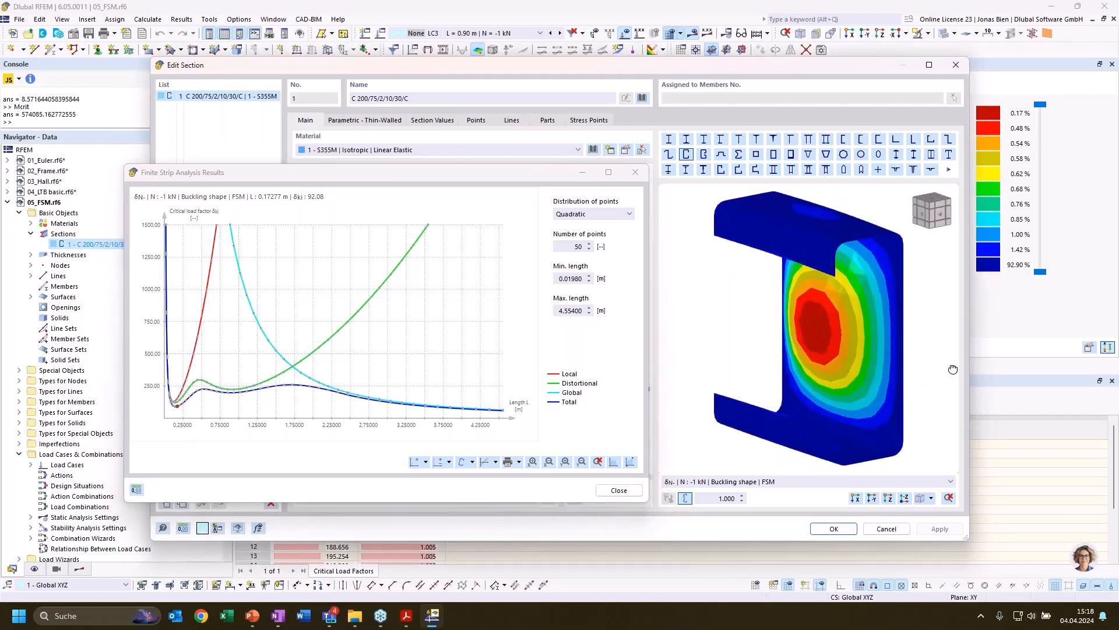
{"action": "left_click", "coordinate": [268, 388]}
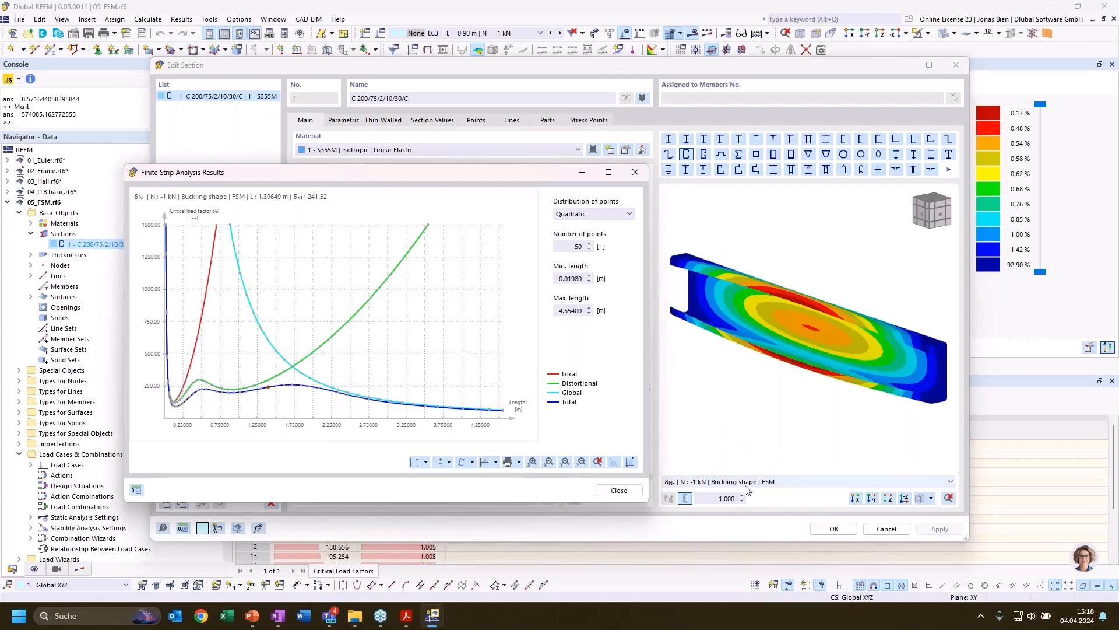
Close the finite strip analysis results and switch to the PowerPoint slide comparing FE, FSM and beam models.
{"action": "left_click", "coordinate": [729, 482]}
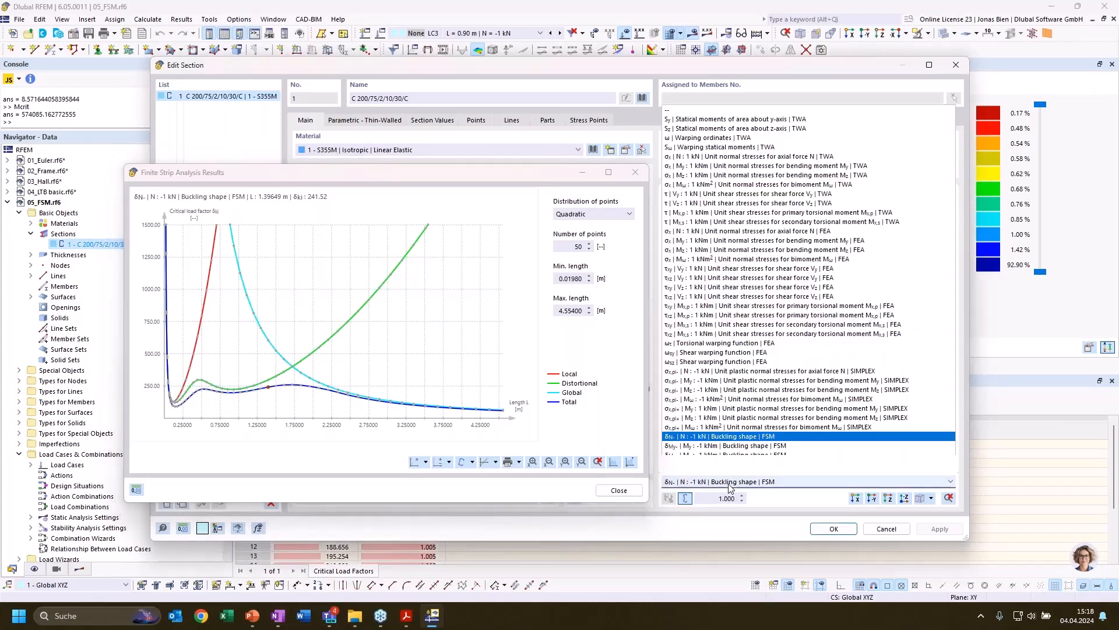
{"action": "left_click", "coordinate": [619, 491]}
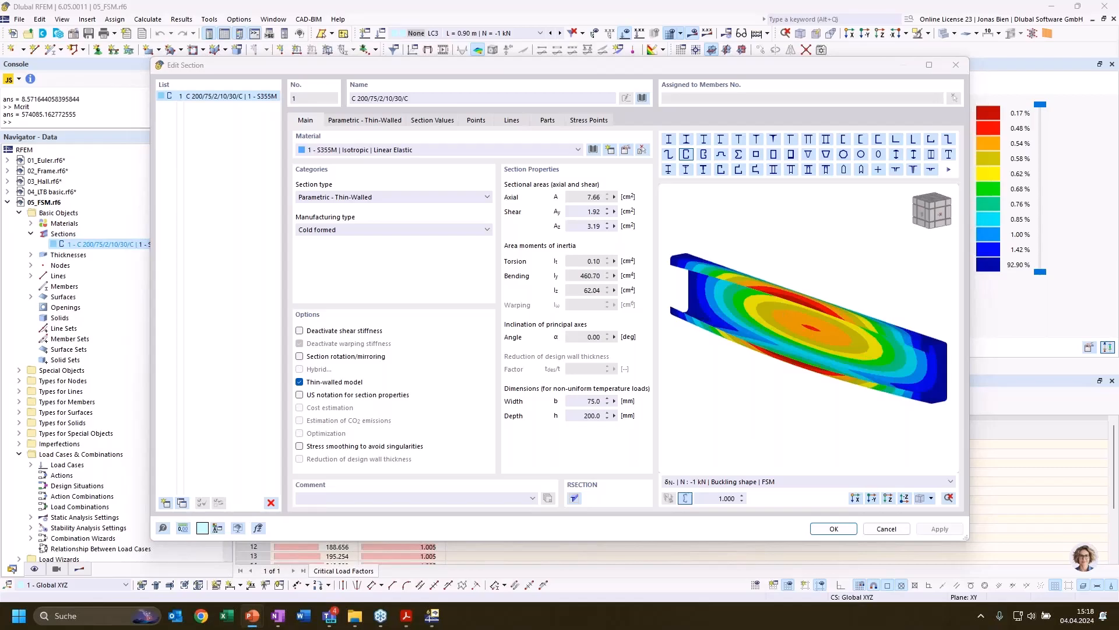
{"action": "left_click", "coordinate": [252, 615]}
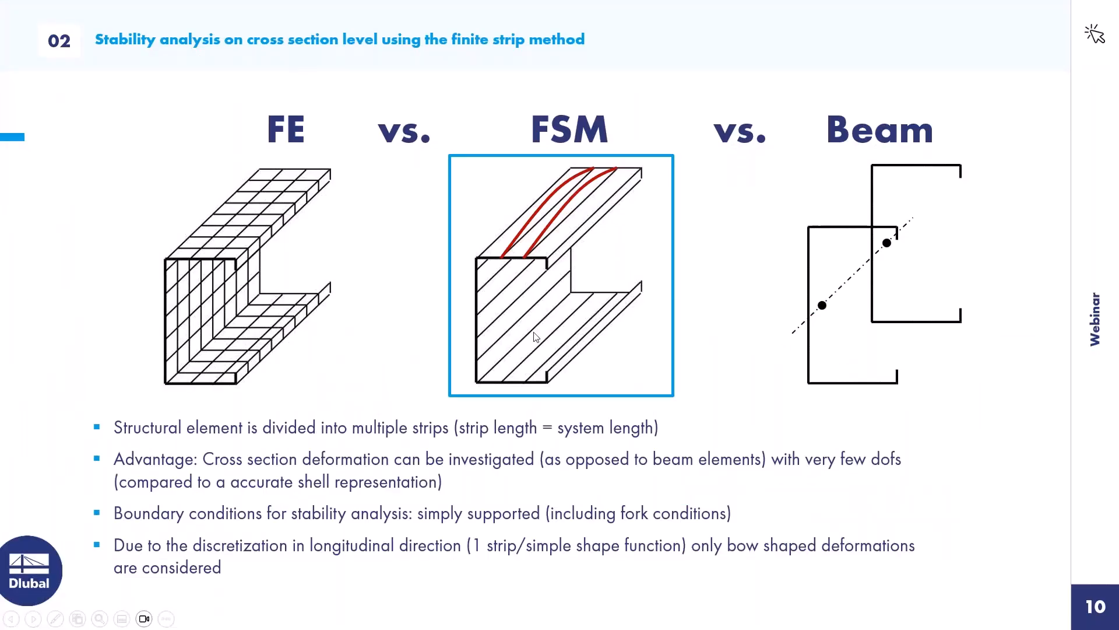
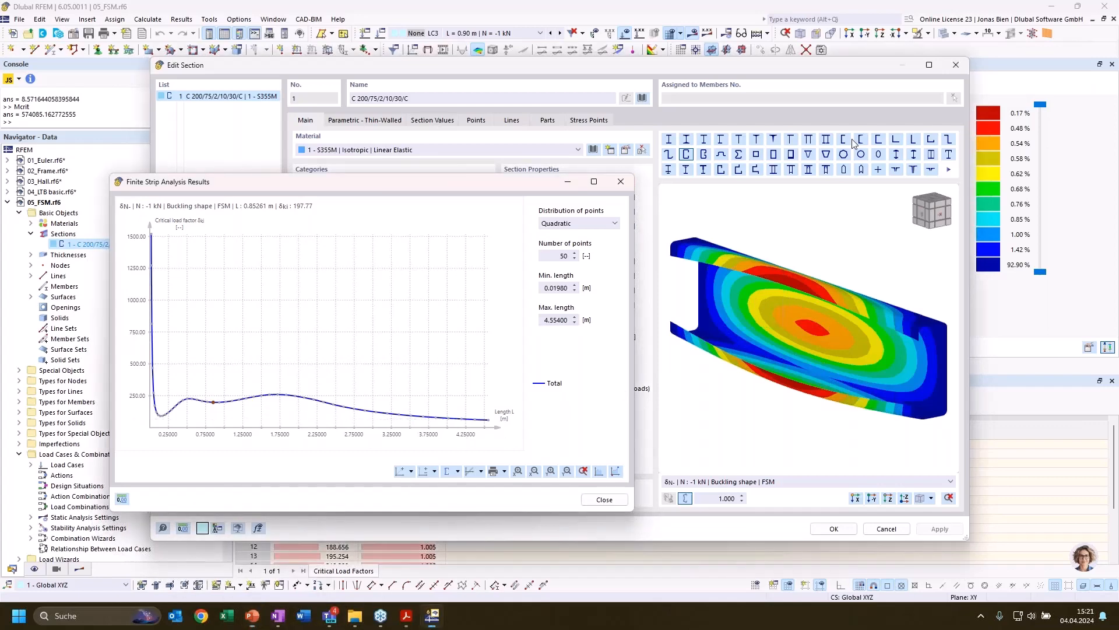
Close the section's finite strip results and display the stability results of load case LC2 - L = 0.28 m.
{"action": "left_click", "coordinate": [620, 181]}
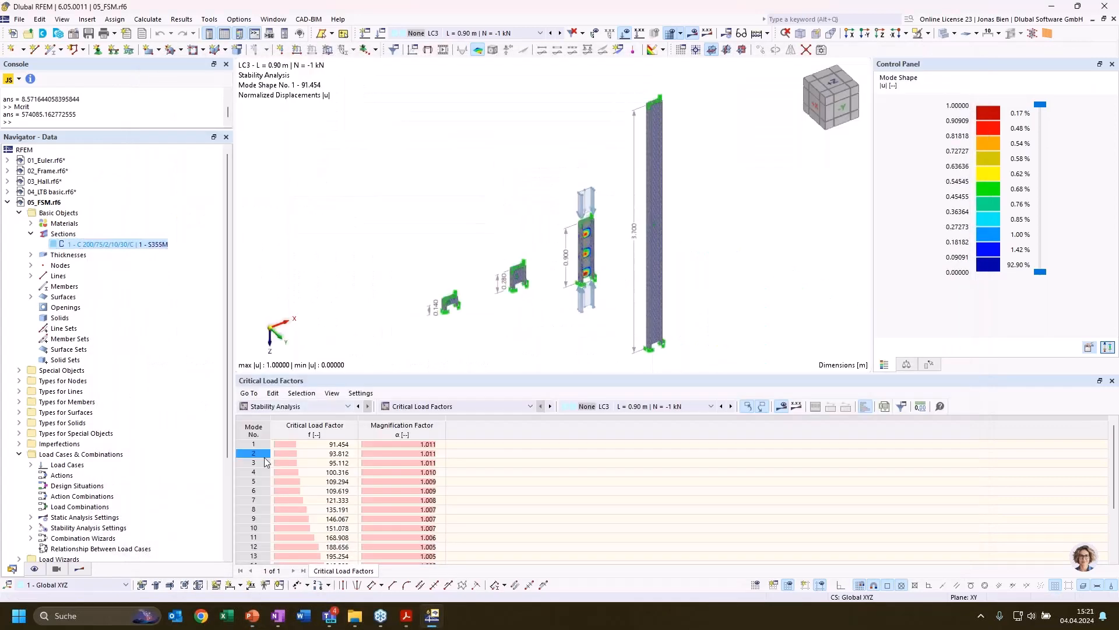
{"action": "left_click", "coordinate": [601, 407]}
{"action": "left_click", "coordinate": [624, 427]}
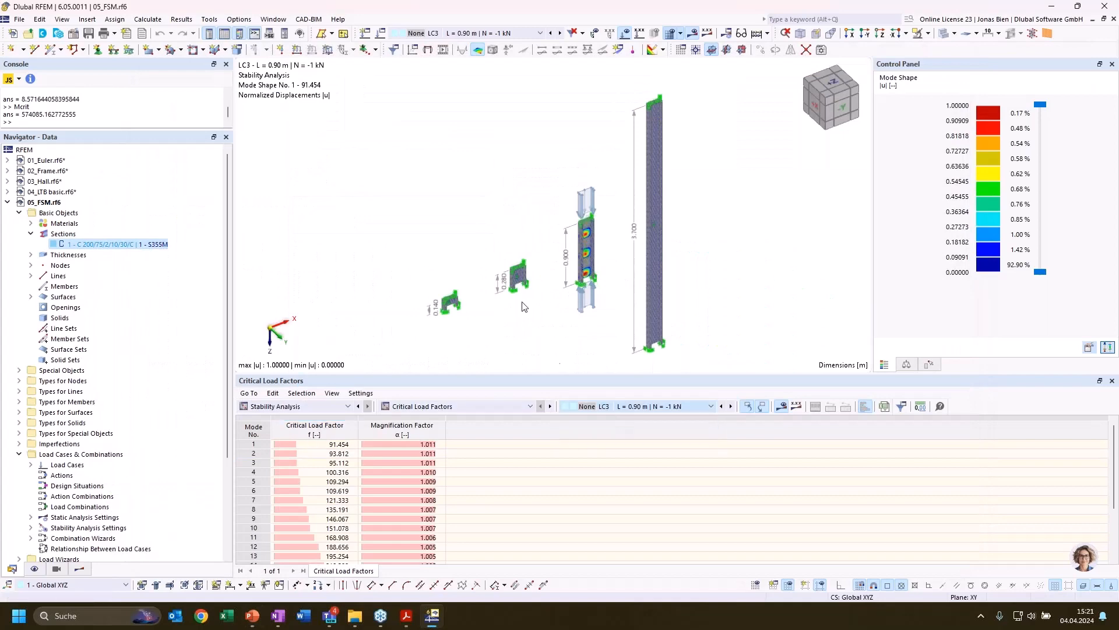
{"action": "double_click", "coordinate": [523, 302]}
{"action": "left_click", "coordinate": [648, 379]}
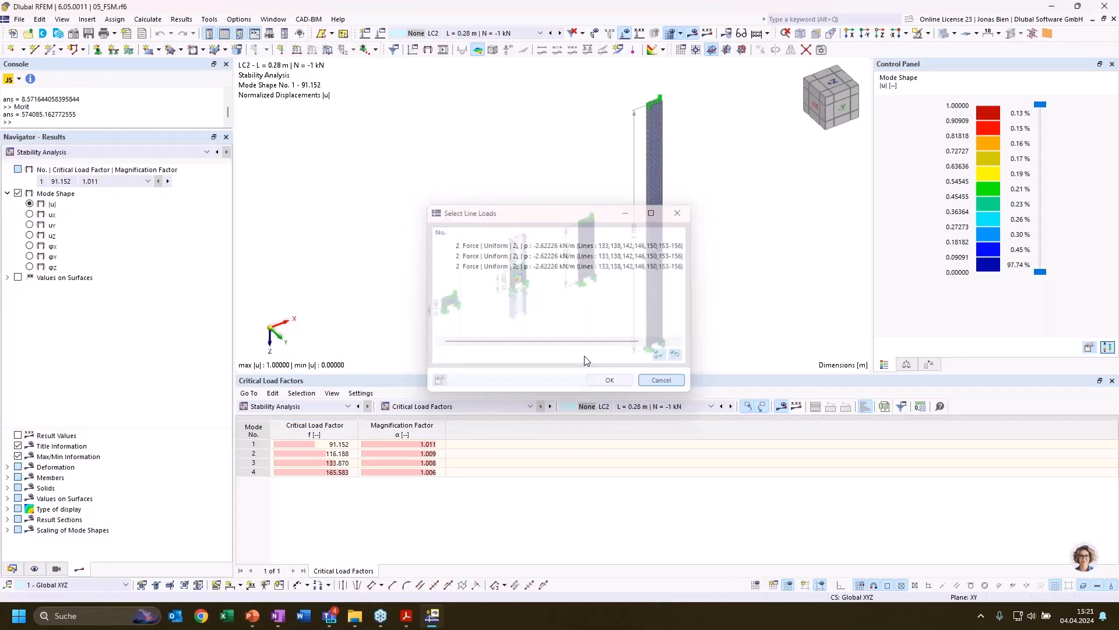
Examine mode shape 1 of the 0.28 m column in the model and its critical load factor.
{"action": "scroll", "coordinate": [529, 289], "scroll_direction": "up", "scroll_amount": 5}
{"action": "middle_click_drag", "start_coordinate": [526, 225], "coordinate": [523, 215], "text": "ctrl"}
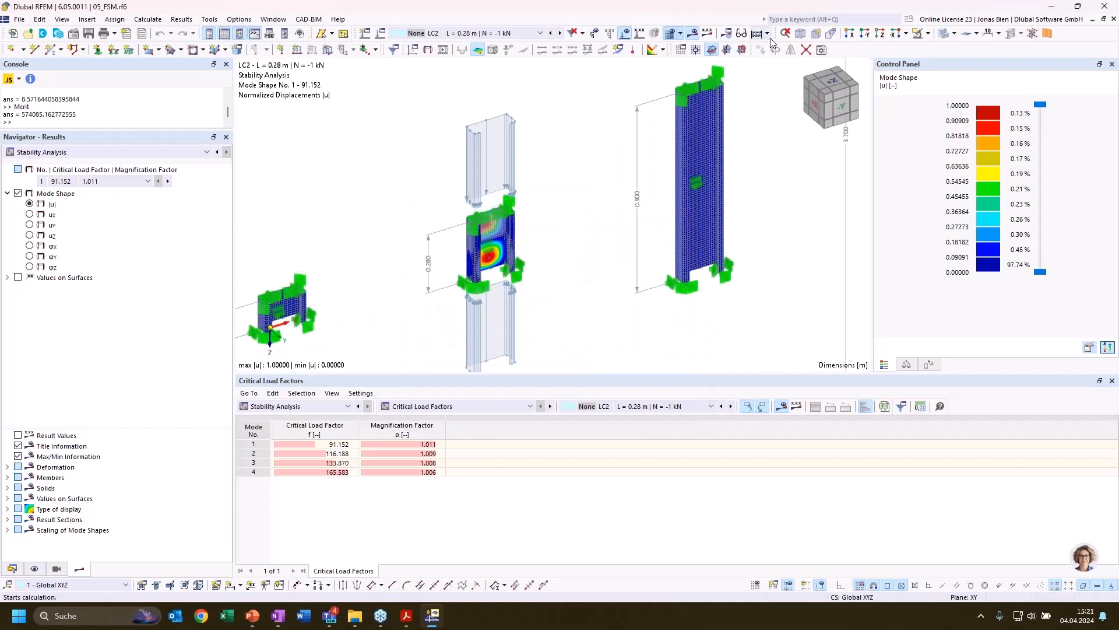
{"action": "left_click", "coordinate": [670, 34]}
{"action": "scroll", "coordinate": [562, 212], "scroll_direction": "up", "scroll_amount": 5}
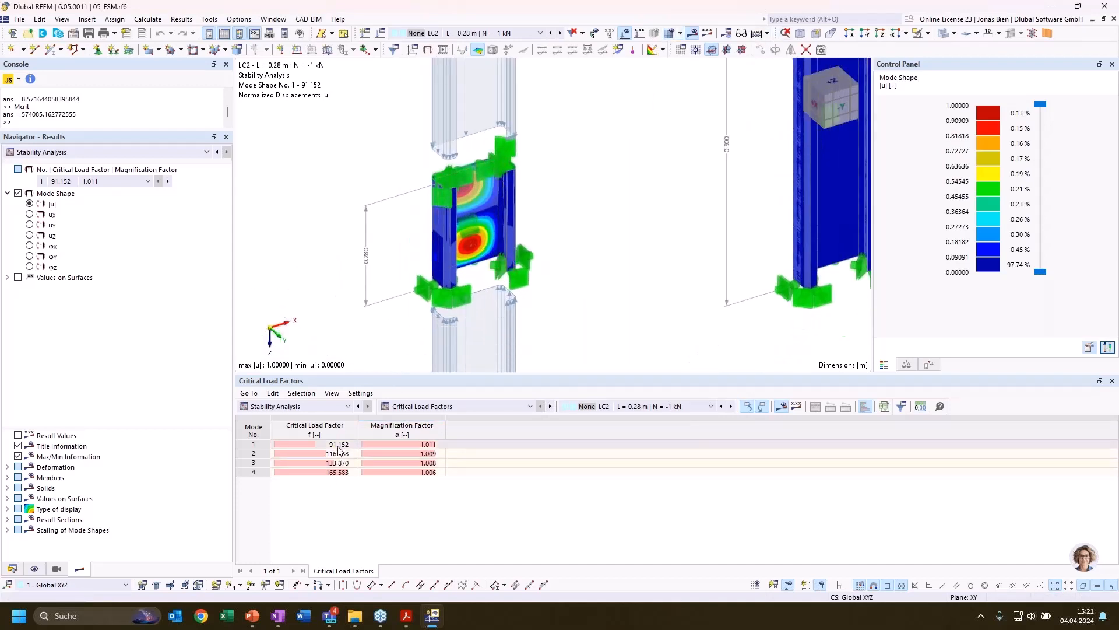
{"action": "left_click", "coordinate": [318, 444]}
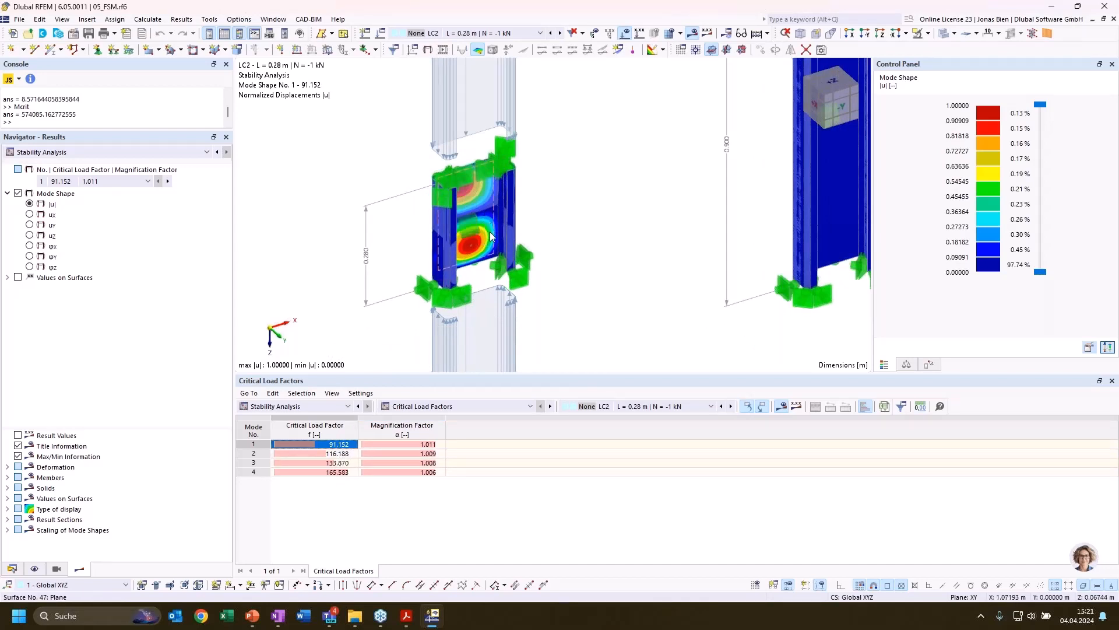
{"action": "mouse_move", "coordinate": [489, 235]}
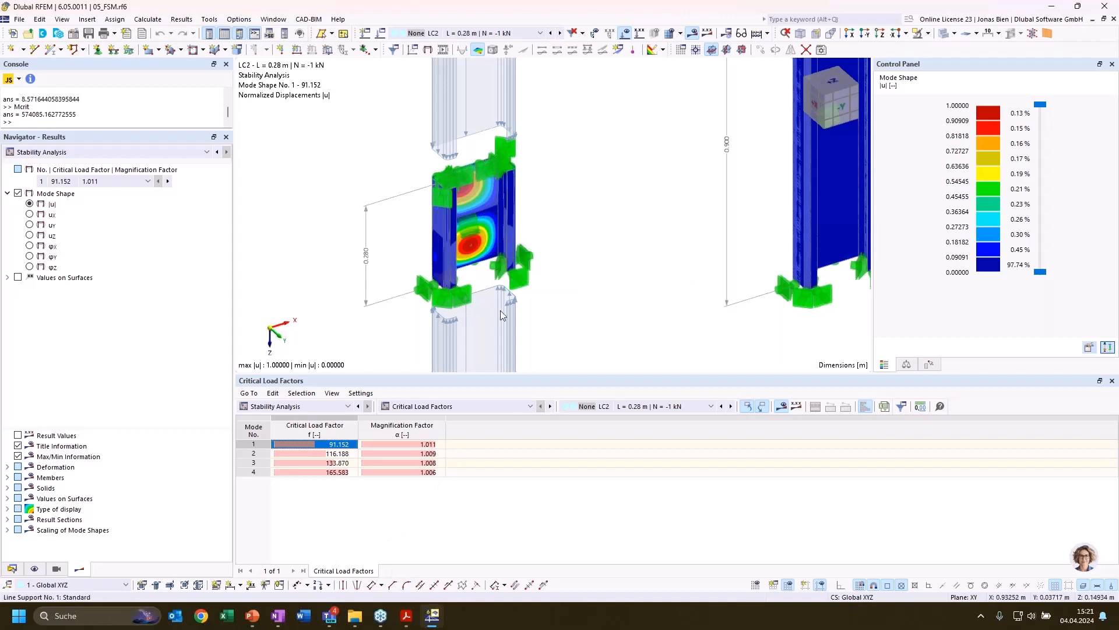
{"action": "scroll", "coordinate": [579, 239], "scroll_direction": "down", "scroll_amount": 1}
{"action": "middle_click_drag", "start_coordinate": [578, 239], "coordinate": [592, 212]}
{"action": "scroll", "coordinate": [590, 204], "scroll_direction": "down", "scroll_amount": 1}
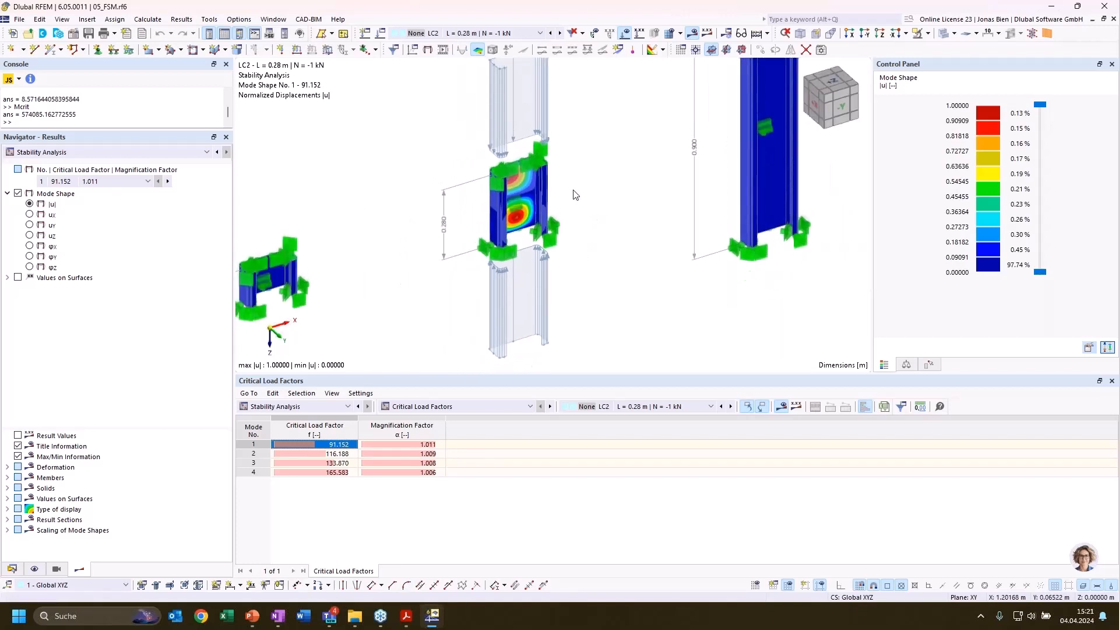
{"action": "scroll", "coordinate": [574, 195], "scroll_direction": "down", "scroll_amount": 1}
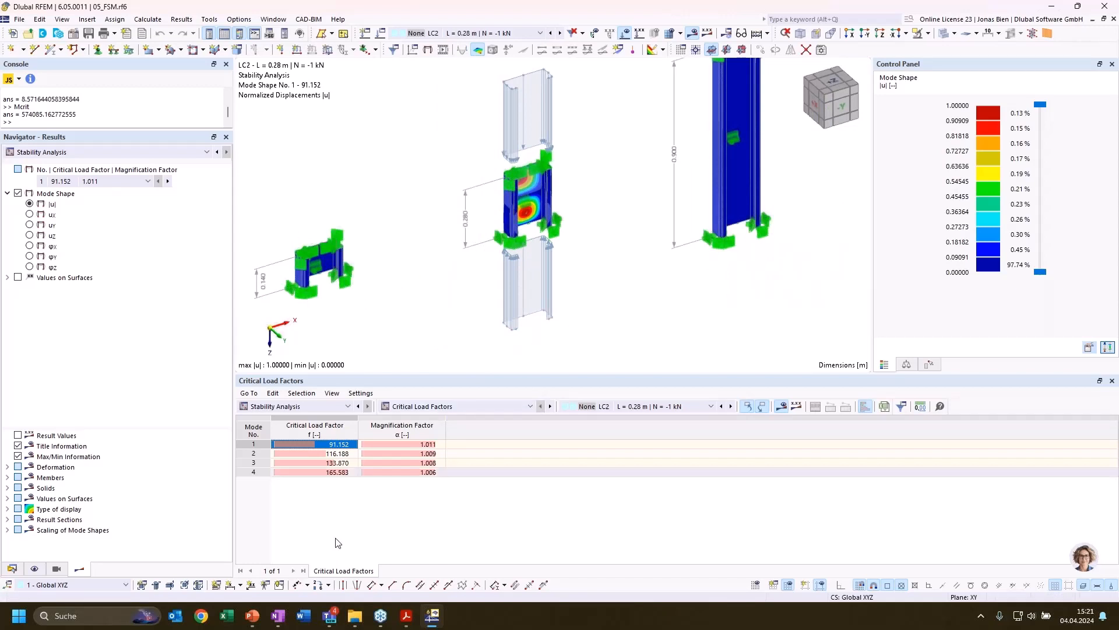
Switch to the PowerPoint slide on cross-section stability and reveal the local buckling curve's animations, starting with the m=1 shape.
{"action": "left_click", "coordinate": [255, 618]}
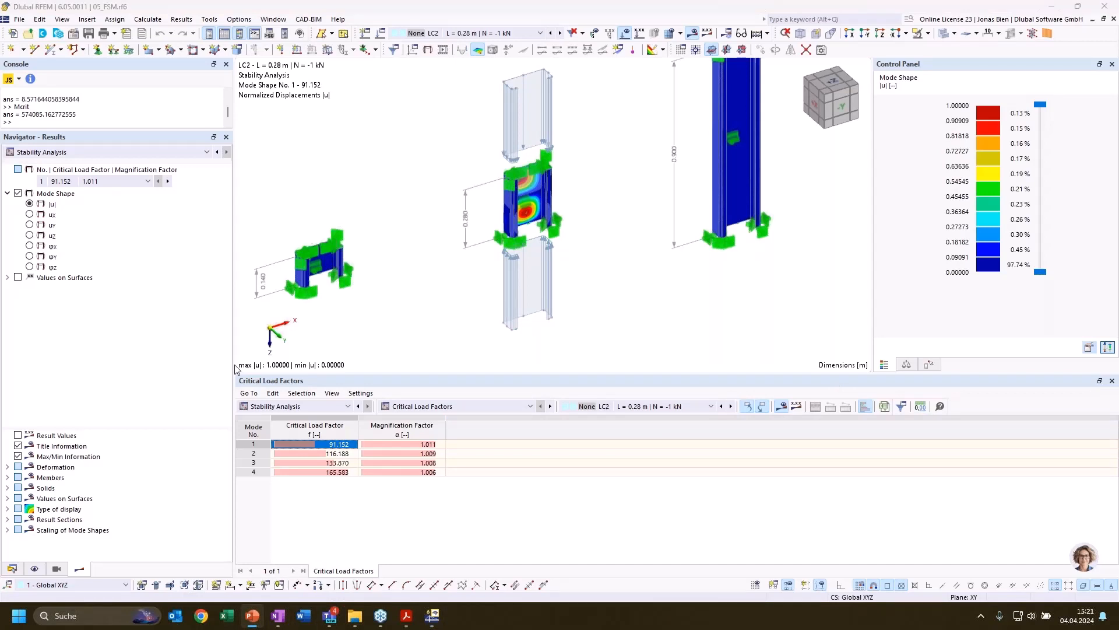
{"action": "key", "text": "alt+Tab"}
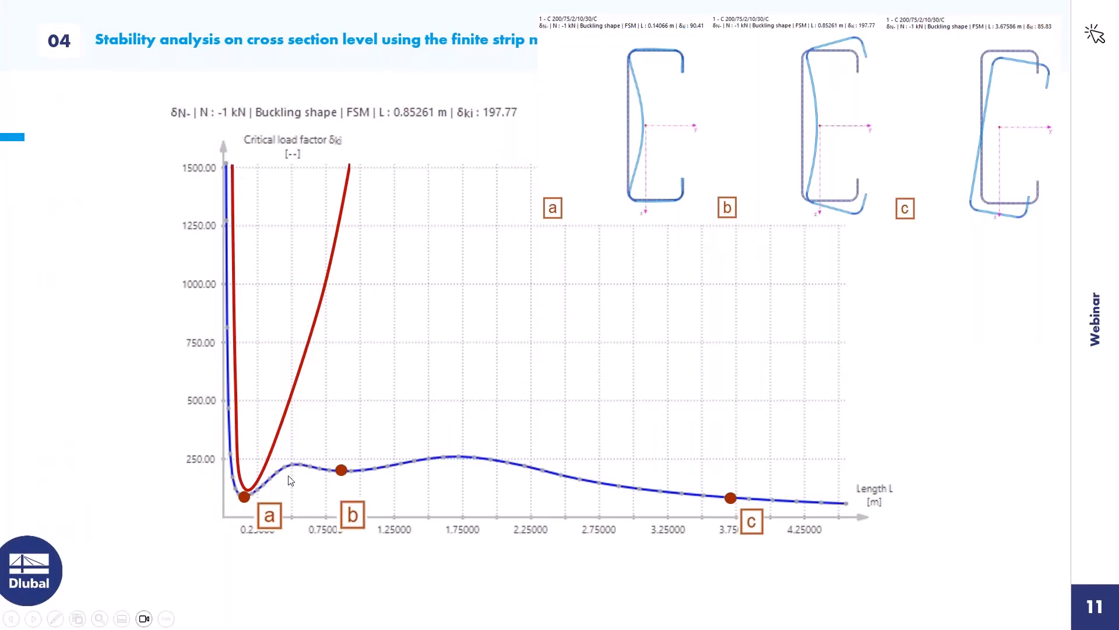
{"action": "left_click", "coordinate": [253, 498]}
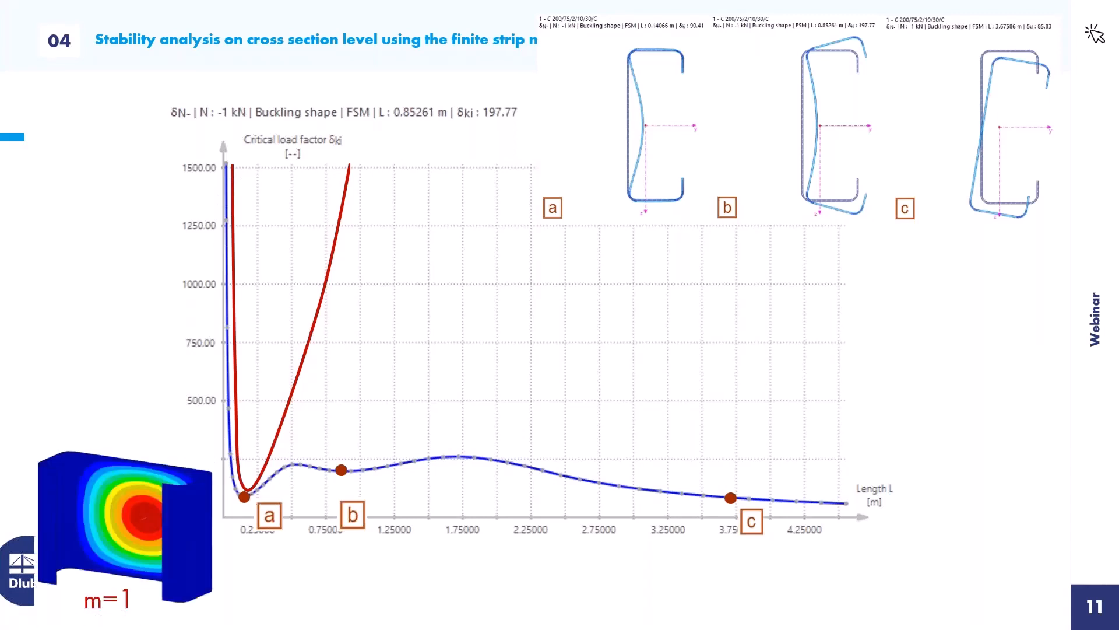
{"action": "key", "text": "Right"}
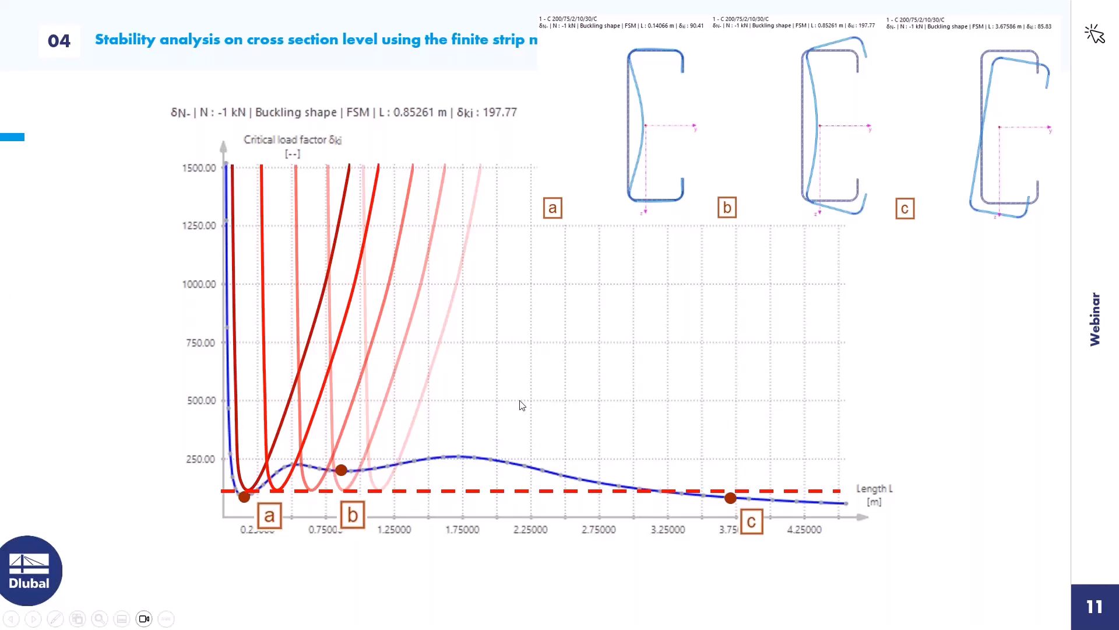
Switch back to RFEM, reopen the C-section's FSM buckling results for N = -1 kN, and add the distortional curve to the diagram.
{"action": "key", "text": "alt+Tab"}
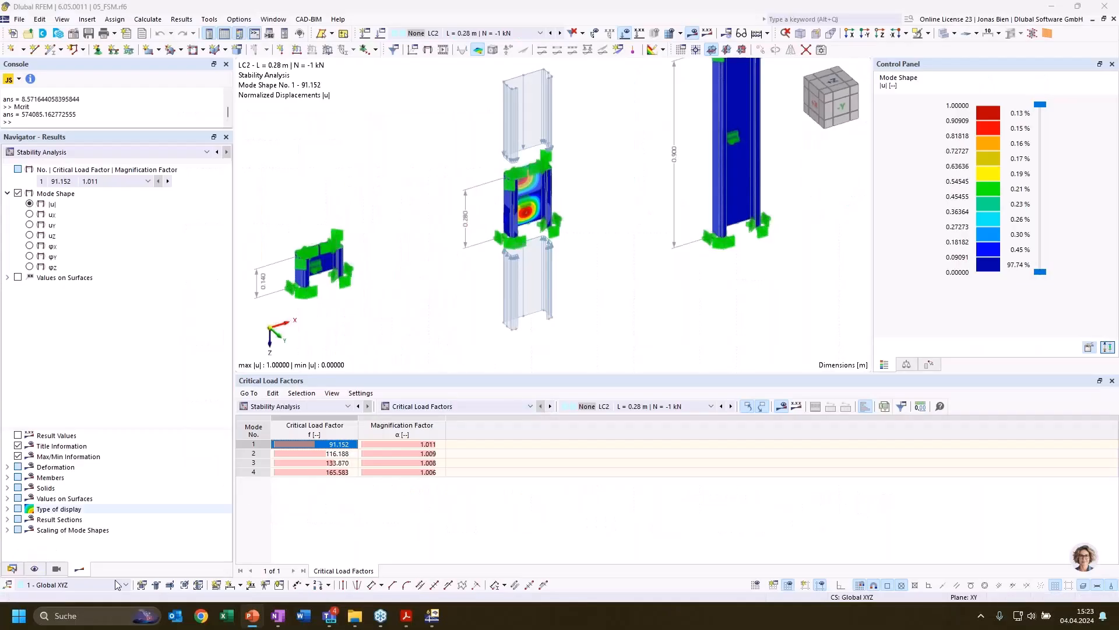
{"action": "left_click", "coordinate": [11, 569]}
{"action": "double_click", "coordinate": [110, 243]}
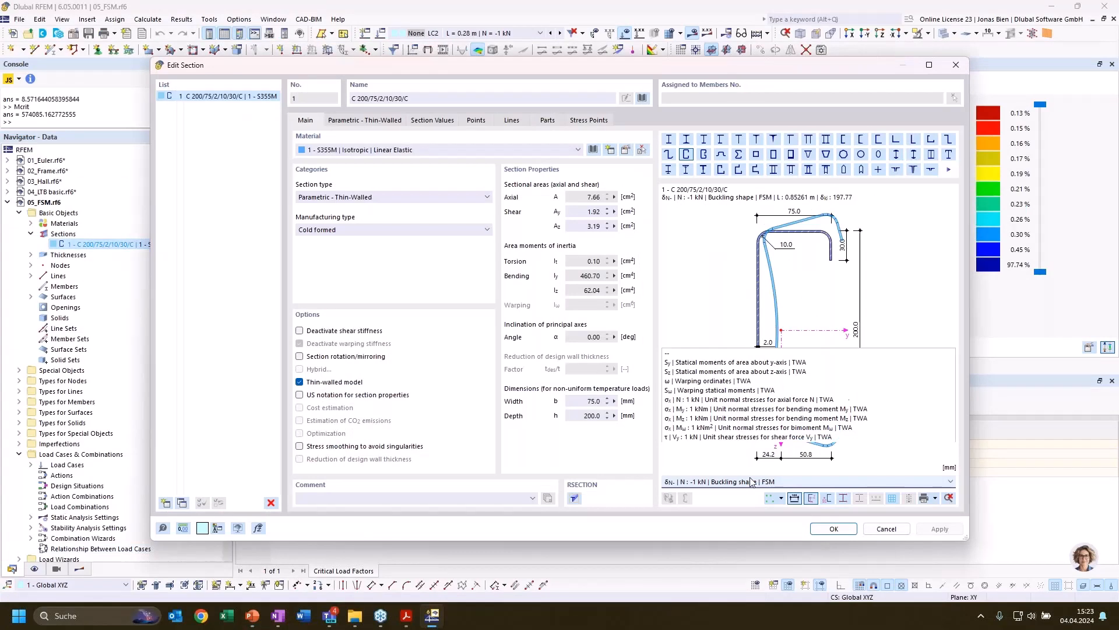
{"action": "left_click", "coordinate": [752, 482]}
{"action": "left_click", "coordinate": [758, 415]}
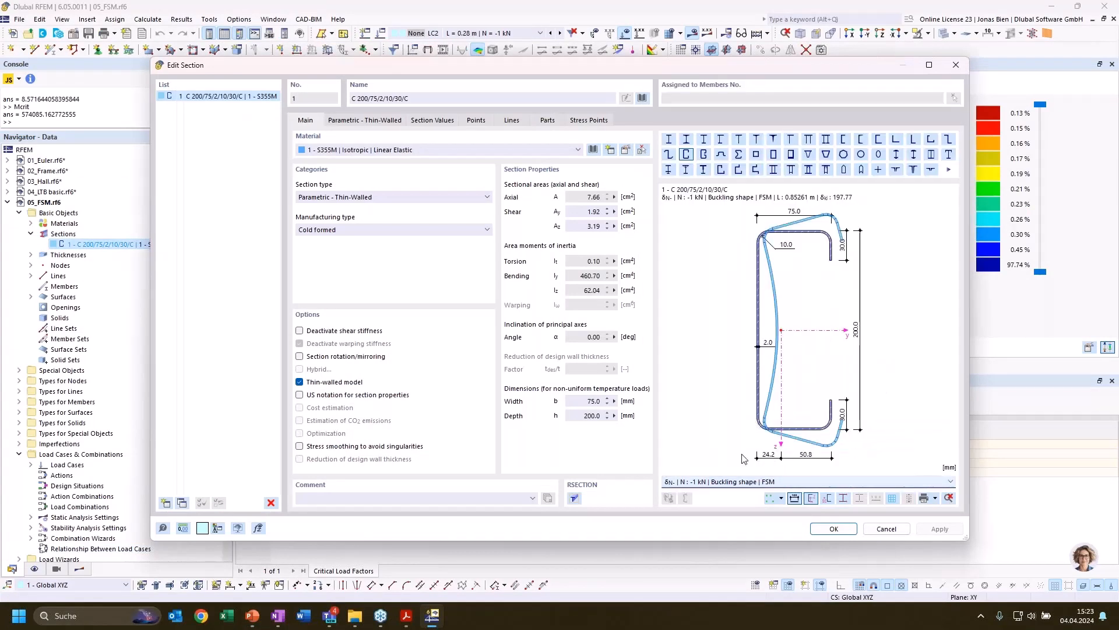
{"action": "left_click", "coordinate": [739, 482]}
{"action": "left_click", "coordinate": [736, 424]}
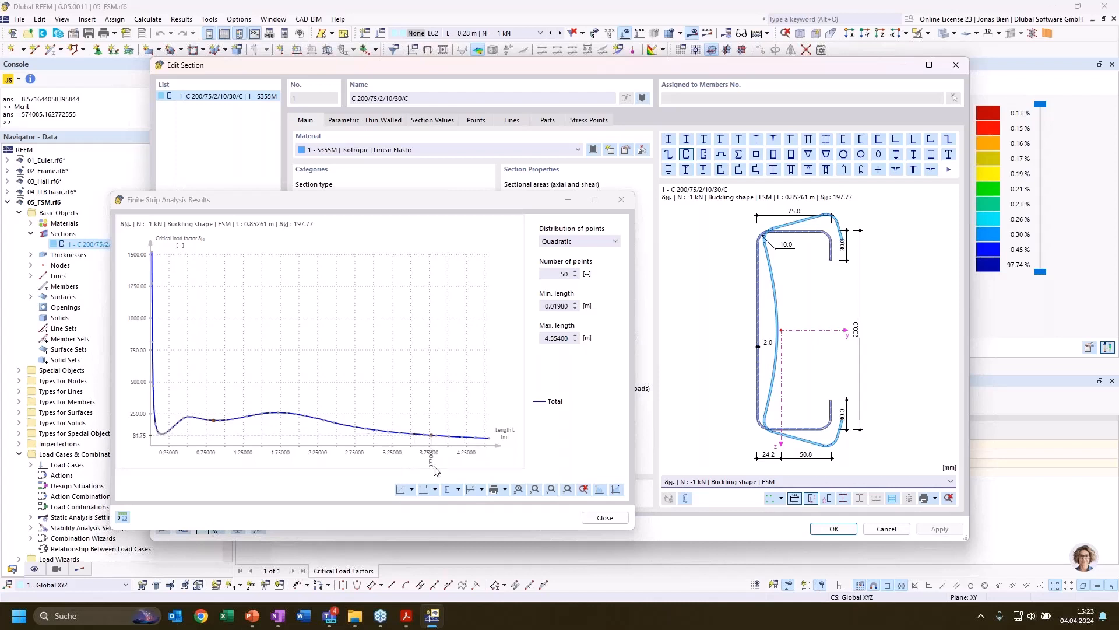
{"action": "left_click", "coordinate": [458, 489]}
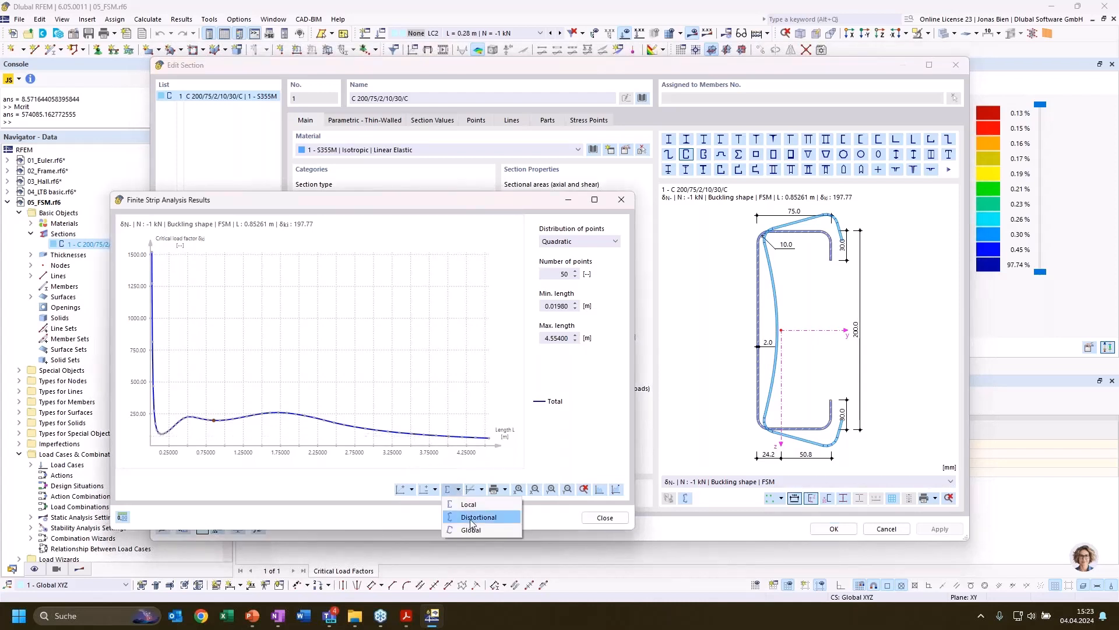
{"action": "left_click", "coordinate": [471, 518]}
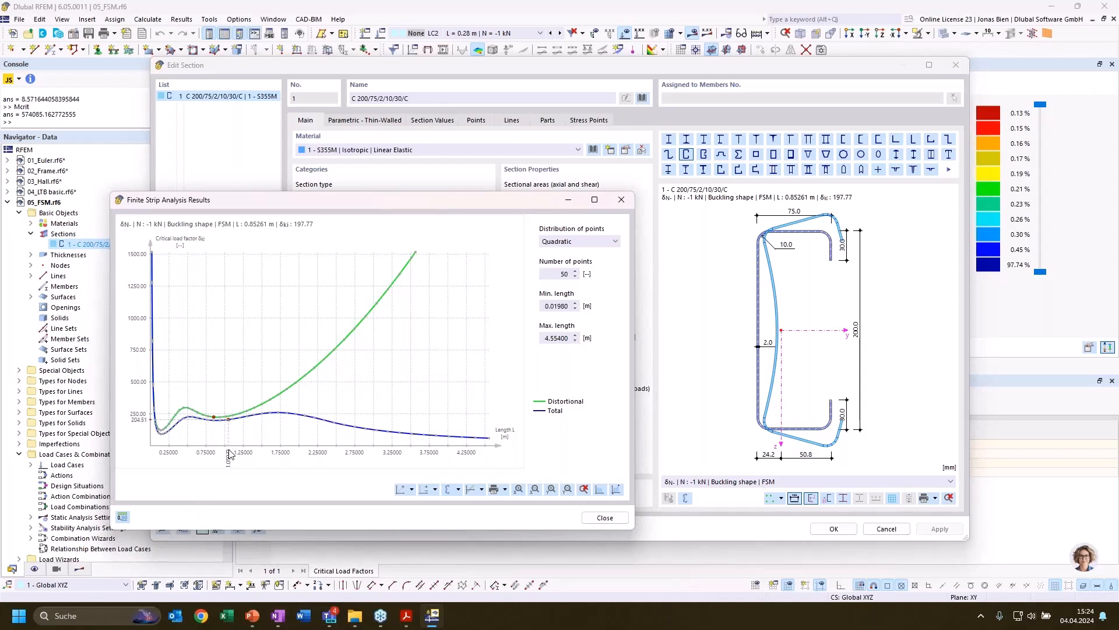
{"action": "left_click", "coordinate": [605, 518]}
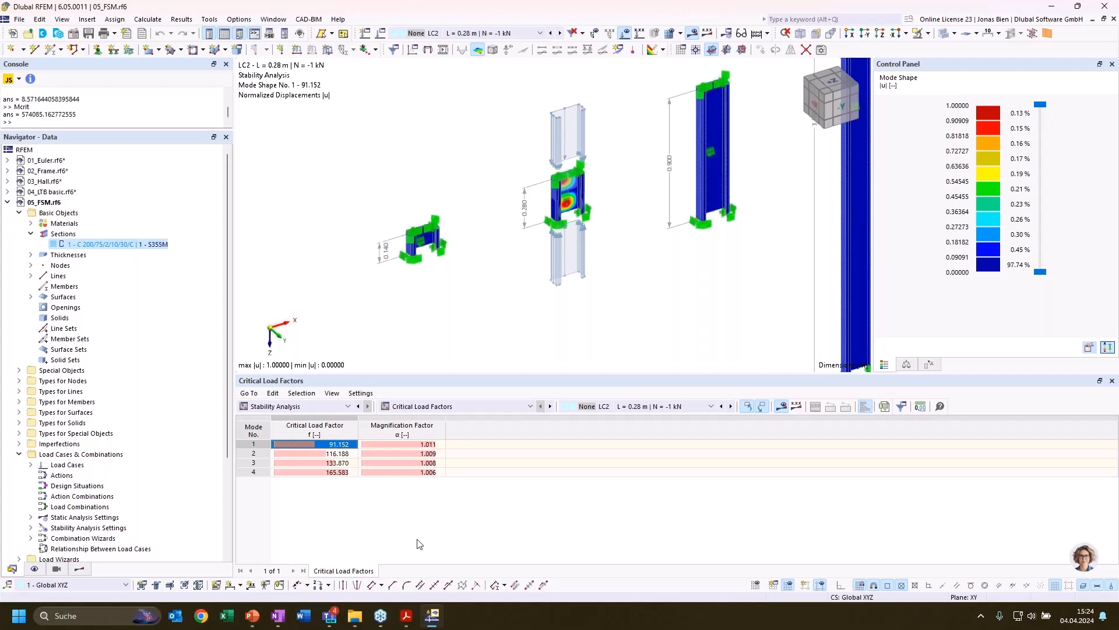
Collapse the 05_FSM.rf6 model's data and activate the model 06_Joints.rf6.
{"action": "left_click", "coordinate": [7, 202]}
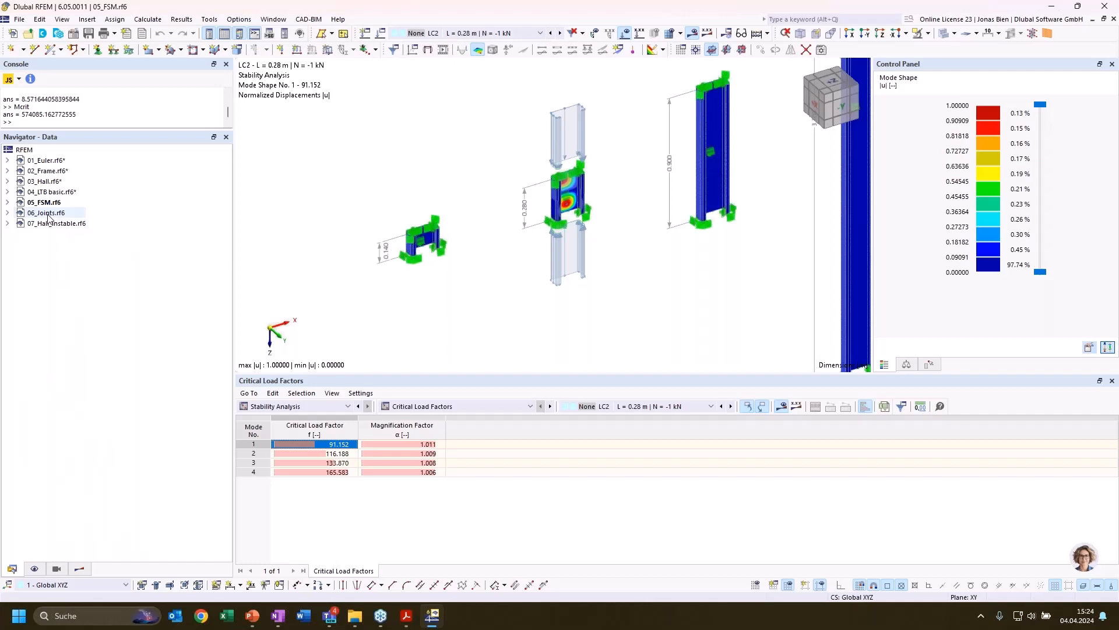
{"action": "double_click", "coordinate": [48, 215]}
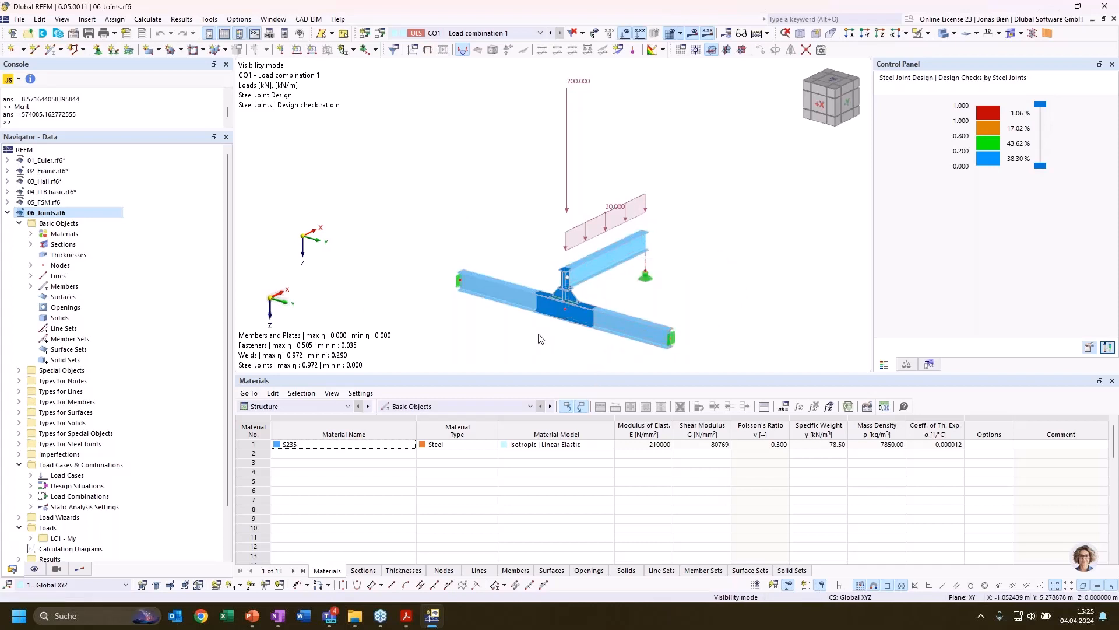
{"action": "scroll", "coordinate": [540, 338], "scroll_direction": "up", "scroll_amount": 1}
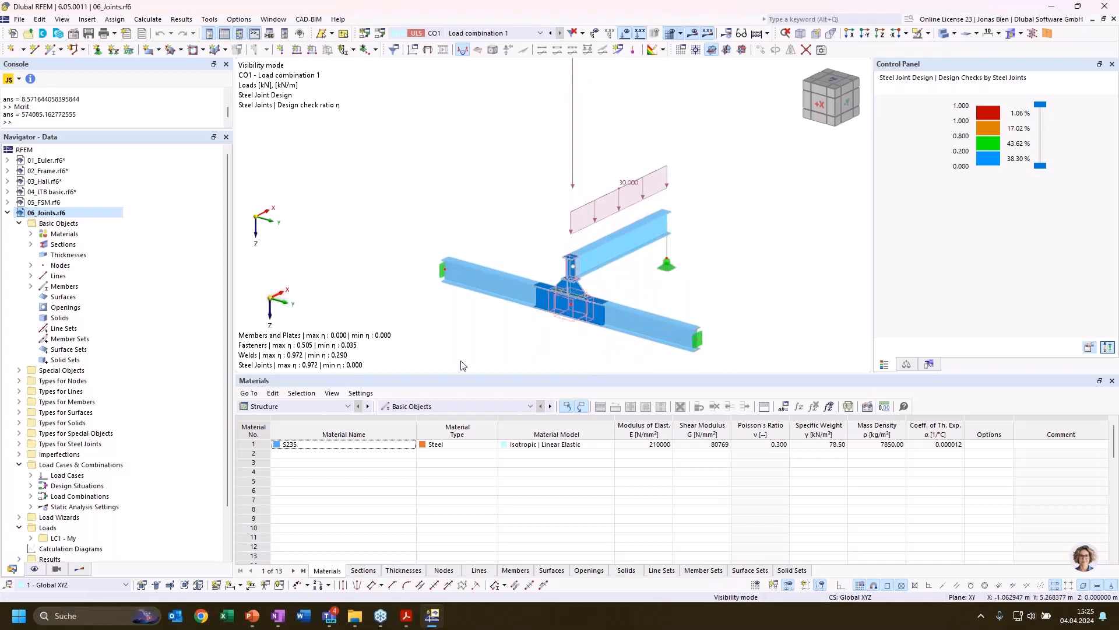
Open the steel joint at node 3 and inspect the buckling analysis setting in its Default ultimate configuration without changing anything.
{"action": "left_click", "coordinate": [335, 406]}
{"action": "left_click", "coordinate": [335, 333]}
{"action": "double_click", "coordinate": [573, 320]}
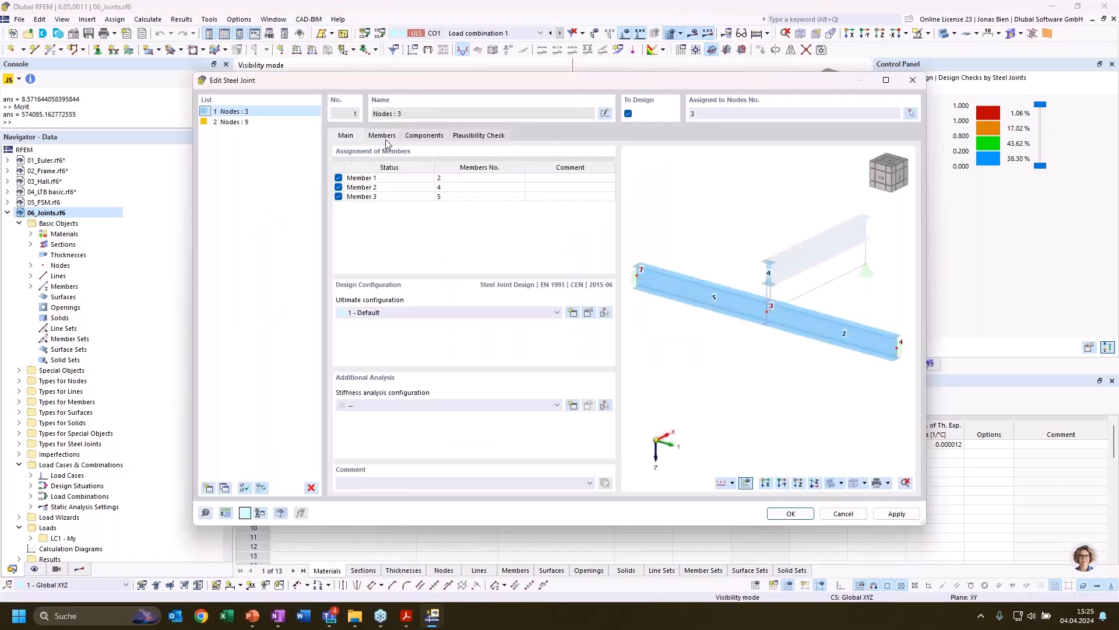
{"action": "left_click", "coordinate": [590, 314]}
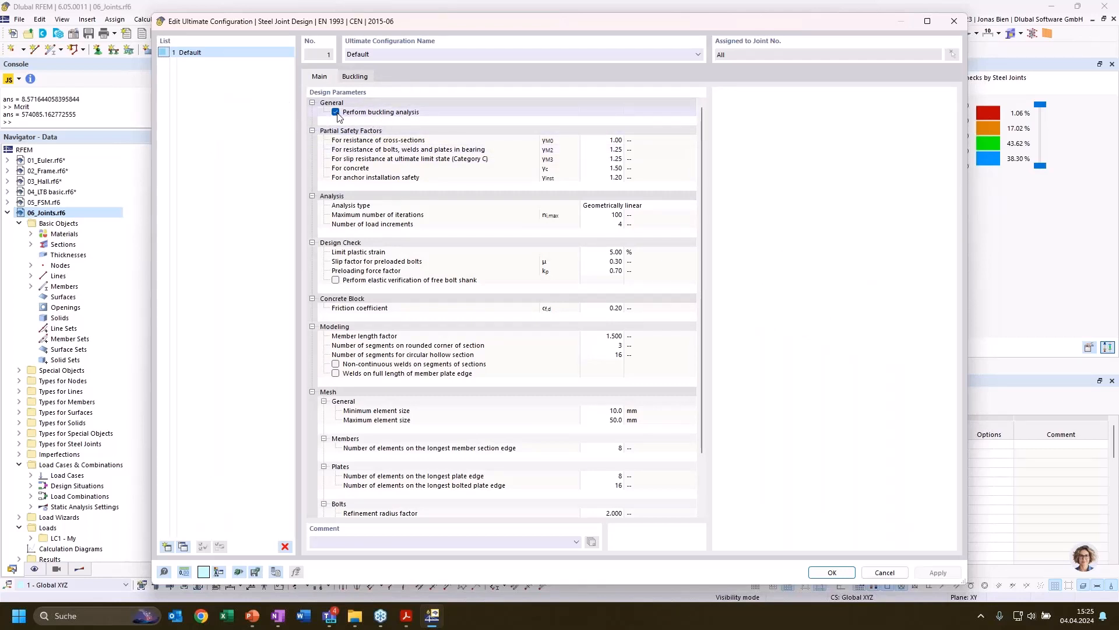
{"action": "left_click", "coordinate": [881, 573]}
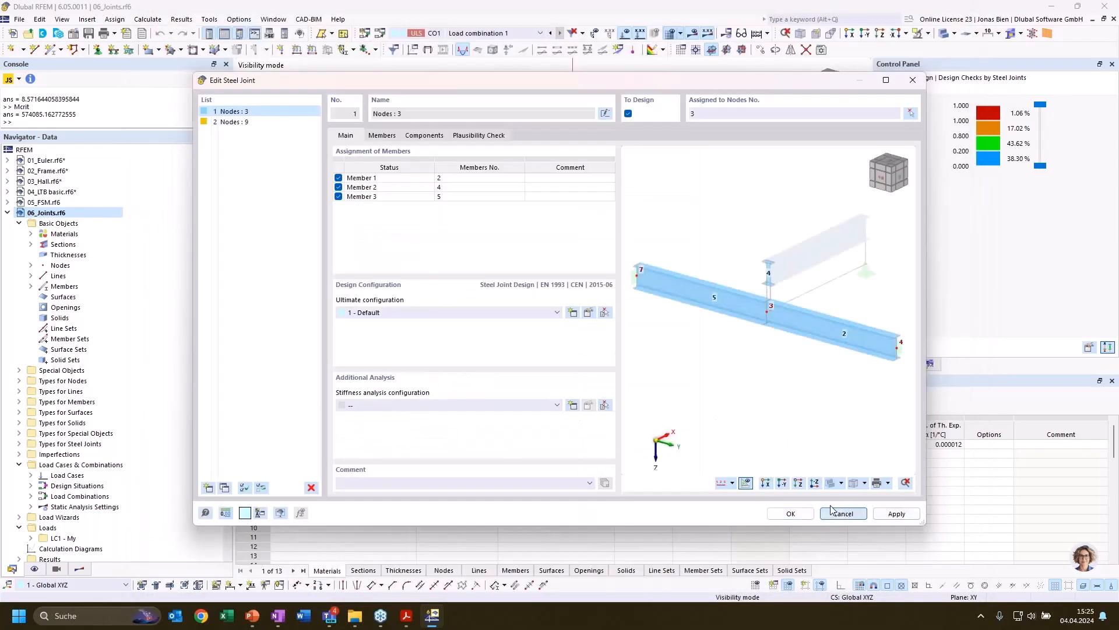
{"action": "left_click", "coordinate": [863, 512]}
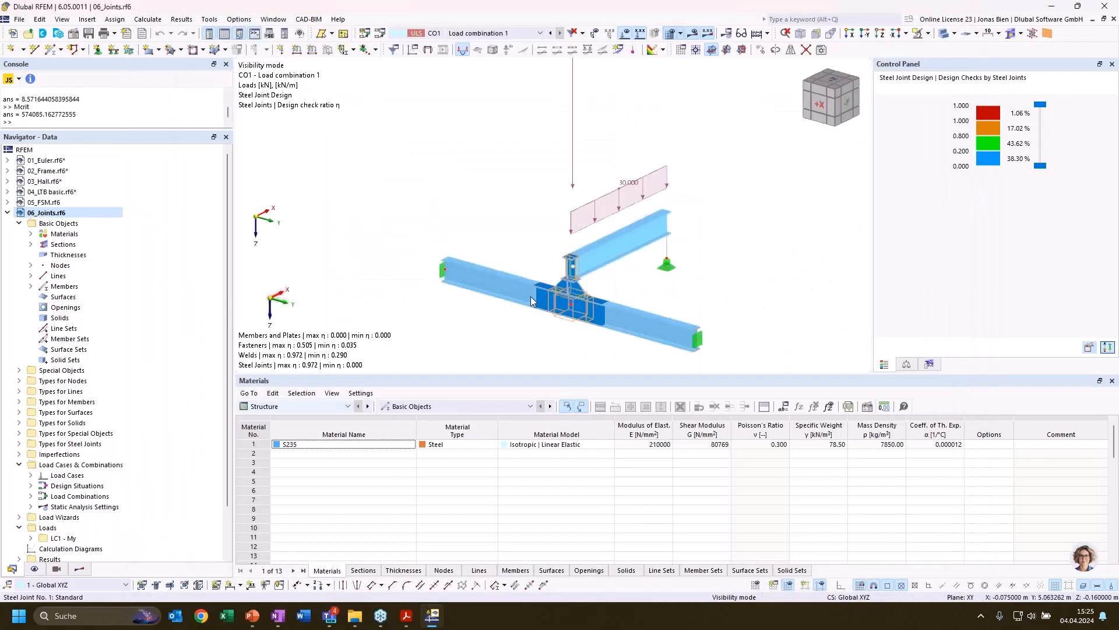
Check the table of steel joint types and bring up the Steel Joint Design buckling analysis results.
{"action": "left_click", "coordinate": [443, 406]}
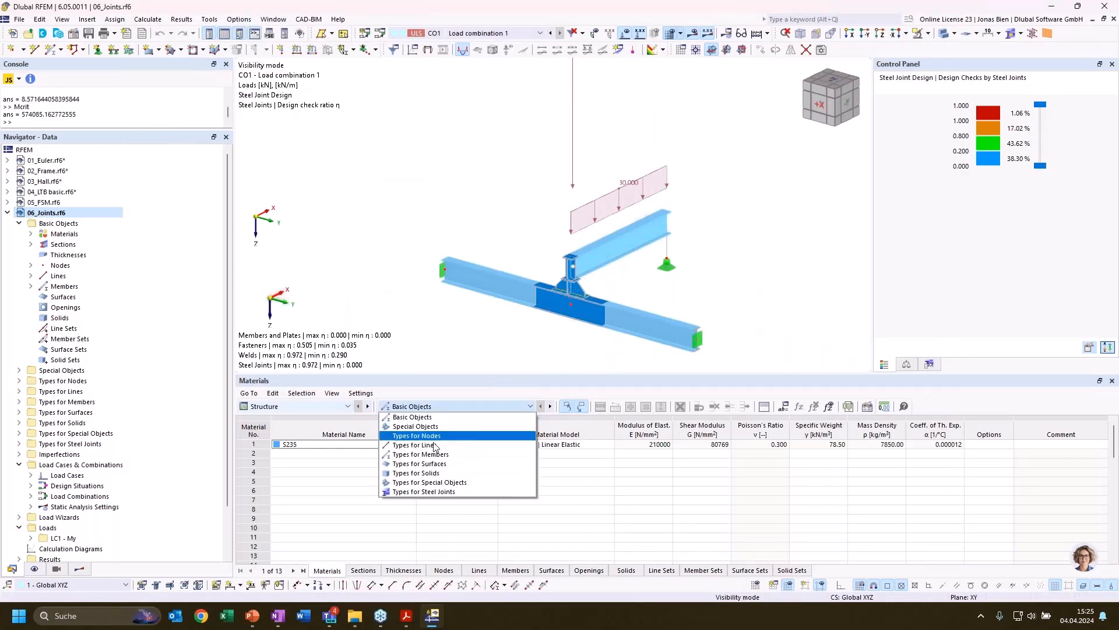
{"action": "left_click", "coordinate": [432, 493]}
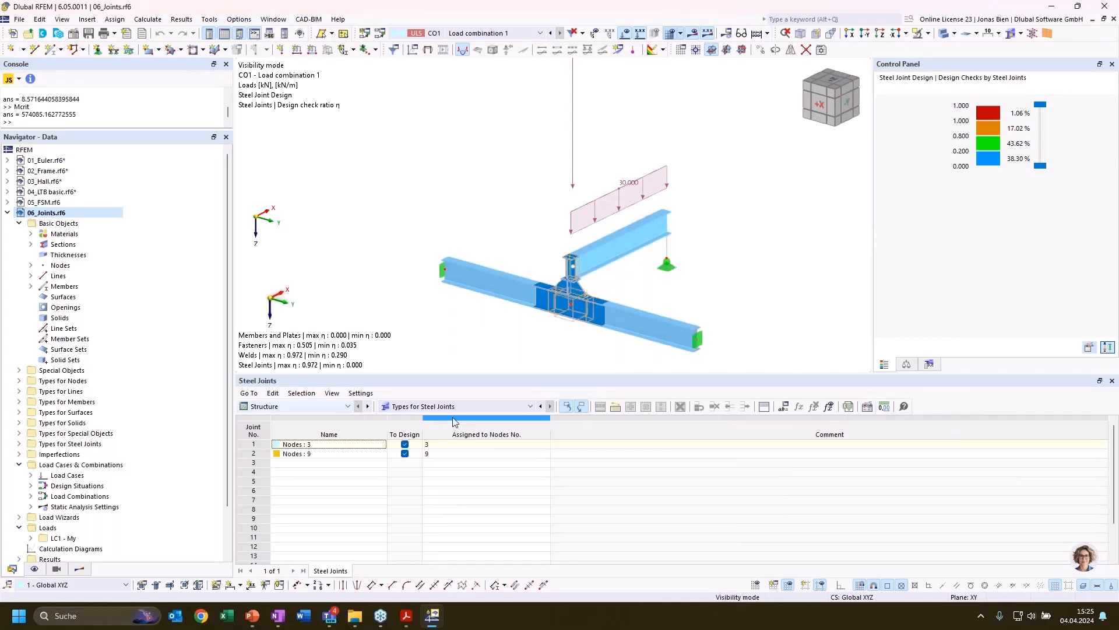
{"action": "left_click", "coordinate": [312, 408]}
{"action": "left_click", "coordinate": [284, 479]}
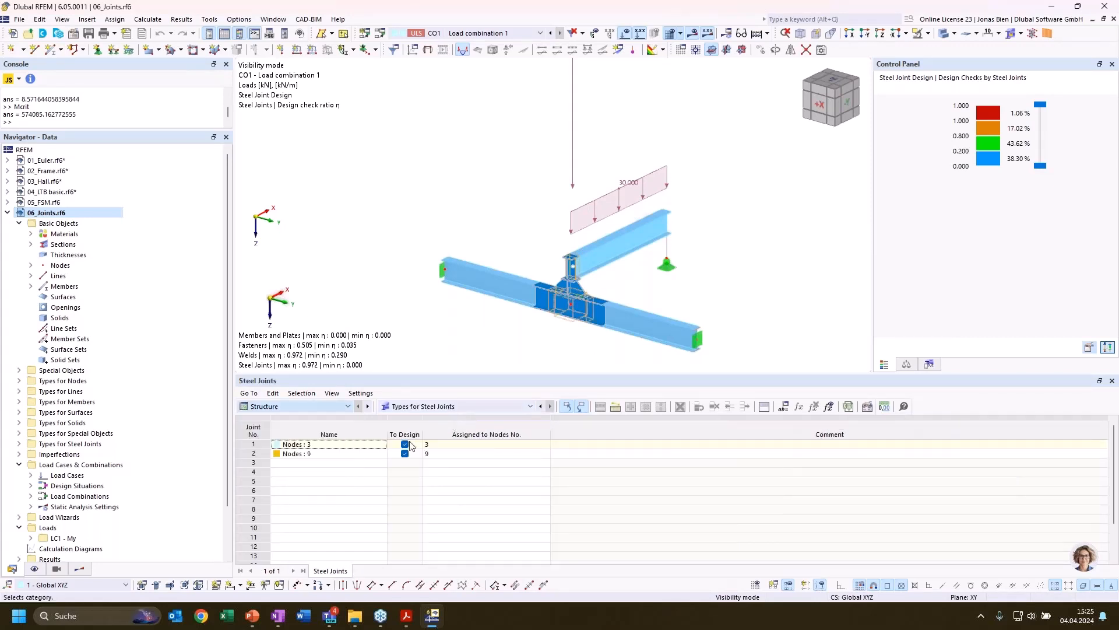
{"action": "left_click", "coordinate": [465, 408]}
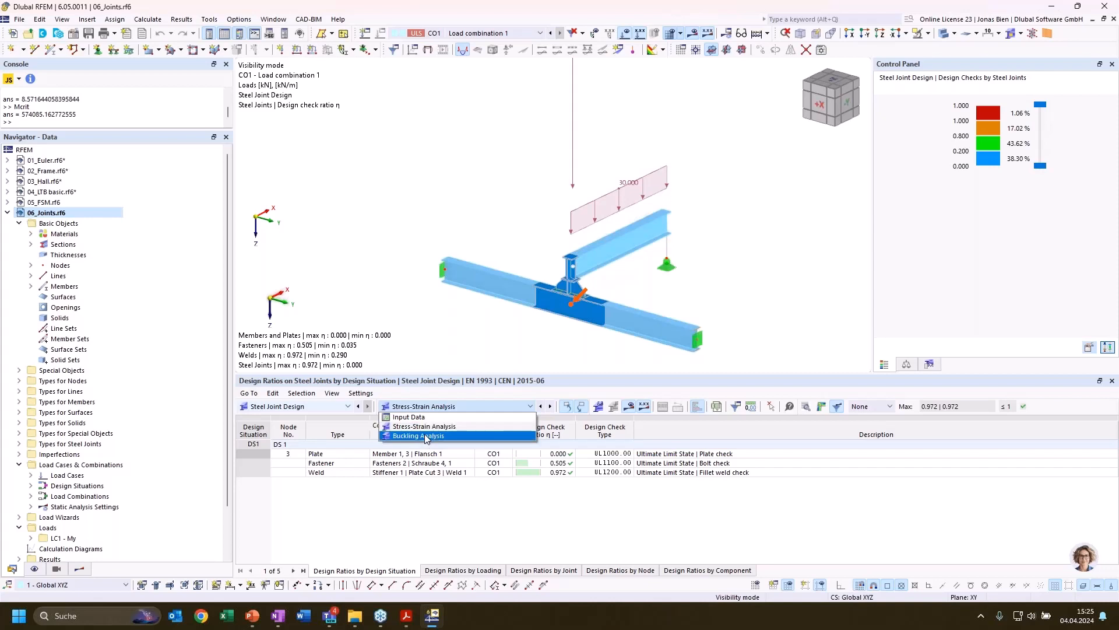
{"action": "left_click", "coordinate": [435, 437]}
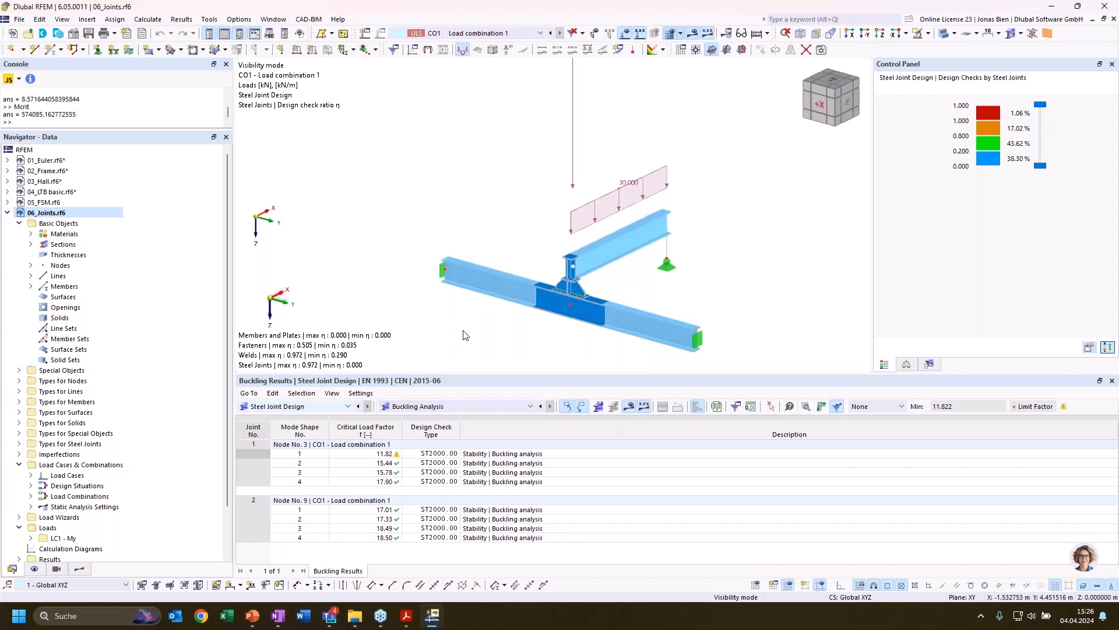
Display mode shape 1 of the steel joint at node 3 in the joint results window and move that window clear of the table.
{"action": "left_click", "coordinate": [454, 454]}
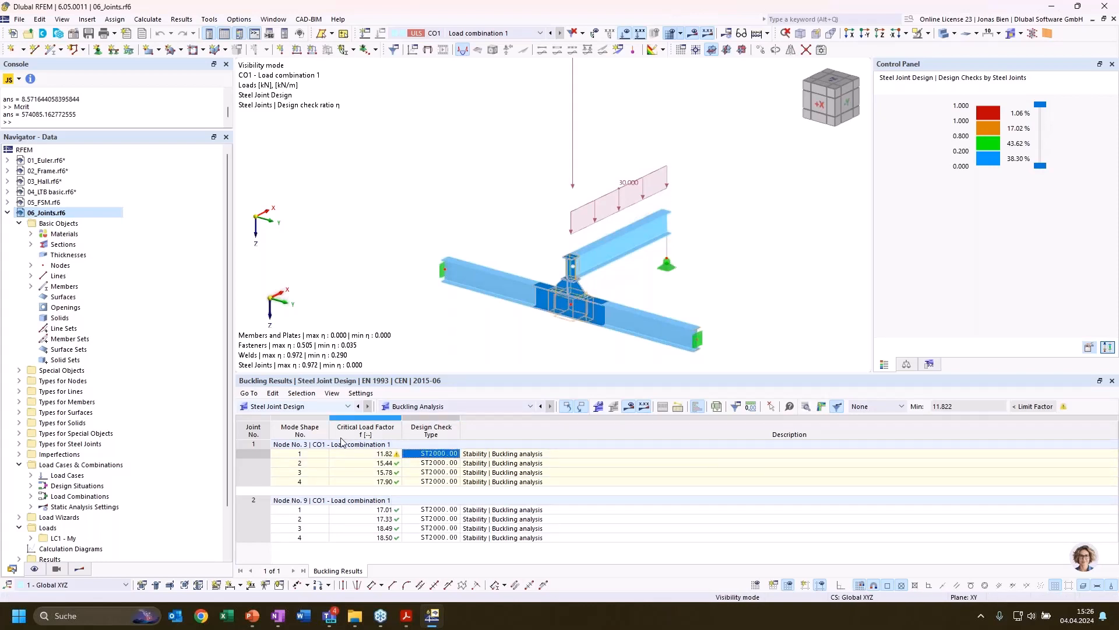
{"action": "left_click", "coordinate": [380, 455]}
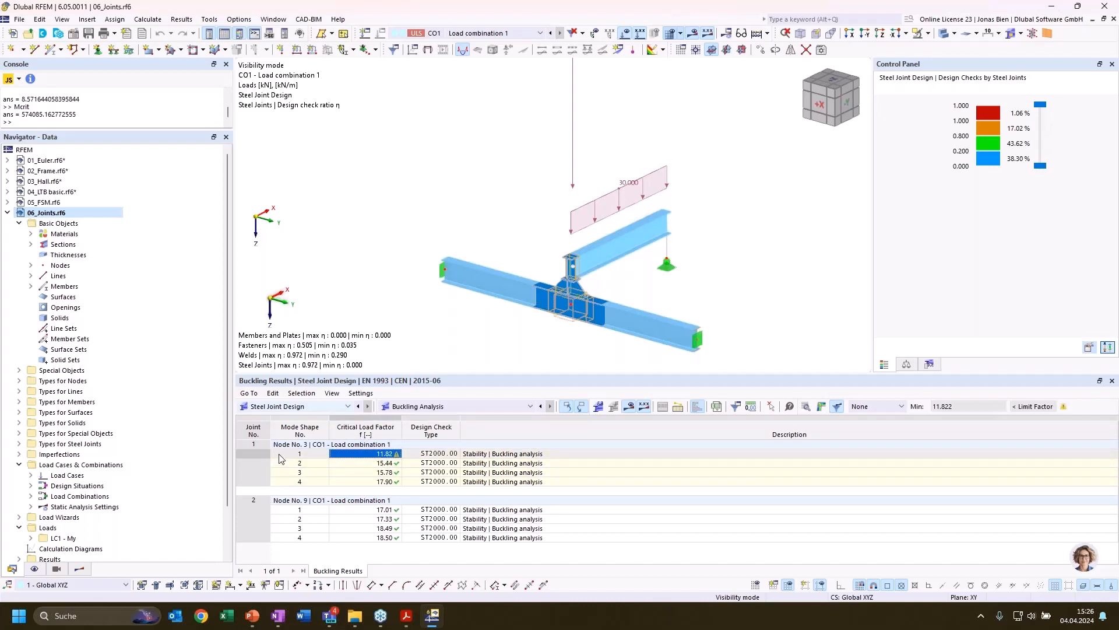
{"action": "left_click", "coordinate": [281, 454]}
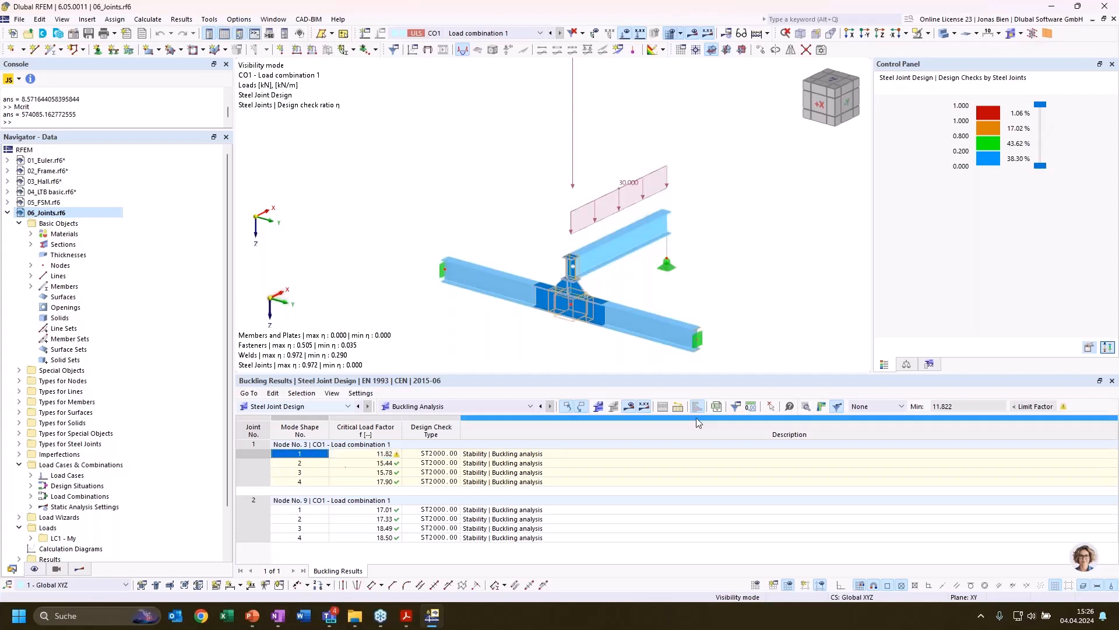
{"action": "left_click", "coordinate": [822, 407]}
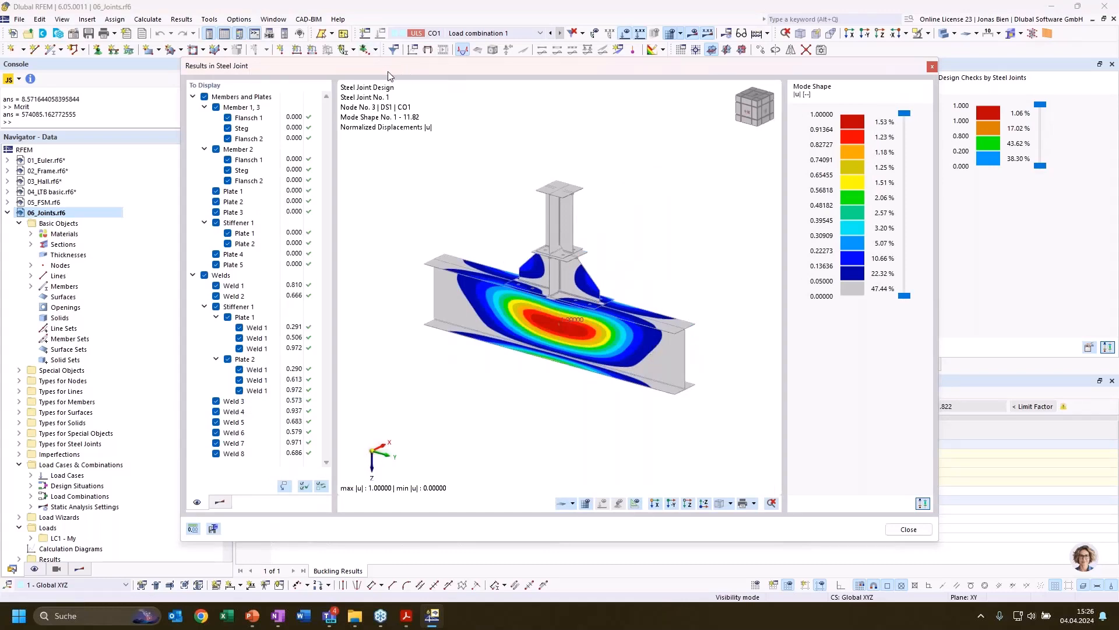
{"action": "left_click_drag", "start_coordinate": [387, 71], "coordinate": [530, 66]}
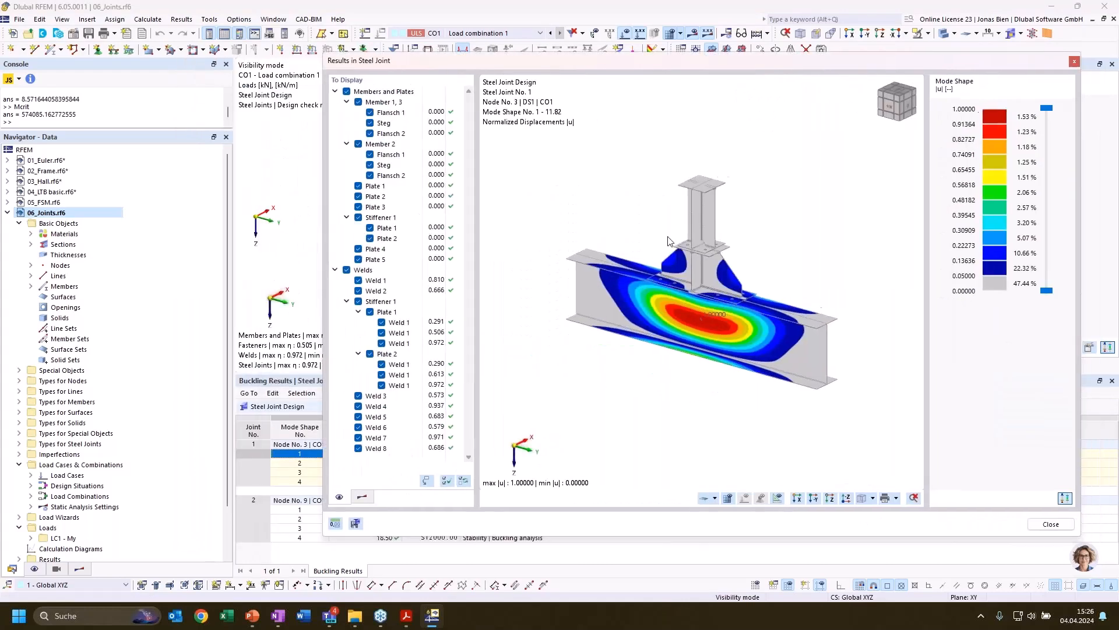
Compare mode shapes 2, 3 and 4 of the joint at node 3 with mode shape 1, ending on mode shape 1.
{"action": "left_click", "coordinate": [301, 464]}
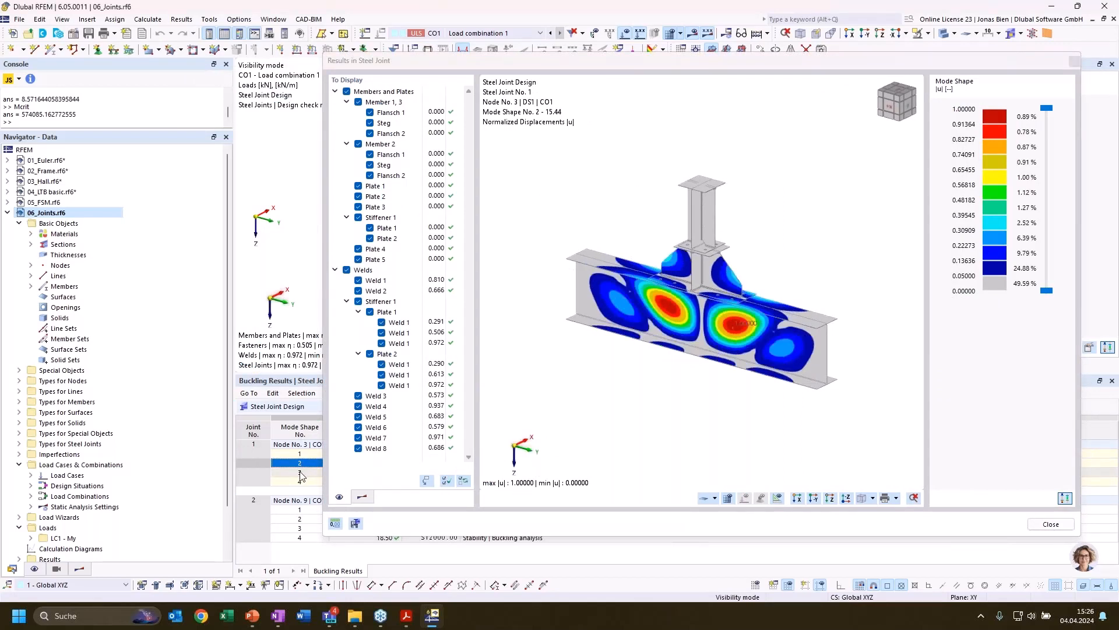
{"action": "left_click", "coordinate": [300, 472]}
{"action": "left_click", "coordinate": [300, 481]}
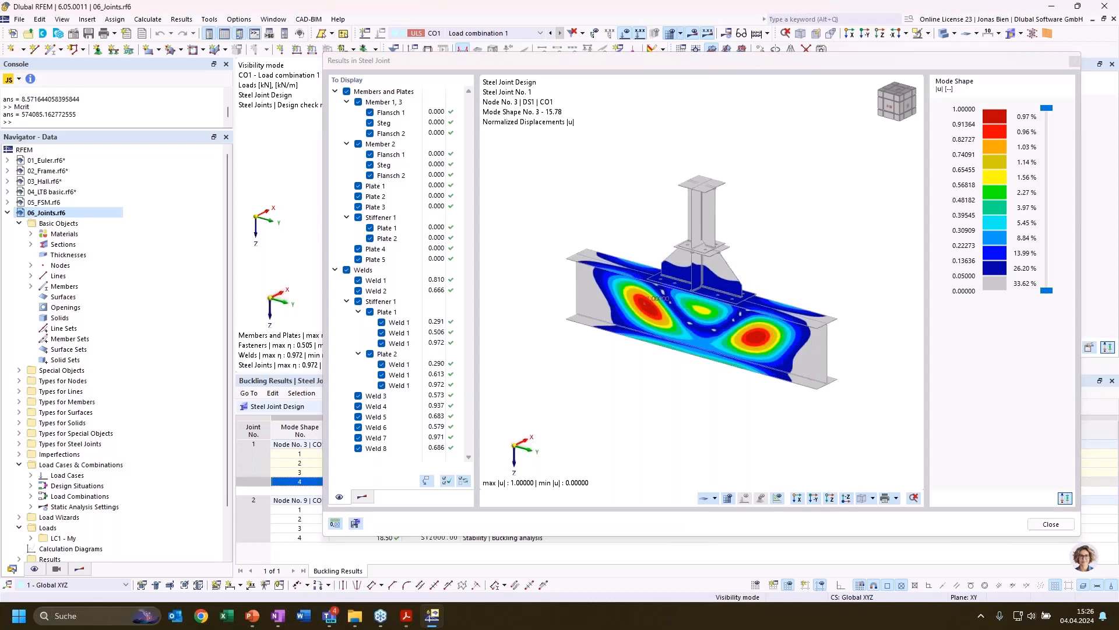
{"action": "left_click", "coordinate": [300, 454]}
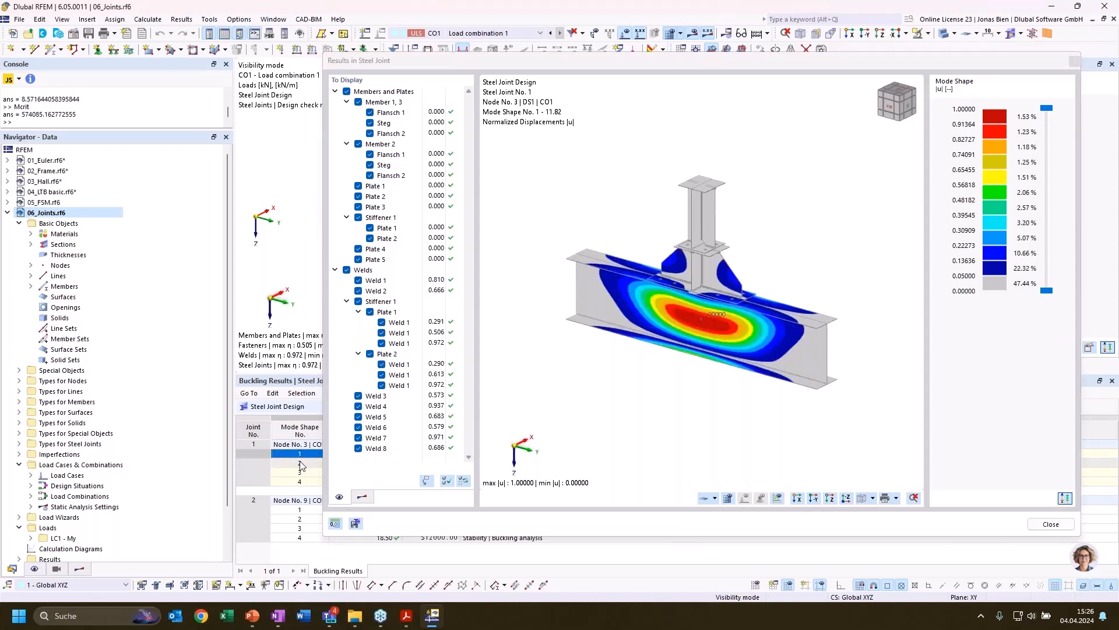
{"action": "left_click", "coordinate": [300, 463]}
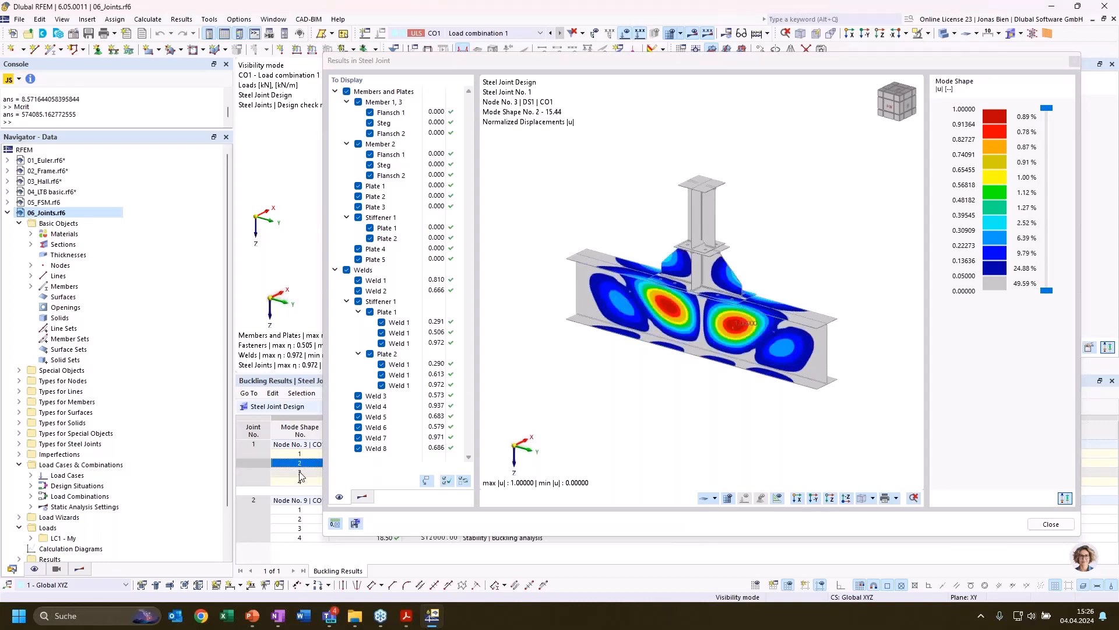
{"action": "left_click", "coordinate": [300, 454]}
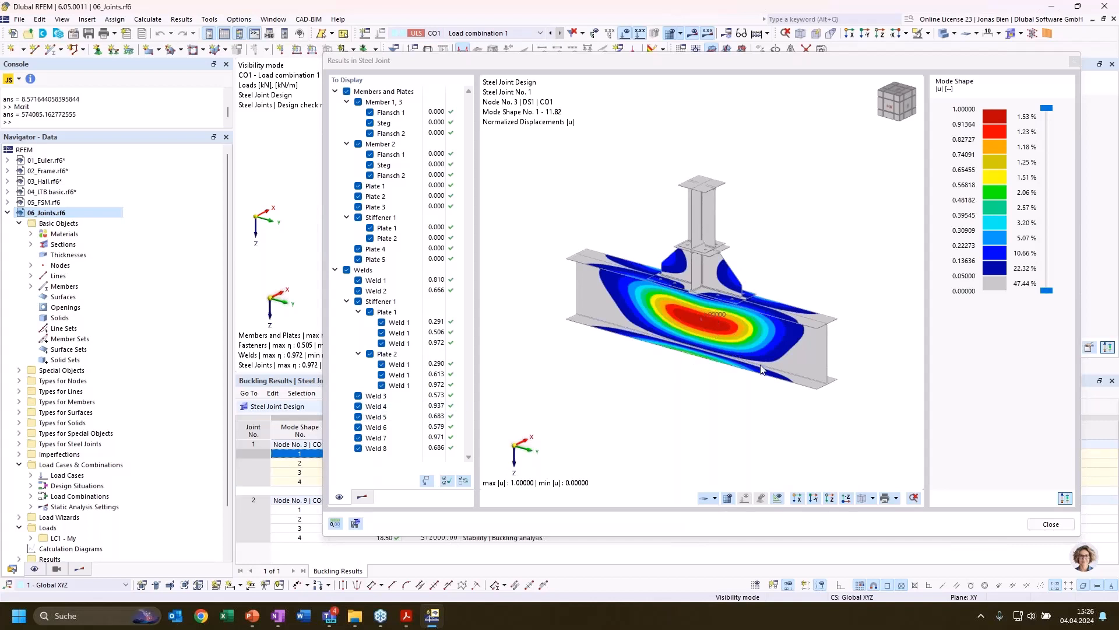
Inspect mode shape 1 of the joint at node 3 from a tilted, closer view and close the joint results.
{"action": "left_click", "coordinate": [773, 323]}
{"action": "mouse_move", "coordinate": [742, 288]}
{"action": "middle_mouse_down", "text": "ctrl"}
{"action": "mouse_move", "coordinate": [623, 290]}
{"action": "mouse_move", "coordinate": [759, 315]}
{"action": "mouse_move", "coordinate": [736, 292]}
{"action": "mouse_move", "coordinate": [764, 242]}
{"action": "mouse_move", "coordinate": [740, 295]}
{"action": "middle_mouse_up", "text": "ctrl"}
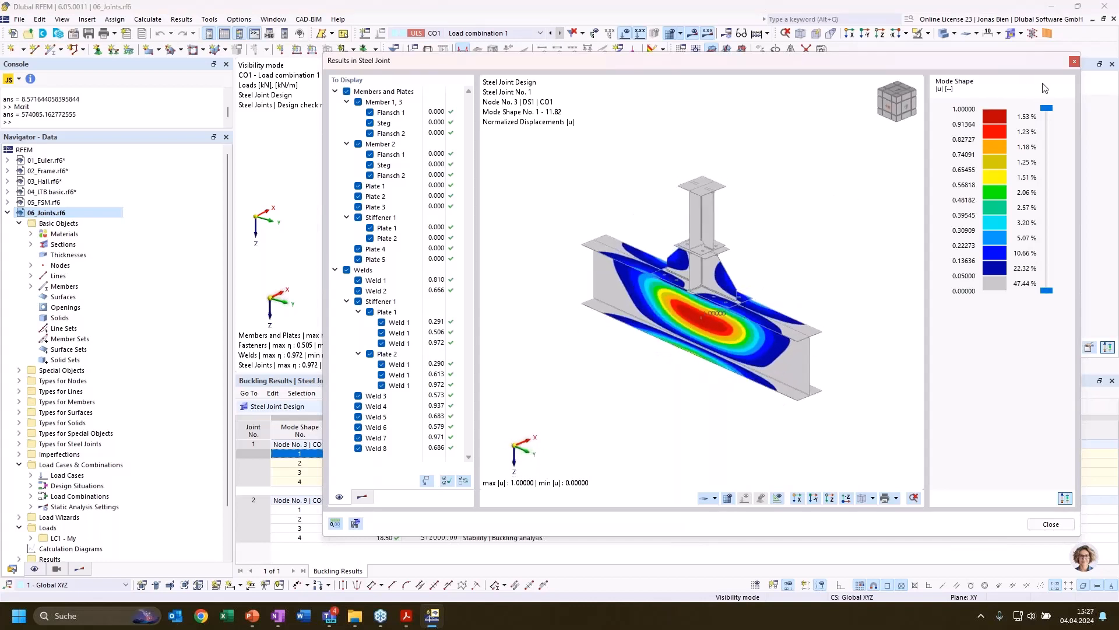
{"action": "scroll", "coordinate": [688, 327], "scroll_direction": "up", "scroll_amount": 1}
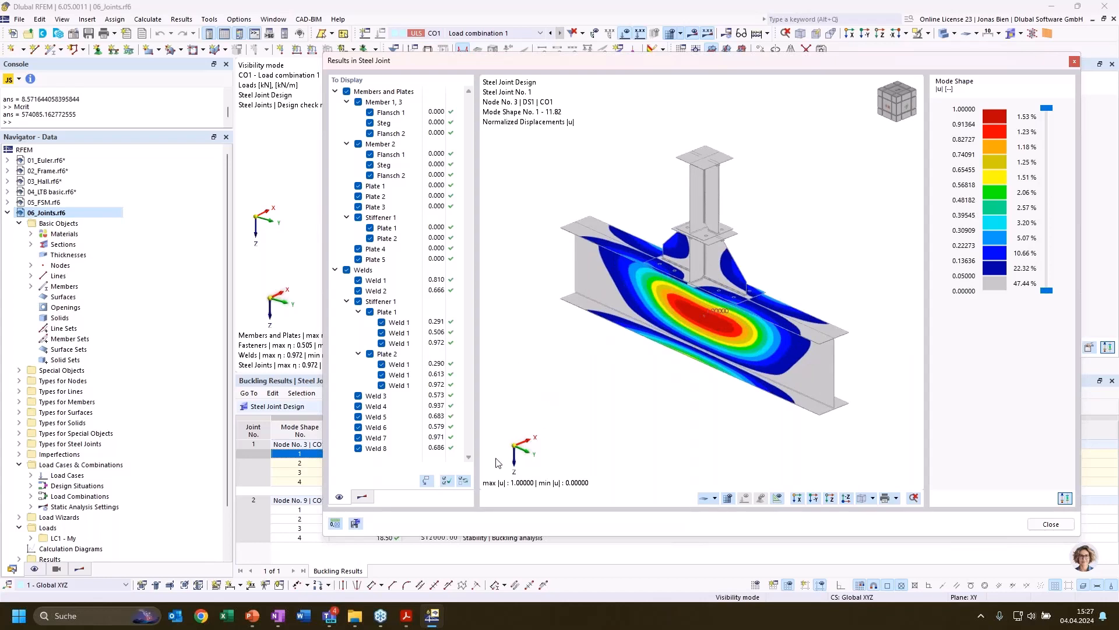
{"action": "left_click", "coordinate": [1075, 61]}
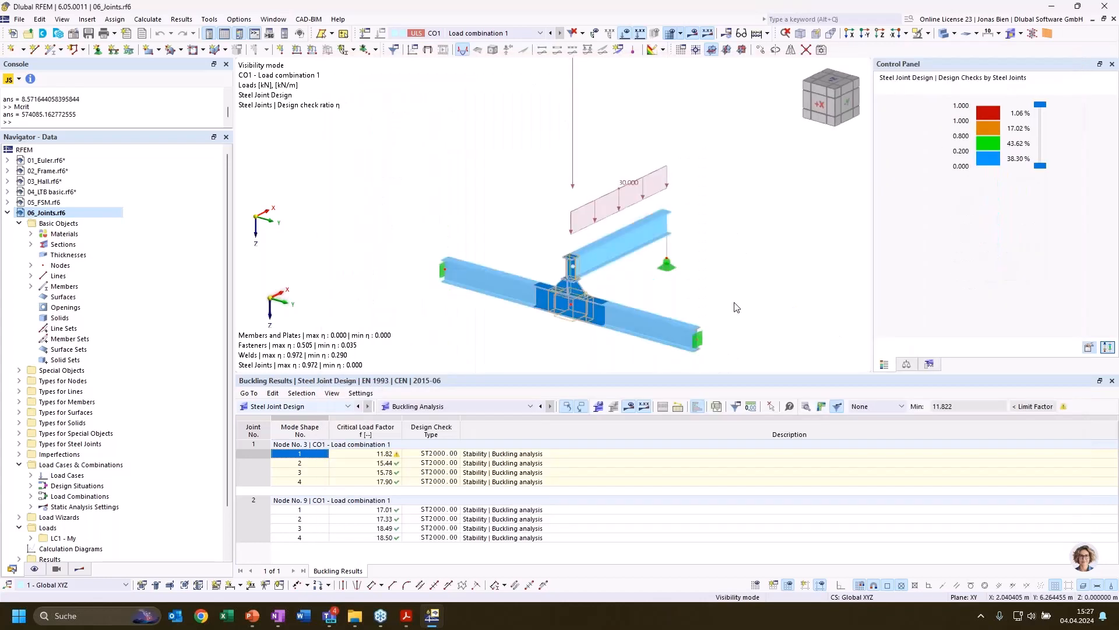
Examine the critical load factor of mode shape 1 alongside the joint at node 3 in the model, and switch to PowerPoint.
{"action": "left_click", "coordinate": [367, 454]}
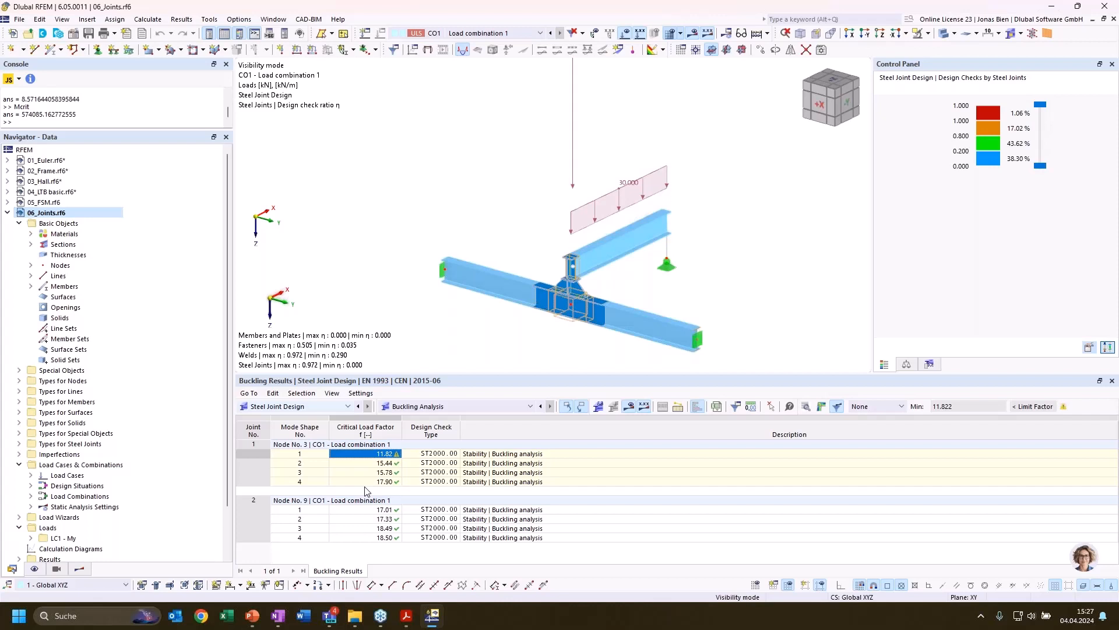
{"action": "left_click", "coordinate": [379, 463]}
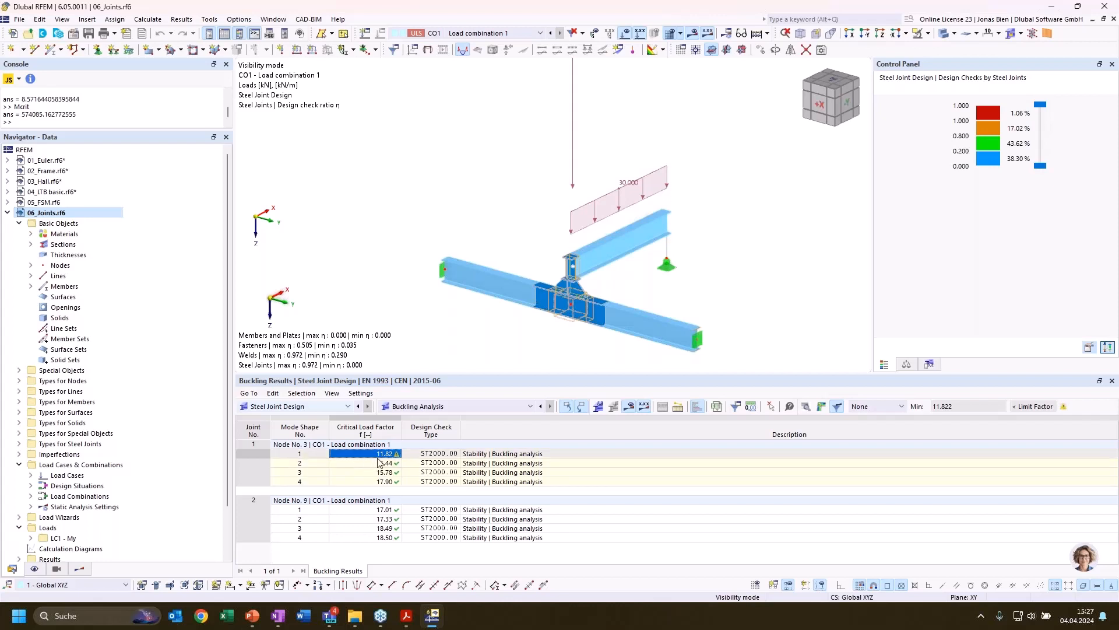
{"action": "left_click", "coordinate": [379, 454]}
{"action": "scroll", "coordinate": [618, 312], "scroll_direction": "up", "scroll_amount": 5}
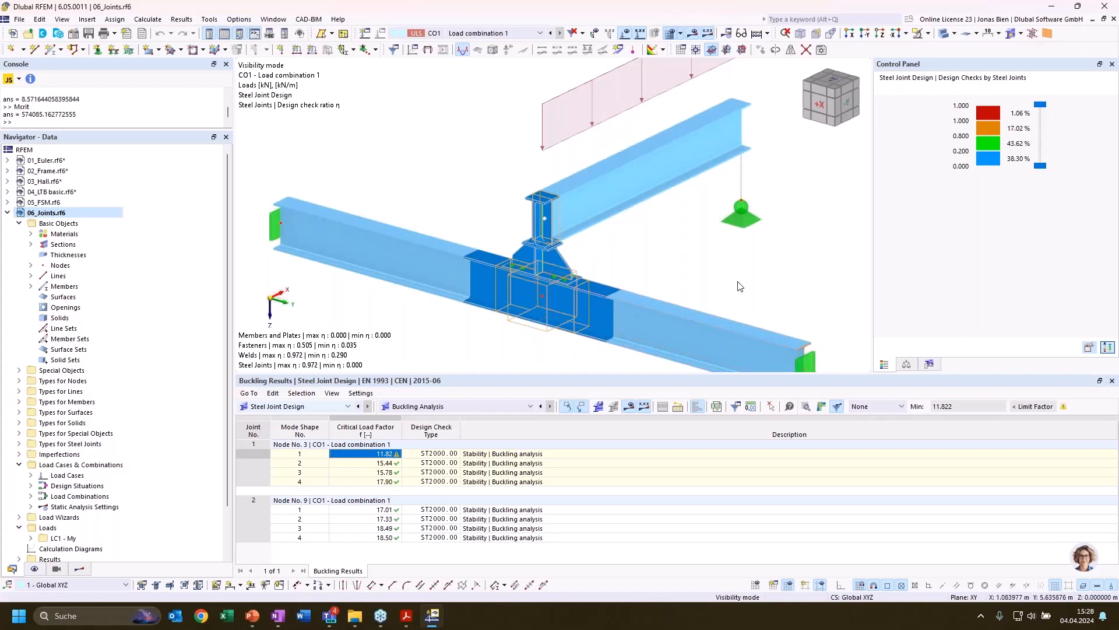
{"action": "middle_click_drag", "start_coordinate": [735, 283], "coordinate": [691, 235]}
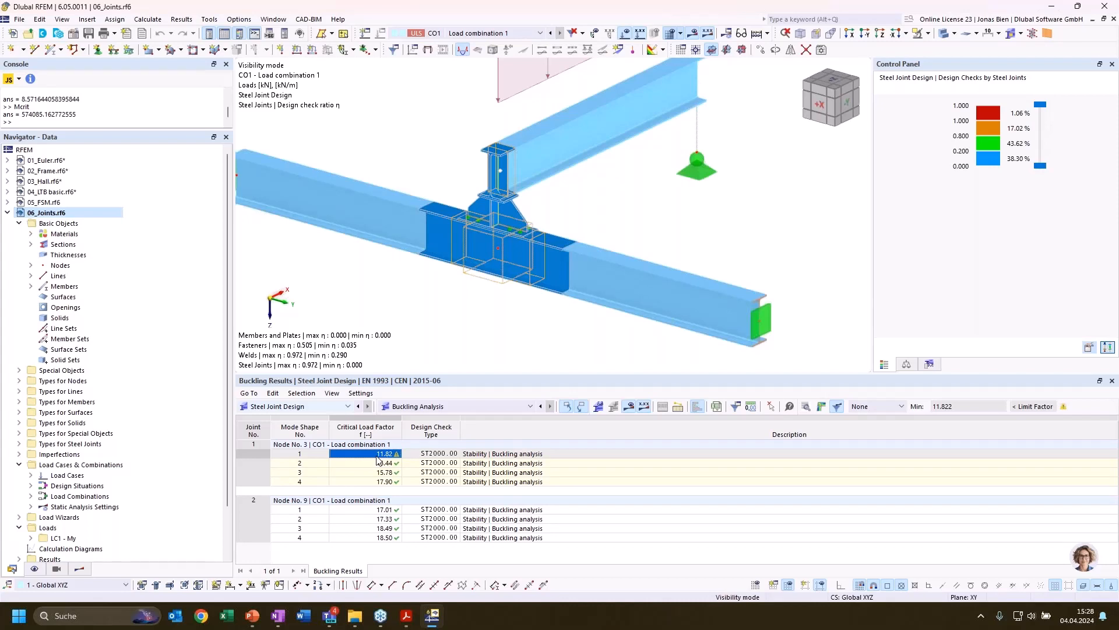
{"action": "left_click", "coordinate": [254, 616]}
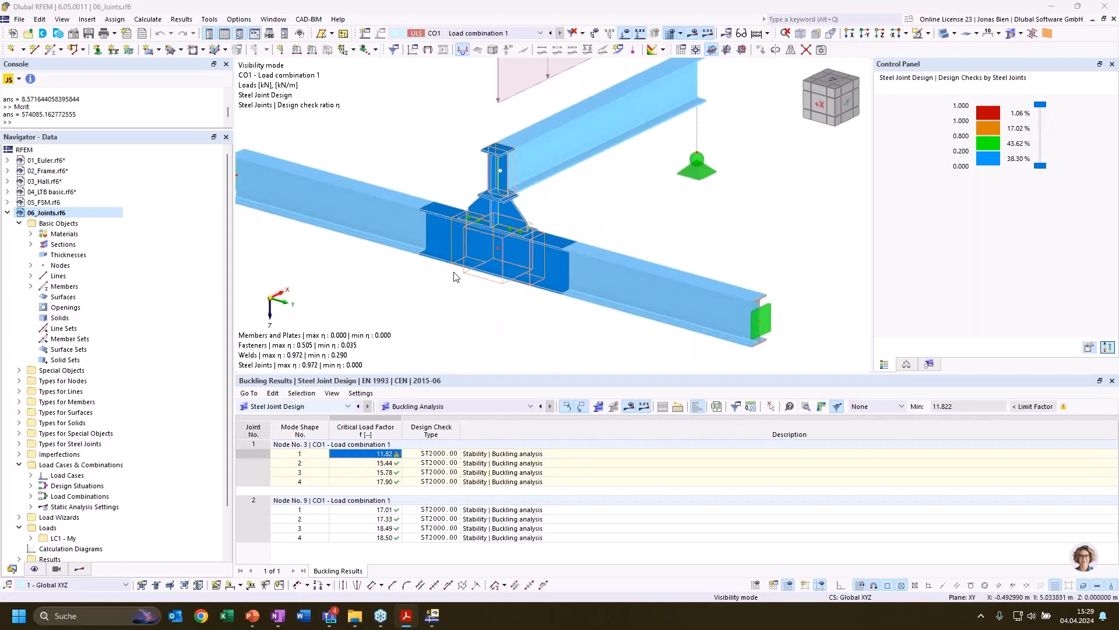
Return to RFEM and cancel the visibility mode to show the whole model, focusing on the joint at node 9.
{"action": "scroll", "coordinate": [456, 277], "scroll_direction": "down", "scroll_amount": 2}
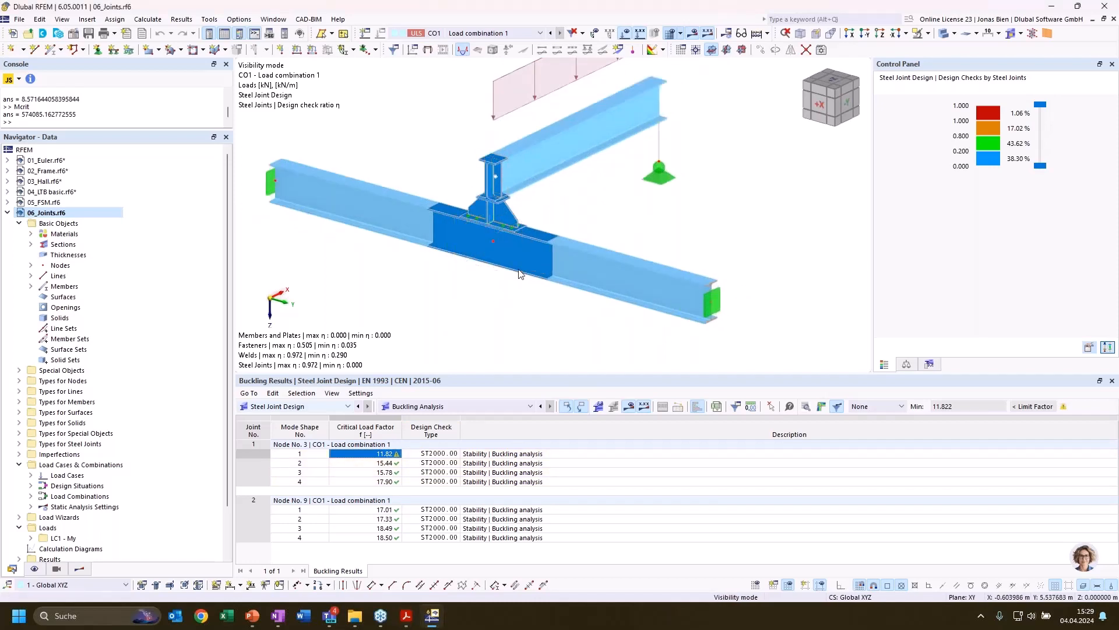
{"action": "left_click", "coordinate": [928, 33]}
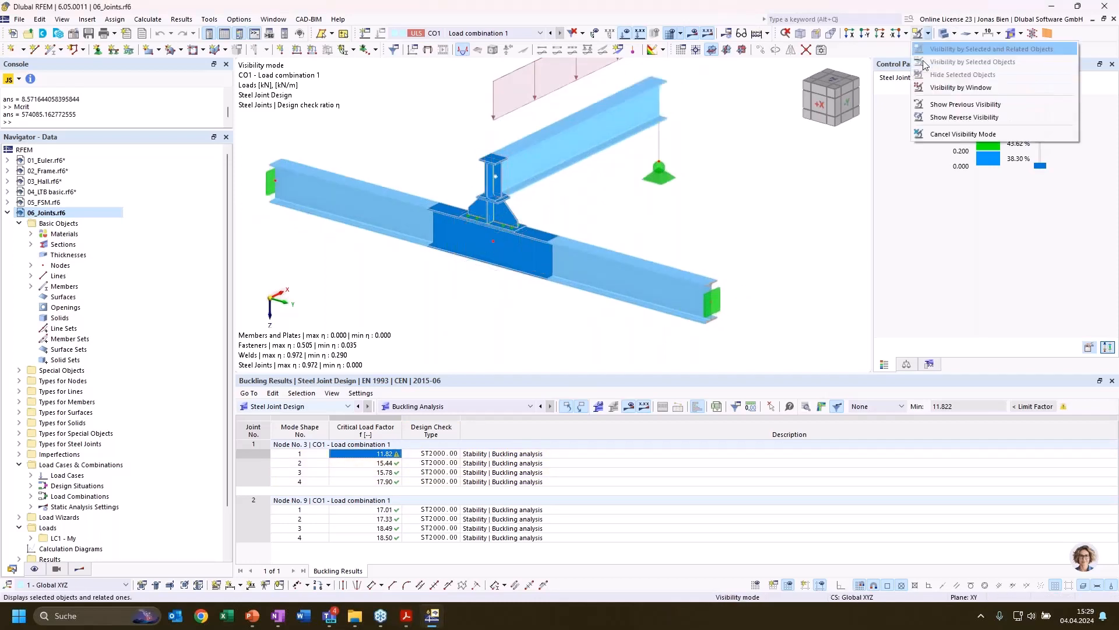
{"action": "left_click", "coordinate": [951, 133]}
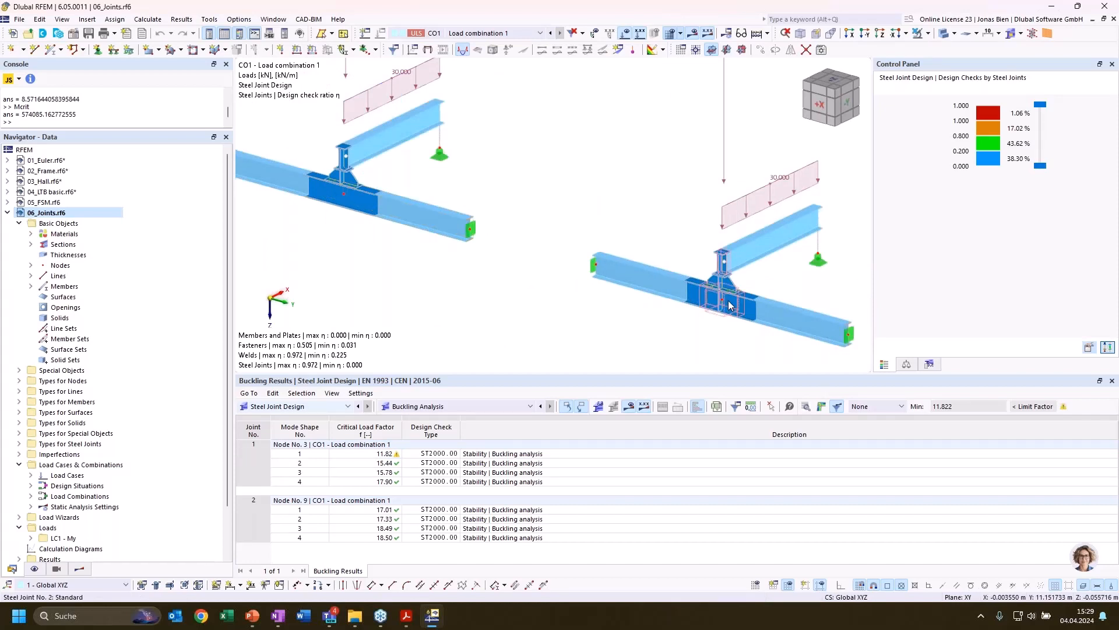
{"action": "scroll", "coordinate": [714, 302], "scroll_direction": "up", "scroll_amount": 5}
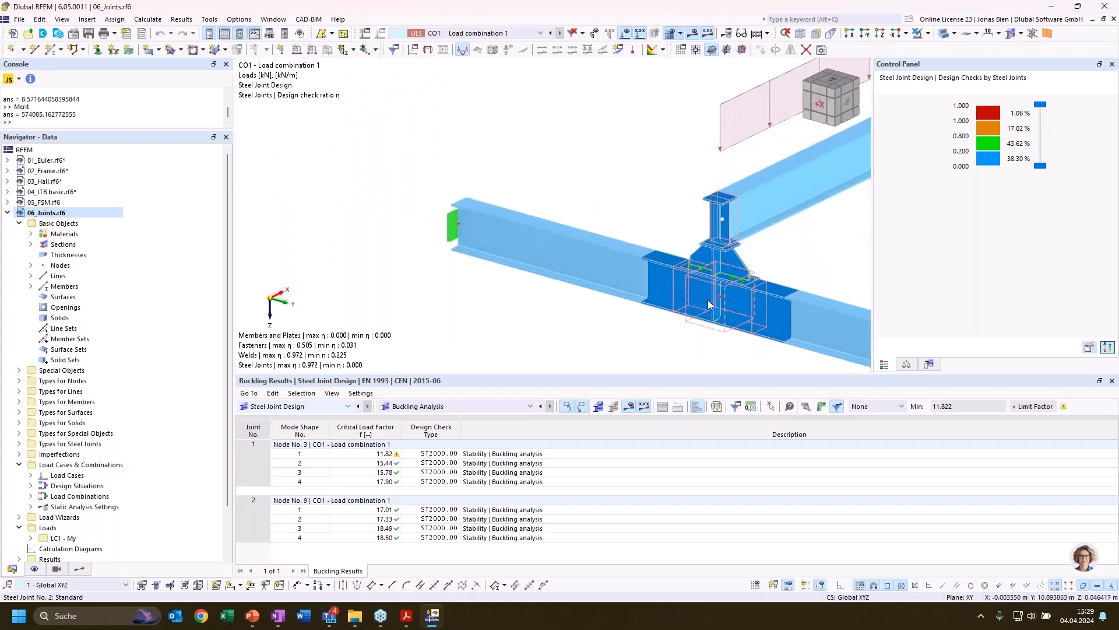
View mode shape 1 of the stiffened joint at node 9 in the joint results window and close it.
{"action": "left_click", "coordinate": [386, 510]}
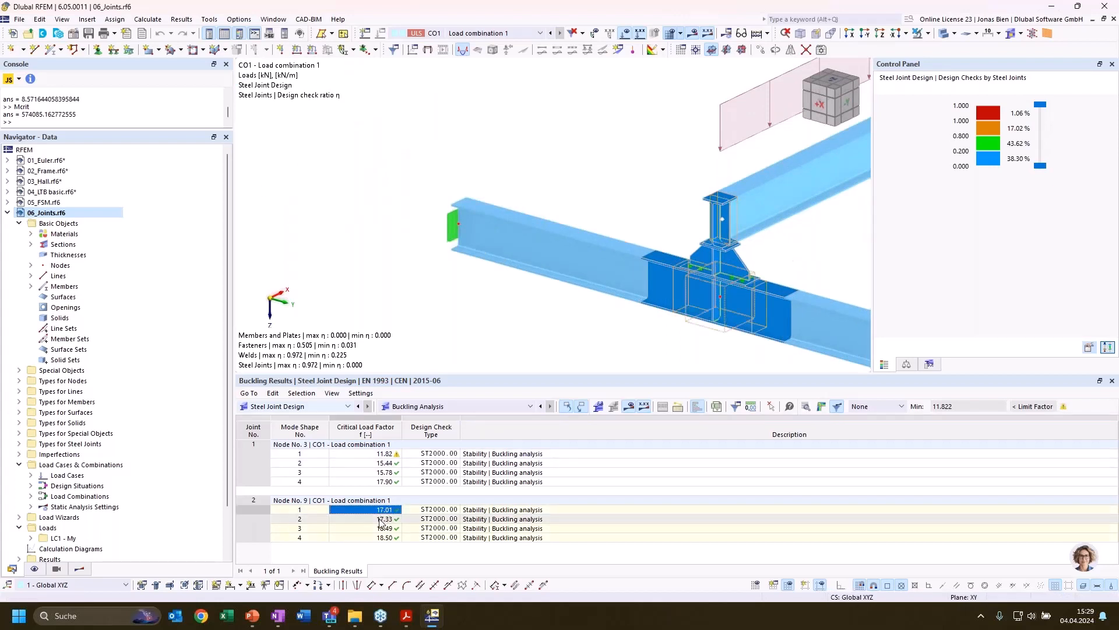
{"action": "scroll", "coordinate": [543, 305], "scroll_direction": "down", "scroll_amount": 1}
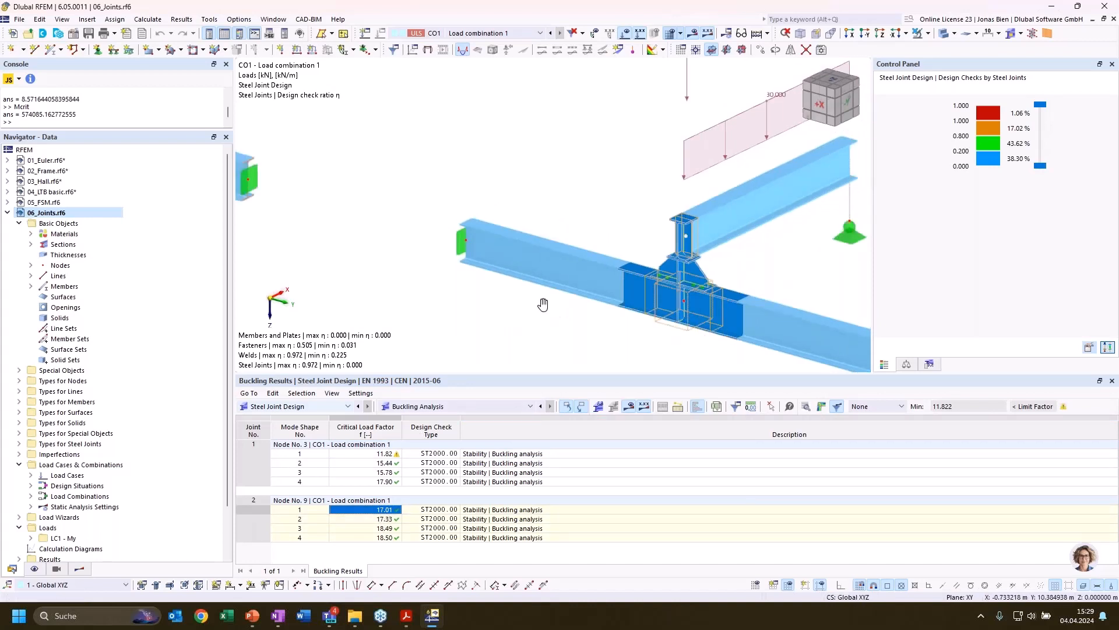
{"action": "middle_click_drag", "start_coordinate": [544, 304], "coordinate": [317, 269]}
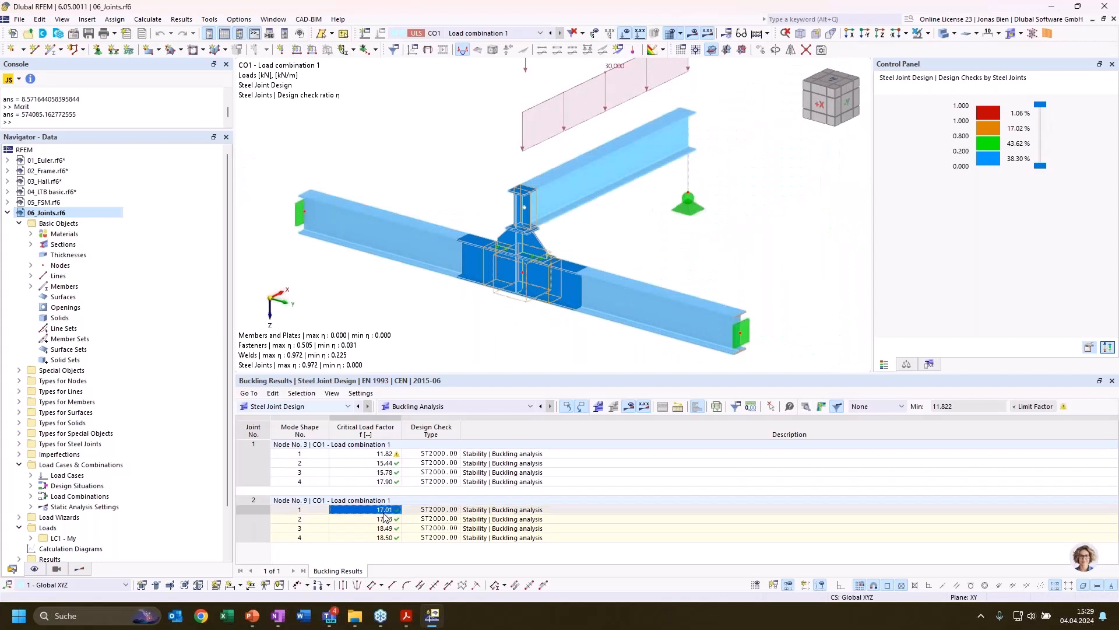
{"action": "left_click", "coordinate": [523, 277]}
{"action": "left_click", "coordinate": [822, 407]}
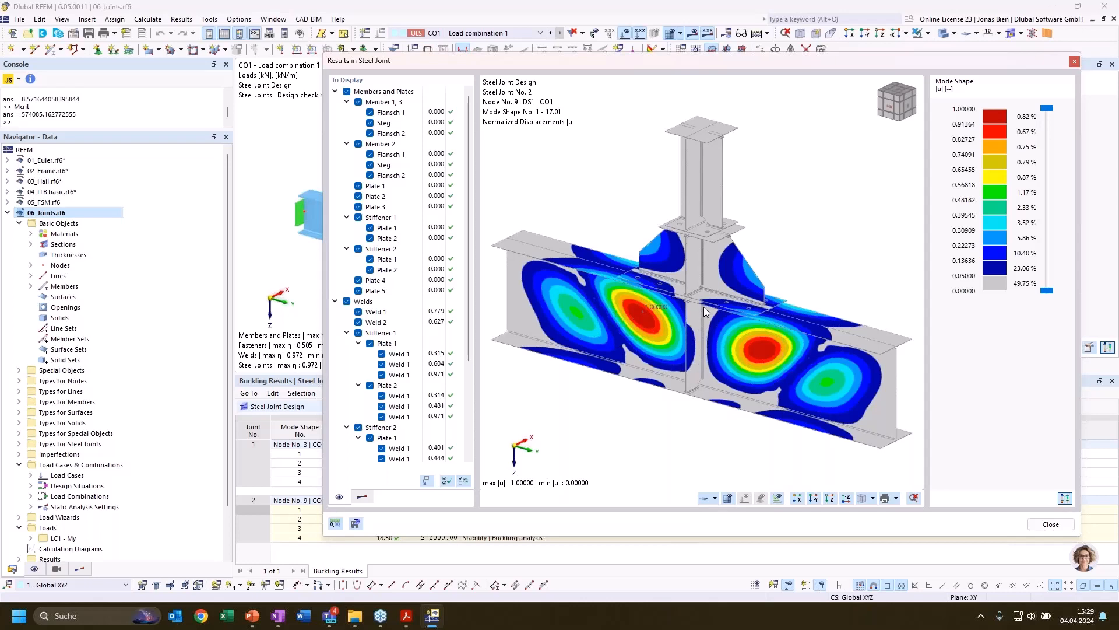
{"action": "left_click", "coordinate": [1073, 61]}
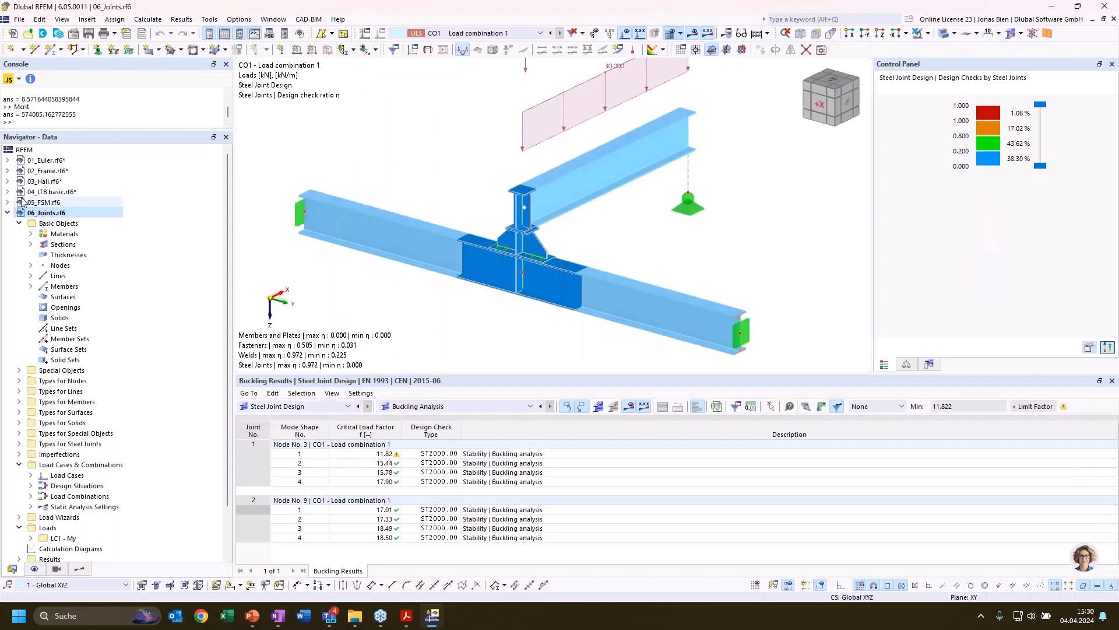
Collapse the 06_Joints.rf6 model's data and activate the model 07_Hall_instable.rf6.
{"action": "left_click", "coordinate": [10, 215]}
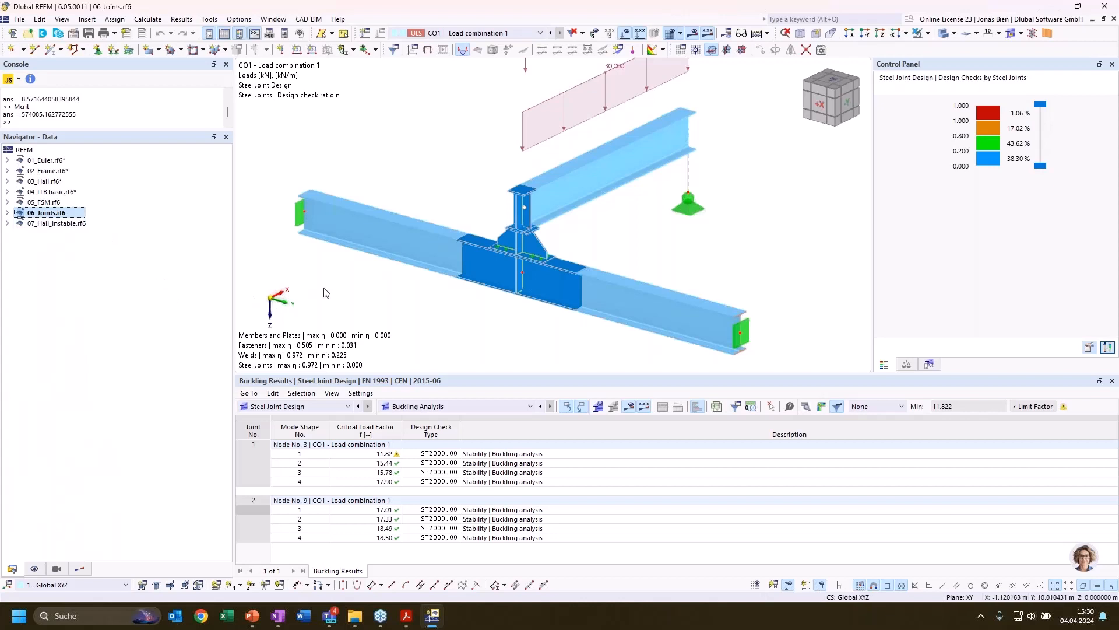
{"action": "right_click", "coordinate": [68, 224]}
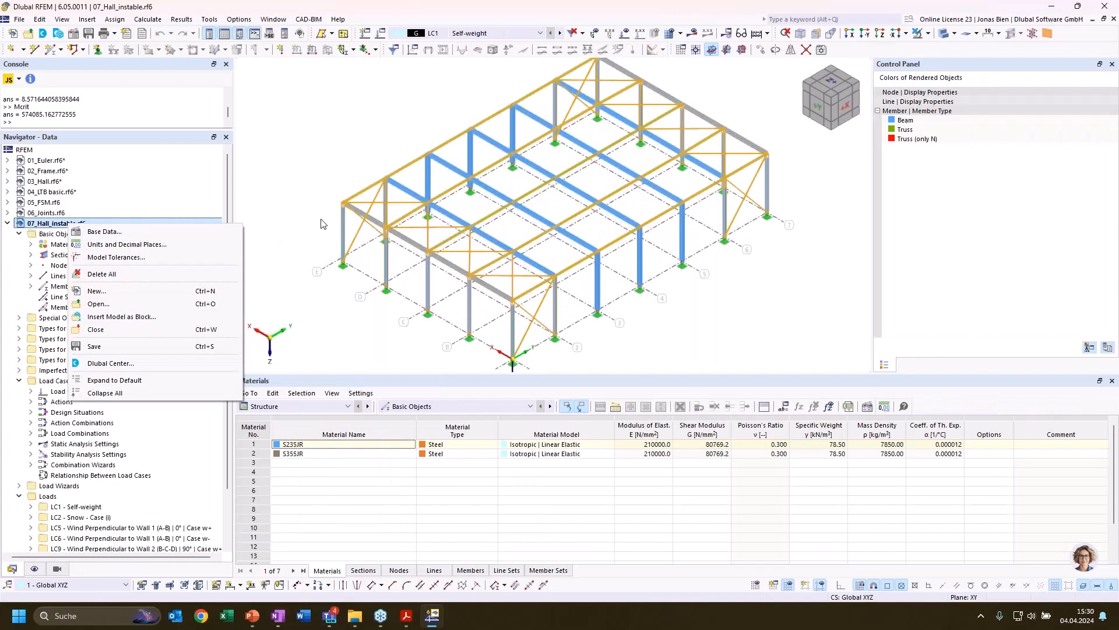
{"action": "left_click", "coordinate": [316, 190]}
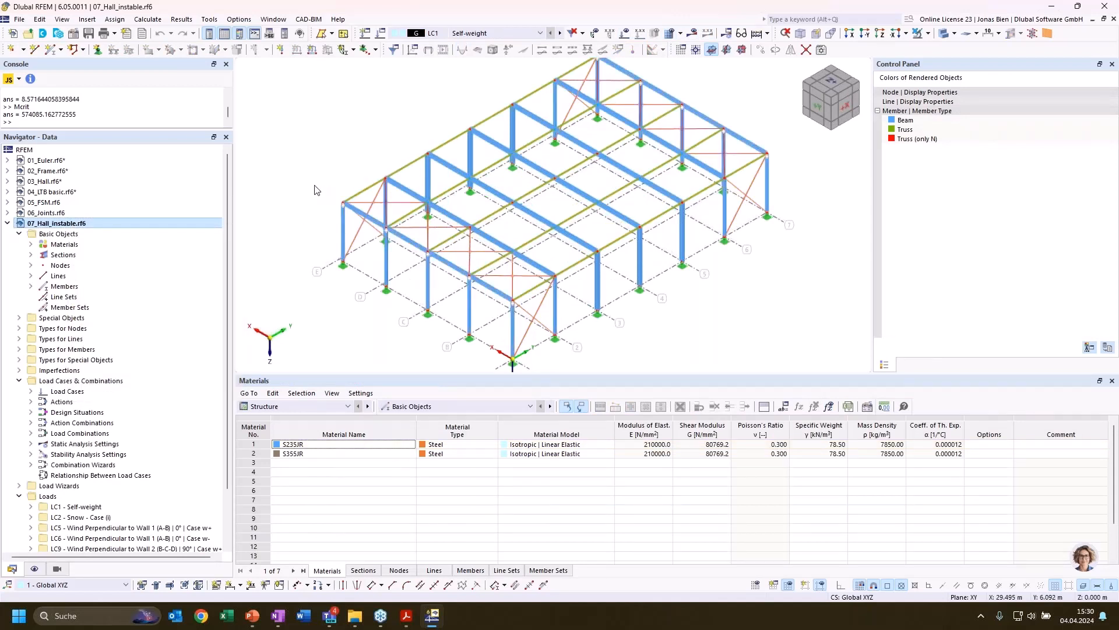
Select load case LC1 Self-weight as the current load case and calculate the hall model.
{"action": "scroll", "coordinate": [415, 178], "scroll_direction": "down", "scroll_amount": 2}
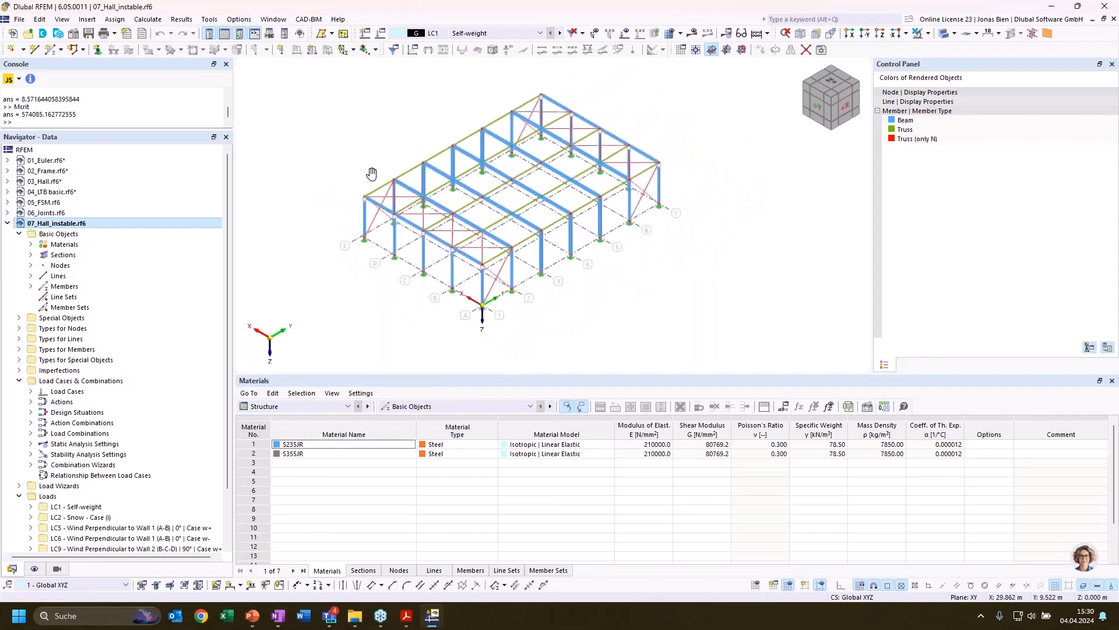
{"action": "middle_click_drag", "start_coordinate": [372, 174], "coordinate": [390, 187]}
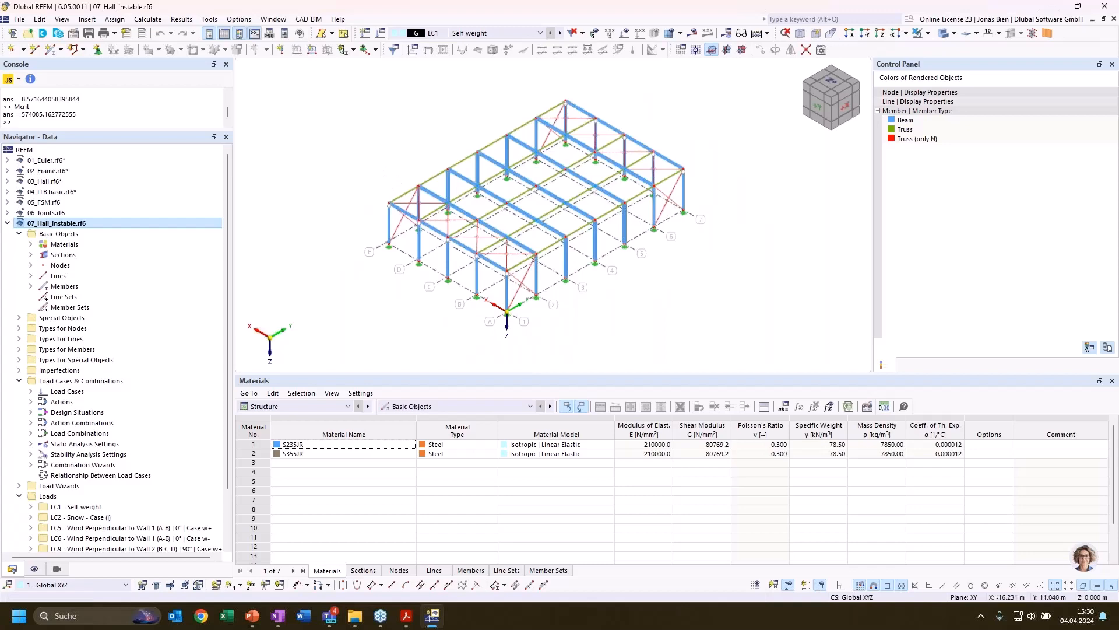
{"action": "middle_click_drag", "start_coordinate": [662, 321], "coordinate": [637, 309], "text": "ctrl"}
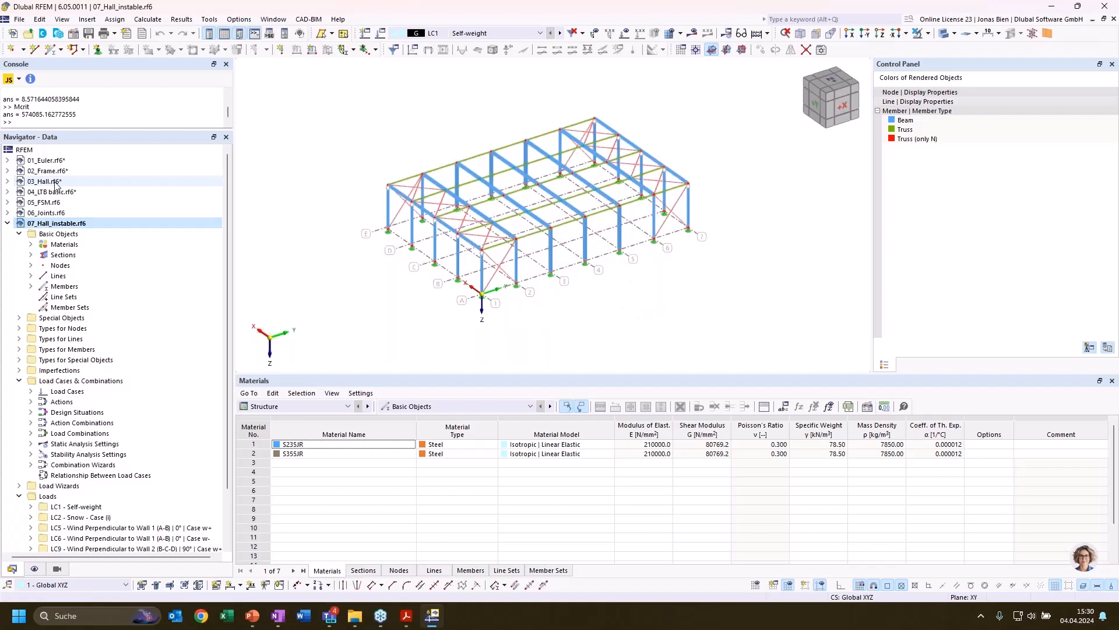
{"action": "middle_click_drag", "start_coordinate": [376, 289], "coordinate": [385, 287], "text": "ctrl"}
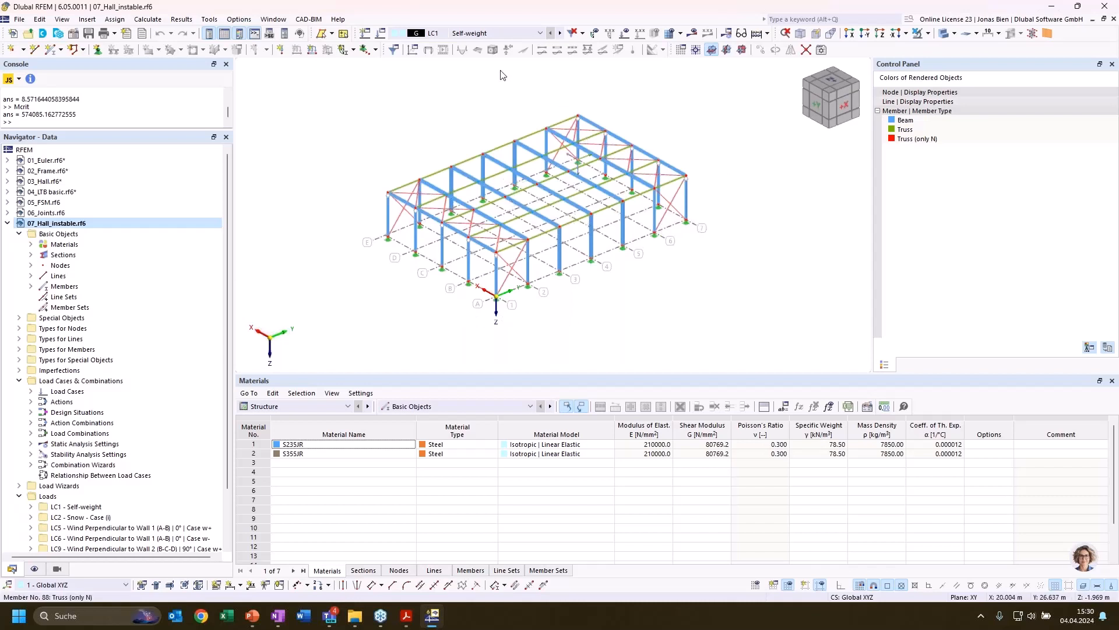
{"action": "left_click", "coordinate": [484, 33]}
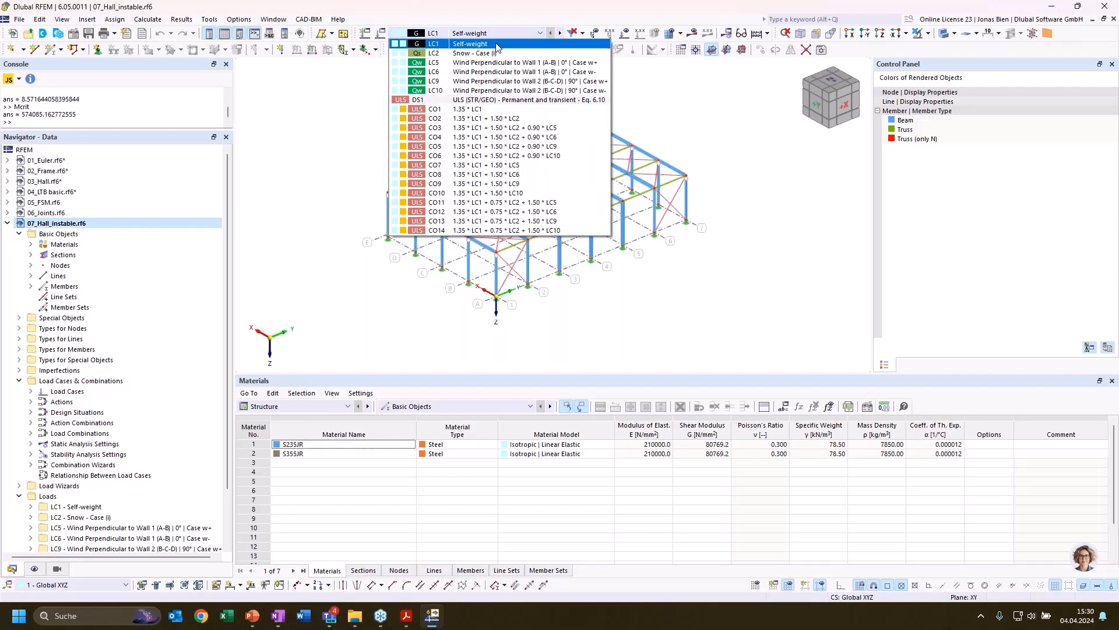
{"action": "left_click", "coordinate": [496, 45]}
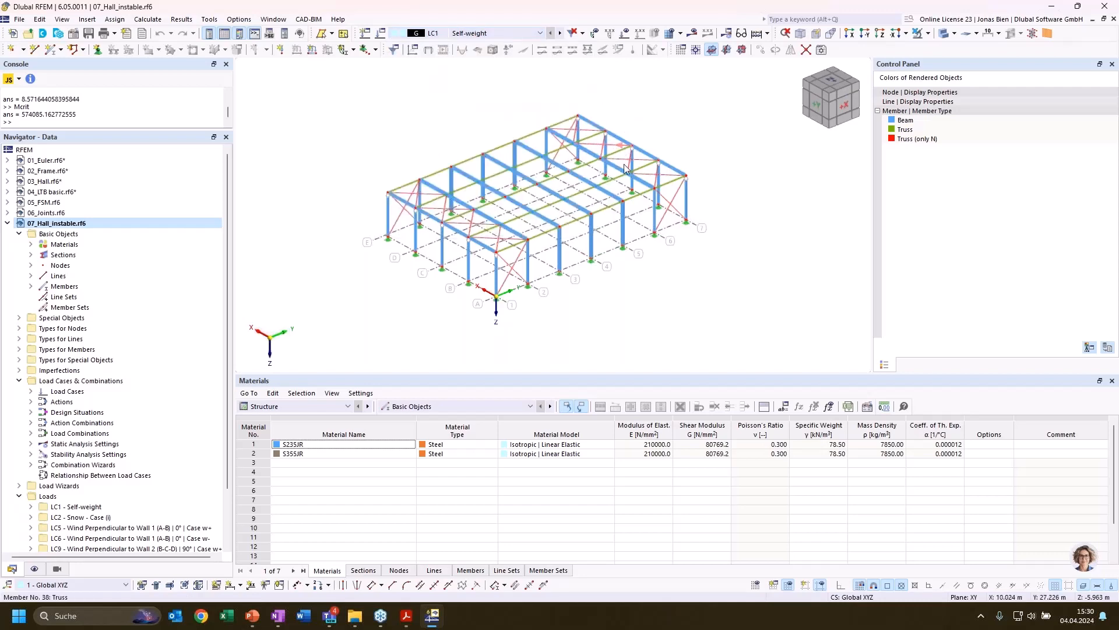
{"action": "middle_click_drag", "start_coordinate": [575, 313], "coordinate": [590, 309], "text": "ctrl"}
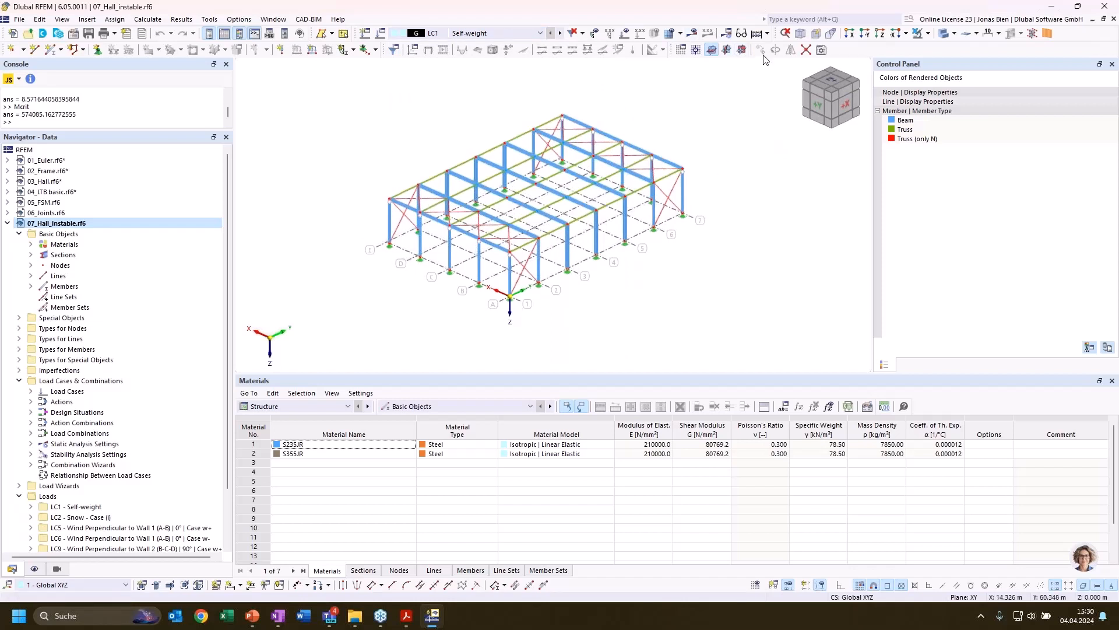
{"action": "left_click", "coordinate": [696, 35]}
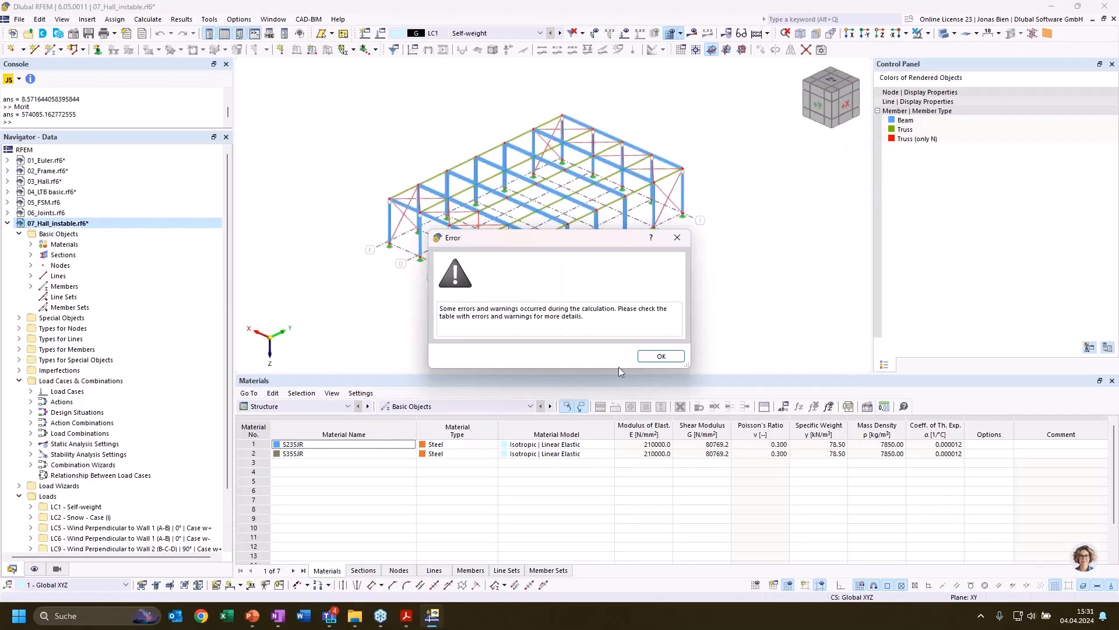
{"action": "left_click", "coordinate": [669, 358]}
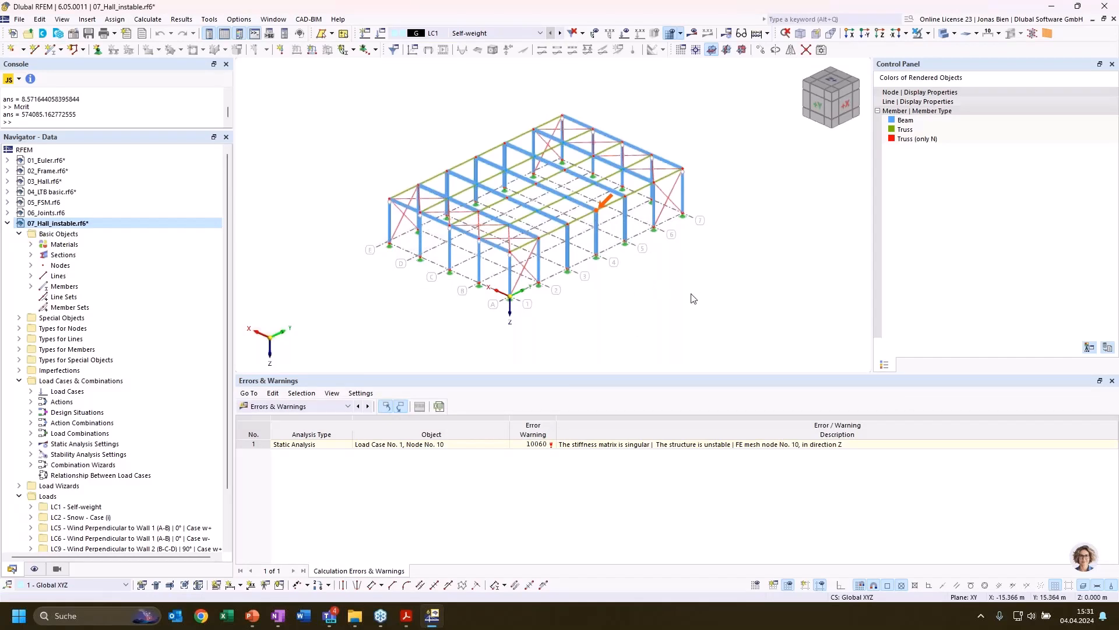
Examine the beam-to-column connection at node 10 that the calculation error points to.
{"action": "scroll", "coordinate": [670, 298], "scroll_direction": "up", "scroll_amount": 5}
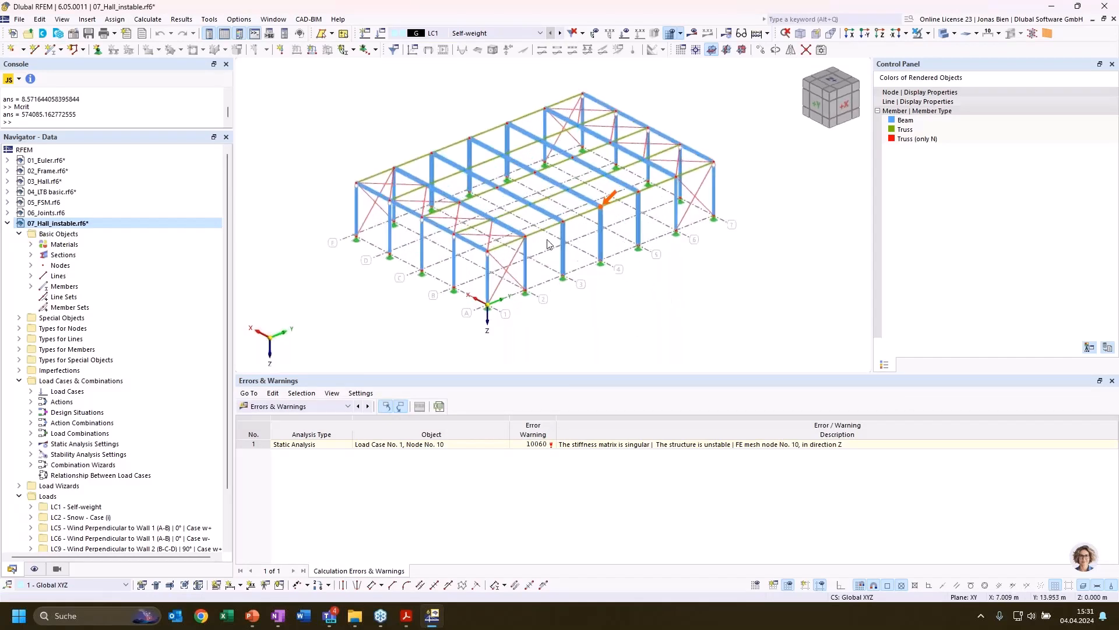
{"action": "scroll", "coordinate": [624, 206], "scroll_direction": "up", "scroll_amount": 1}
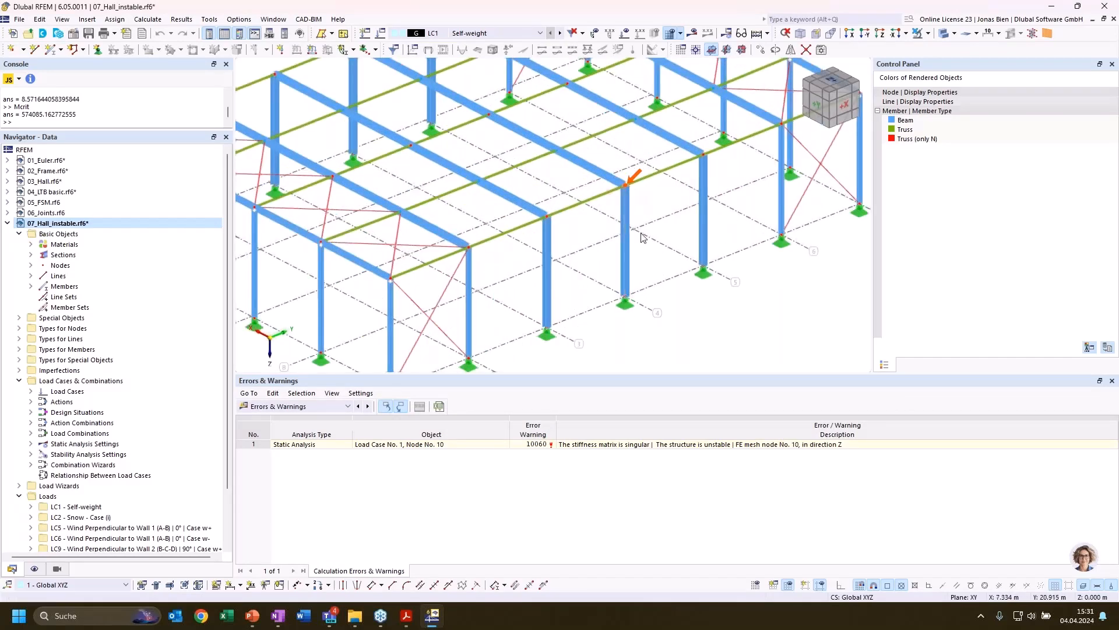
{"action": "scroll", "coordinate": [650, 202], "scroll_direction": "up", "scroll_amount": 1}
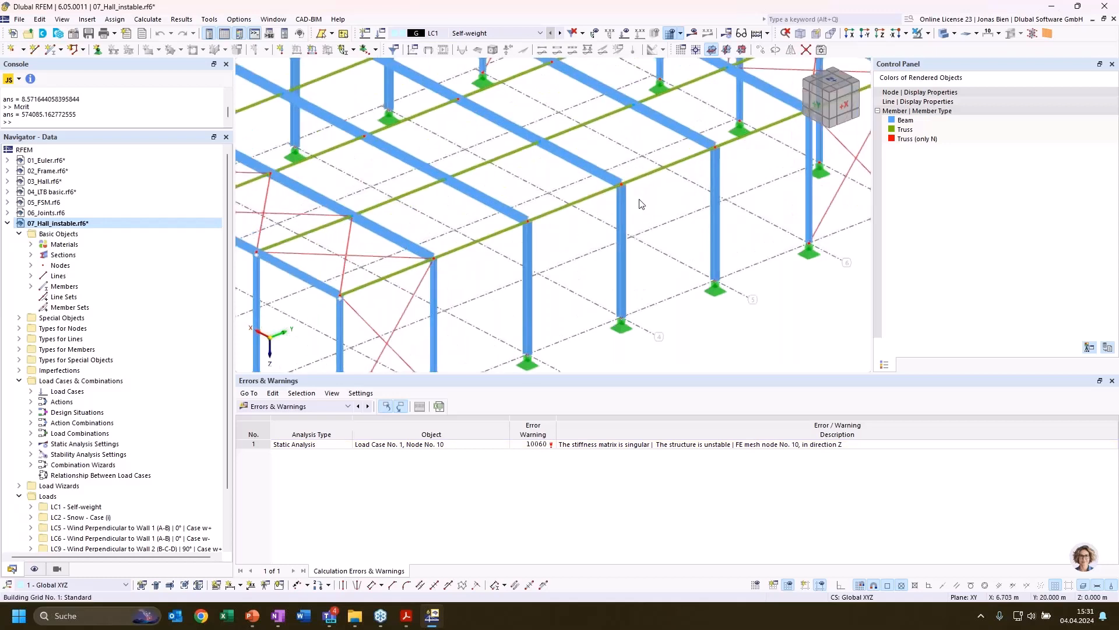
{"action": "scroll", "coordinate": [617, 204], "scroll_direction": "up", "scroll_amount": 1}
{"action": "scroll", "coordinate": [726, 204], "scroll_direction": "up", "scroll_amount": 2}
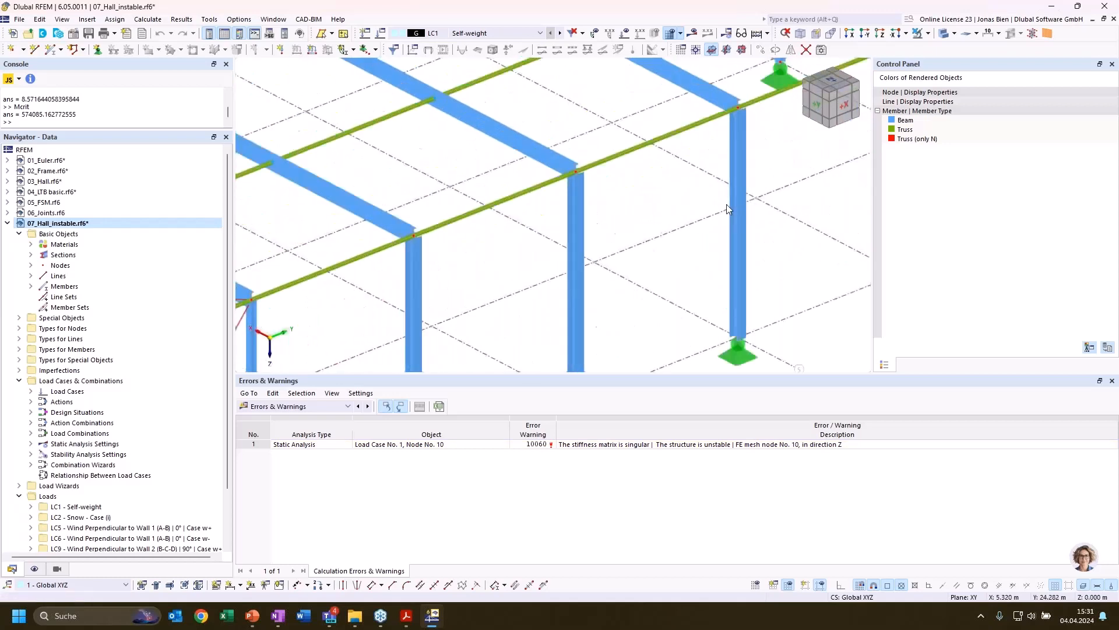
{"action": "middle_click_drag", "start_coordinate": [675, 188], "coordinate": [619, 261]}
{"action": "scroll", "coordinate": [608, 324], "scroll_direction": "down", "scroll_amount": 2}
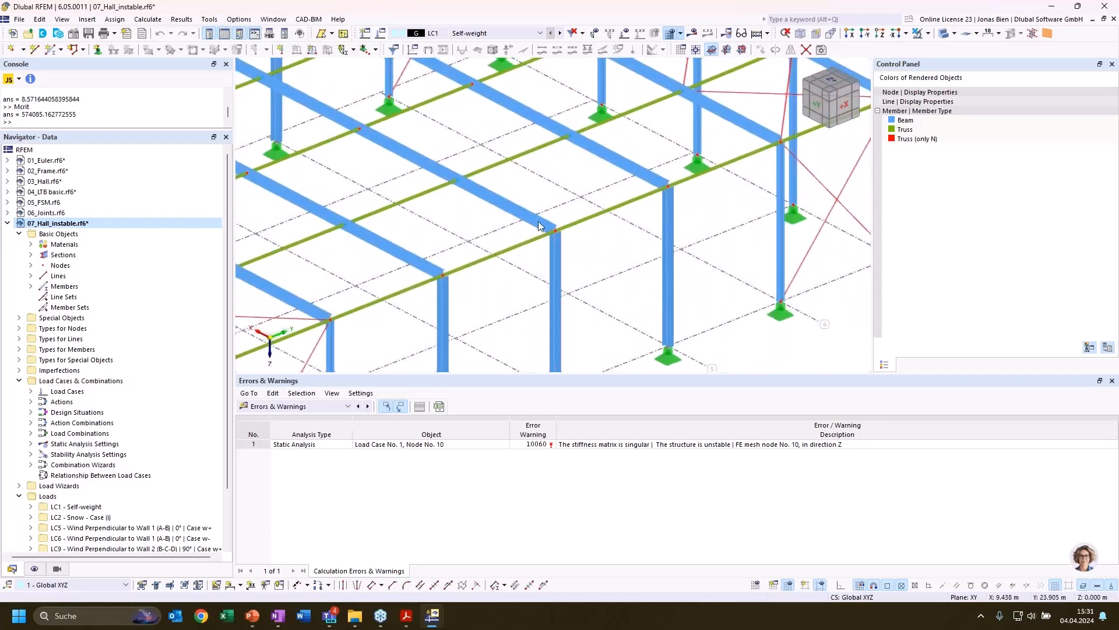
Check in the base data of 07_Hall_instable.rf6 whether the Structure Stability add-on is active, leaving the settings as they are.
{"action": "right_click", "coordinate": [92, 221]}
{"action": "left_click", "coordinate": [194, 264]}
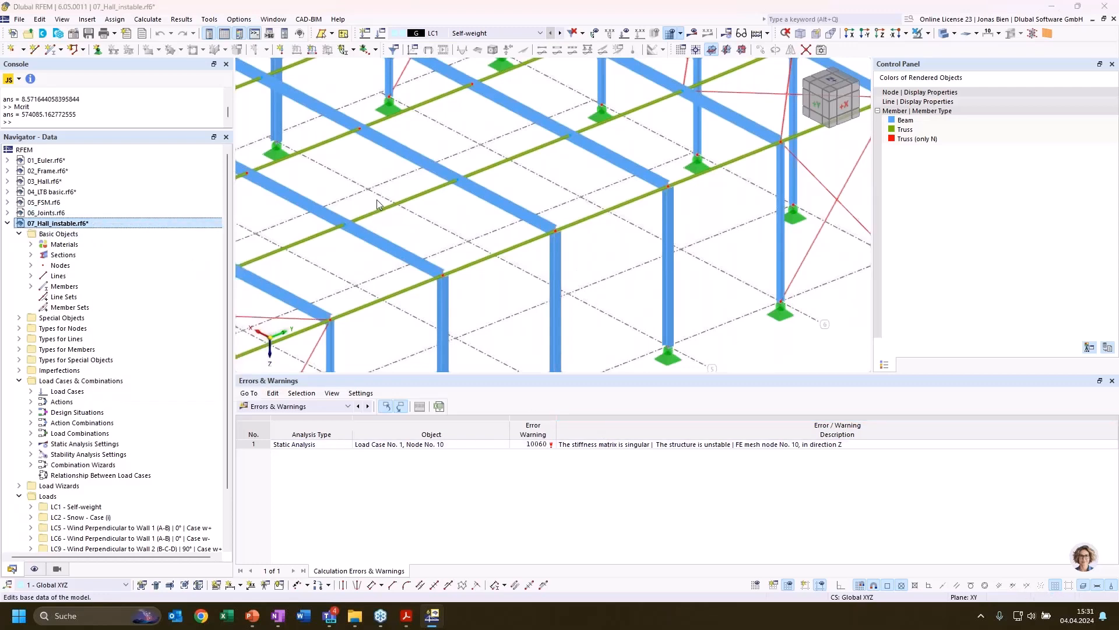
{"action": "left_click", "coordinate": [371, 80]}
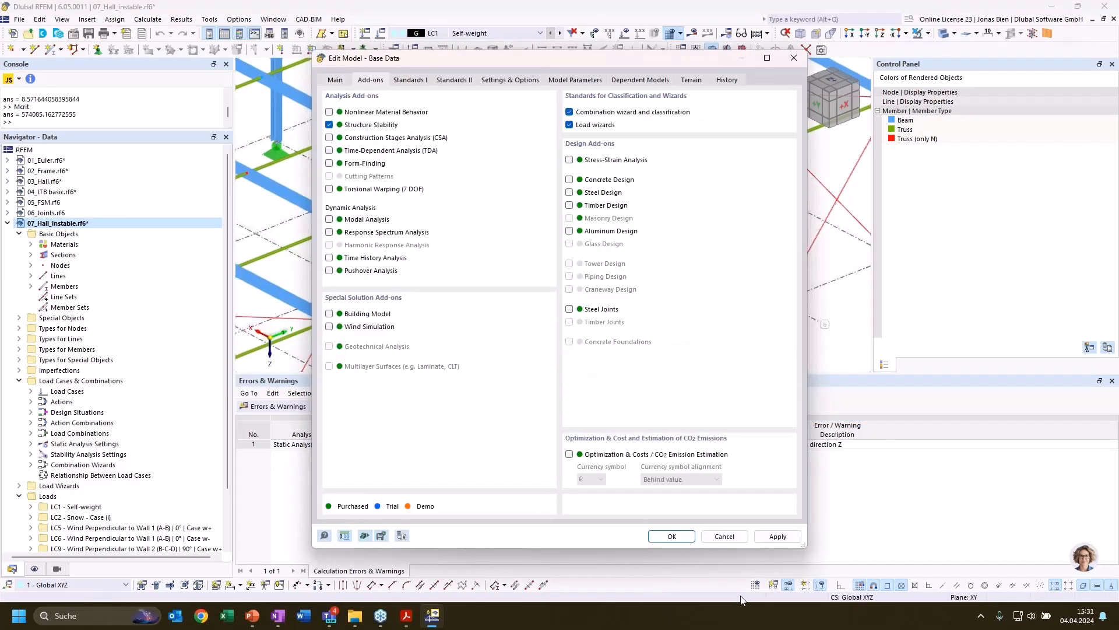
{"action": "left_click", "coordinate": [724, 536]}
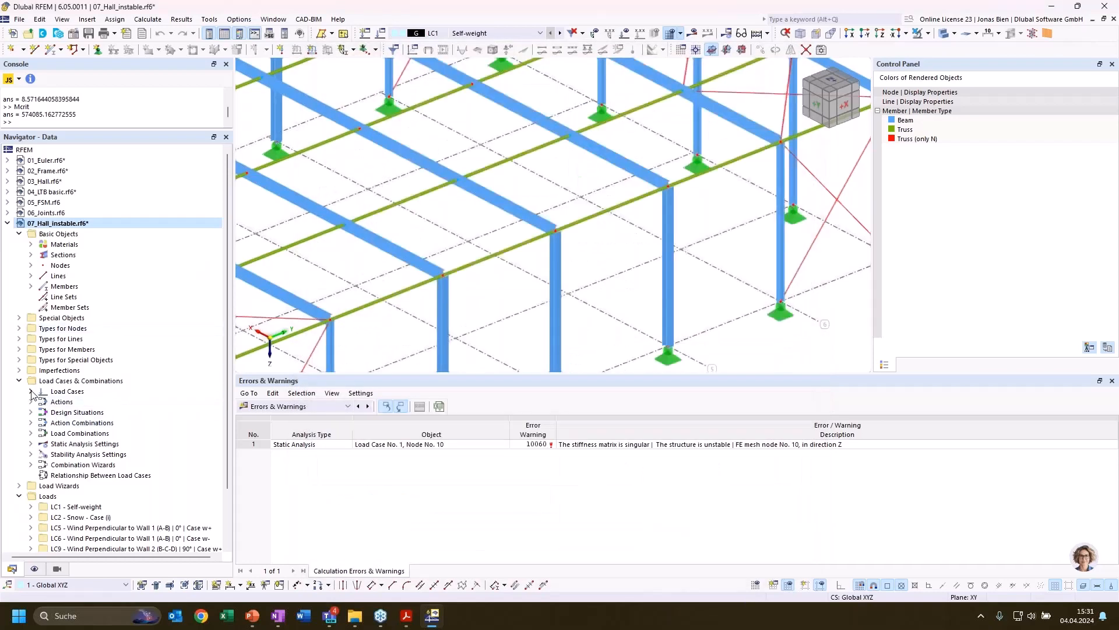
Activate the critical load calculation with the Structure Stability add-on for load case LC1 Self-weight.
{"action": "left_click", "coordinate": [30, 391]}
{"action": "left_click", "coordinate": [95, 402]}
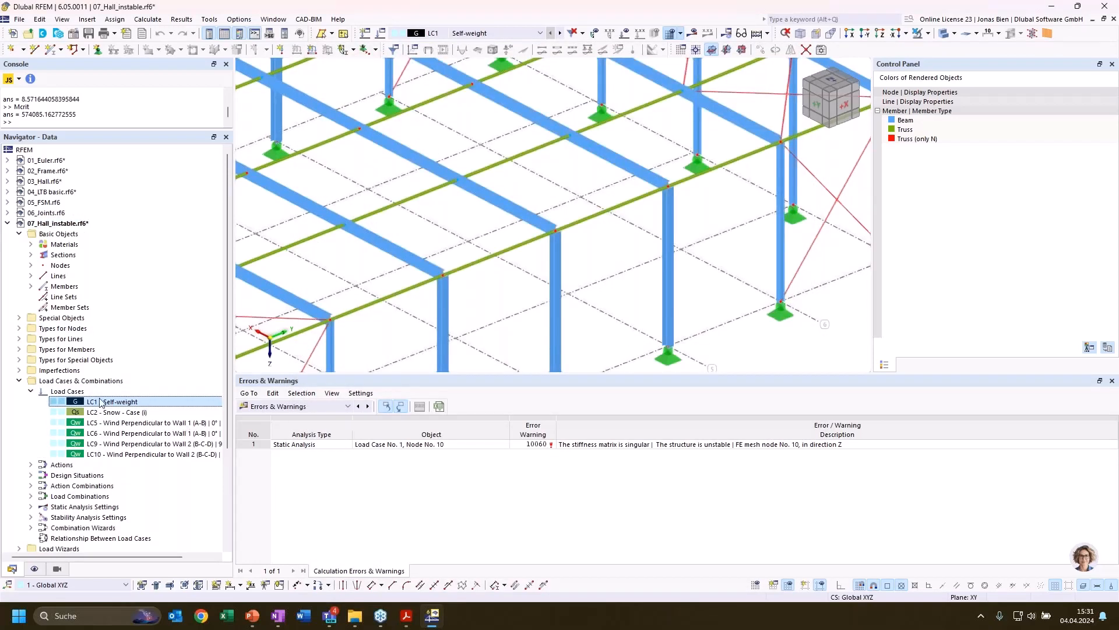
{"action": "double_click", "coordinate": [115, 403]}
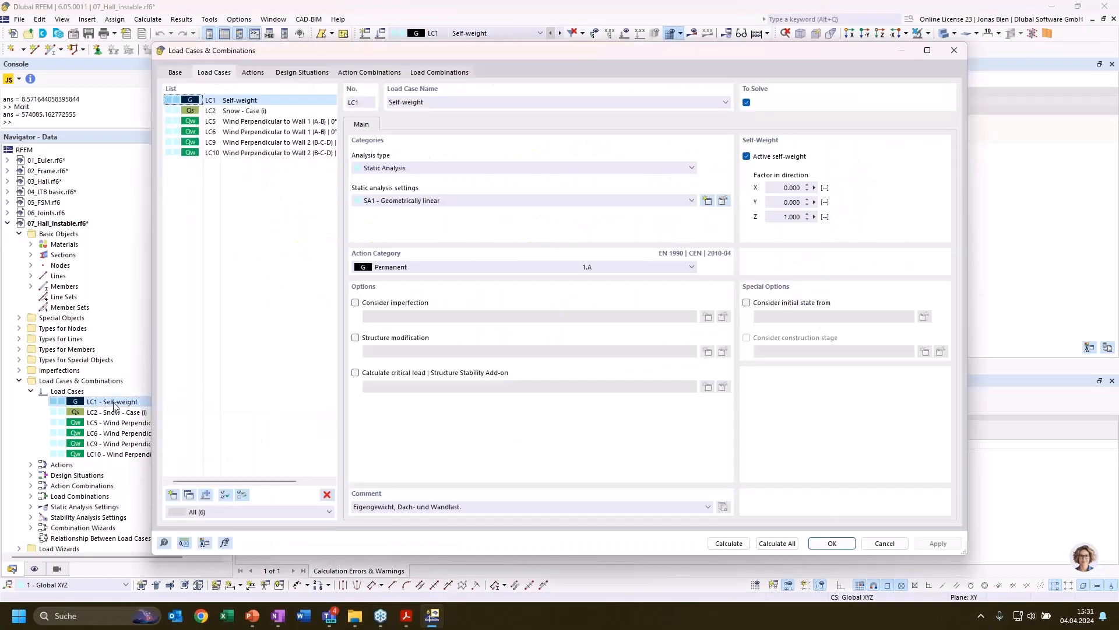
{"action": "left_click", "coordinate": [404, 373]}
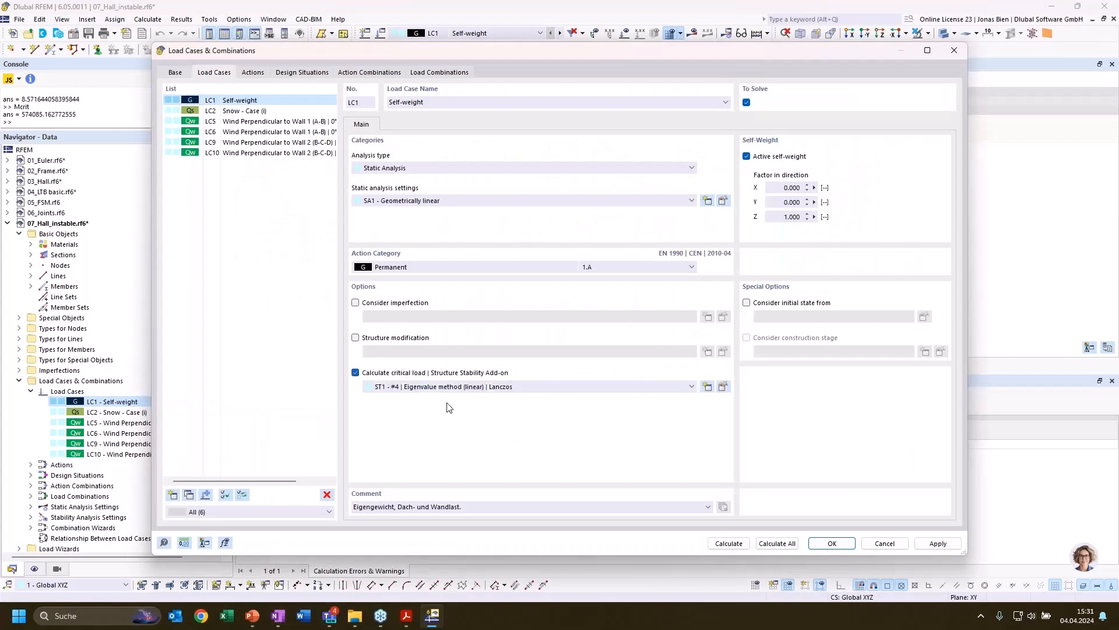
Set stability analysis settings ST1 to calculate without loading for the instability check by mode shape, and calculate LC1.
{"action": "left_click", "coordinate": [723, 387]}
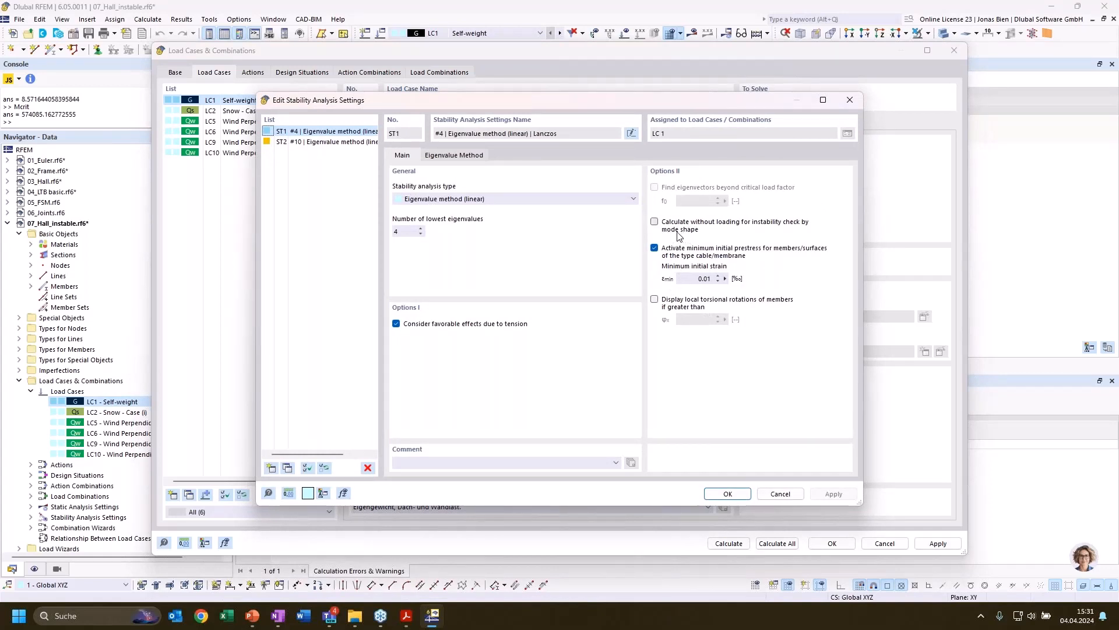
{"action": "left_click", "coordinate": [654, 222]}
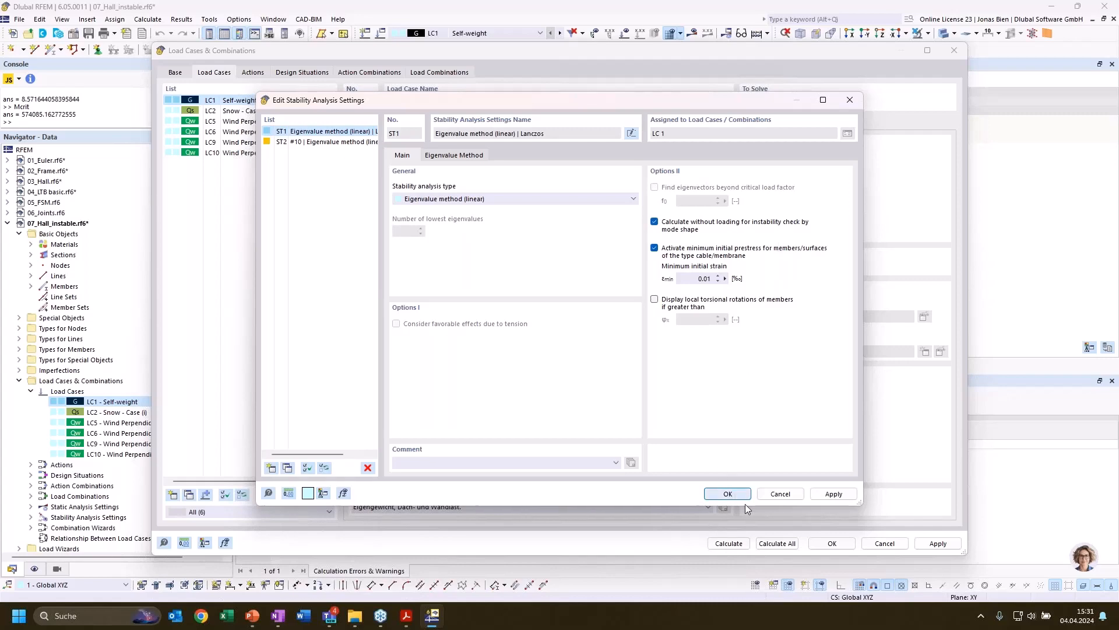
{"action": "left_click", "coordinate": [728, 494]}
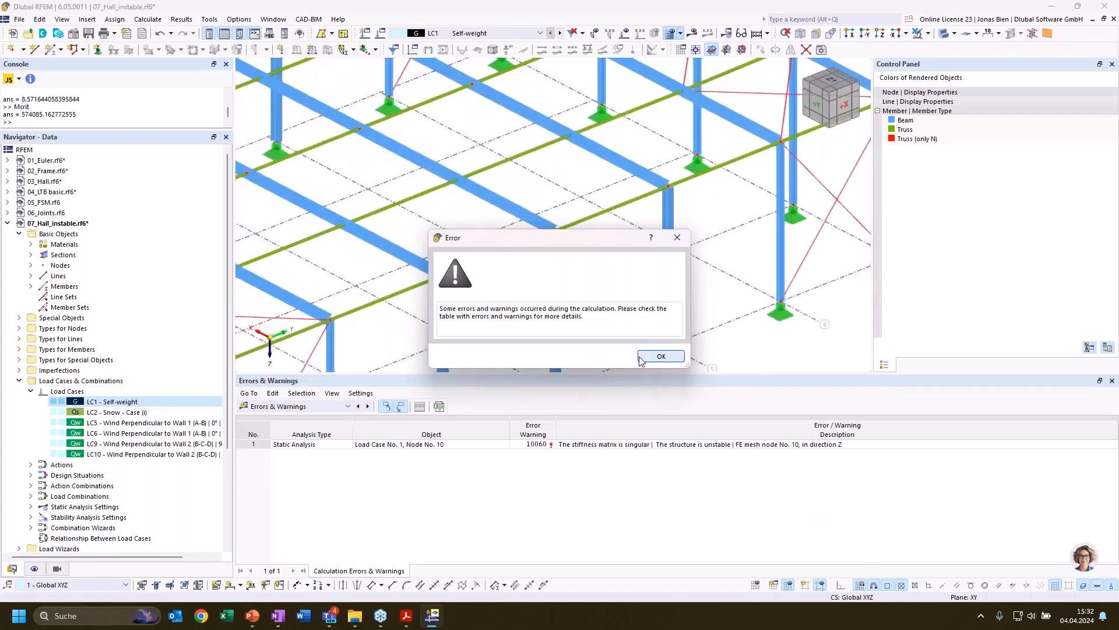
{"action": "left_click", "coordinate": [642, 359]}
Examine mode shape 1 of LC1 at the deflected frame beam, down to the nodes where beam, column and truss members meet.
{"action": "scroll", "coordinate": [706, 295], "scroll_direction": "down", "scroll_amount": 2}
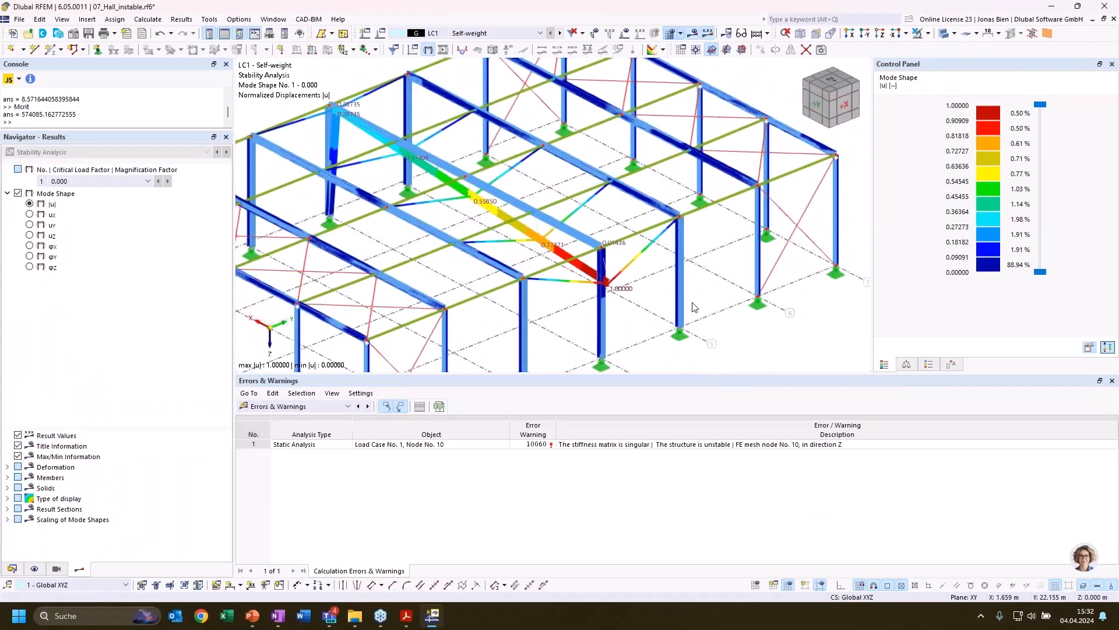
{"action": "middle_click_drag", "start_coordinate": [659, 351], "coordinate": [663, 330], "text": "ctrl"}
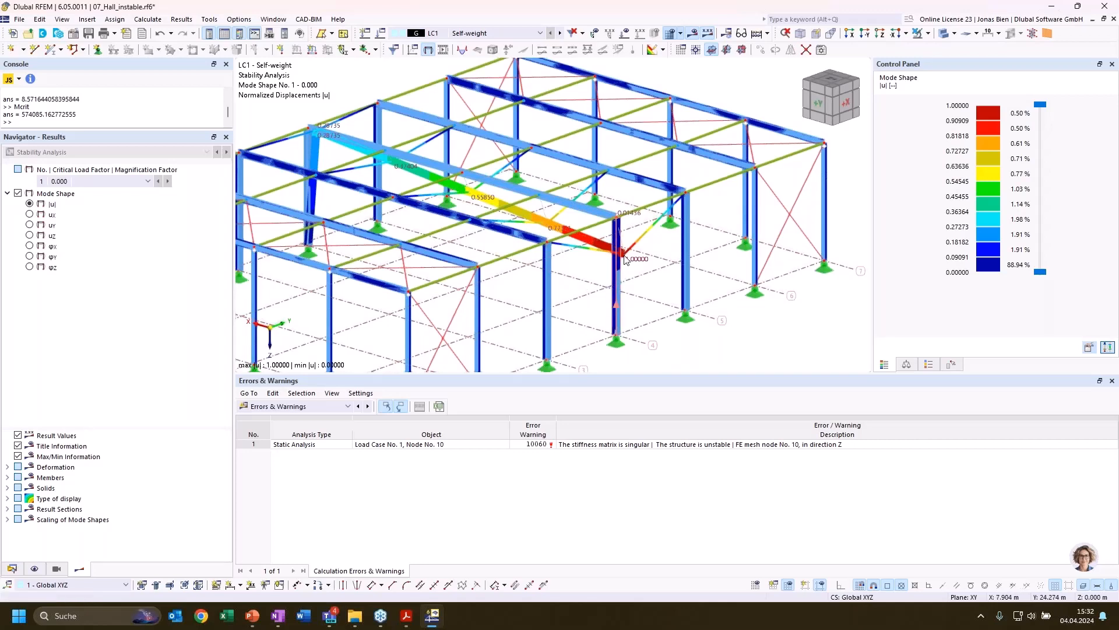
{"action": "scroll", "coordinate": [612, 250], "scroll_direction": "up", "scroll_amount": 4}
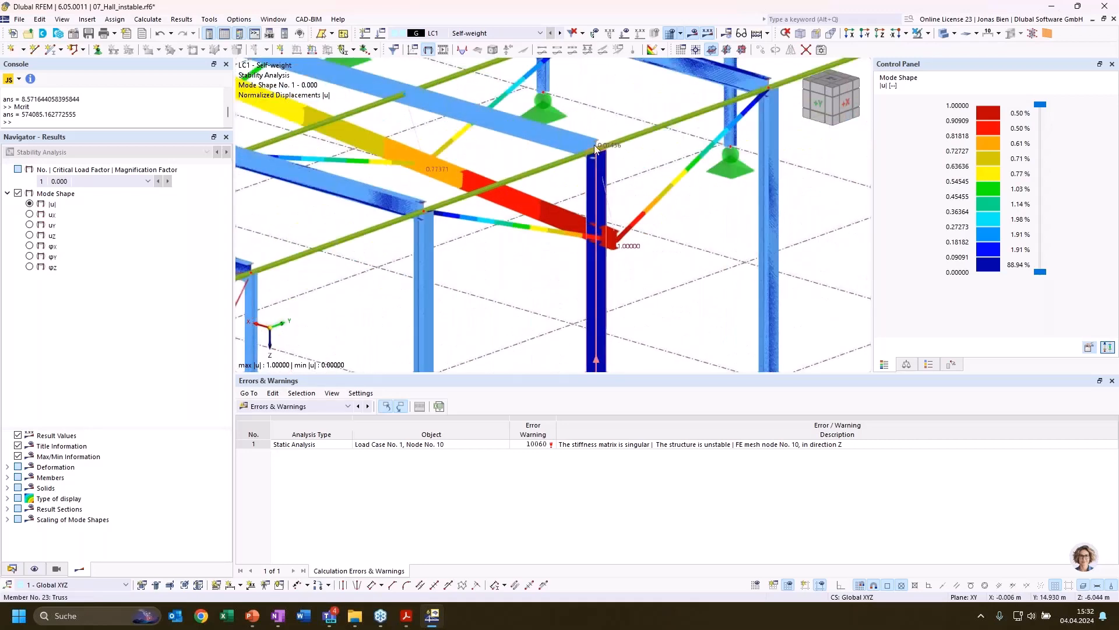
{"action": "scroll", "coordinate": [574, 199], "scroll_direction": "up", "scroll_amount": 5}
{"action": "scroll", "coordinate": [592, 164], "scroll_direction": "up", "scroll_amount": 8}
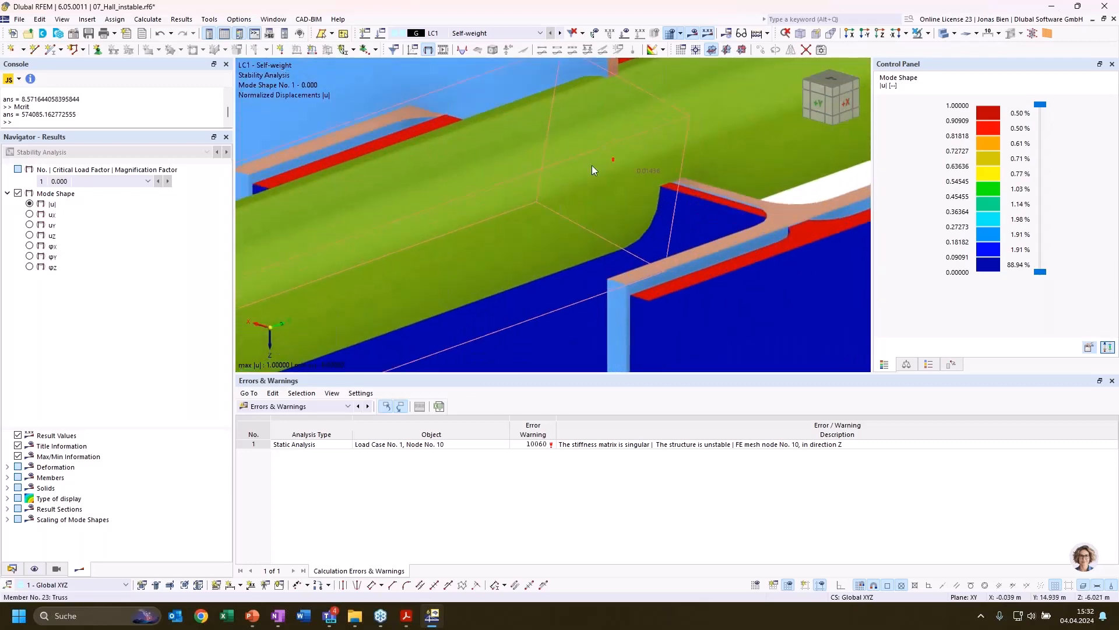
{"action": "scroll", "coordinate": [622, 150], "scroll_direction": "up", "scroll_amount": 2}
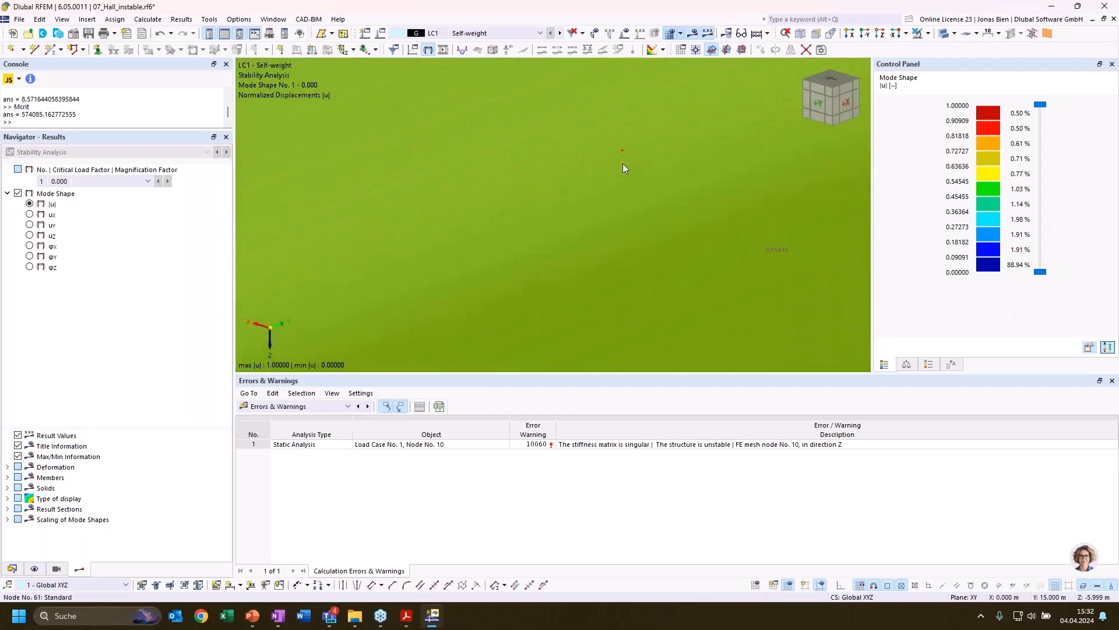
{"action": "mouse_move", "coordinate": [622, 166]}
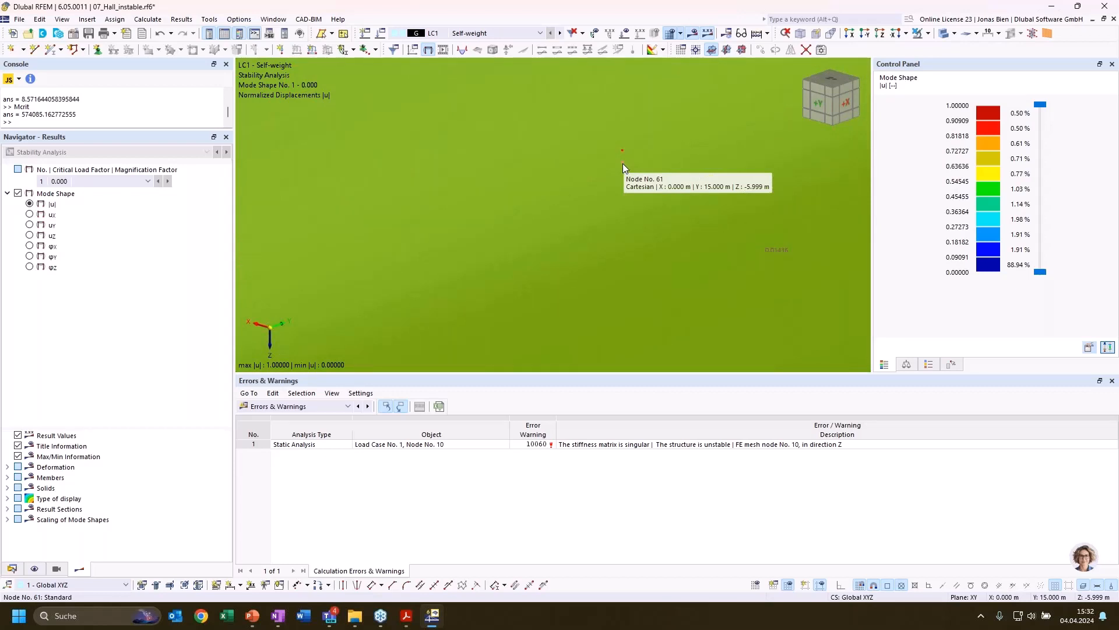
{"action": "scroll", "coordinate": [623, 163], "scroll_direction": "down", "scroll_amount": 3}
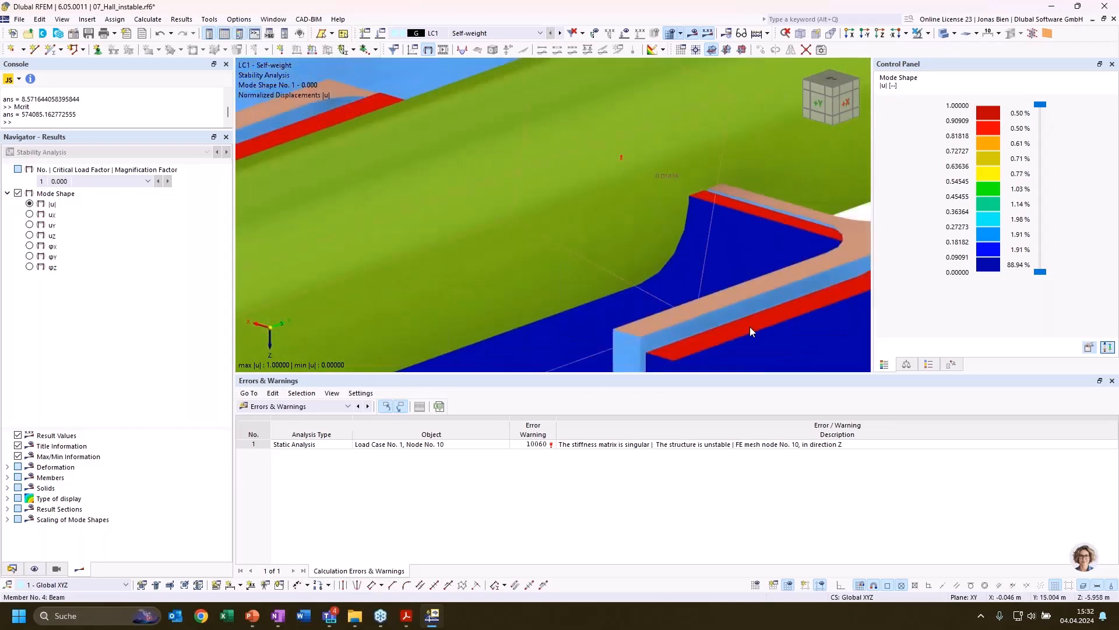
{"action": "mouse_move", "coordinate": [751, 334]}
{"action": "scroll", "coordinate": [631, 155], "scroll_direction": "up", "scroll_amount": 5}
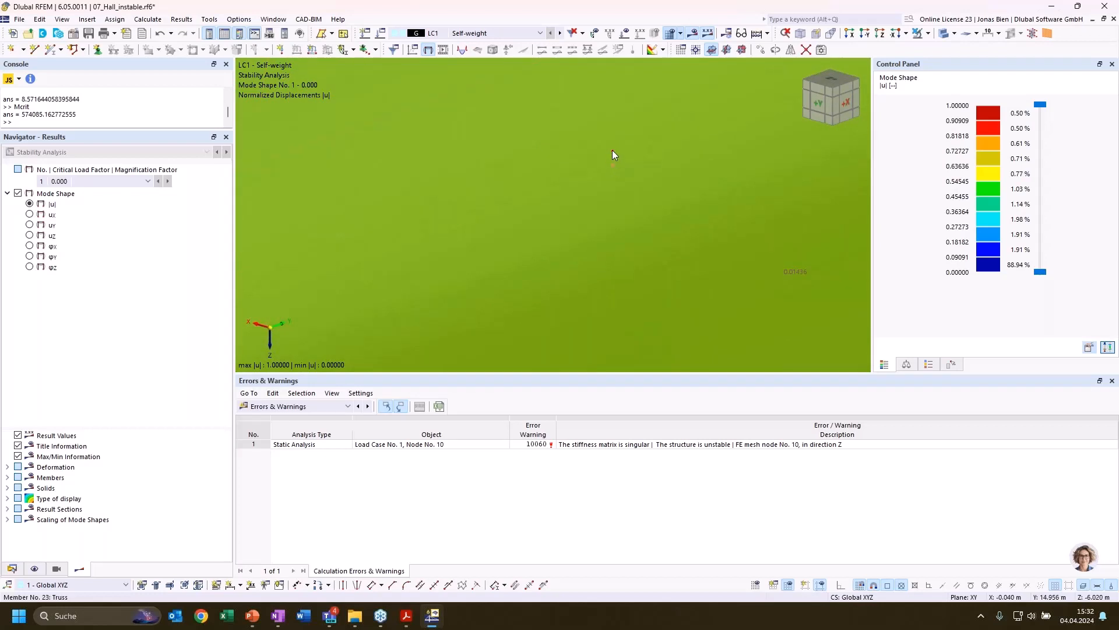
Move node 61 onto node 10 at the column head to join the members, accepting deletion of all results including the mesh.
{"action": "left_click_drag", "start_coordinate": [600, 212], "coordinate": [674, 256]}
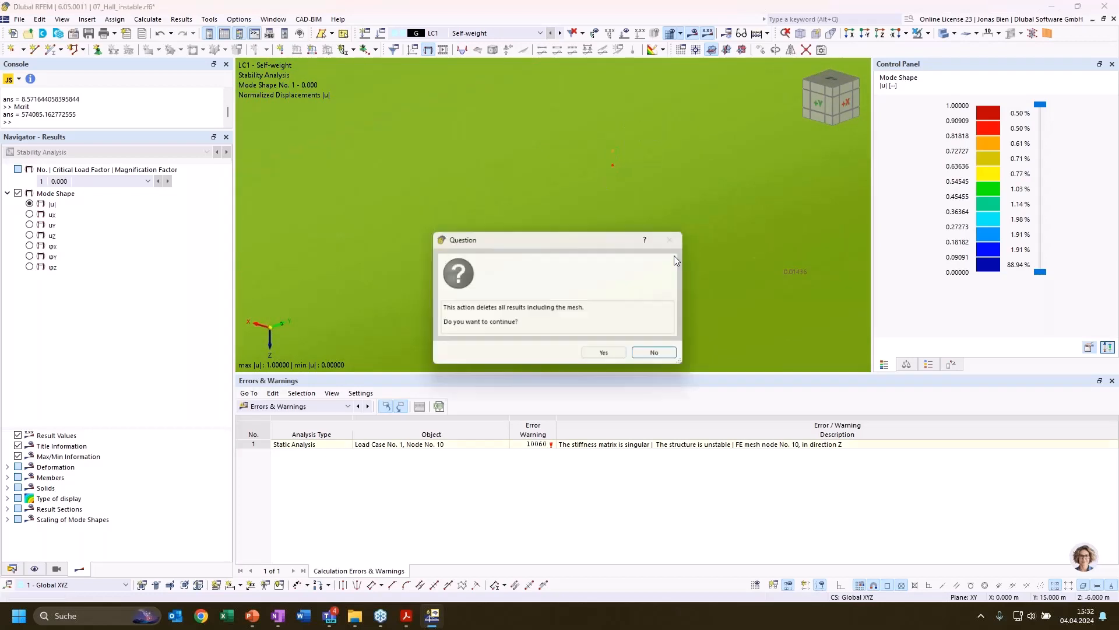
{"action": "left_click", "coordinate": [604, 352]}
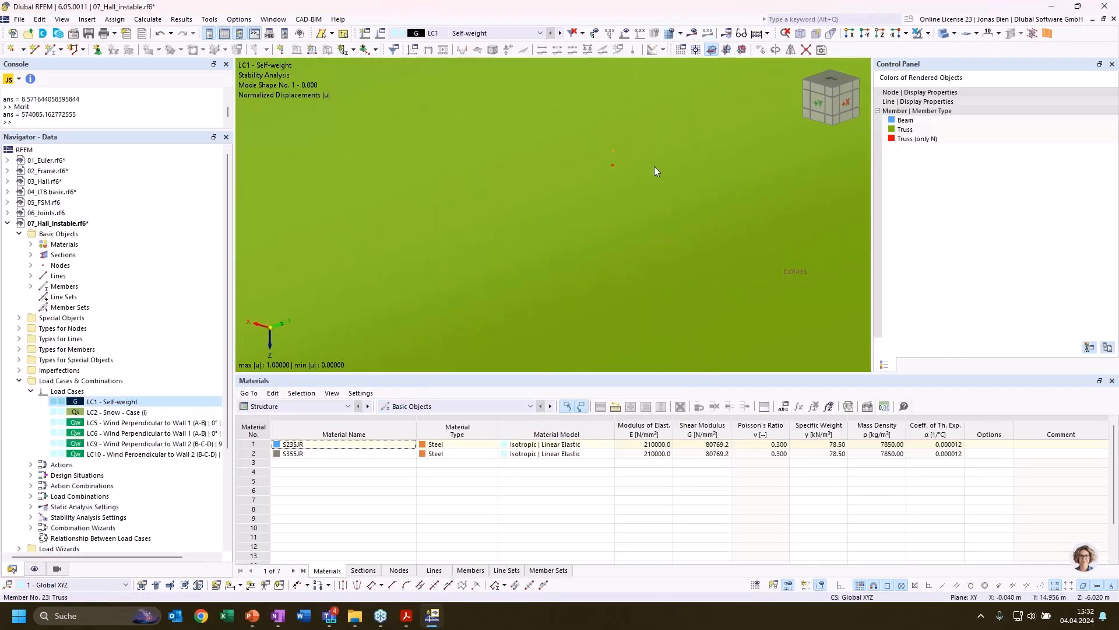
{"action": "scroll", "coordinate": [653, 166], "scroll_direction": "down", "scroll_amount": 6}
{"action": "scroll", "coordinate": [653, 166], "scroll_direction": "down", "scroll_amount": 5}
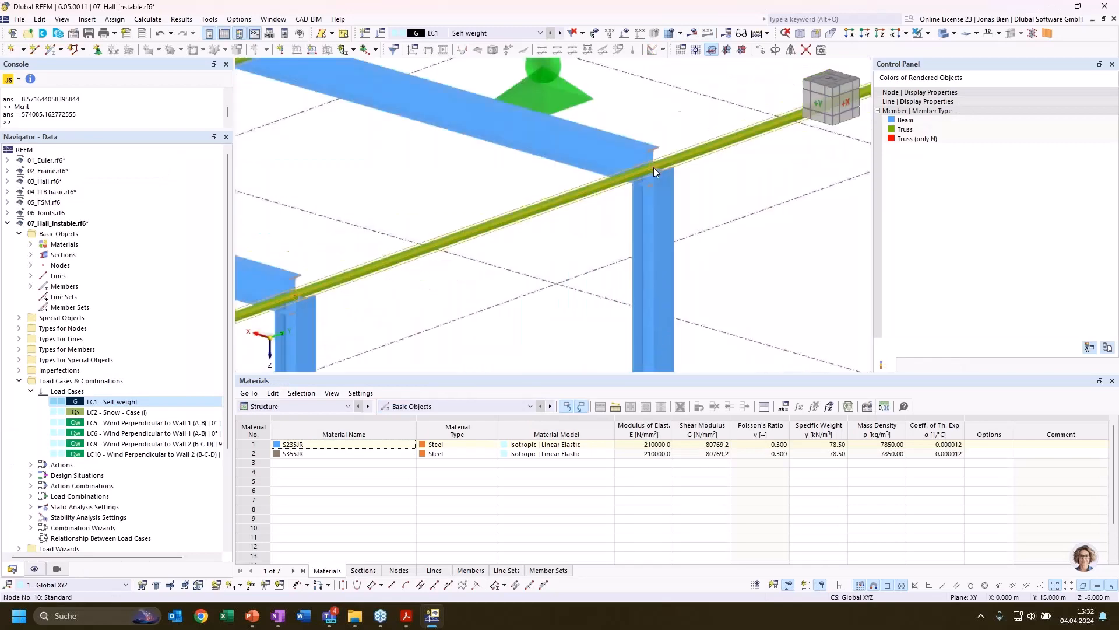
{"action": "scroll", "coordinate": [733, 230], "scroll_direction": "down", "scroll_amount": 3}
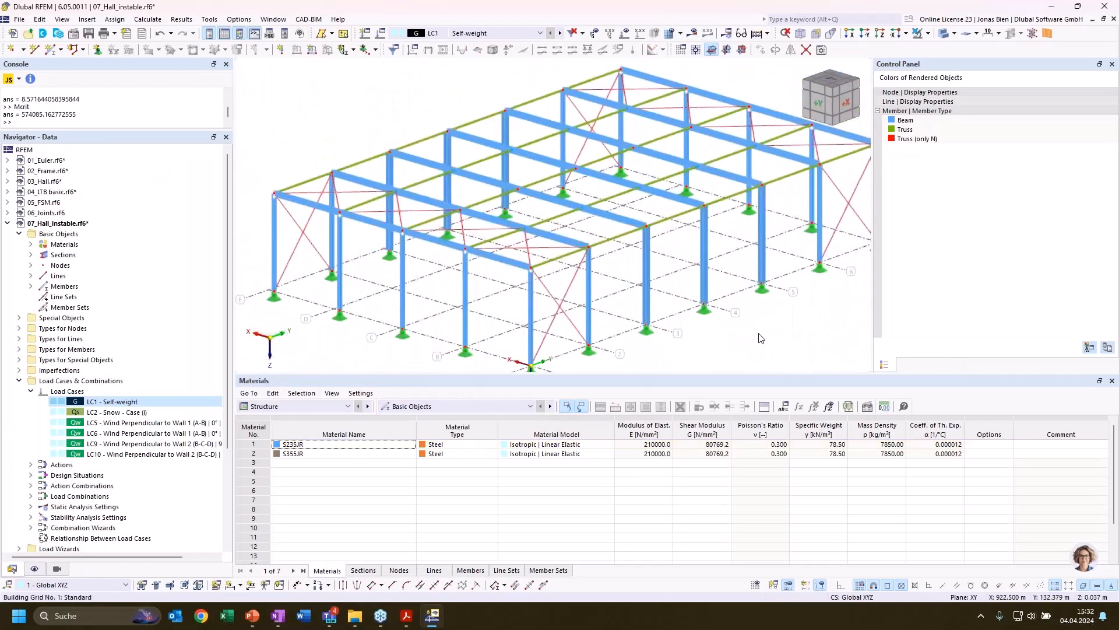
Recalculate LC1 Self-weight with the joined nodes and display mode shape 1 on the whole hall.
{"action": "middle_click_drag", "start_coordinate": [812, 330], "coordinate": [708, 365], "text": "ctrl"}
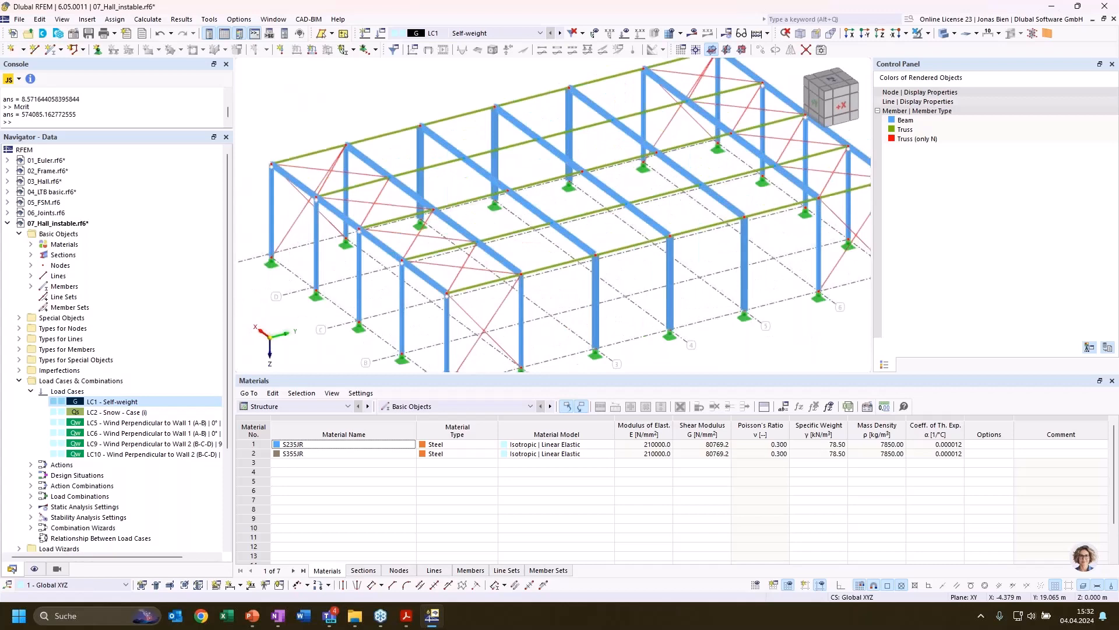
{"action": "left_click", "coordinate": [692, 33]}
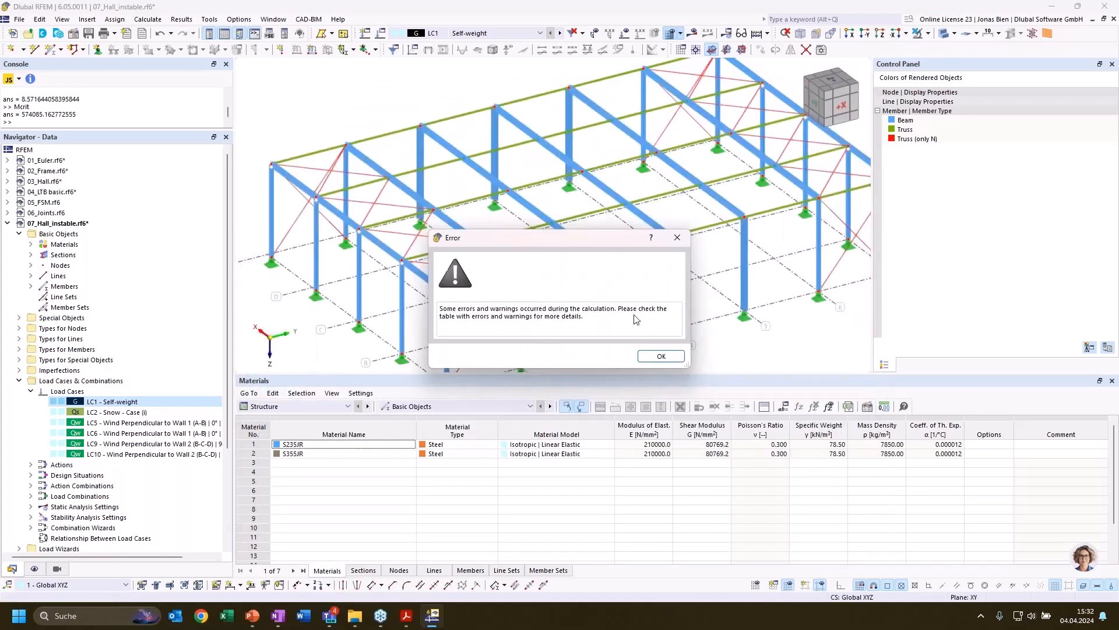
{"action": "left_click", "coordinate": [661, 356]}
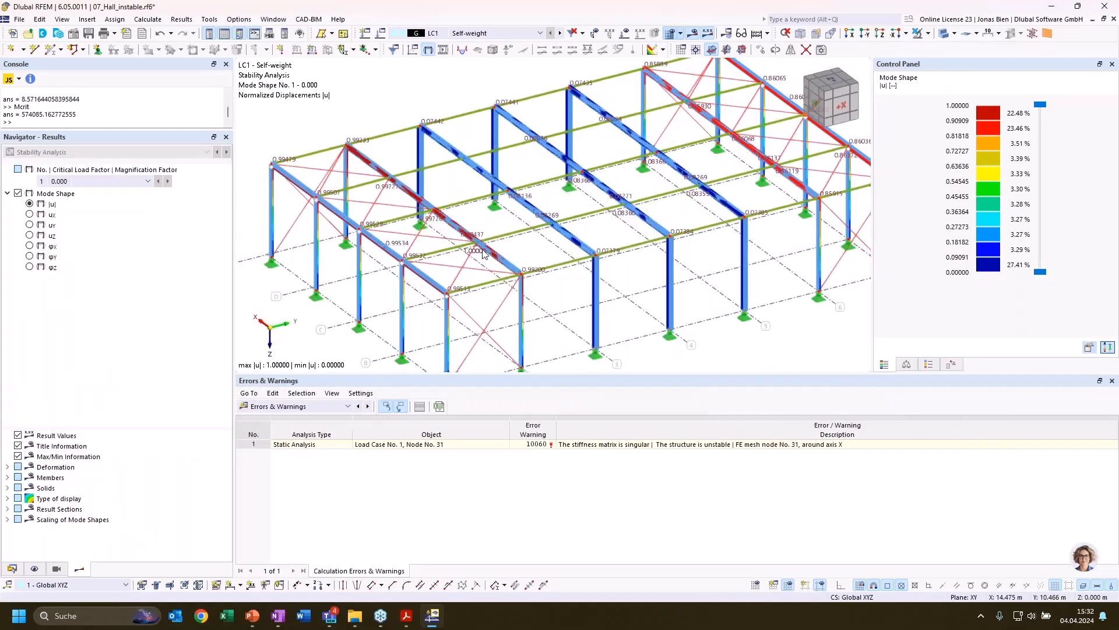
{"action": "middle_click_drag", "start_coordinate": [573, 165], "coordinate": [530, 166]}
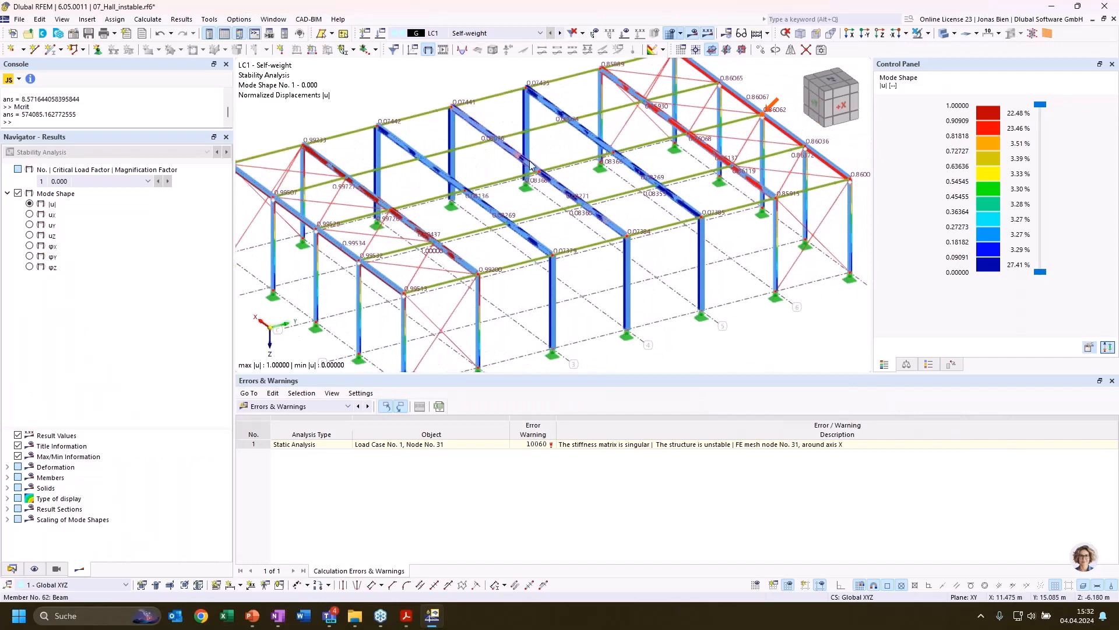
{"action": "middle_click_drag", "start_coordinate": [525, 208], "coordinate": [539, 201], "text": "ctrl"}
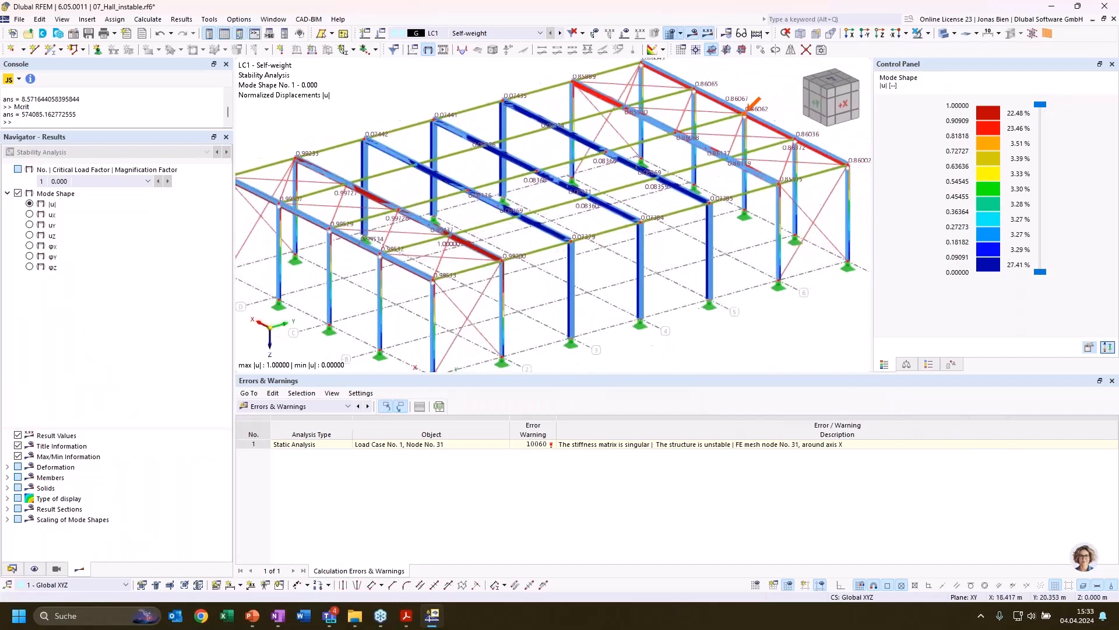
Examine mode shape 1 by its components uX, uY, uZ and φX, focusing on the φX rotation along the rear gable beam.
{"action": "left_click", "coordinate": [28, 215]}
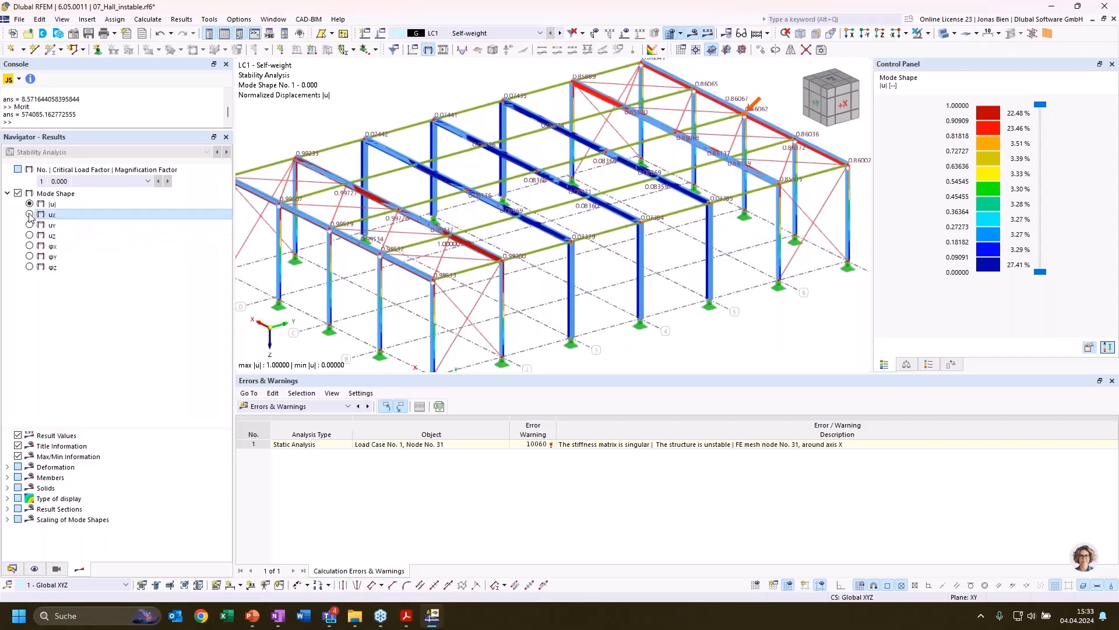
{"action": "left_click", "coordinate": [30, 225]}
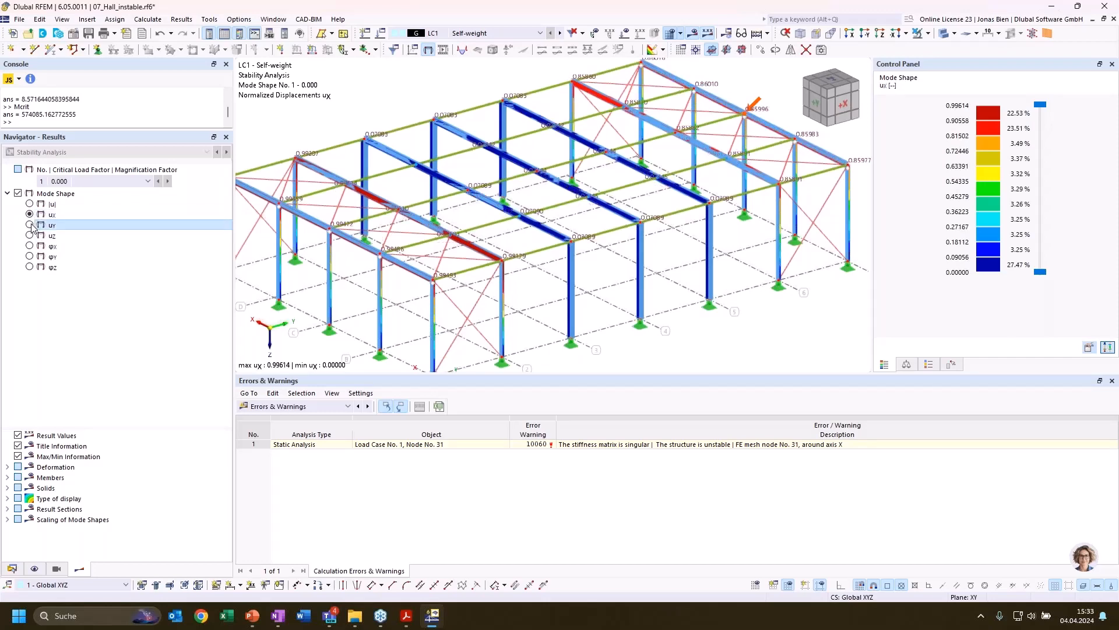
{"action": "left_click", "coordinate": [943, 36]}
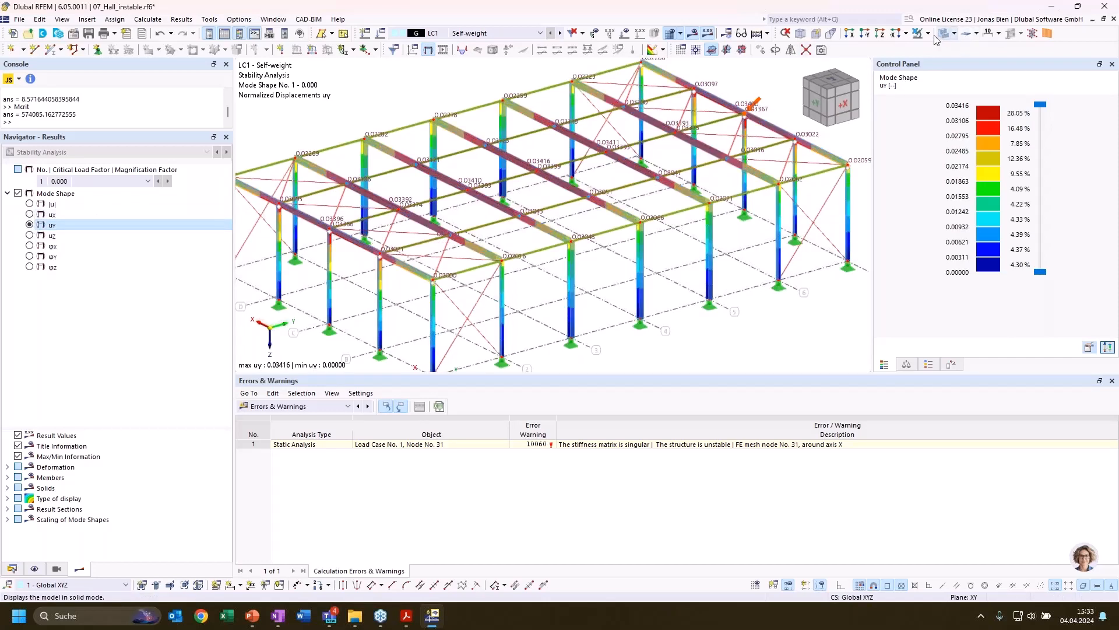
{"action": "left_click", "coordinate": [30, 236]}
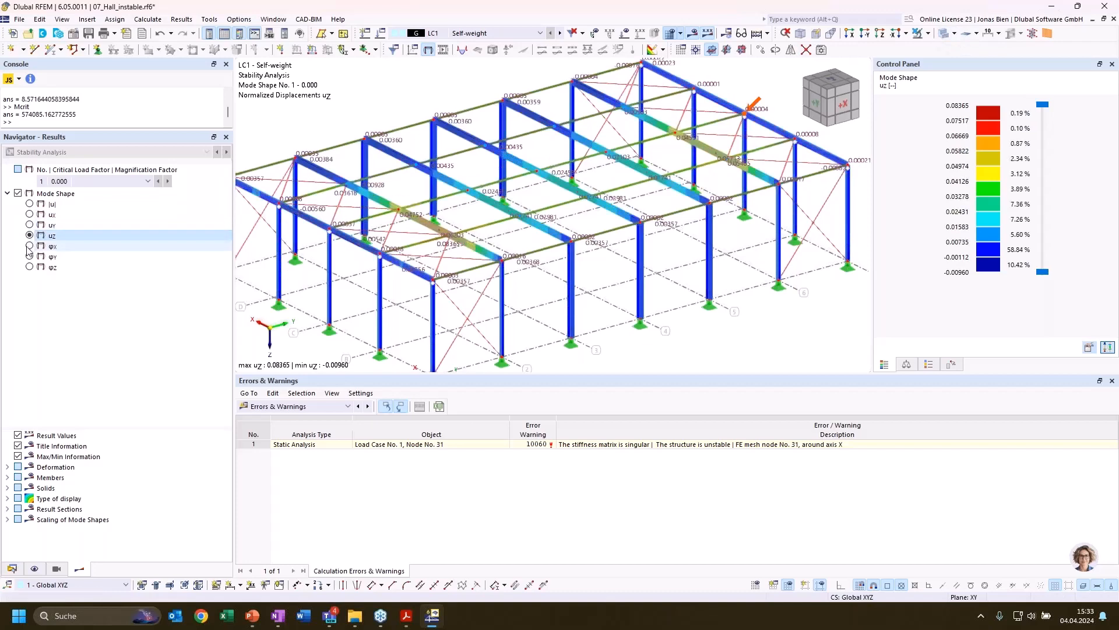
{"action": "left_click", "coordinate": [29, 245]}
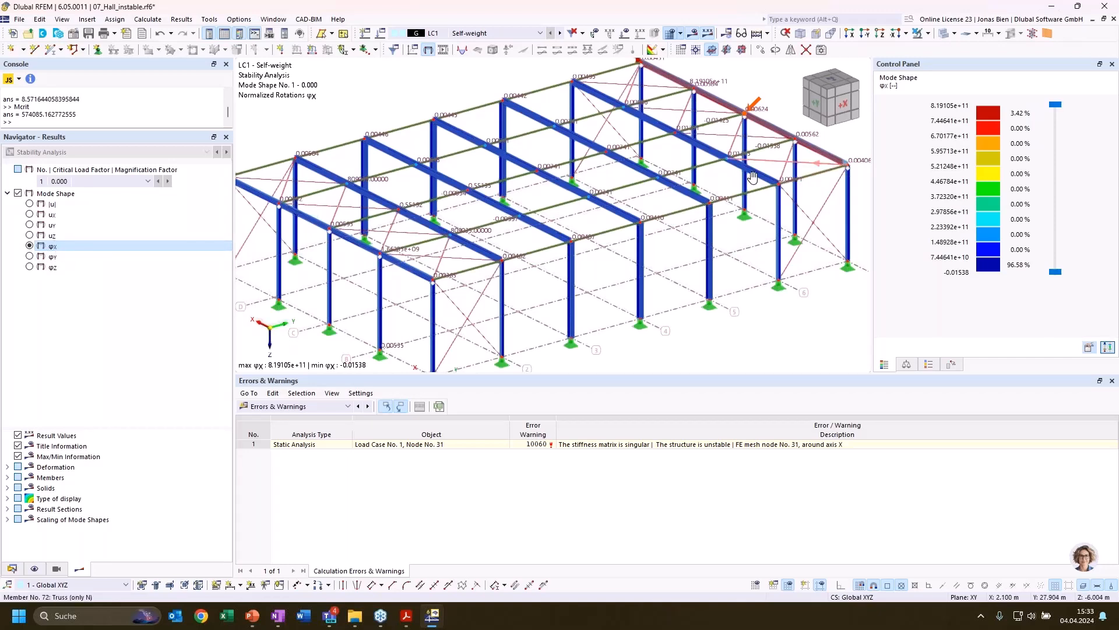
{"action": "middle_click_drag", "start_coordinate": [793, 161], "coordinate": [691, 201]}
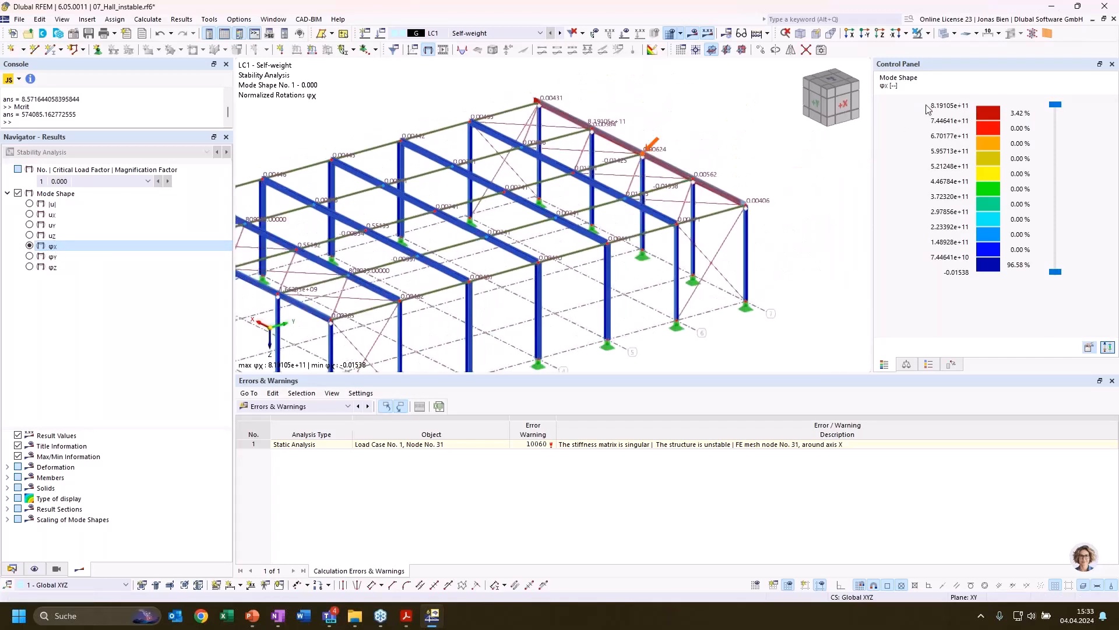
{"action": "scroll", "coordinate": [754, 142], "scroll_direction": "up", "scroll_amount": 3}
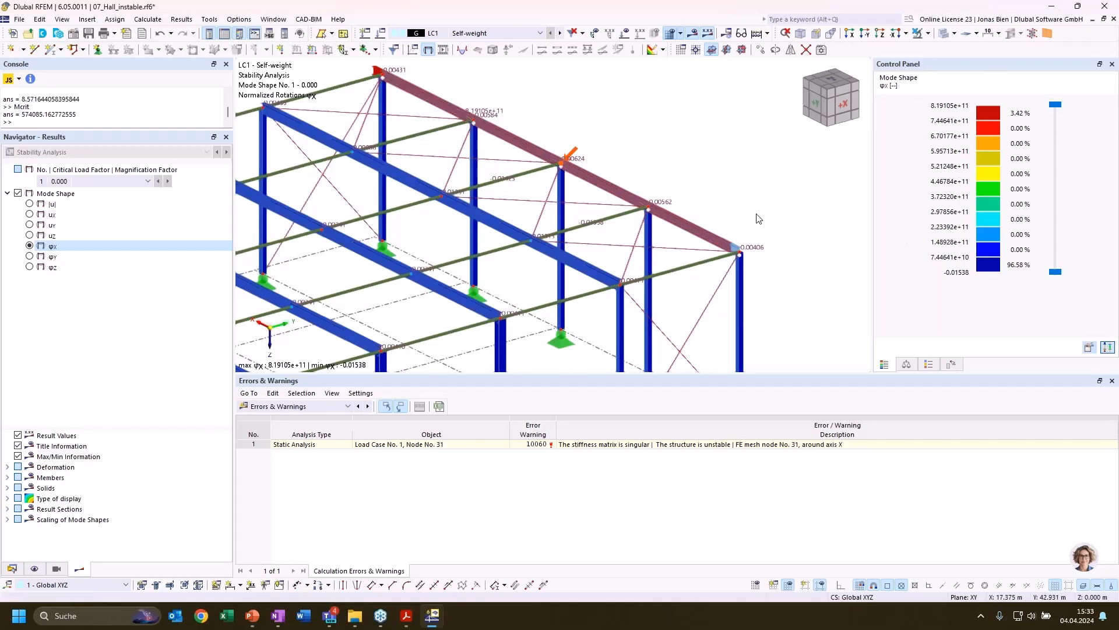
{"action": "middle_click_drag", "start_coordinate": [758, 218], "coordinate": [804, 304]}
{"action": "middle_click_drag", "start_coordinate": [713, 235], "coordinate": [712, 207]}
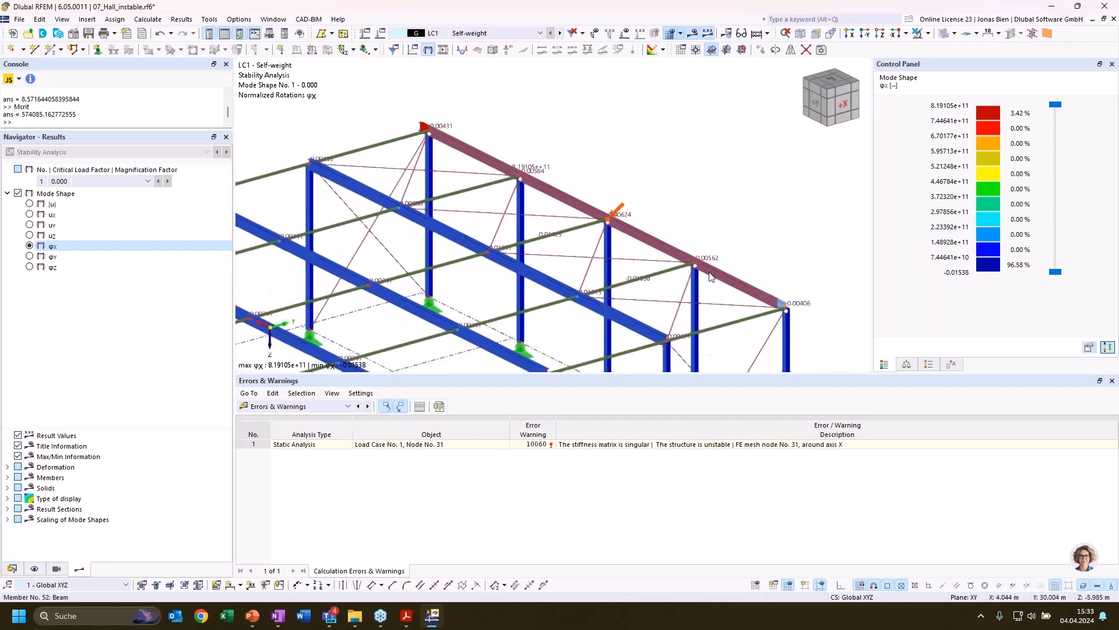
Inspect the released degrees of freedom of member hinge 1 and the gable beam joints, leaving the hinge definition as it is.
{"action": "left_click", "coordinate": [18, 569]}
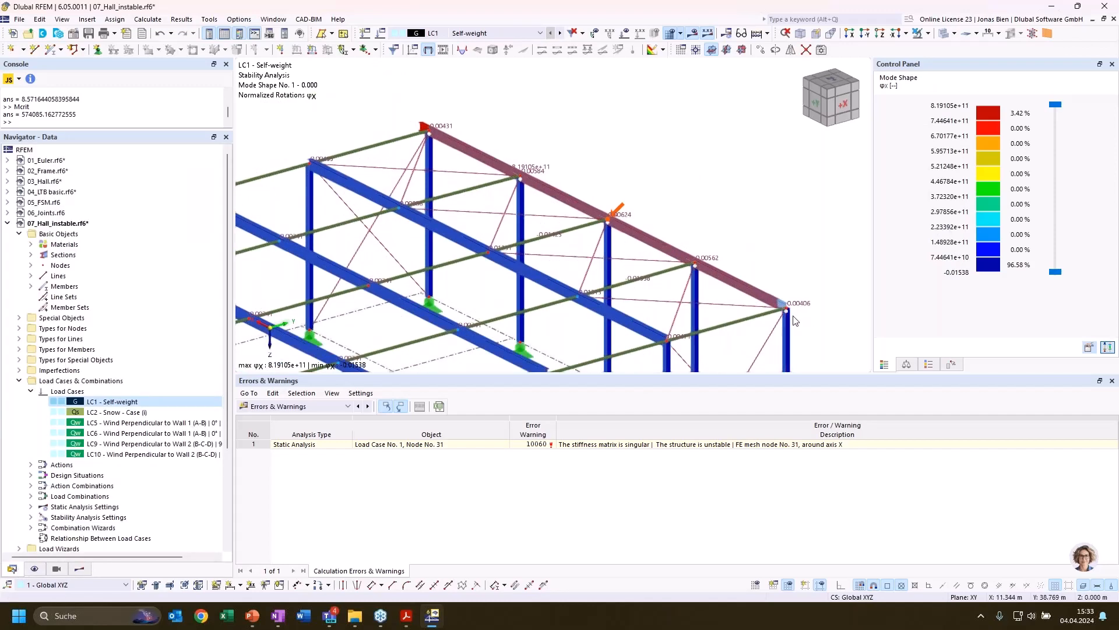
{"action": "scroll", "coordinate": [794, 320], "scroll_direction": "up", "scroll_amount": 2}
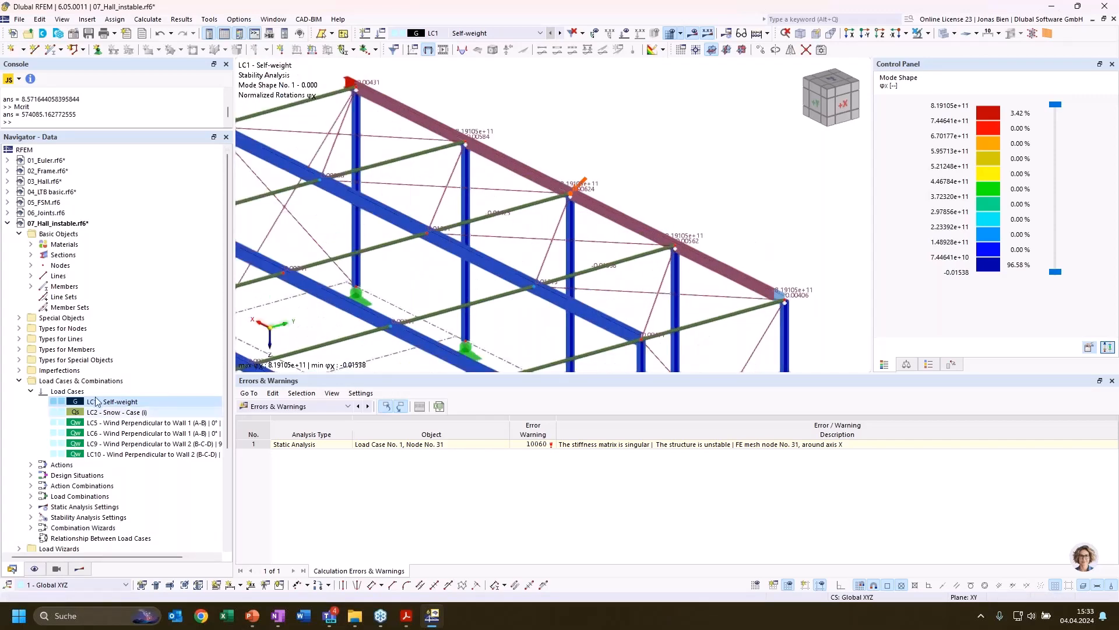
{"action": "left_click", "coordinate": [19, 339]}
{"action": "scroll", "coordinate": [780, 311], "scroll_direction": "up", "scroll_amount": 3}
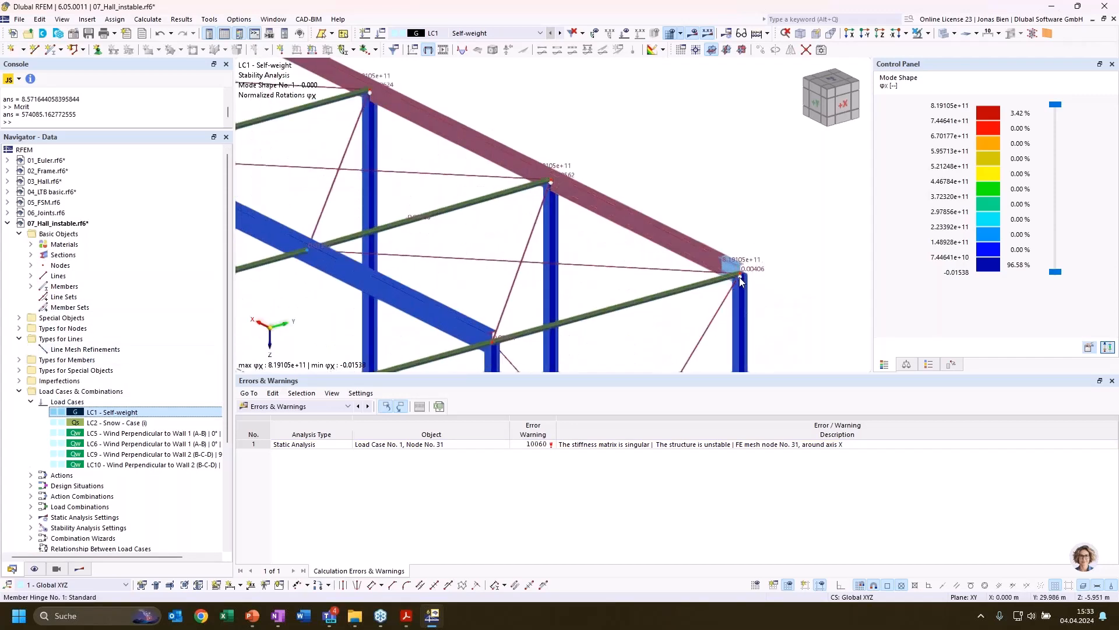
{"action": "scroll", "coordinate": [589, 269], "scroll_direction": "down", "scroll_amount": 2}
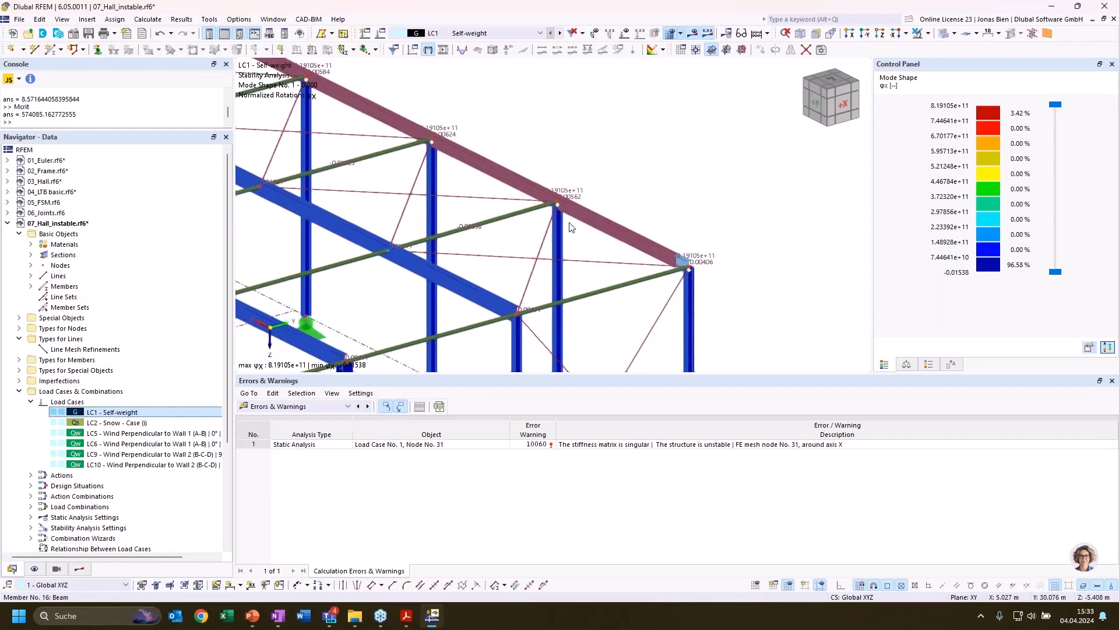
{"action": "middle_click_drag", "start_coordinate": [743, 182], "coordinate": [932, 227]}
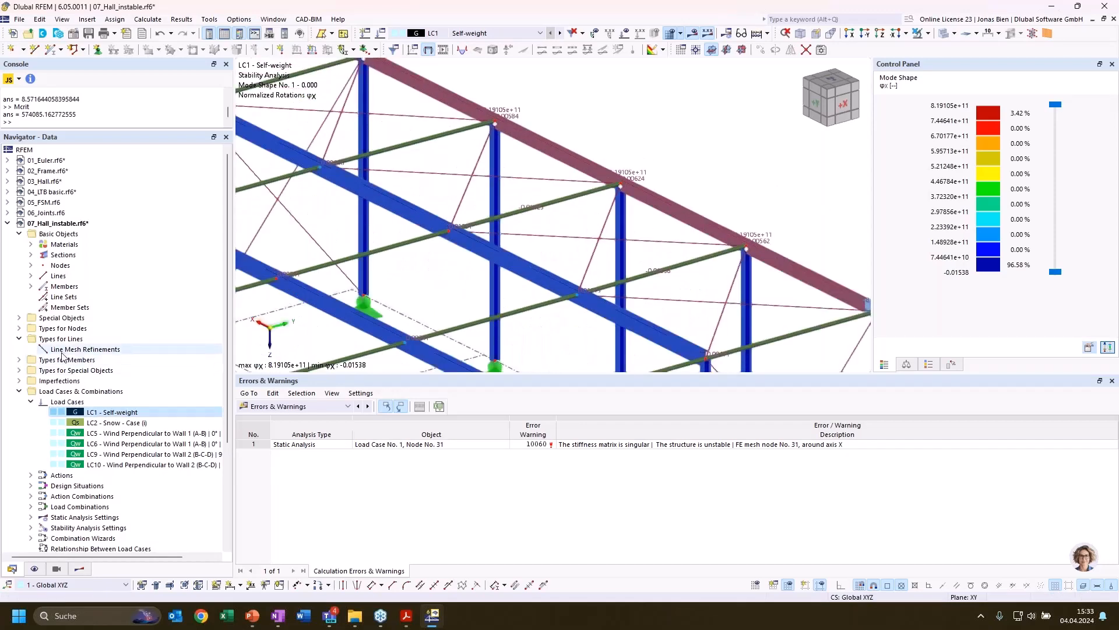
{"action": "left_click", "coordinate": [18, 361]}
{"action": "left_click", "coordinate": [95, 382]}
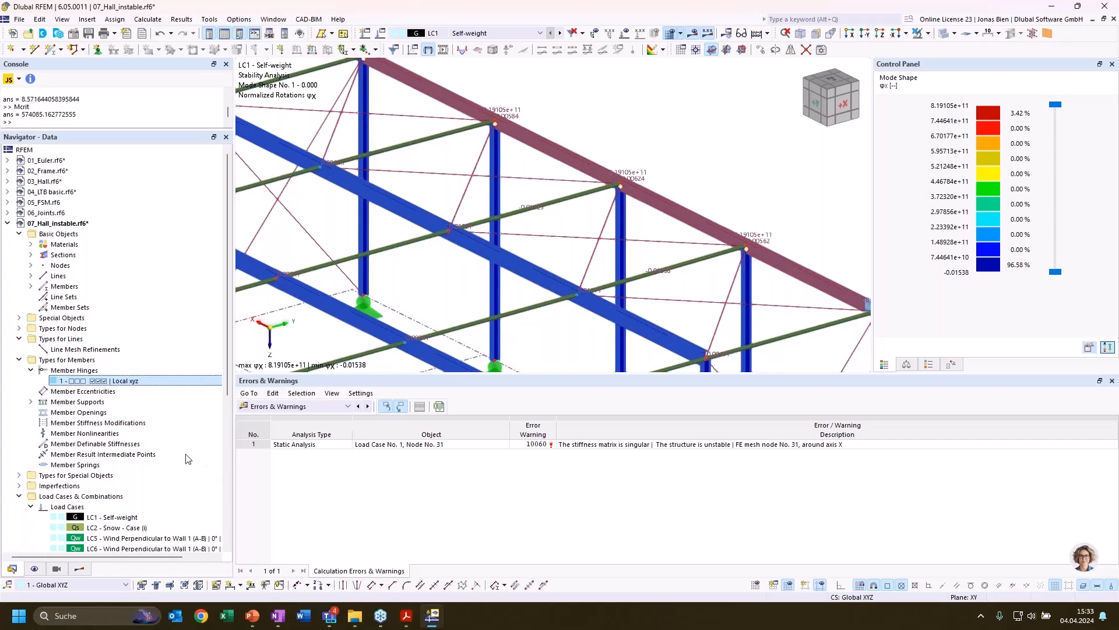
{"action": "double_click", "coordinate": [100, 376]}
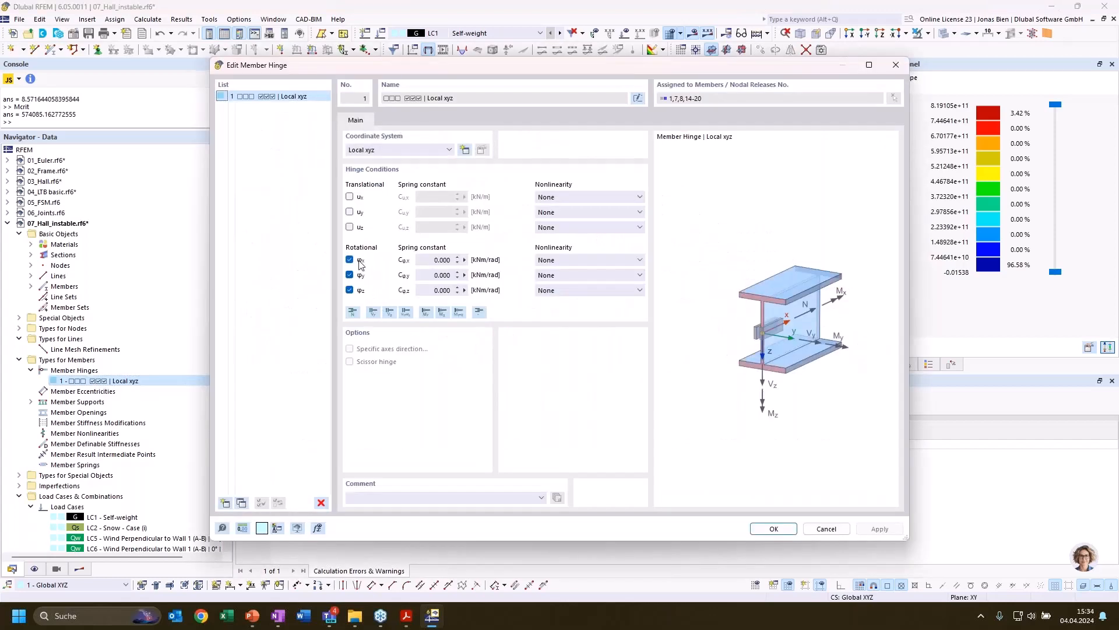
{"action": "left_click", "coordinate": [826, 529]}
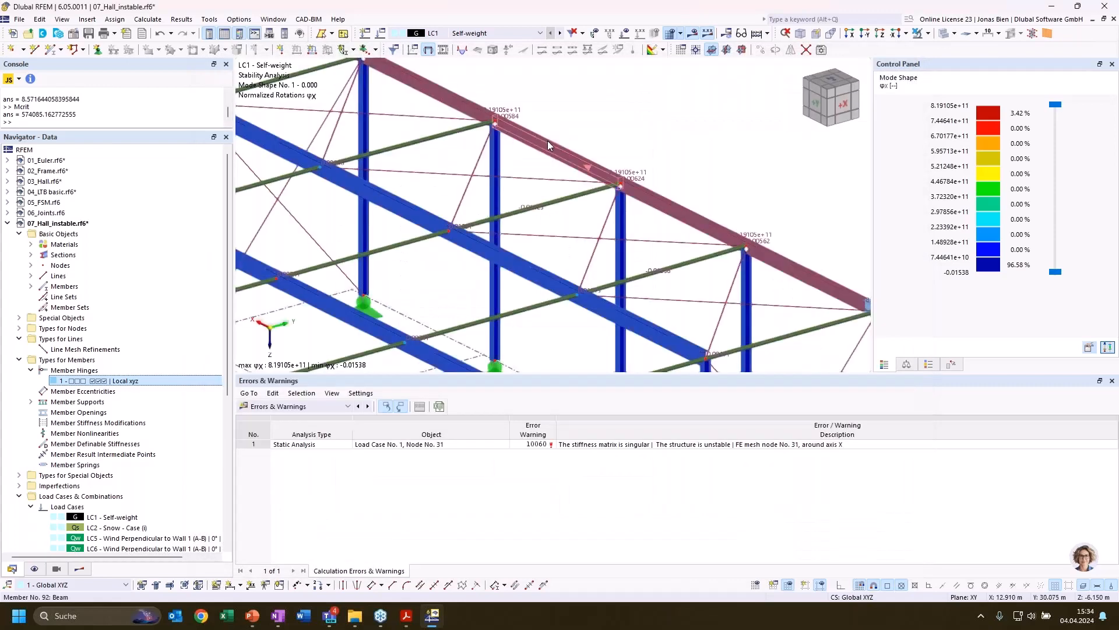
Remove the member hinge at the corner column end of the gable beams, accepting deletion of all results including the mesh.
{"action": "scroll", "coordinate": [548, 141], "scroll_direction": "down", "scroll_amount": 1}
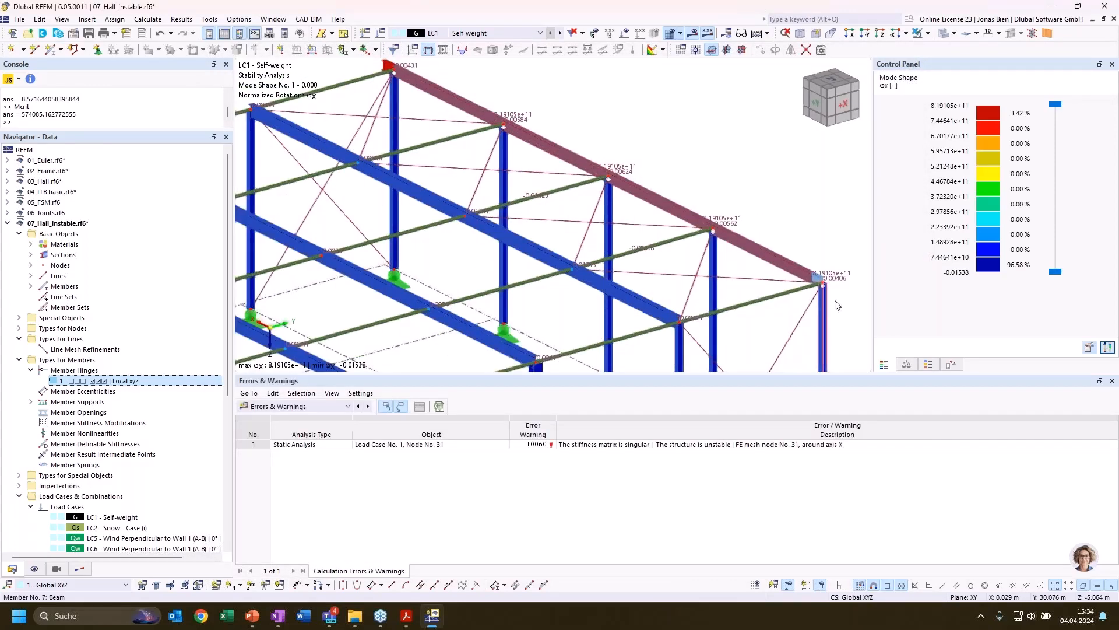
{"action": "scroll", "coordinate": [819, 285], "scroll_direction": "up", "scroll_amount": 5}
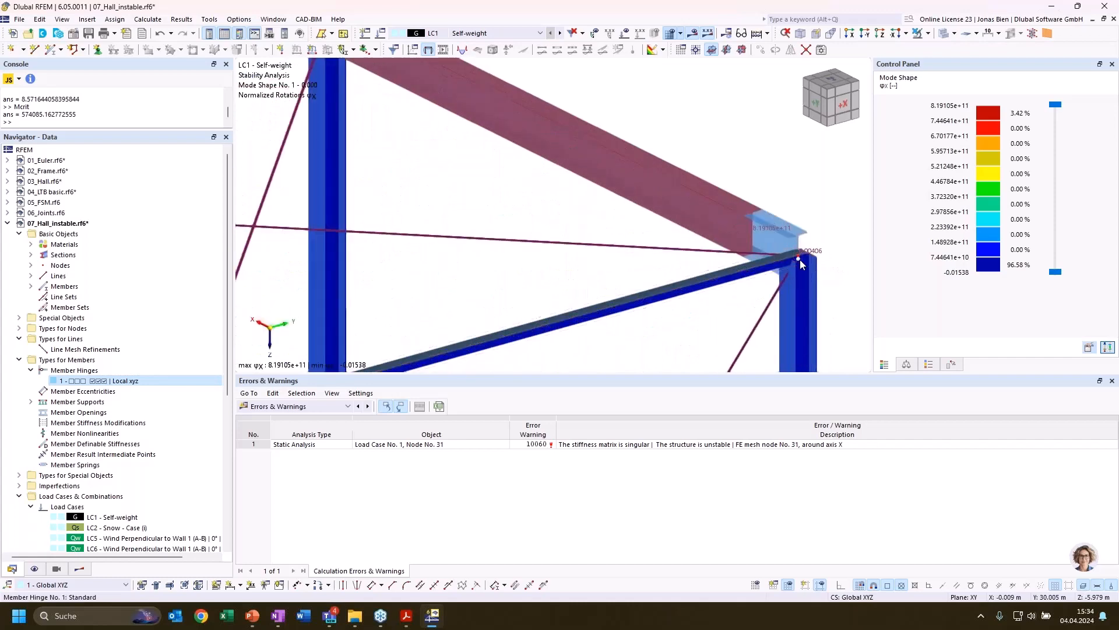
{"action": "double_click", "coordinate": [800, 262]}
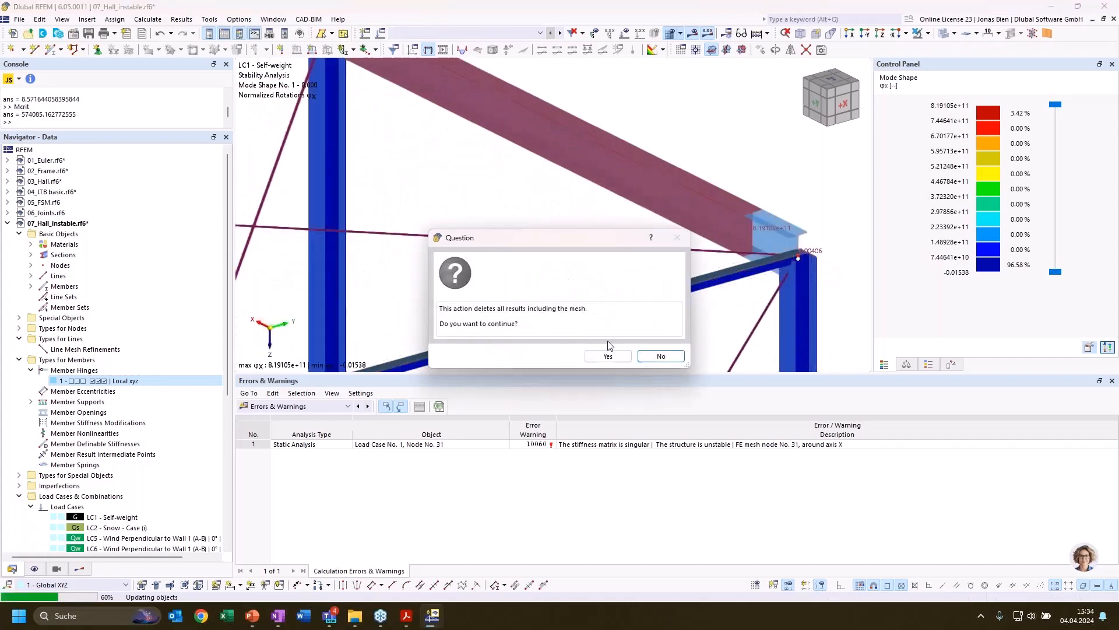
{"action": "left_click", "coordinate": [608, 356]}
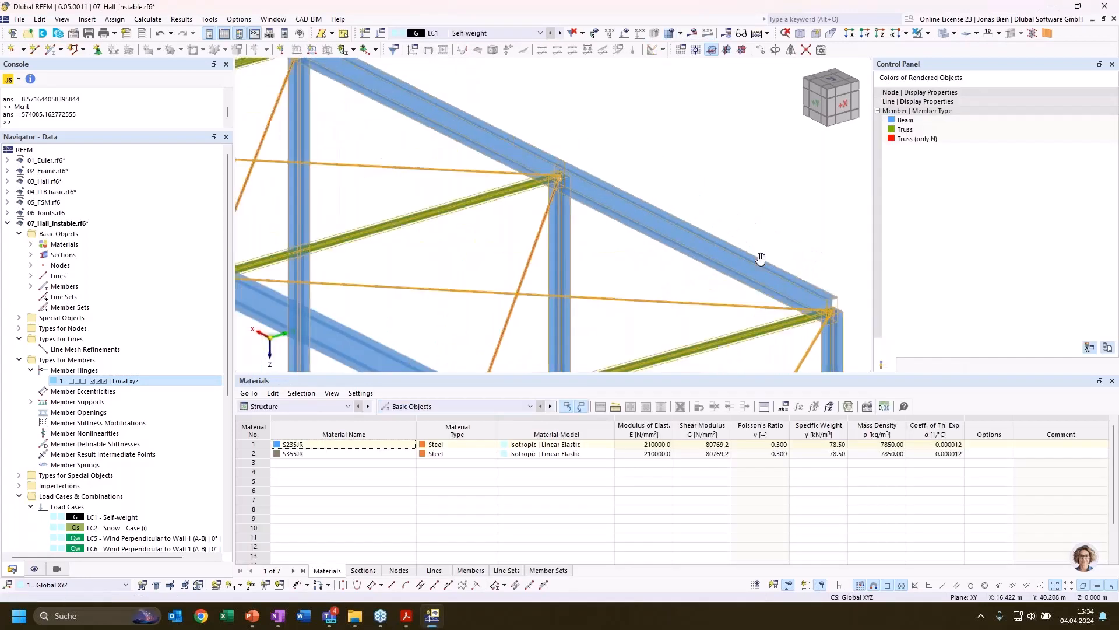
{"action": "scroll", "coordinate": [433, 168], "scroll_direction": "up", "scroll_amount": 5}
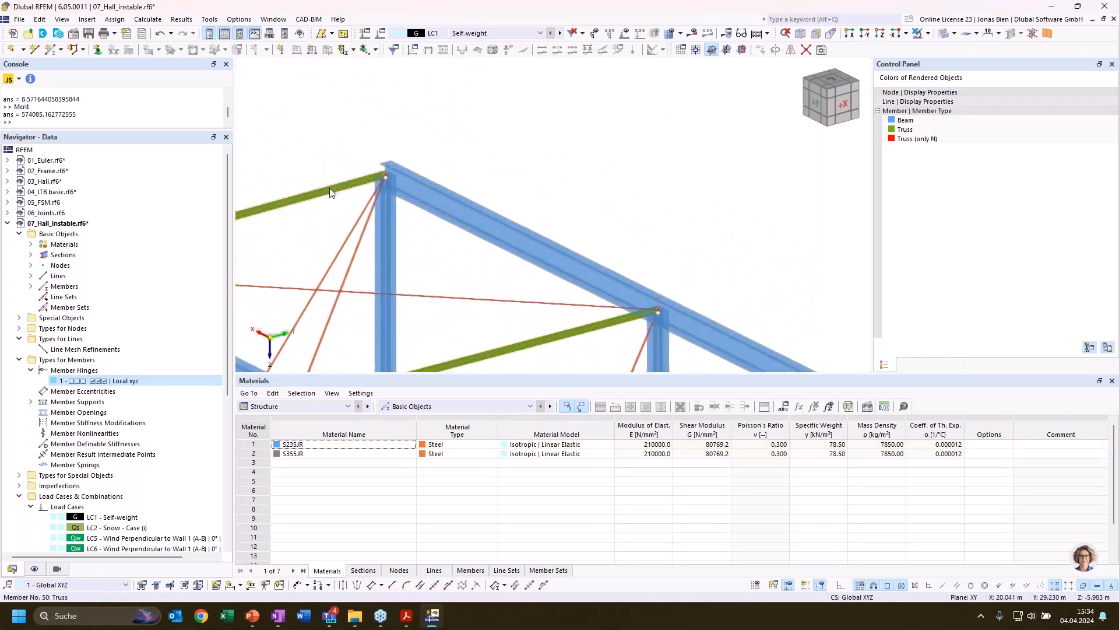
{"action": "scroll", "coordinate": [557, 160], "scroll_direction": "down", "scroll_amount": 5}
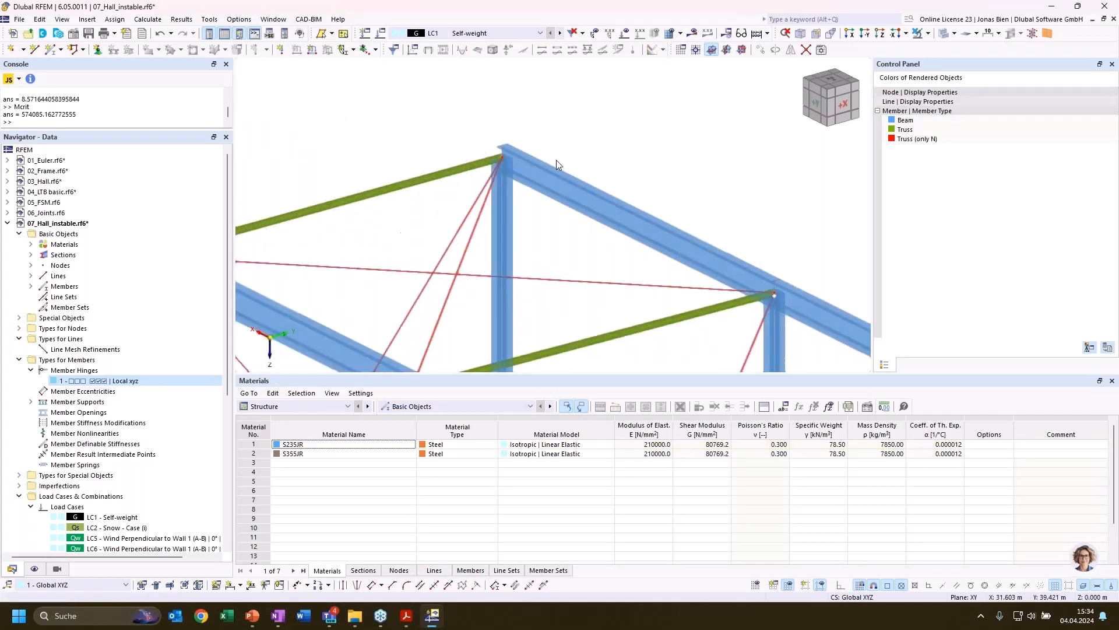
{"action": "scroll", "coordinate": [662, 174], "scroll_direction": "down", "scroll_amount": 3}
{"action": "scroll", "coordinate": [544, 273], "scroll_direction": "up", "scroll_amount": 6}
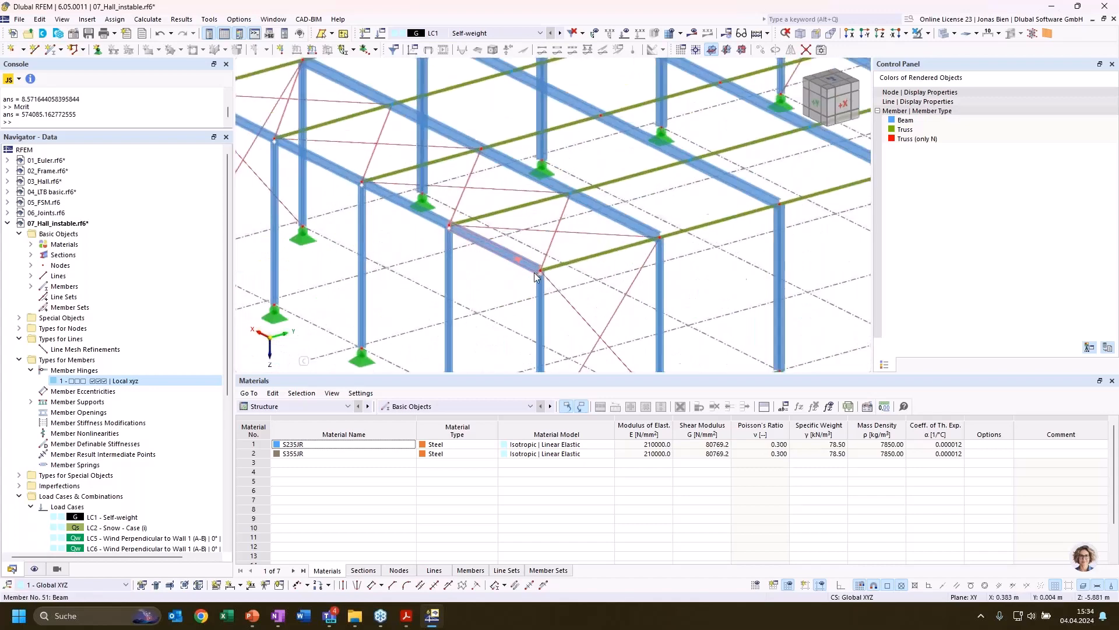
{"action": "scroll", "coordinate": [609, 269], "scroll_direction": "down", "scroll_amount": 3}
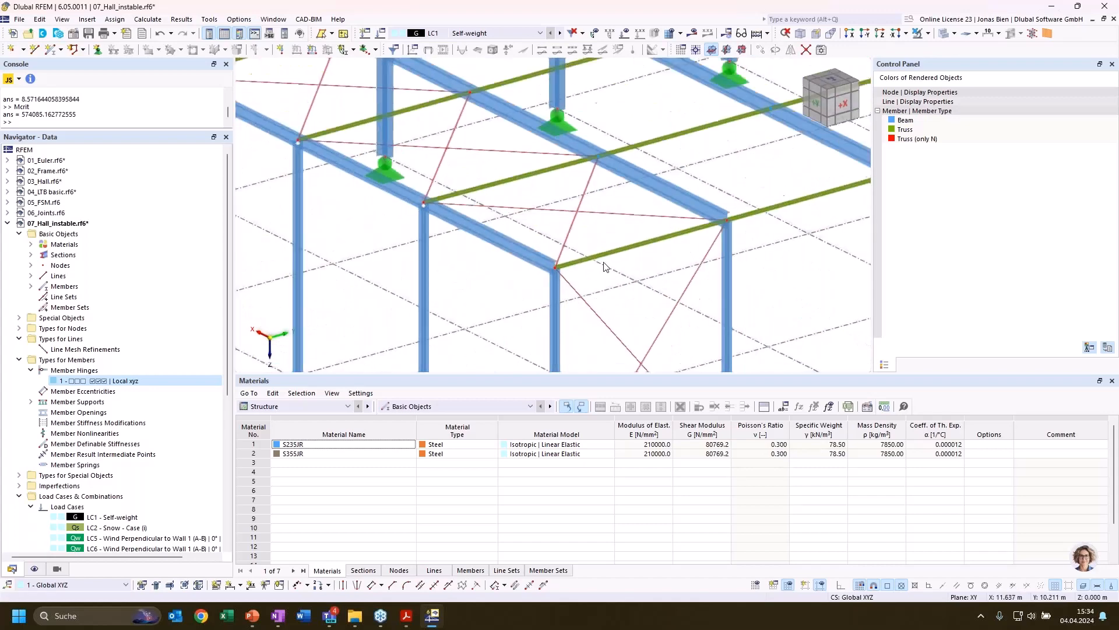
{"action": "scroll", "coordinate": [376, 149], "scroll_direction": "up", "scroll_amount": 3}
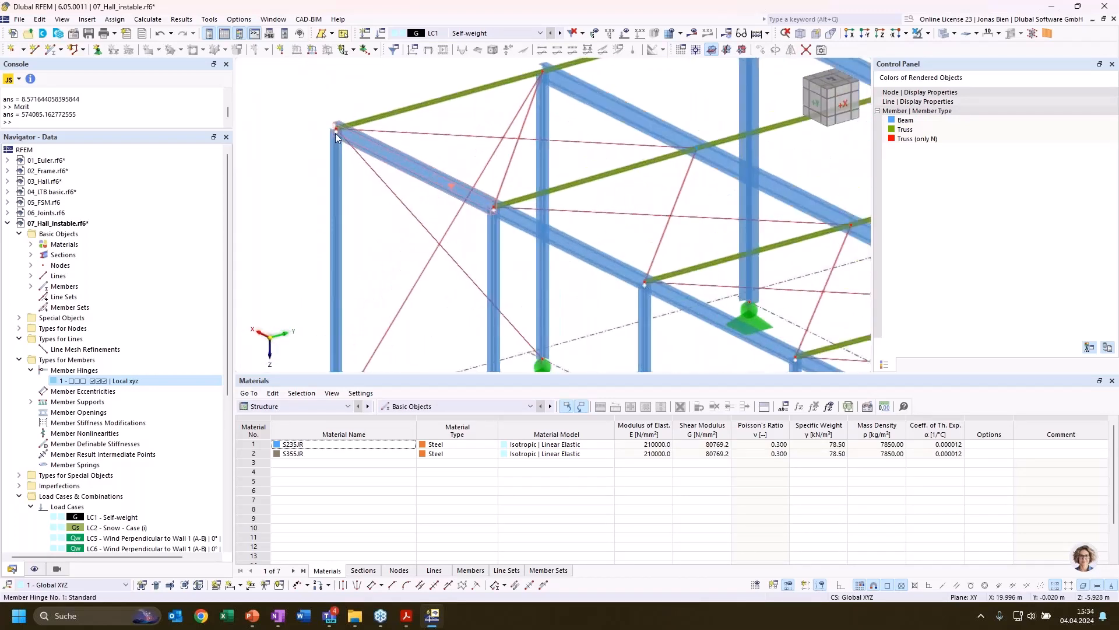
{"action": "scroll", "coordinate": [440, 140], "scroll_direction": "down", "scroll_amount": 6}
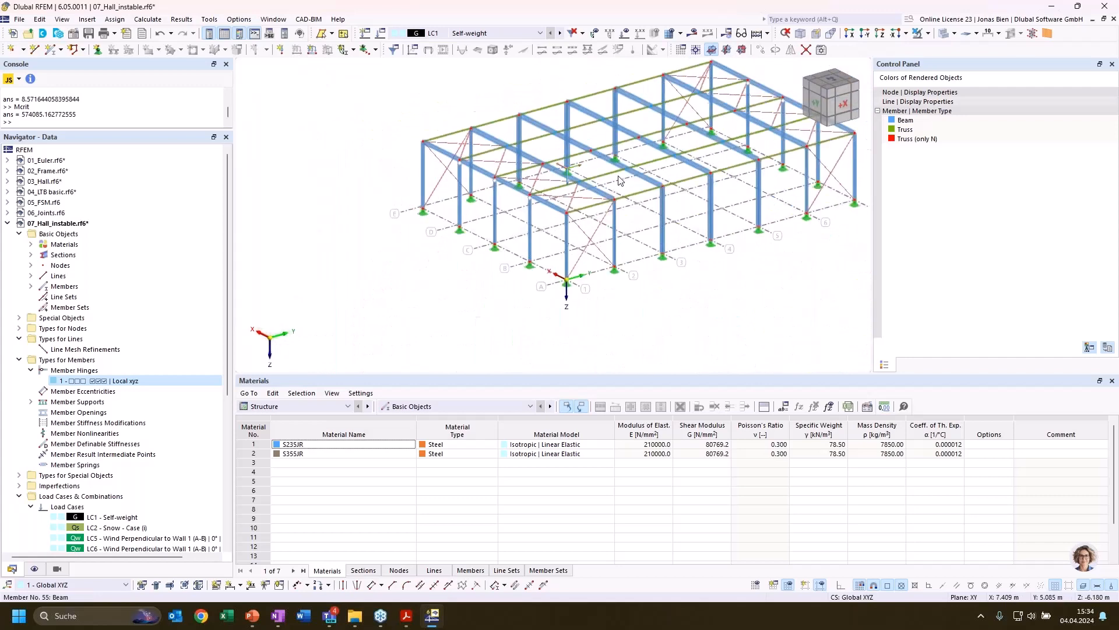
Calculate LC1 Self-weight to display its global deformations, and run the calculation of all load cases.
{"action": "middle_click_drag", "start_coordinate": [581, 179], "coordinate": [462, 222]}
{"action": "left_click", "coordinate": [693, 34]}
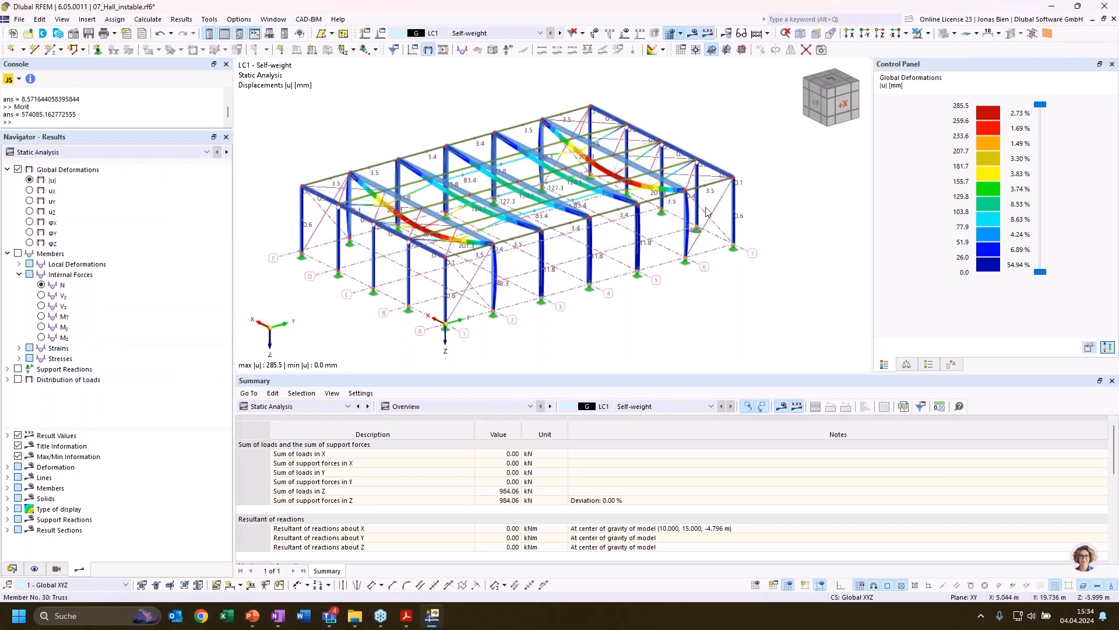
{"action": "middle_click_drag", "start_coordinate": [675, 338], "coordinate": [723, 354]}
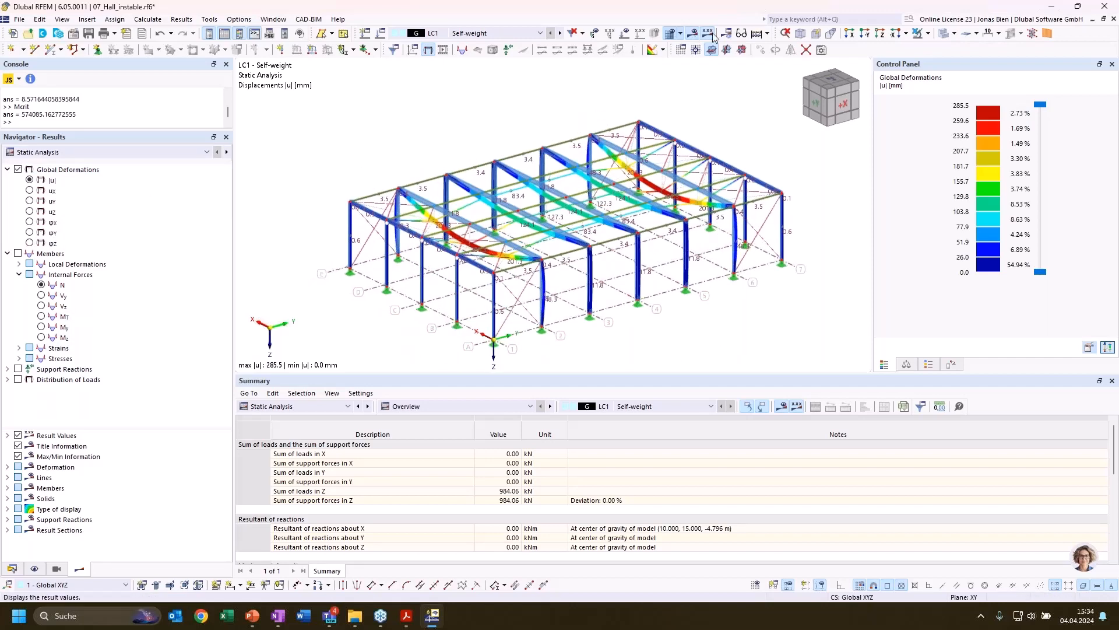
{"action": "left_click", "coordinate": [148, 19]}
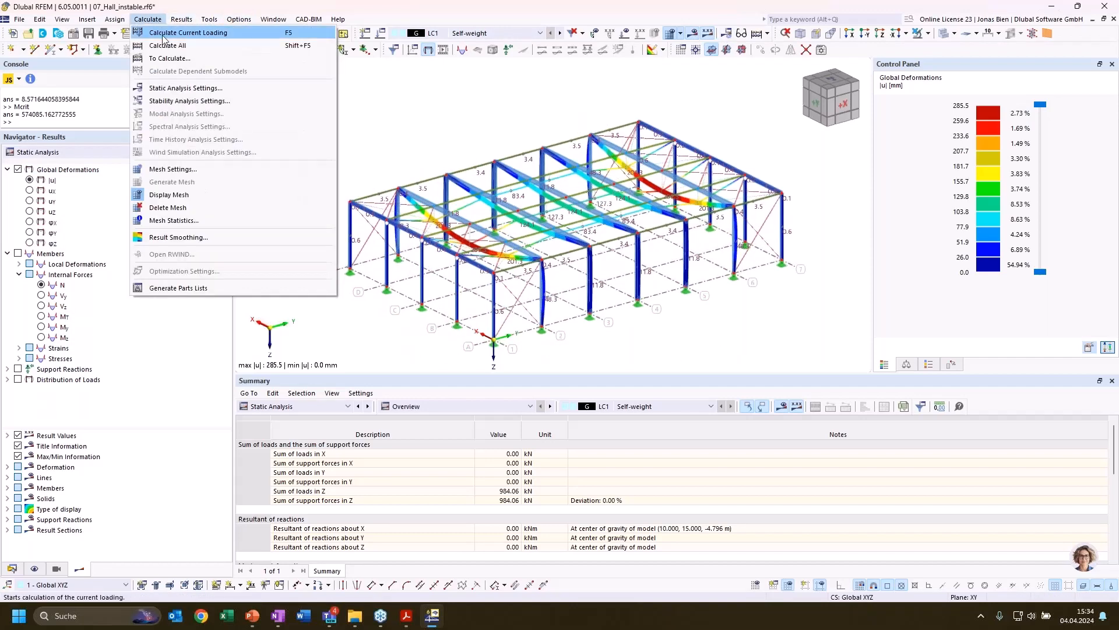
{"action": "left_click", "coordinate": [187, 30]}
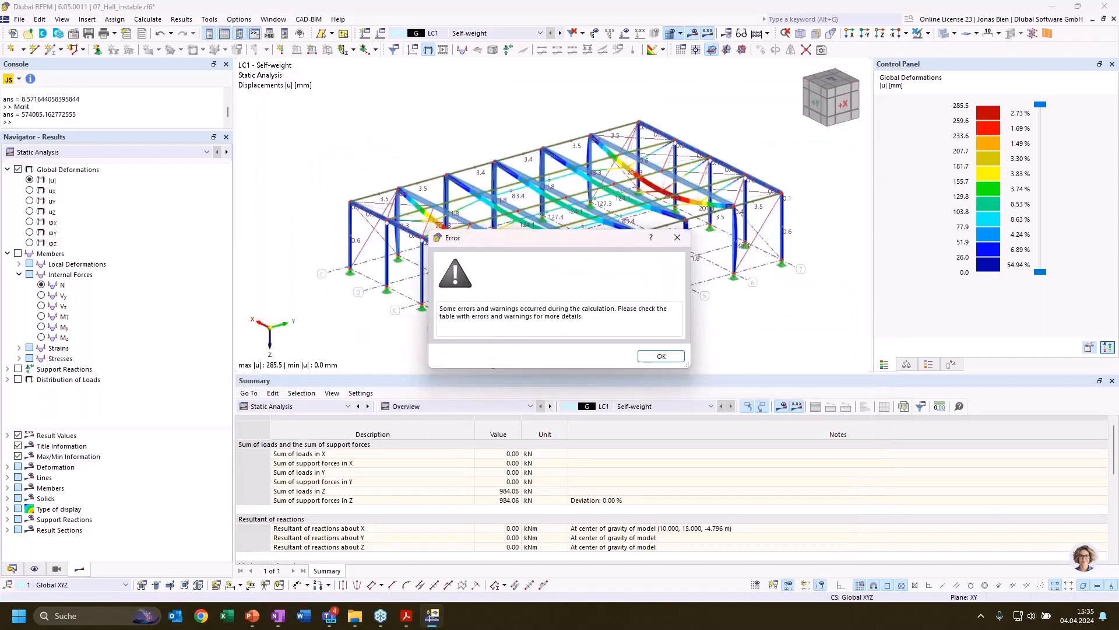
Examine the calculation errors for CO2 at node 24 and CO5 at node 29, locating the unstable nodes in the model.
{"action": "left_click", "coordinate": [661, 356]}
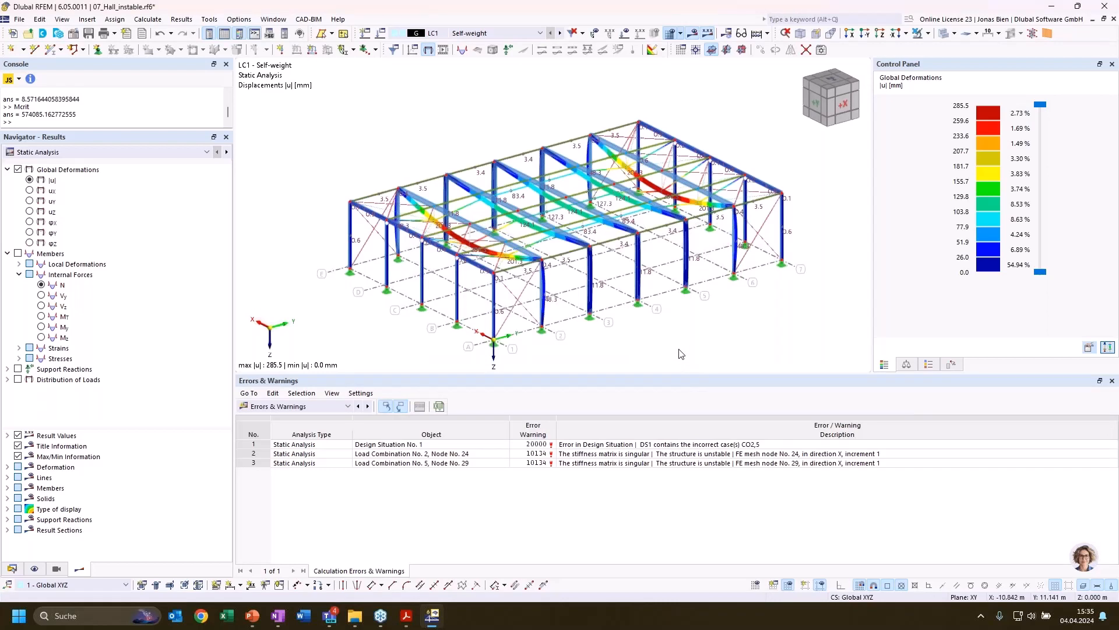
{"action": "left_click", "coordinate": [466, 456]}
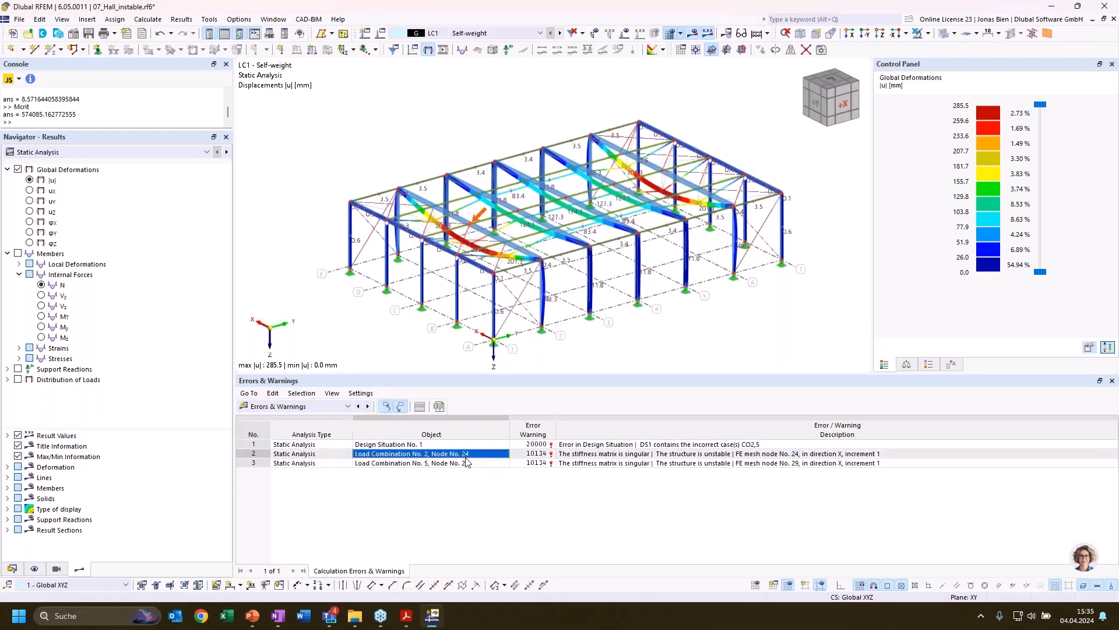
{"action": "left_click", "coordinate": [468, 462]}
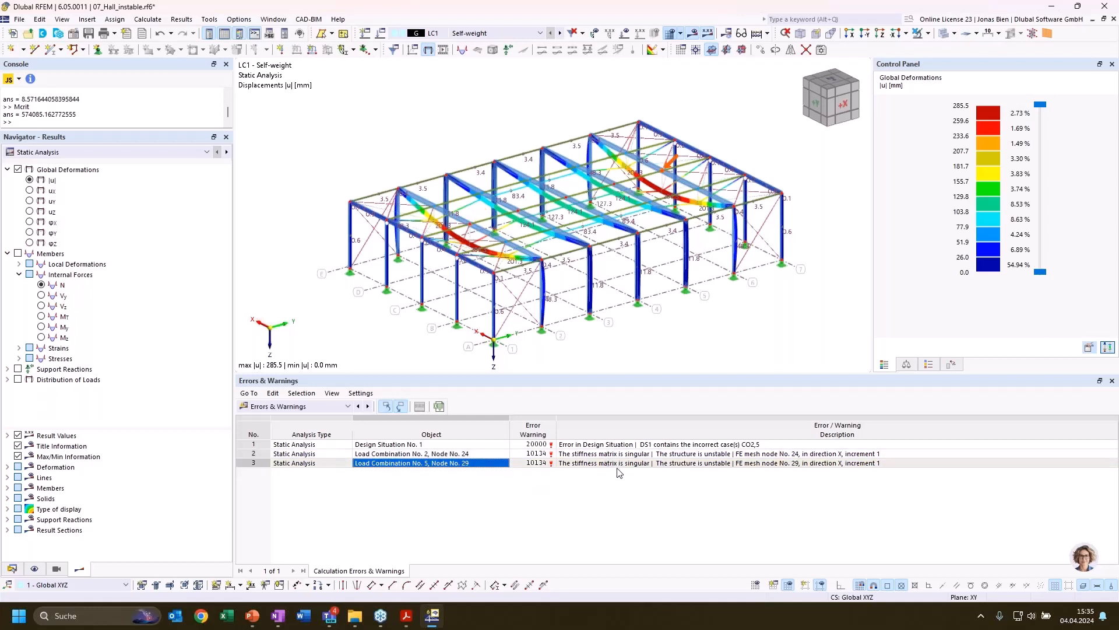
{"action": "left_click", "coordinate": [618, 464]}
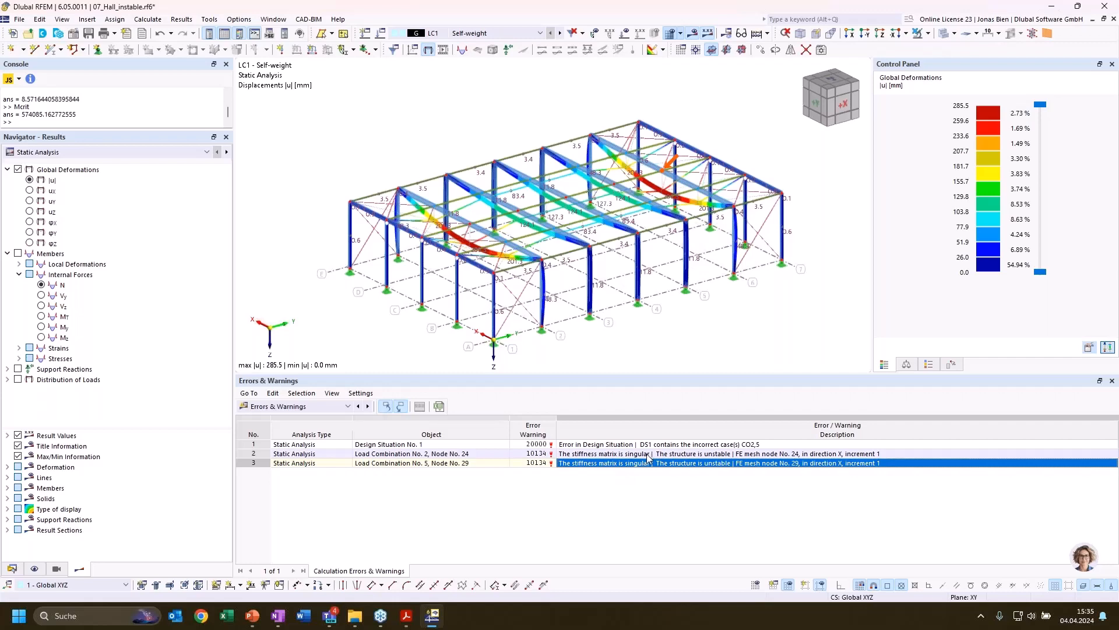
{"action": "left_click", "coordinate": [647, 455]}
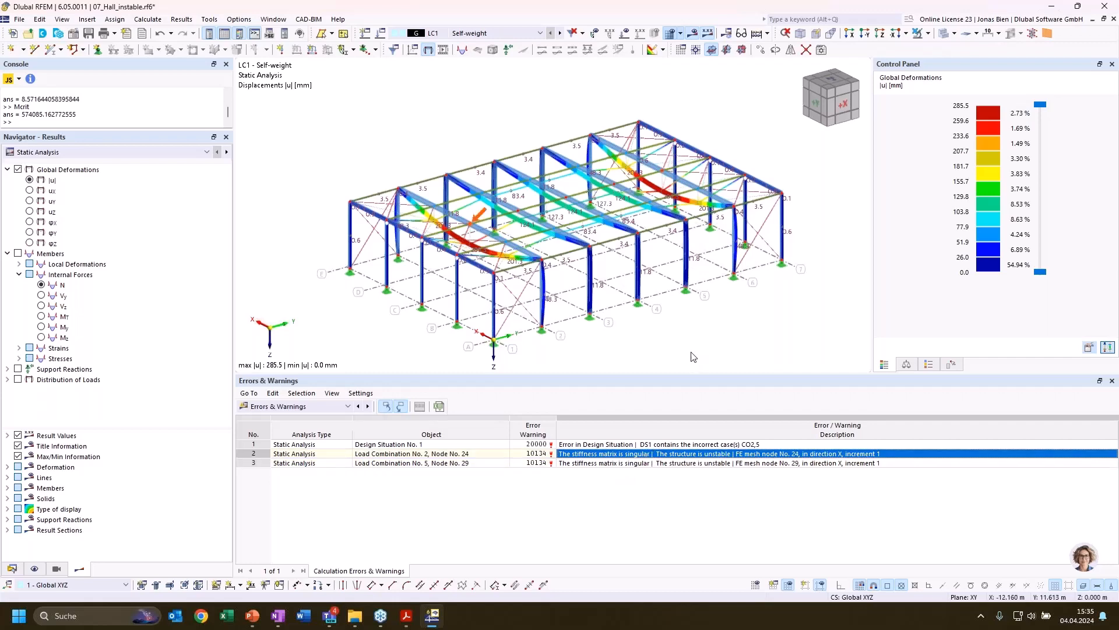
{"action": "scroll", "coordinate": [681, 344], "scroll_direction": "down", "scroll_amount": 2}
{"action": "middle_click_drag", "start_coordinate": [682, 336], "coordinate": [677, 324]}
{"action": "scroll", "coordinate": [678, 309], "scroll_direction": "up", "scroll_amount": 1}
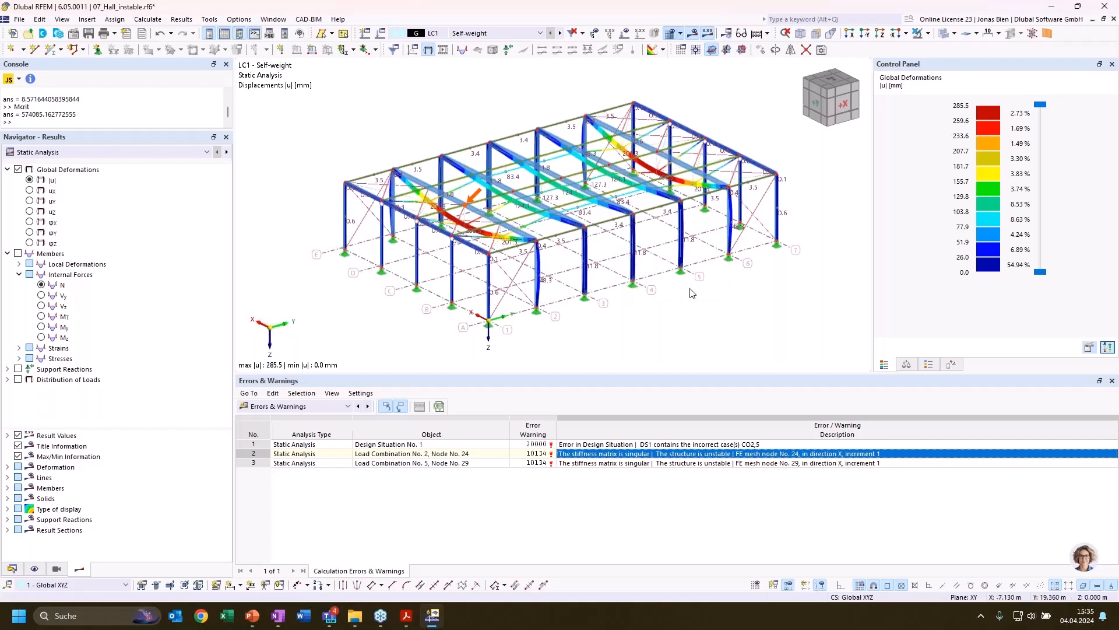
{"action": "middle_click_drag", "start_coordinate": [680, 325], "coordinate": [669, 344], "text": "ctrl"}
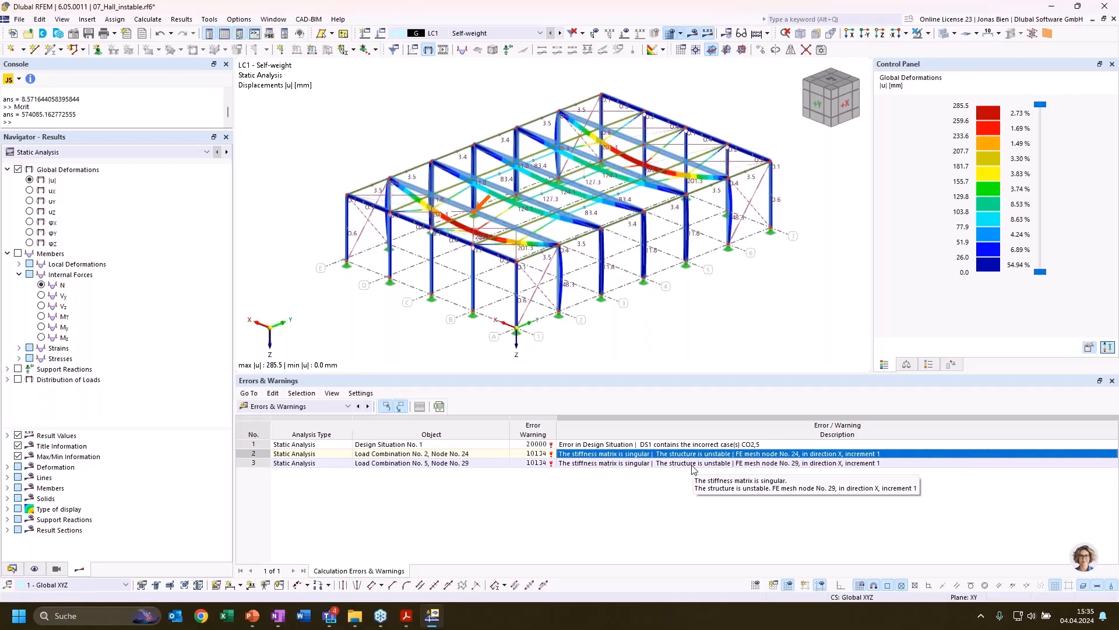
Open load combination CO5 and switch its static analysis settings to SA1 - Geometrically linear.
{"action": "left_click", "coordinate": [11, 569]}
{"action": "scroll", "coordinate": [96, 437], "scroll_direction": "down", "scroll_amount": 2}
{"action": "scroll", "coordinate": [96, 436], "scroll_direction": "down", "scroll_amount": 3}
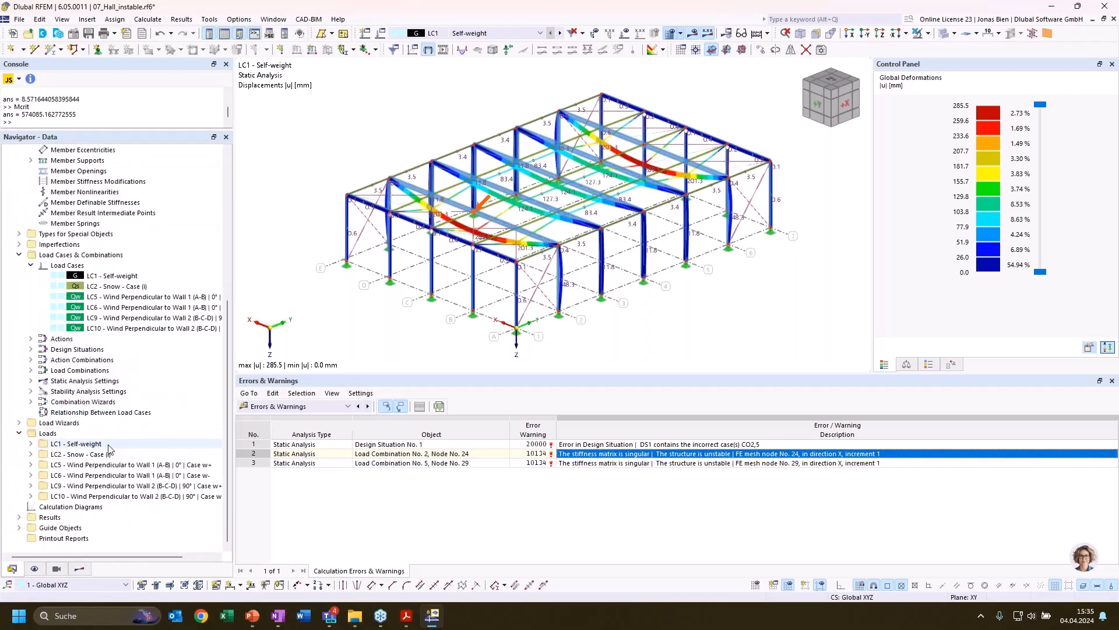
{"action": "left_click", "coordinate": [31, 371]}
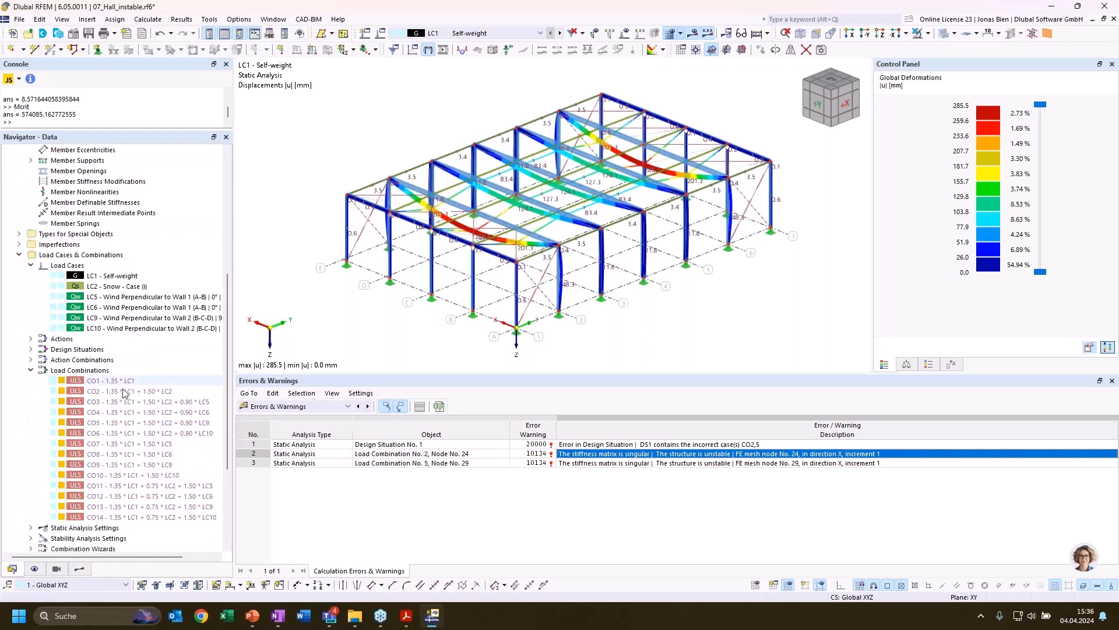
{"action": "left_click", "coordinate": [601, 464]}
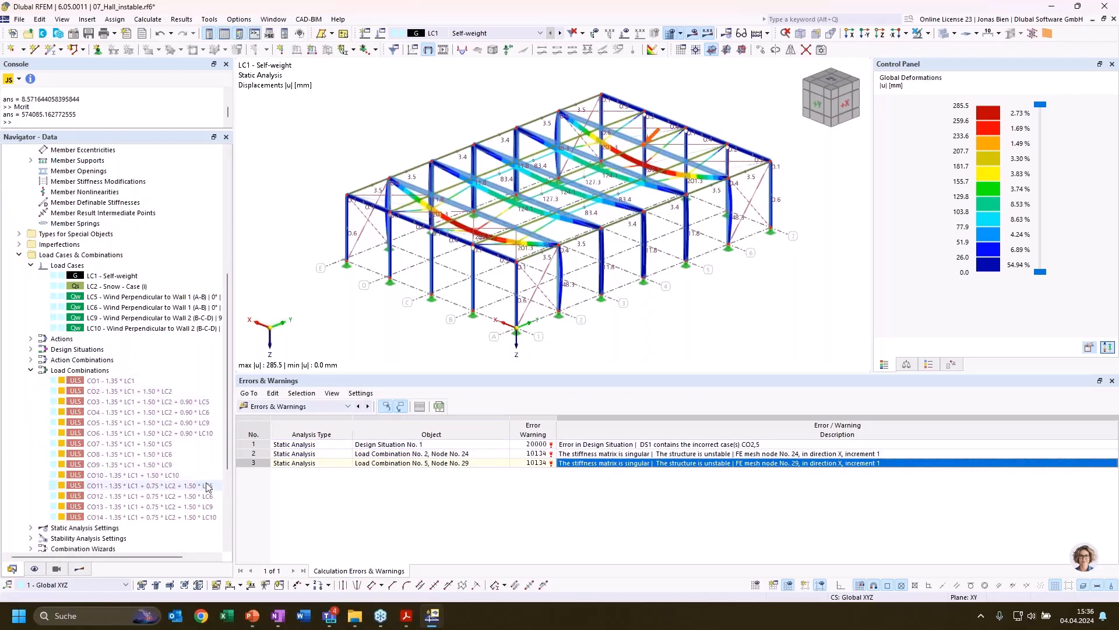
{"action": "left_click", "coordinate": [138, 423]}
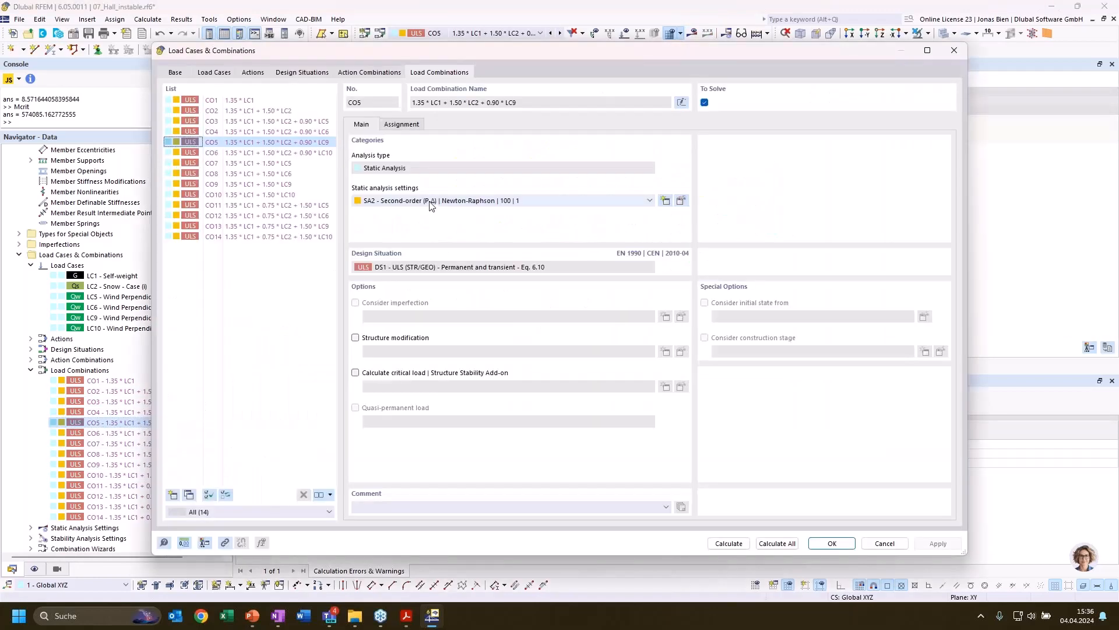
{"action": "left_click", "coordinate": [450, 200]}
{"action": "left_click", "coordinate": [445, 210]}
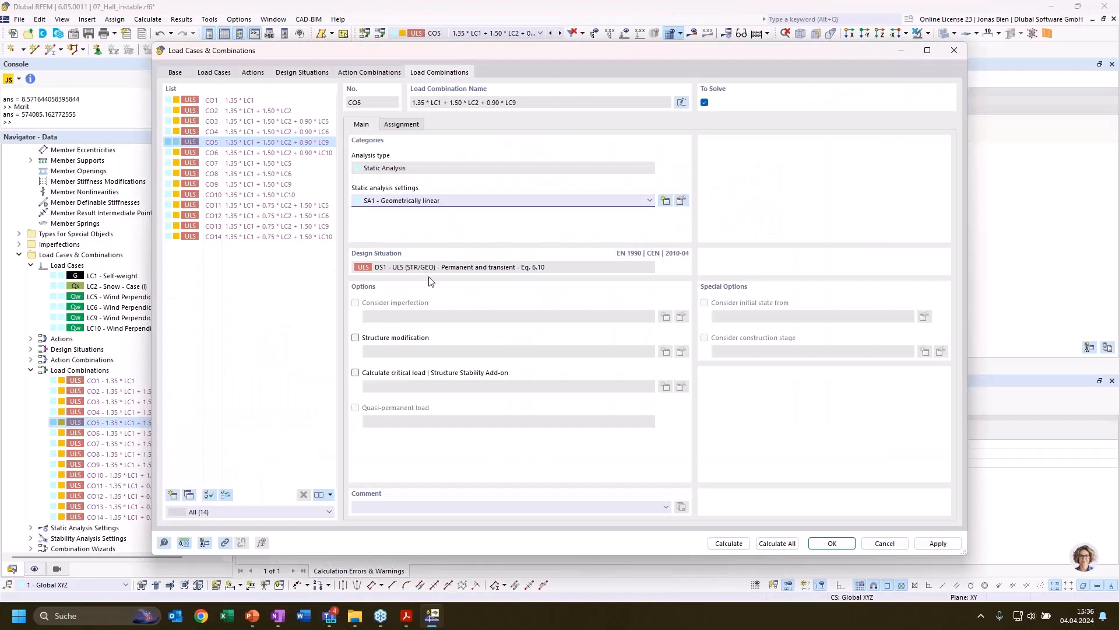
Enable the critical load calculation for CO5 with stability settings ST2 (#10, Eigenvalue method, Lanczos) and calculate the combination.
{"action": "left_click", "coordinate": [408, 373]}
{"action": "left_click", "coordinate": [471, 391]}
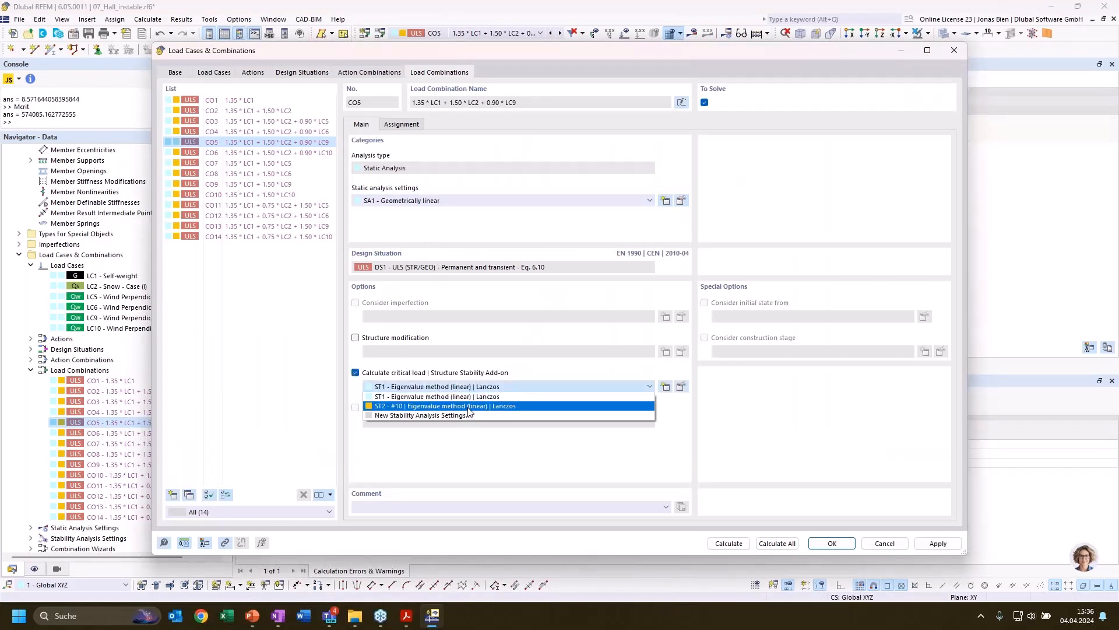
{"action": "left_click", "coordinate": [477, 401]}
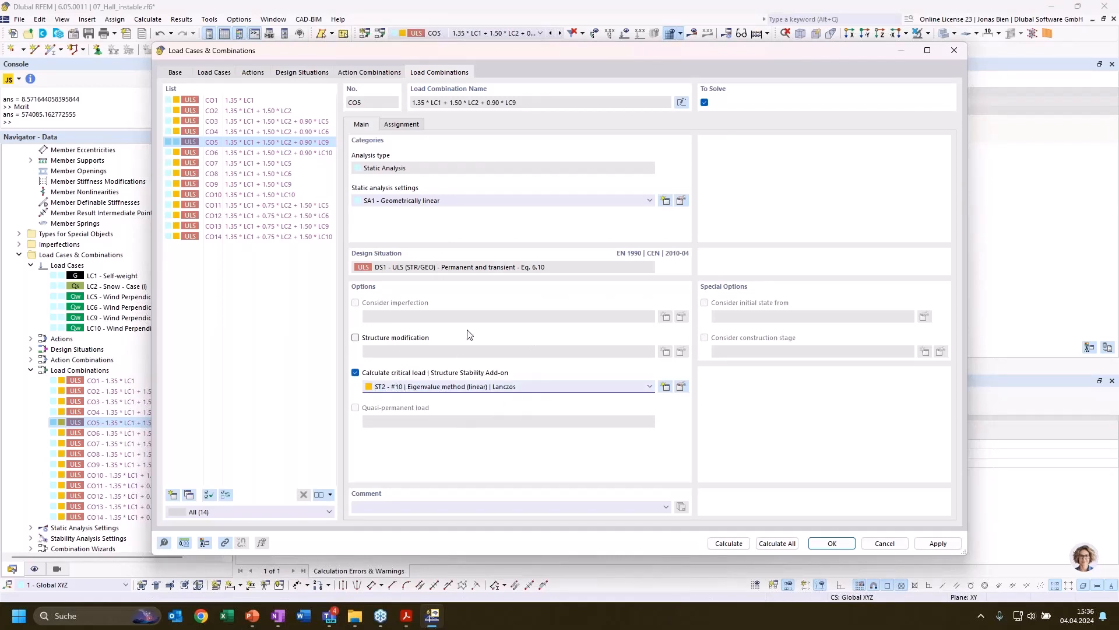
{"action": "left_click", "coordinate": [738, 543]}
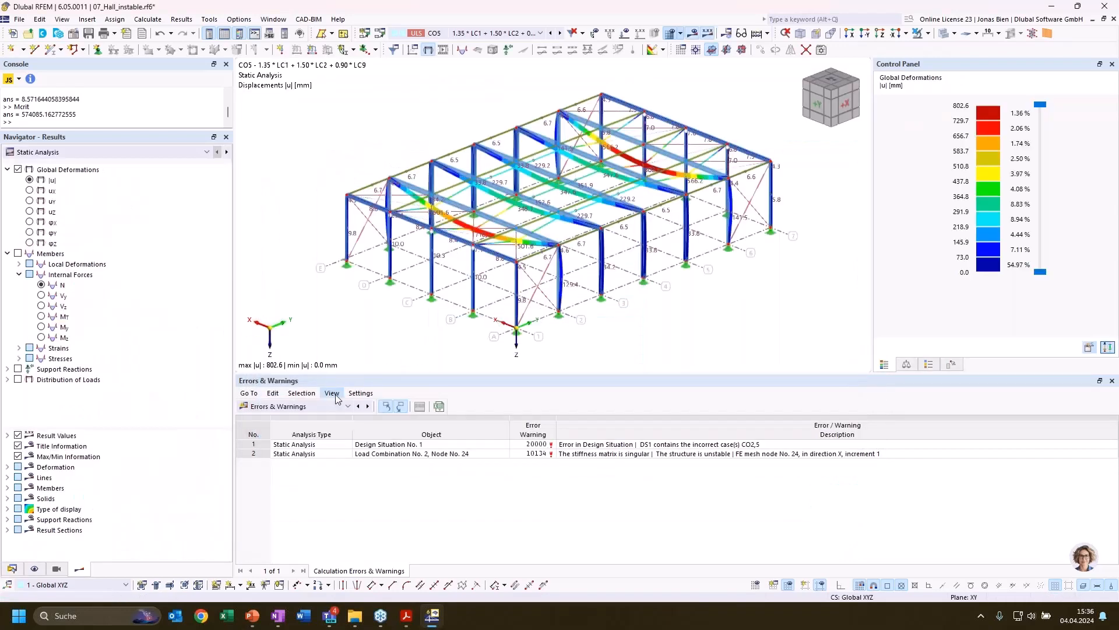
Show the critical load factors of CO5 from the stability analysis and compare its first two modes.
{"action": "left_click", "coordinate": [327, 407]}
{"action": "left_click", "coordinate": [289, 500]}
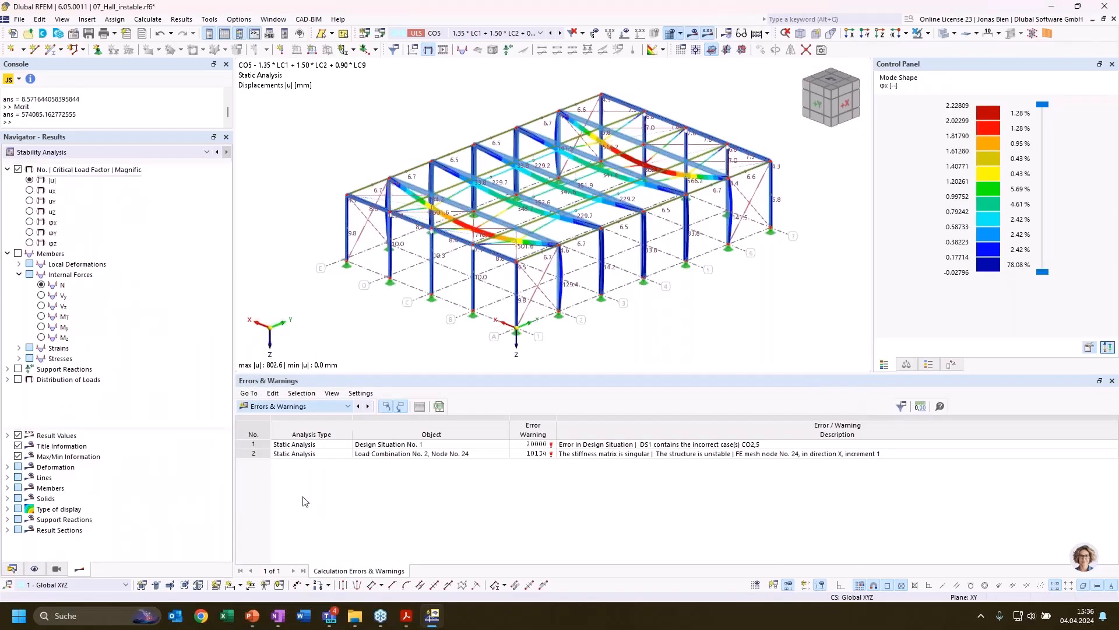
{"action": "left_click", "coordinate": [416, 406]}
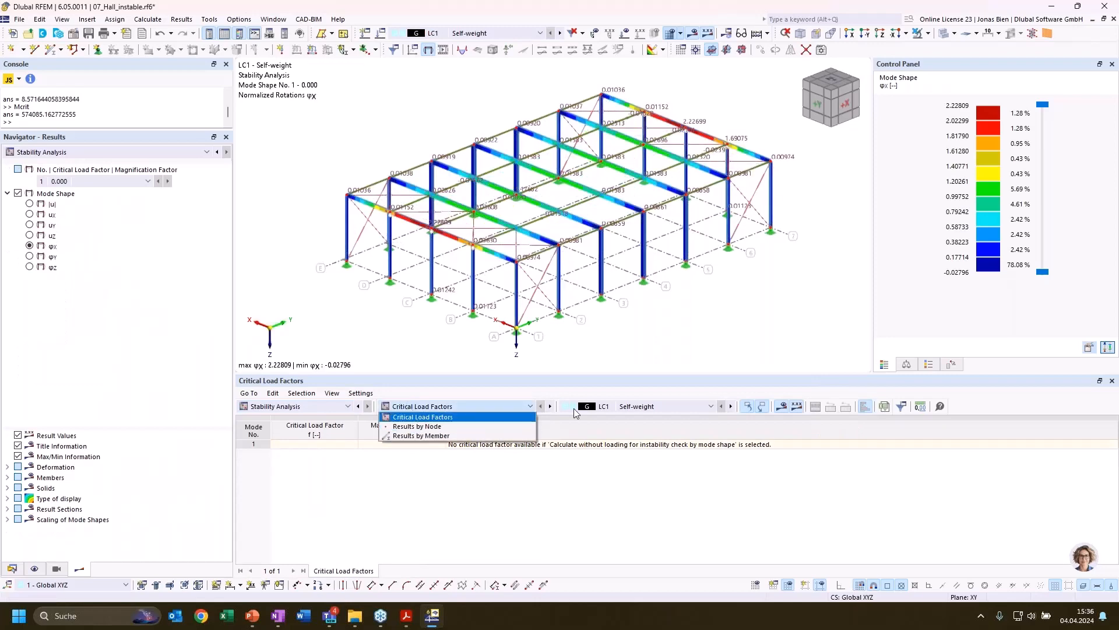
{"action": "left_click", "coordinate": [629, 407]}
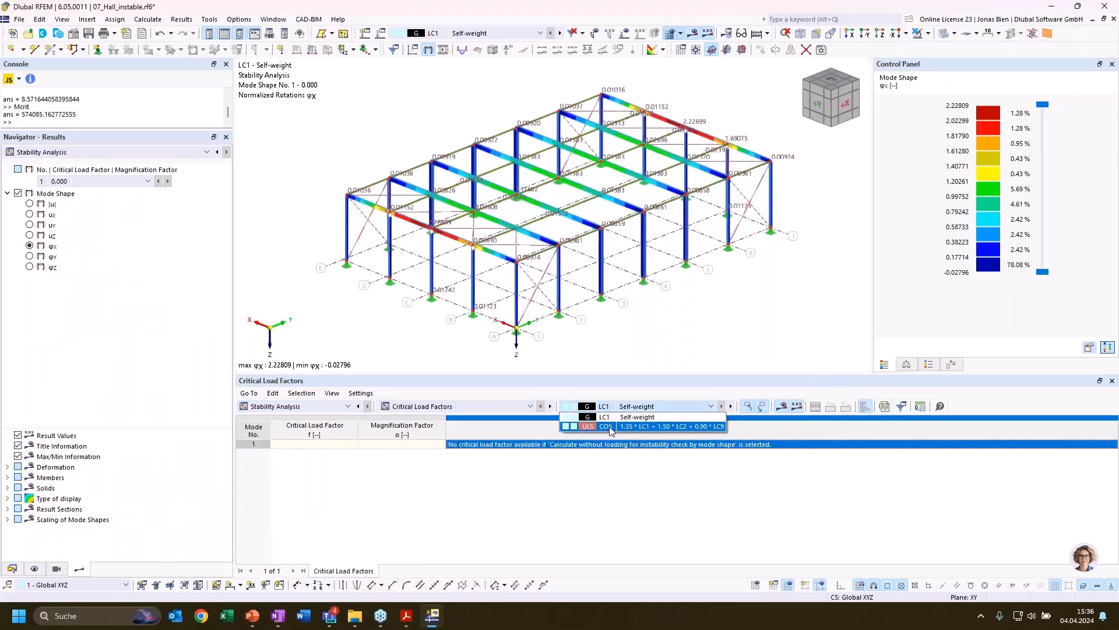
{"action": "left_click", "coordinate": [609, 427]}
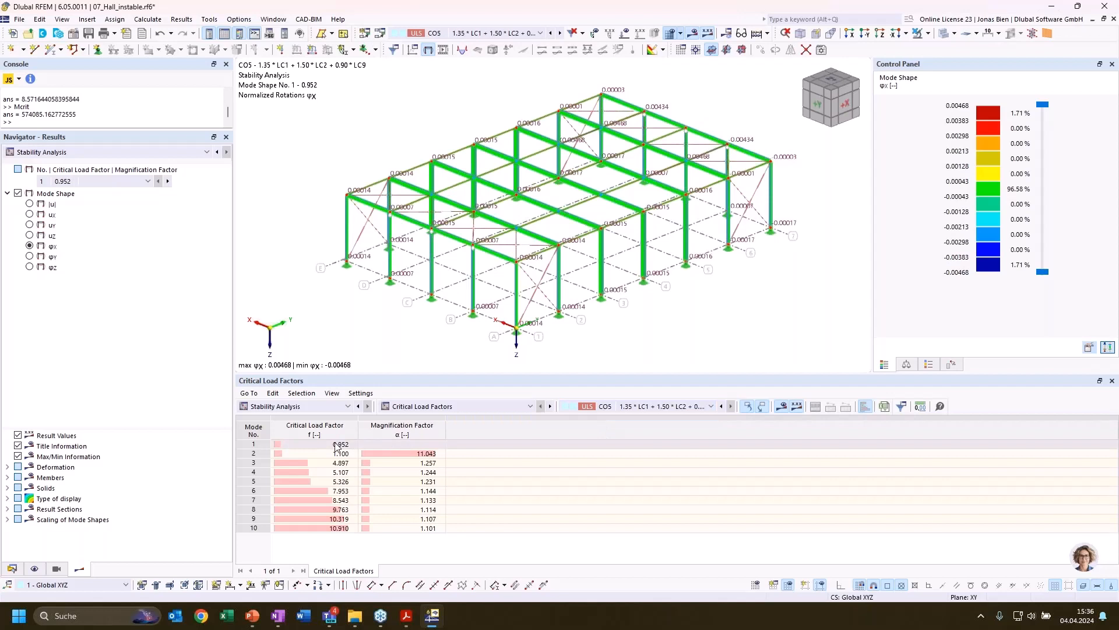
{"action": "left_click", "coordinate": [337, 445]}
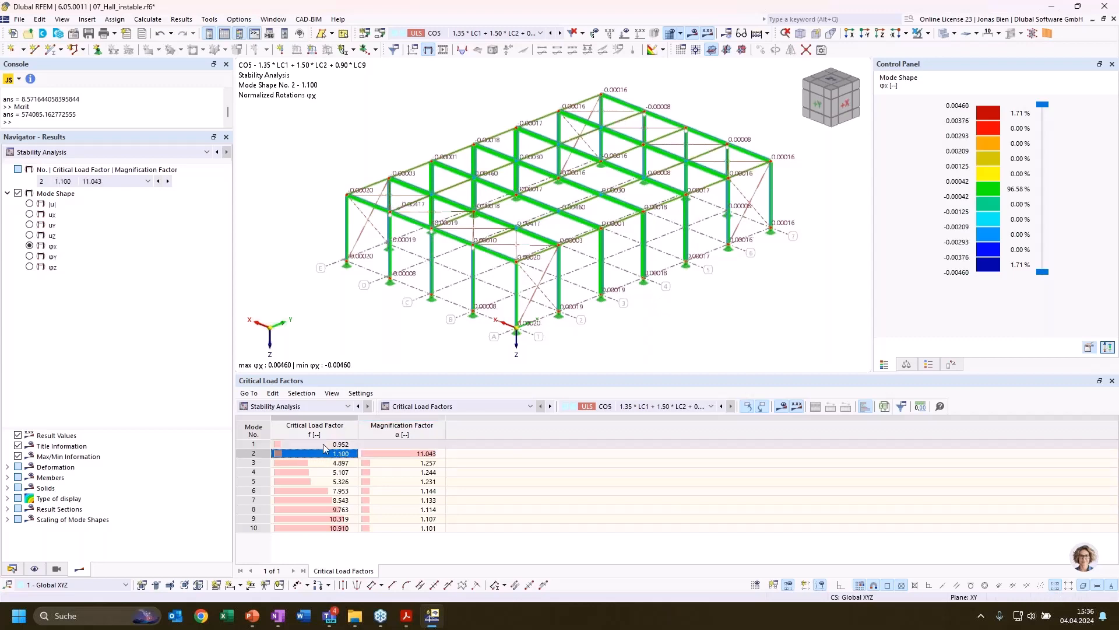
Display mode shape 1 as normalized displacements |u| and examine the swaying columns on axes 6 and 7.
{"action": "left_click", "coordinate": [37, 205]}
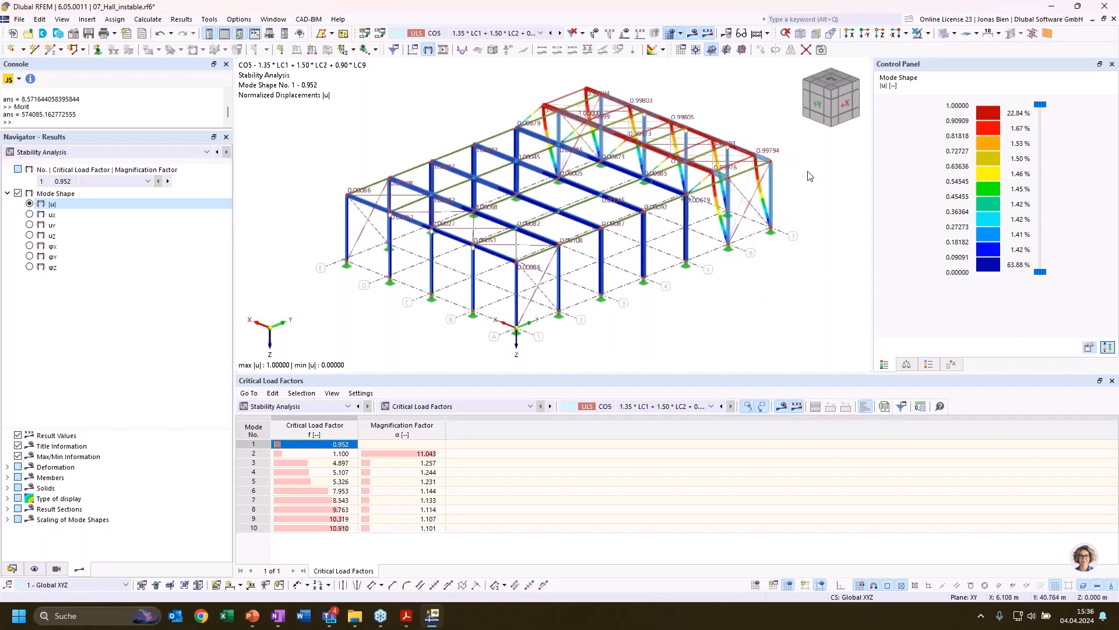
{"action": "mouse_move", "coordinate": [804, 186]}
{"action": "middle_mouse_down", "text": "ctrl"}
{"action": "mouse_move", "coordinate": [798, 205]}
{"action": "mouse_move", "coordinate": [772, 173]}
{"action": "mouse_move", "coordinate": [823, 186]}
{"action": "middle_mouse_up", "text": "ctrl"}
{"action": "scroll", "coordinate": [789, 204], "scroll_direction": "up", "scroll_amount": 3}
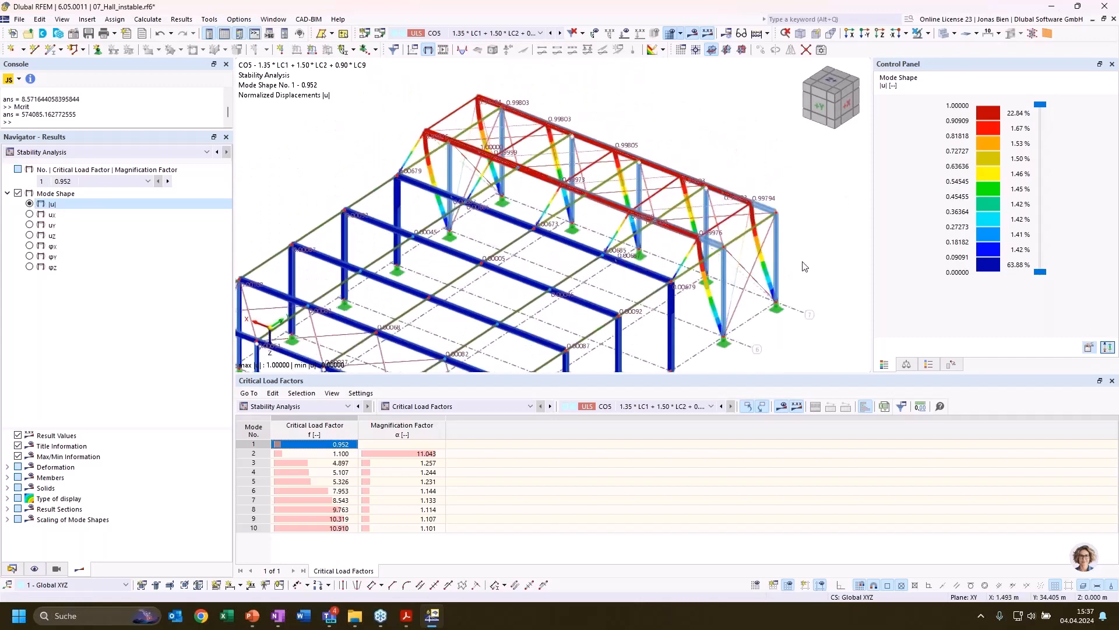
{"action": "scroll", "coordinate": [758, 303], "scroll_direction": "up", "scroll_amount": 3}
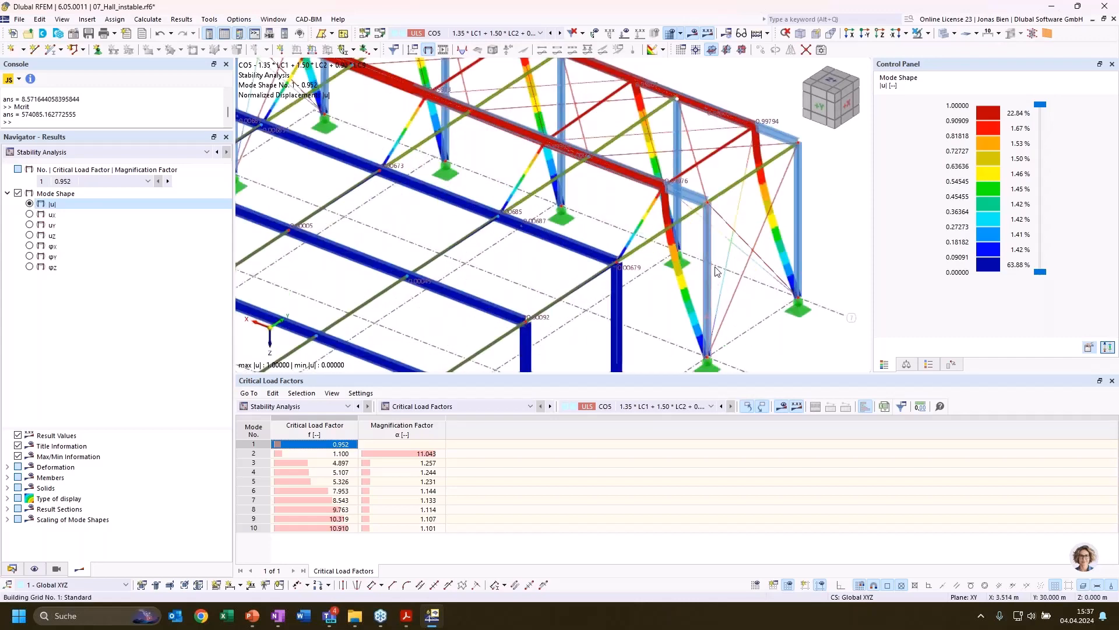
{"action": "scroll", "coordinate": [716, 272], "scroll_direction": "up", "scroll_amount": 2}
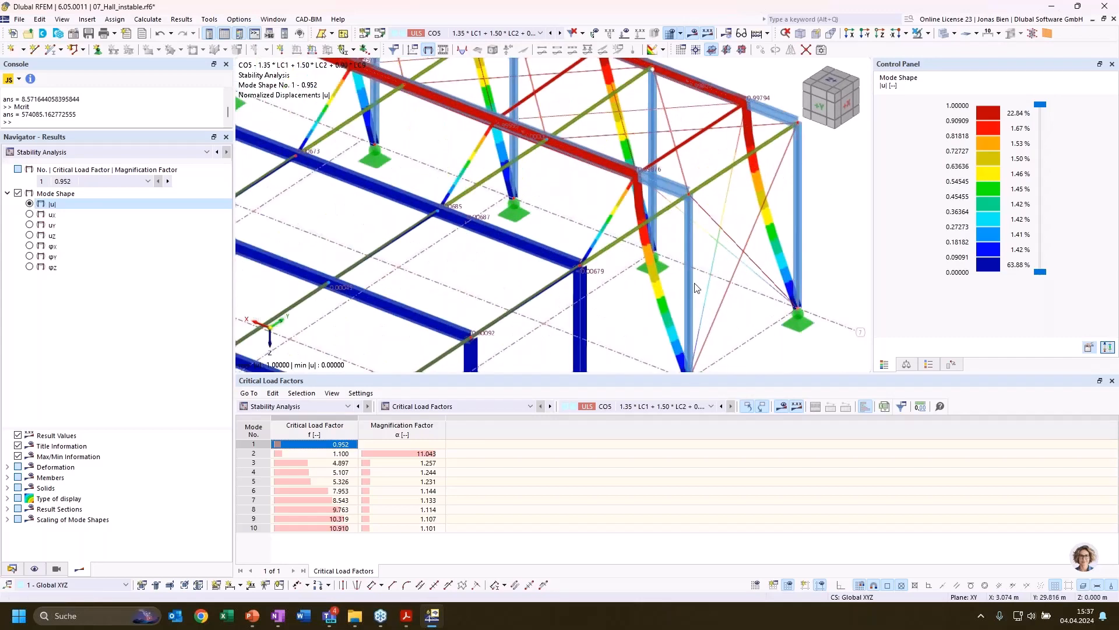
{"action": "scroll", "coordinate": [752, 326], "scroll_direction": "up", "scroll_amount": 3}
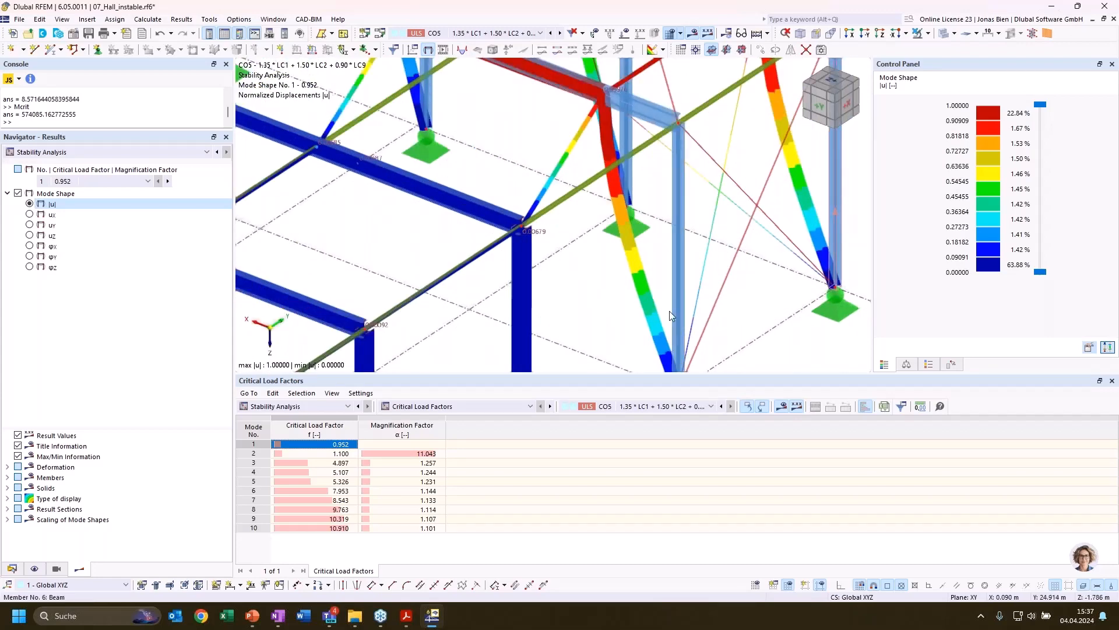
{"action": "scroll", "coordinate": [670, 310], "scroll_direction": "down", "scroll_amount": 5}
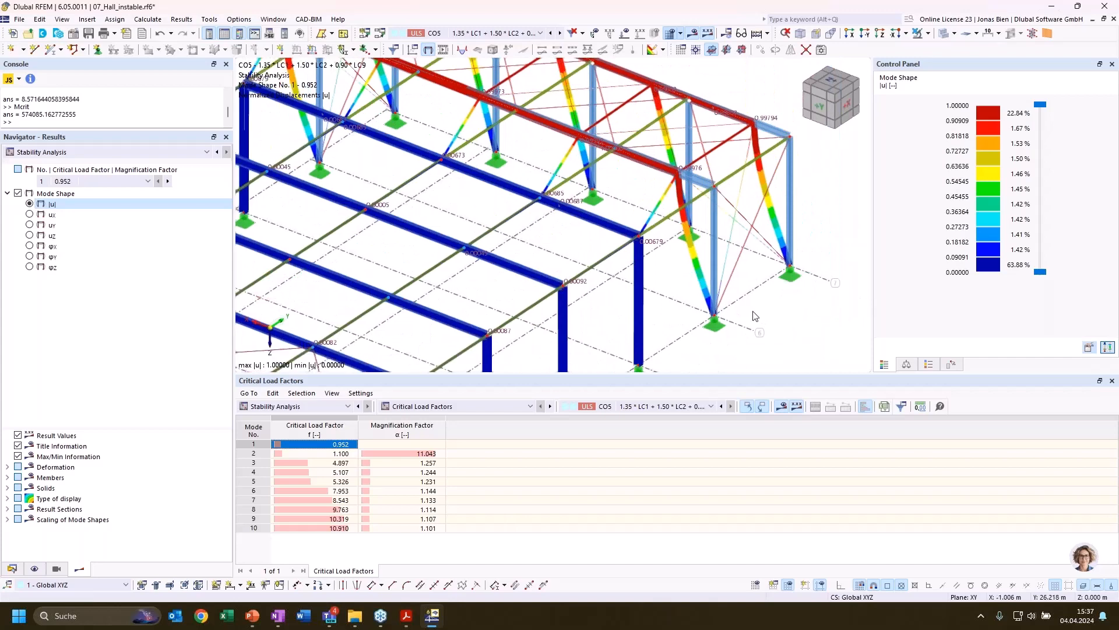
{"action": "scroll", "coordinate": [779, 315], "scroll_direction": "down", "scroll_amount": 3}
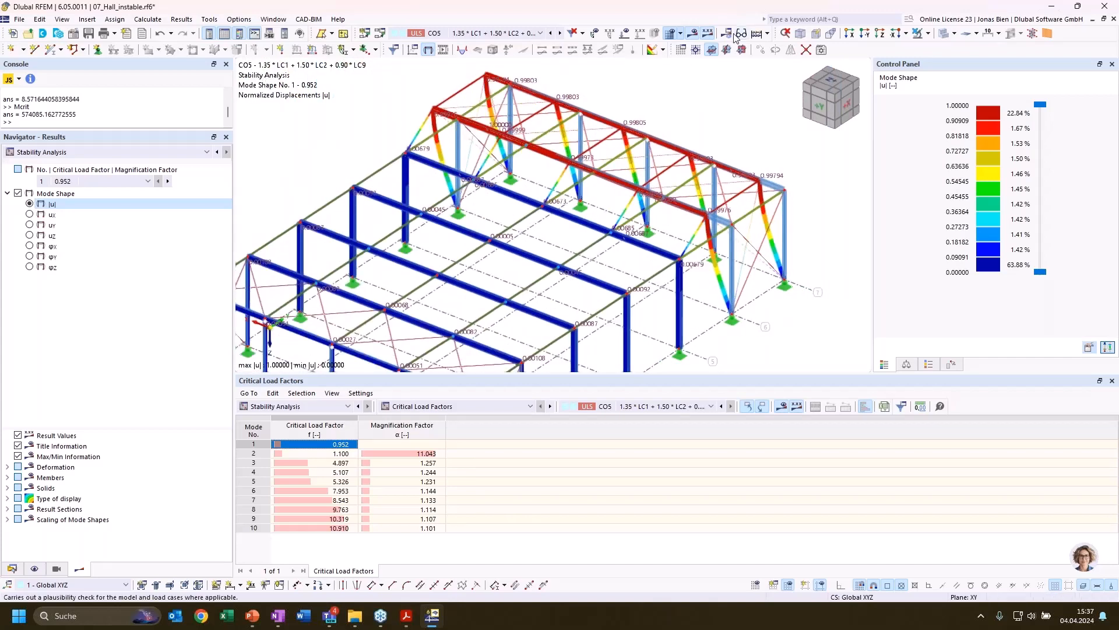
Hide the results and copy the two columns on axis 5 by 5 m in Y onto the column positions of axis 6.
{"action": "left_click", "coordinate": [692, 34]}
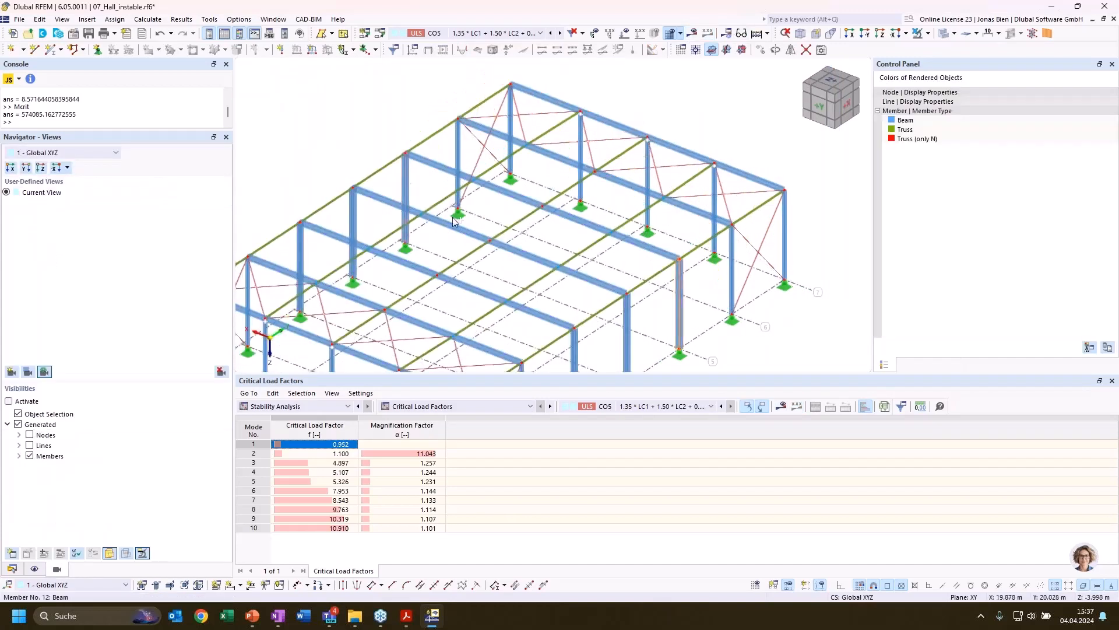
{"action": "left_click", "coordinate": [410, 189]}
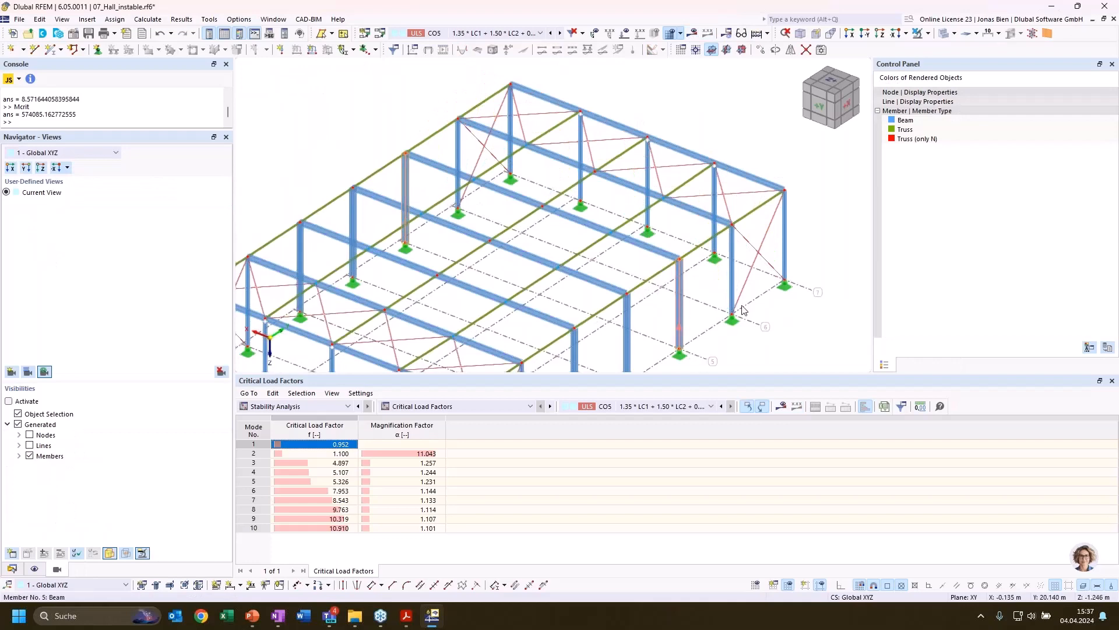
{"action": "left_click_drag", "start_coordinate": [733, 319], "coordinate": [733, 318], "text": "ctrl"}
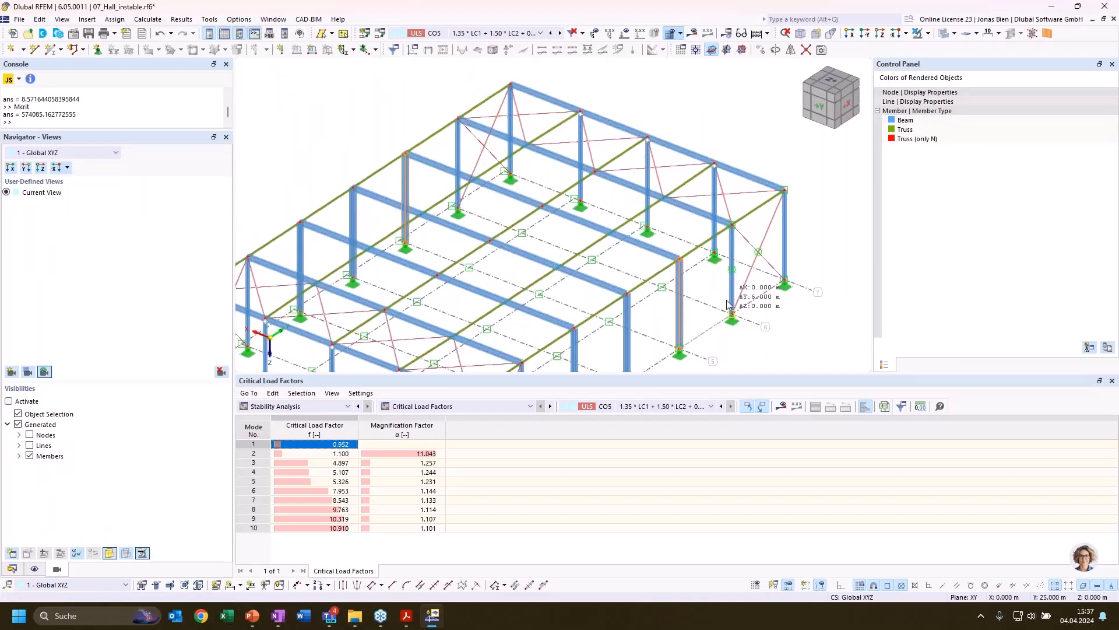
{"action": "left_click", "coordinate": [731, 309]}
{"action": "left_click", "coordinate": [605, 356]}
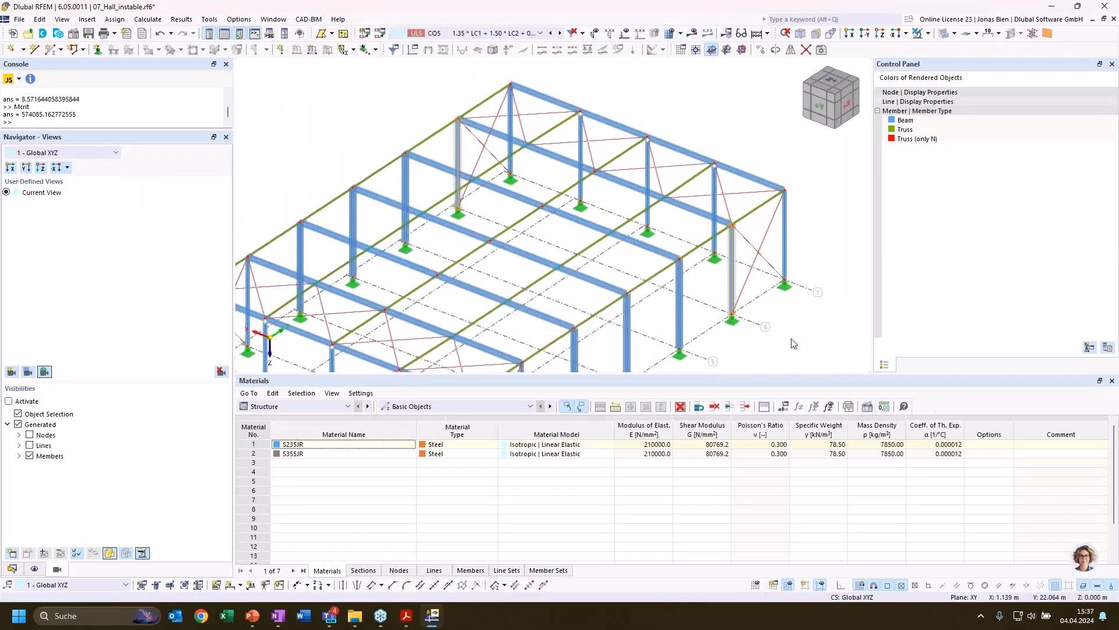
{"action": "left_click", "coordinate": [792, 343]}
Copy the two columns on axis 3 onto the column positions of axis 2.
{"action": "middle_click_drag", "start_coordinate": [723, 297], "coordinate": [857, 95]}
{"action": "left_click", "coordinate": [713, 201]}
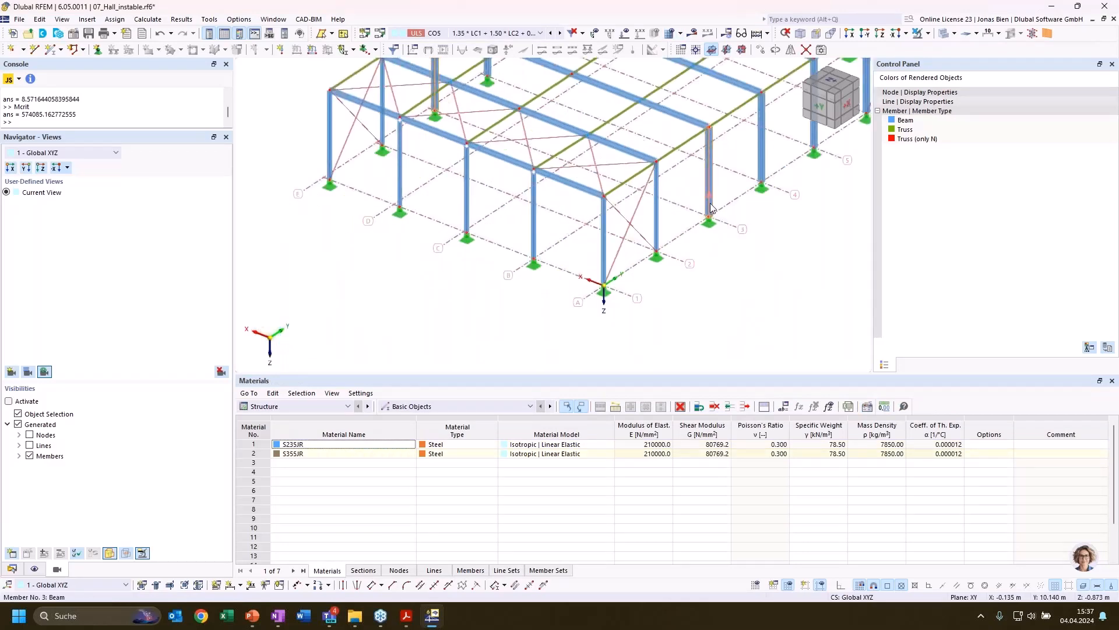
{"action": "left_click_drag", "start_coordinate": [710, 203], "coordinate": [656, 251]}
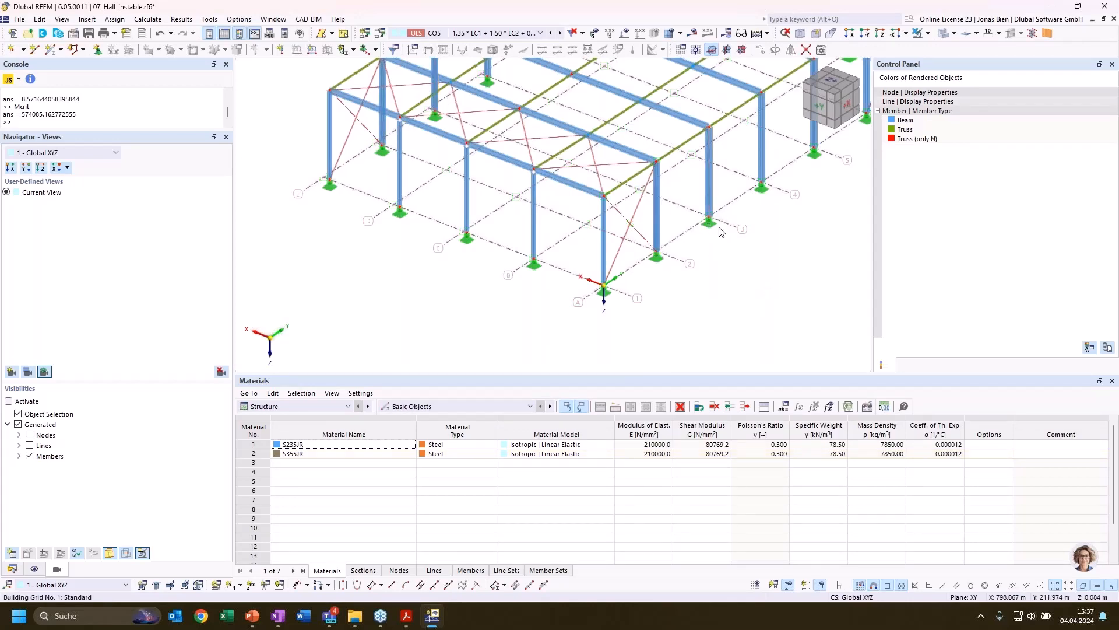
Recalculate the hall with the added columns and list the critical load factors of CO5 from the stability analysis.
{"action": "scroll", "coordinate": [679, 317], "scroll_direction": "up", "scroll_amount": 3}
{"action": "left_click", "coordinate": [692, 32]}
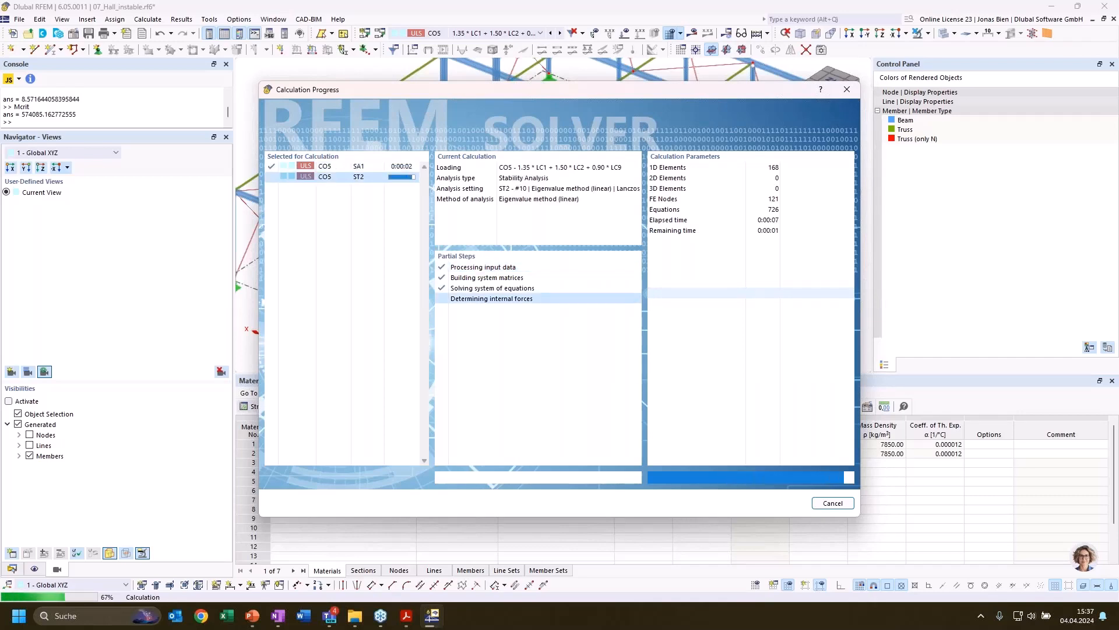
{"action": "left_click", "coordinate": [334, 408]}
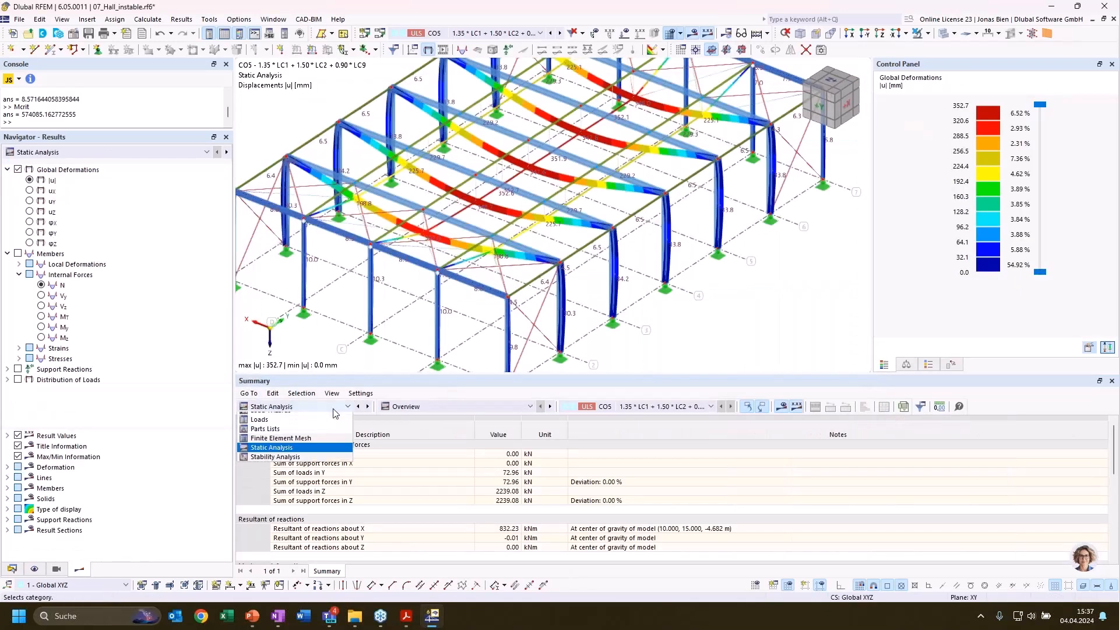
{"action": "left_click", "coordinate": [304, 489]}
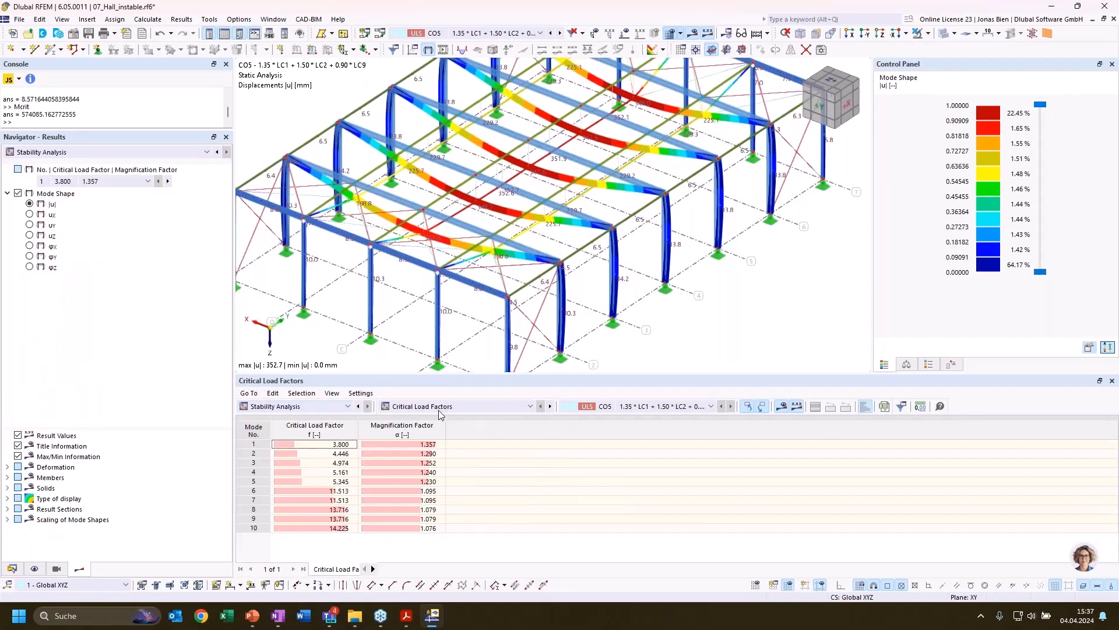
Display mode shape 1 of CO5 and examine its normalized displacements across the whole hall from several directions.
{"action": "scroll", "coordinate": [559, 291], "scroll_direction": "down", "scroll_amount": 1}
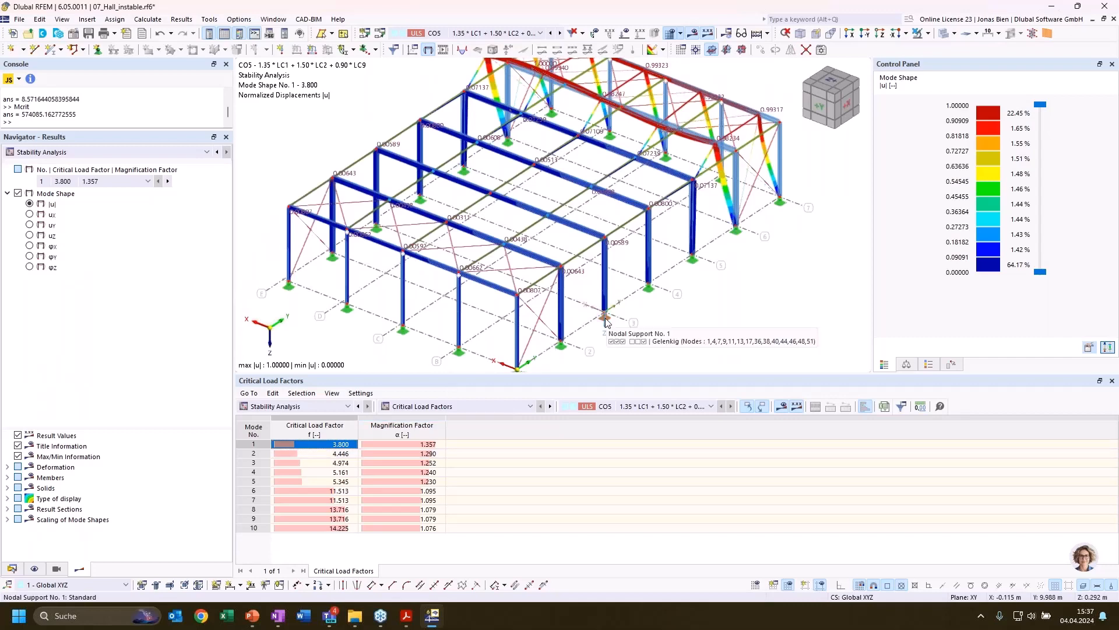
{"action": "scroll", "coordinate": [674, 292], "scroll_direction": "down", "scroll_amount": 1}
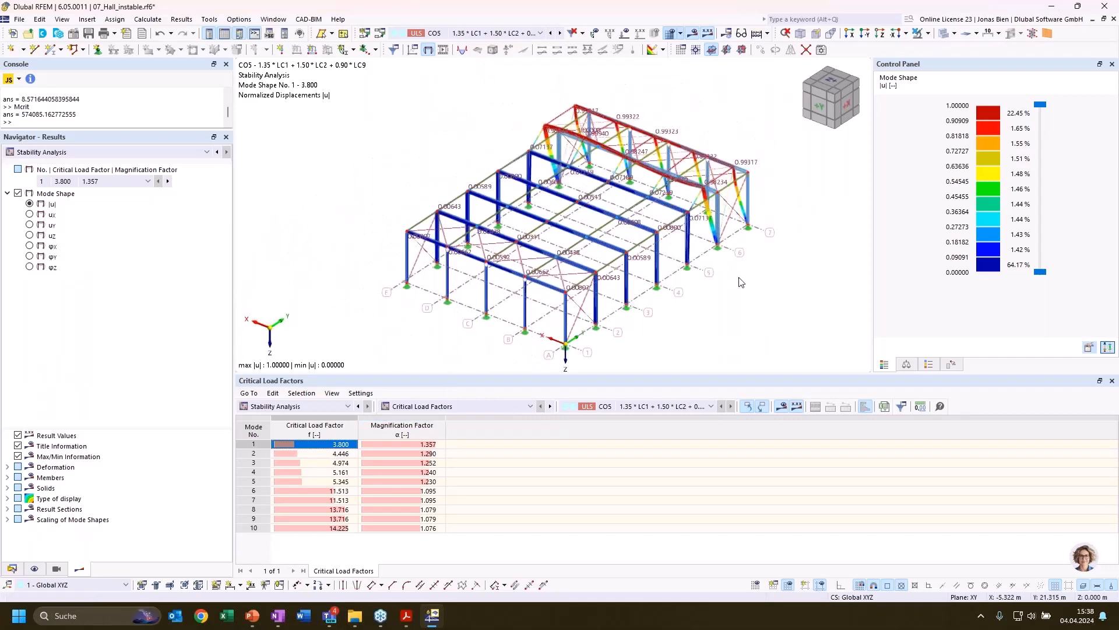
{"action": "middle_click_drag", "start_coordinate": [745, 296], "coordinate": [685, 296], "text": "ctrl"}
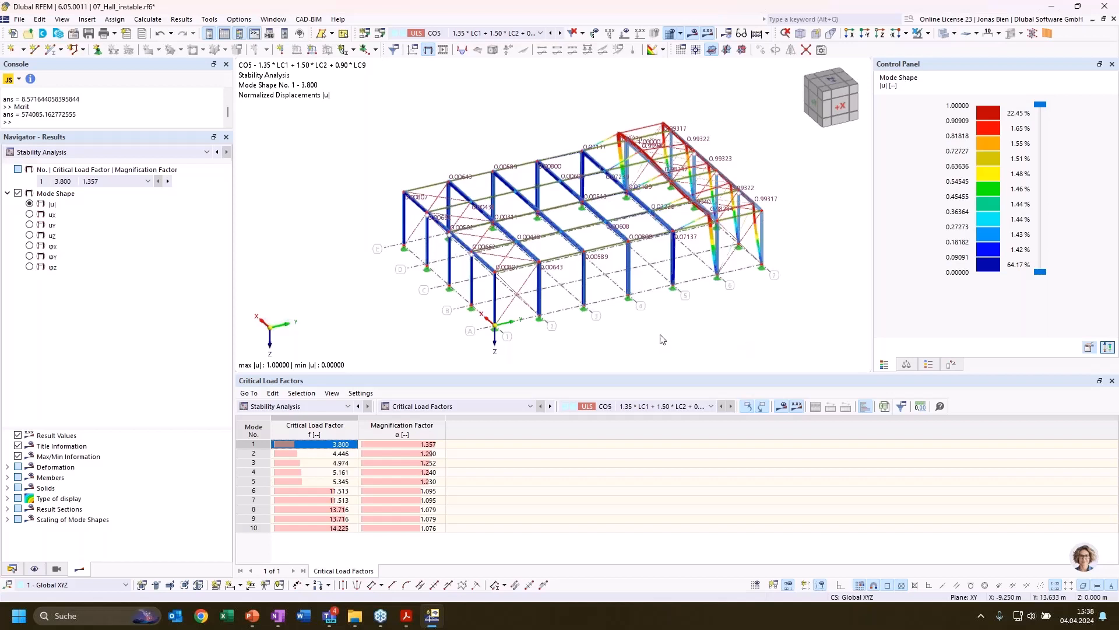
{"action": "middle_click_drag", "start_coordinate": [668, 335], "coordinate": [731, 319], "text": "ctrl"}
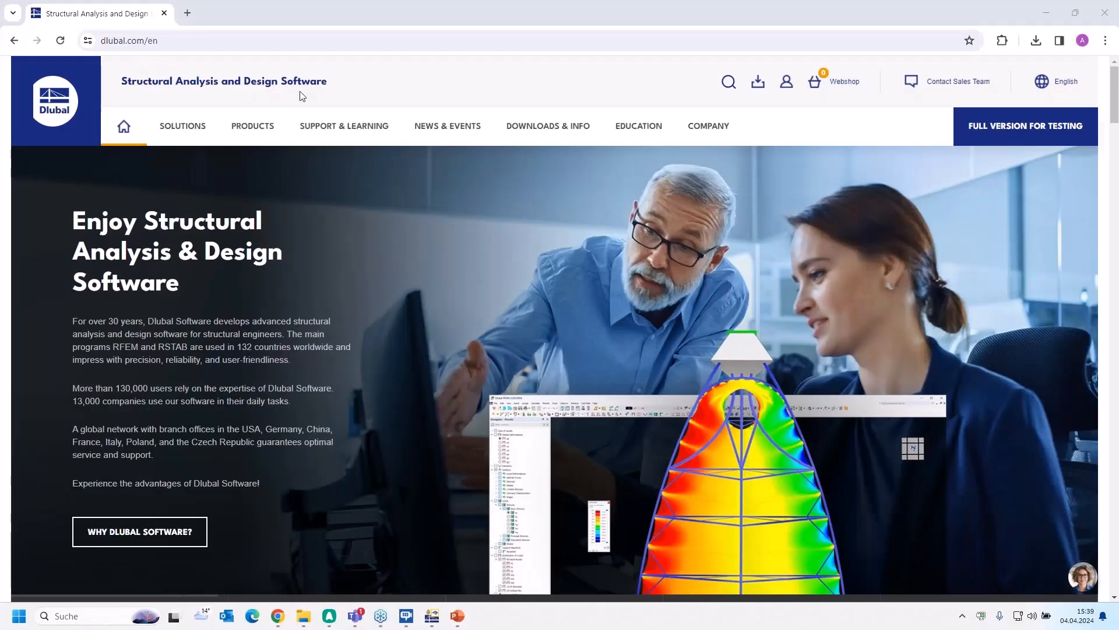
Switch to the browser and open the Webinars page from the events section of the Dlubal website.
{"action": "mouse_move", "coordinate": [446, 128]}
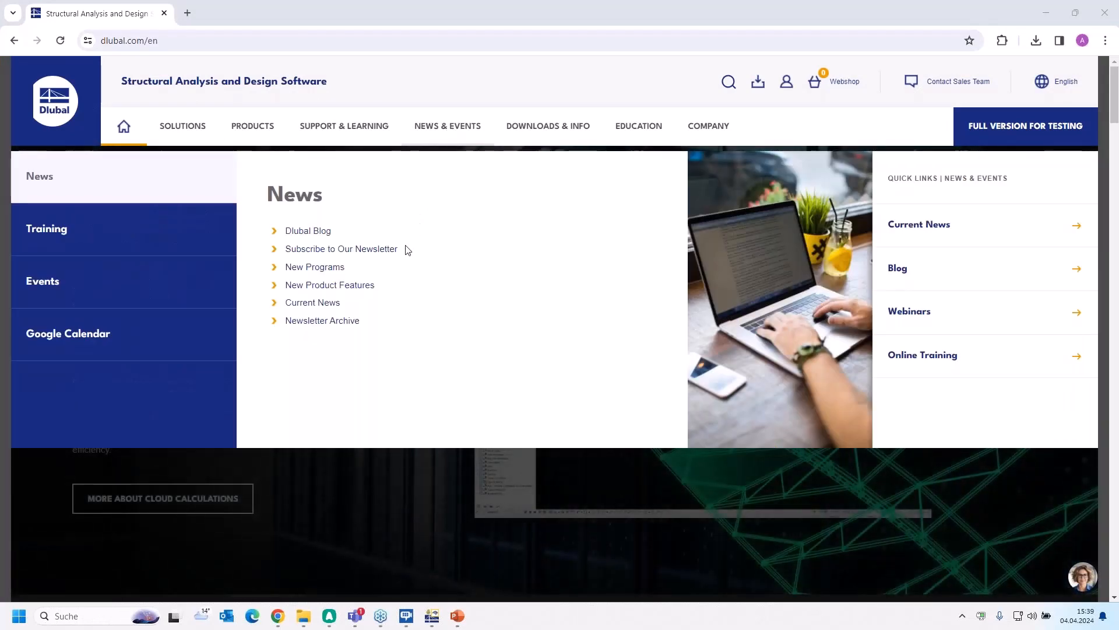
{"action": "mouse_move", "coordinate": [137, 275]}
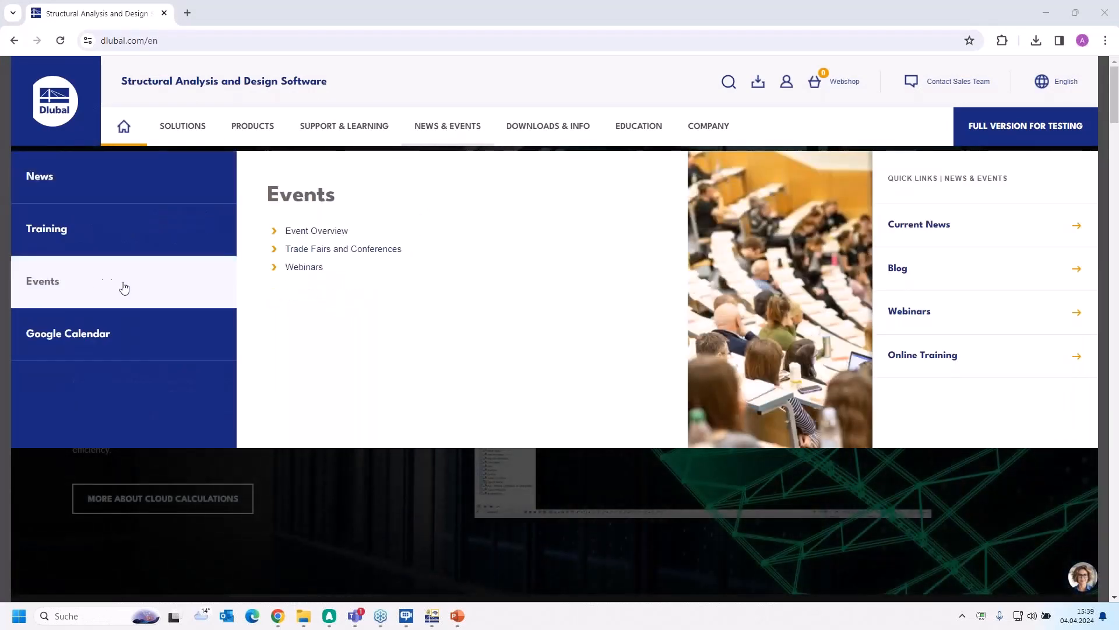
{"action": "left_click", "coordinate": [304, 267]}
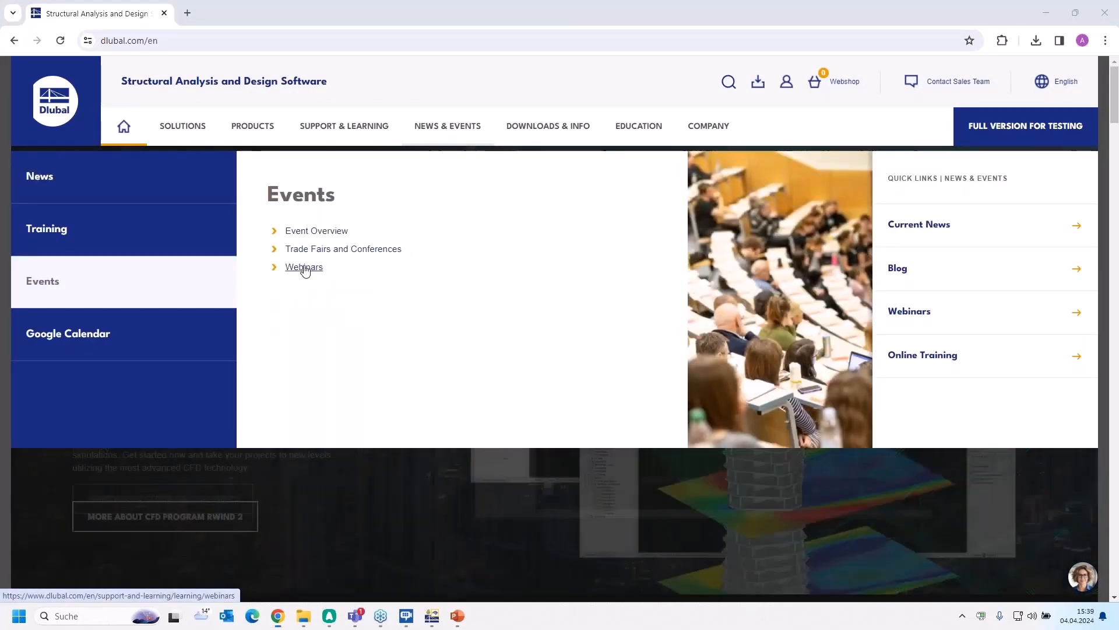
Look through the upcoming webinars with their dates and languages, down to the accomplished Linear Stability Analysis webinar.
{"action": "scroll", "coordinate": [611, 397], "scroll_direction": "down", "scroll_amount": 3}
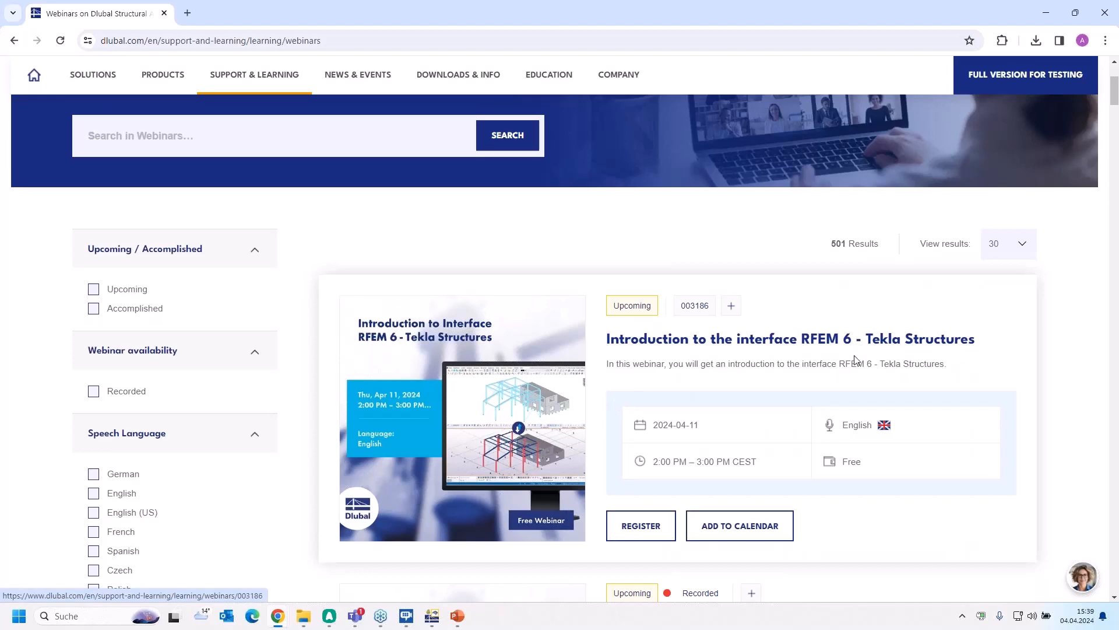
{"action": "scroll", "coordinate": [855, 362], "scroll_direction": "down", "scroll_amount": 1}
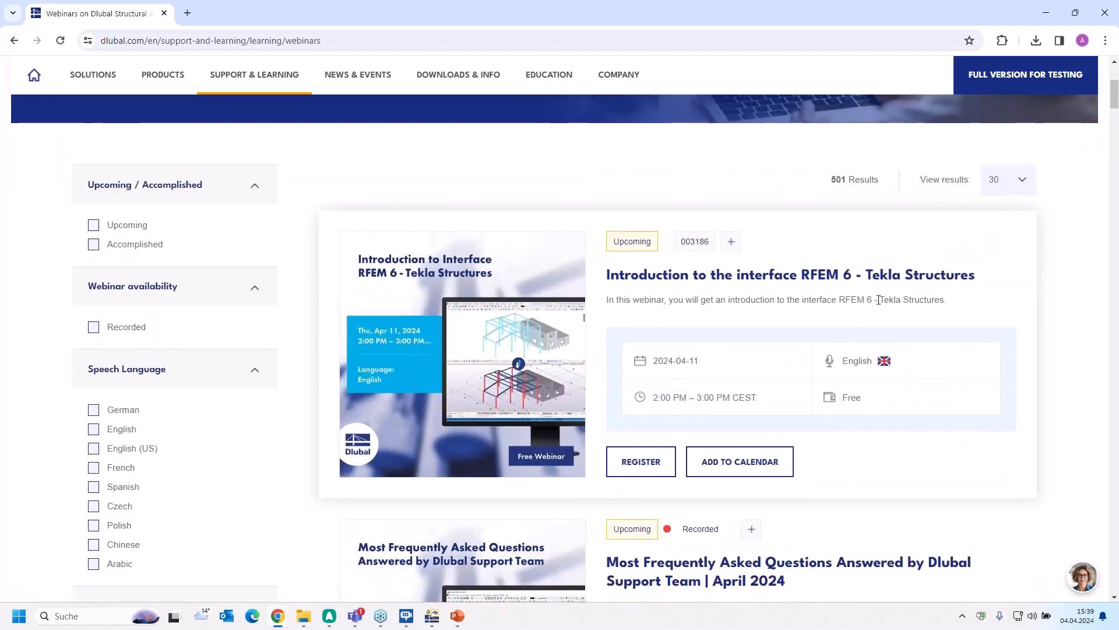
{"action": "scroll", "coordinate": [918, 291], "scroll_direction": "down", "scroll_amount": 5}
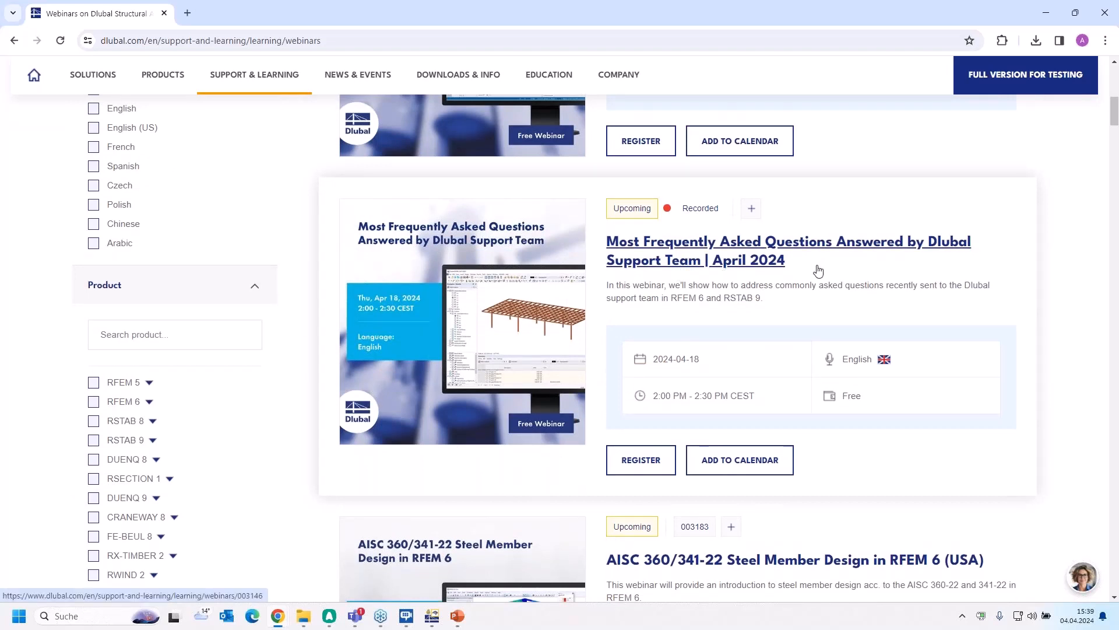
{"action": "scroll", "coordinate": [752, 288], "scroll_direction": "down", "scroll_amount": 6}
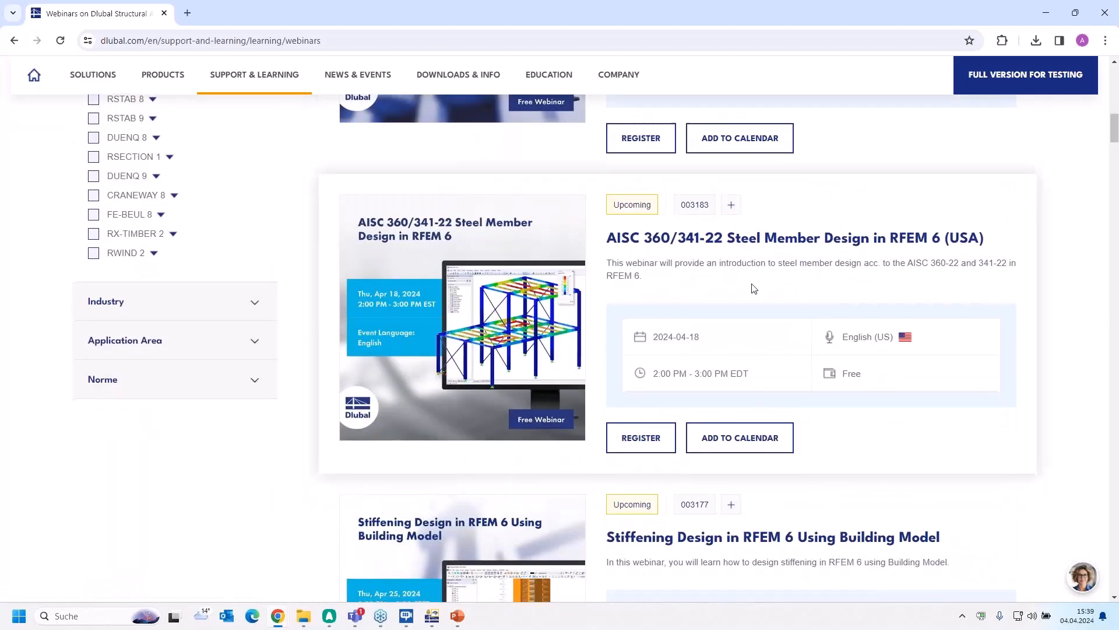
{"action": "scroll", "coordinate": [753, 289], "scroll_direction": "down", "scroll_amount": 3}
{"action": "scroll", "coordinate": [752, 288], "scroll_direction": "up", "scroll_amount": 3}
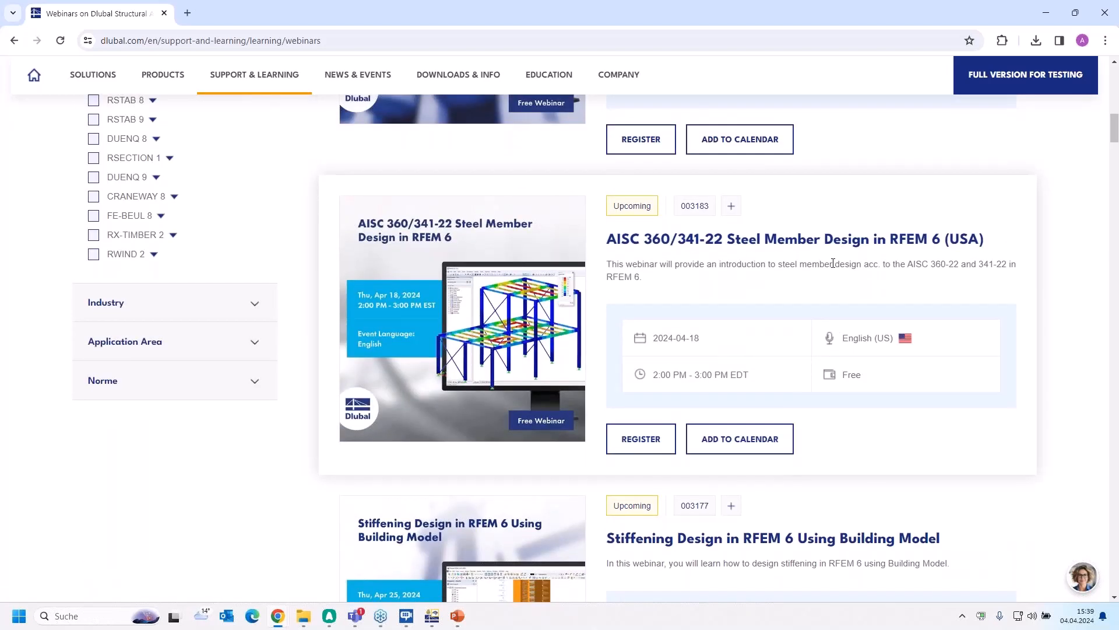
{"action": "scroll", "coordinate": [700, 351], "scroll_direction": "down", "scroll_amount": 4}
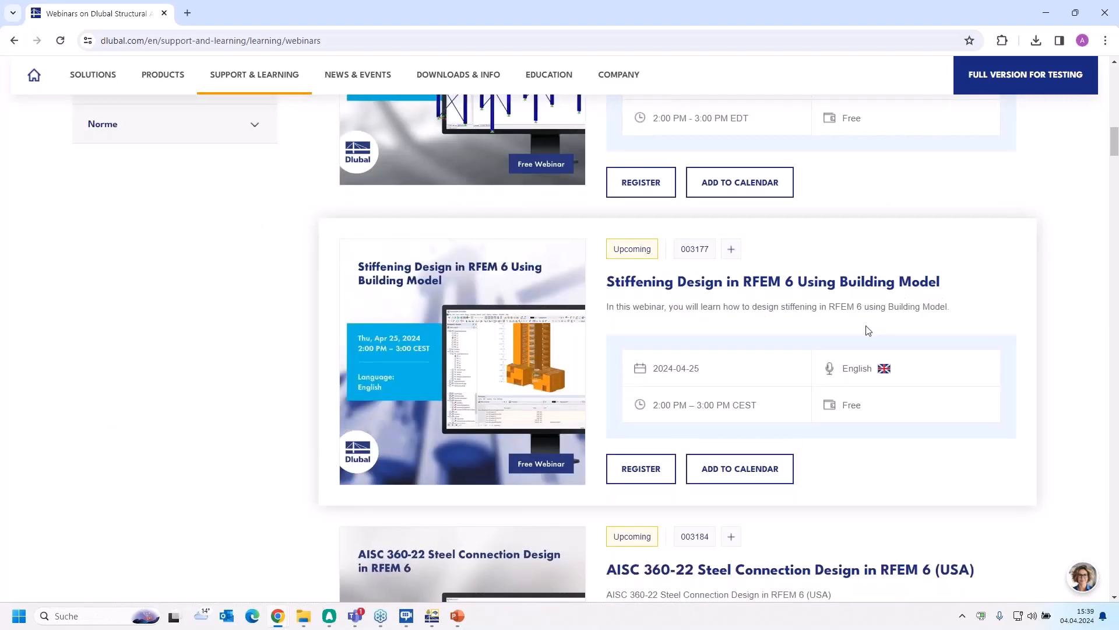
{"action": "scroll", "coordinate": [868, 330], "scroll_direction": "down", "scroll_amount": 10}
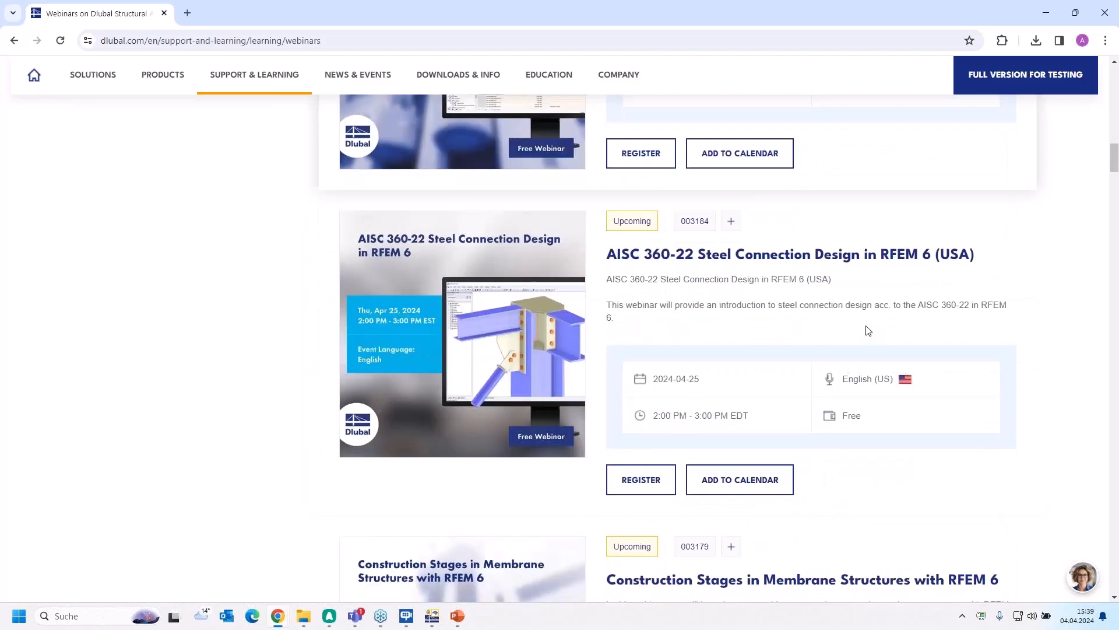
{"action": "scroll", "coordinate": [868, 330], "scroll_direction": "down", "scroll_amount": 10}
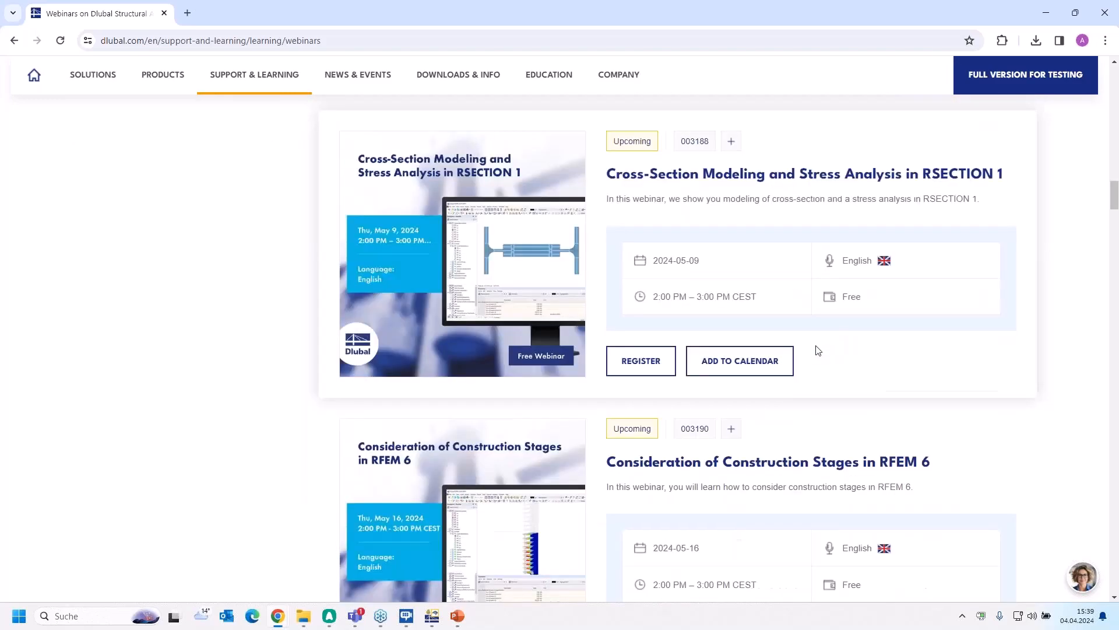
{"action": "scroll", "coordinate": [819, 350], "scroll_direction": "down", "scroll_amount": 10}
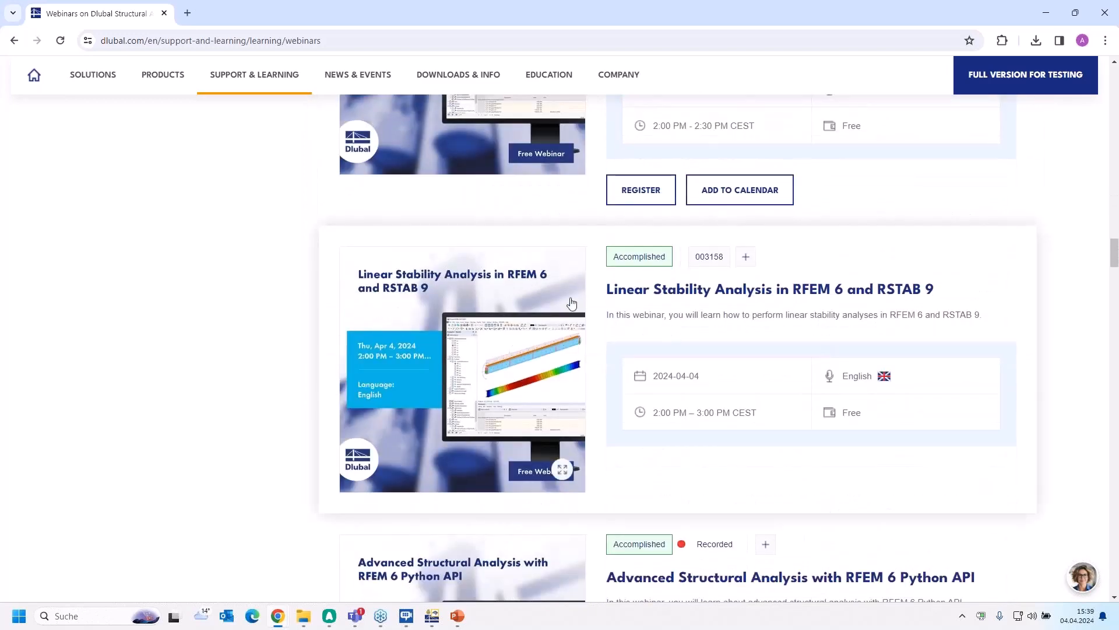
Open the webinar Linear Stability Analysis in RFEM 6 and RSTAB 9 and review its description, presenters and links.
{"action": "left_click", "coordinate": [648, 292]}
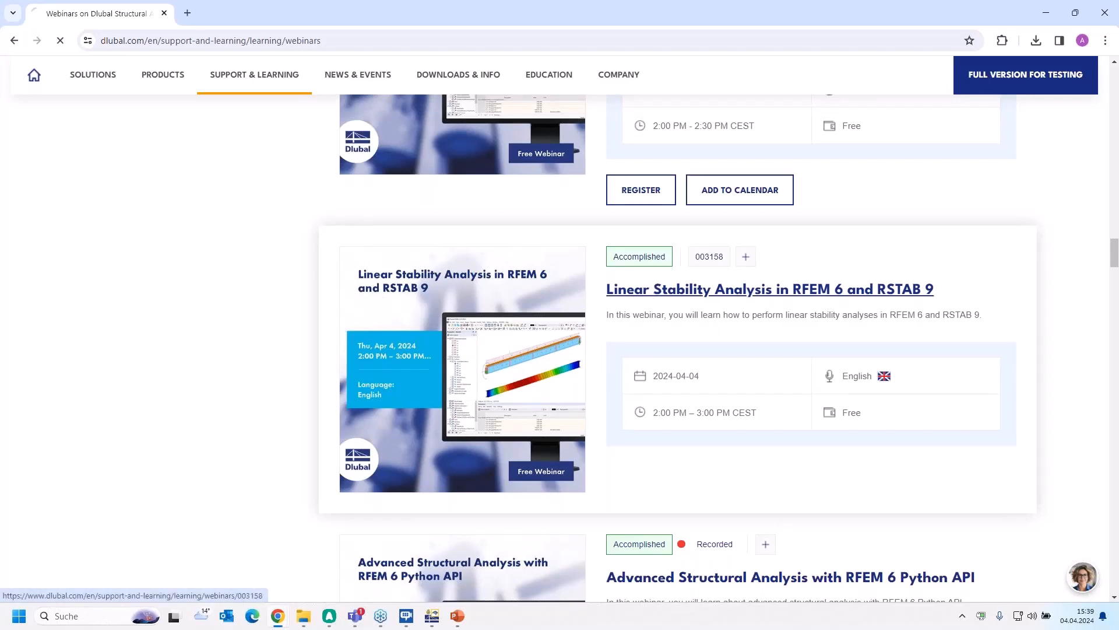
{"action": "scroll", "coordinate": [497, 370], "scroll_direction": "down", "scroll_amount": 5}
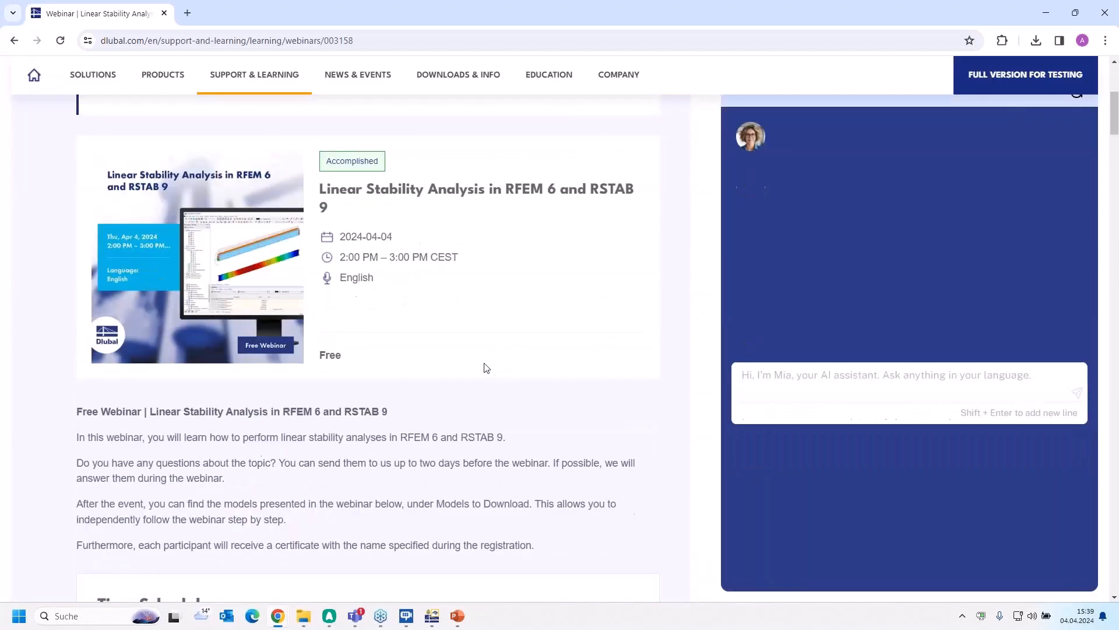
{"action": "scroll", "coordinate": [487, 368], "scroll_direction": "up", "scroll_amount": 1}
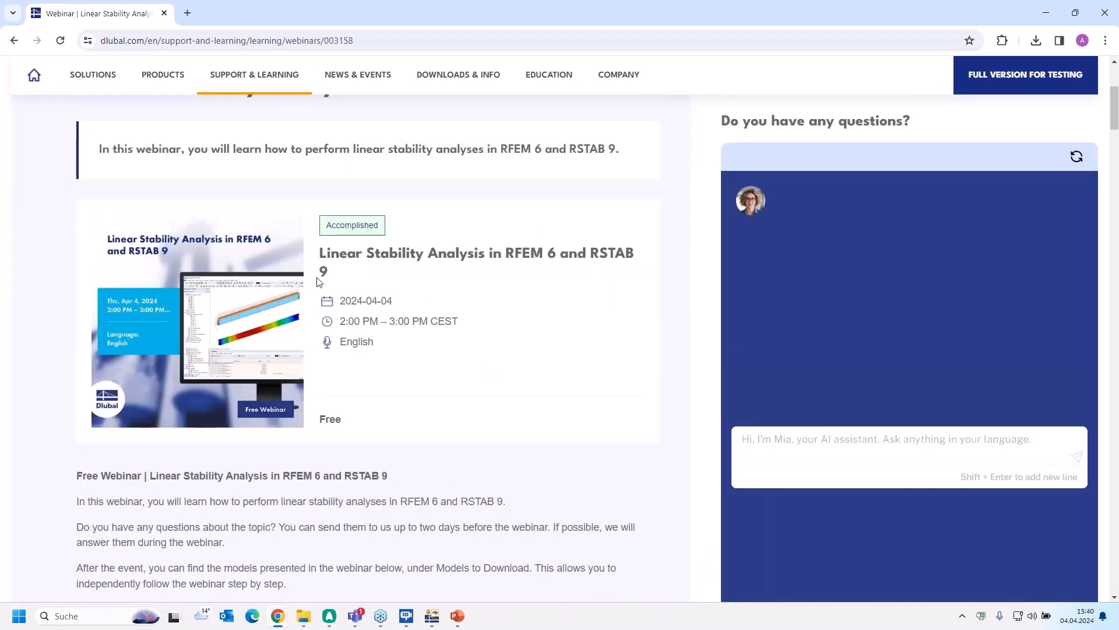
{"action": "scroll", "coordinate": [385, 356], "scroll_direction": "down", "scroll_amount": 2}
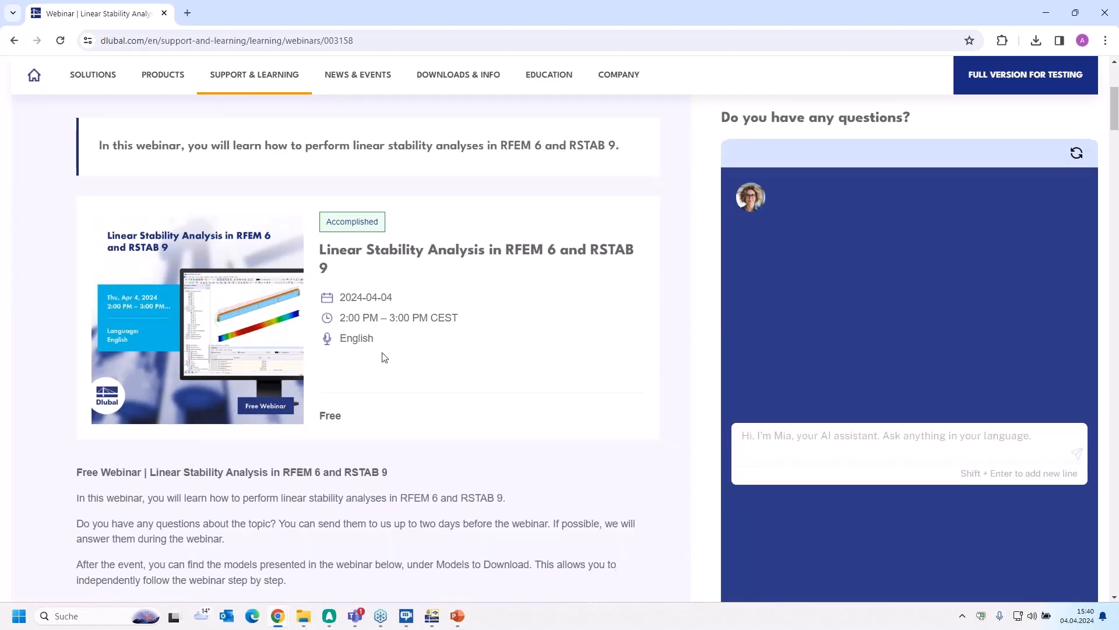
{"action": "scroll", "coordinate": [386, 343], "scroll_direction": "down", "scroll_amount": 14}
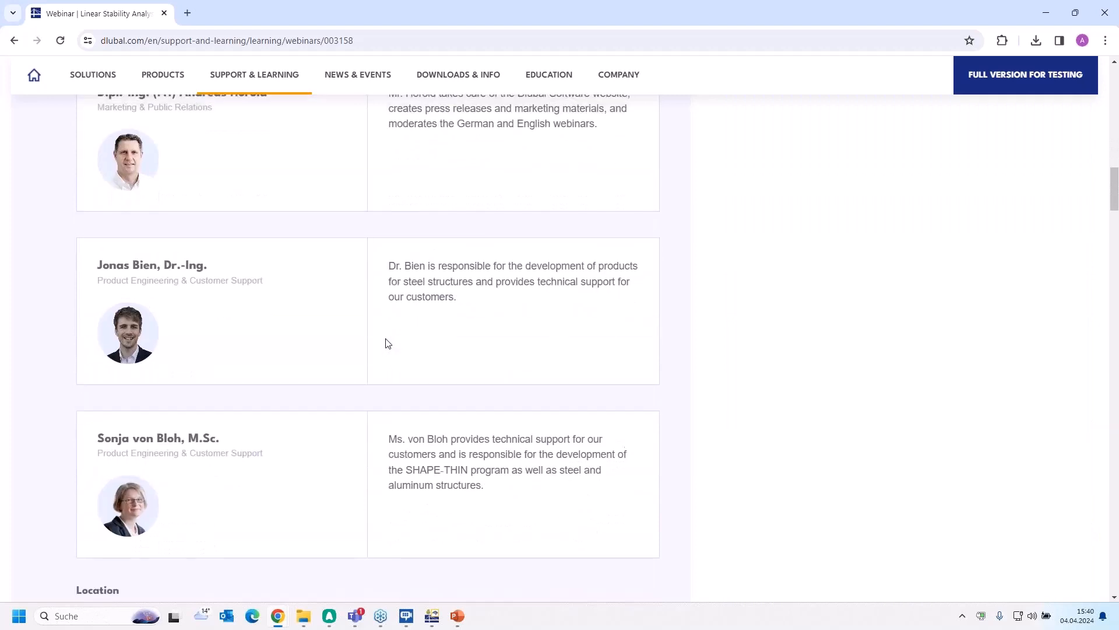
{"action": "scroll", "coordinate": [387, 342], "scroll_direction": "up", "scroll_amount": 5}
{"action": "scroll", "coordinate": [387, 341], "scroll_direction": "down", "scroll_amount": 9}
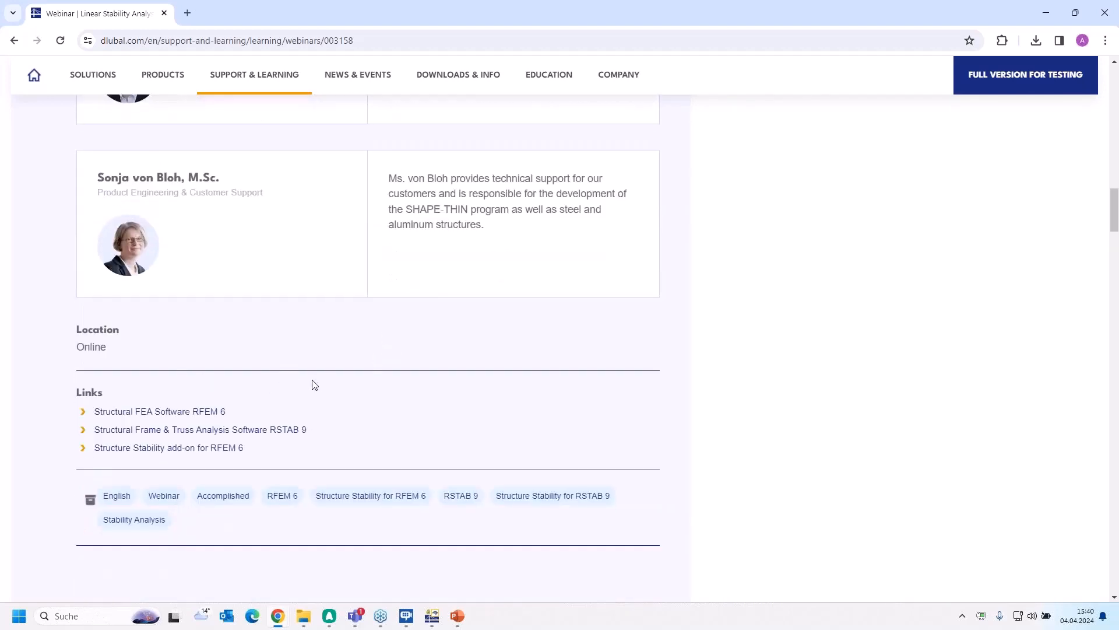
Find the webinar's Models to Download and show the second set of models.
{"action": "scroll", "coordinate": [314, 384], "scroll_direction": "down", "scroll_amount": 15}
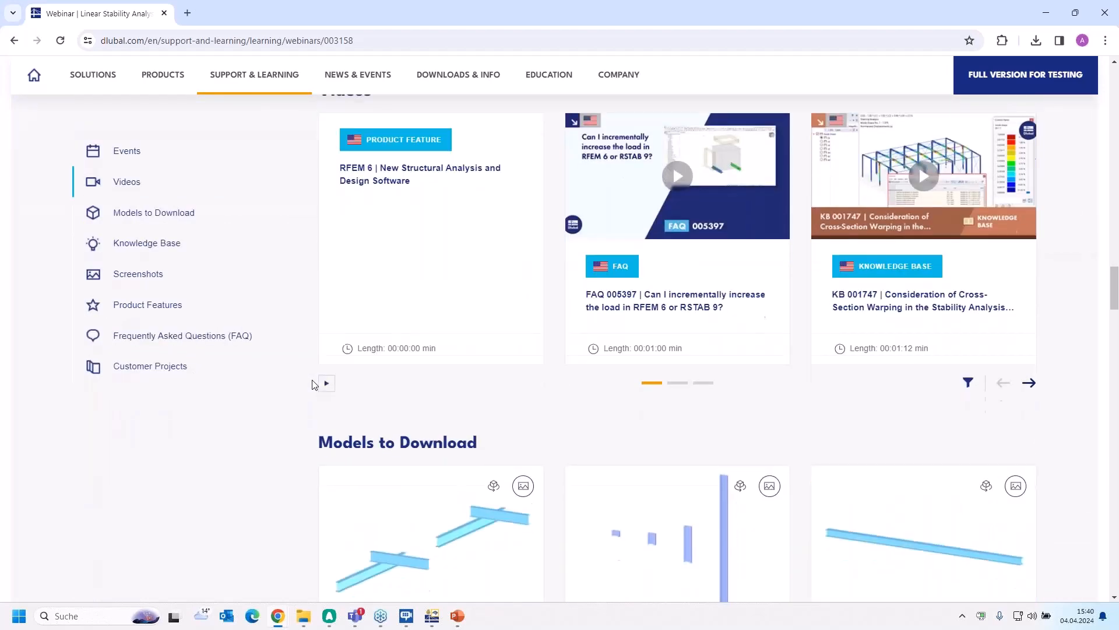
{"action": "scroll", "coordinate": [314, 384], "scroll_direction": "down", "scroll_amount": 3}
{"action": "scroll", "coordinate": [517, 450], "scroll_direction": "down", "scroll_amount": 1}
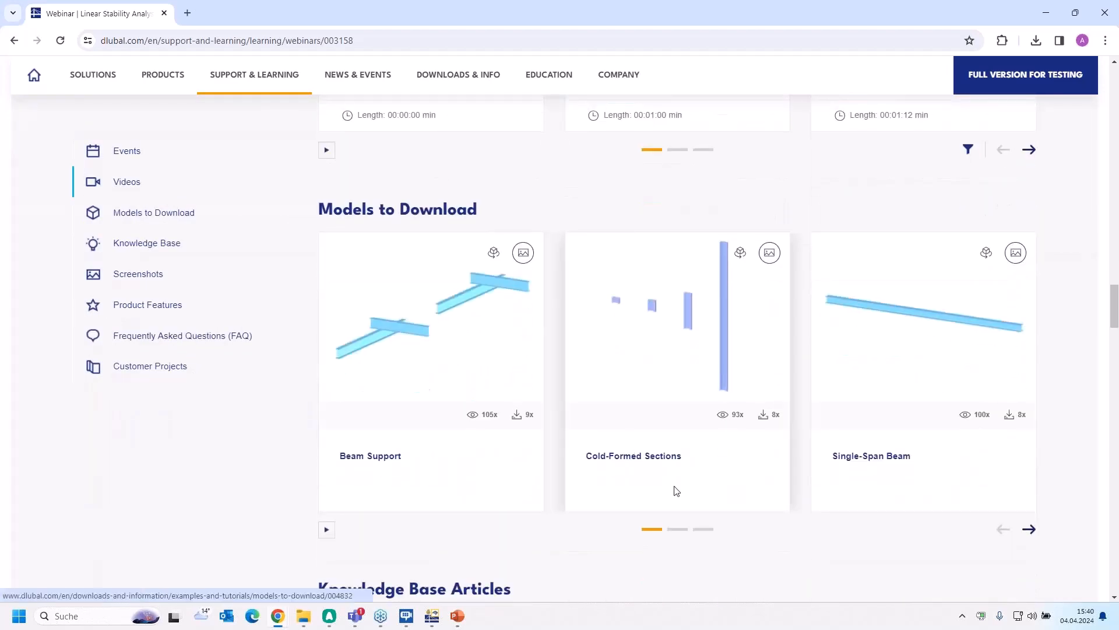
{"action": "left_click", "coordinate": [682, 530]}
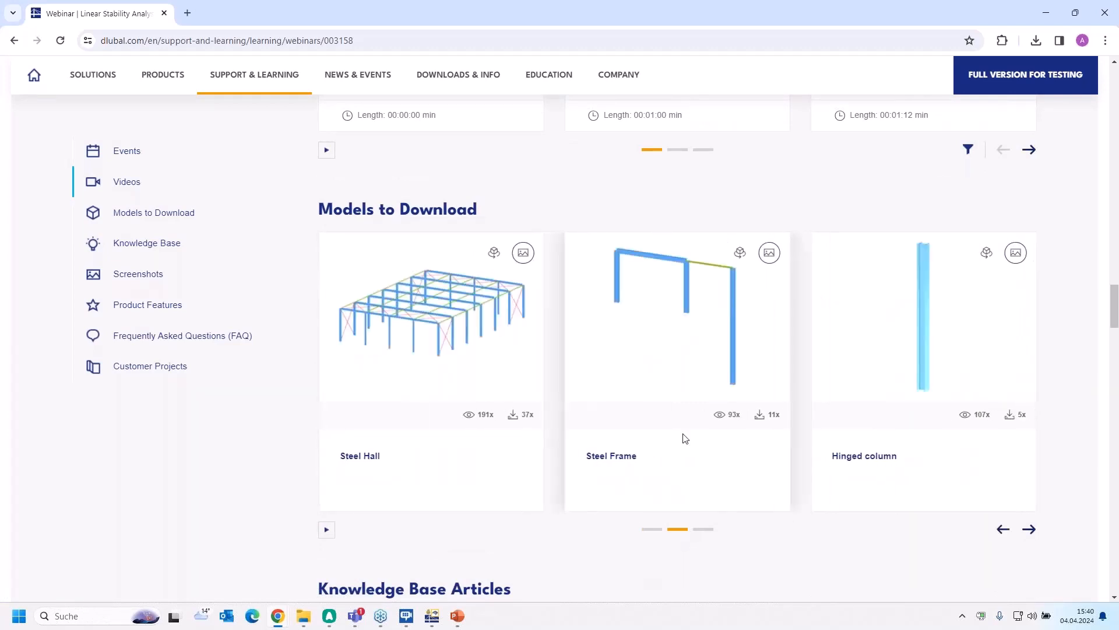